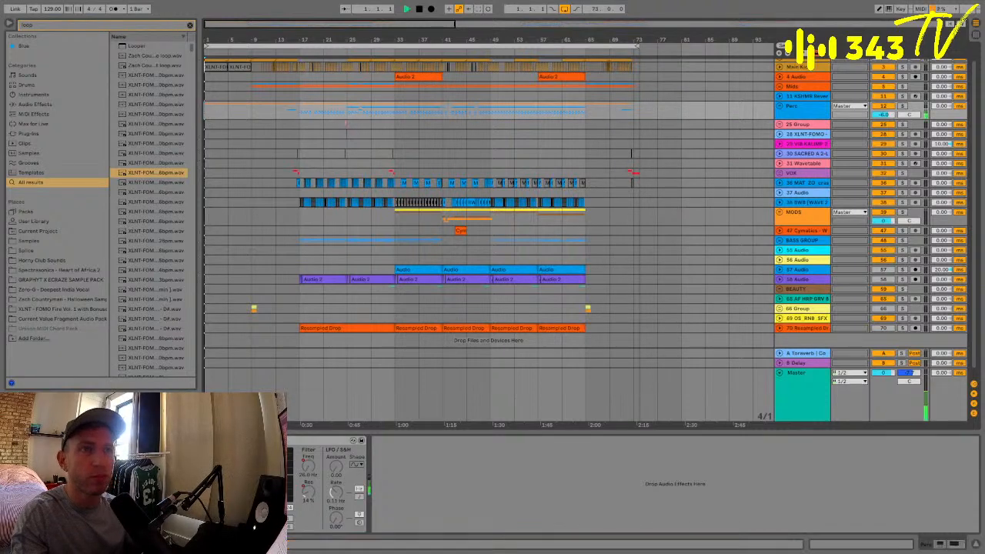
Play the arrangement from the start and examine the intro up to the drop at bar 17
key("space")
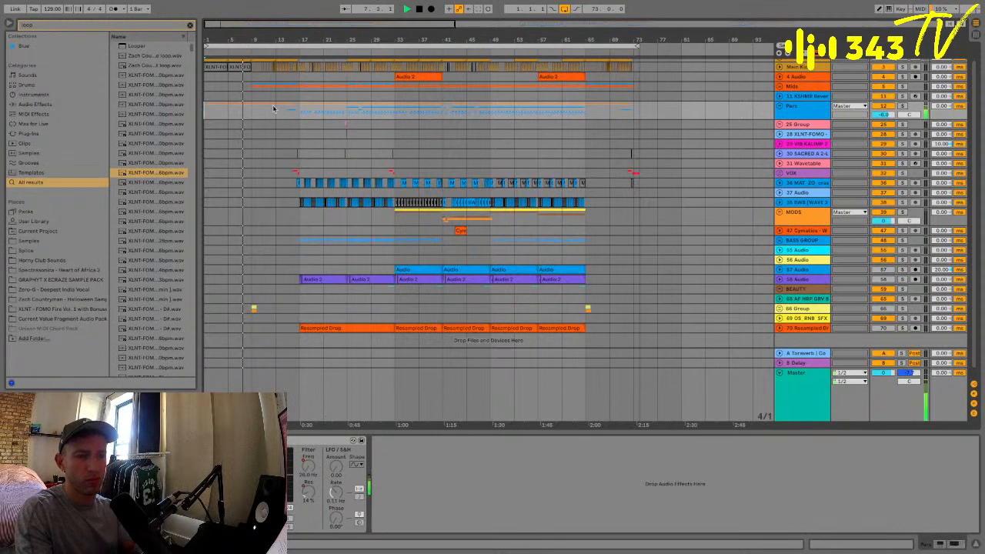
left_click(226, 73)
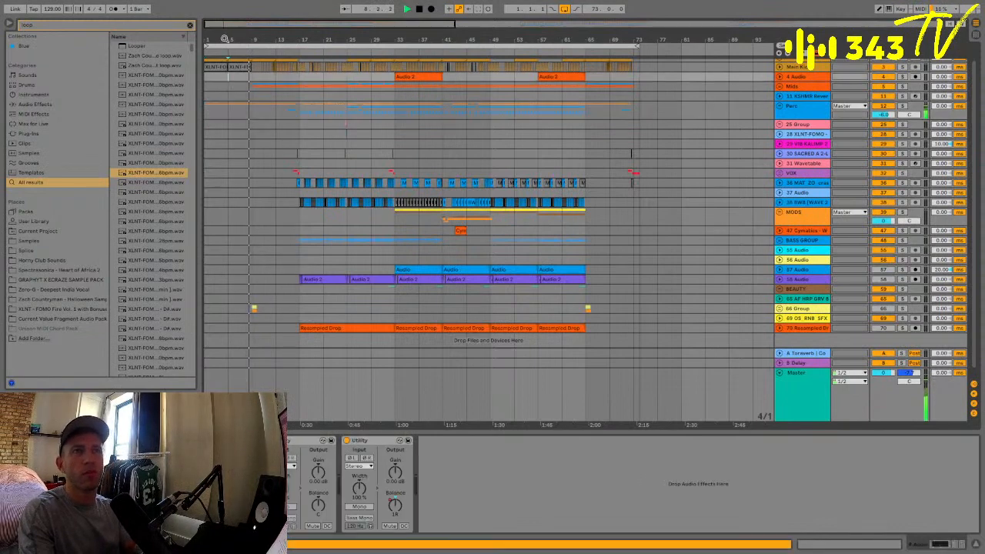
left_click_drag(230, 39, 231, 69)
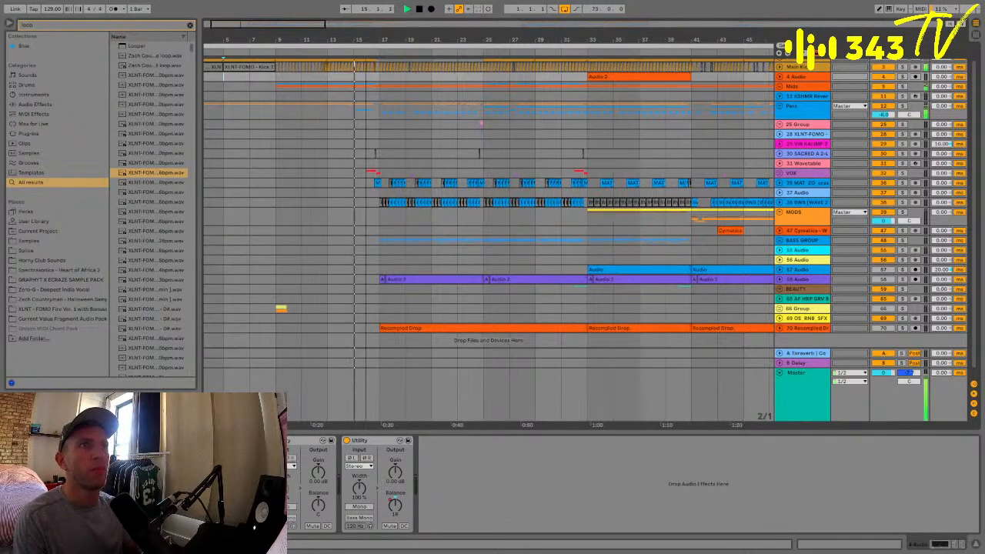
left_click_drag(392, 34, 446, 234)
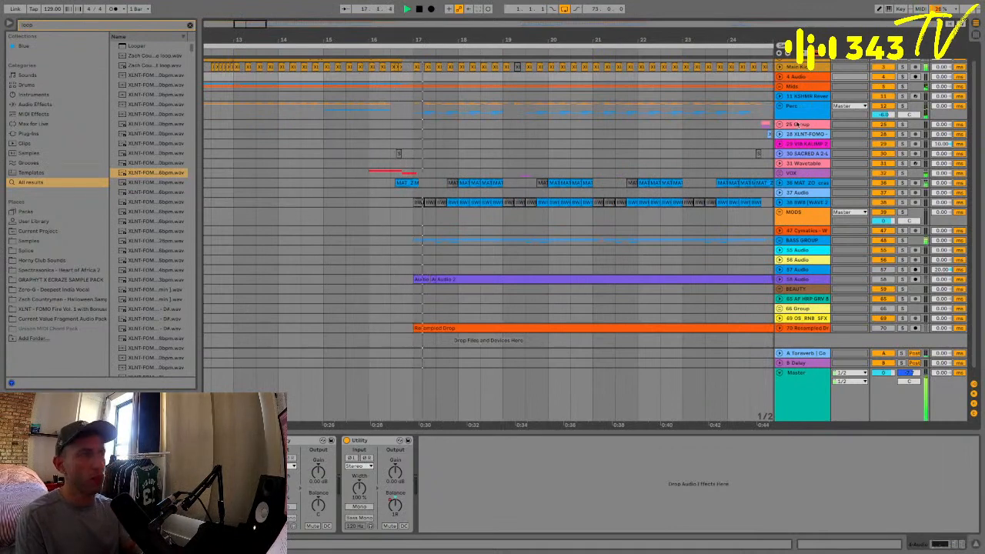
Unfold all tracks to examine the Perc group and the lead clips, and fold everything back up
left_click(796, 117)
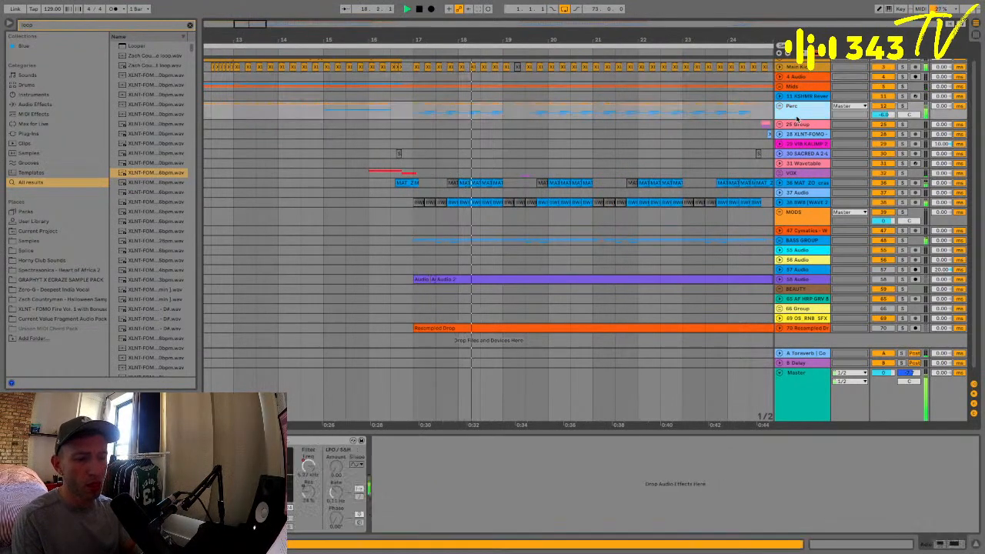
scroll(793, 112, "up", 2)
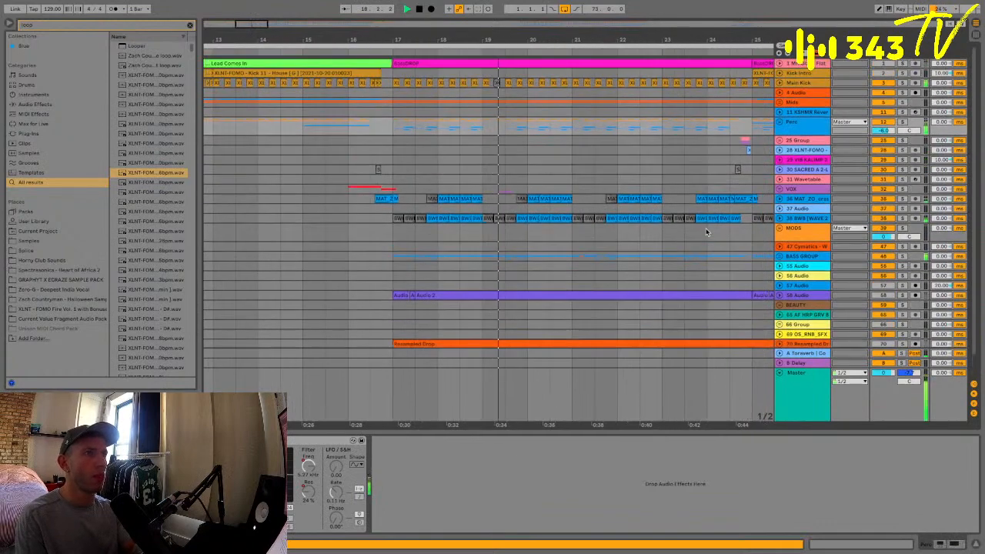
left_click(779, 122, "alt")
scroll(726, 149, "right", 4)
scroll(725, 149, "up", 15)
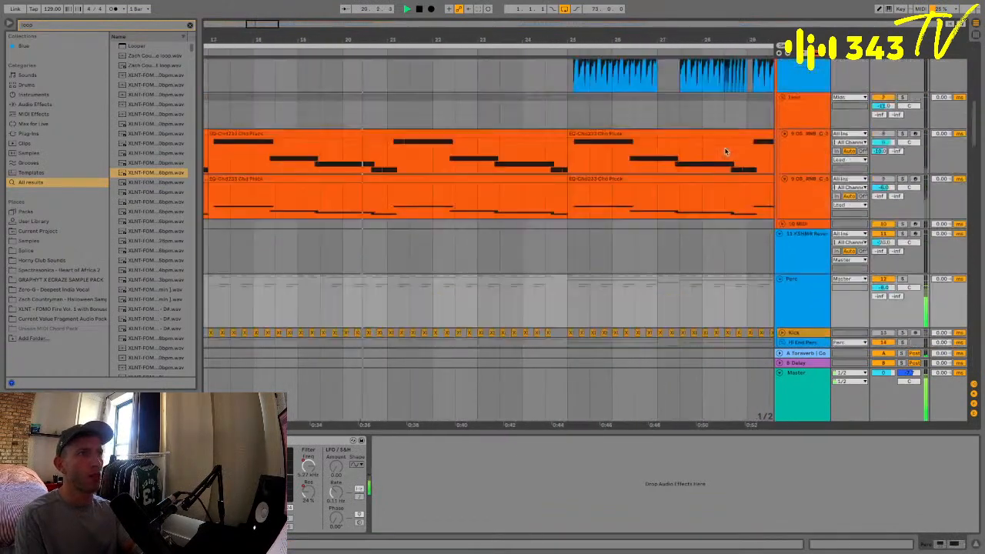
left_click(779, 63, "alt")
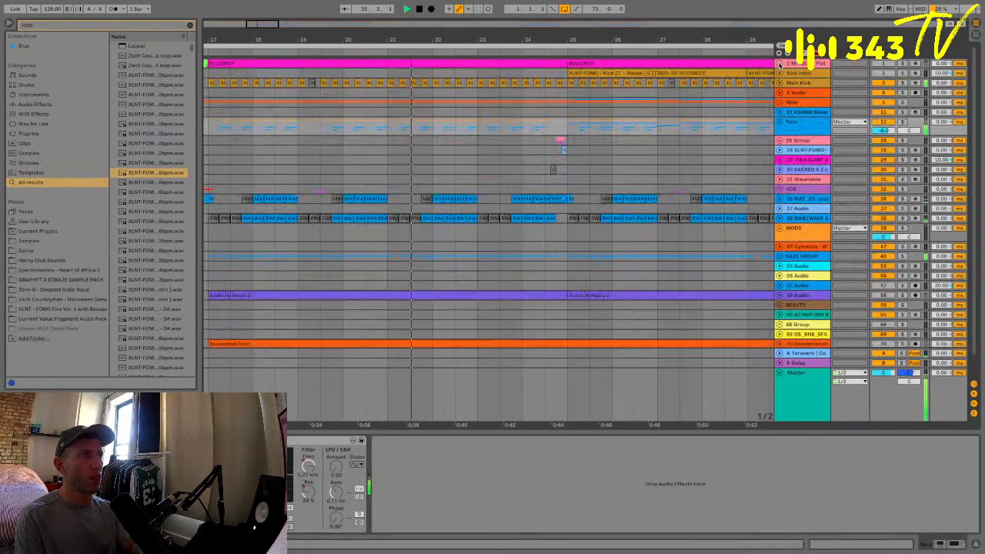
Unfold the Mids group and examine its audio loop and Lead clips across the arrangement
left_click_drag(574, 29, 573, 5)
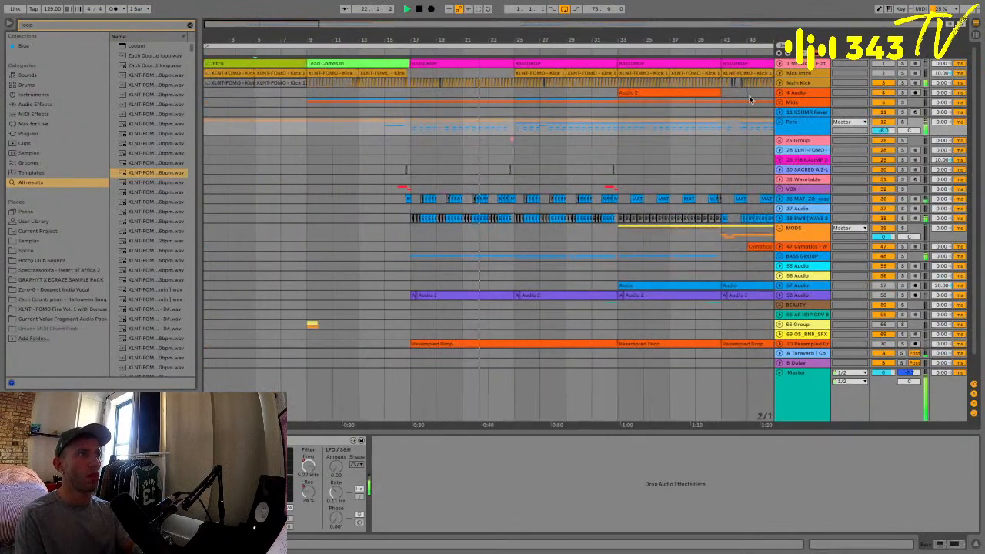
left_click(800, 63)
scroll(667, 231, "down", 2)
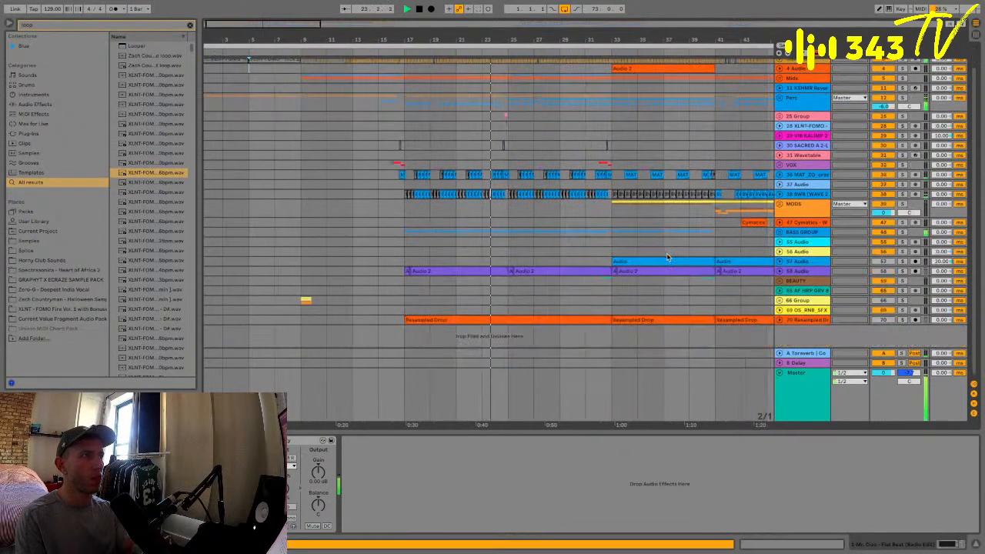
scroll(667, 258, "right", 2)
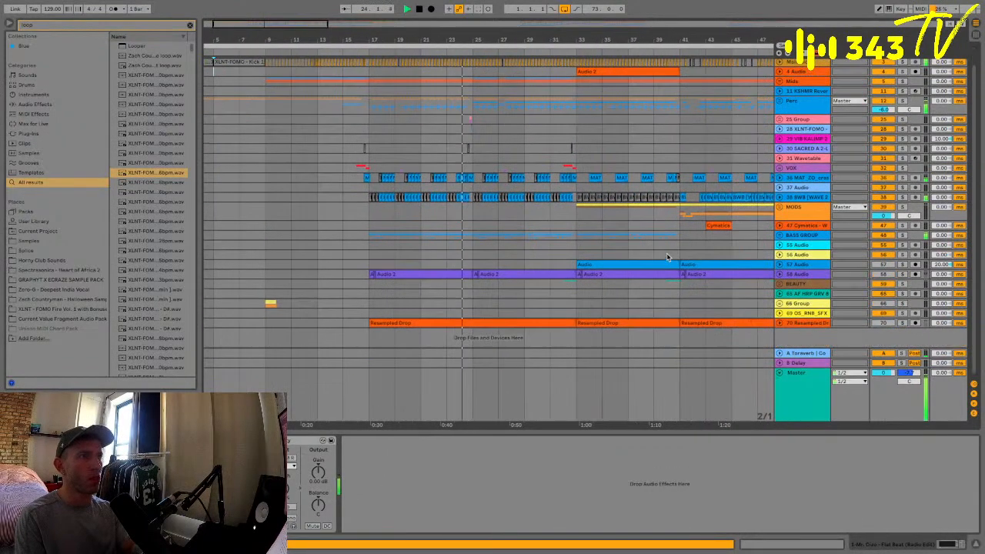
left_click(804, 101)
left_click(779, 82)
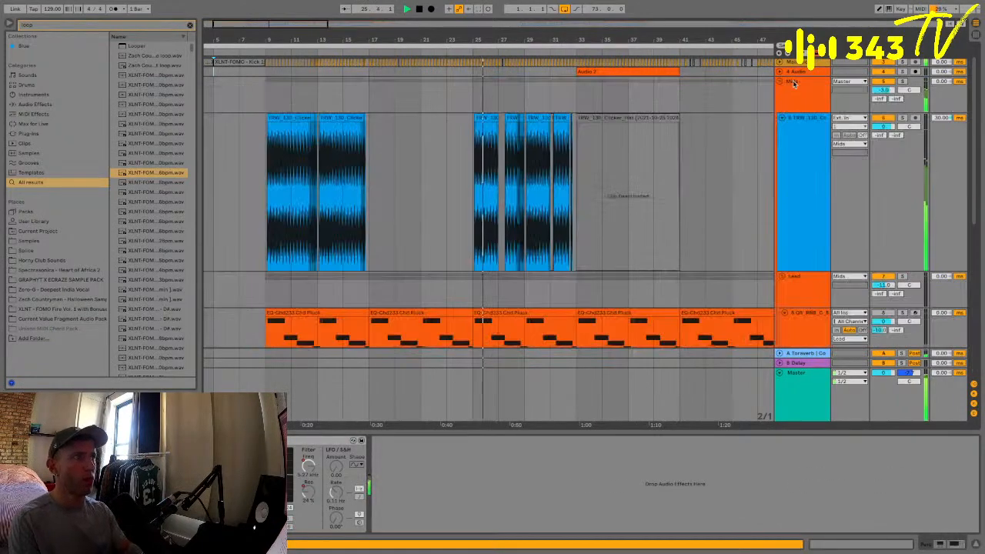
left_click(793, 82)
scroll(715, 277, "down", 2)
scroll(687, 326, "down", 10)
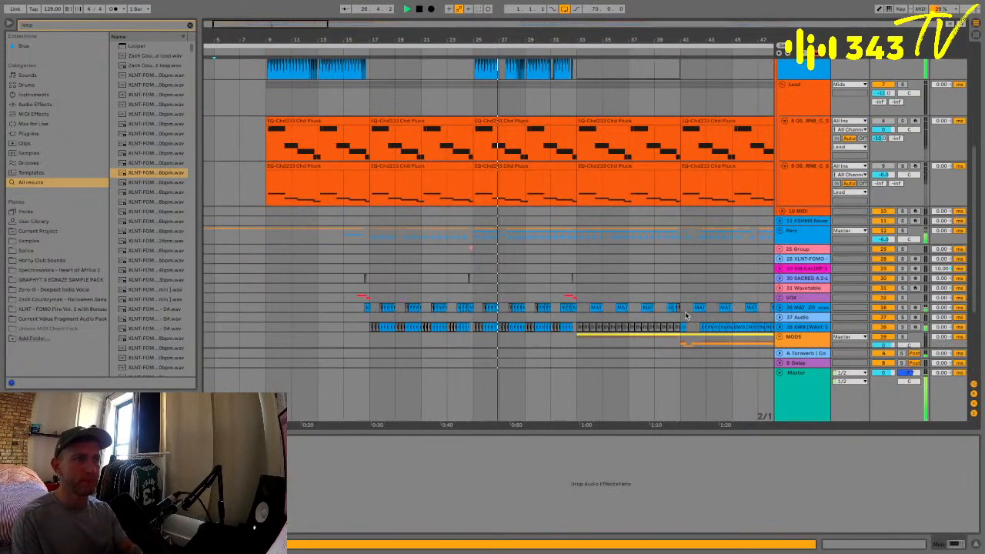
scroll(687, 315, "down", 1)
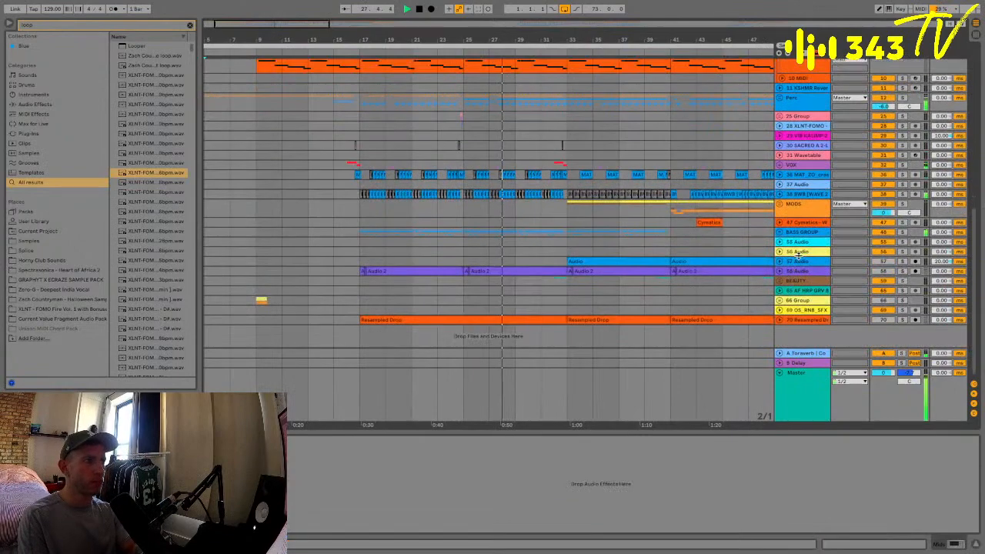
Unfold the BASS GROUP and examine its bass and resampled clips around the drops along with its effects
left_click(778, 233)
left_click(778, 232)
scroll(779, 231, "down", 3)
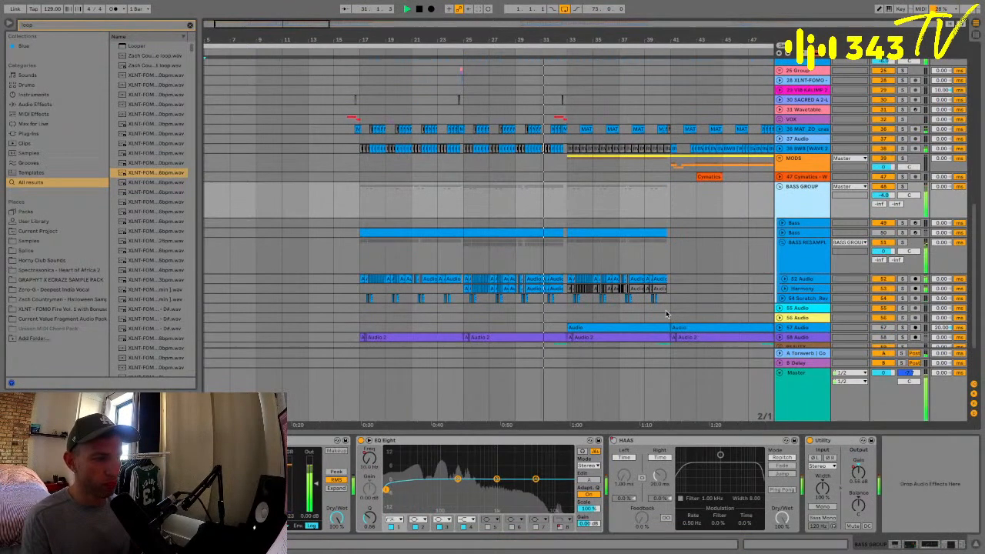
scroll(614, 235, "right", 1)
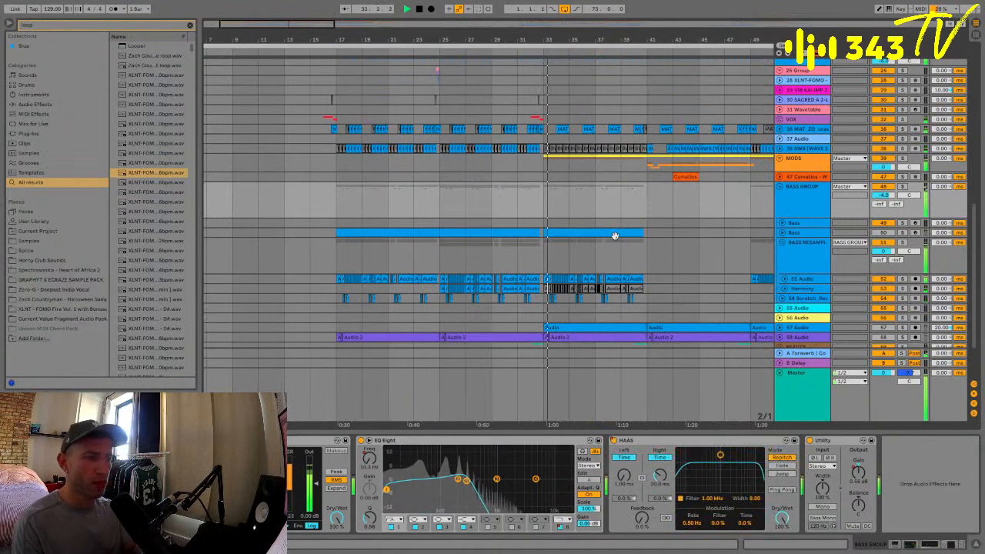
scroll(627, 218, "right", 1)
scroll(627, 217, "down", 1)
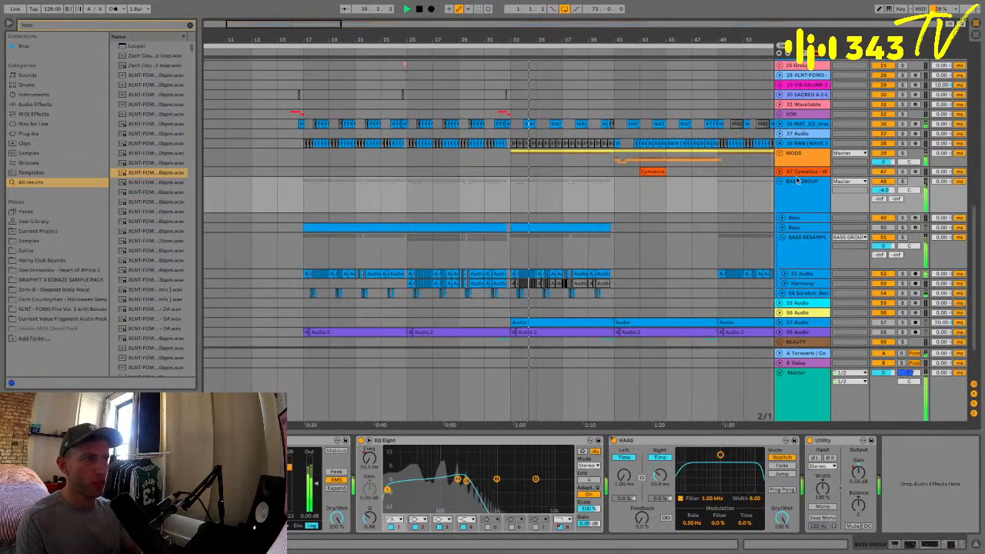
Expand the 52 Audio and Harmony tracks in the BASS GROUP to view their waveforms, and fold all tracks again
left_click(810, 201)
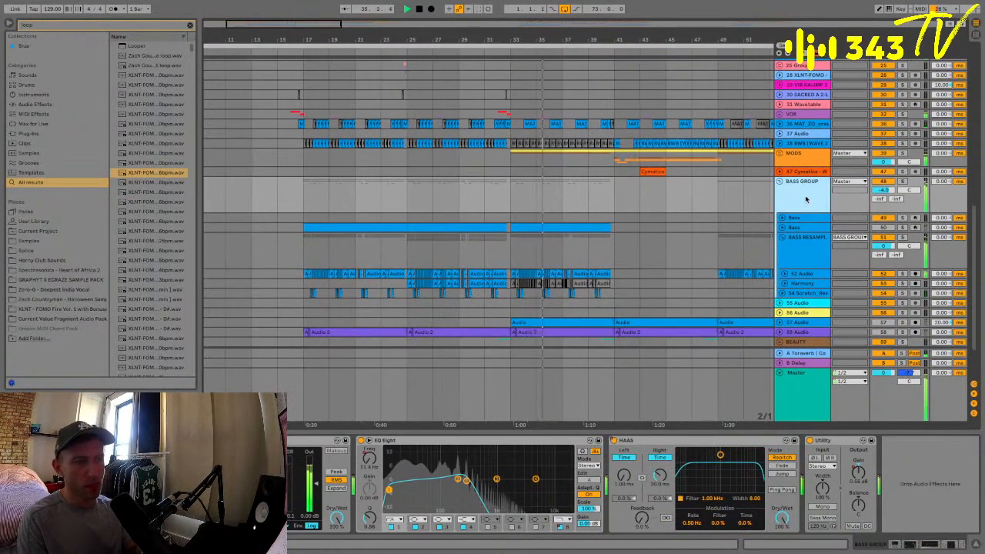
scroll(781, 216, "down", 1)
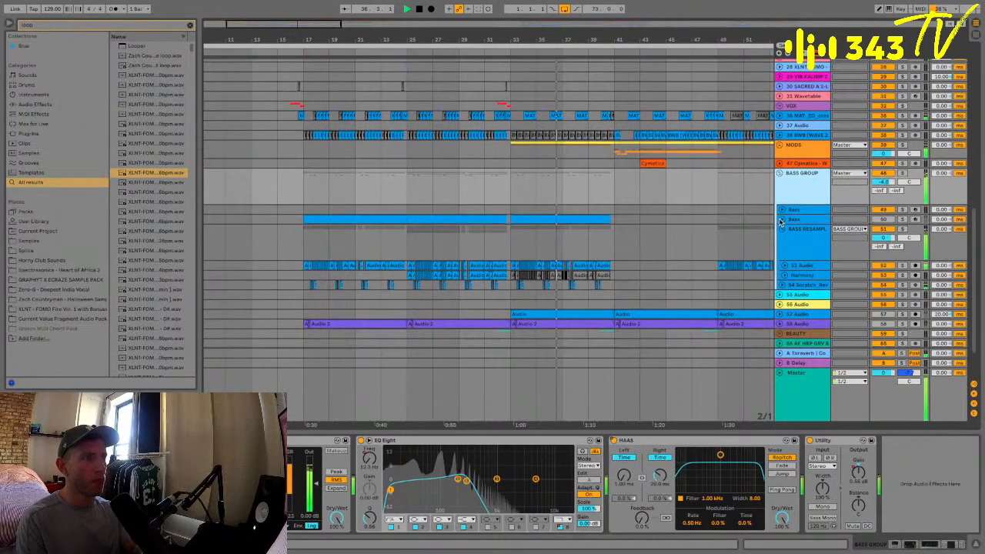
left_click(784, 275)
left_click(784, 267)
scroll(785, 267, "down", 3)
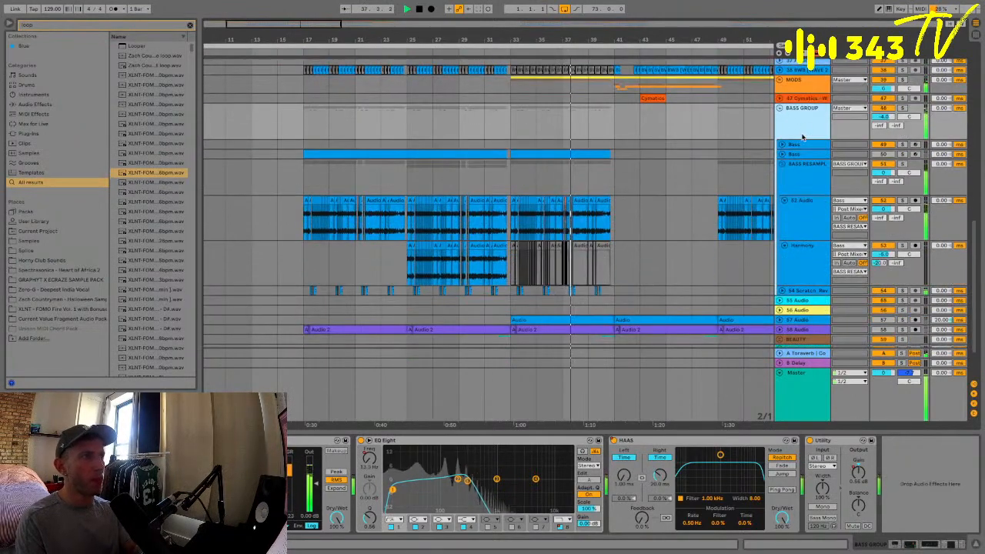
scroll(804, 169, "up", 8)
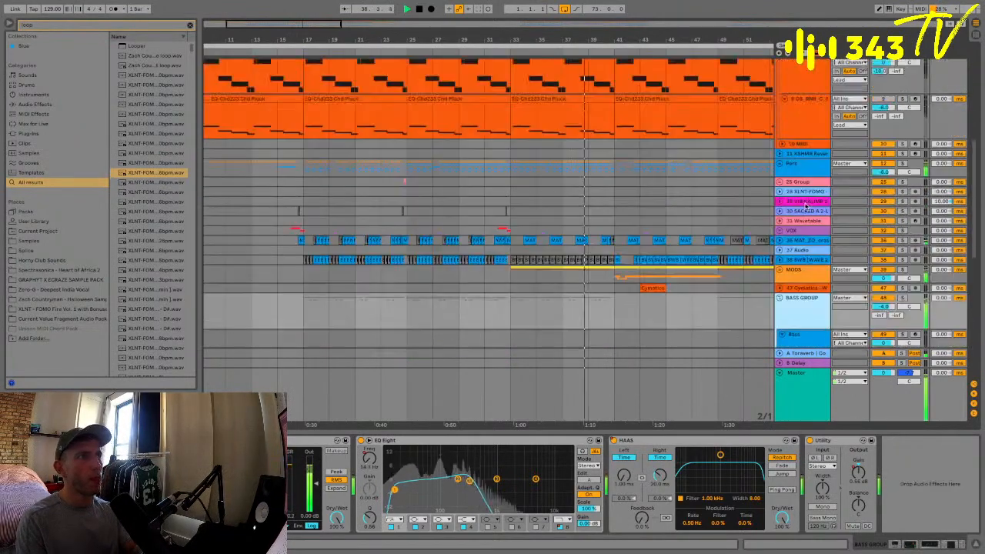
left_click(779, 299, "alt")
scroll(807, 232, "down", 1)
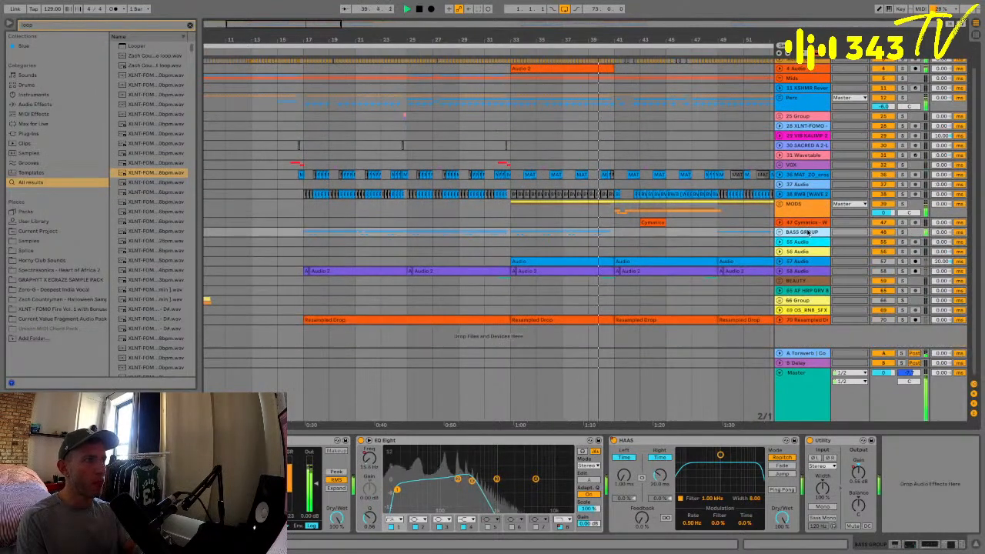
Unfold the MODS group and examine the 44 Audio track's clips and effect chain
left_click(779, 205)
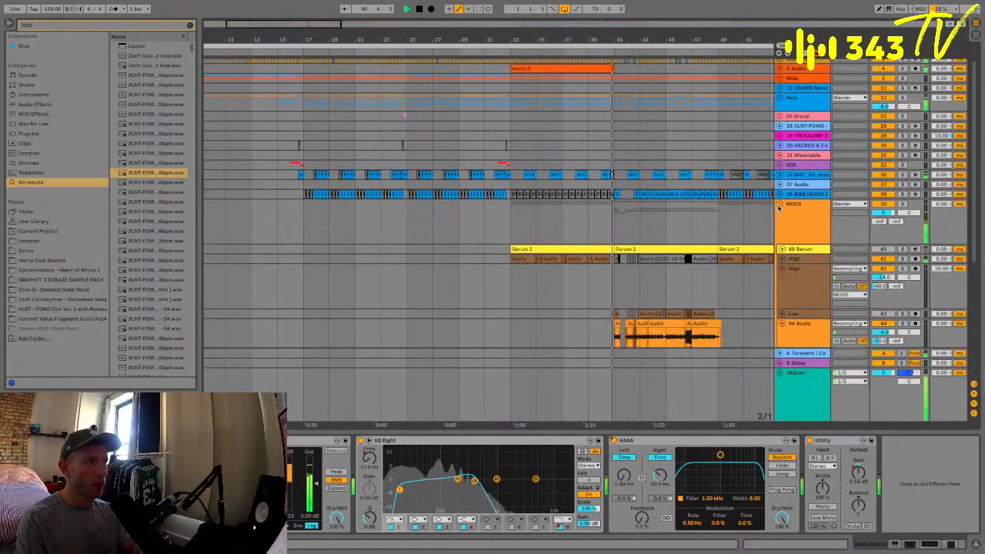
scroll(804, 246, "down", 3)
left_click(803, 266)
scroll(717, 233, "right", 5)
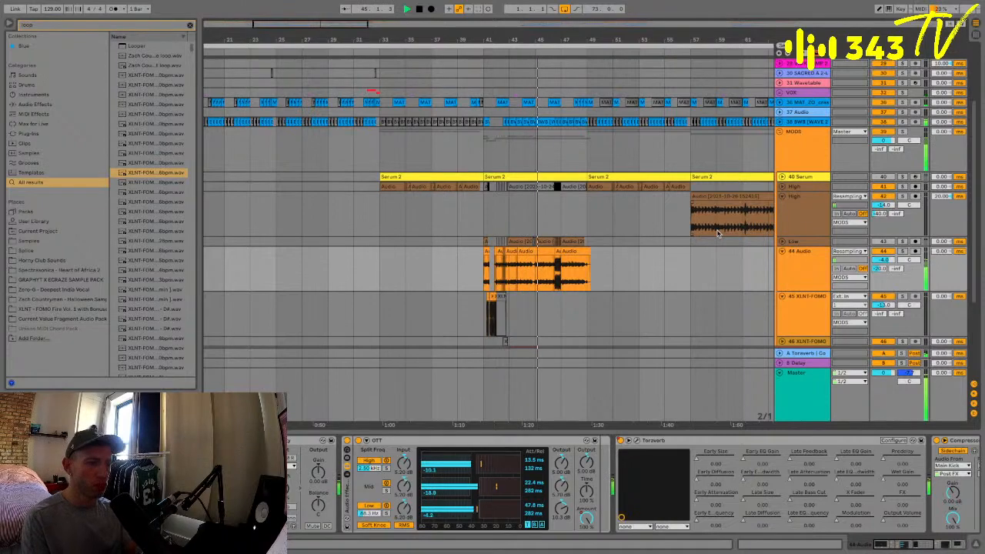
scroll(659, 167, "right", 3)
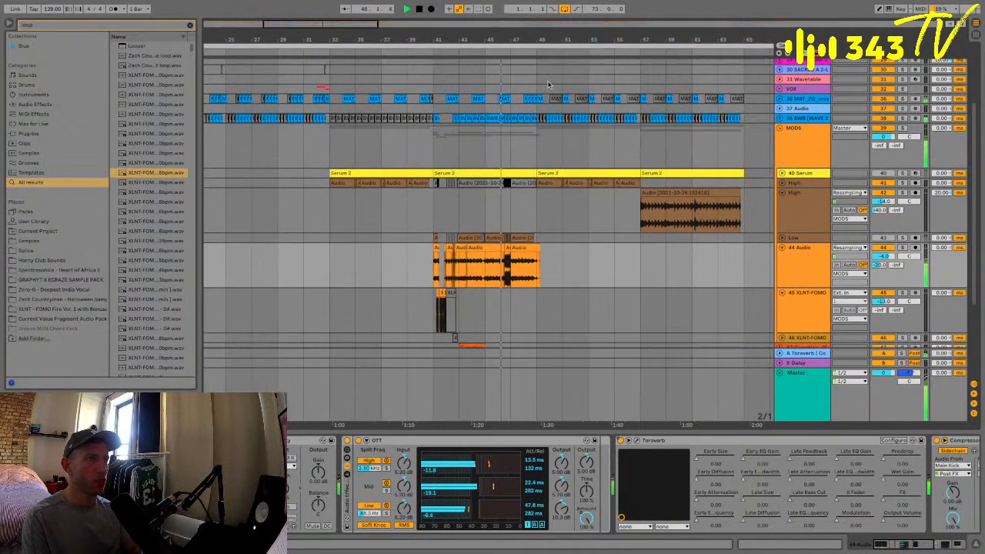
Expand the Serum, High and Low tracks of the MODS group and examine their clips around bars 45 to 52
left_click_drag(511, 40, 511, 116)
scroll(562, 299, "right", 3)
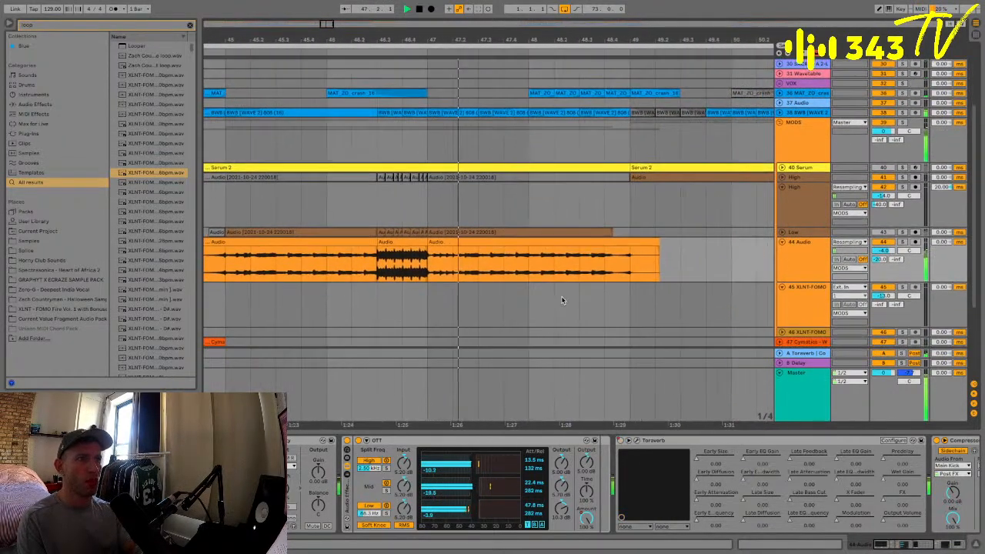
scroll(562, 299, "up", 1)
left_click(795, 185)
left_click(781, 204, "alt")
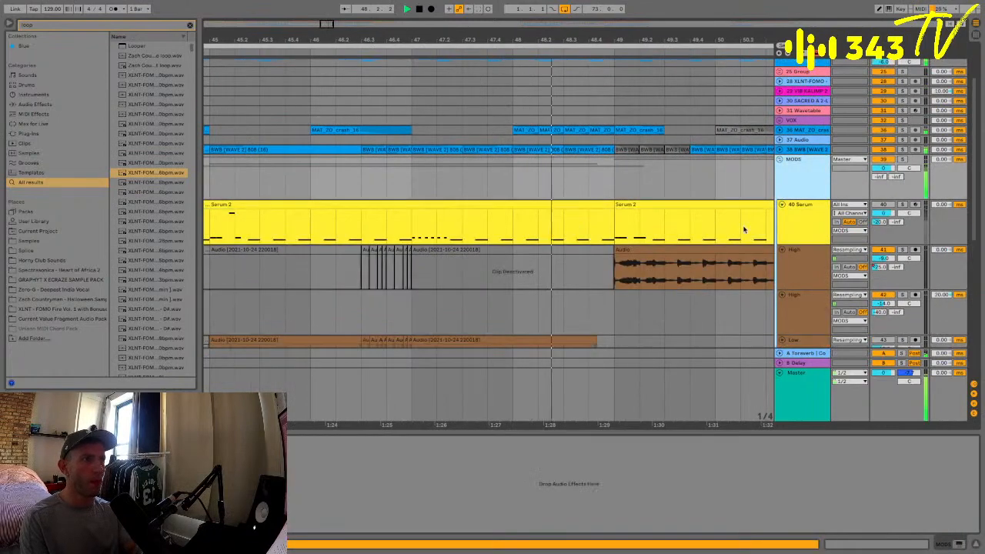
scroll(743, 229, "down", 2)
scroll(743, 230, "right", 3)
scroll(743, 229, "right", 1)
scroll(793, 204, "up", 2)
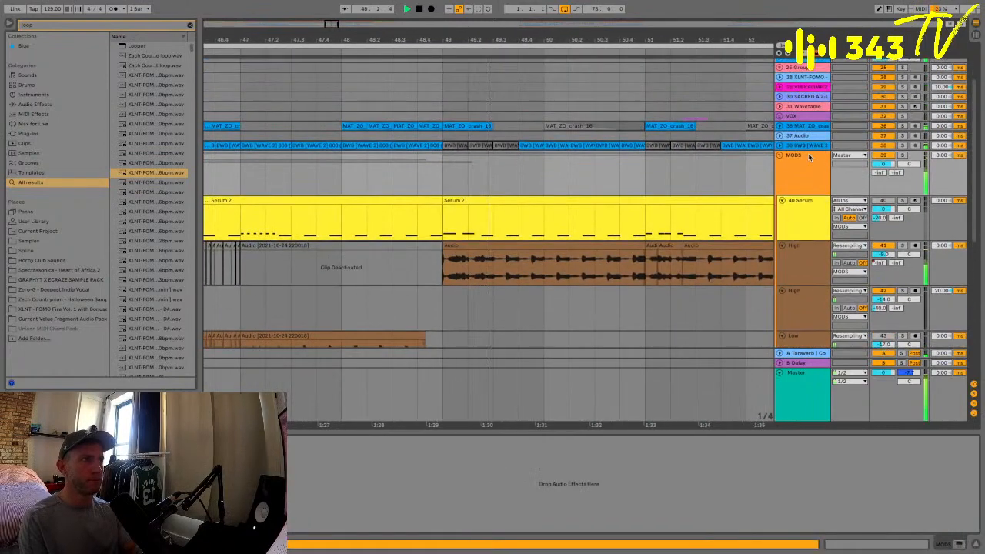
Fold the MODS group back up
left_click(809, 156)
left_click(779, 156)
scroll(760, 199, "right", 3)
Unfold the BASS GROUP with its tracks expanded and examine the resampled bass clips from bar 49 on
left_click(800, 187)
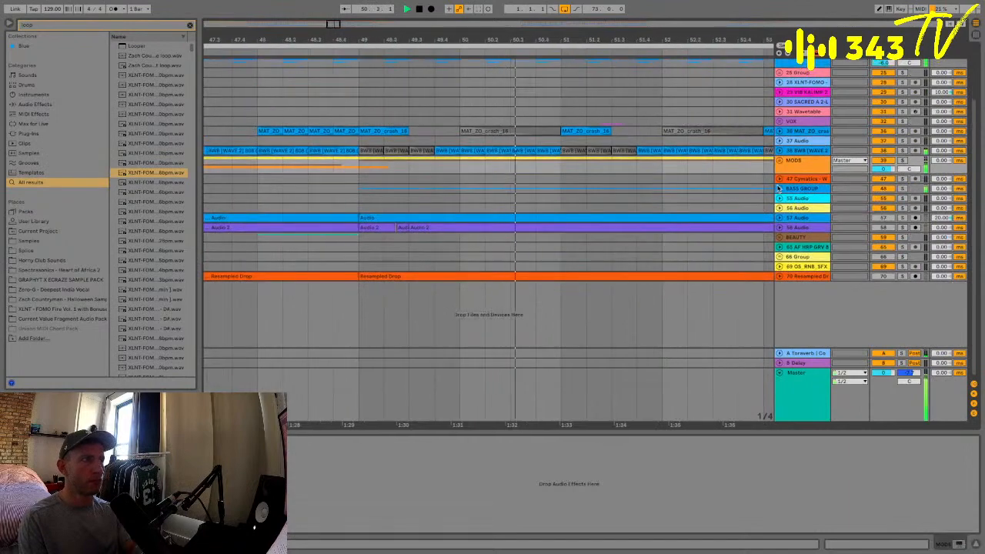
left_click(780, 188)
scroll(713, 197, "down", 6)
scroll(713, 197, "right", 1)
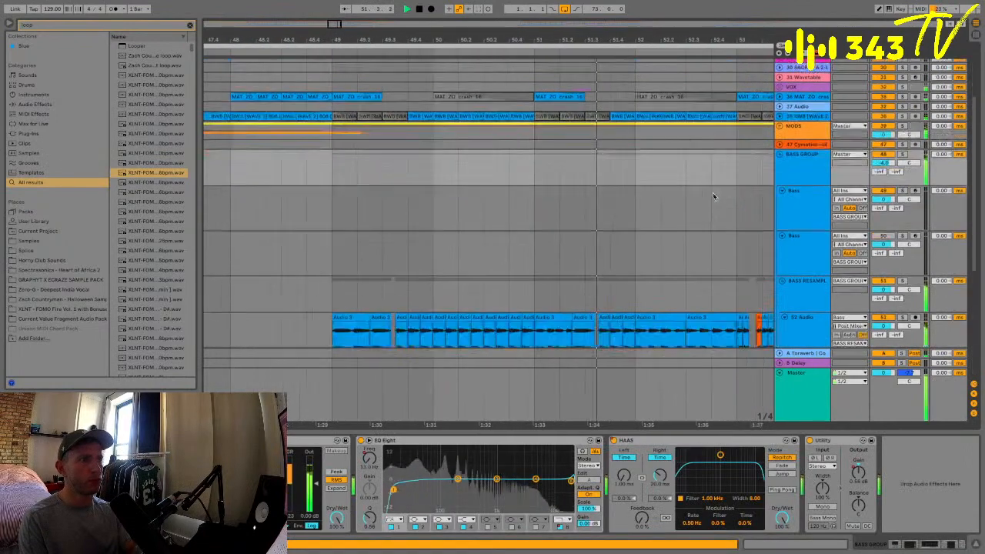
scroll(800, 130, "up", 1)
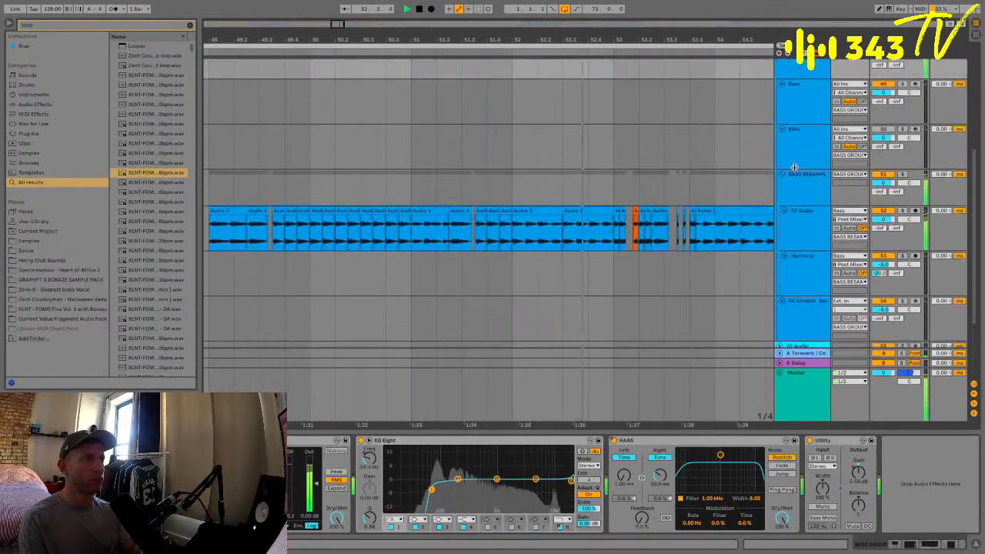
Solo the BASS RESAMPLE group to hear its chopped clips around bars 52 to 54
left_click(677, 189)
scroll(677, 187, "right", 4)
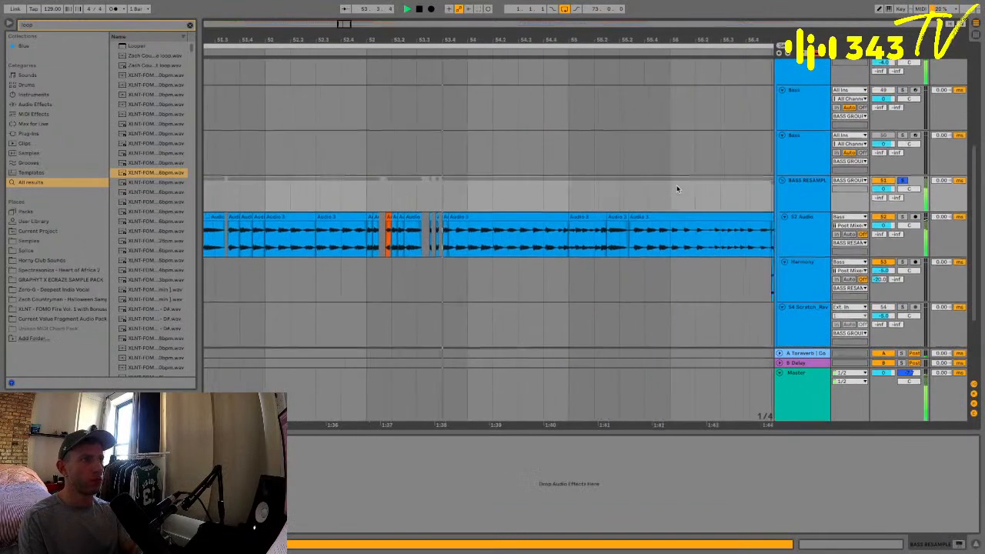
left_click(811, 200)
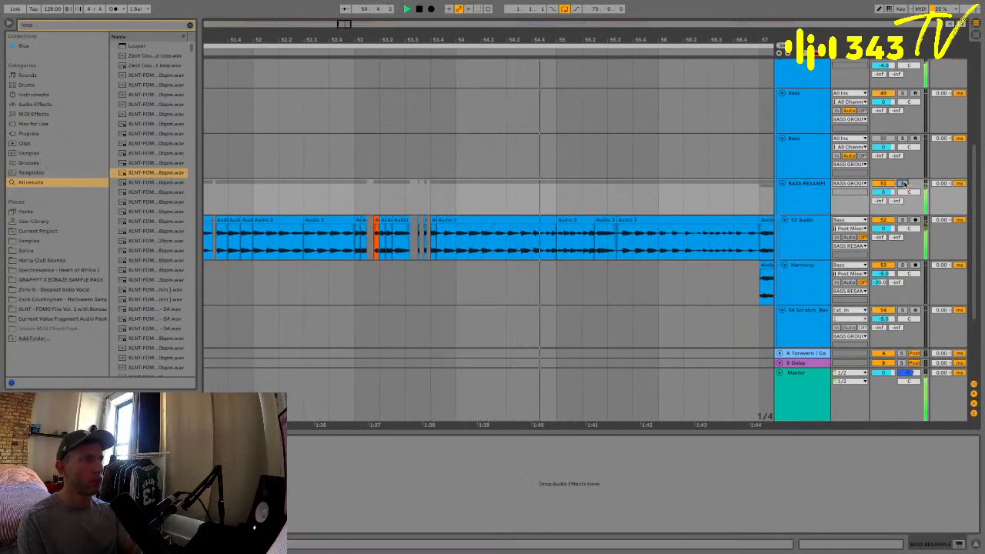
Show the automation lanes and examine the BASS GROUP's EQ Eight filter 1 frequency curve over the last drops
scroll(780, 247, "up", 5)
left_click(780, 247)
key("a")
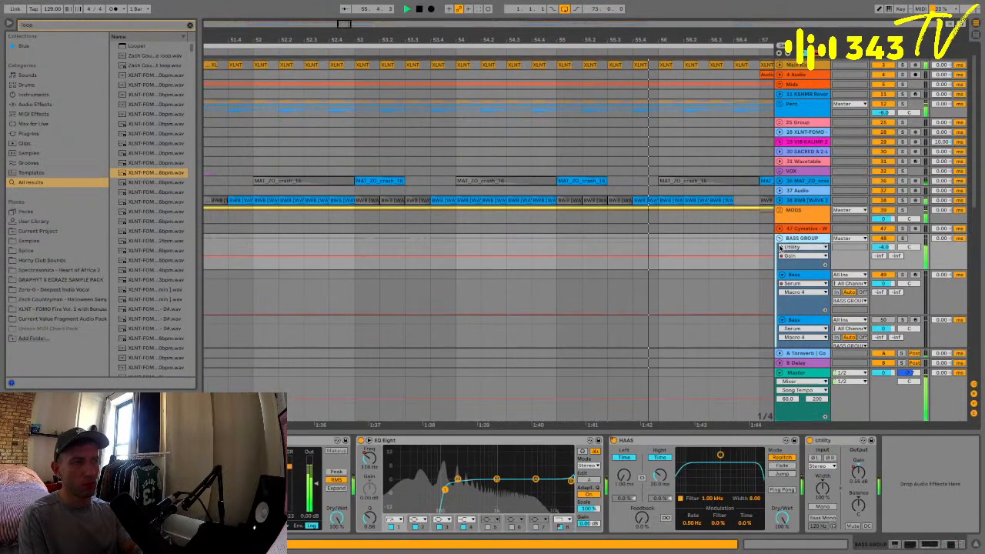
left_click_drag(587, 31, 587, 4)
left_click(367, 460)
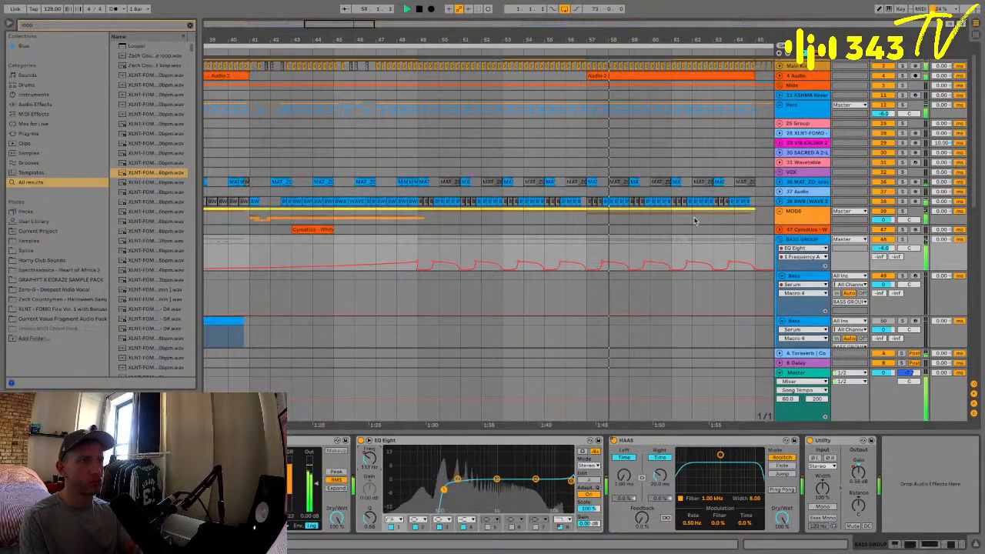
Solo the Main Kick together with the BASS GROUP and loop the last BassDROP section from bar 57 to 65
scroll(694, 220, "right", 3)
scroll(695, 220, "up", 1)
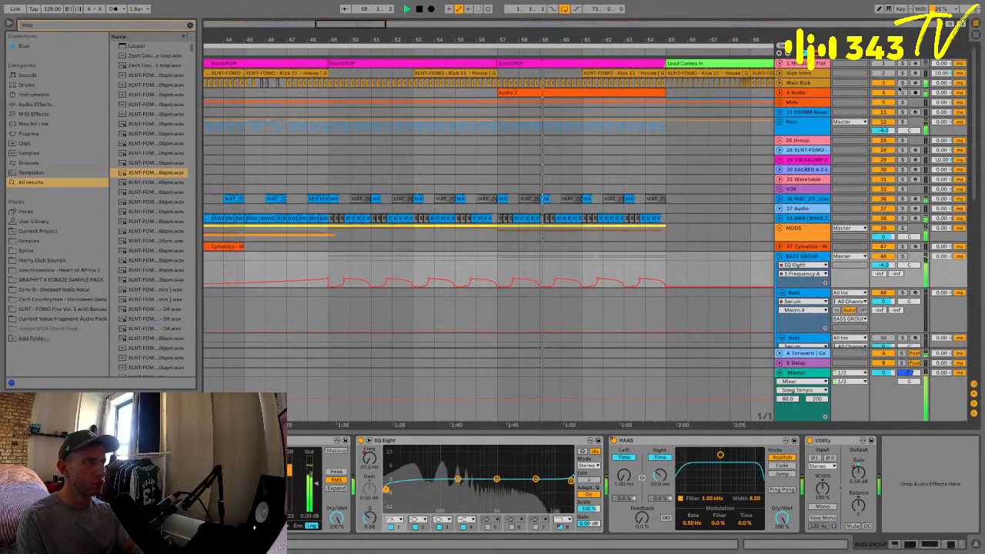
left_click(902, 83)
left_click(902, 257, "super")
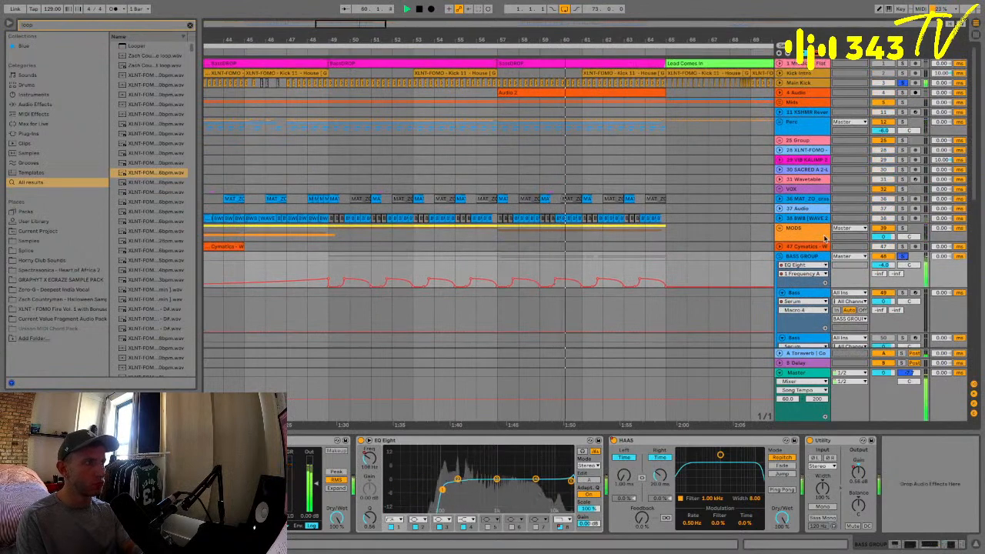
left_click_drag(500, 152, 670, 161)
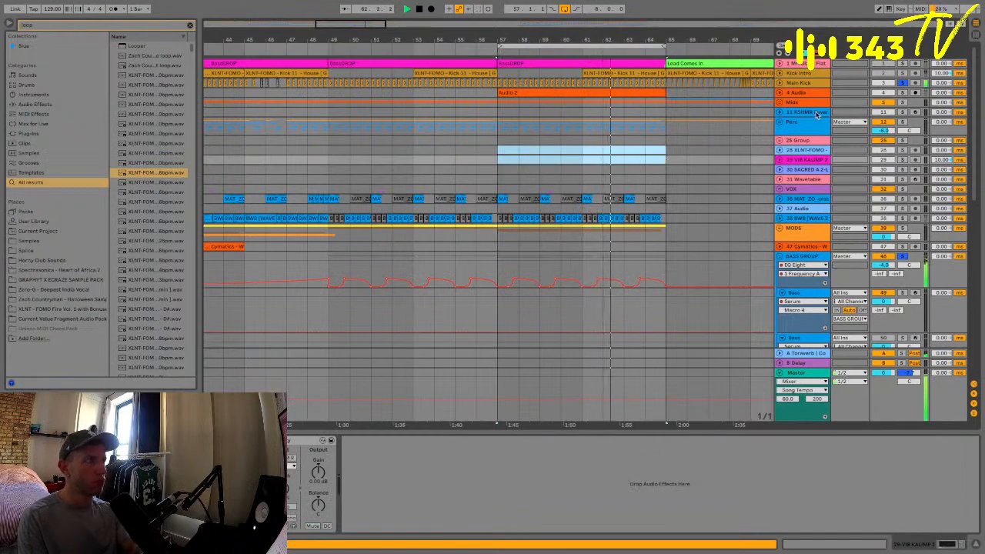
Unfold track 38 BWB, add it to the solo, hide the automation lanes and show its device chain
scroll(817, 140, "down", 1)
scroll(800, 134, "up", 1)
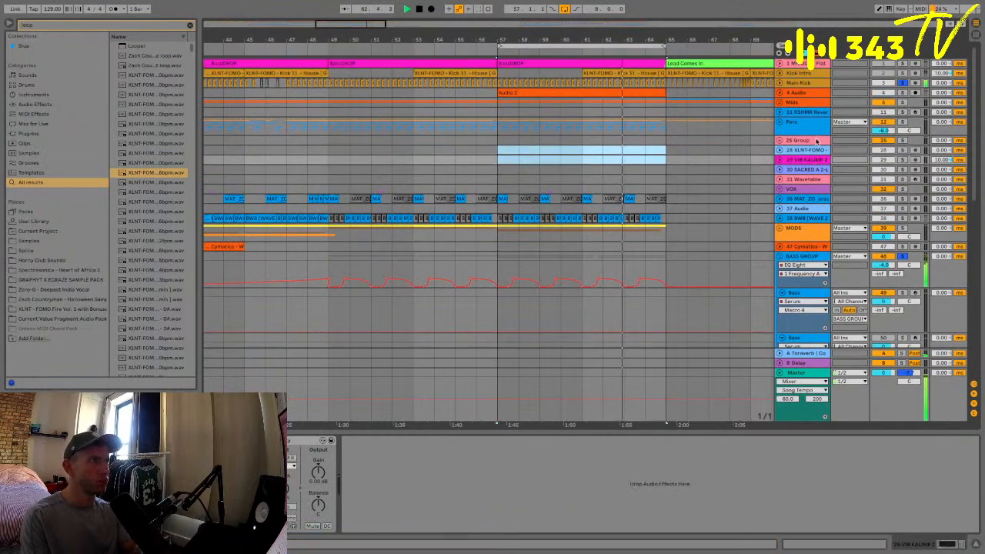
left_click(790, 218)
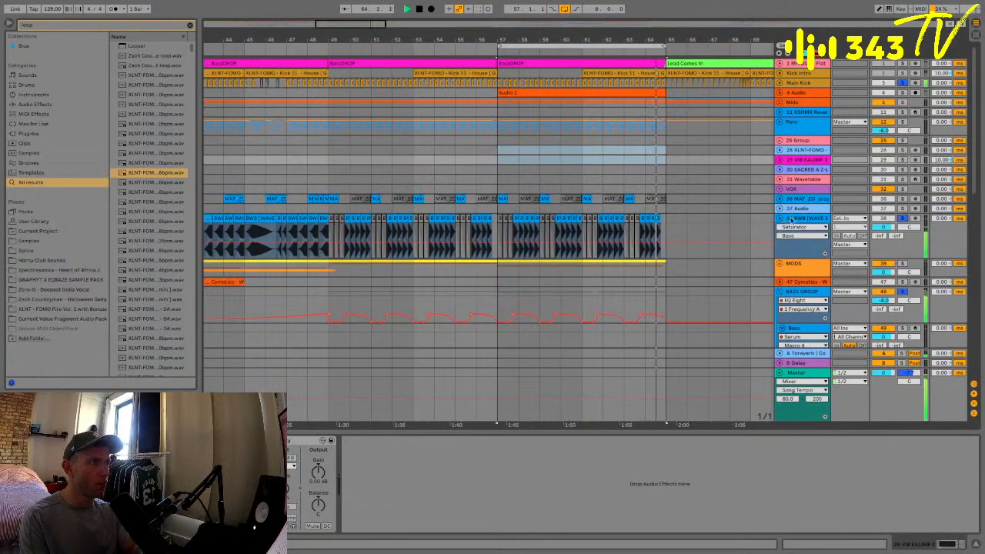
left_click(792, 221)
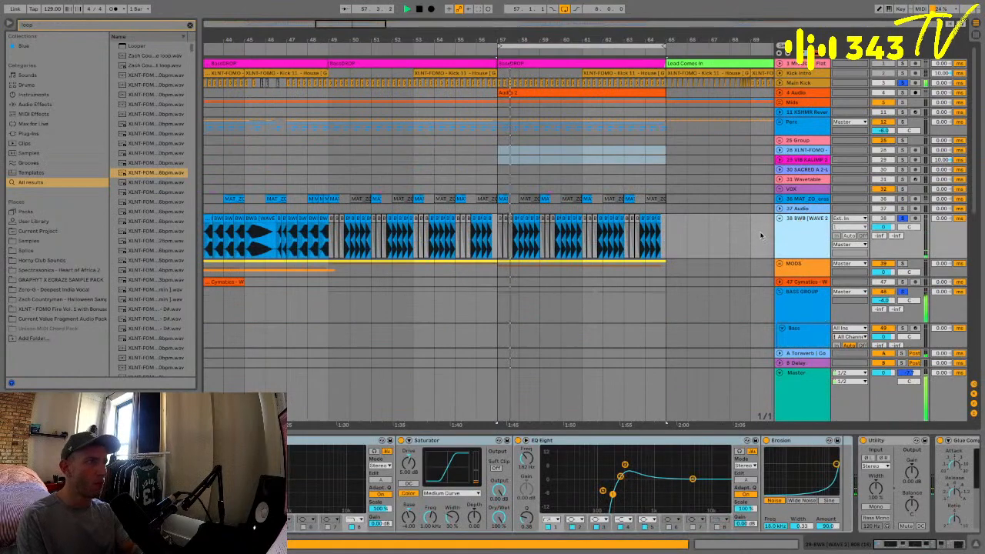
Show the BASS GROUP's device chain and examine its resampled bass tracks
scroll(760, 236, "down", 1)
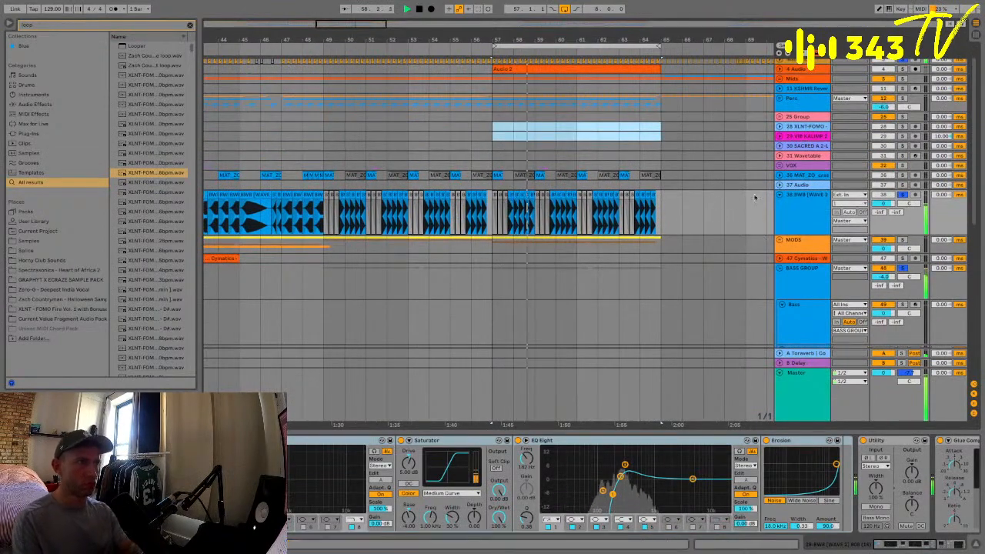
scroll(754, 197, "down", 4)
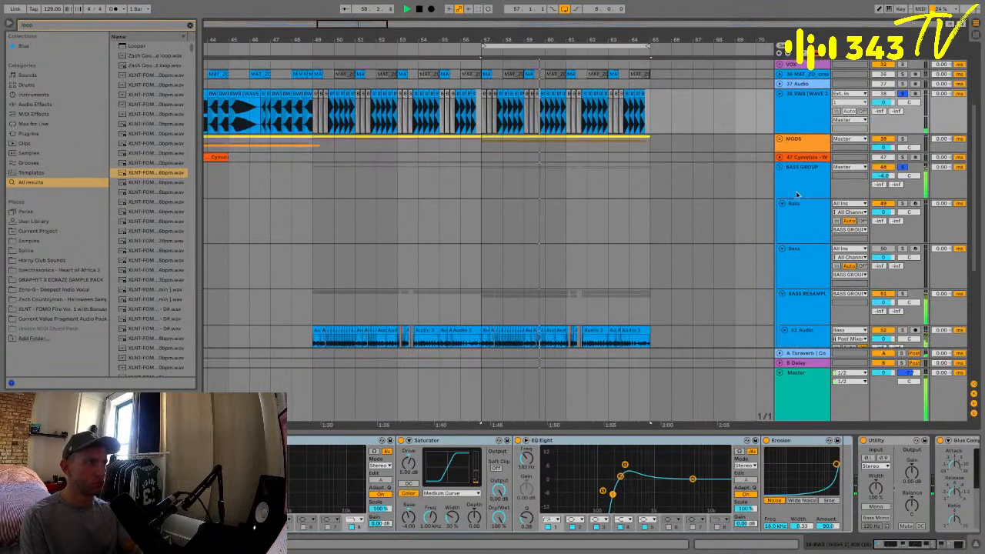
left_click(797, 194)
scroll(798, 231, "down", 5)
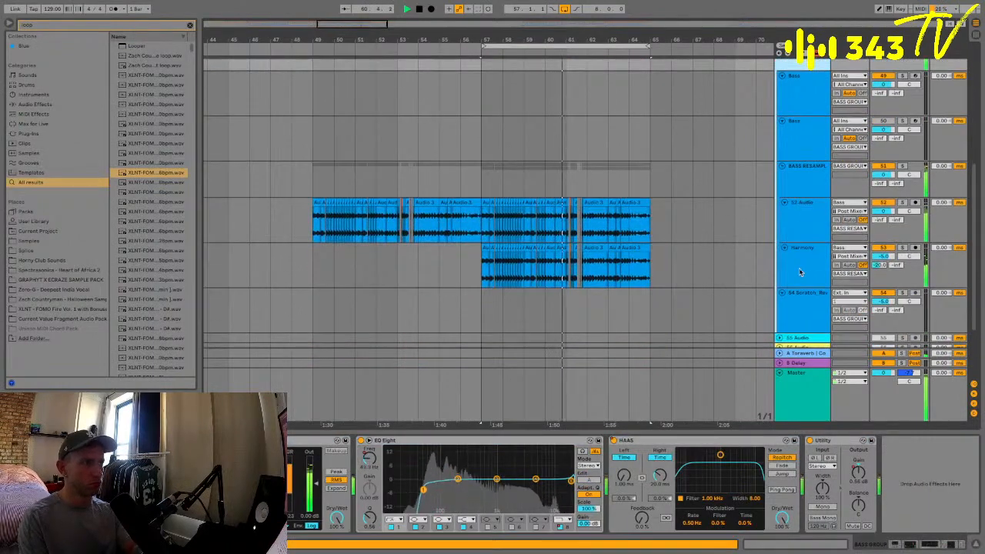
Solo the Harmony and 52 Audio tracks while examining the effects on Harmony and the BASS RESAMPLE group
left_click(799, 271)
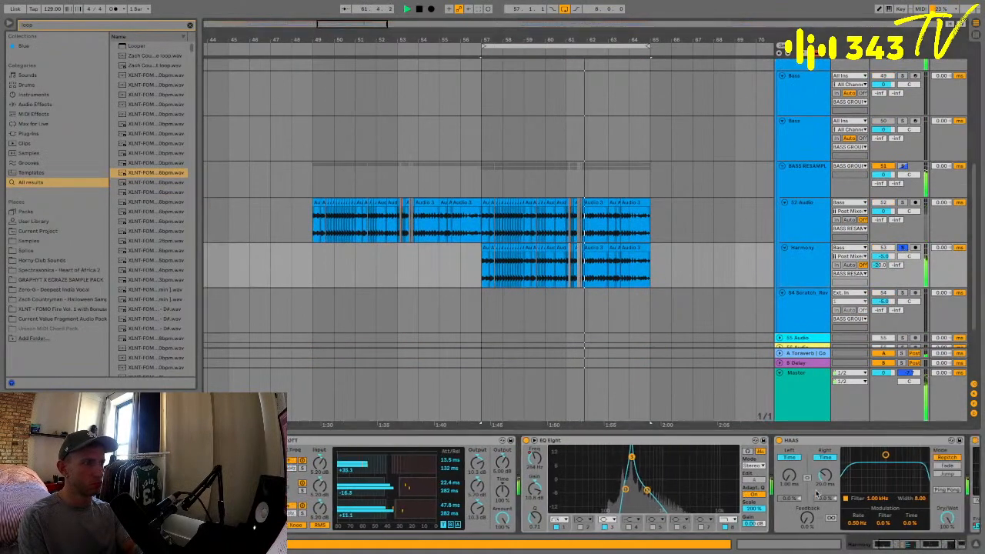
scroll(817, 496, "right", 3)
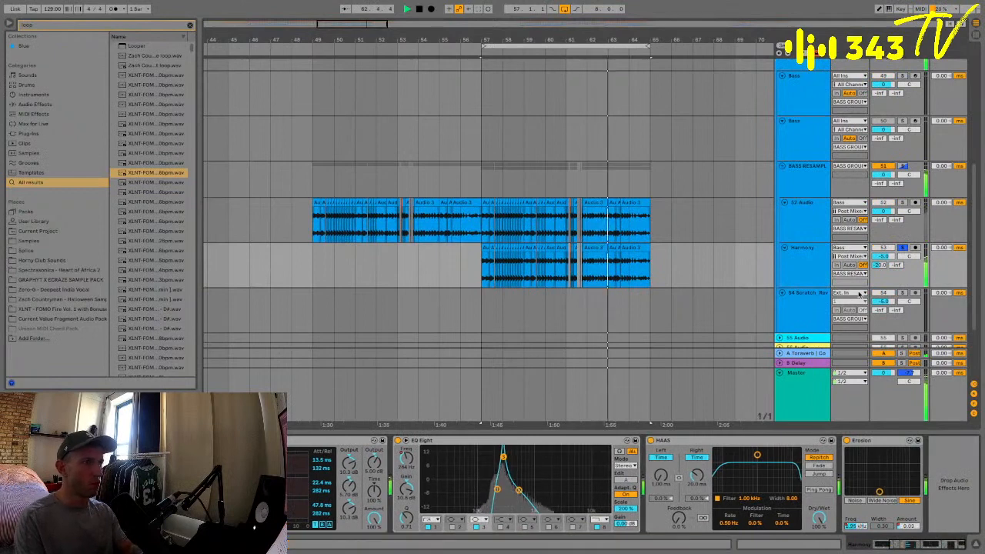
left_click(902, 203, "super")
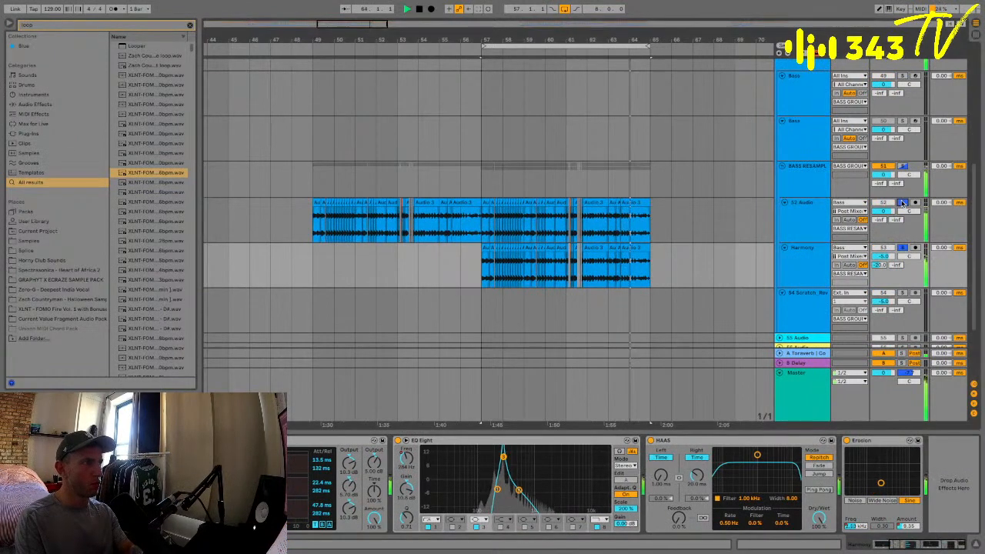
left_click(816, 167)
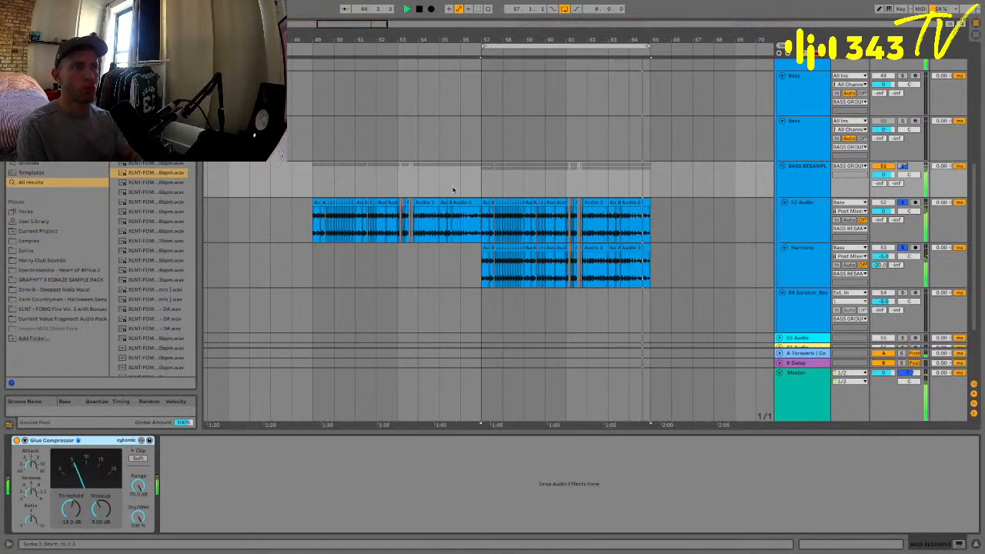
Stop playback and zoom out to examine the whole arrangement
key("space")
left_click(481, 184)
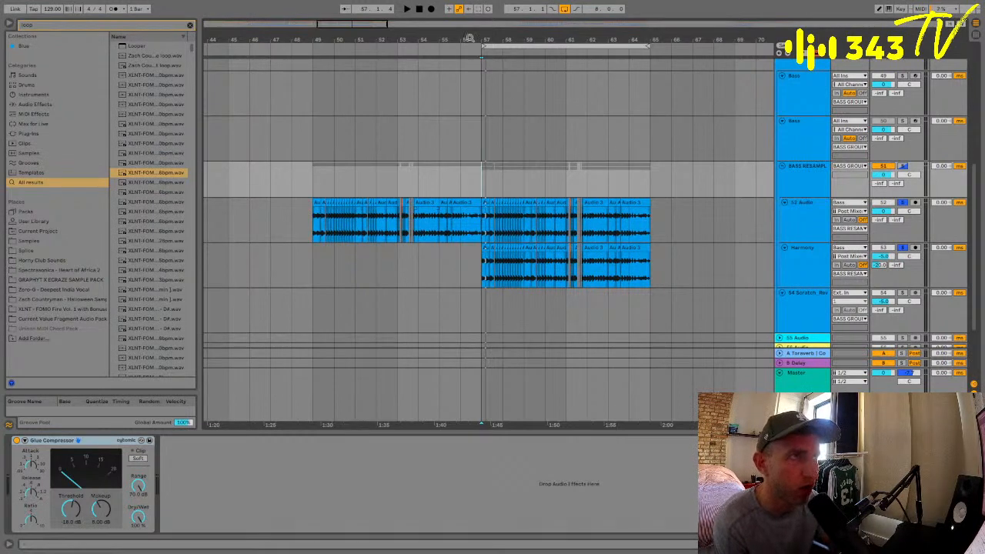
left_click_drag(453, 41, 446, 8)
scroll(341, 141, "up", 10)
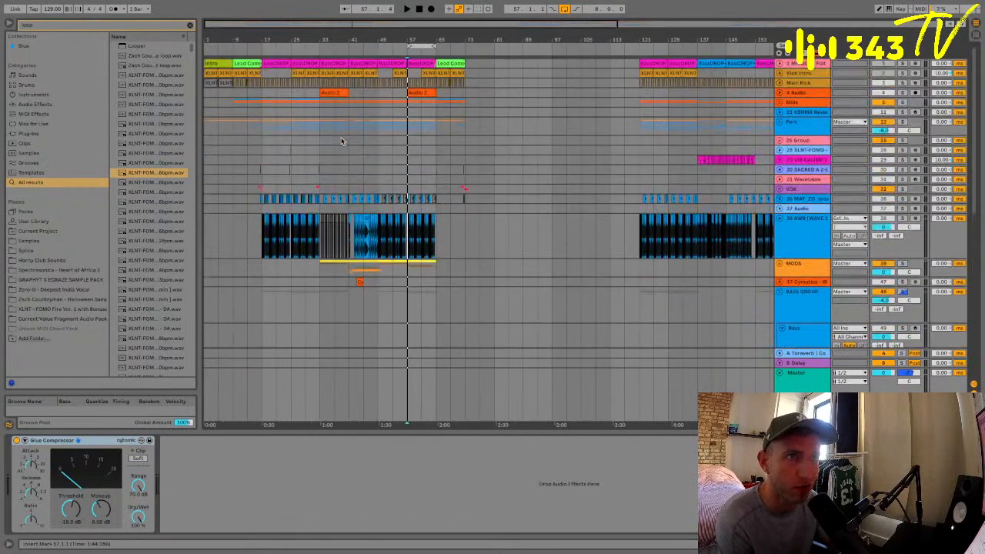
left_click(257, 130)
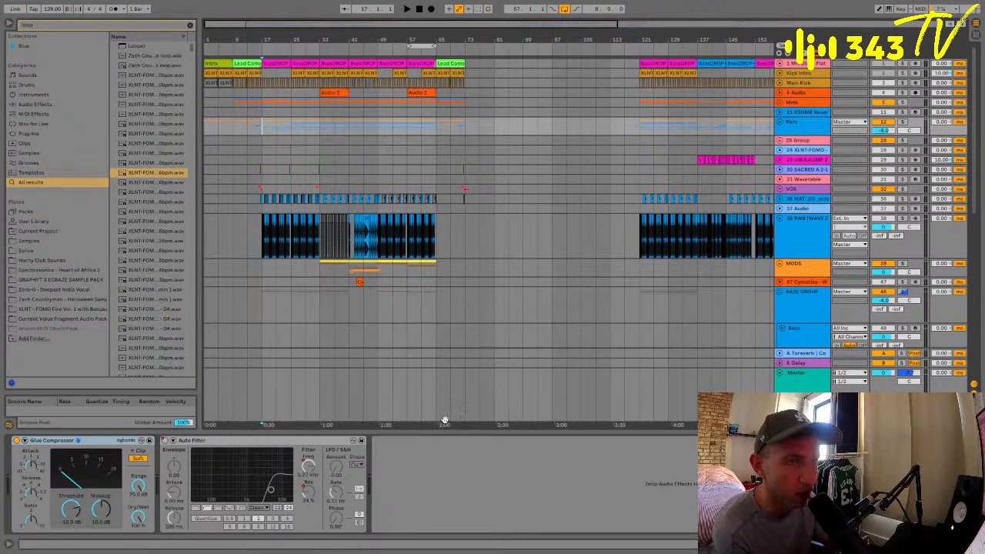
left_click(419, 284)
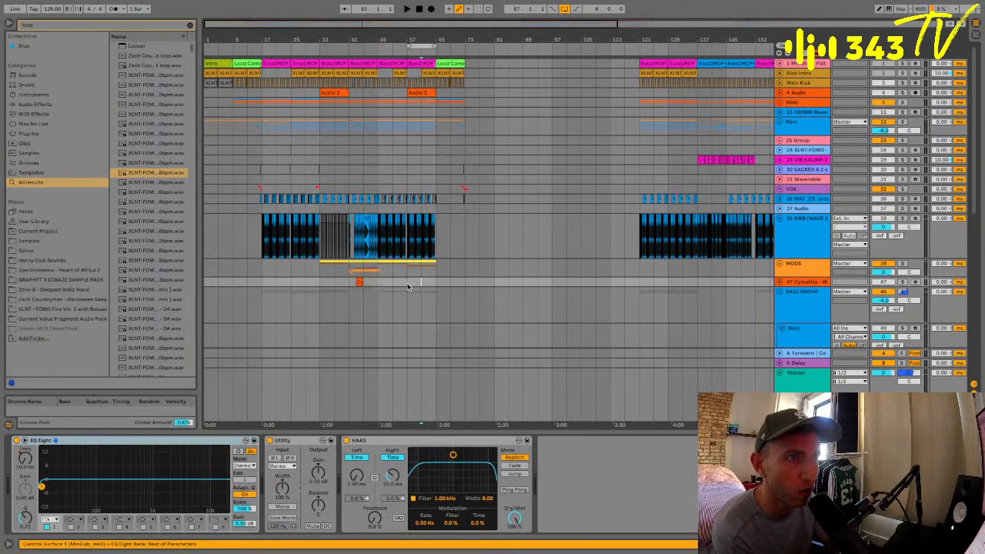
Return to bar 1, zoom in on the intro and unfold the Perc group
left_click(210, 220)
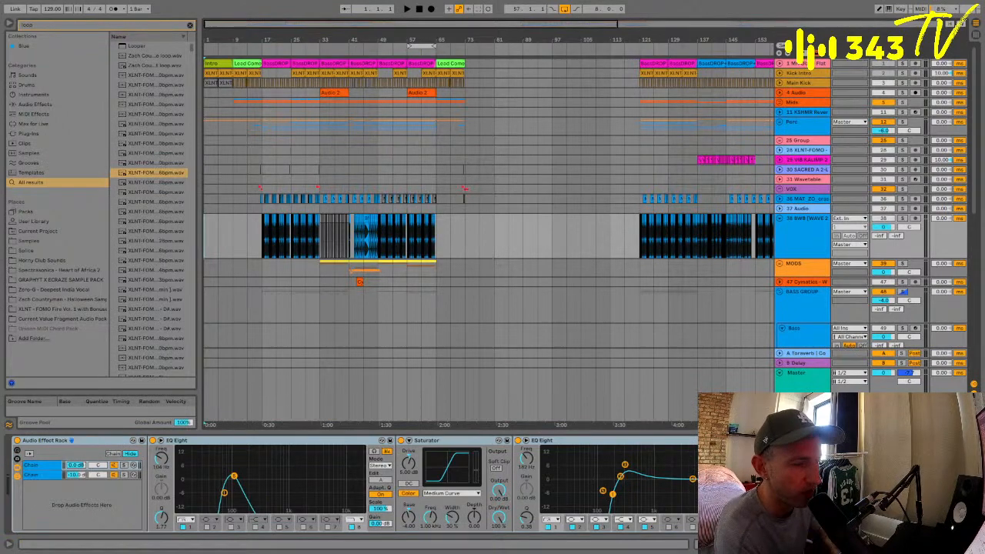
left_click_drag(214, 43, 223, 120)
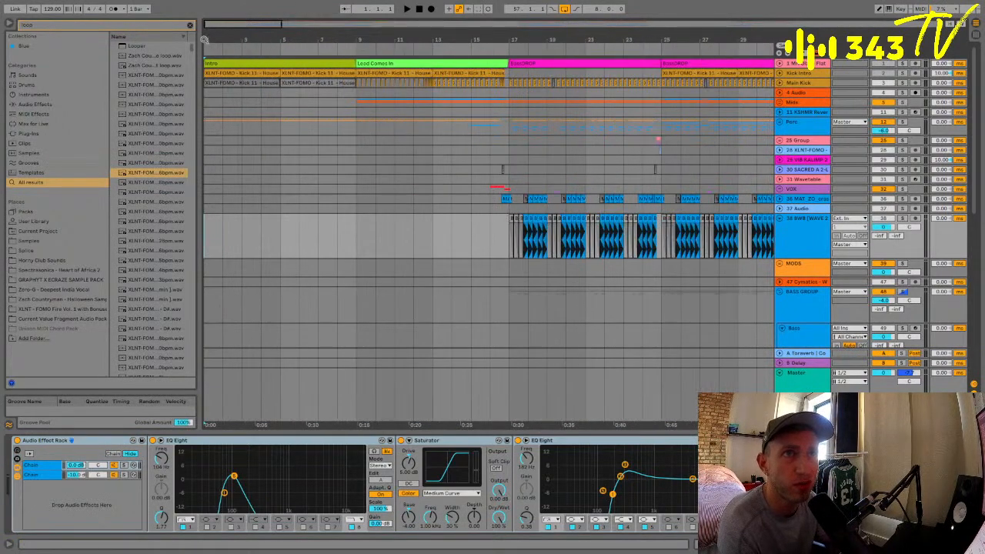
scroll(247, 134, "down", 1)
left_click(792, 123)
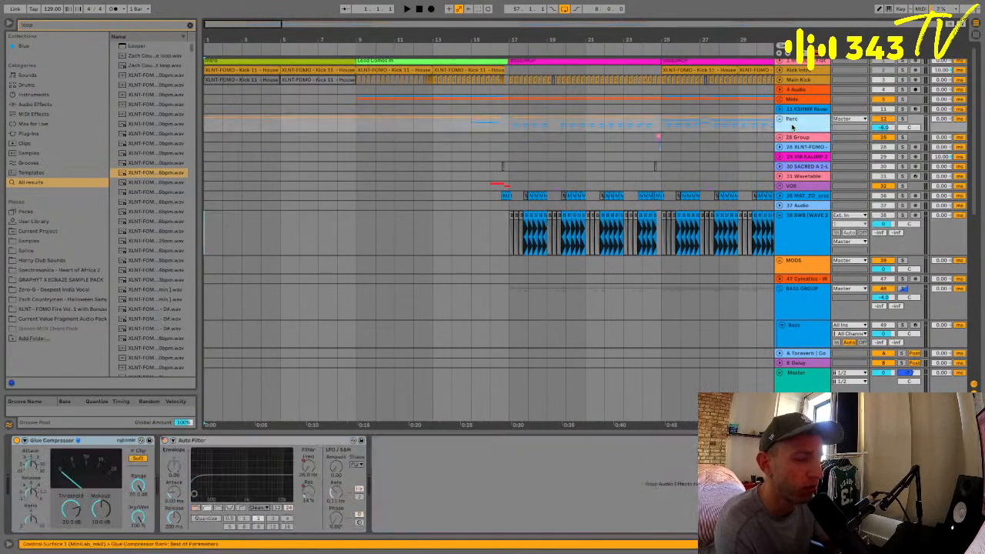
left_click(779, 120)
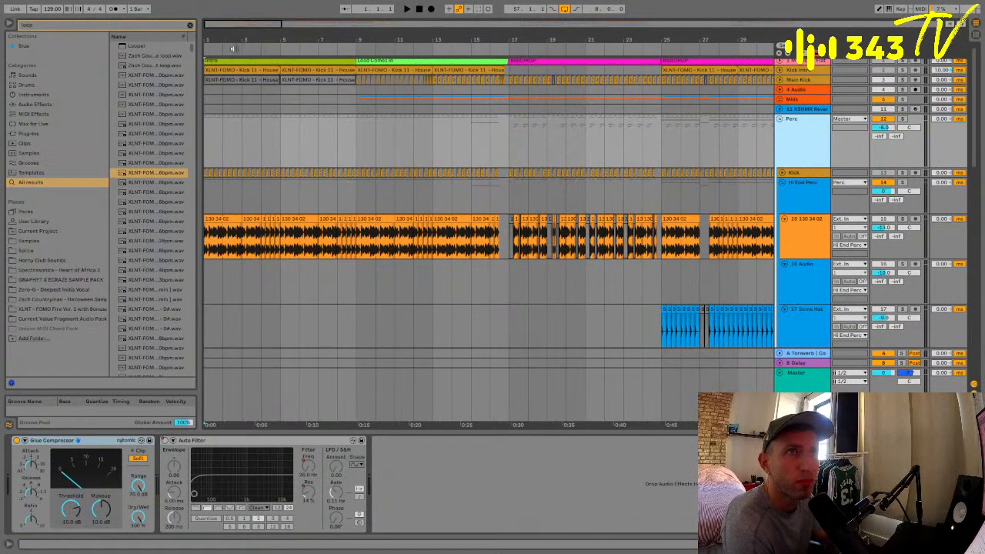
Play the intro briefly from bar 1 and stop it
left_click(207, 111)
key("space")
key("space")
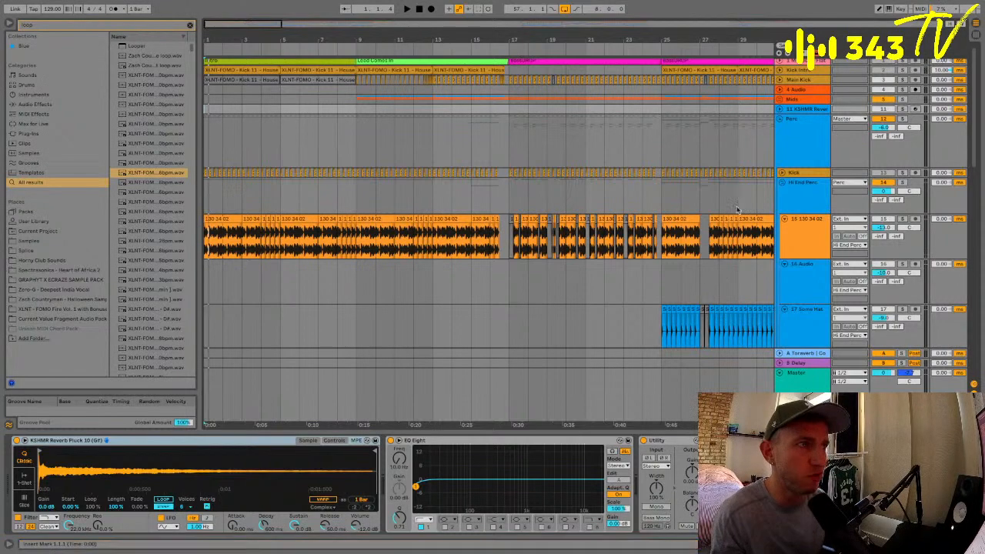
Fold and reopen the Perc group with its tracks expanded, and show the Hi End Perc group's effects
left_click(786, 132)
left_click(779, 121)
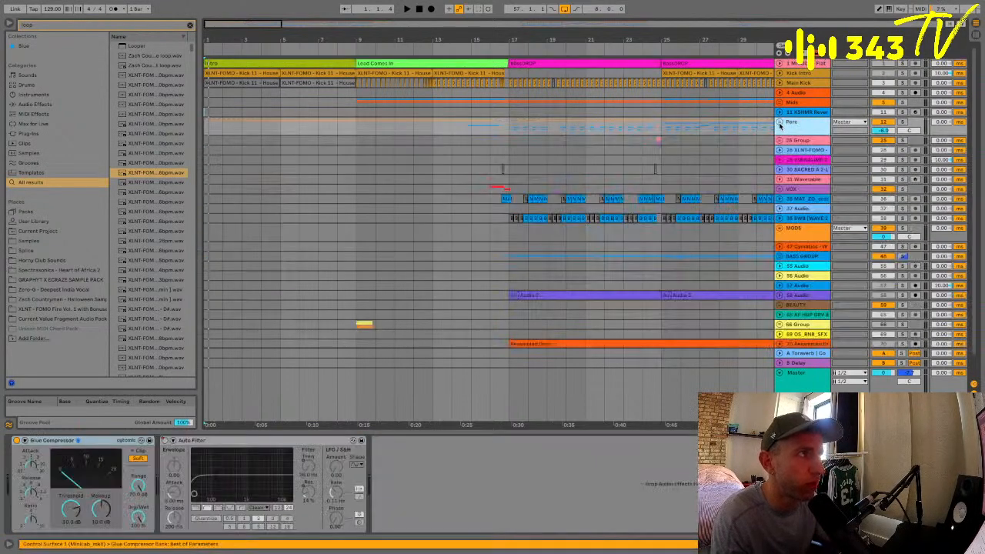
left_click(780, 122)
scroll(780, 127, "down", 1)
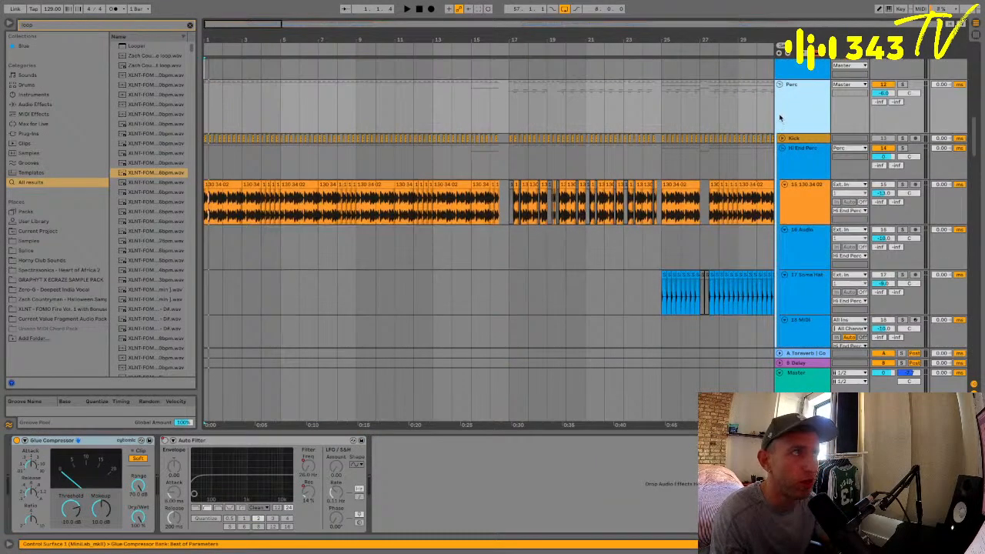
left_click(797, 148)
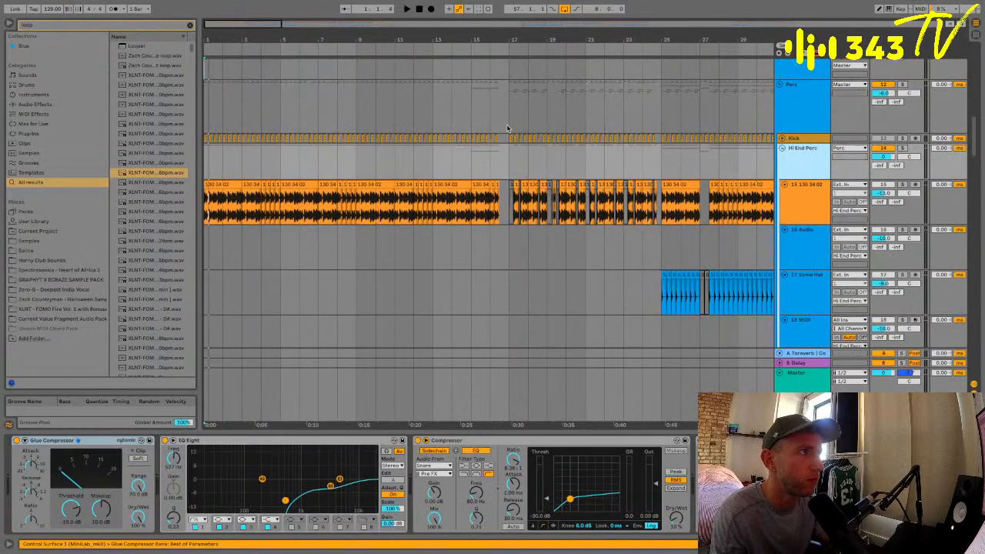
Play the intro from bar 1 while examining the percussion loops inside the Hi End Perc group
scroll(507, 128, "up", 10)
left_click(208, 150)
scroll(208, 150, "up", 4)
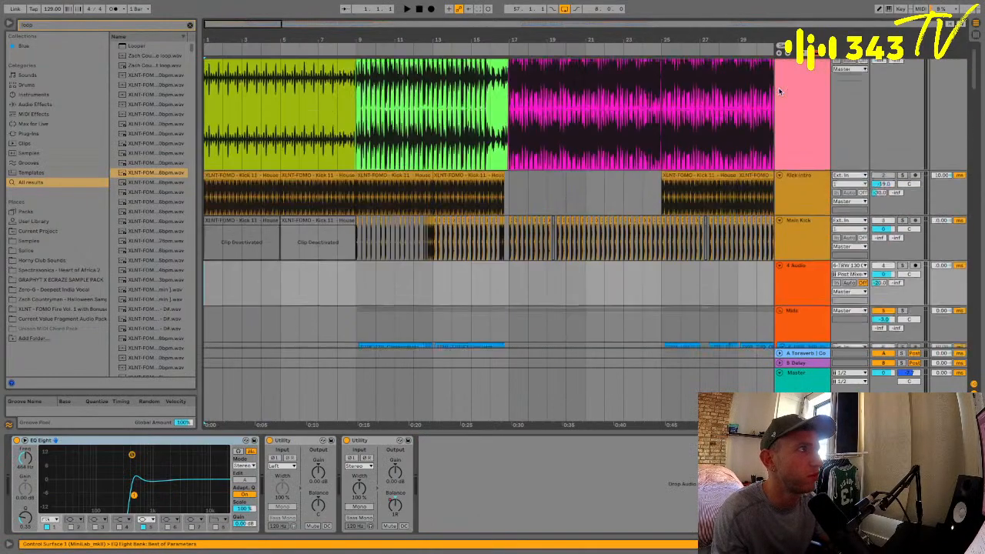
key("space")
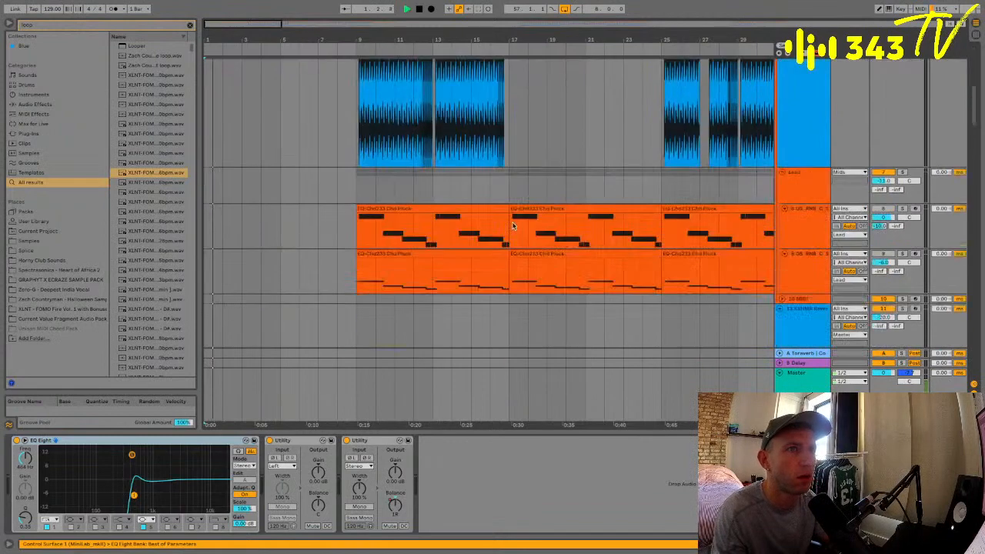
scroll(513, 226, "down", 8)
scroll(512, 225, "down", 2)
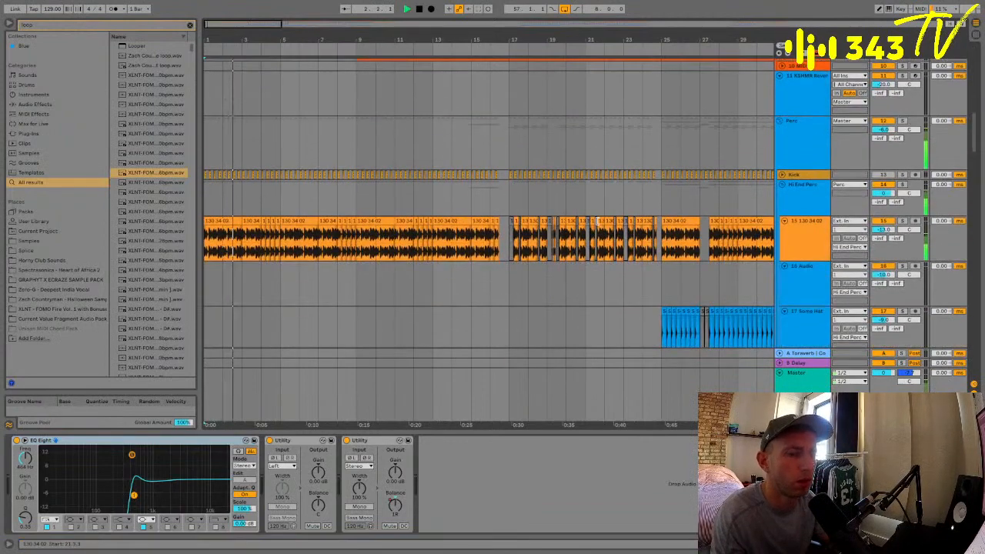
scroll(512, 226, "down", 1)
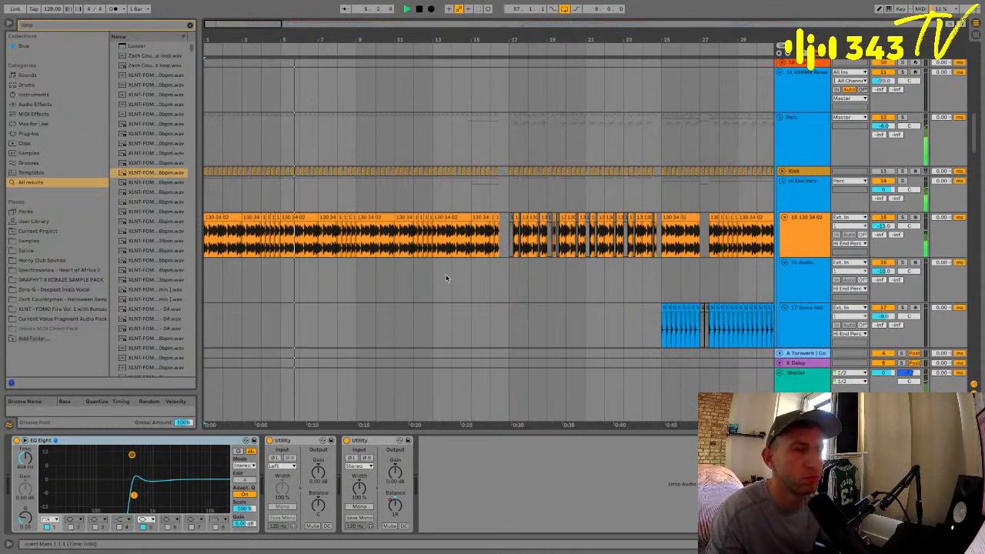
scroll(719, 311, "down", 10)
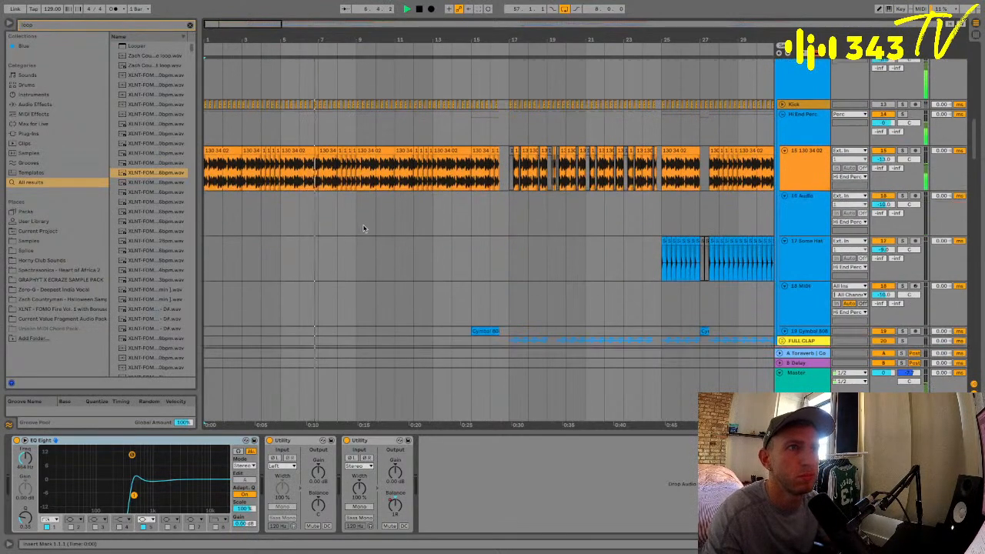
scroll(720, 310, "up", 10)
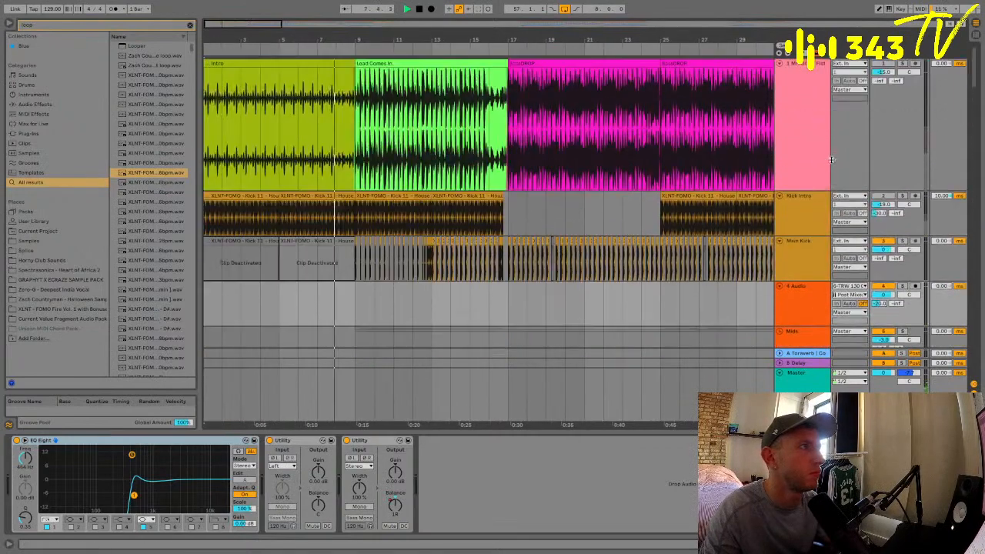
left_click(787, 238)
left_click_drag(356, 35, 356, 92)
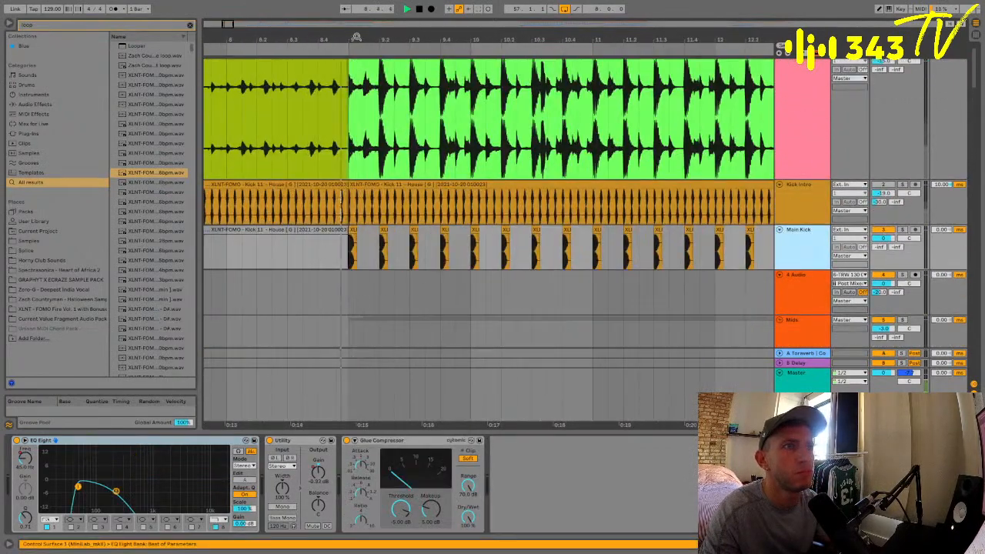
scroll(505, 299, "right", 2)
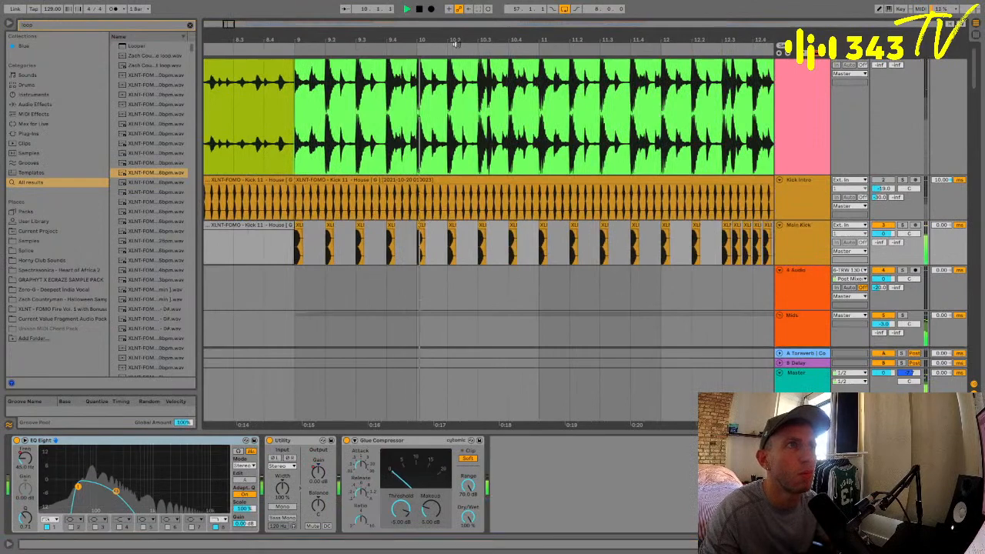
Show the Mids group's Auto Filter and examine the Clicker Hat clips below it between bars 9 and 15
left_click_drag(454, 42, 456, 17)
scroll(477, 165, "down", 2)
scroll(478, 166, "down", 2)
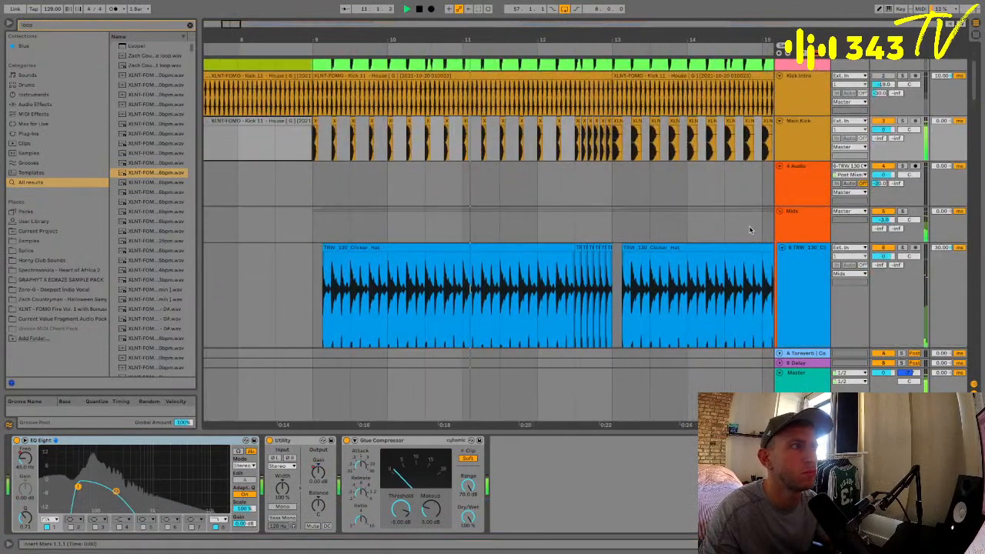
left_click(798, 222)
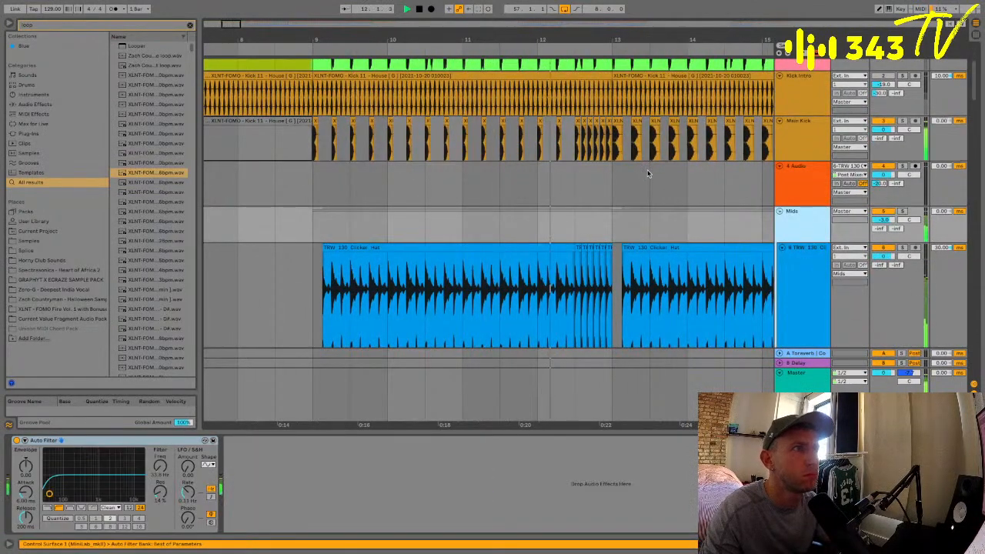
Follow playback of the Main Kick and Clicker Hat clips from bar 12 to bar 16, briefly showing the automation lanes
left_click(650, 175)
scroll(649, 177, "right", 1)
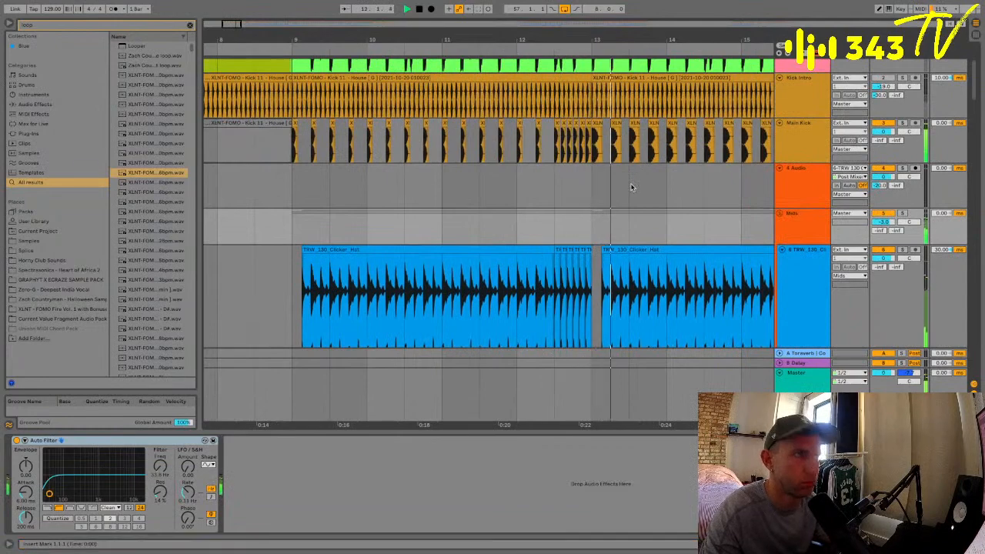
scroll(631, 187, "right", 2)
left_click_drag(591, 41, 591, 39)
scroll(646, 177, "down", 4)
scroll(646, 177, "right", 1)
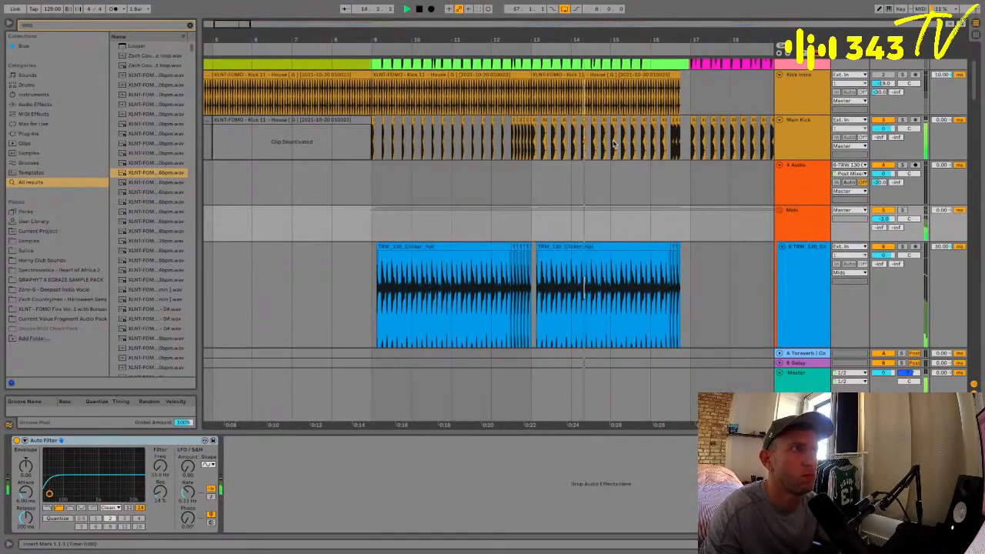
key("a")
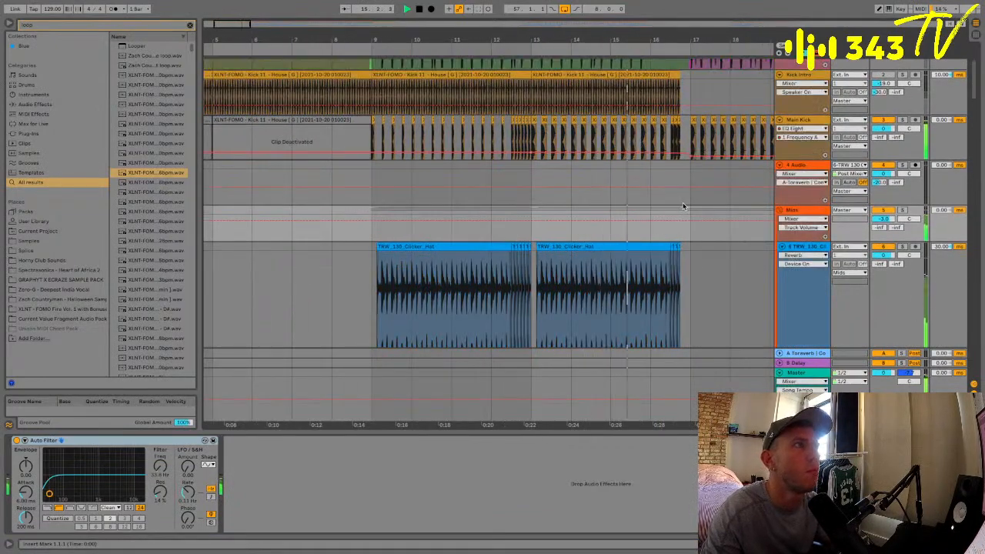
key("a")
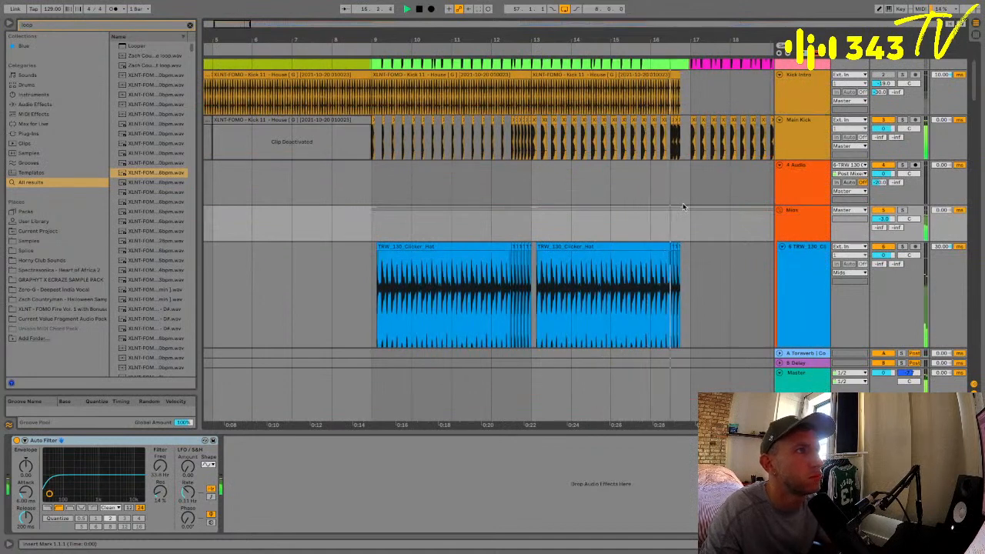
Stop playback, go to bar 9 and open the first chopped Main Kick clip to inspect its settings
left_click(373, 183)
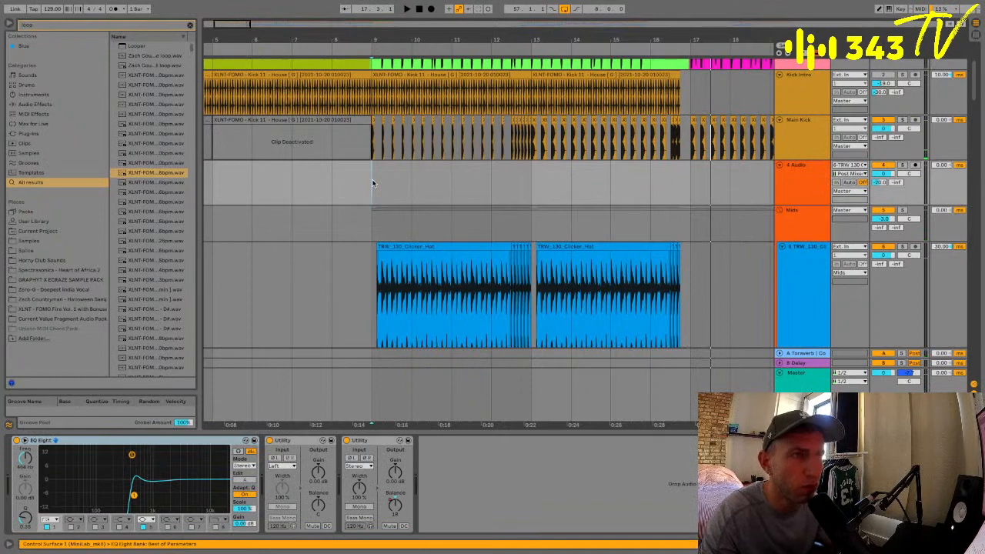
left_click_drag(372, 38, 366, 107)
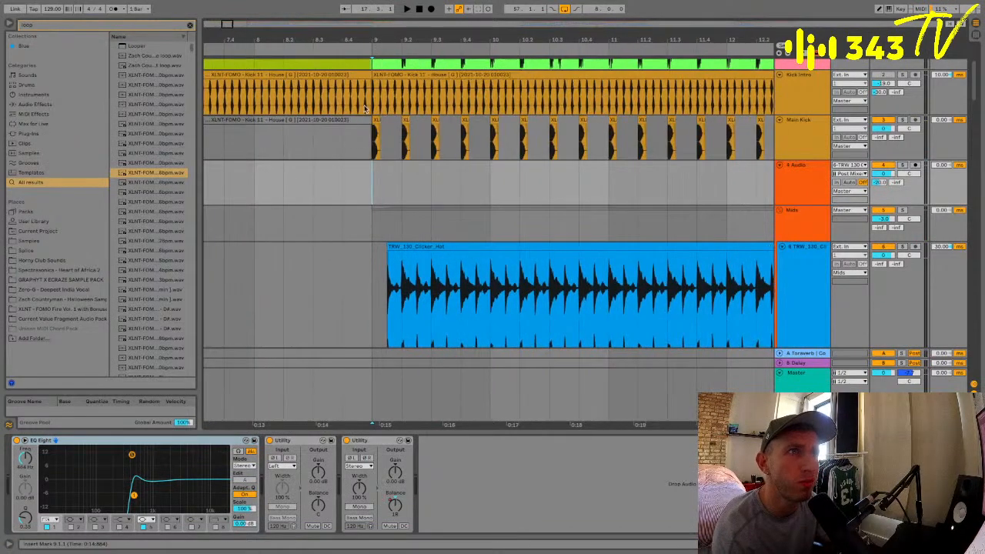
left_click(375, 123)
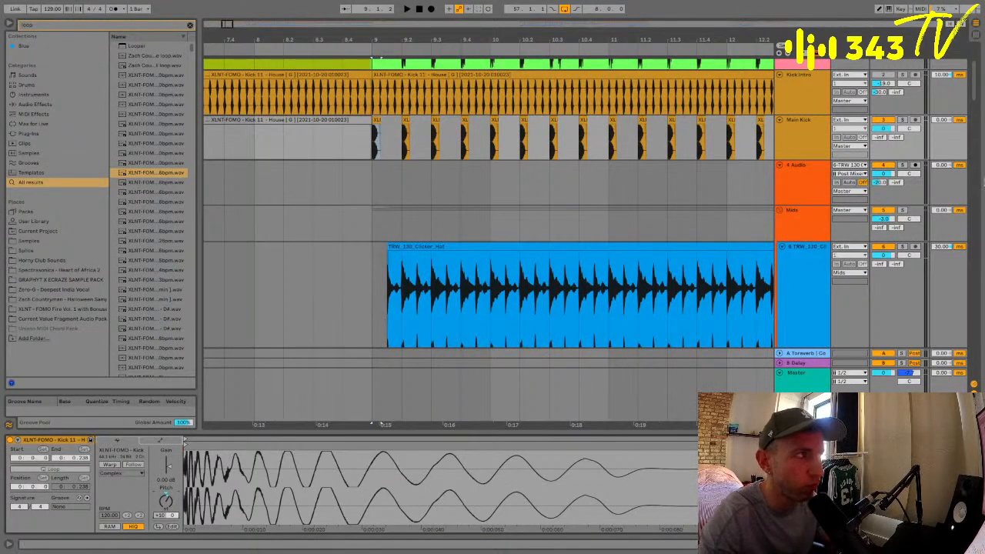
Solo the Main Kick track and play it from bar 9 into bar 13 with its device chain shown
left_click(899, 121)
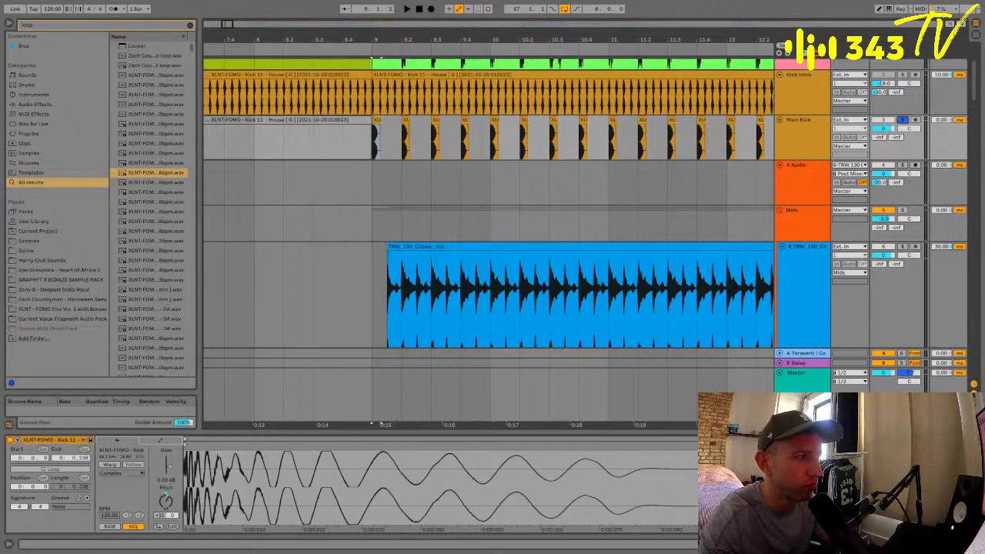
key("shift+Tab")
key("space")
scroll(560, 129, "right", 1)
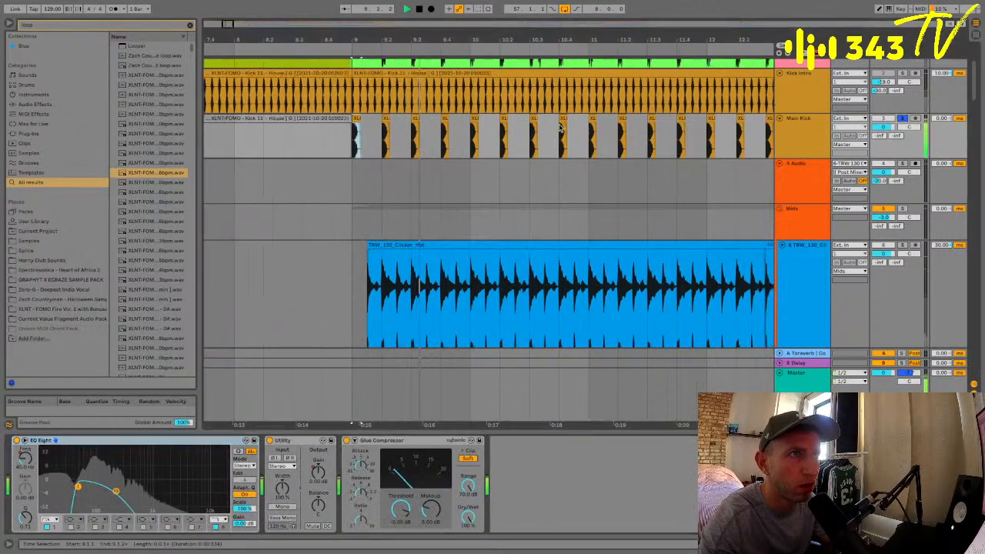
scroll(560, 128, "right", 1)
scroll(585, 133, "down", 5)
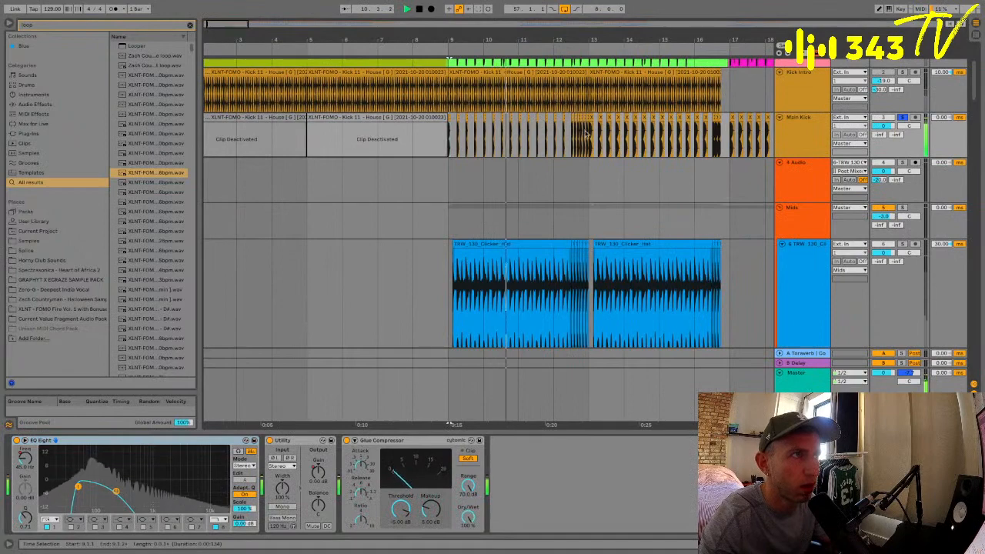
scroll(590, 192, "up", 4)
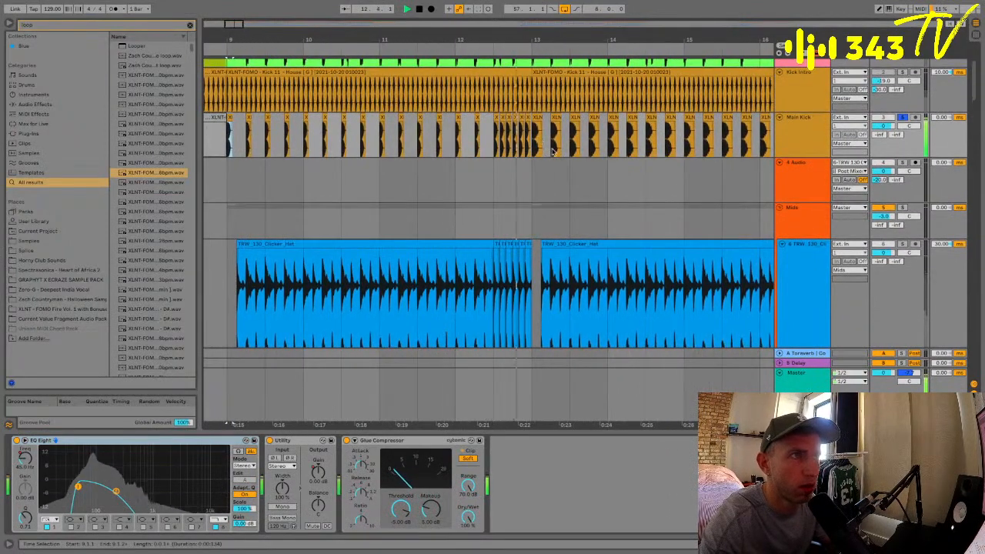
scroll(551, 153, "up", 3)
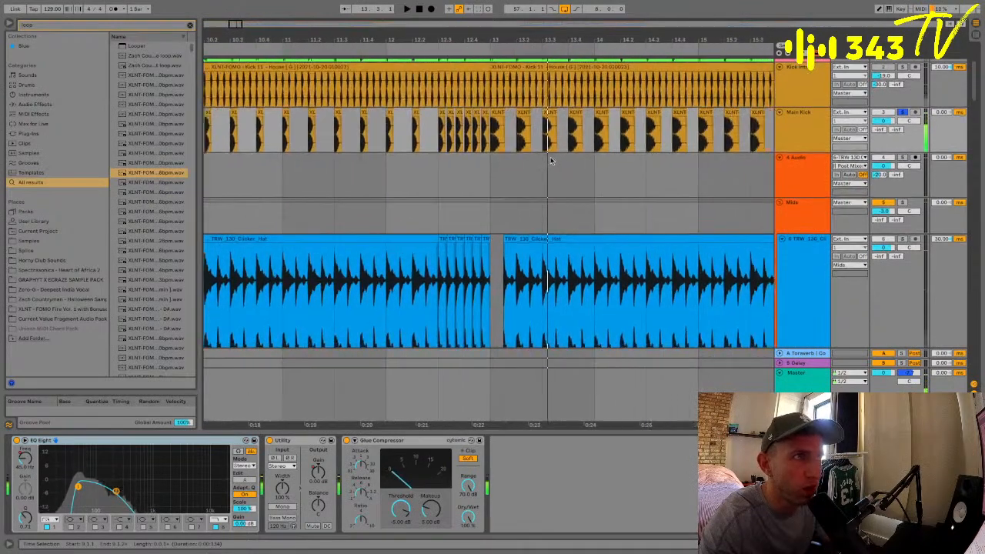
Compare the pitch of the Main Kick clips at 12.3 and bar 13, and play the soloed kick from bar 13
left_click(482, 115)
double_click(481, 110)
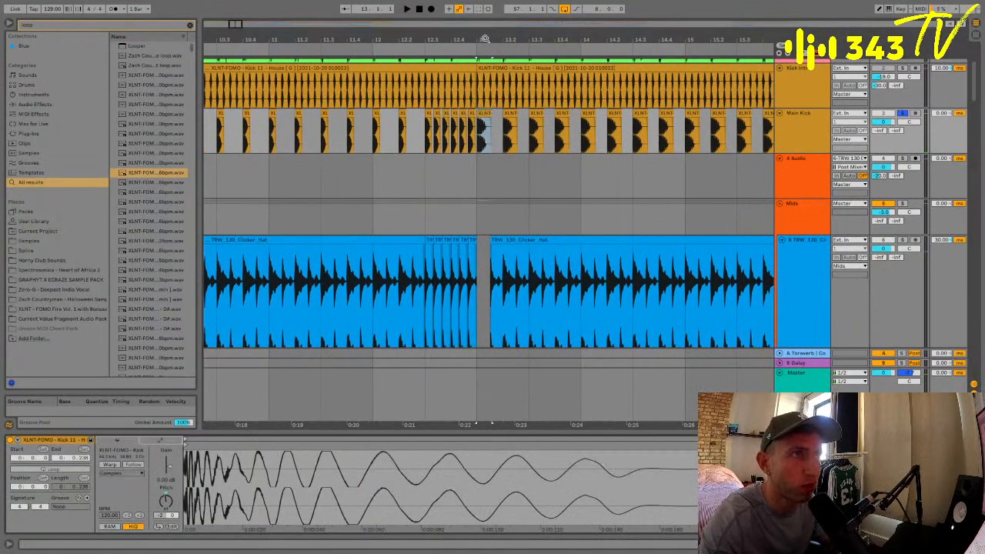
left_click_drag(485, 43, 483, 38)
left_click(453, 114)
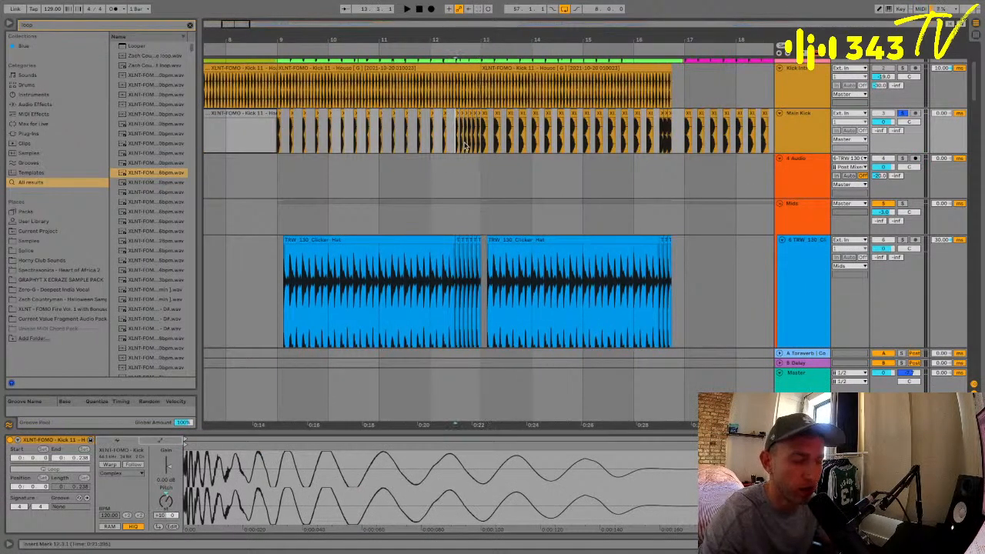
left_click(457, 130)
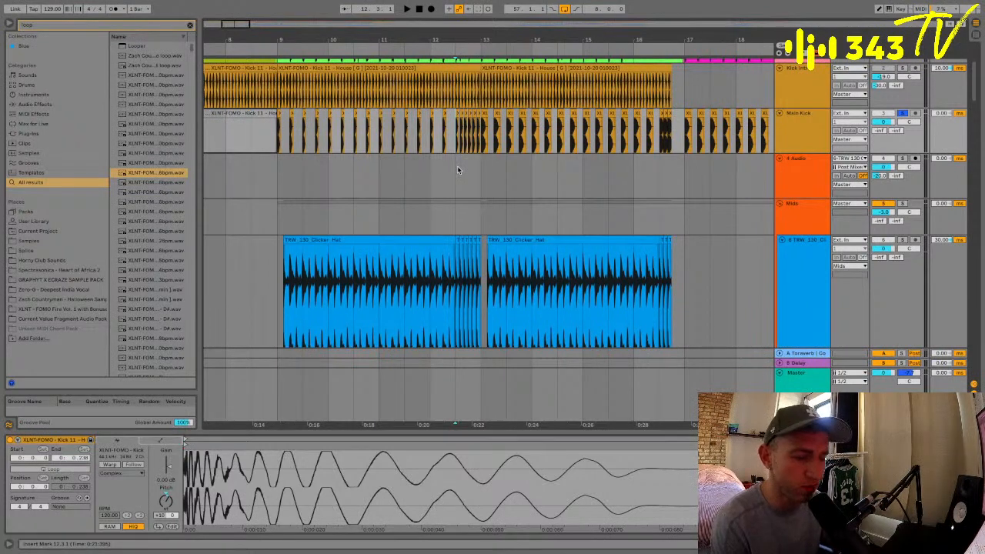
left_click(482, 141)
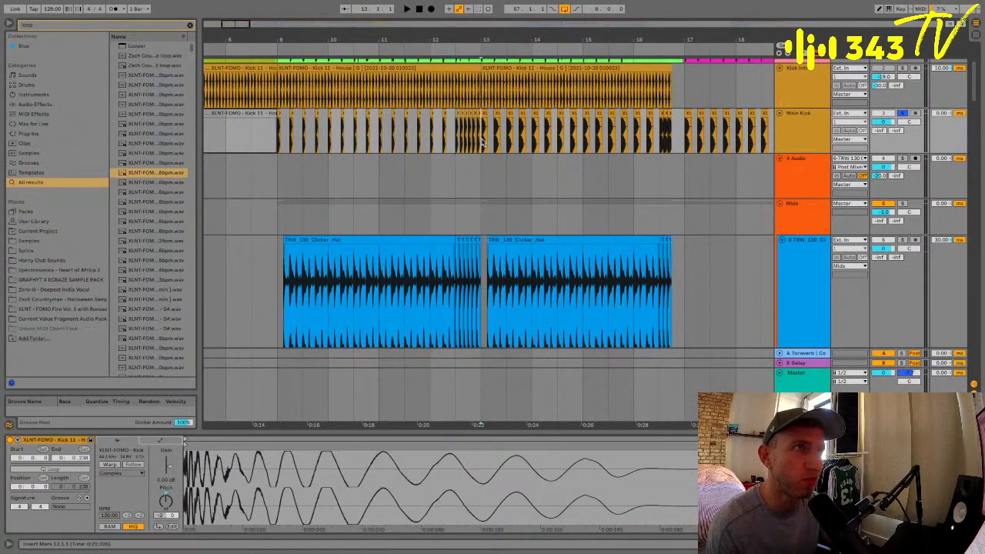
key("space")
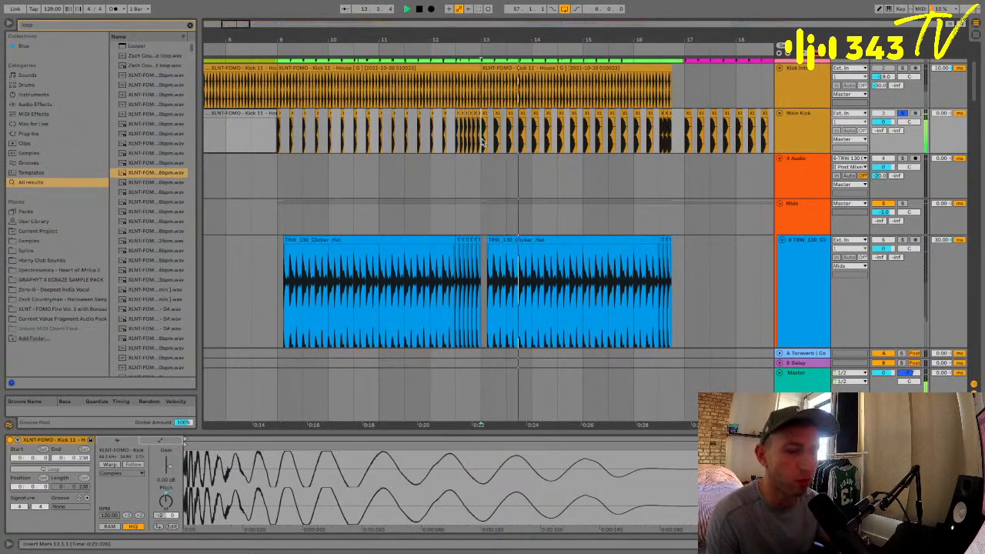
key("space")
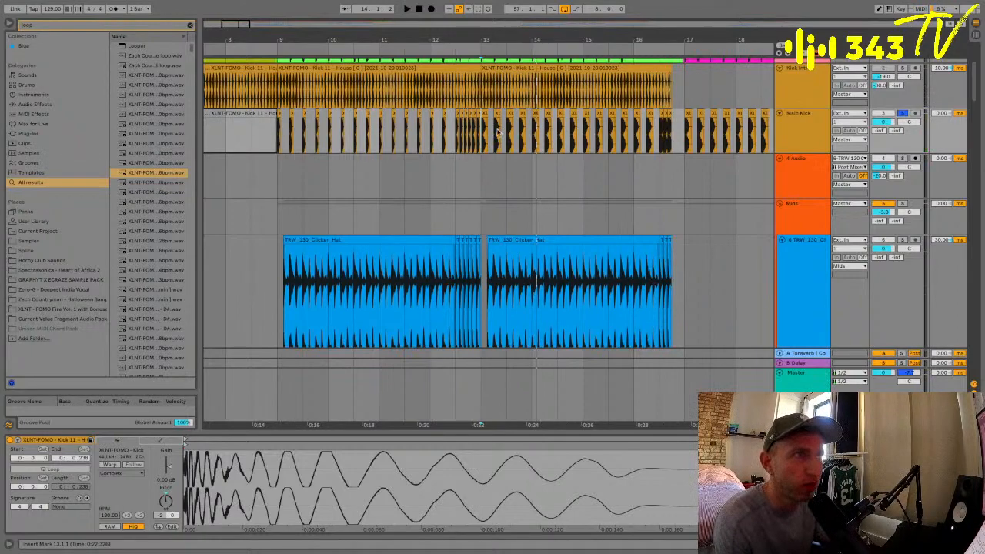
Examine the Main Kick fill between 12.3 and bar 13 clip by clip, and play it back from 12.3
scroll(499, 133, "right", 1)
scroll(499, 133, "up", 1)
scroll(444, 243, "up", 5)
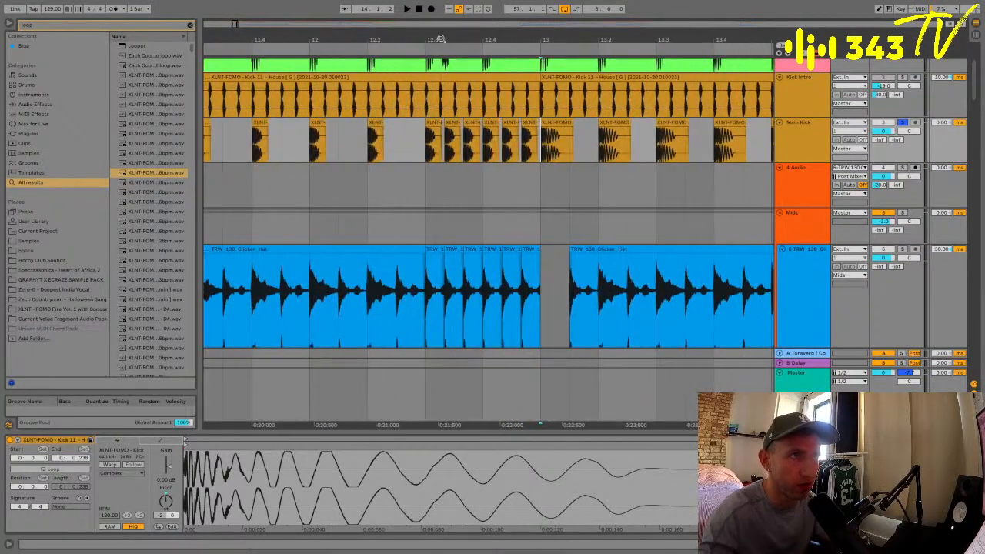
left_click(426, 189)
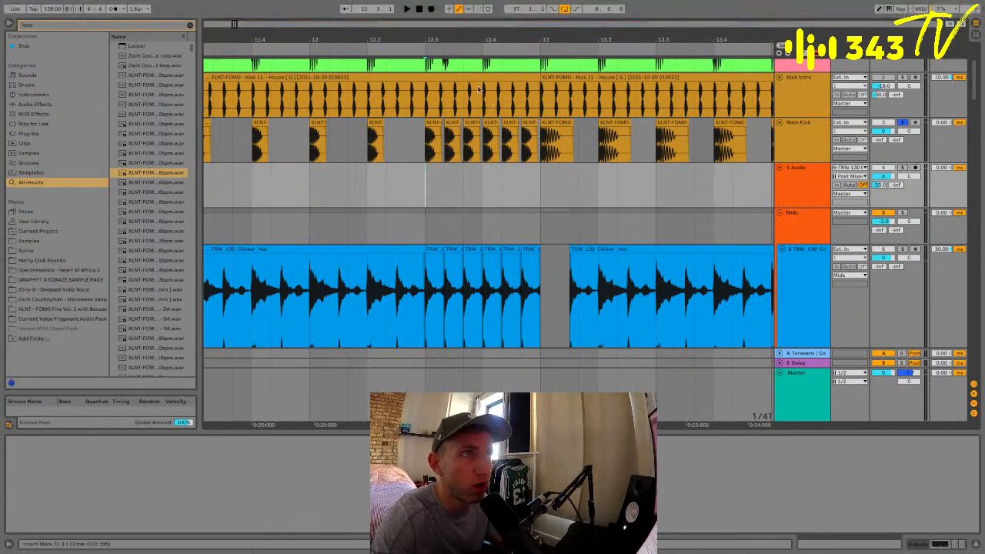
left_click_drag(453, 38, 453, 57)
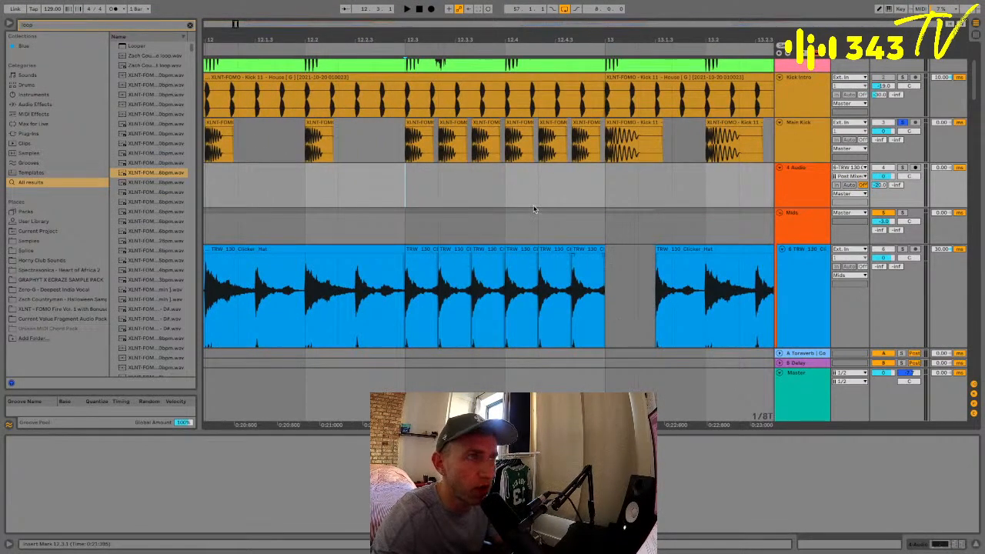
left_click(431, 134)
left_click(452, 127)
left_click(482, 124)
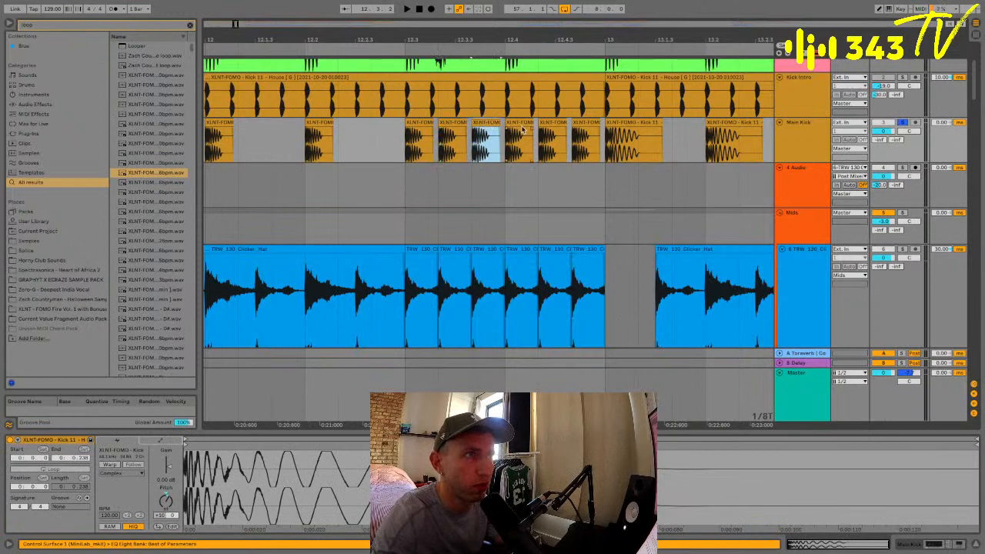
left_click(417, 173)
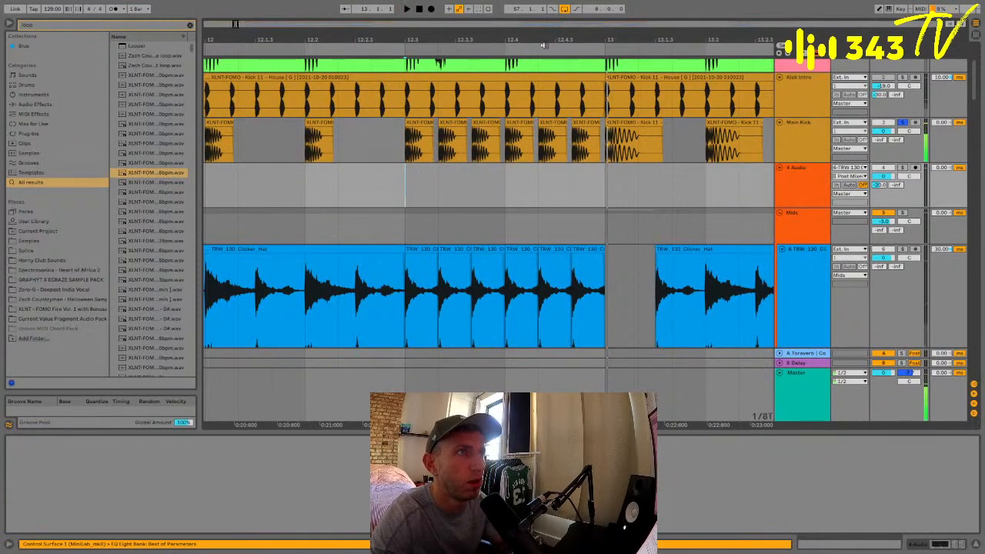
Move on from bar 12 to the drop at bar 17 and mark out bars 17 to 25 on the 4 Audio track
left_click_drag(539, 39, 539, 21)
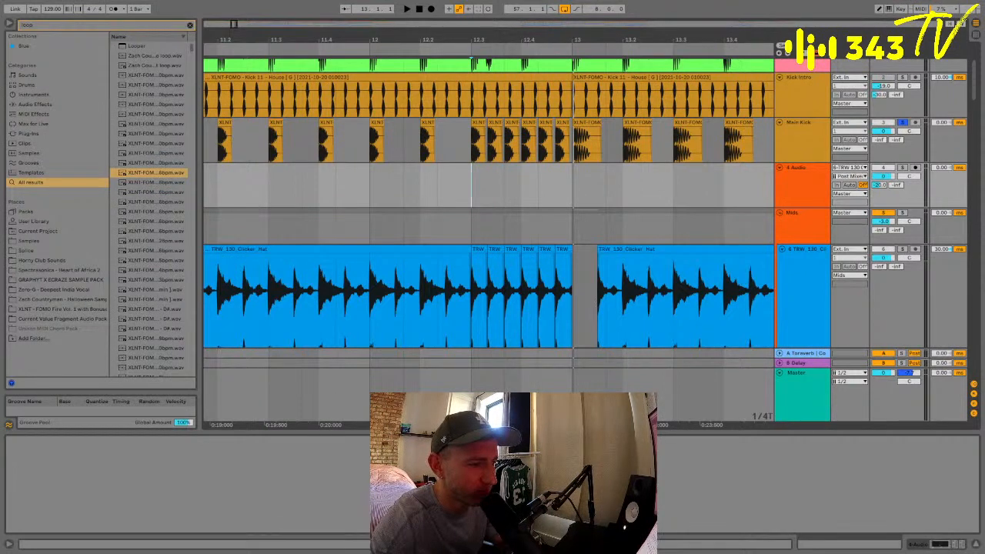
left_click(376, 193)
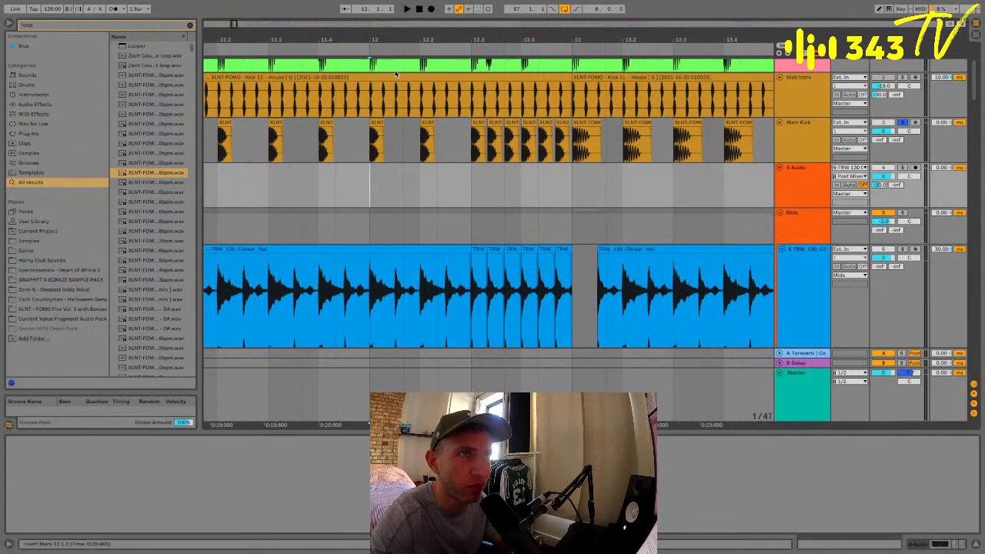
left_click_drag(398, 44, 398, 12)
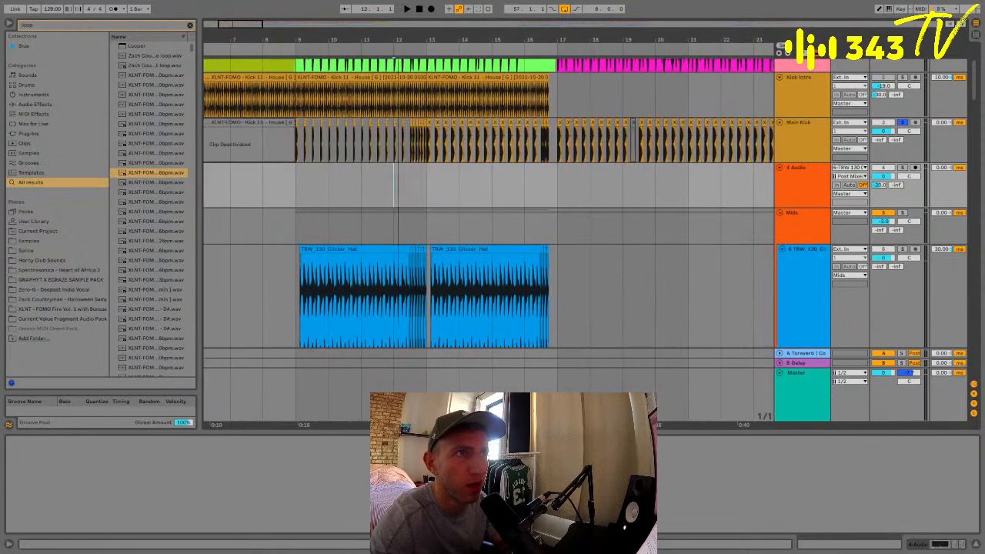
key("minus")
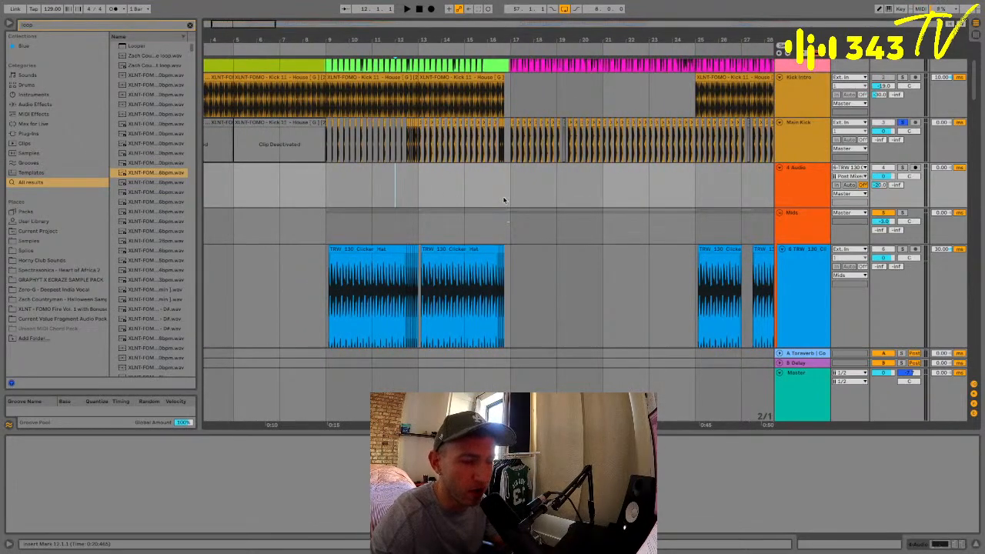
left_click(512, 170)
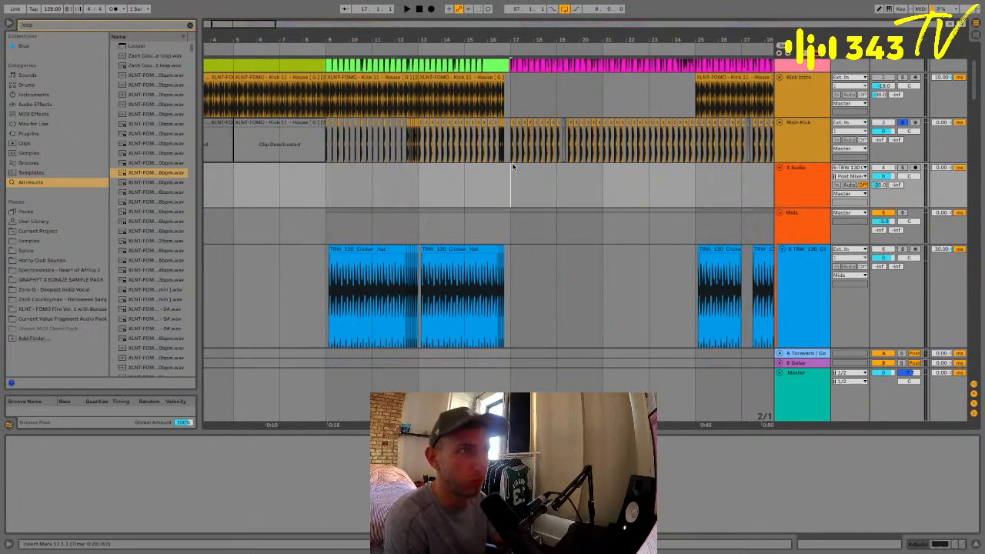
key("minus")
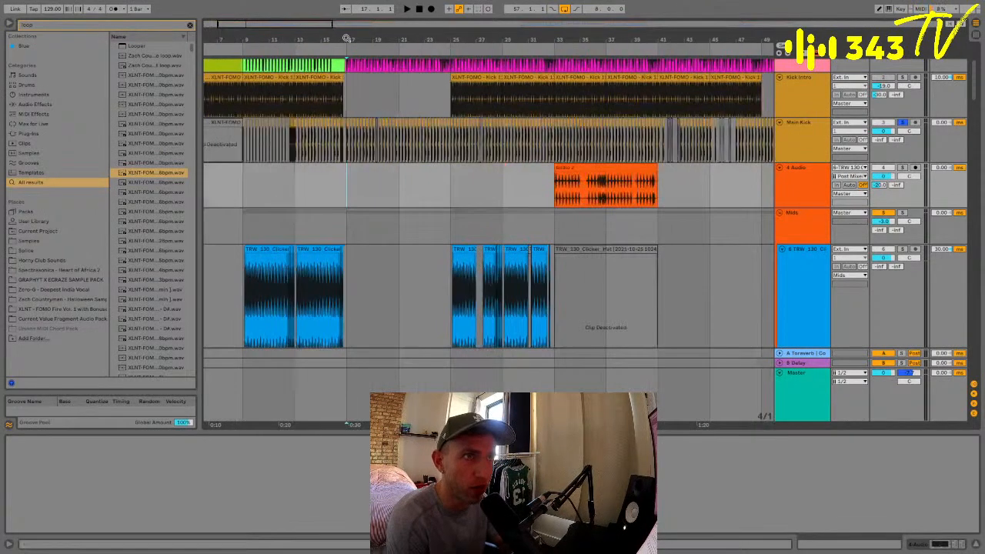
left_click_drag(346, 176, 448, 179)
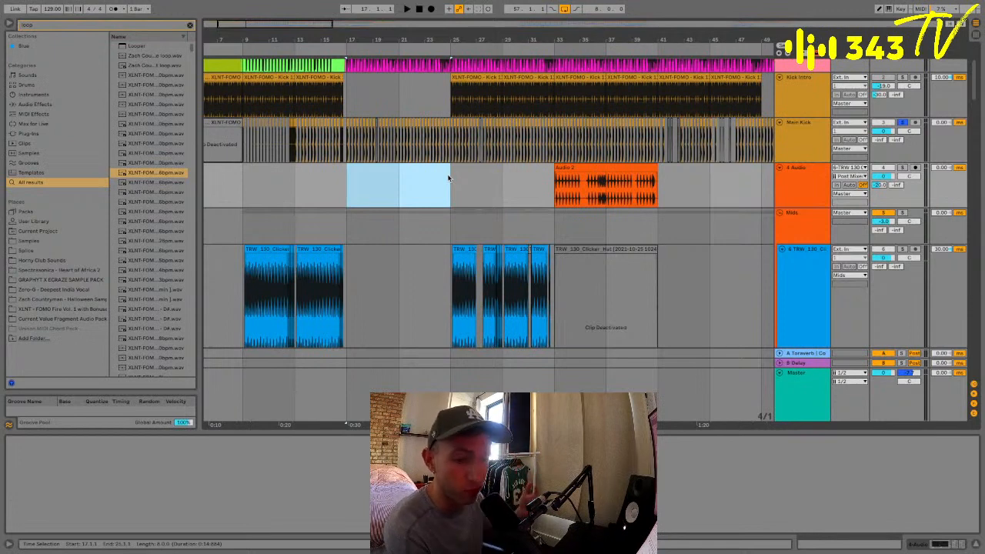
Return to the section where the lead comes in and place the insert marker at bar 9 on the 4 Audio track
left_click_drag(416, 36, 404, 37)
left_click(310, 181)
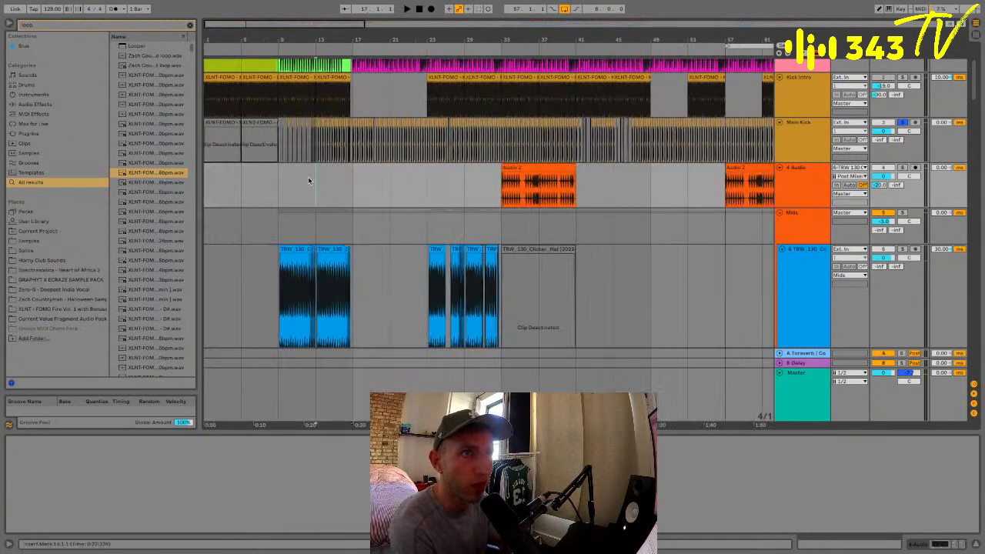
left_click(284, 184)
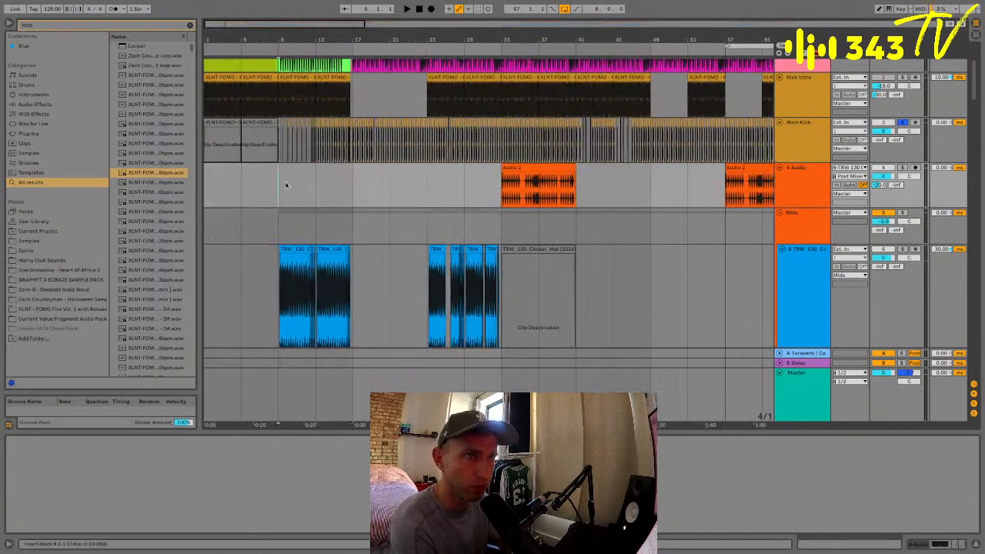
Fold the 4 Audio track and all the others, and place the insert marker at bar 17 to overview the whole arrangement
left_click(779, 168)
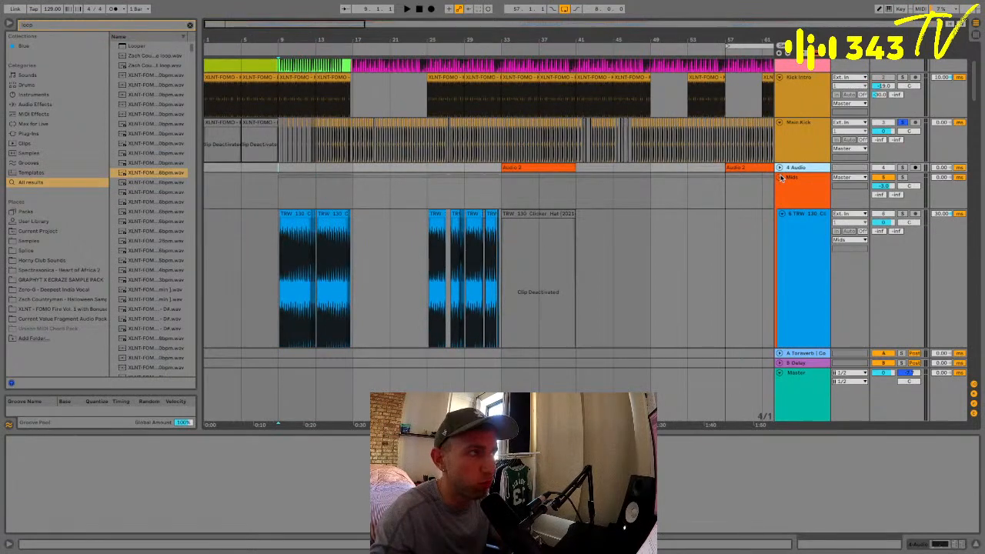
left_click(781, 177, "alt")
left_click(361, 149)
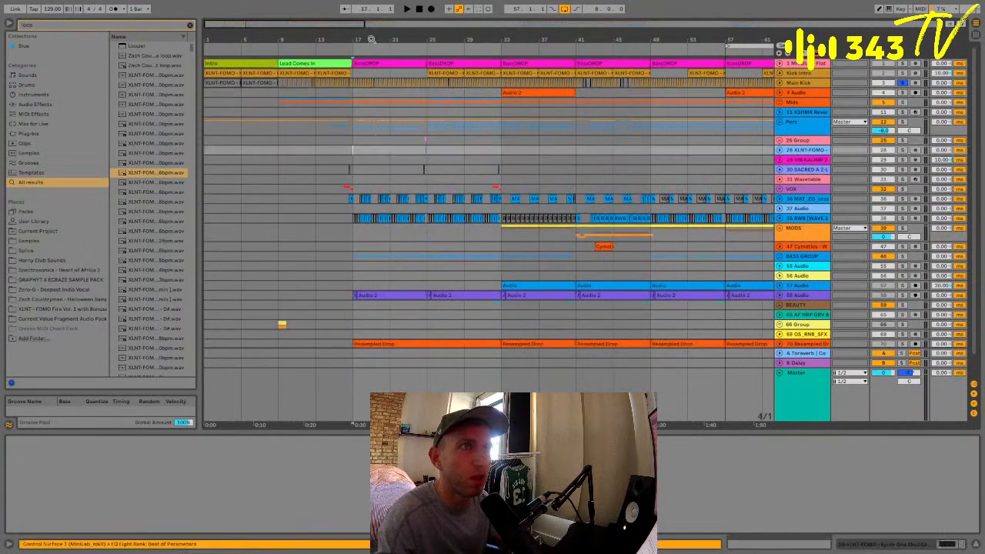
left_click_drag(372, 39, 317, 40)
scroll(369, 229, "down", 2)
scroll(369, 228, "up", 2)
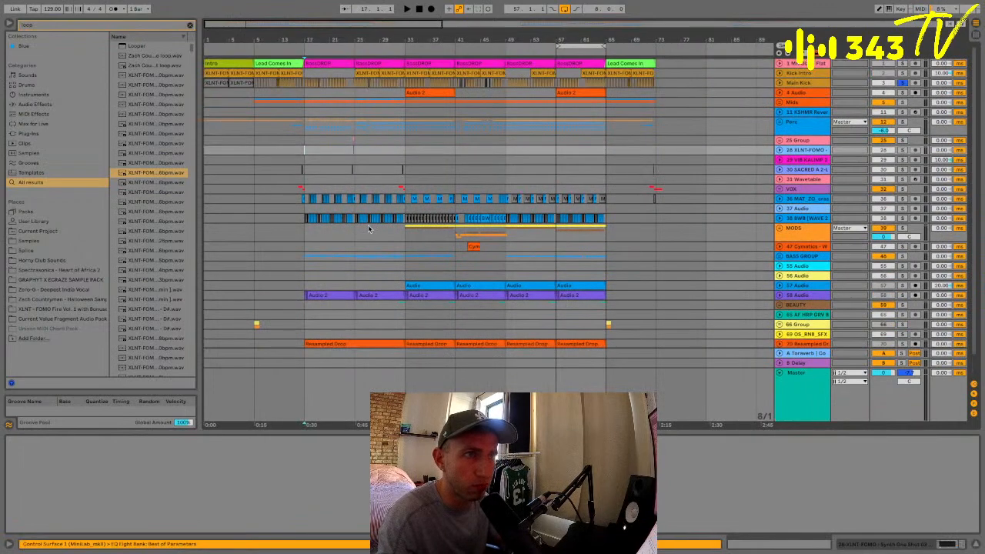
Unfold all tracks, then solo the 40 Serum track in the MODS group and play it from bar 33 with its device chain shown
left_click(782, 122, "alt")
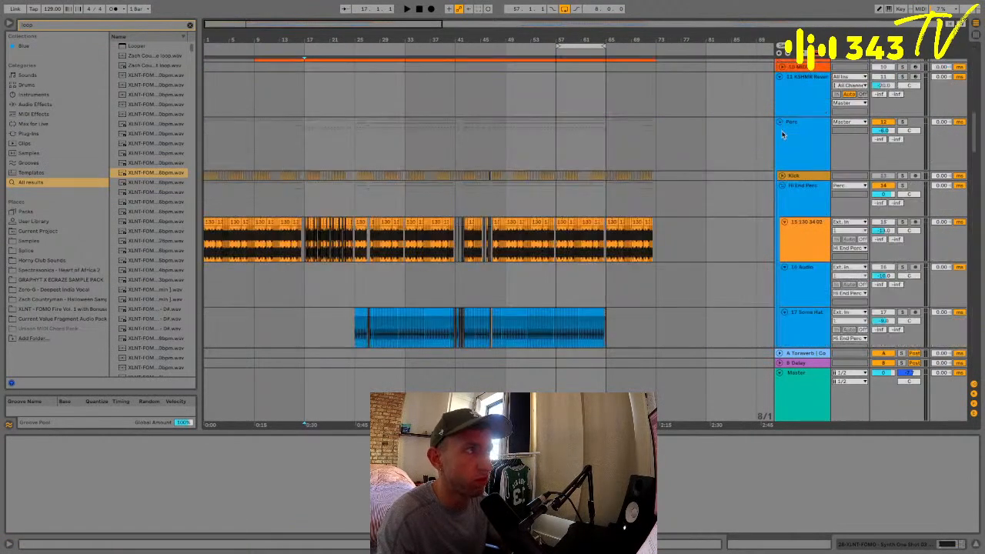
scroll(770, 138, "down", 5)
scroll(769, 143, "down", 10)
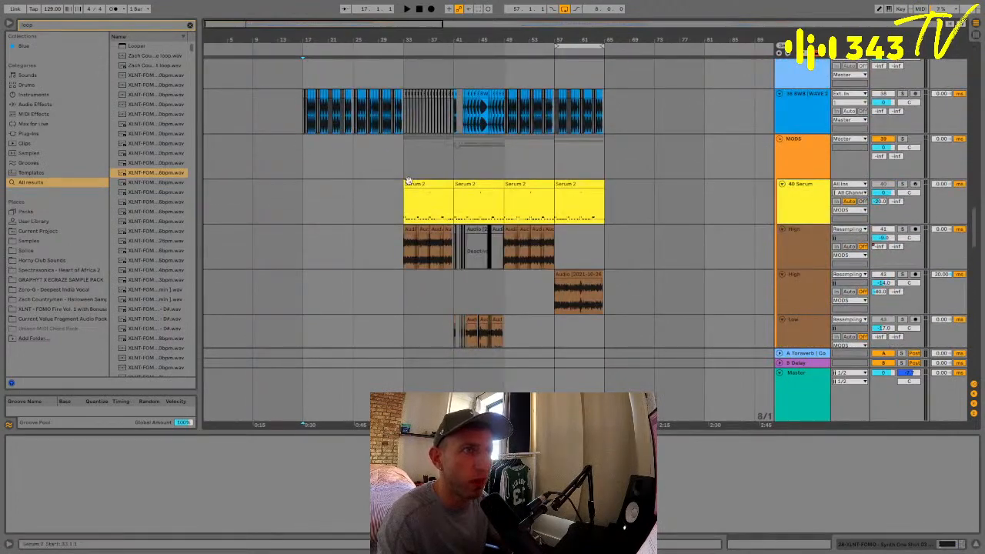
left_click(427, 196)
scroll(431, 199, "up", 4, "ctrl")
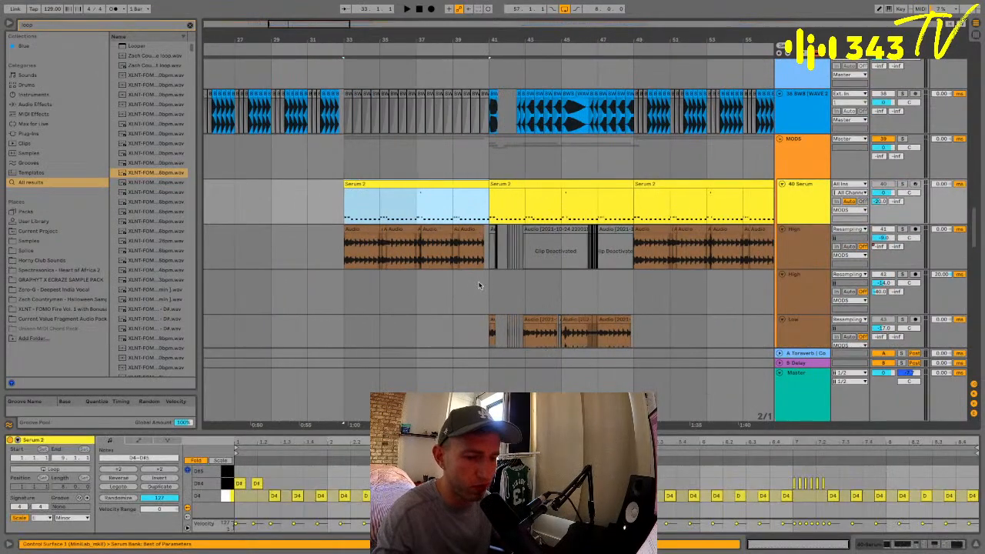
left_click(904, 184)
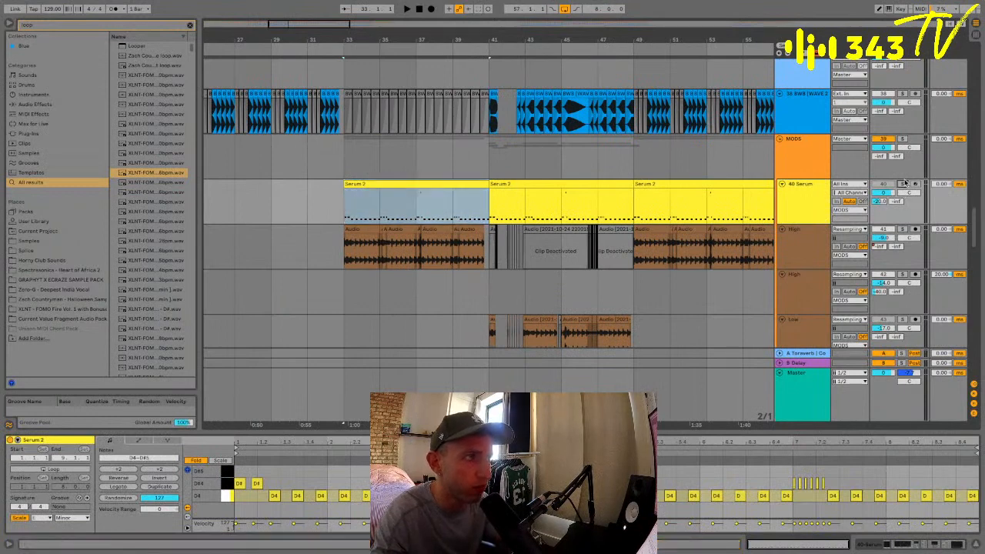
key("space")
left_click(904, 186)
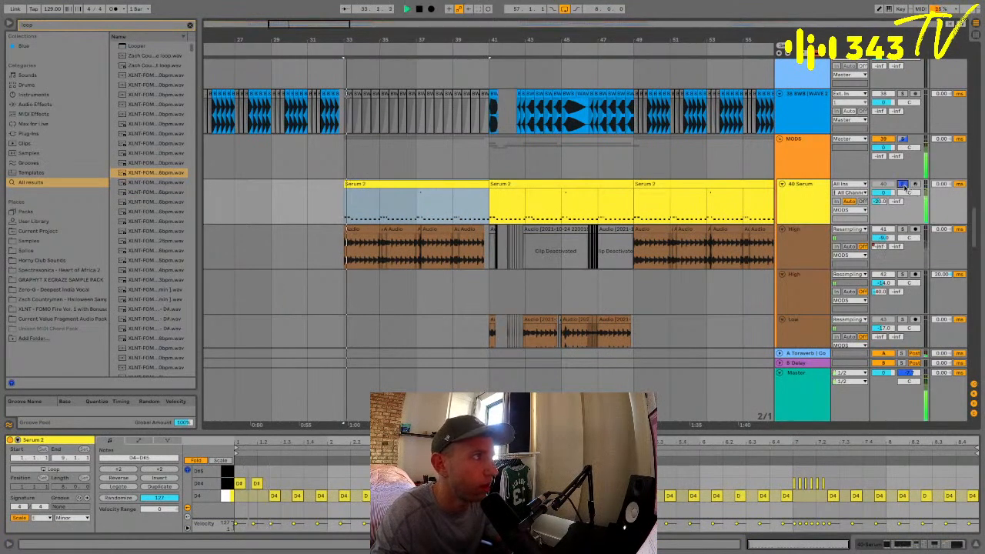
key("shift+Tab")
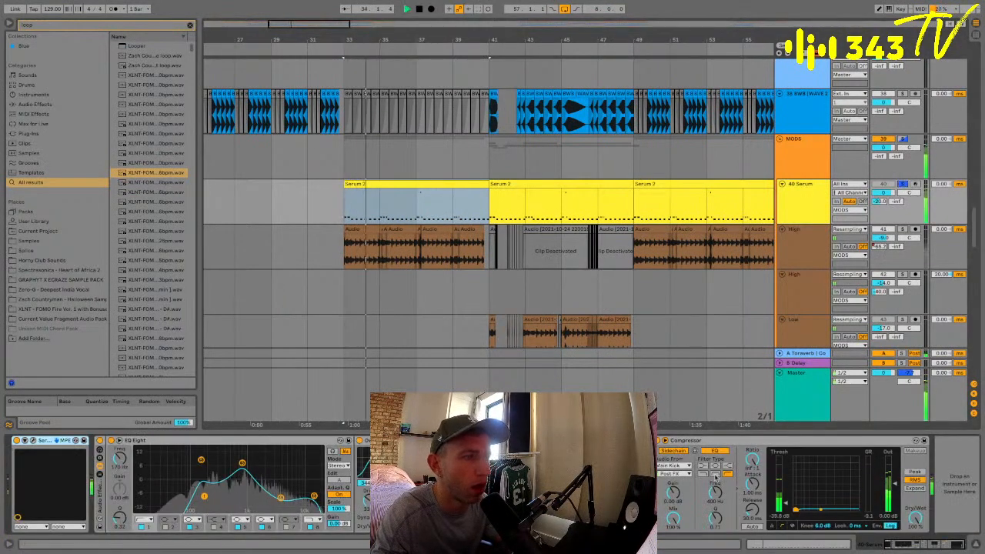
Play the MODS group from bar 41 and review the resampled High and Low tracks below the Serum
left_click(496, 301)
key("space")
scroll(495, 300, "right", 10)
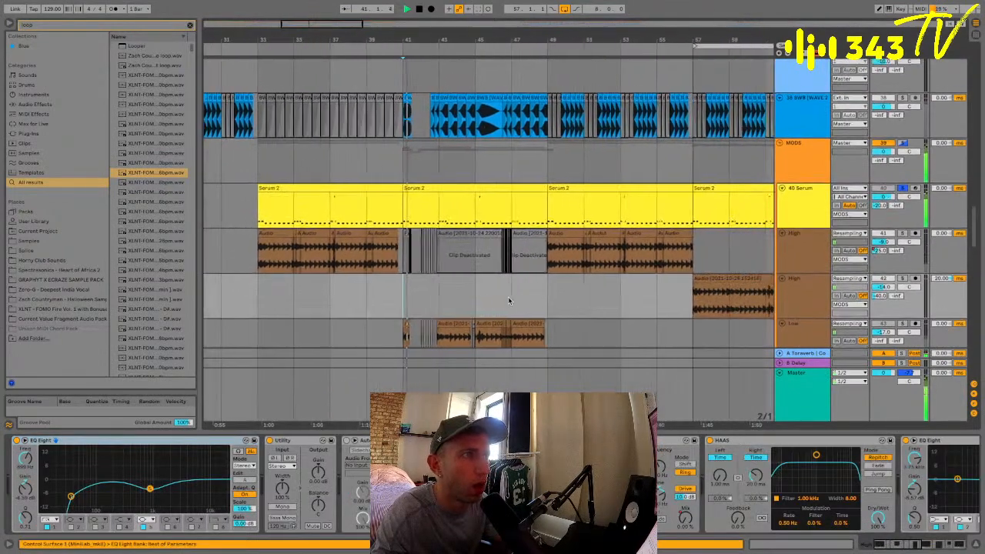
scroll(579, 283, "up", 5)
scroll(579, 283, "down", 5)
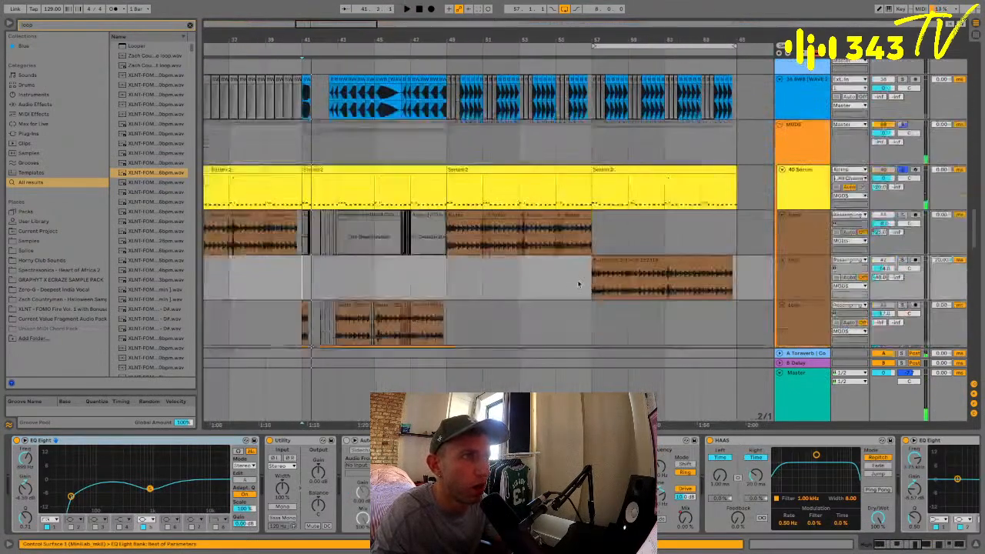
Solo the upper High track in the MODS group and play it from bar 33
scroll(578, 283, "left", 10)
left_click(888, 214)
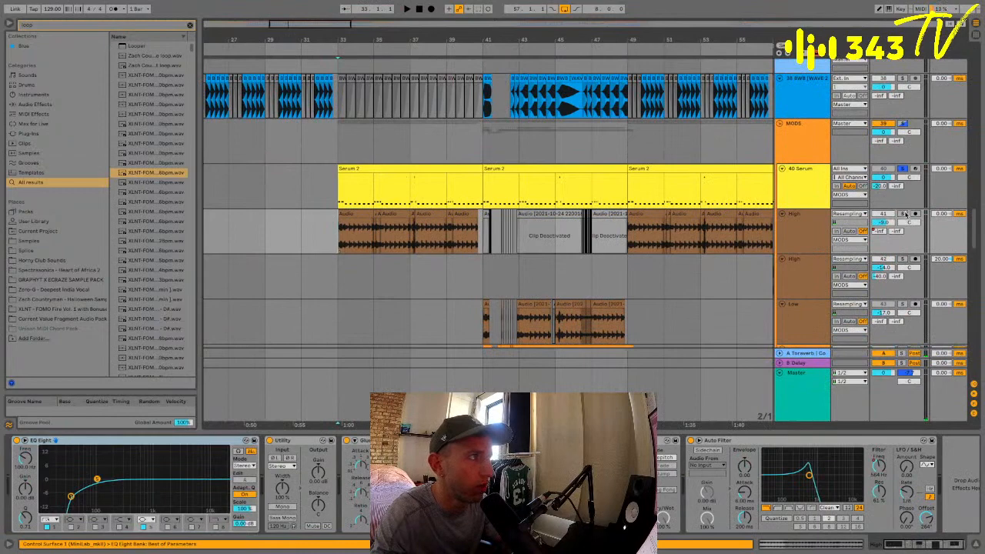
key("space")
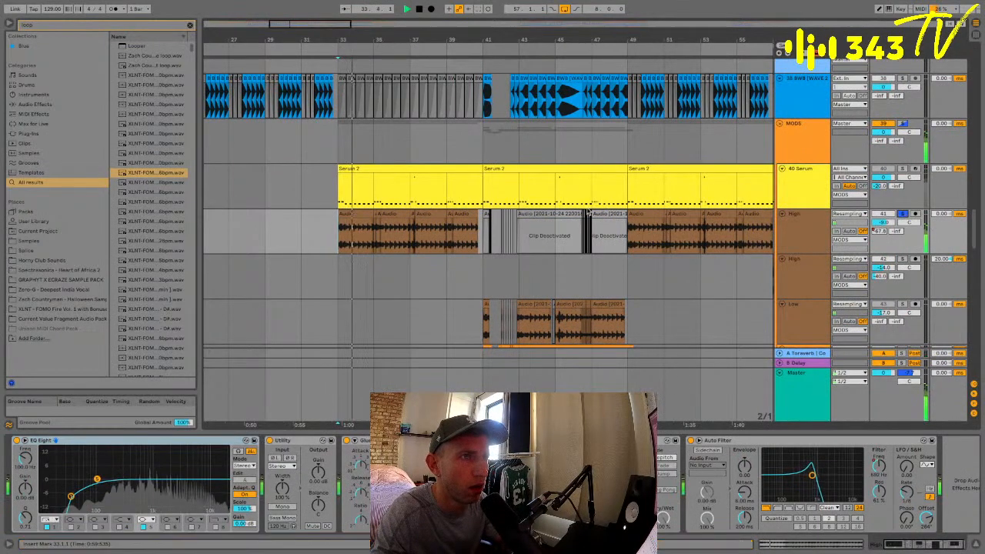
Go to the Hi End Perc group, solo it and play its percussion from bar 33
scroll(432, 134, "up", 4)
scroll(432, 135, "up", 10)
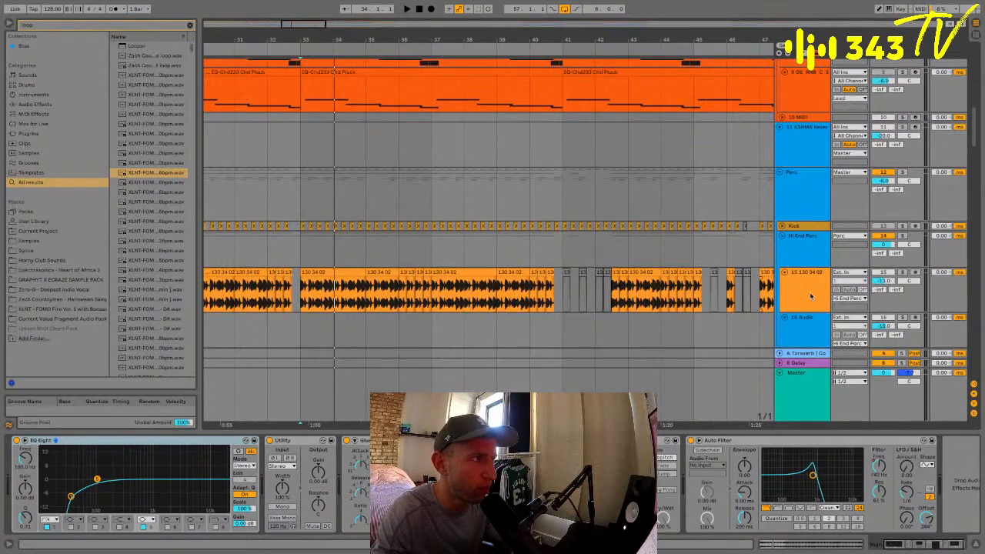
left_click(808, 254)
key("space")
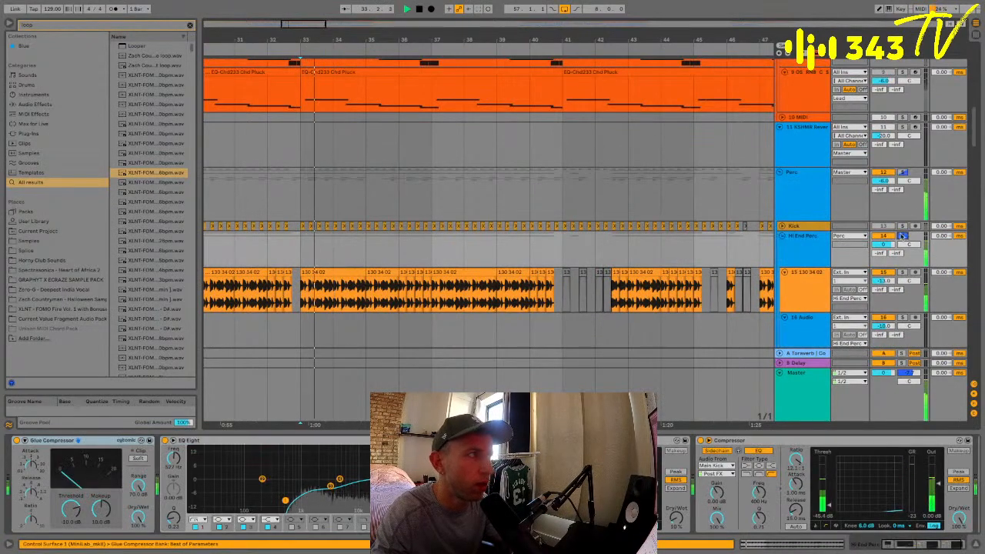
Play the Lead group soloed from bar 33, then solo each of its two Synth Pluck tracks in turn
scroll(808, 235, "up", 5)
left_click(806, 245)
left_click(581, 206)
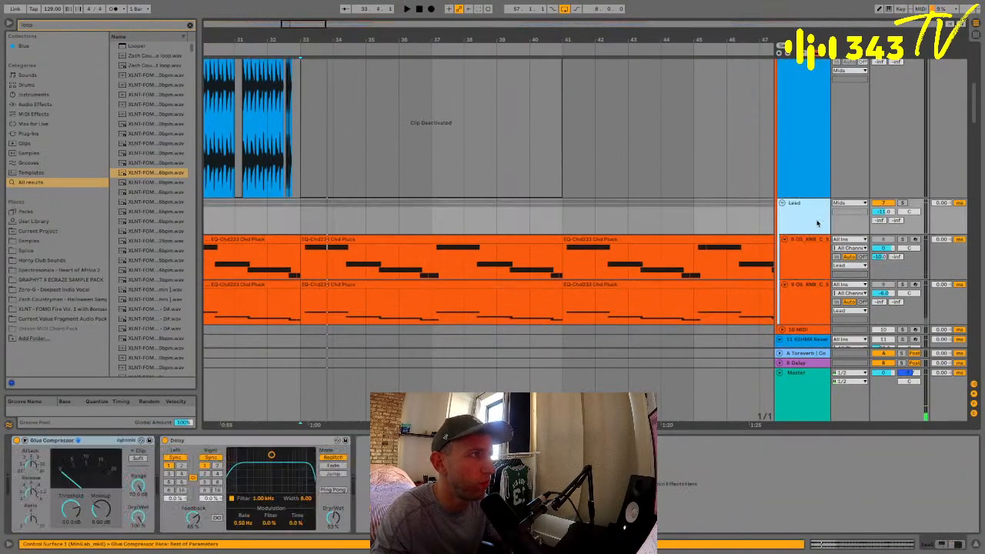
key("space")
scroll(540, 212, "down", 3)
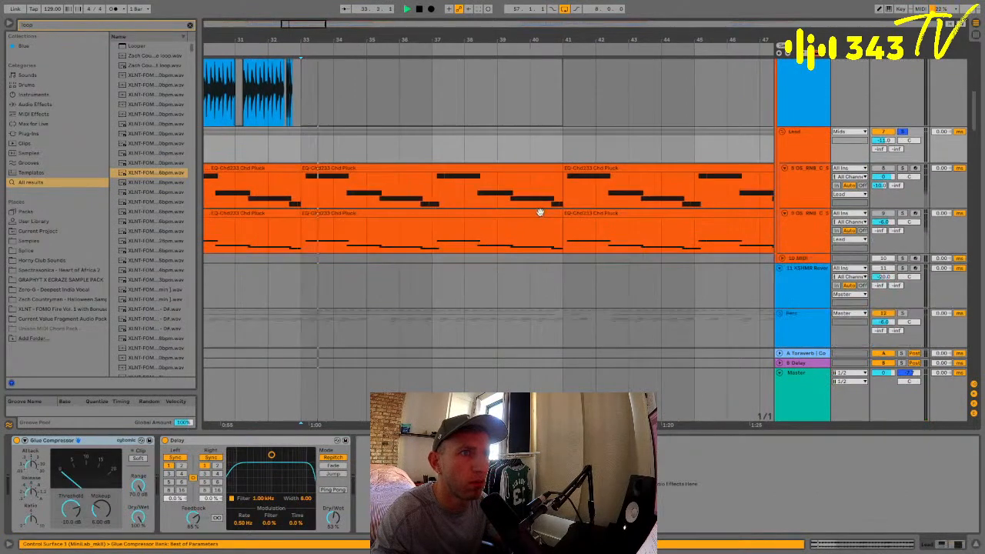
left_click(807, 170)
left_click(904, 169)
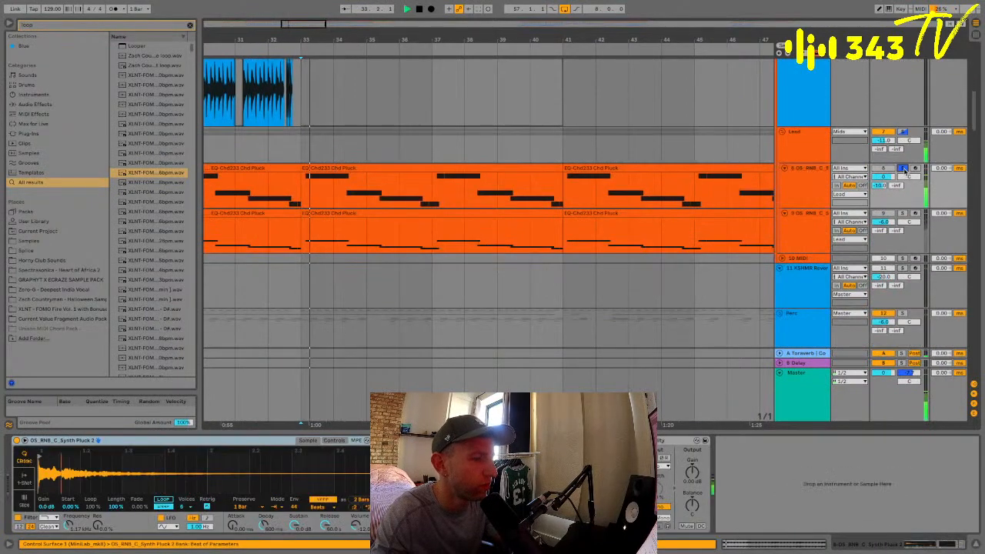
left_click(904, 213)
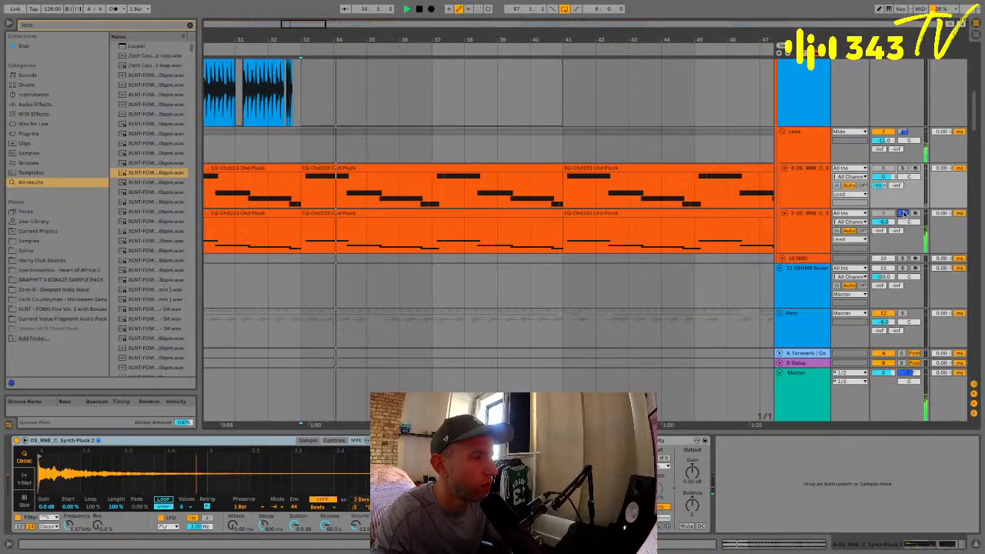
Fold the Lead group and all the other tracks, and place the insert marker at bar 33 on the BASS GROUP
left_click(784, 133)
scroll(782, 154, "up", 10)
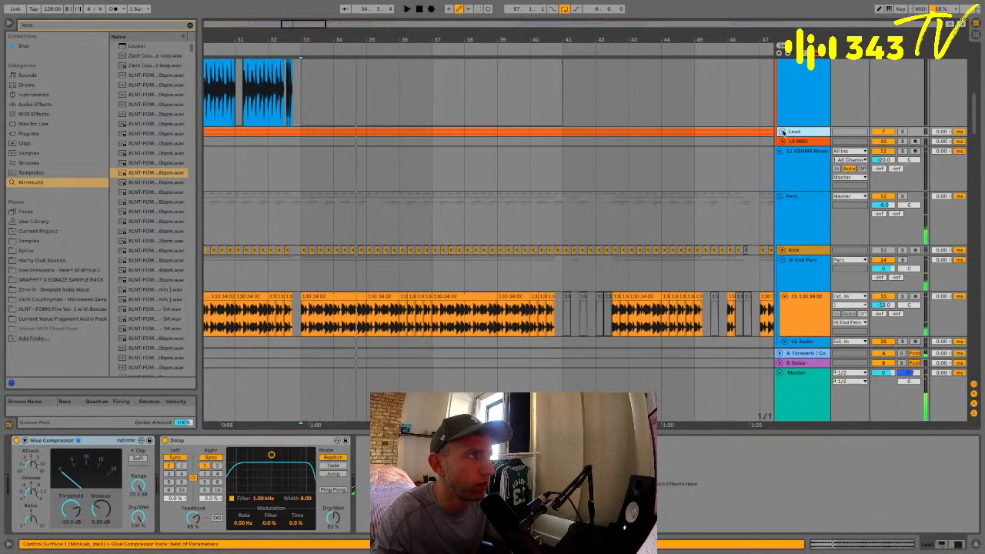
left_click(779, 196, "alt")
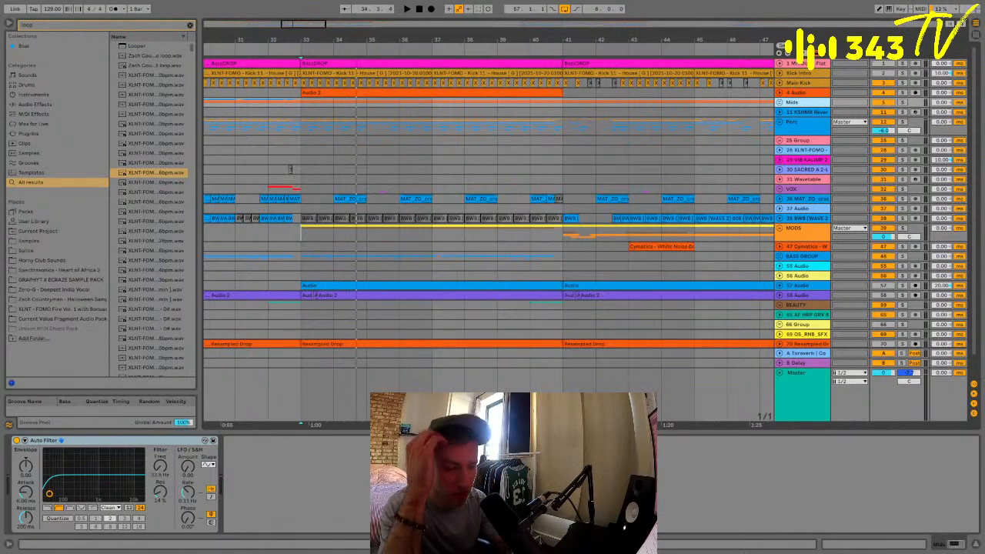
left_click(308, 257)
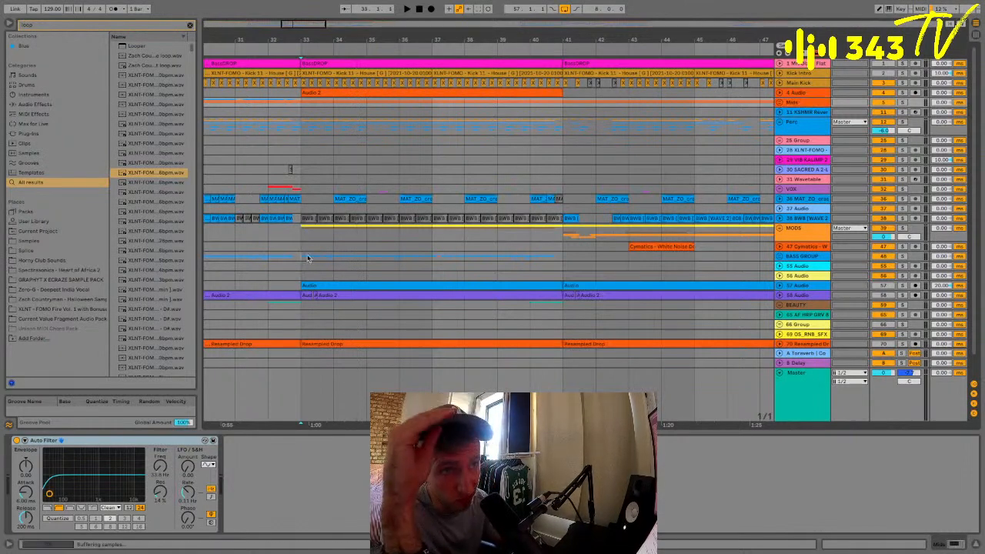
Create a new Live Set and place the insert marker at bar 6 on its MIDI track
left_click(59, 6)
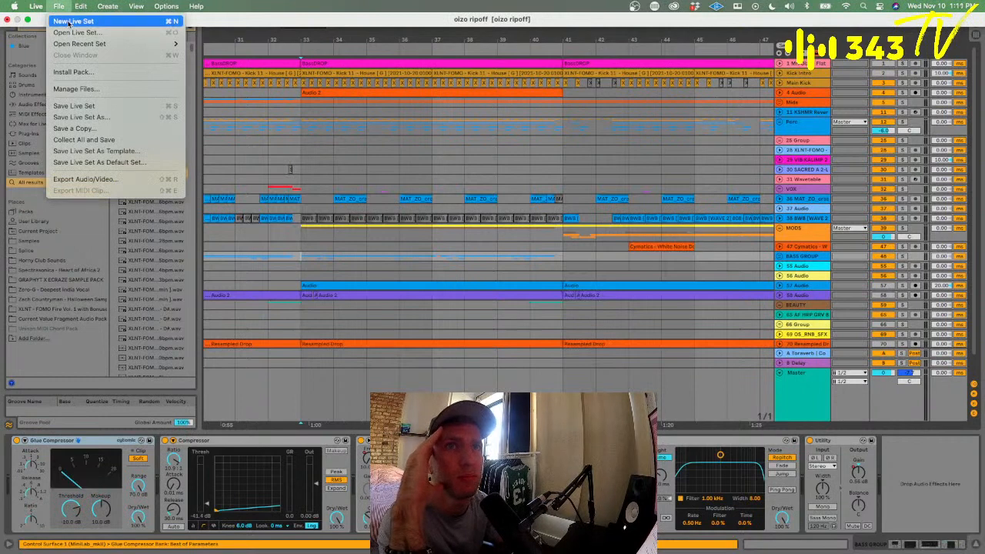
left_click(73, 14)
left_click(421, 293)
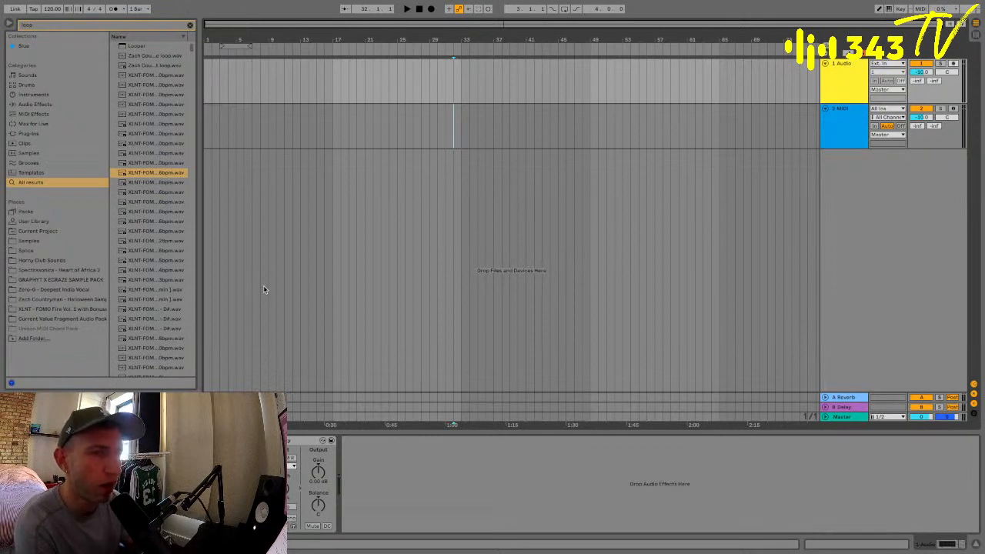
left_click(245, 123)
left_click_drag(215, 35, 214, 43)
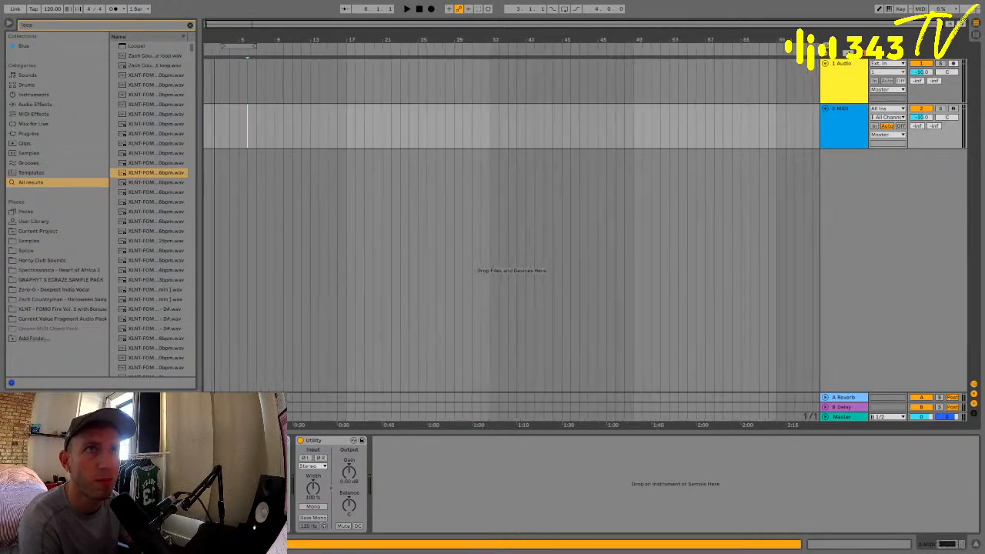
key("plus")
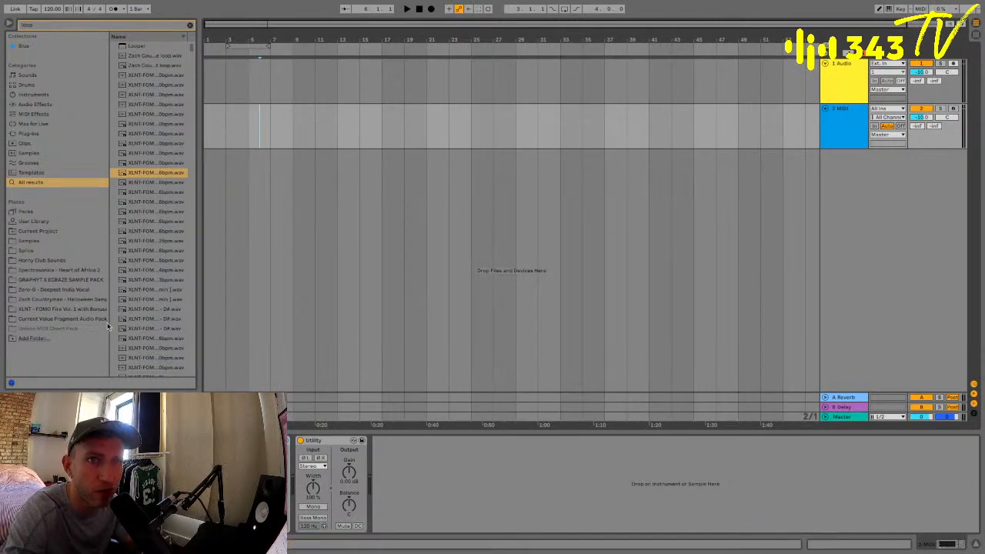
Widen the browser to show full file names, search for "loop" and look through the vocal, bass, drum and synth loops
left_click_drag(199, 226, 339, 214)
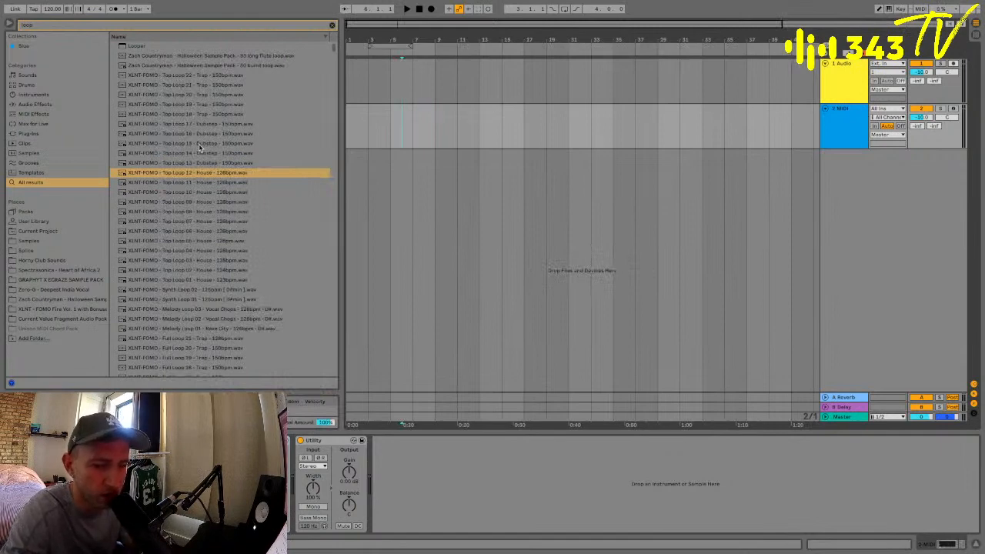
left_click(98, 27)
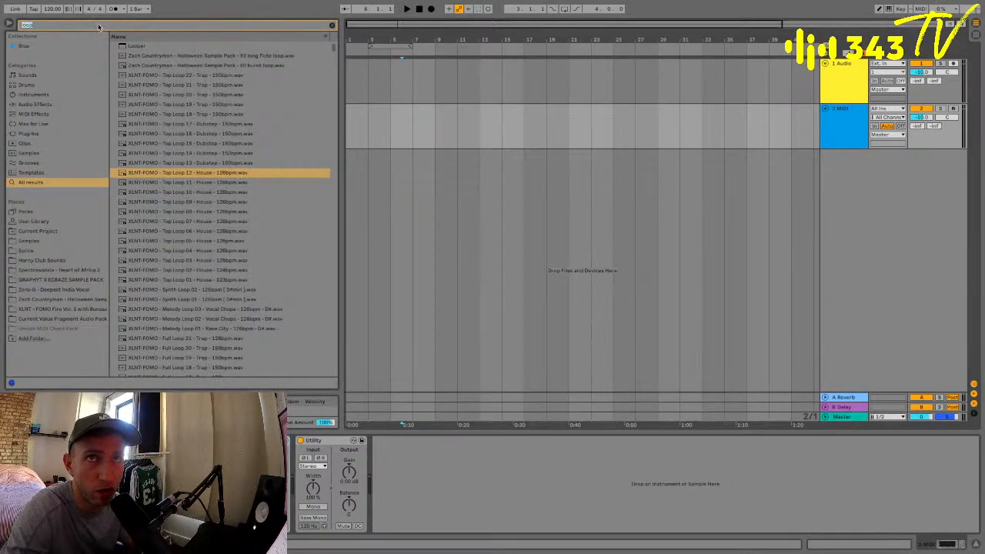
type("loop")
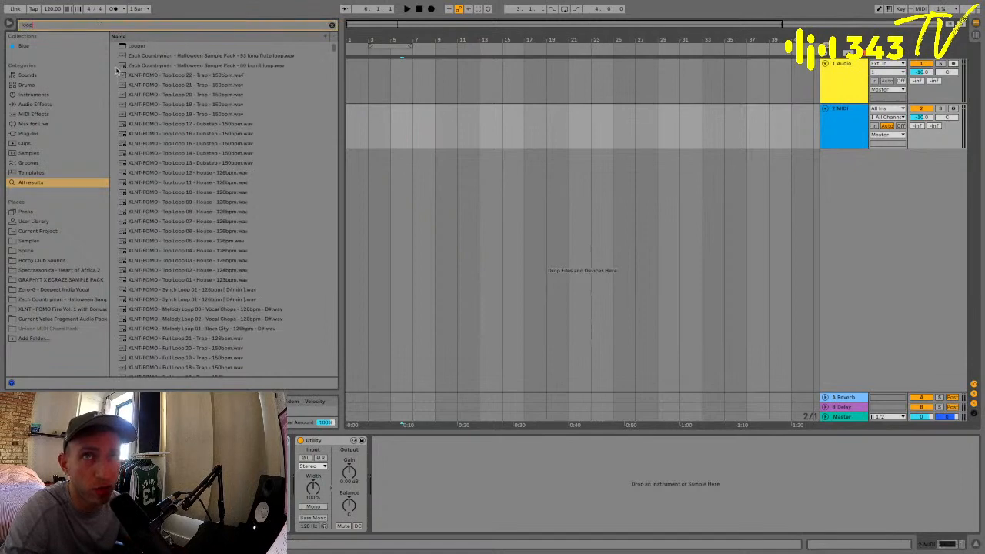
scroll(178, 217, "down", 10)
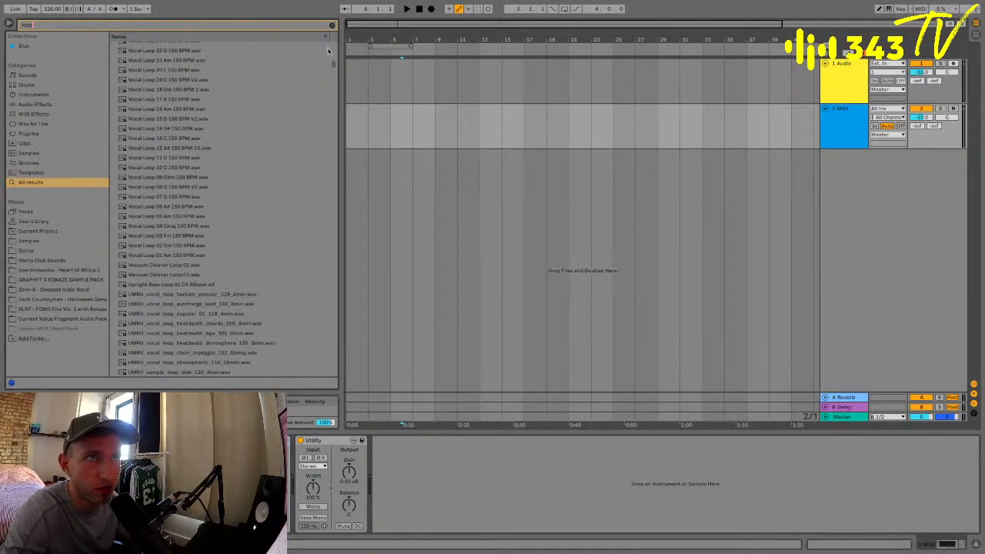
left_click_drag(333, 67, 334, 157)
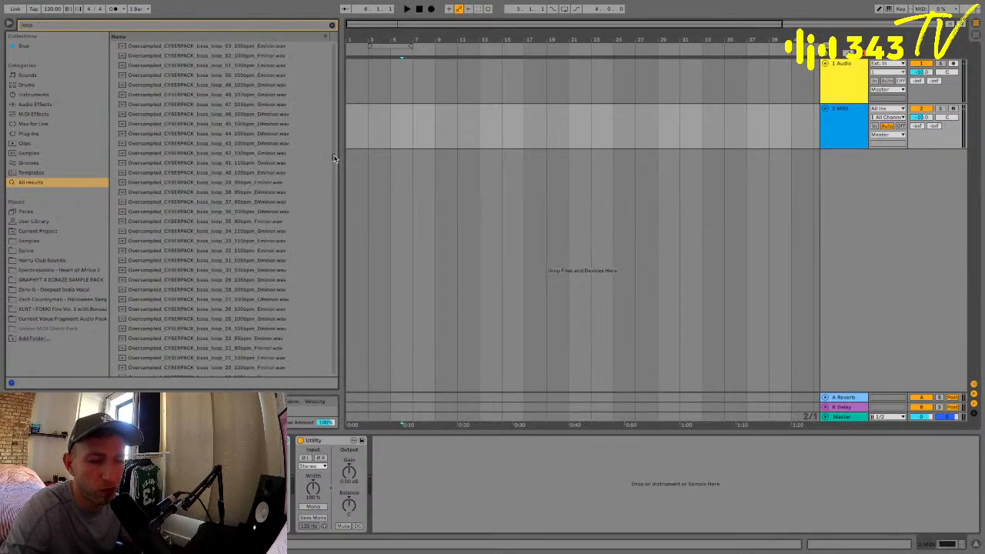
scroll(209, 231, "down", 10)
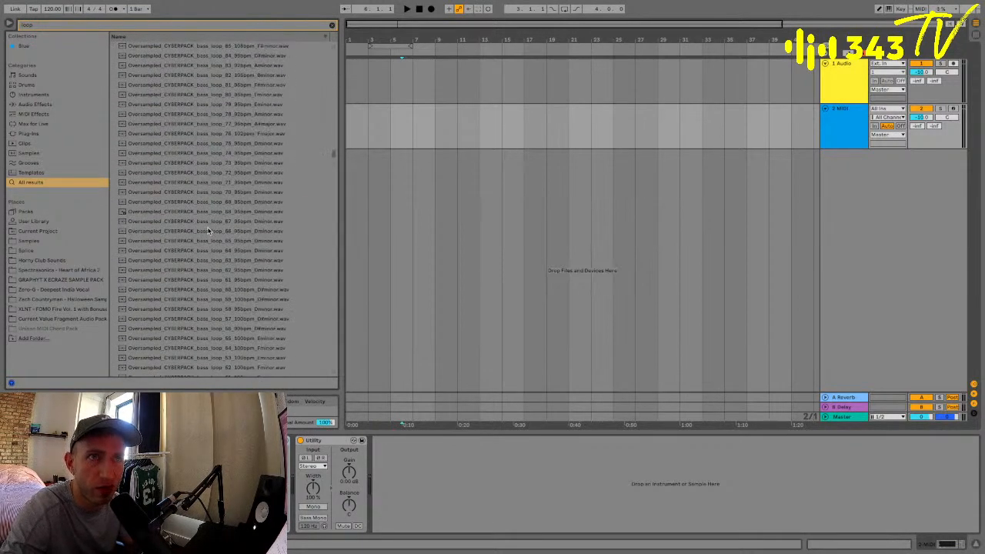
scroll(208, 230, "up", 10)
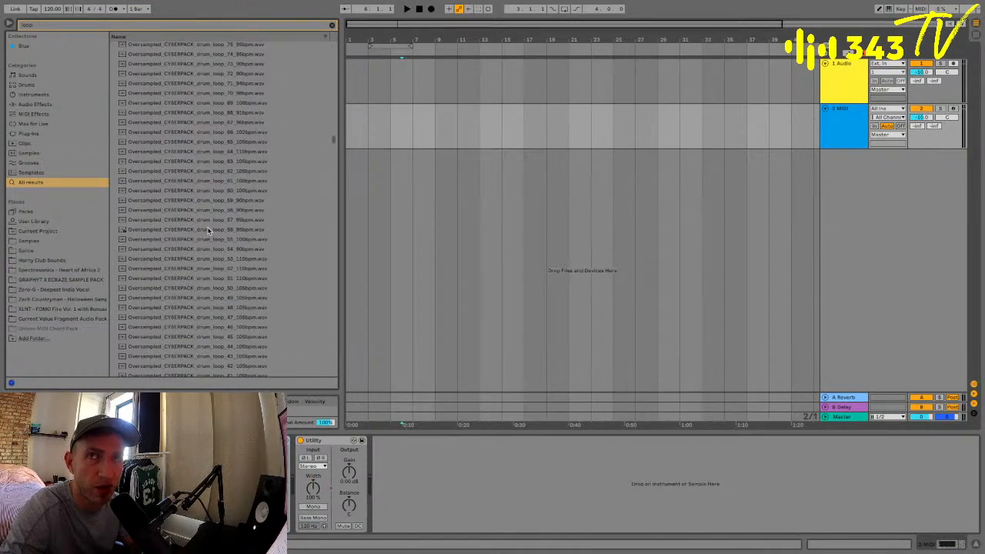
scroll(208, 231, "up", 10)
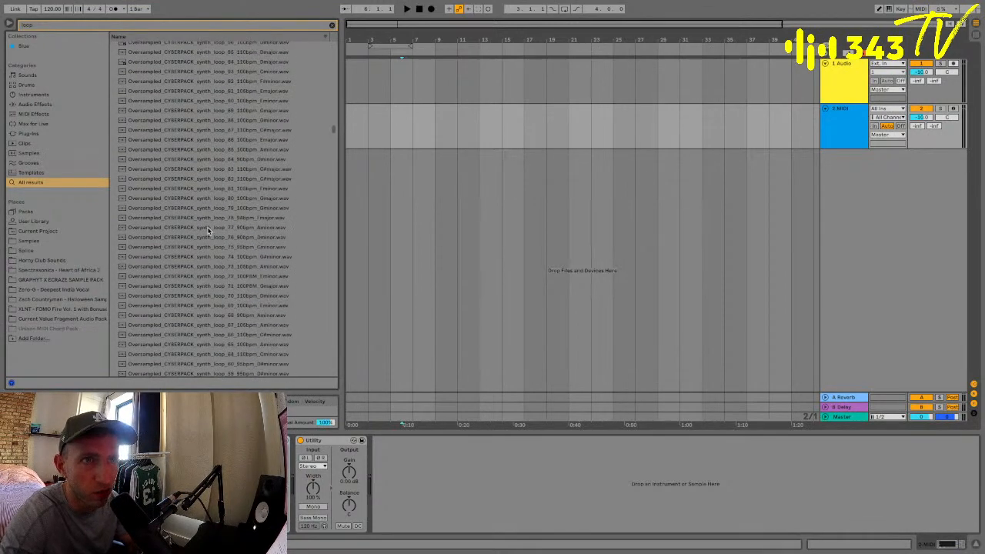
Search the browser for "tea" and audition Tear Paper 03.wav, Tear Paper 01.wav and Tear Lead.wav
left_click(50, 25)
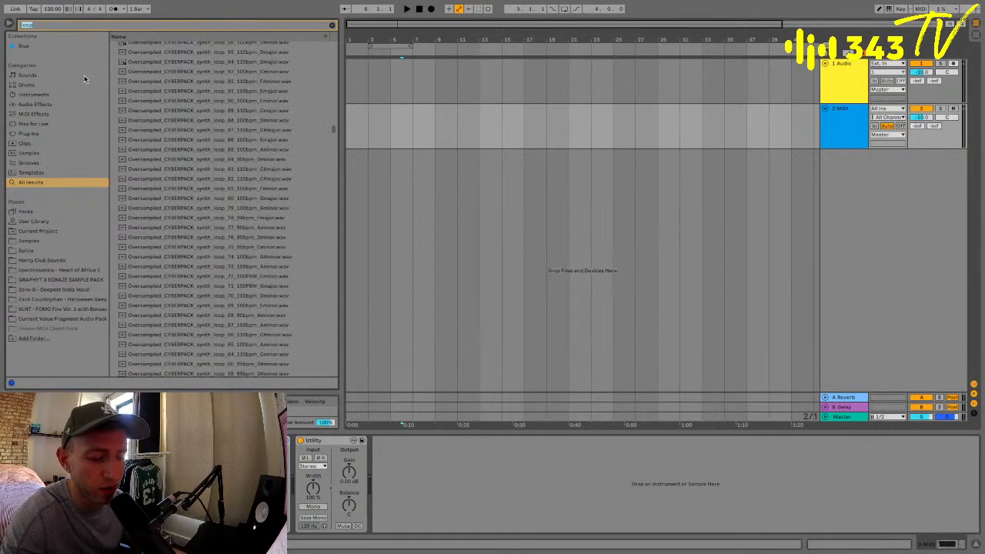
type("tea")
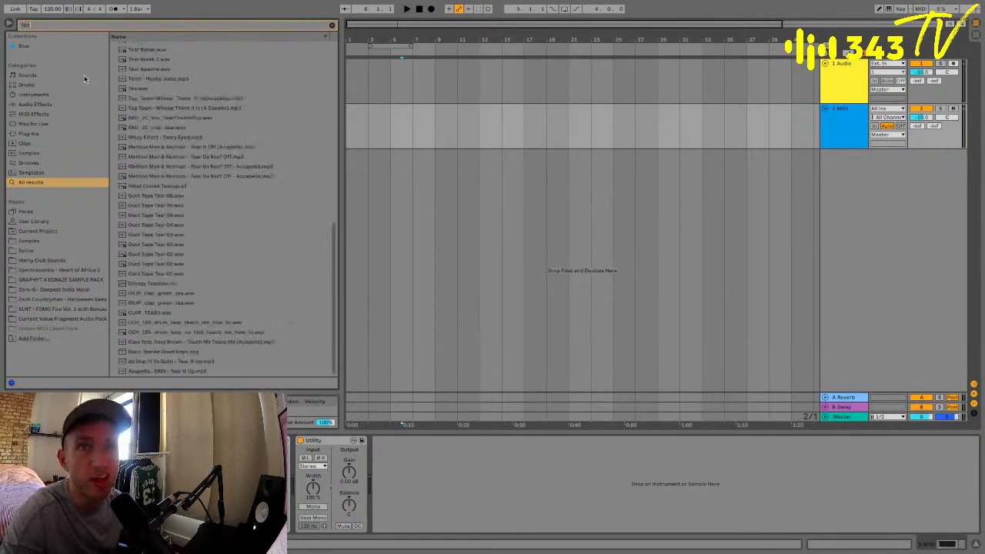
scroll(192, 186, "up", 10)
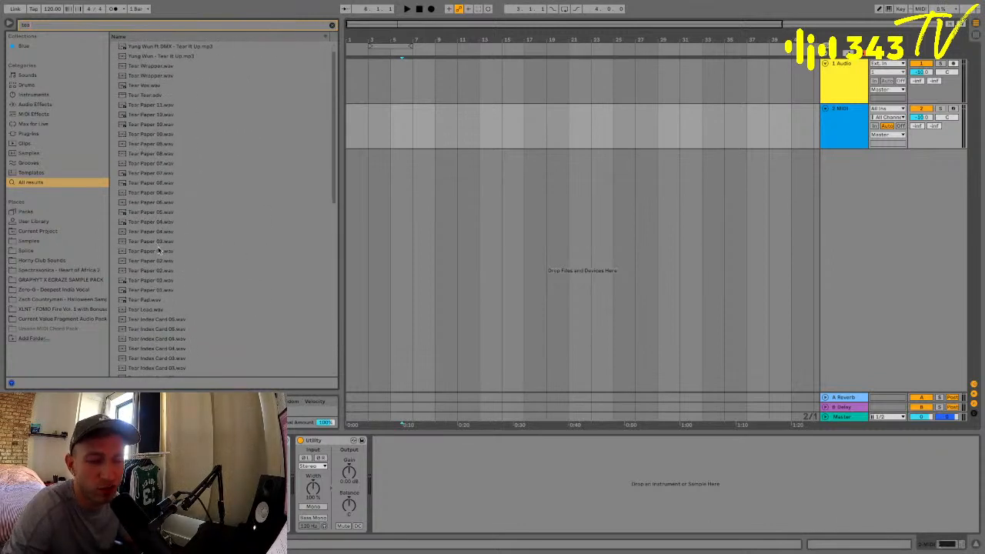
left_click(158, 251)
left_click(160, 290)
left_click(164, 309)
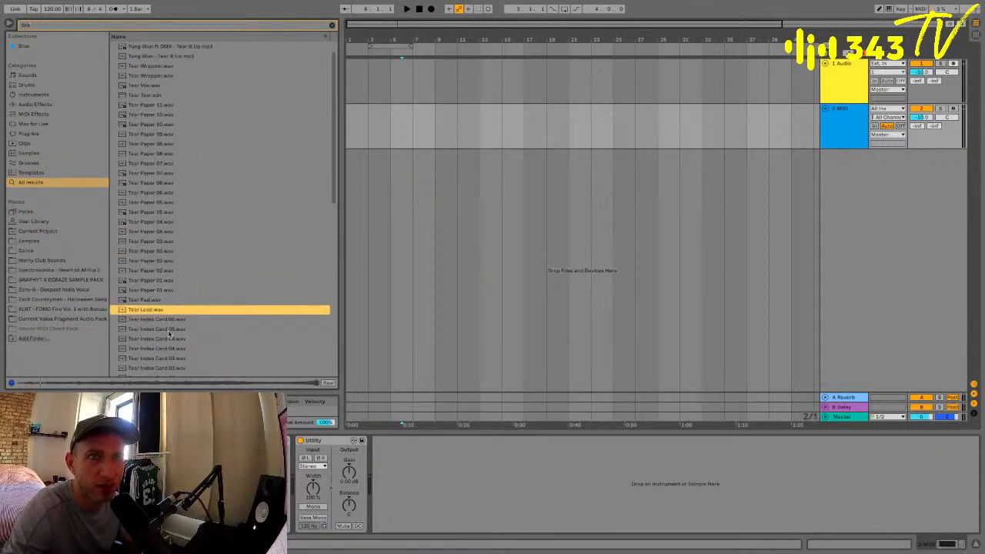
Audition the Tear Index Card samples and Tear Lead.wav, and add Tear Lead.wav to a new audio track at bar 1
left_click(168, 329)
left_click(161, 319)
left_click(154, 310)
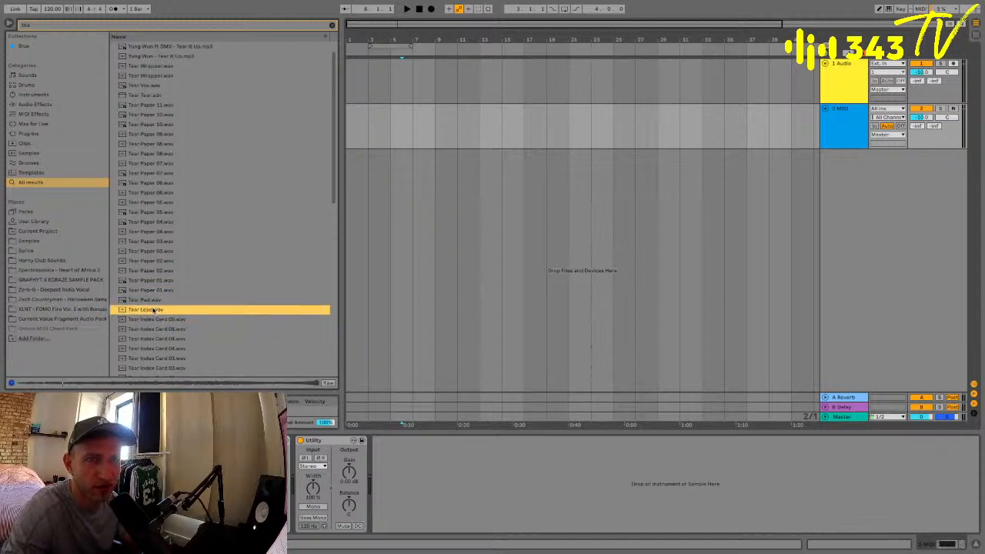
left_click_drag(154, 310, 362, 168)
key("plus")
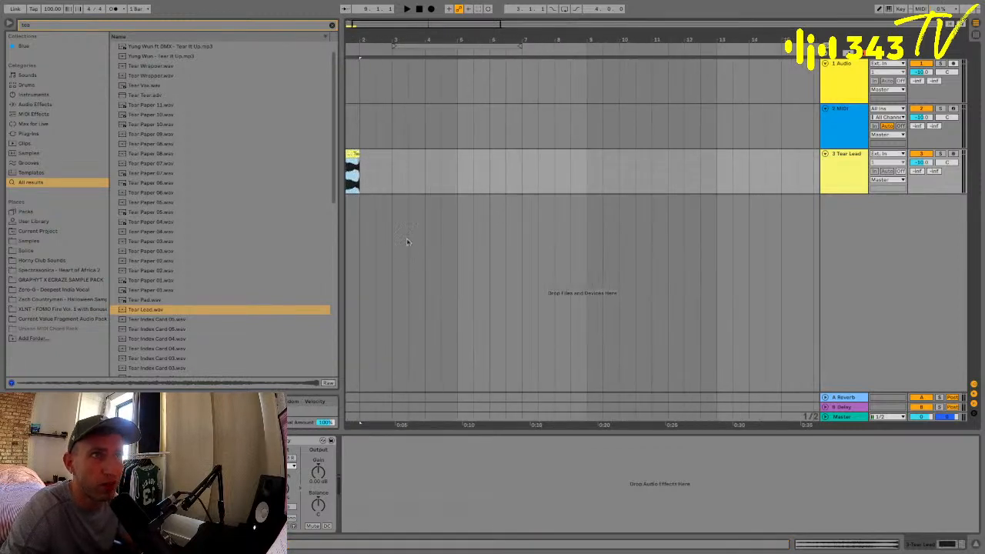
key("plus")
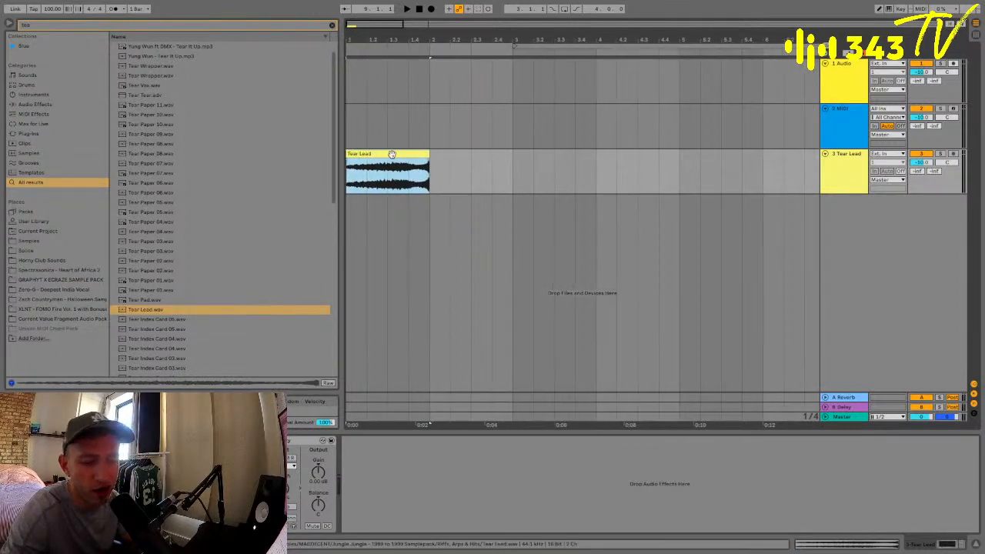
key("super+2")
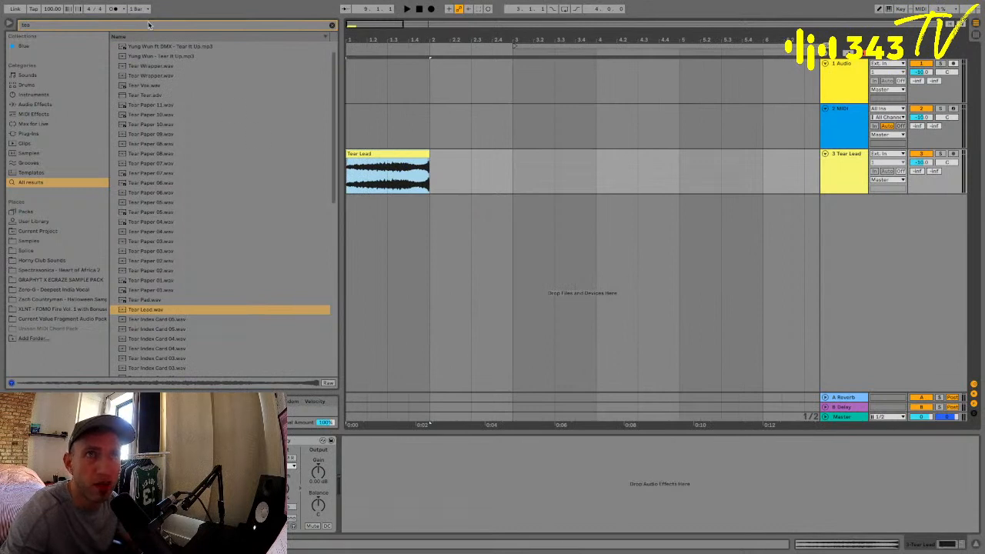
Clear the browser search and enlarge the Groove Pool area to about half the browser's height
key("super+f")
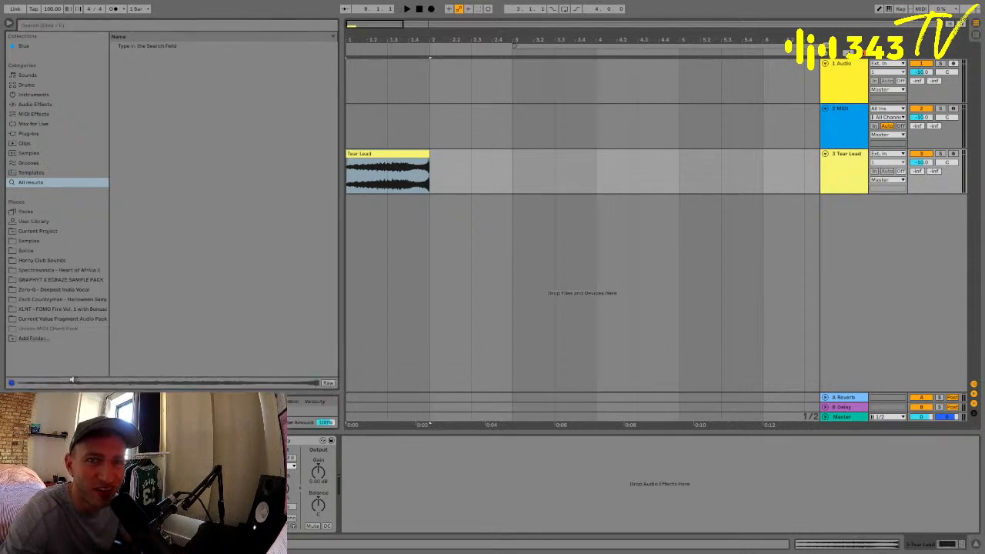
left_click_drag(75, 388, 80, 287)
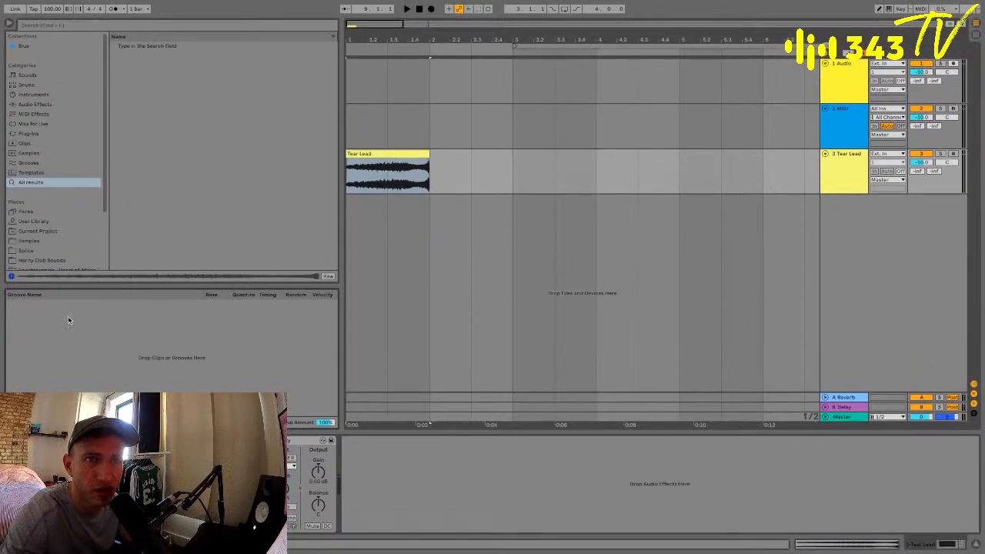
left_click_drag(126, 288, 133, 261)
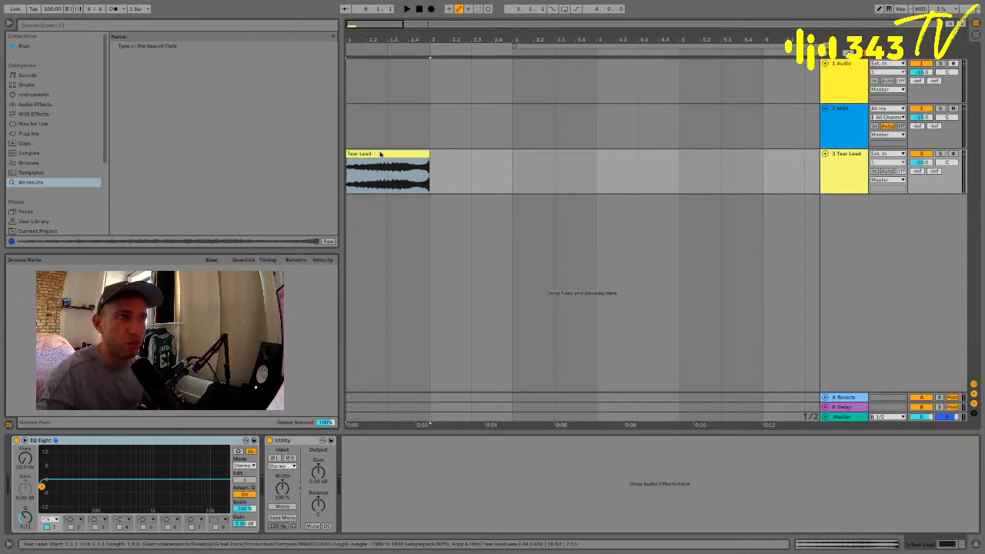
Play the Tear Lead clip, turn off its warping and transpose it by -12 semitones
left_click(410, 153)
key("space")
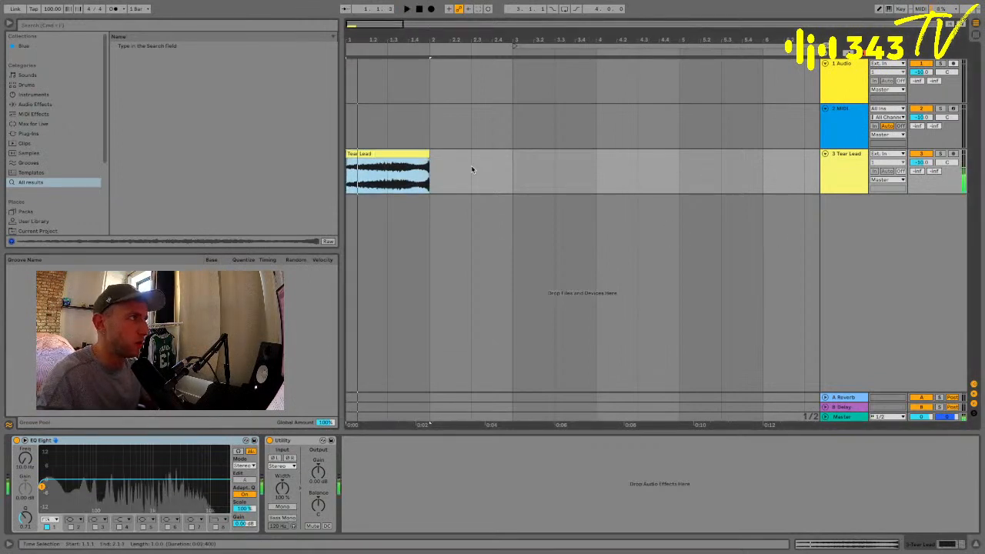
double_click(375, 153)
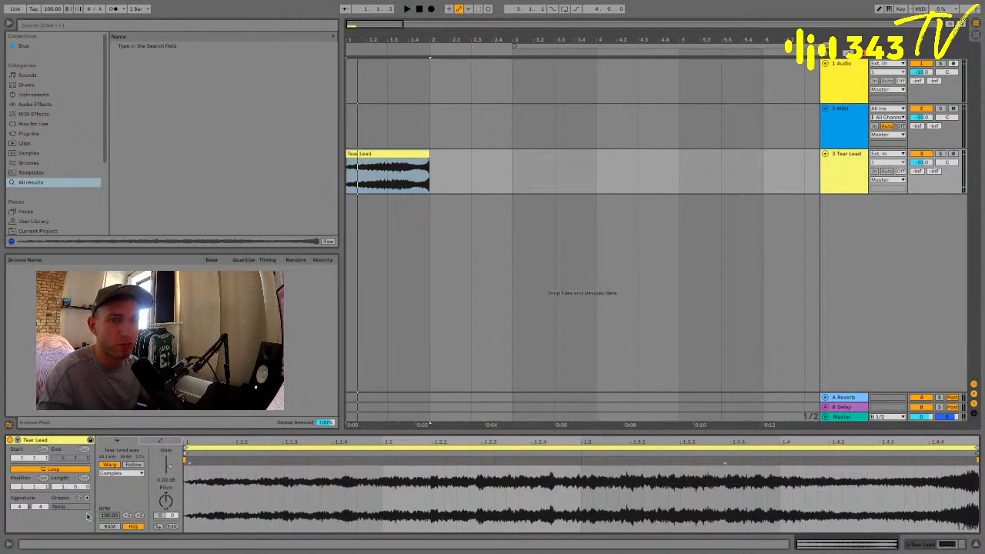
left_click(110, 464)
key("space")
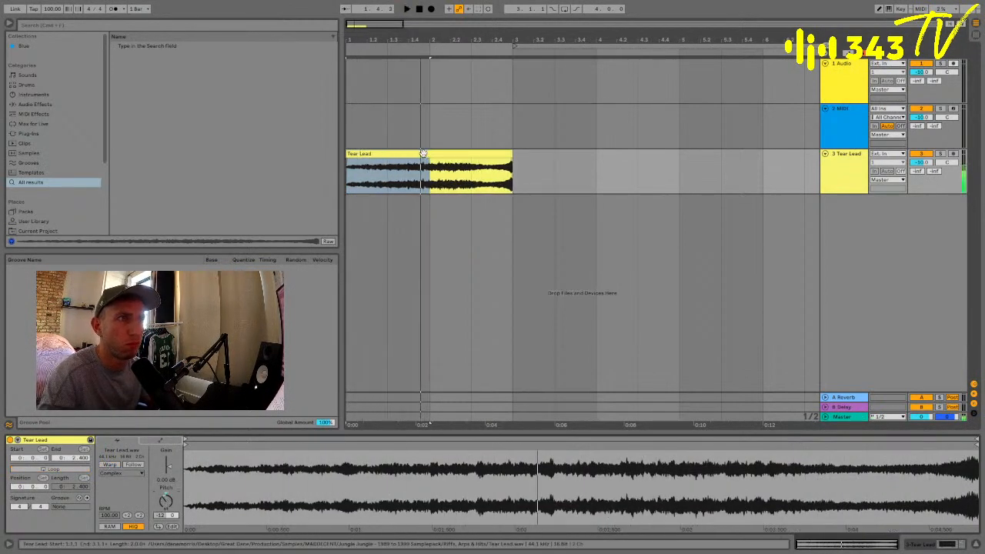
Trim the first half bar off the Tear Lead clip, start it at bar 1, split it at bar 2 and play it back
left_click(372, 154)
left_click_drag(347, 154, 370, 154)
key("space")
left_click(428, 173)
key("super+e")
left_click(394, 156)
key("space")
key("space")
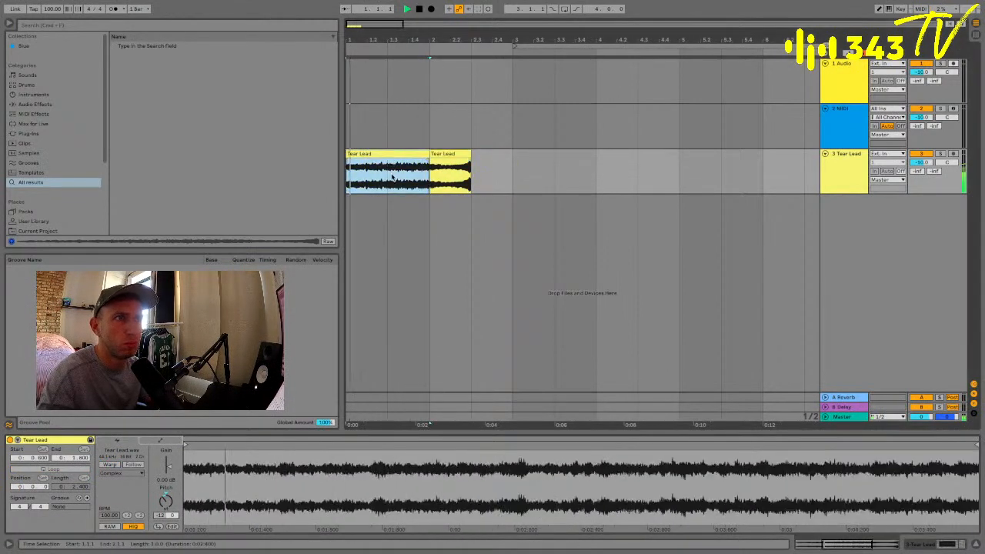
Split the Tear Lead clip at beat 1.3, duplicate its first half bar three times and loop the two bars of clips
left_click(390, 175)
key("super+e")
left_click(377, 155)
key("super+d")
key("super+d")
key("super+d")
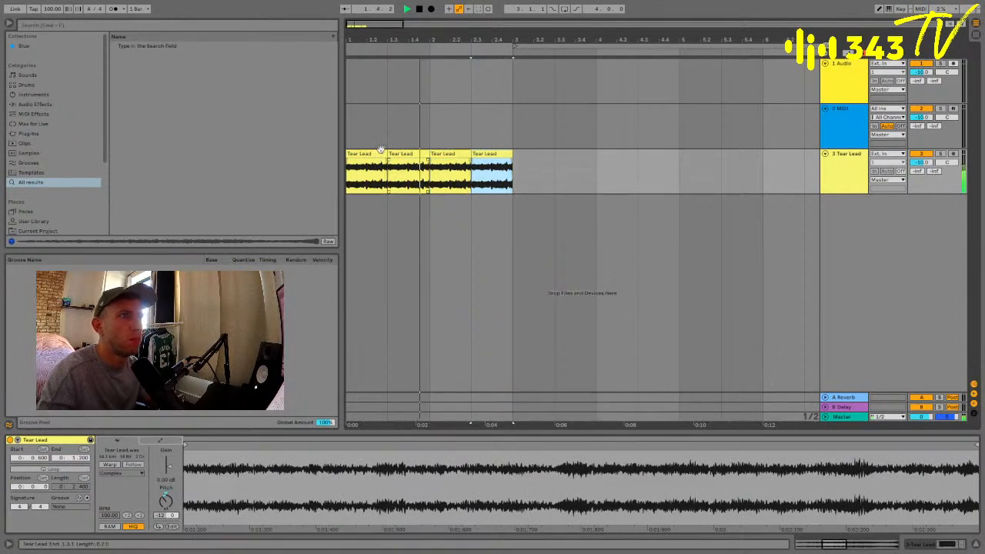
key("super+a")
key("super+l")
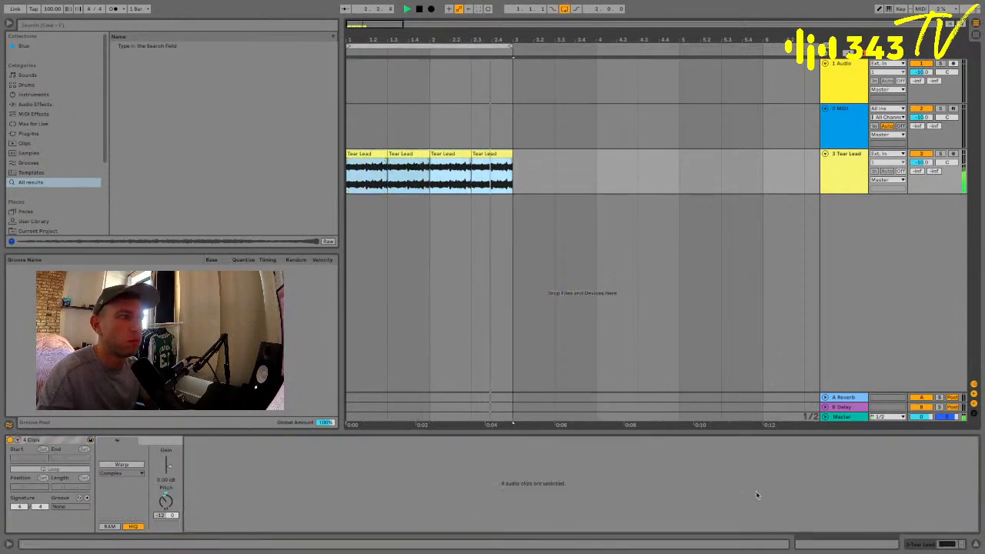
Band-limit Tear Lead in EQ Eight with a band 1 low cut near 100 Hz and a band 8 high cut at about 516 Hz
left_click(922, 543)
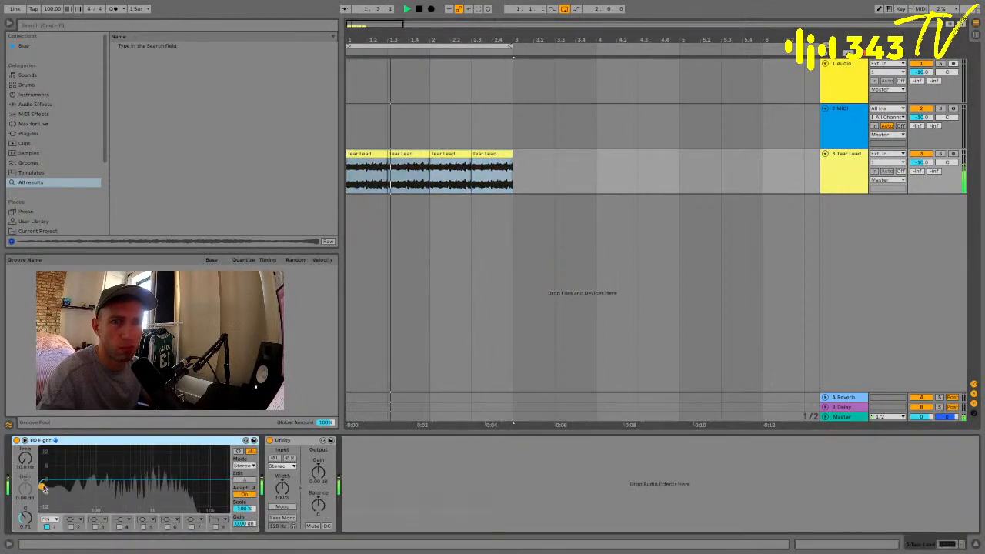
left_click(216, 527)
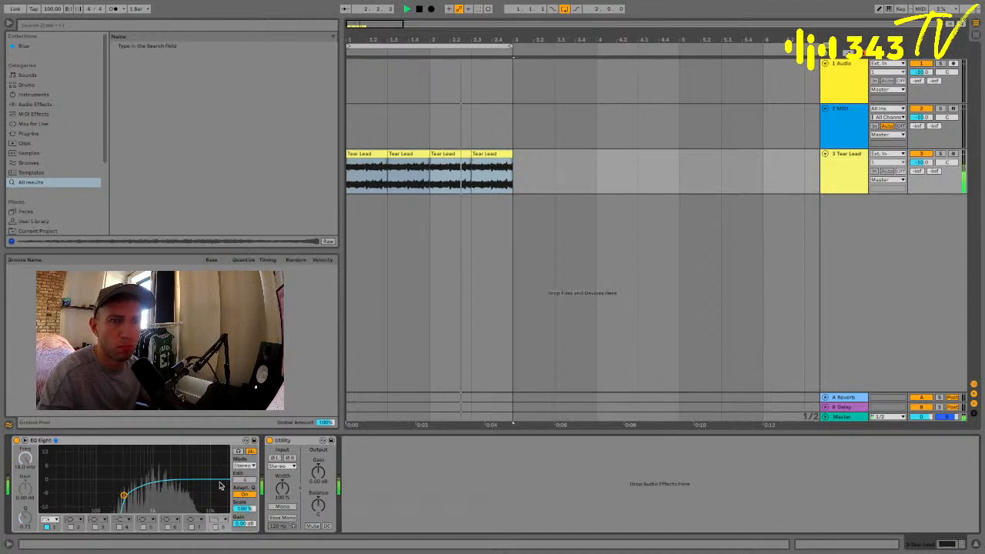
left_click(215, 526)
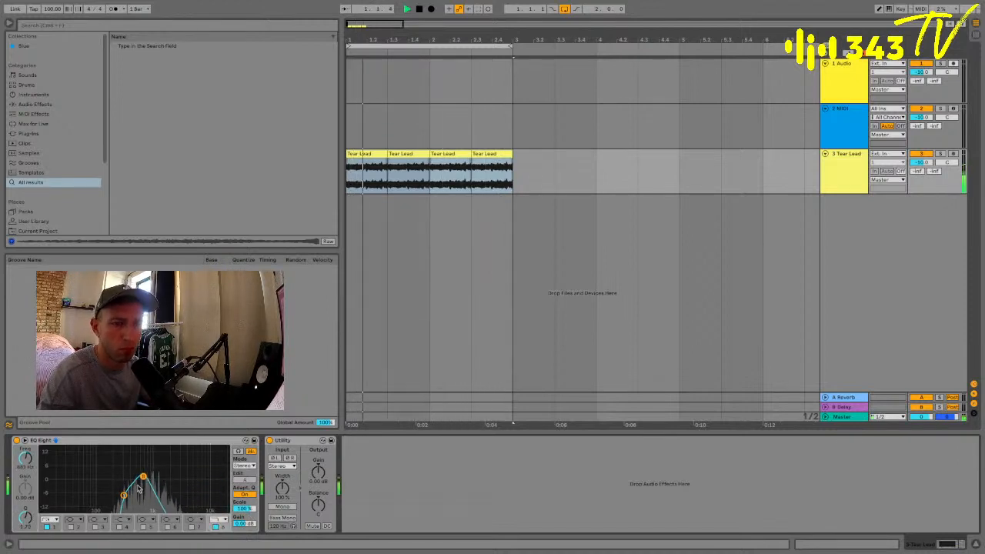
mouse_move(124, 494)
left_mouse_down()
mouse_move(100, 488)
mouse_move(136, 480)
left_mouse_up()
left_click(143, 476)
Raise the Tear Lead track's volume, set its Reverb send to 0 dB and check the Reverb device on the return track
left_click_drag(921, 164, 925, 172)
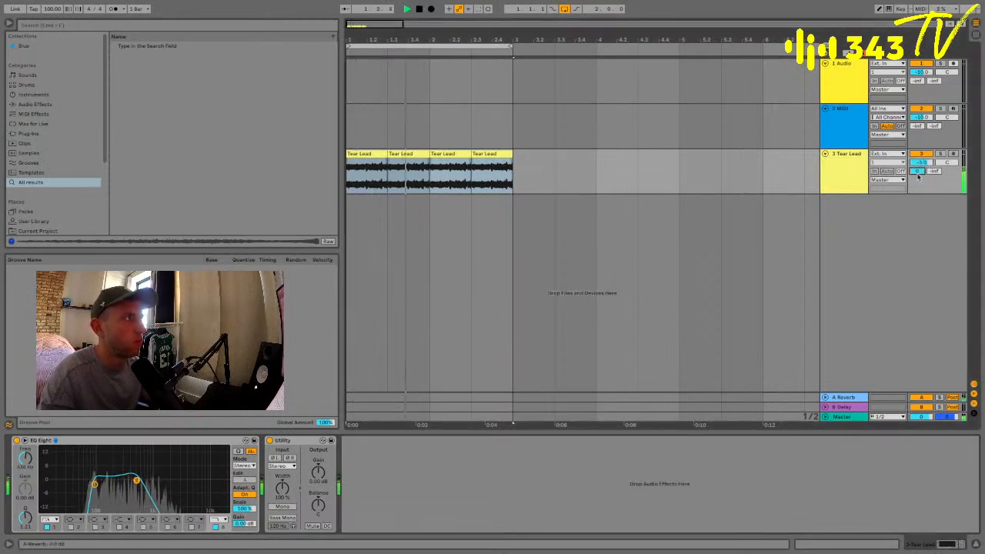
left_click(860, 182)
left_click(844, 398)
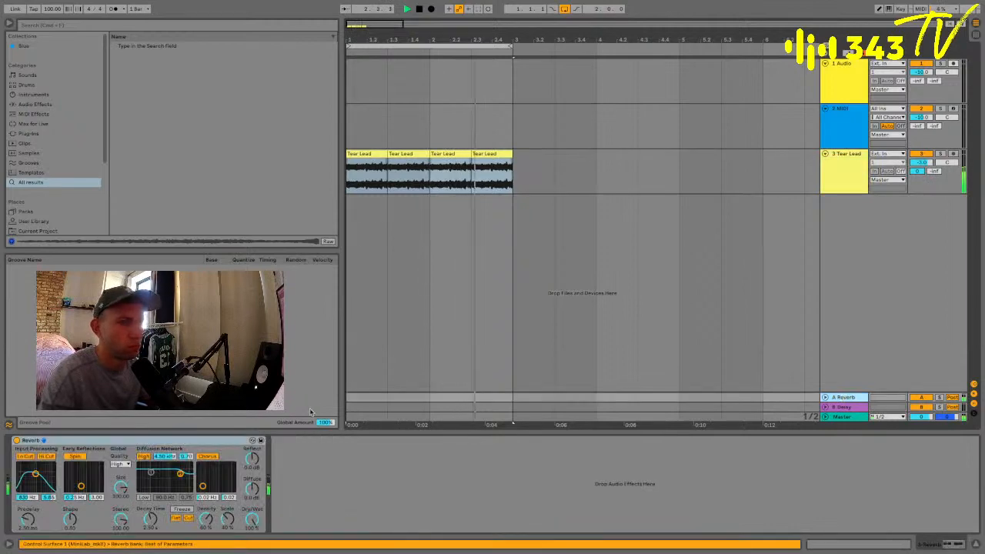
left_click(859, 180)
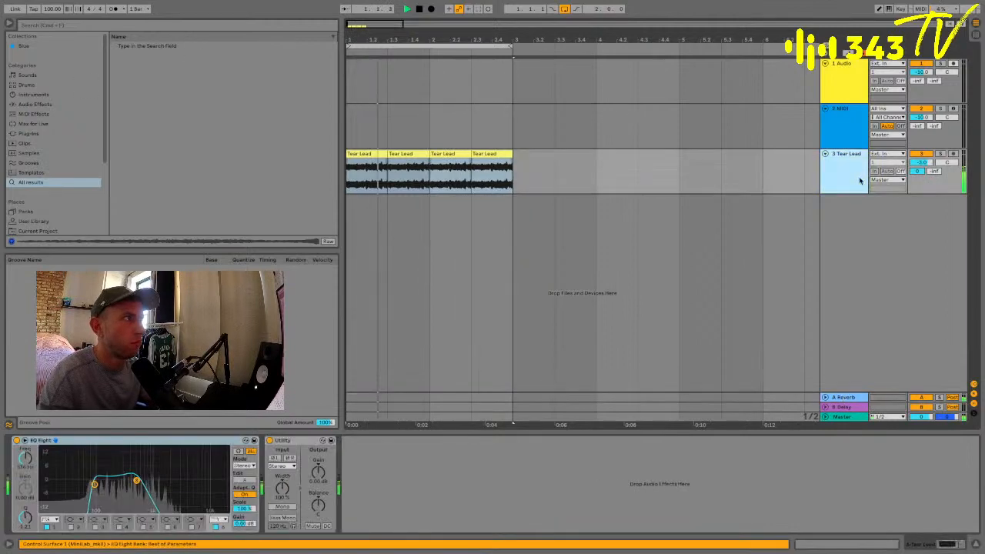
Add an Auto Filter to Tear Lead with its frequency at 230 Hz, LFO amount 30 and a tempo-synced LFO rate of 1/8
left_click(204, 24)
type("auto")
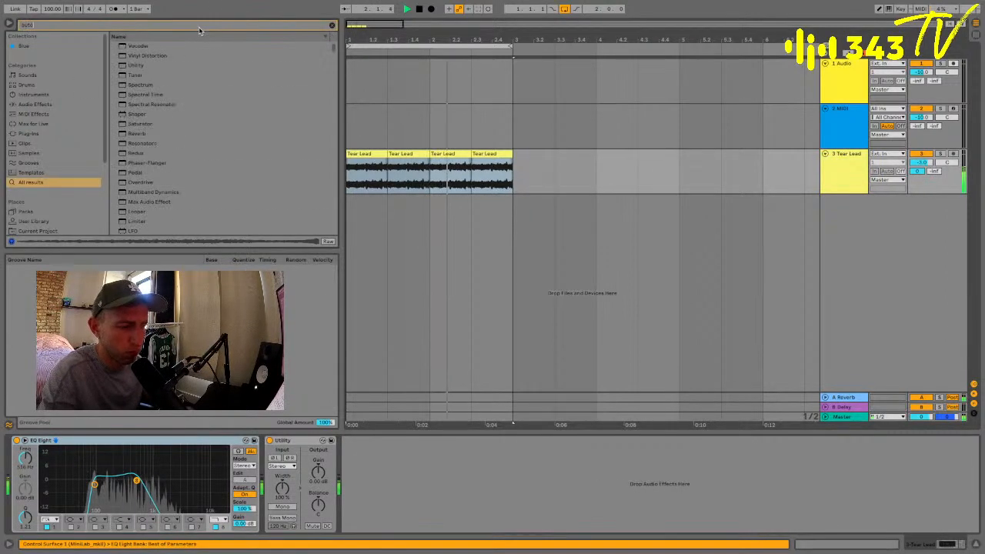
left_click(35, 105)
left_click(113, 56)
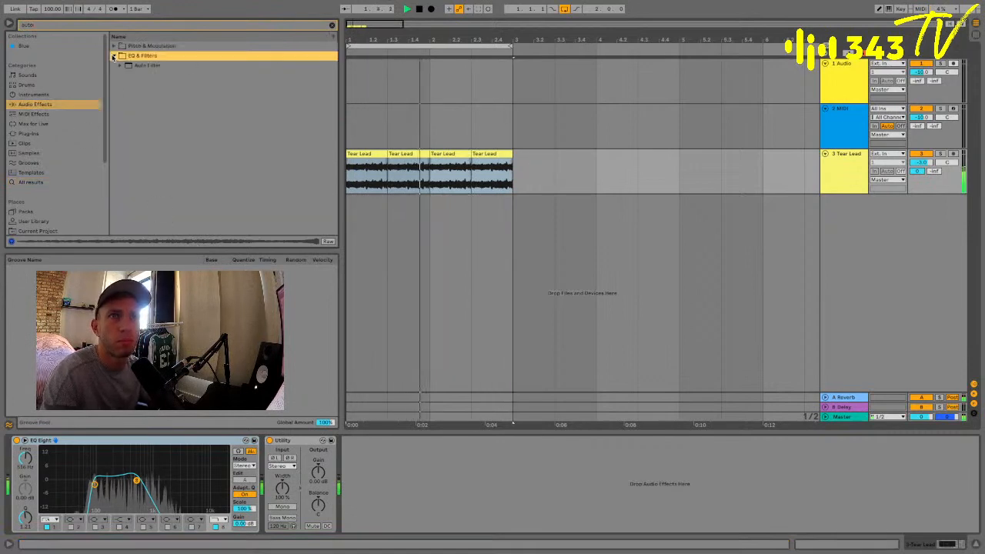
double_click(134, 66)
left_click_drag(490, 466, 490, 507)
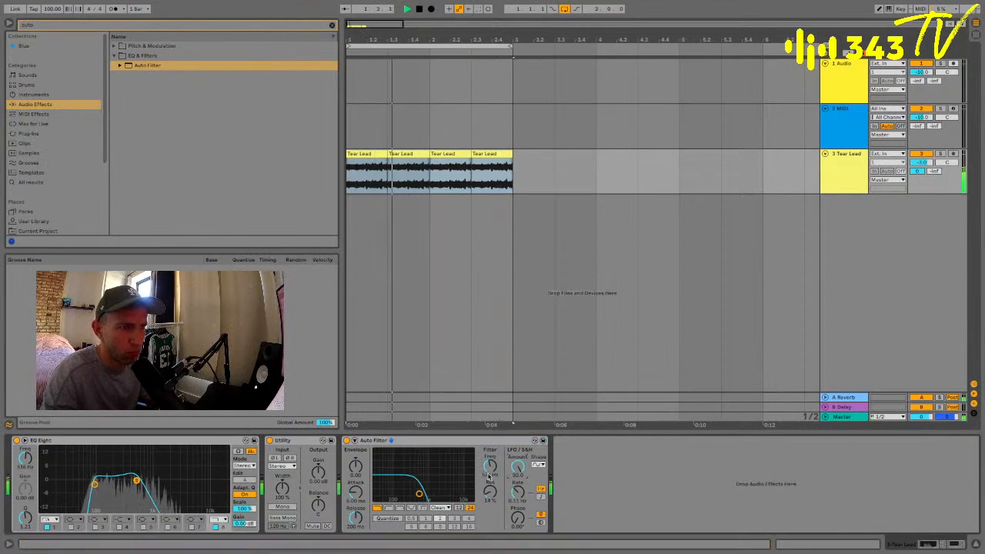
left_click_drag(521, 469, 521, 408)
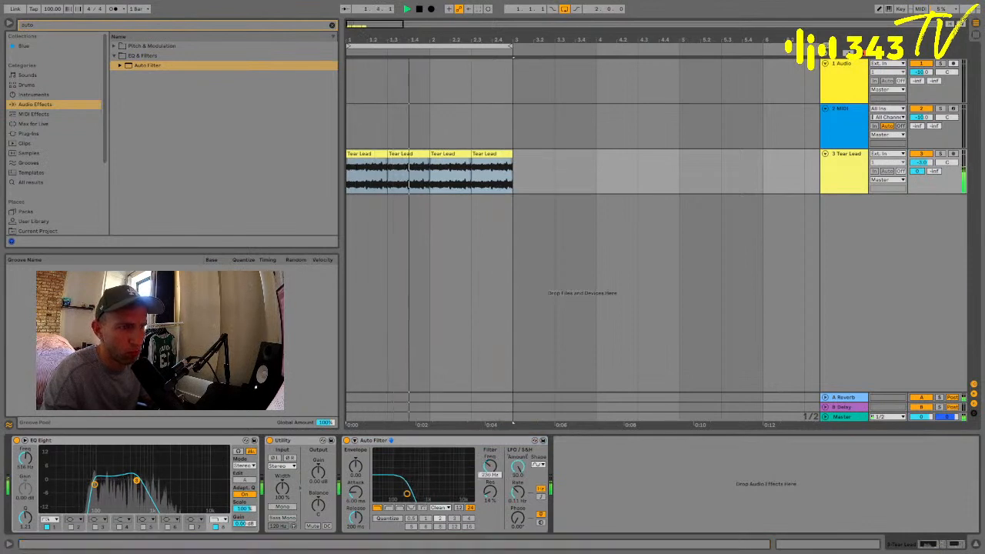
left_click(541, 496)
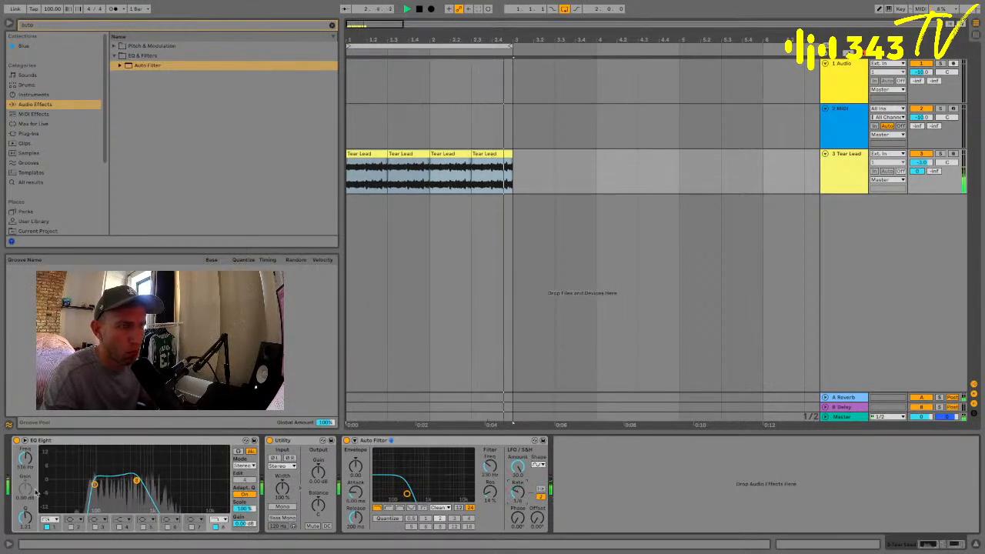
Set EQ Eight's low cut to about 62 Hz with a lower, resonant high cut, and Auto Filter to about 264 Hz with 41% resonance
left_click_drag(94, 485, 73, 484)
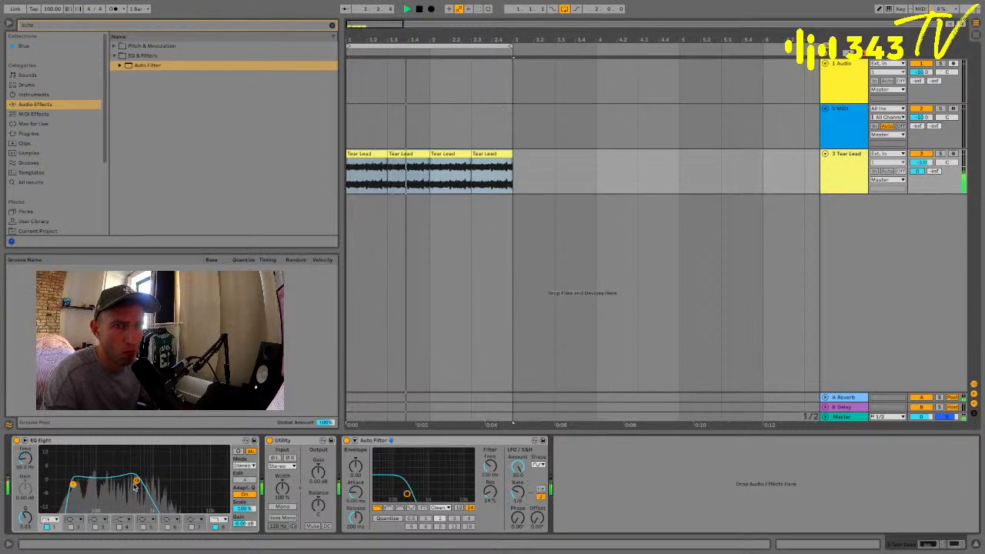
left_click_drag(136, 483, 123, 480)
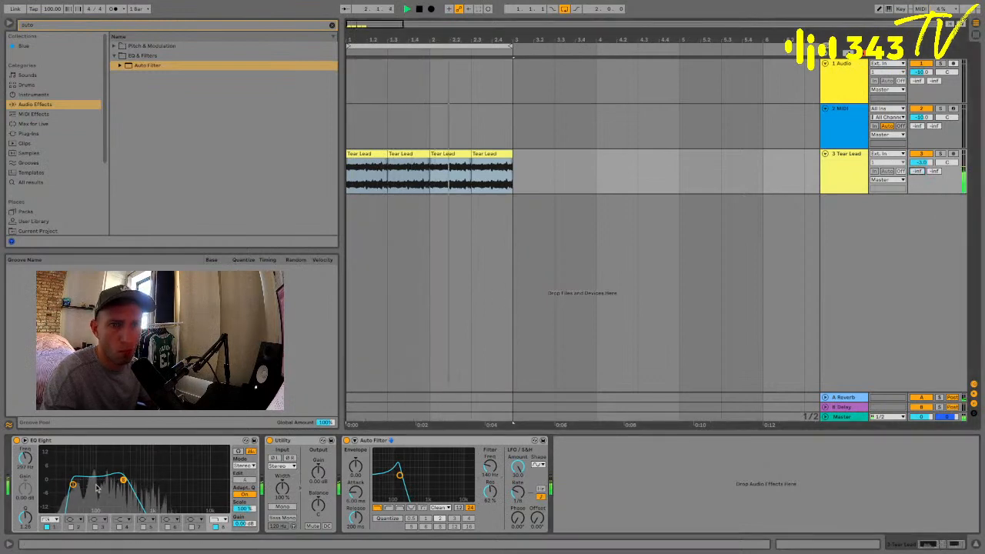
left_click_drag(123, 480, 86, 487)
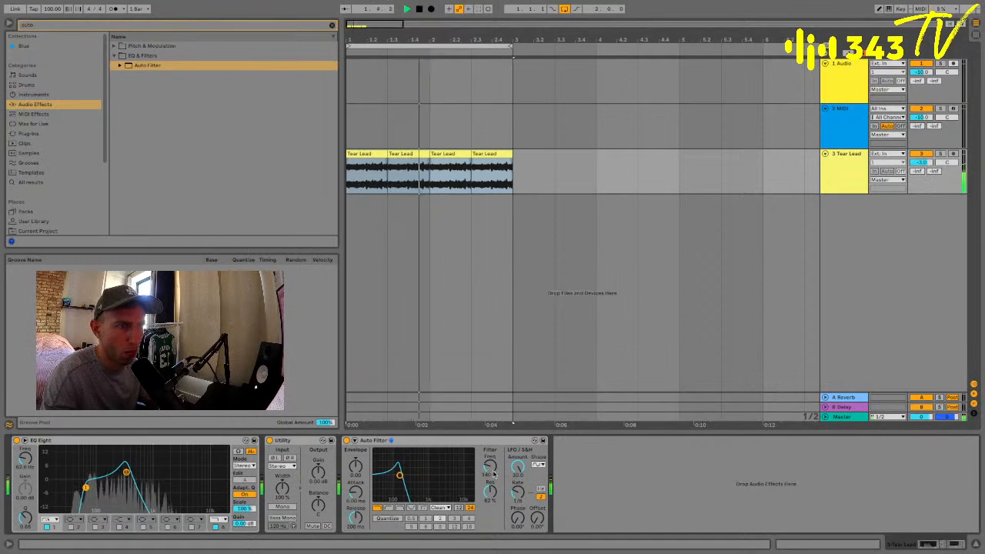
left_click_drag(400, 475, 409, 483)
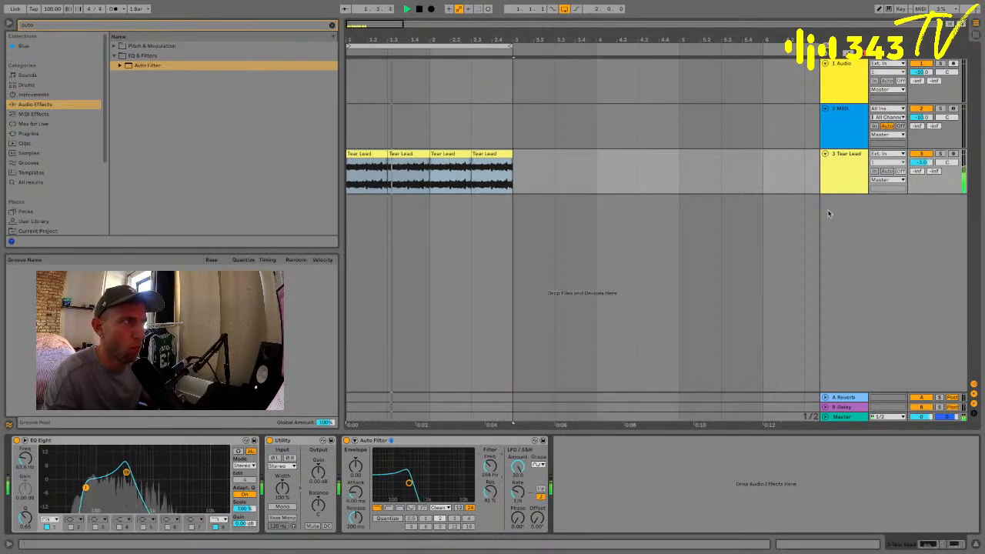
Insert a new audio track below Tear Lead, and add a Saturator to the end of the Tear Lead device chain
left_click(838, 180)
key("ctrl+t")
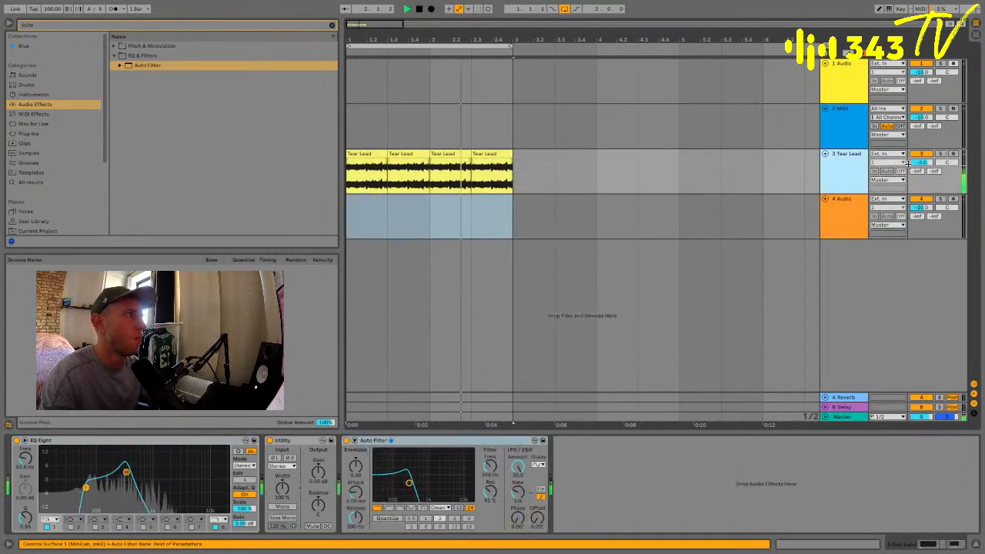
left_click(138, 28)
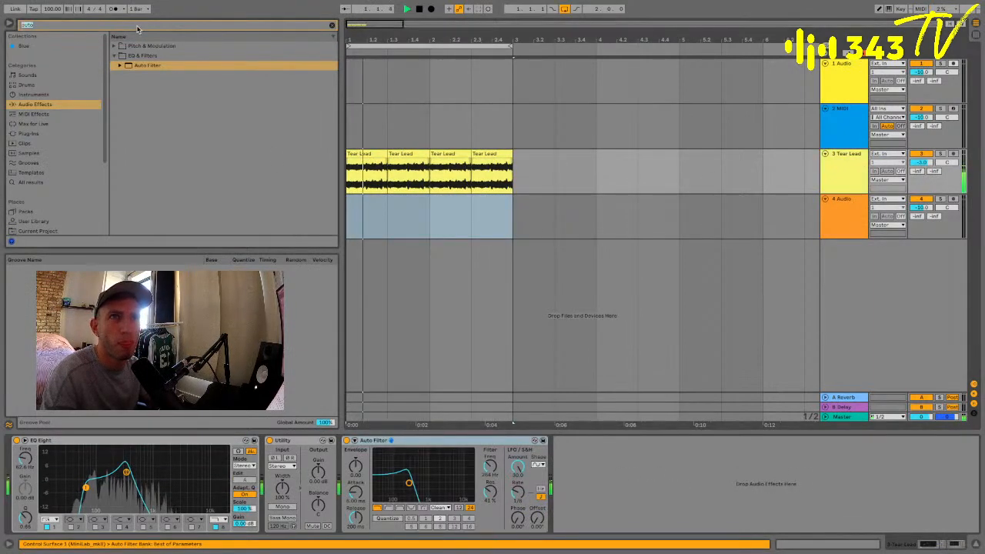
type("sat")
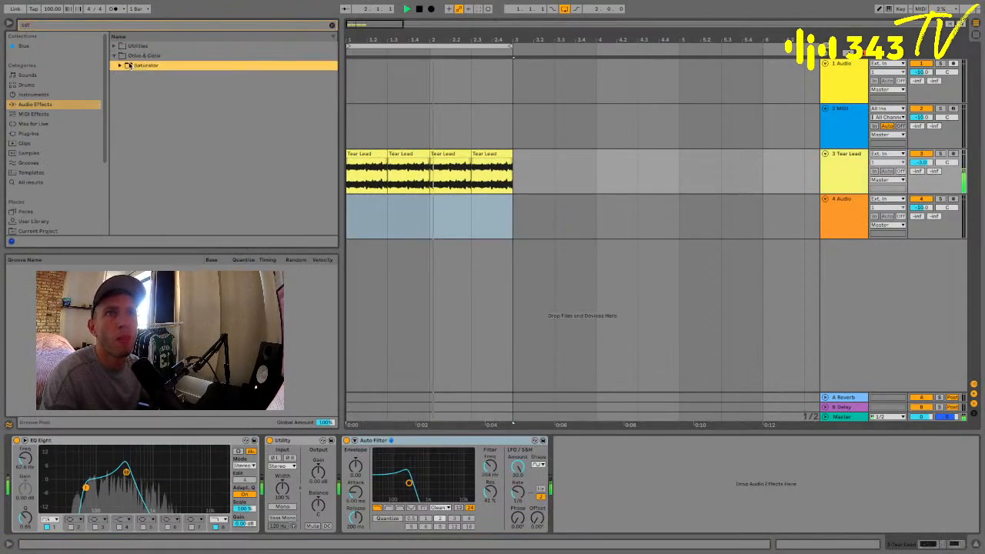
double_click(129, 66)
Set the Saturator's drive to 12 dB and its output to -5 dB
left_click_drag(566, 463, 566, 441)
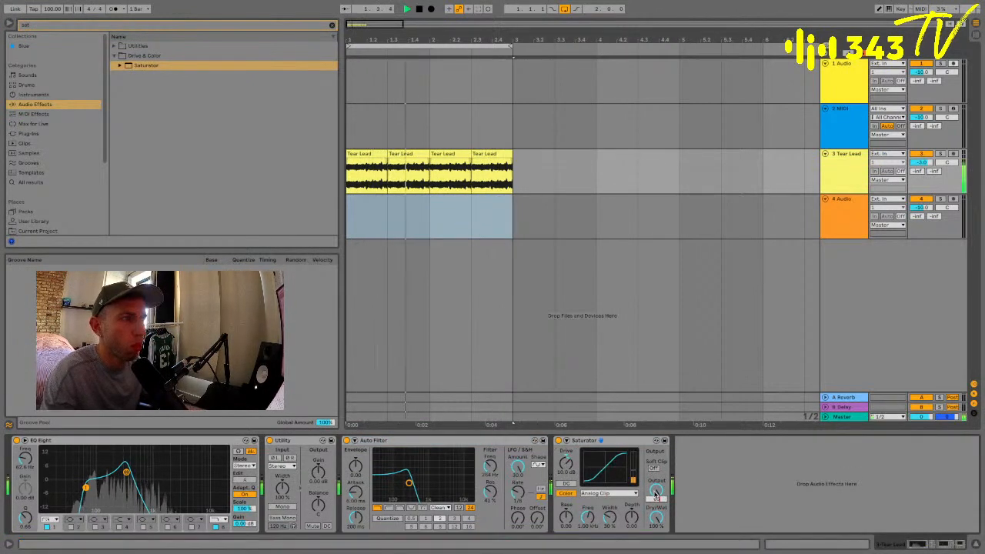
type("-5")
key("Return")
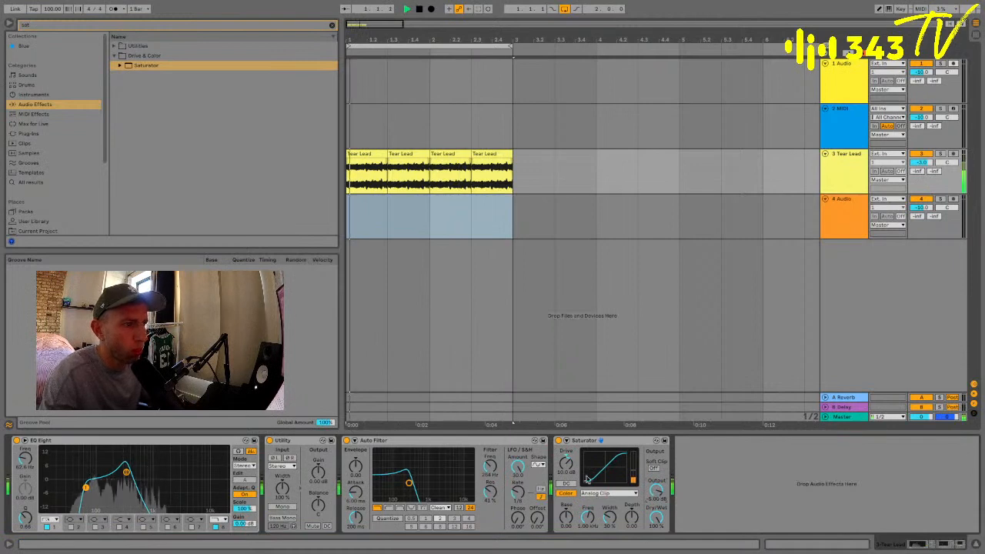
left_click_drag(568, 473, 569, 467)
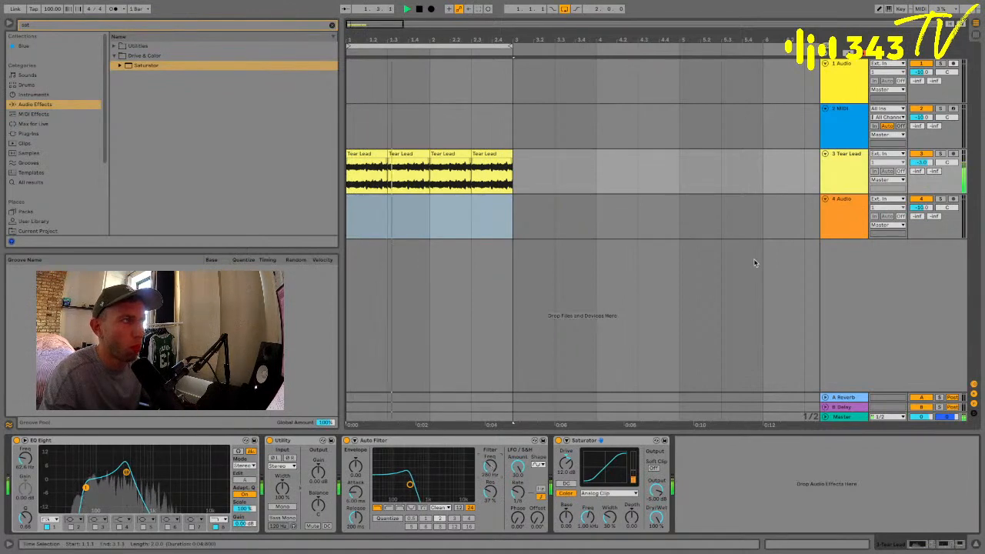
Insert a new MIDI track directly below the Tear Lead track
left_click(845, 166)
key("ctrl+shift+t")
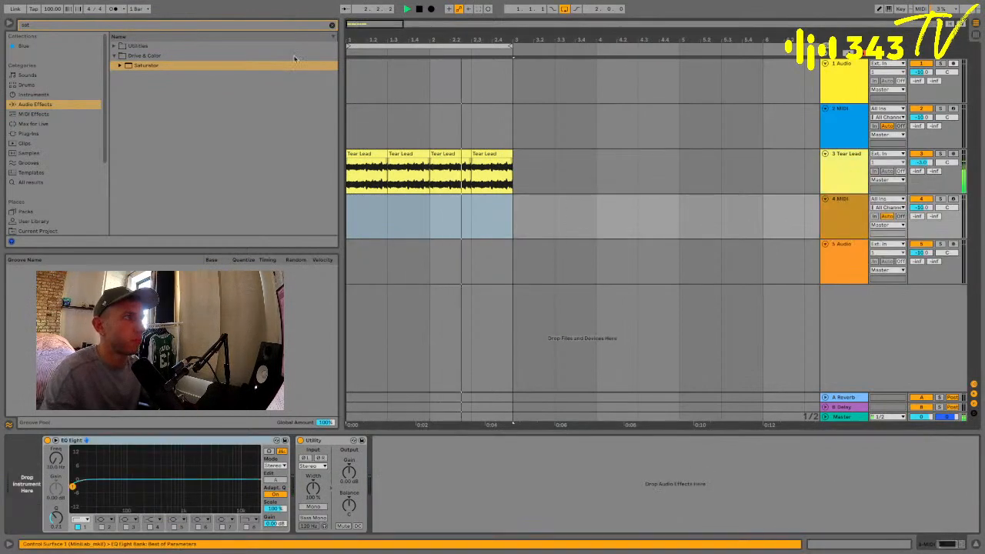
Stop playback and search the whole library for "kick"
left_click(191, 24)
type("eq")
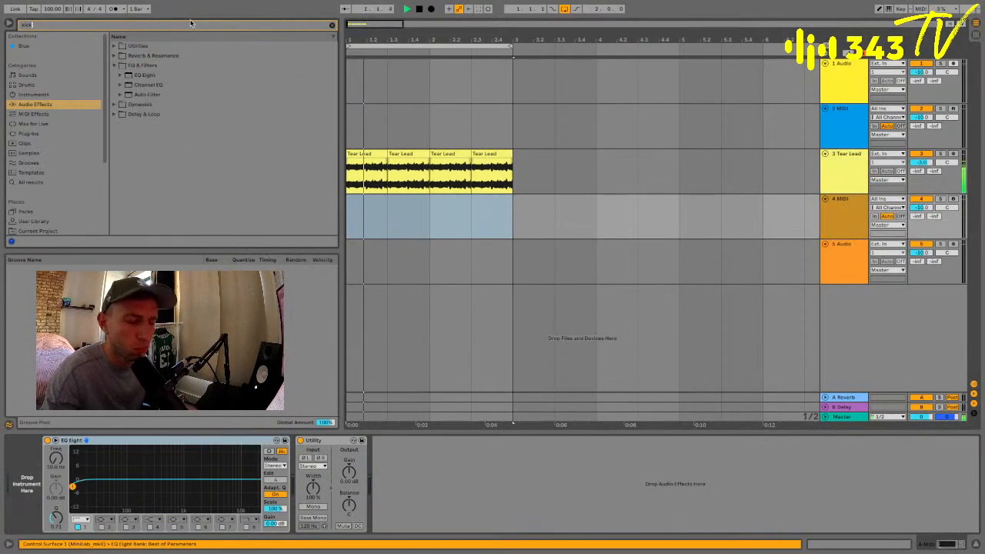
left_click(387, 175)
key("space")
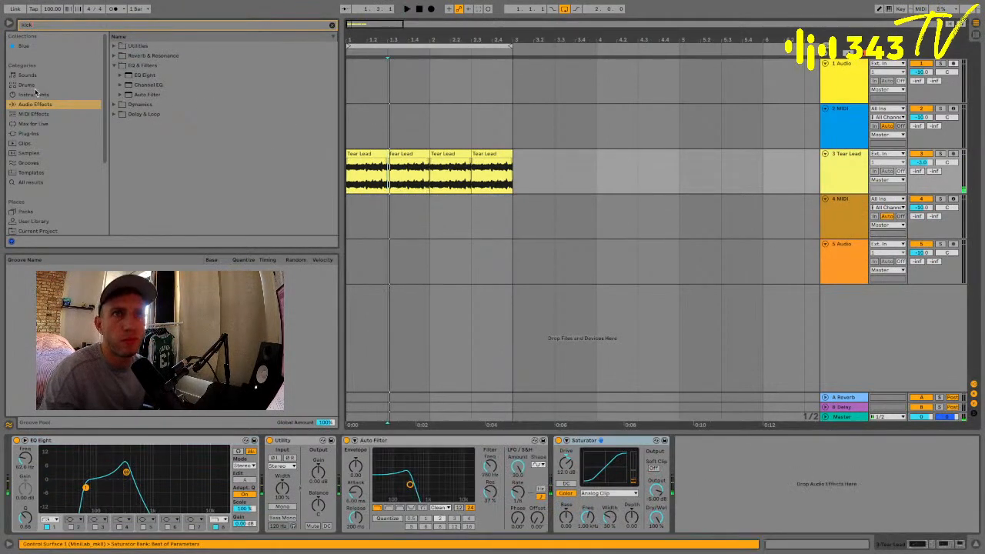
left_click(35, 94)
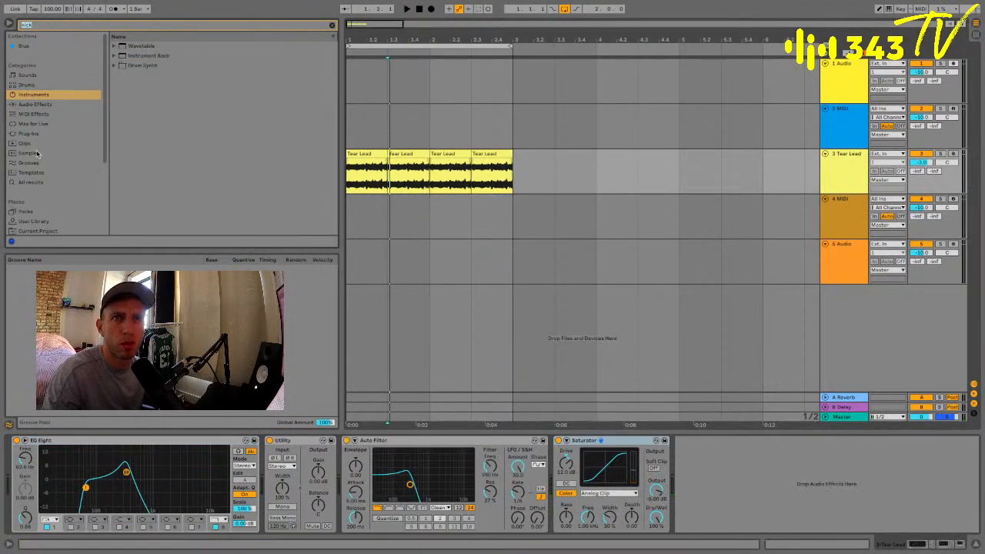
left_click(35, 182)
Audition several kick samples in the search results and choose SPV1_Kick10.wav
left_click(166, 173)
scroll(165, 175, "down", 10)
left_click(165, 173)
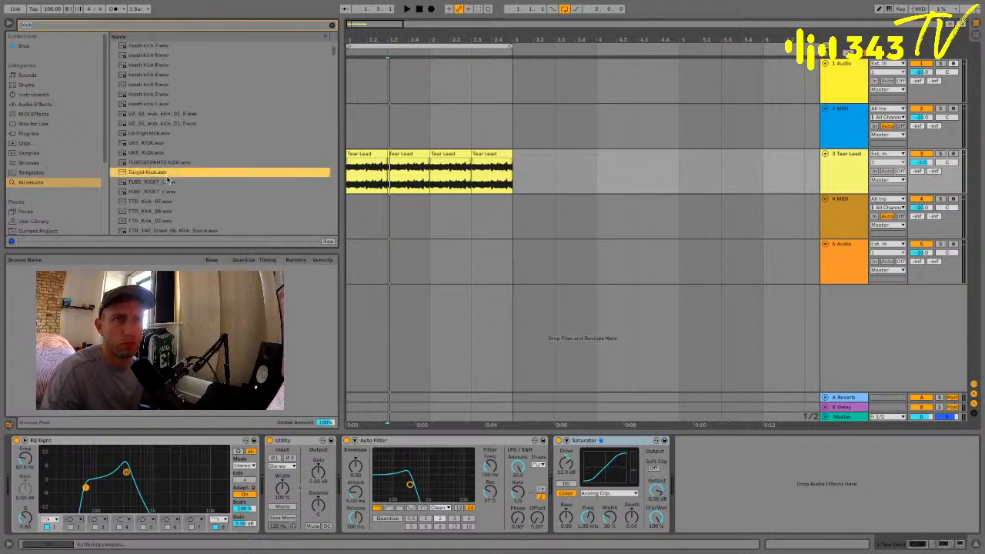
left_click(167, 203)
scroll(167, 208, "down", 10)
left_click(167, 207)
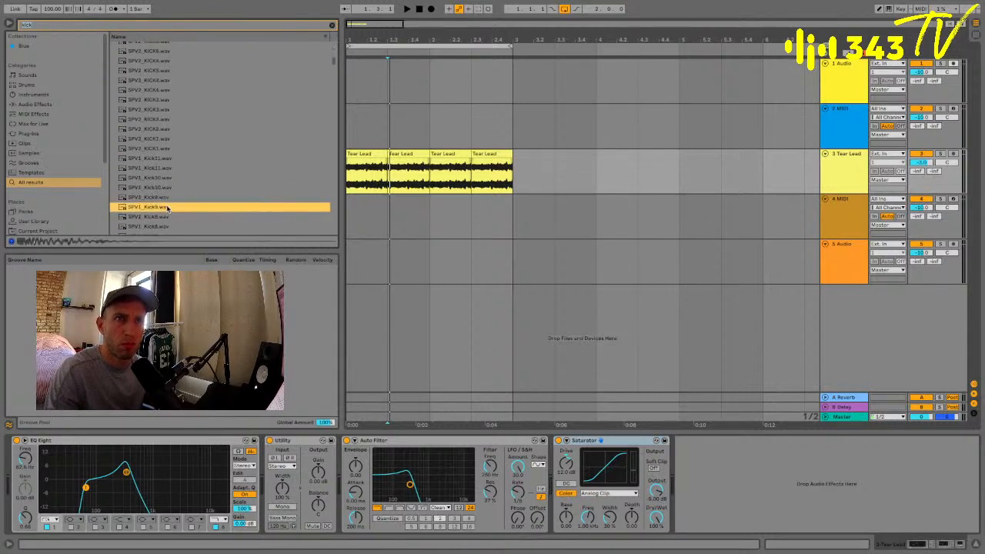
left_click(165, 178)
left_click(189, 227)
left_click(156, 178)
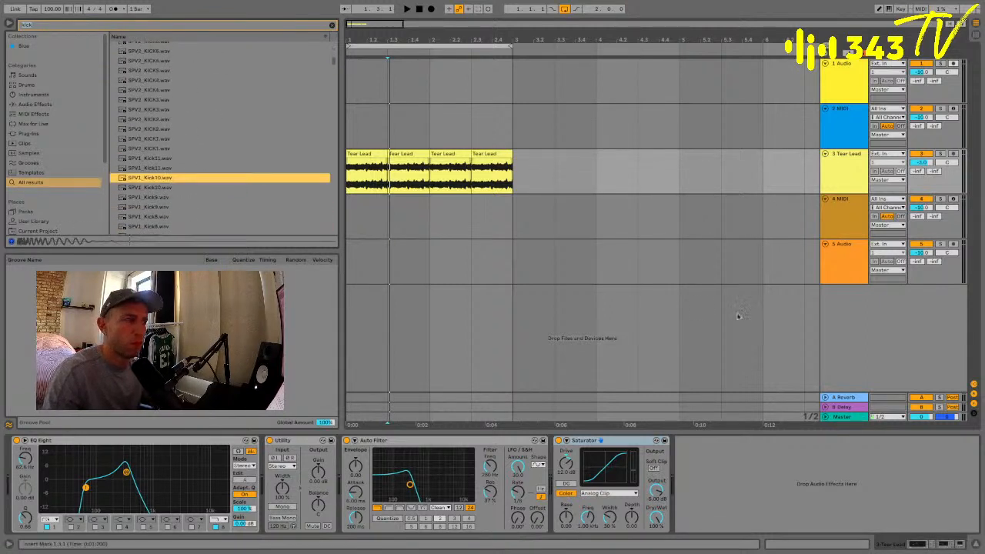
left_click(944, 413)
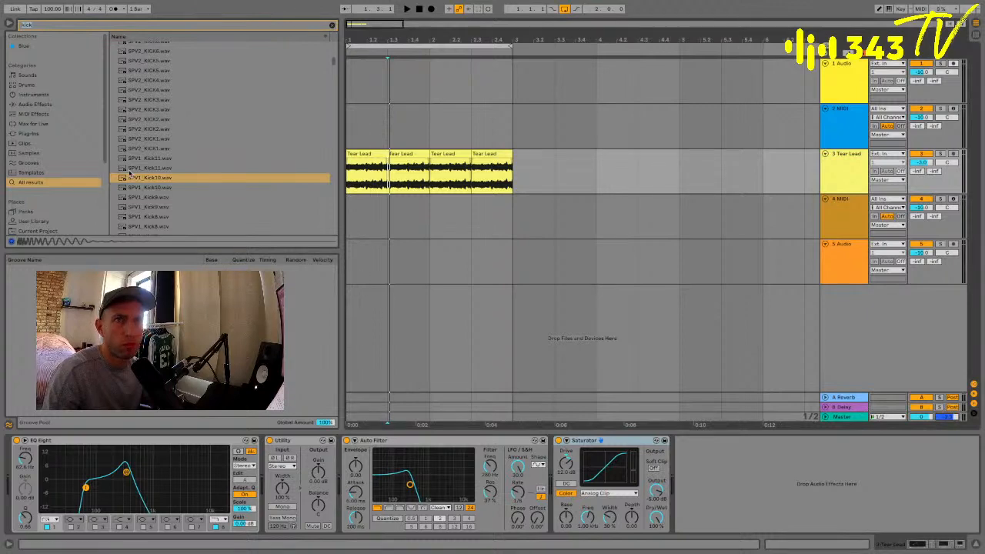
left_click(135, 181)
Load SPV1_Kick10.wav as an instrument on the empty MIDI track below Tear Lead, and arm that track for recording
left_click(819, 216)
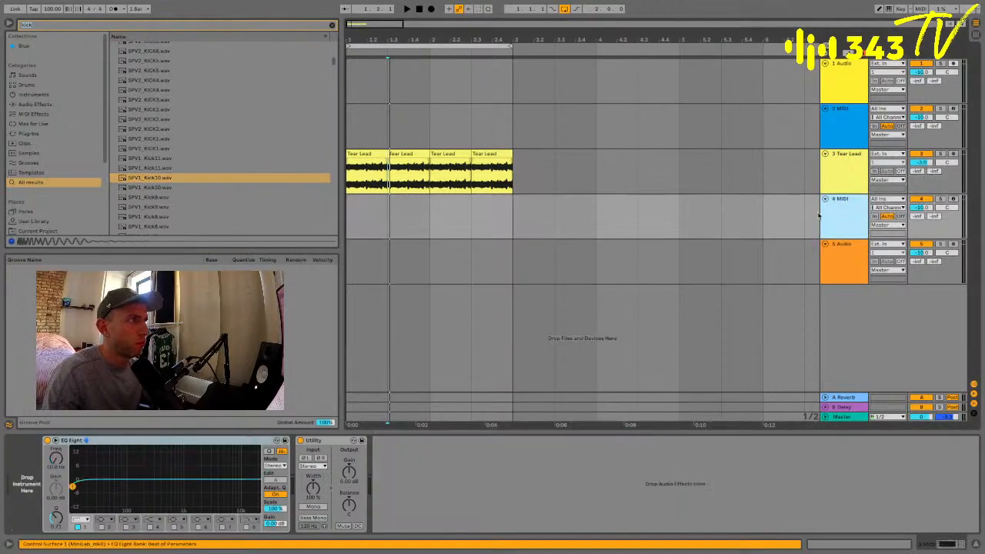
double_click(157, 178)
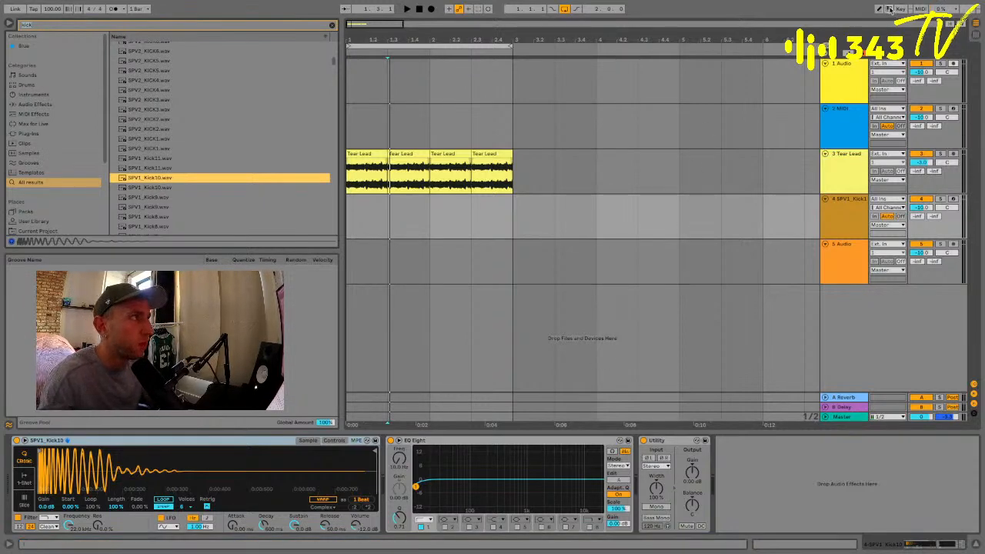
left_click(953, 200)
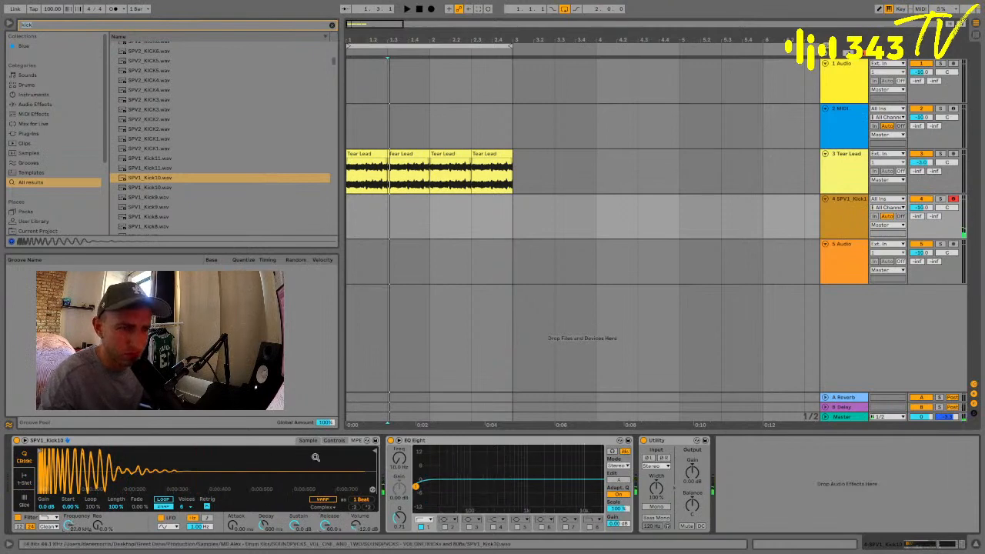
Transpose the kick sampler, set its filter frequency to about 1.06 kHz and volume to -4 dB, and set the track volume to -2 dB
left_click(331, 439)
left_click(334, 440)
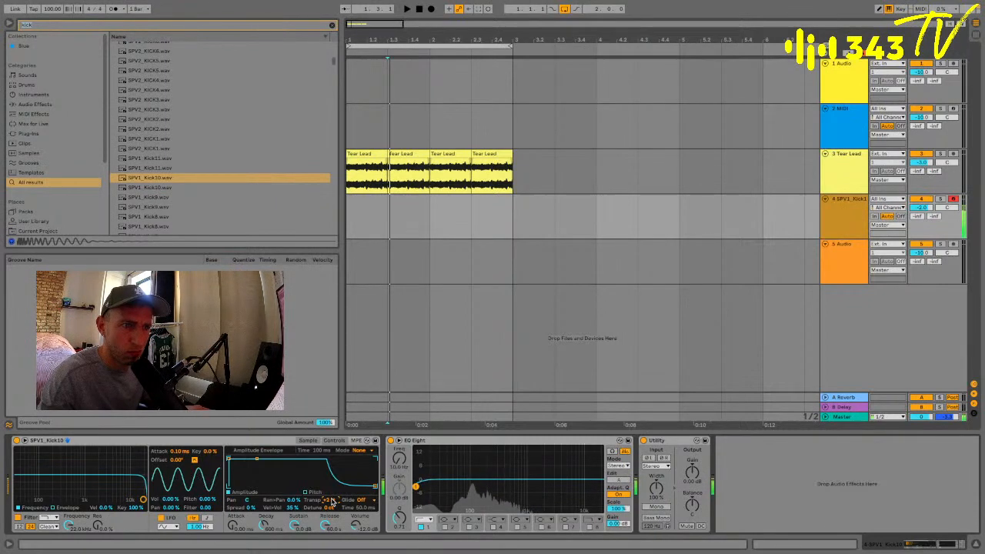
left_click(306, 440)
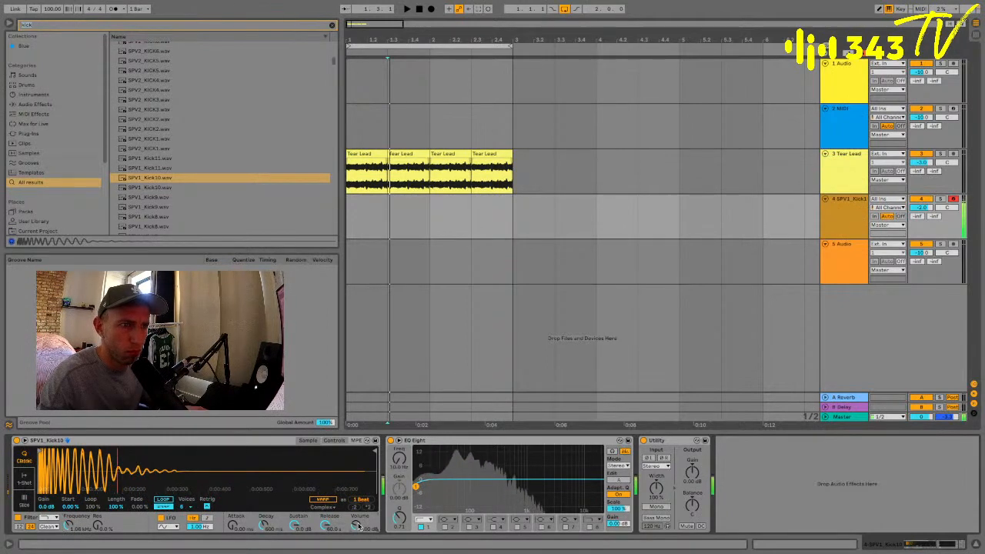
Play the Tear Lead loop from its start and try out kick hits over it
left_click(375, 165)
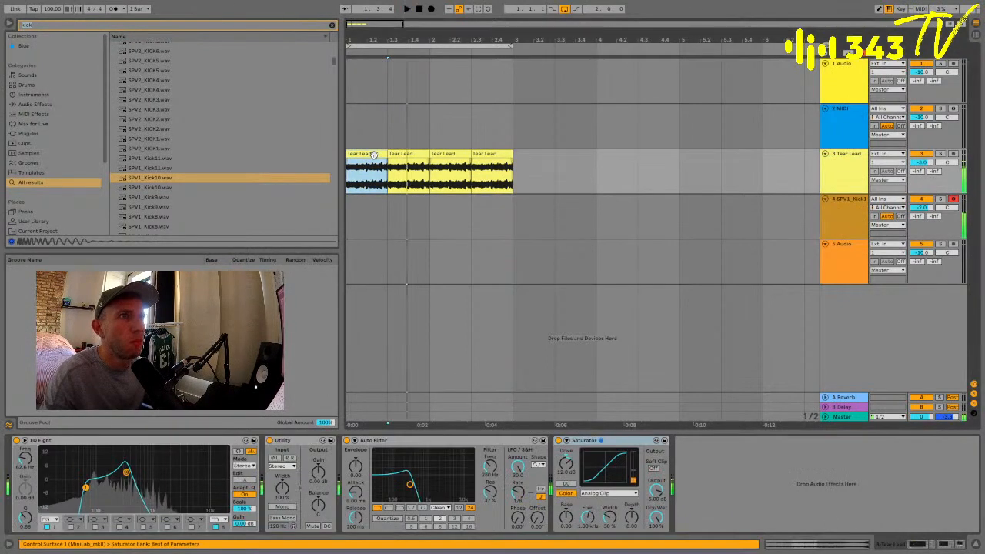
key("space")
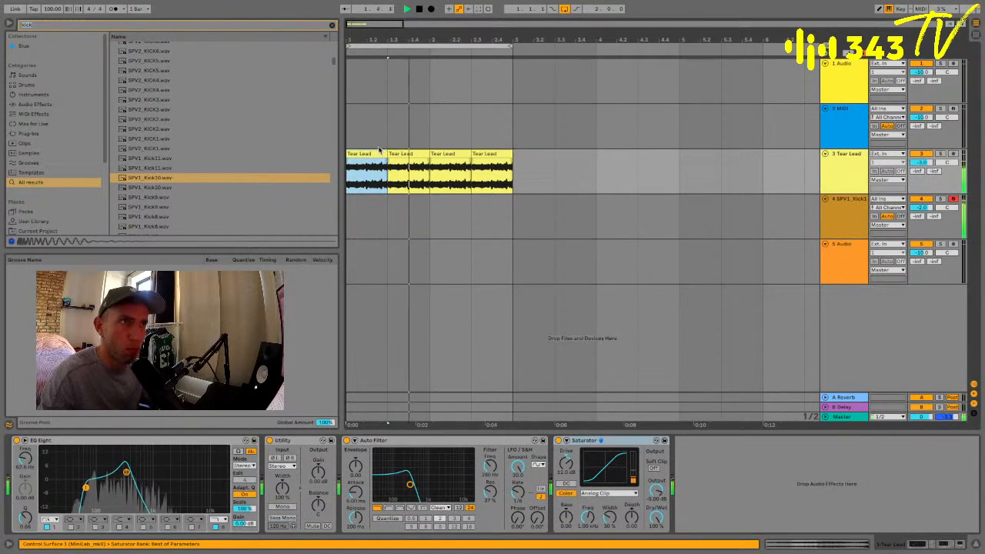
left_click(360, 127)
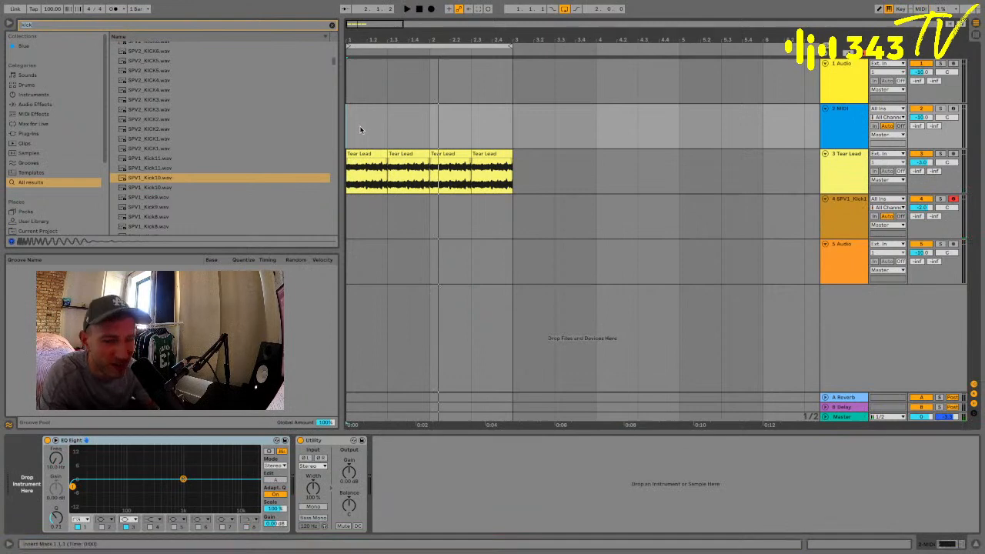
left_click(365, 154)
key("space")
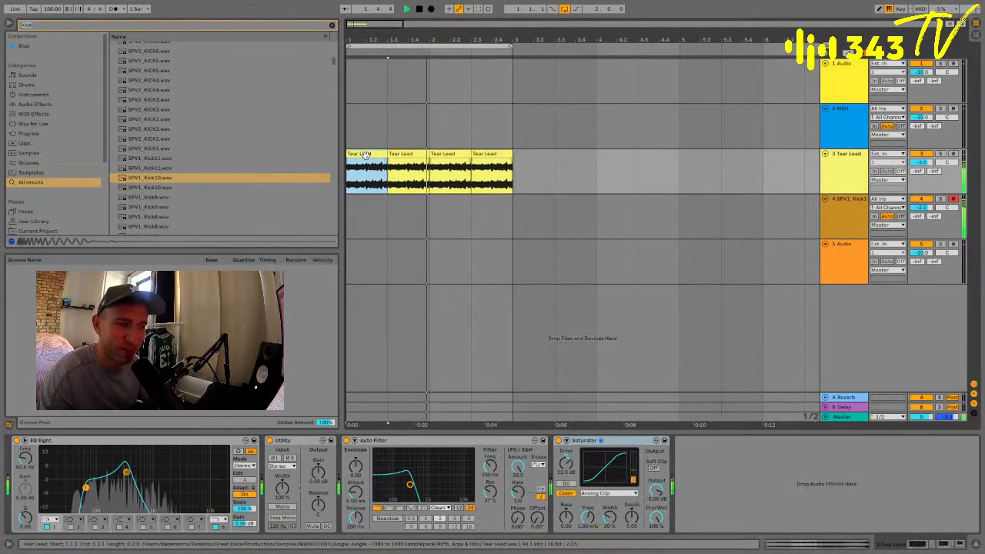
key("space")
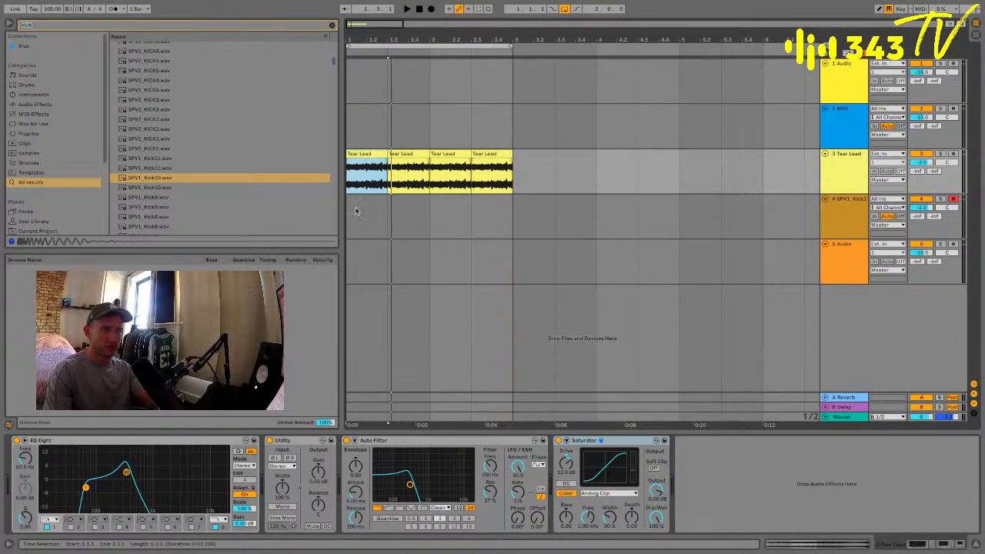
Insert an empty one-bar MIDI clip at the start of the kick track and enlarge the note editor
left_click_drag(356, 210, 421, 214)
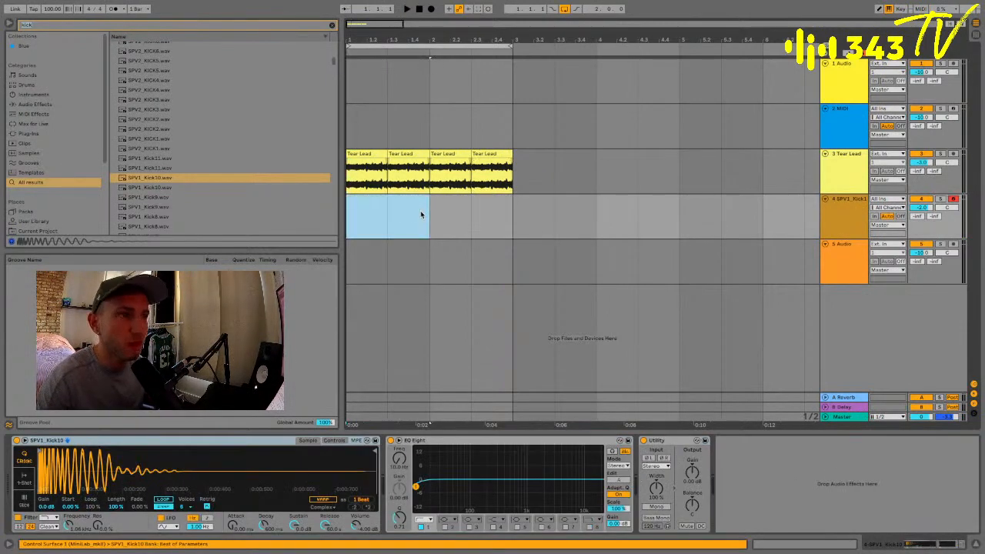
key("ctrl+shift+m")
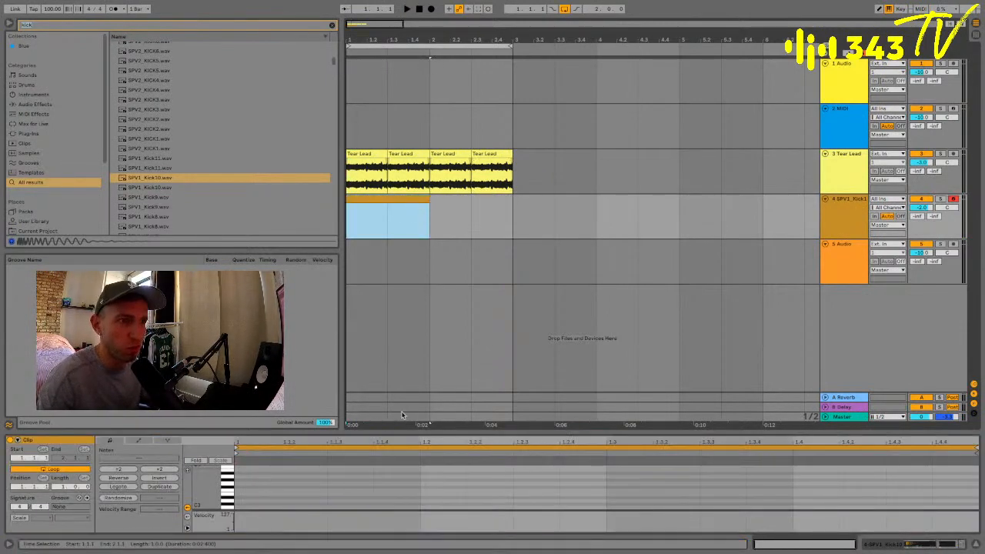
left_click_drag(406, 436, 404, 252)
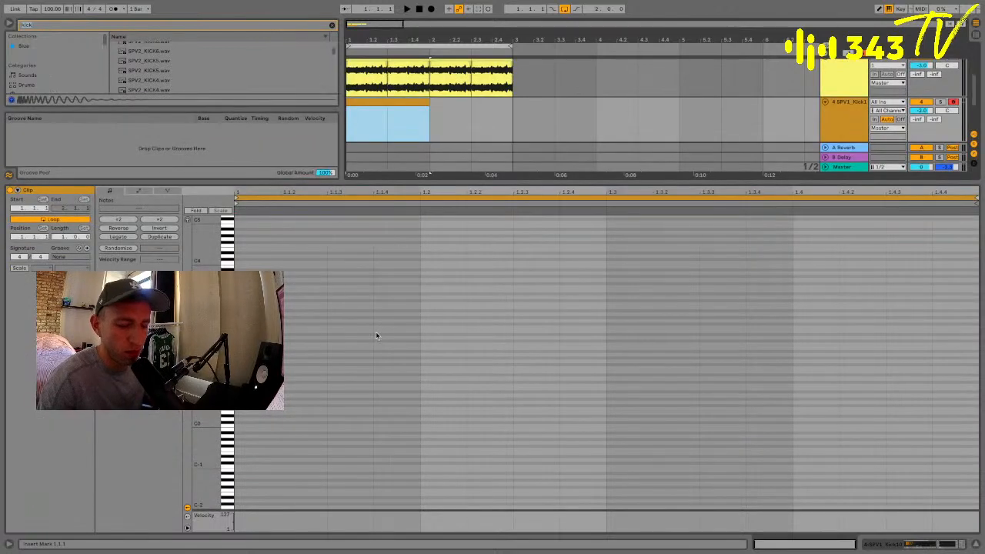
Record a C3 kick pattern over the Tear Lead loop and extend the recorded clip to two full bars
left_click(432, 9)
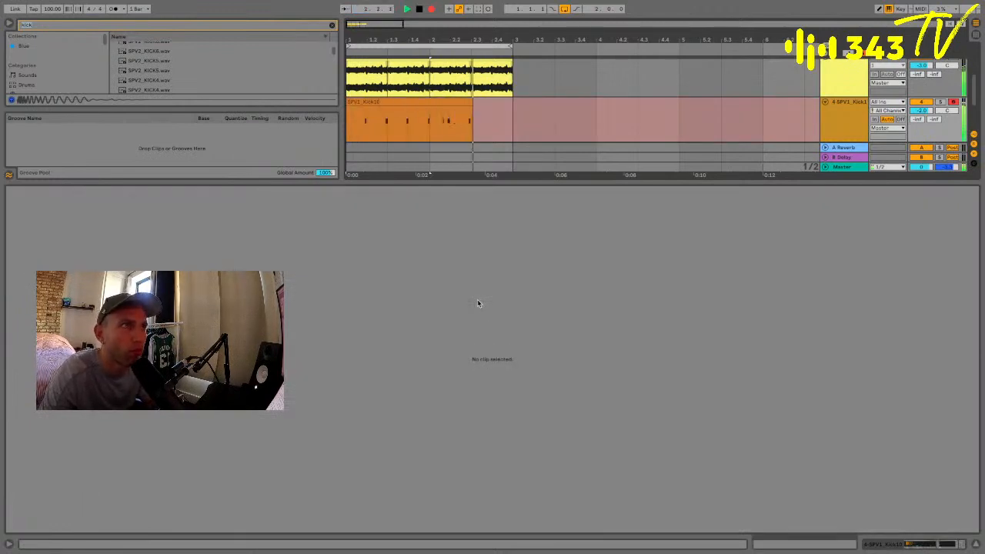
key("space")
left_click(494, 102)
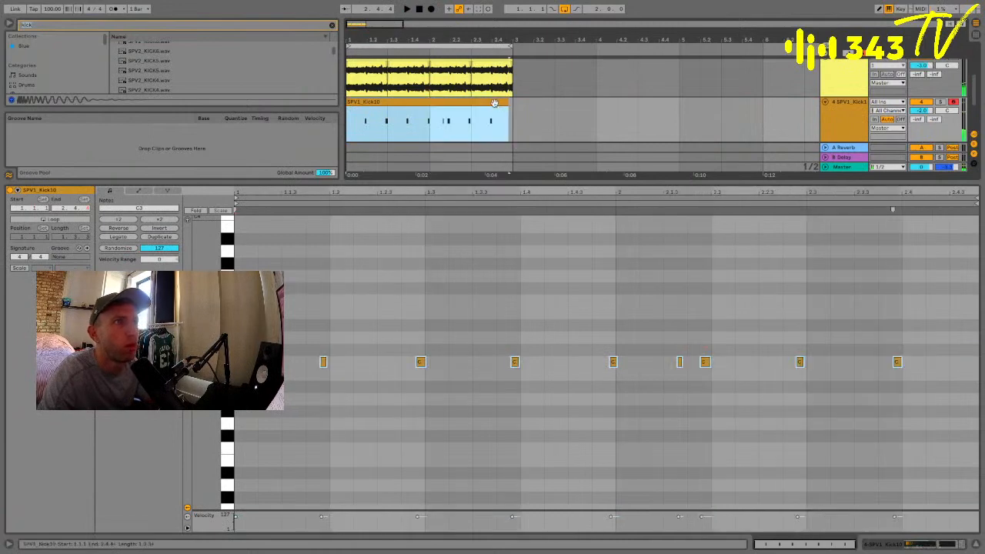
left_click_drag(508, 102, 511, 102)
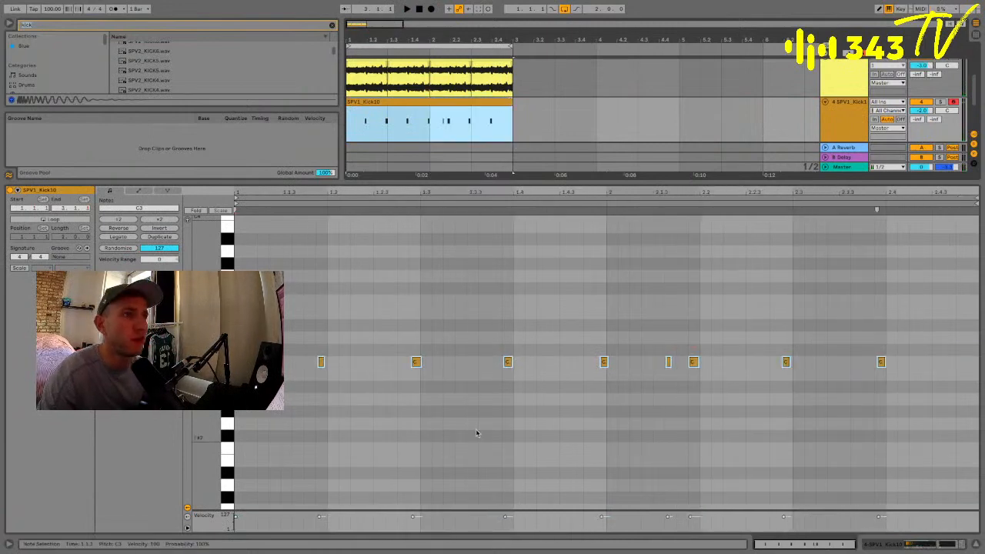
Play back the kick clip, and quantize all its notes to 1/16 with an amount of 64%
left_click(474, 393)
key("space")
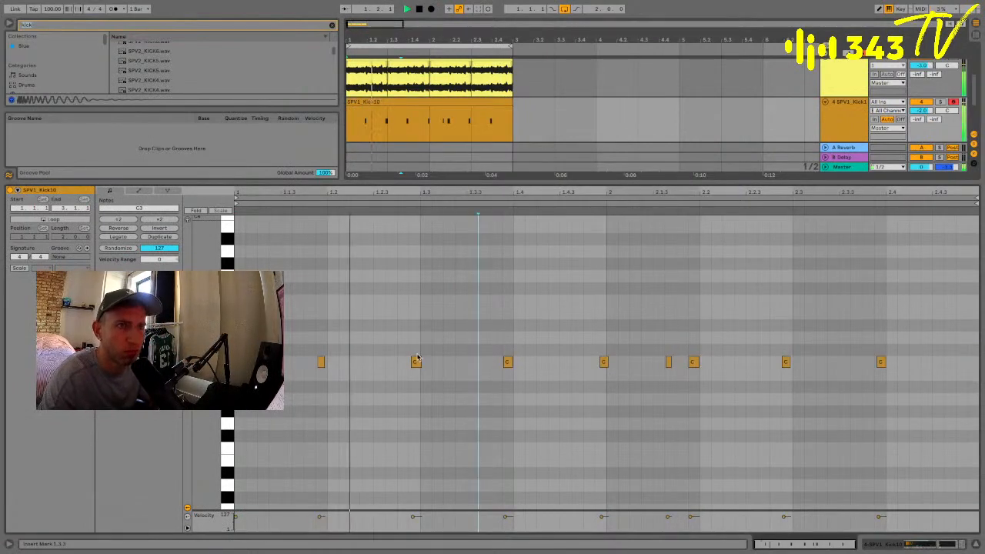
key("ctrl+a")
key("ctrl+shift+u")
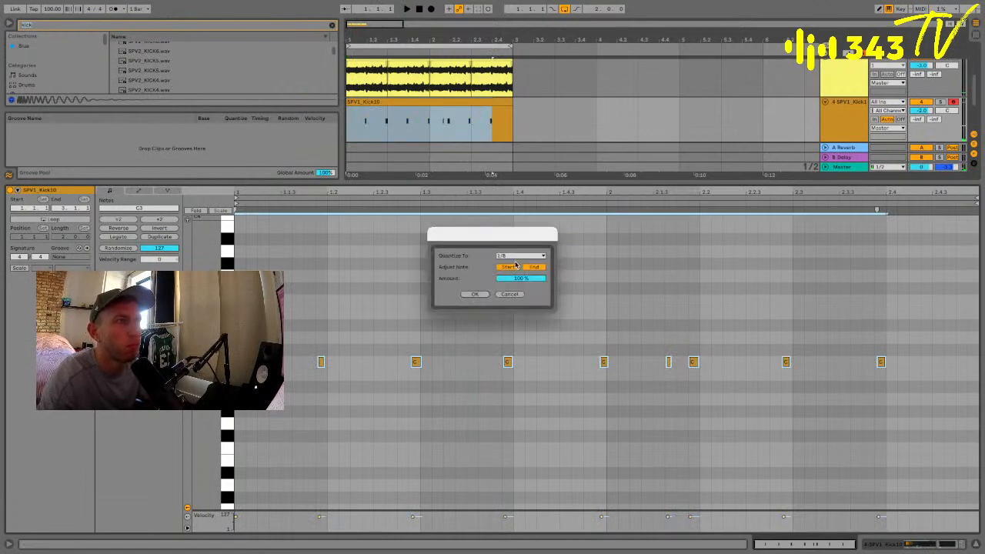
left_click(518, 256)
left_click(504, 301)
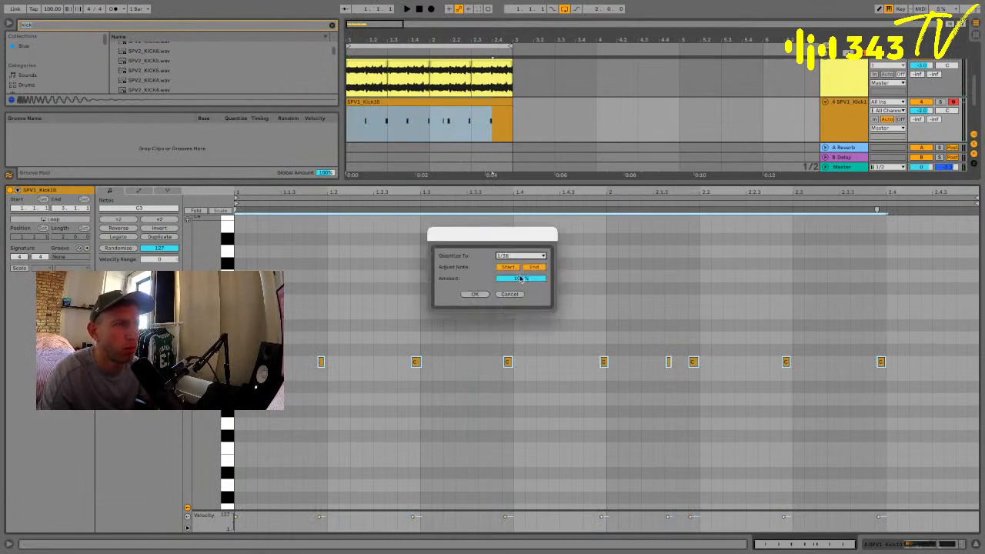
left_click(474, 294)
left_click(443, 321)
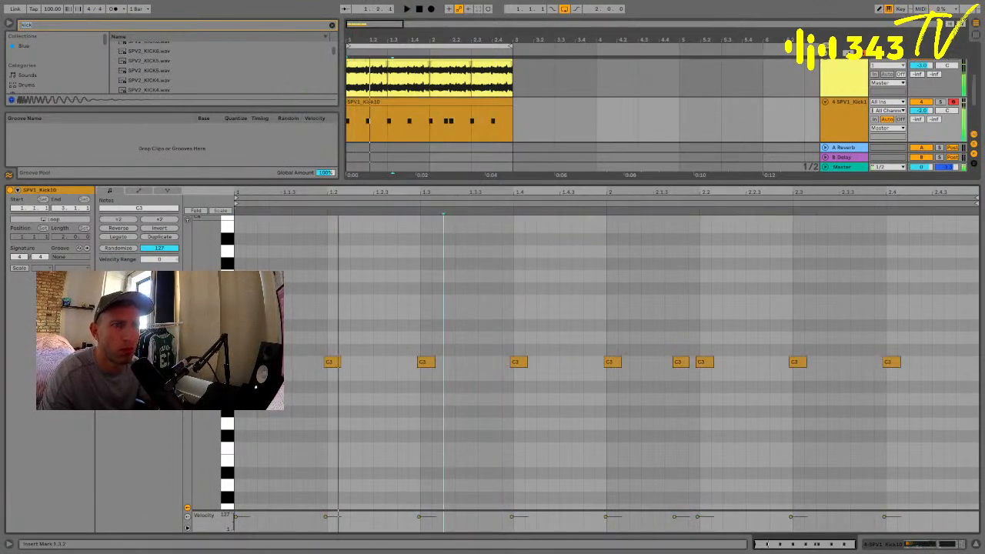
Quantize the first three kick notes again, listen to the loop, and quantize the note at 1.4 as well
left_click_drag(240, 345, 457, 400)
key("ctrl+u")
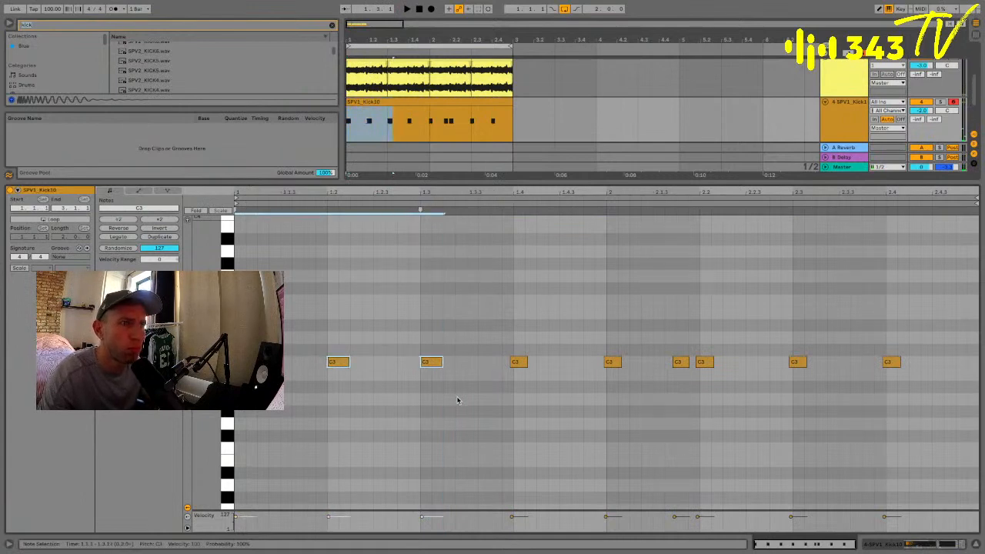
key("space")
left_click(466, 398)
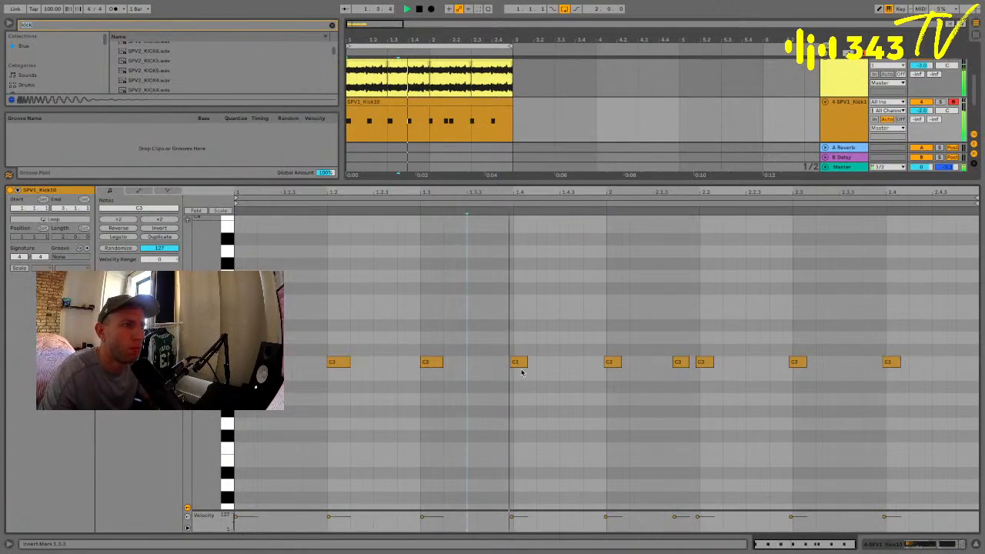
left_click(521, 363)
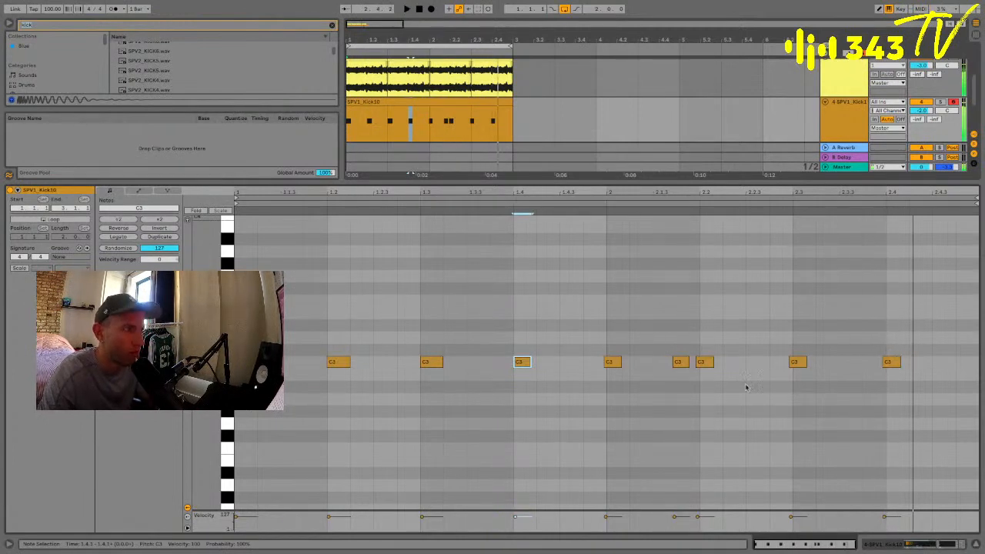
Quantize all notes in the kick clip to 1/8 with a higher amount
key("ctrl+a")
key("ctrl+shift+u")
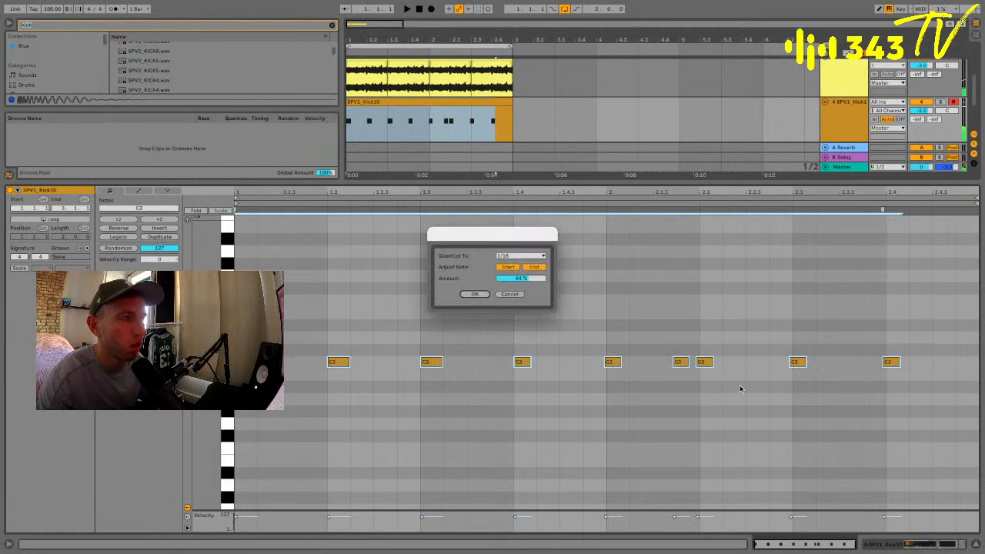
left_click(506, 257)
left_click(507, 254)
left_click(507, 255)
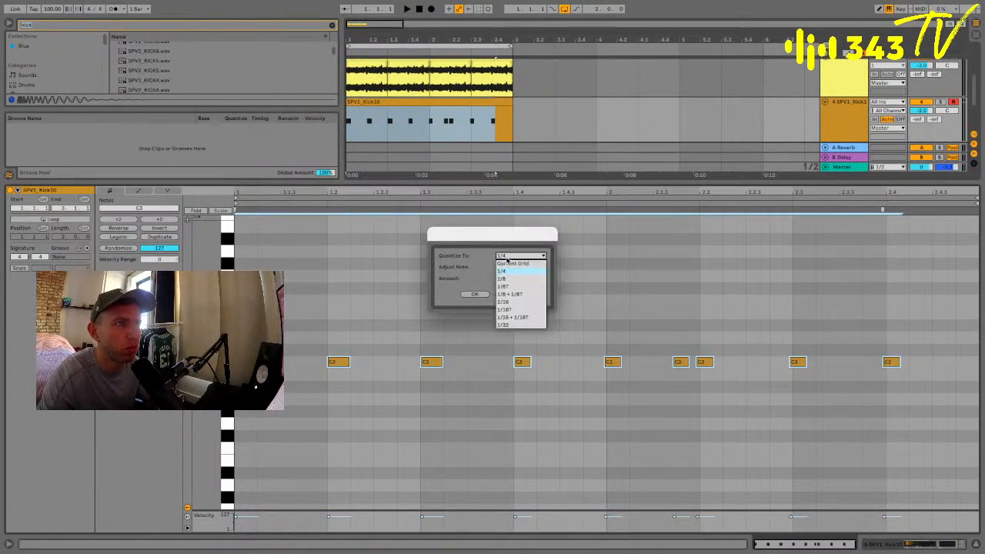
left_click(504, 282)
left_click_drag(516, 276, 516, 255)
left_click(473, 293)
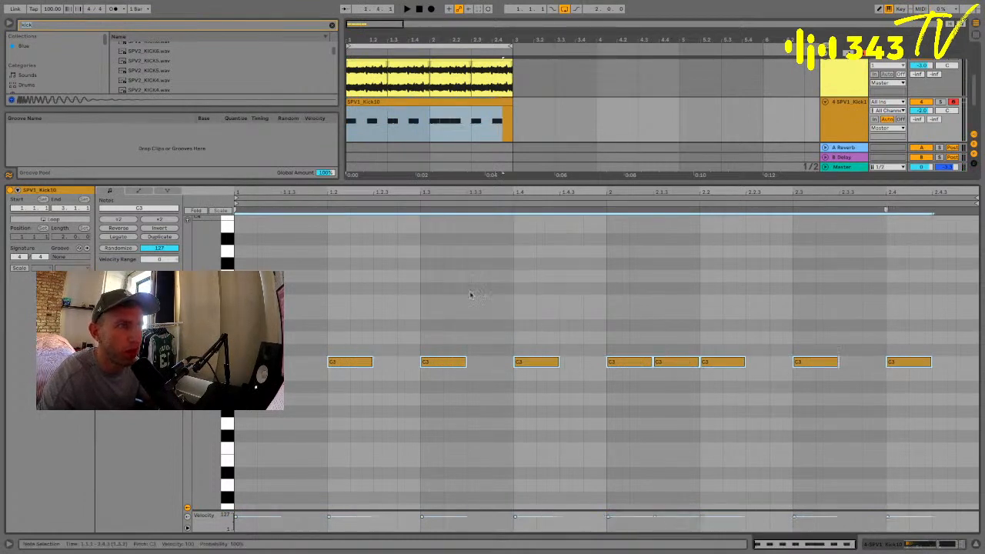
Shift the extra kick note between 2.1 and 2.2 to about 1.4.4, shorten it, and listen to the loop
key("space")
left_click(704, 361)
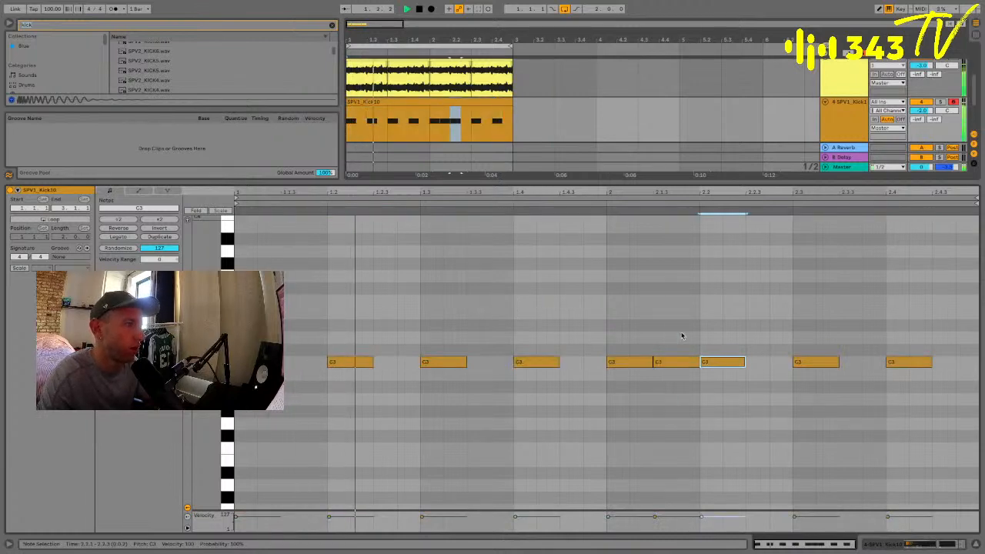
left_click(669, 374)
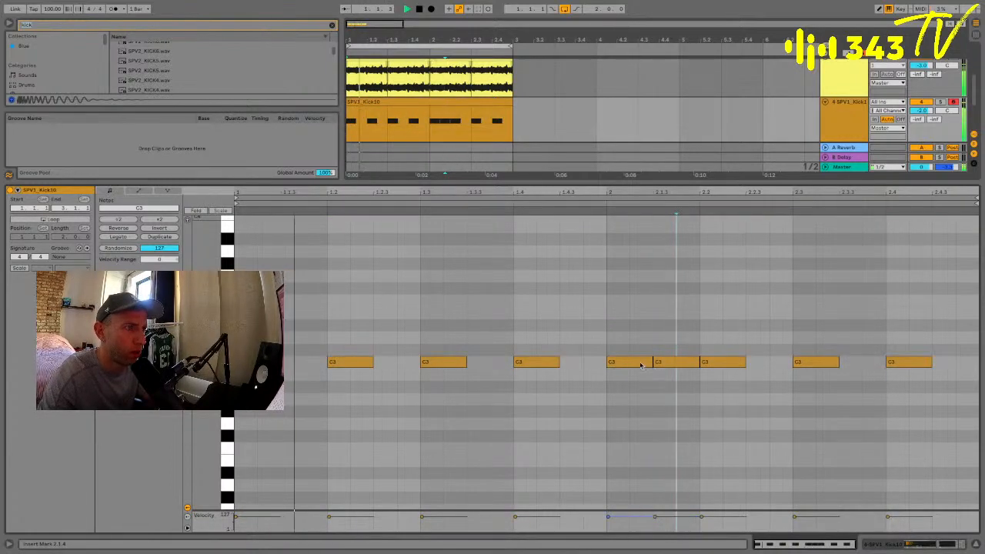
left_click_drag(641, 361, 597, 362)
key("space")
left_click(593, 362)
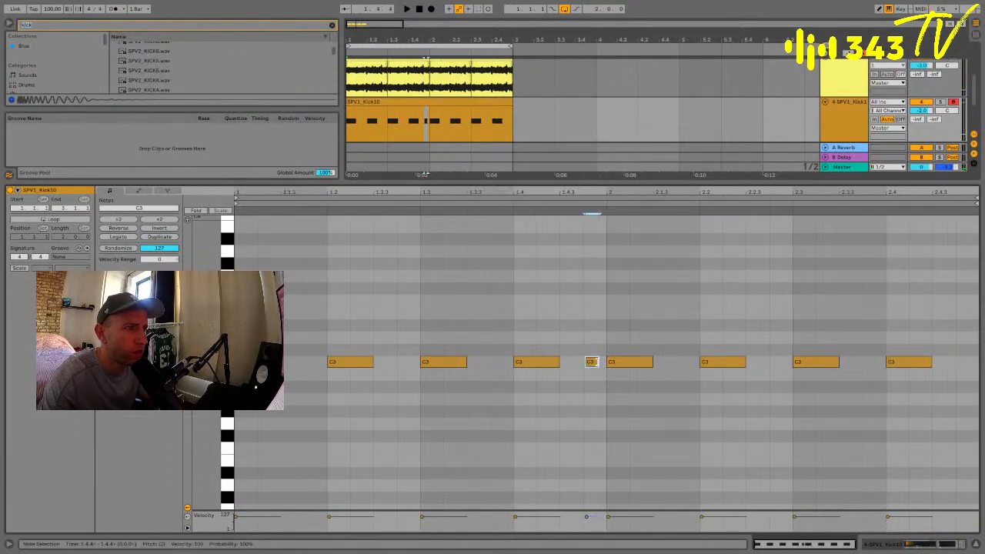
left_click(583, 333)
key("space")
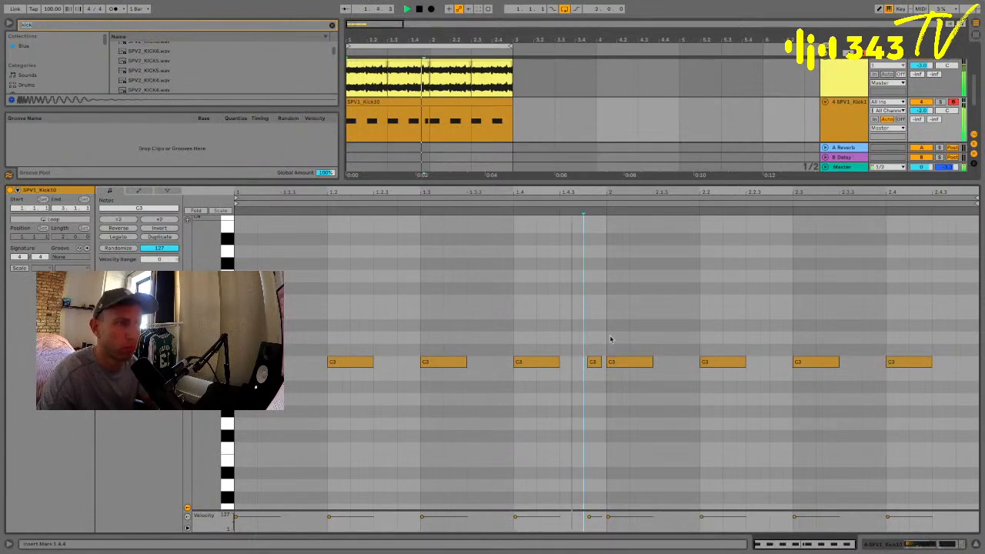
left_click(910, 542)
key("space")
left_click(489, 199)
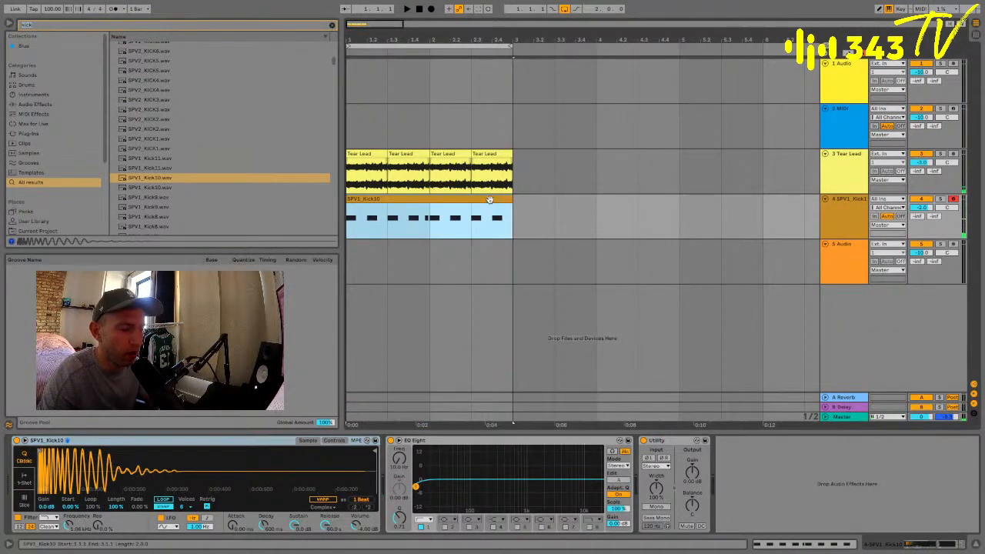
double_click(490, 199)
left_click(459, 523)
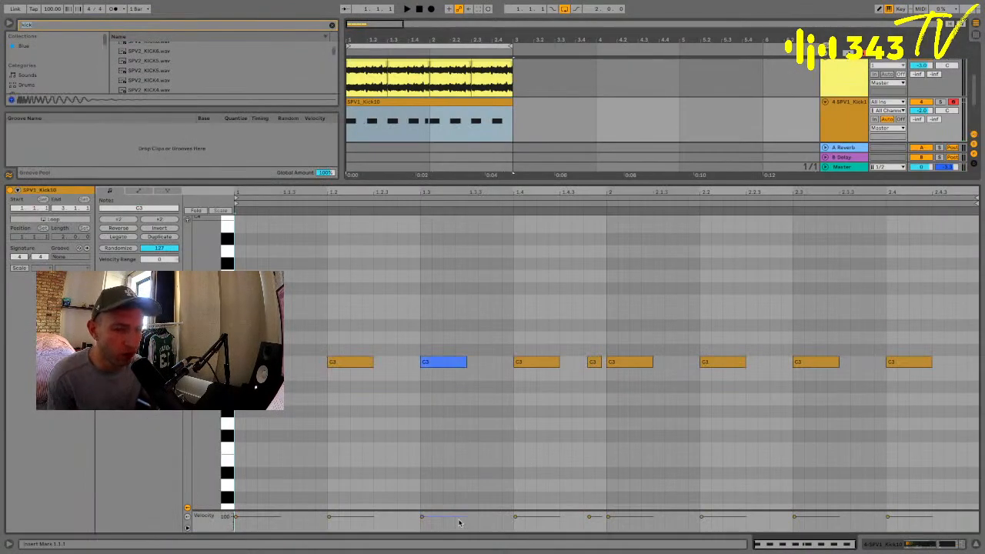
left_click(463, 529)
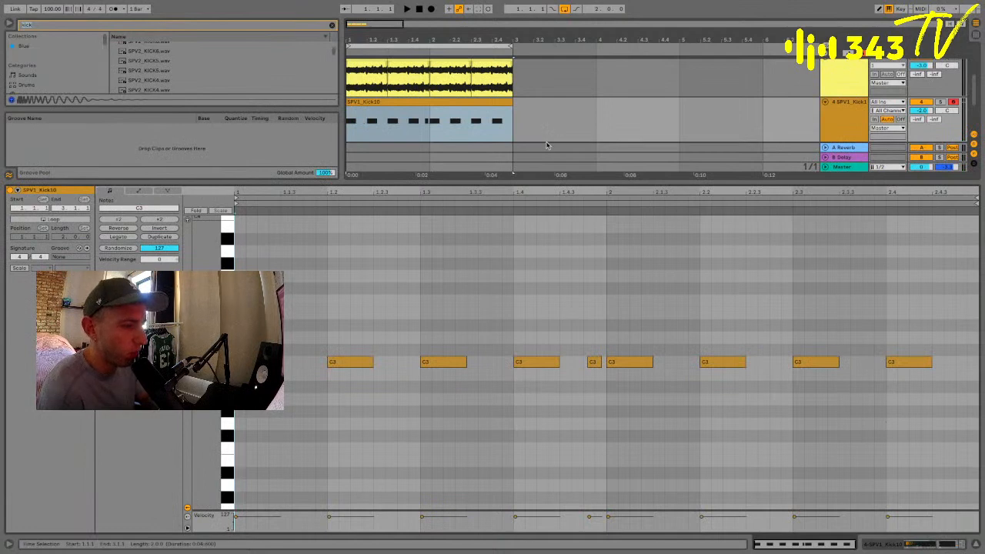
Adjust the LFO Offset of the Tear Lead track's Auto Filter and play back the loop
left_click(839, 90)
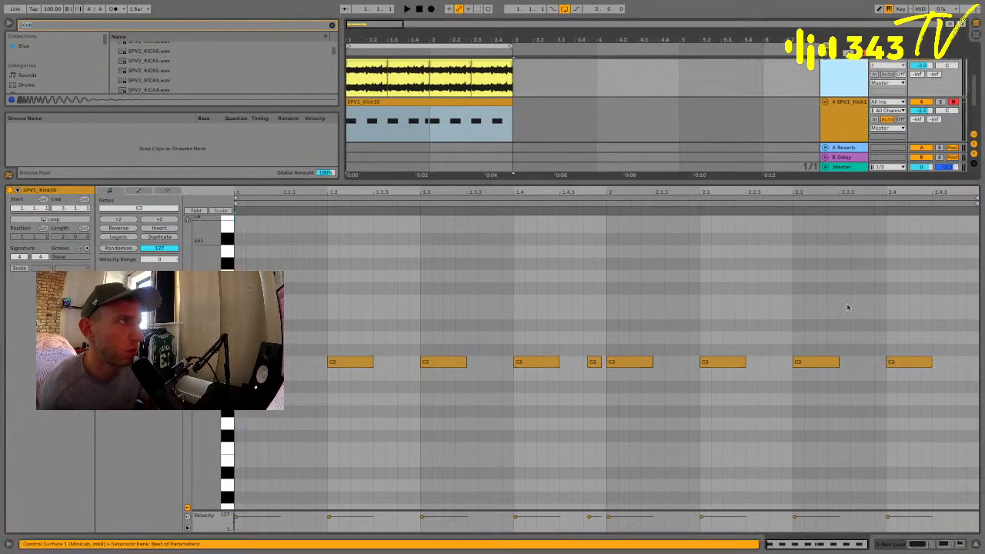
left_click(888, 543)
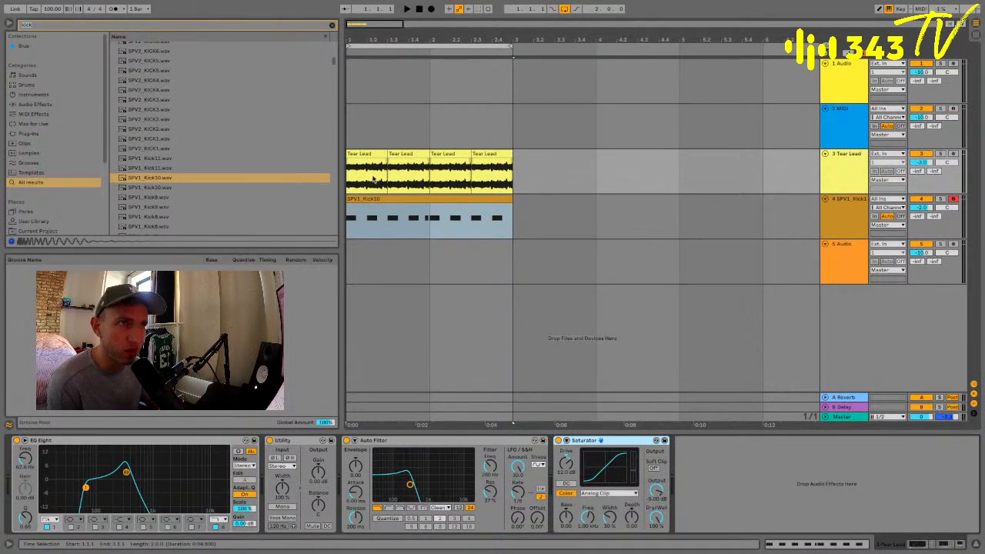
left_click(374, 178)
left_click(835, 188)
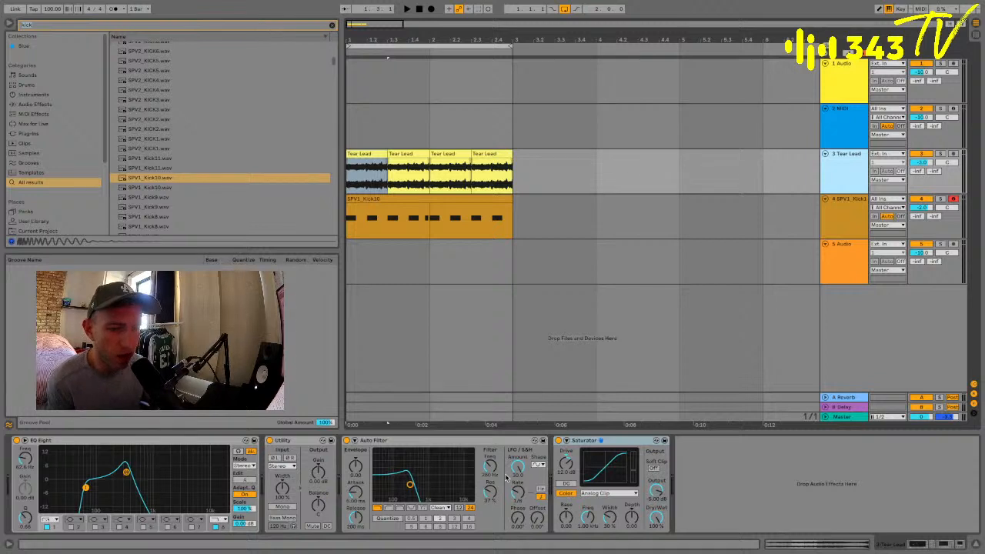
left_click_drag(530, 531, 530, 516)
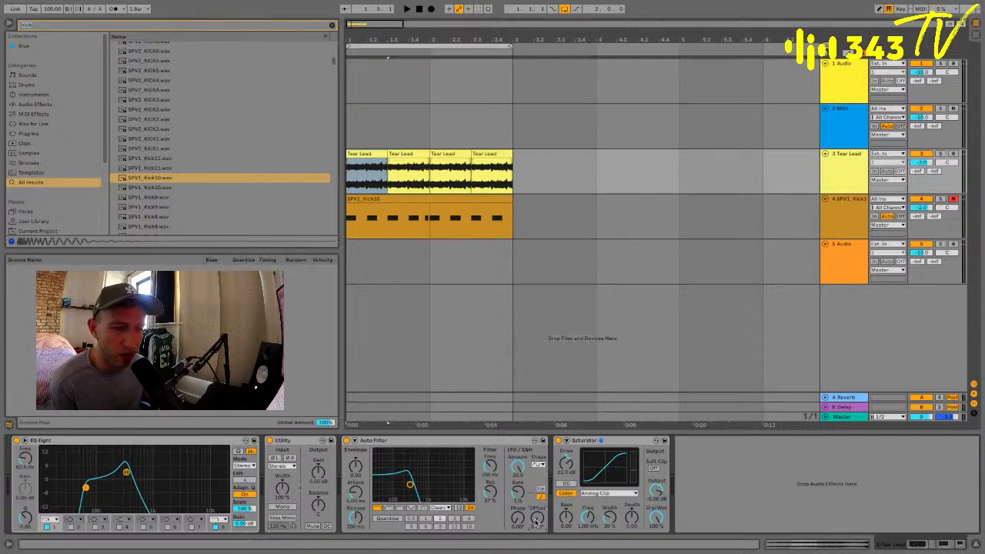
key("space")
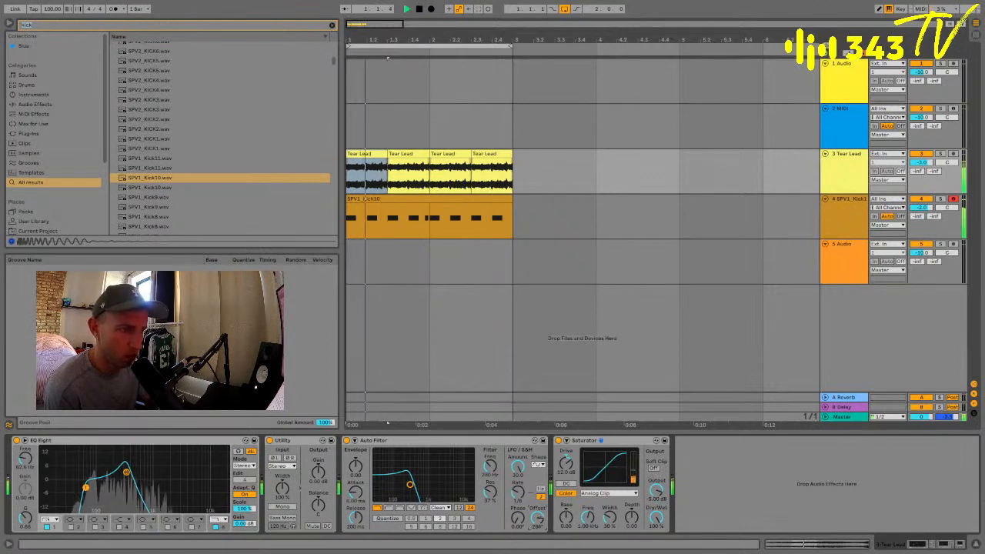
Search the audio effects for "compres" and add a Compressor to the end of the Tear Lead track's device chain
left_click(856, 157)
left_click(85, 25)
type("comp")
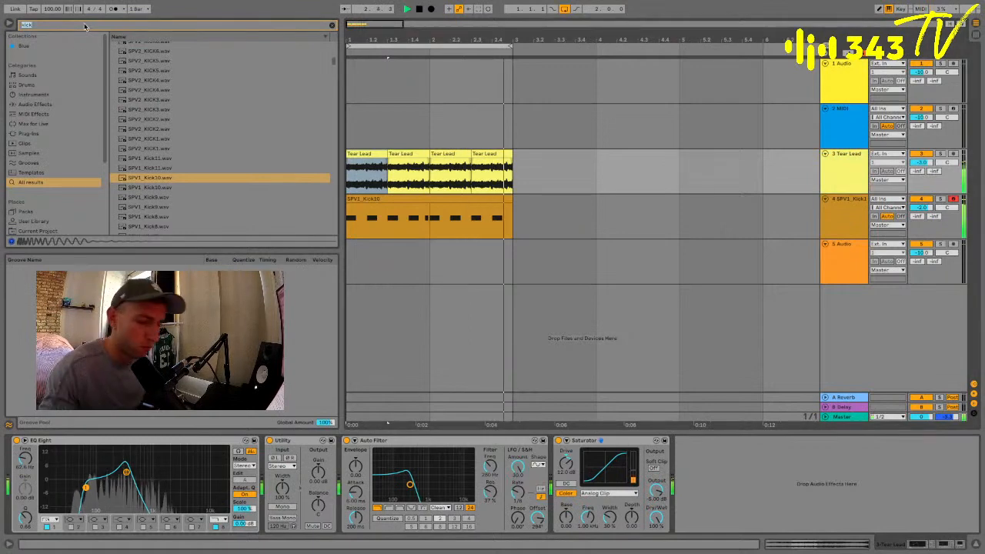
type("res")
left_click(54, 93)
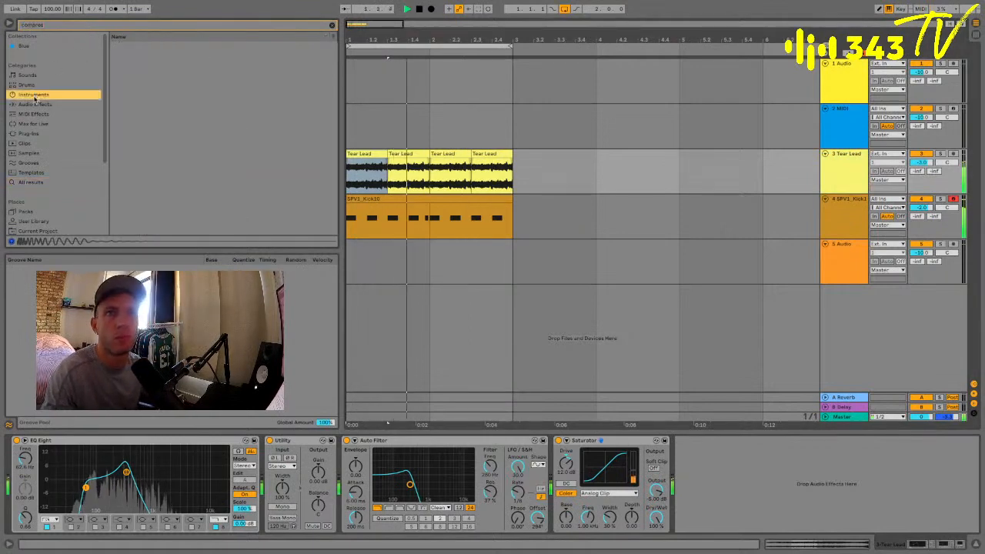
left_click(67, 105)
left_click(140, 55)
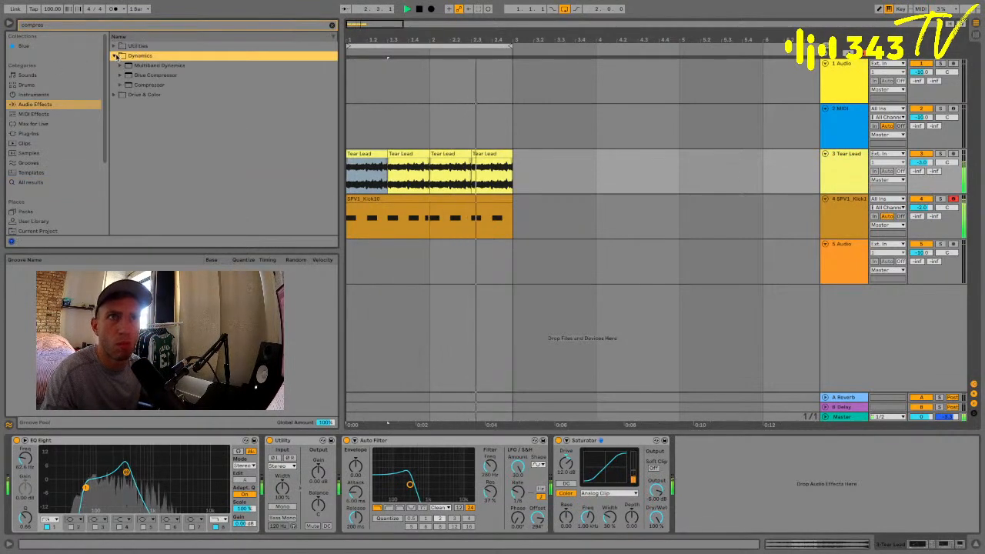
double_click(150, 85)
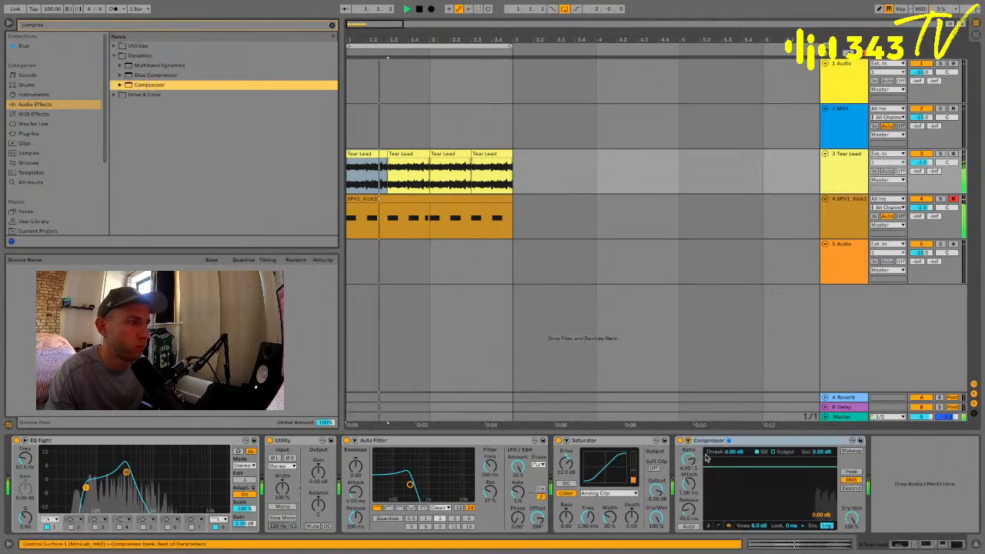
Rename the SPV1_Kick10 track to "Kick" and stop playback
left_click(840, 234)
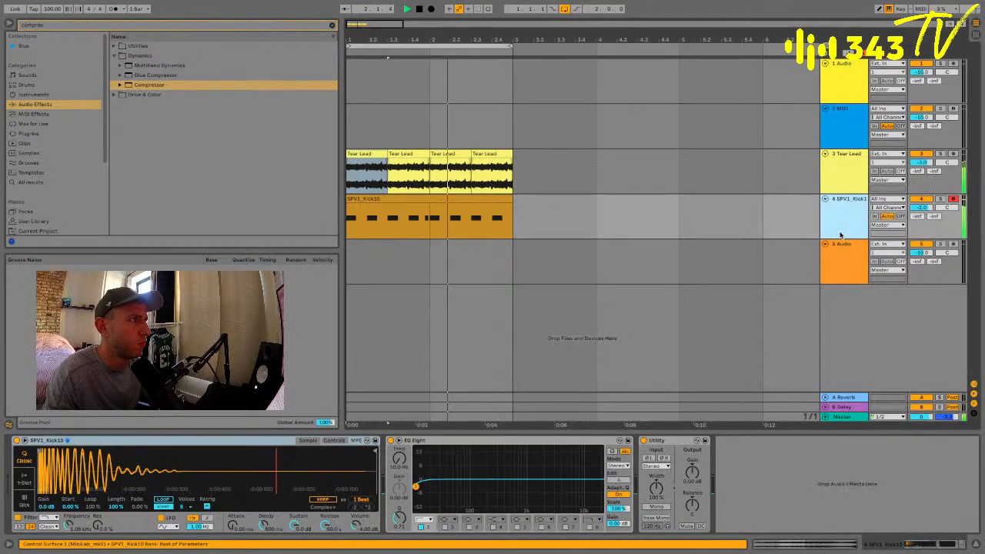
type("Kick")
key("Return")
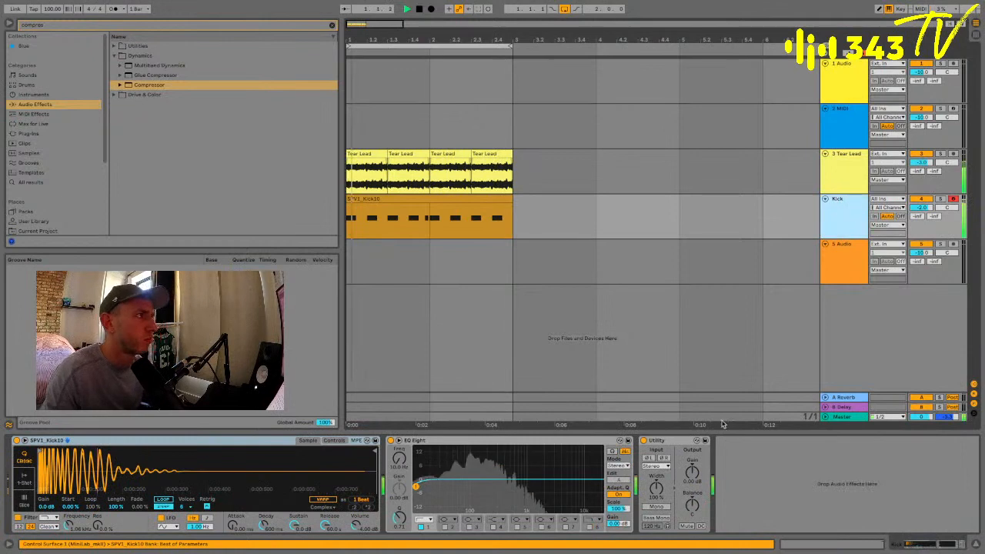
key("space")
Move the Kick track to the top of the track list and delete the empty audio and MIDI tracks beneath it
left_click(845, 187)
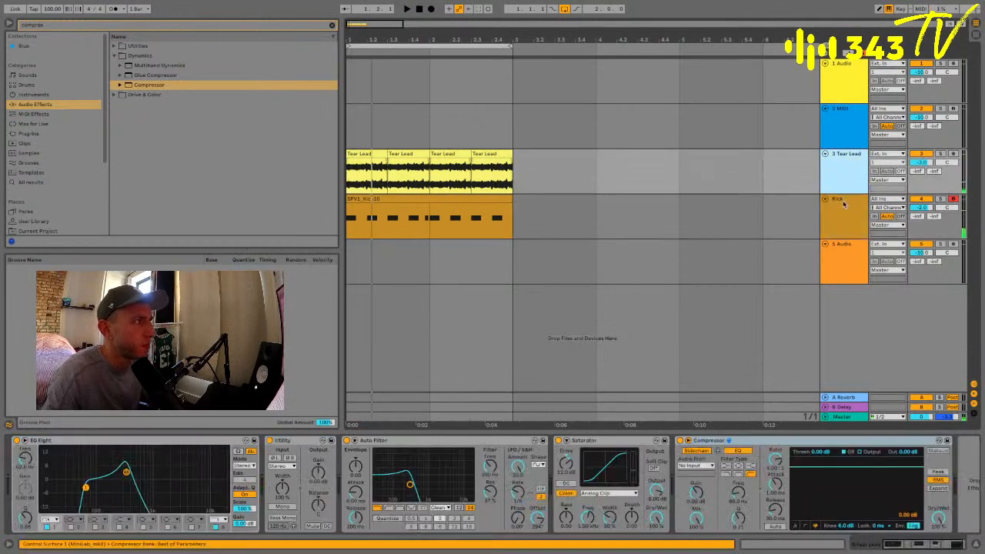
left_click_drag(843, 202, 854, 72)
left_click(851, 121)
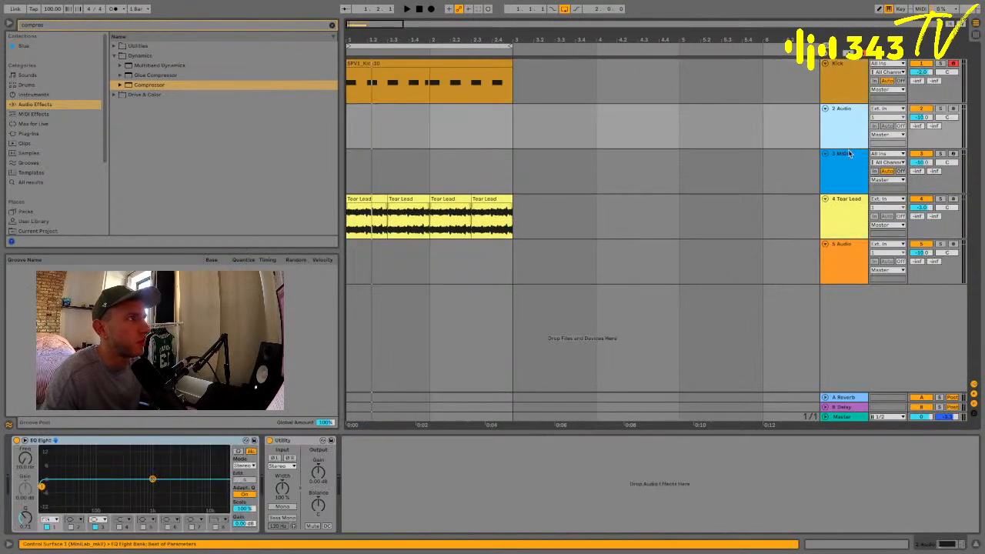
key("Delete")
key("Delete")
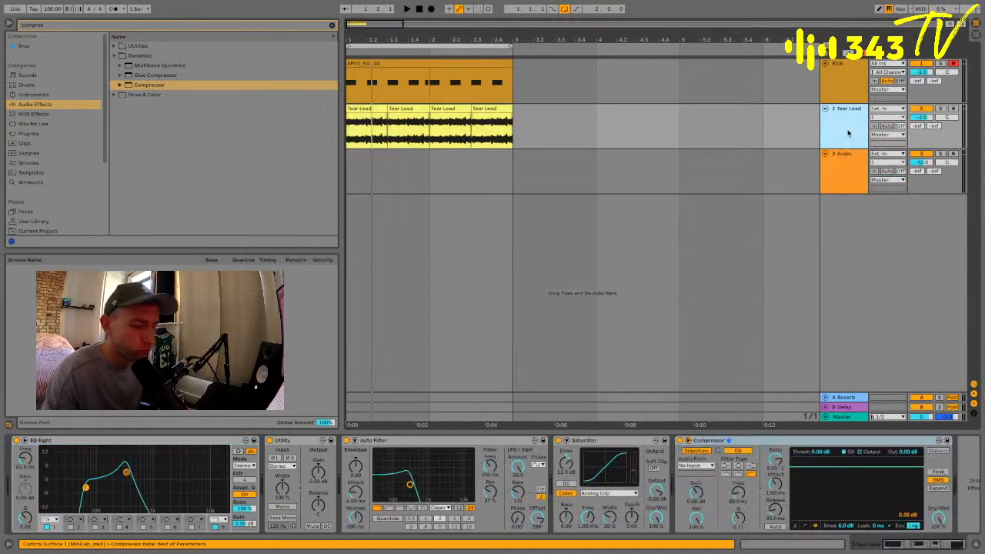
Rename the Tear Lead track to "wubby synth" and delete the empty audio track below it
key("ctrl+r")
type("wubb")
key("Return")
type("y synth")
key("Return")
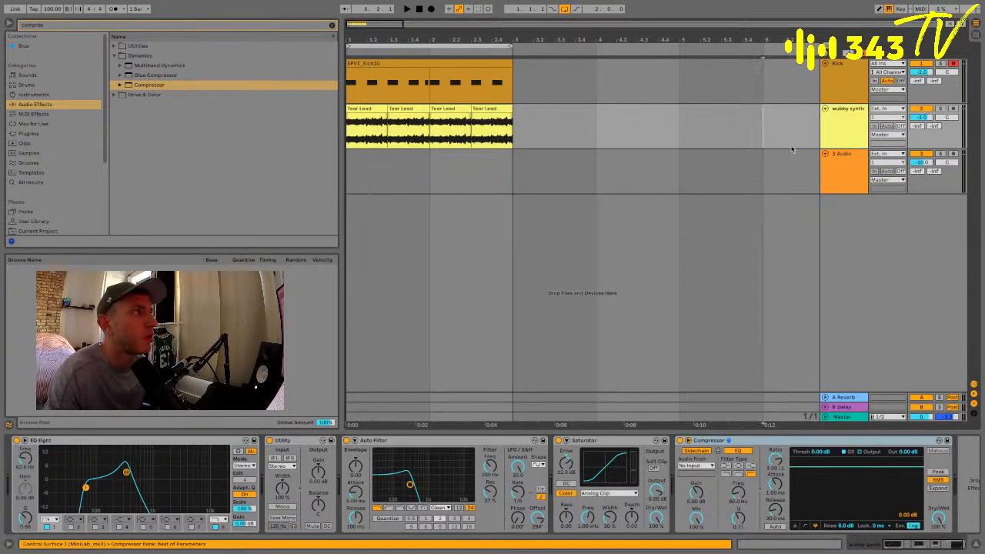
left_click(837, 164)
key("Delete")
Set the wubby synth Compressor's sidechain input to Kick and lower its threshold to about -37.6 dB
left_click(852, 90)
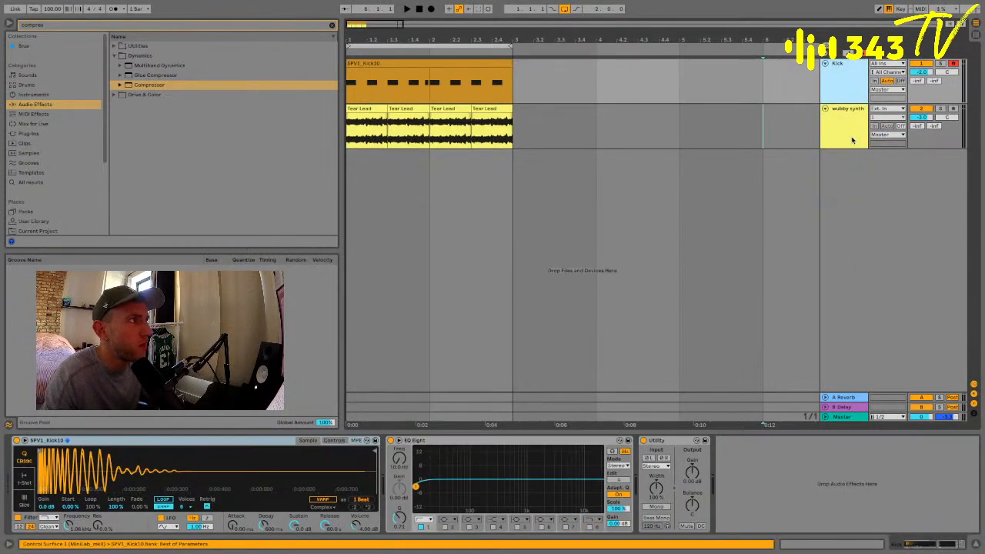
left_click(853, 142)
left_click(696, 451)
left_click(697, 467)
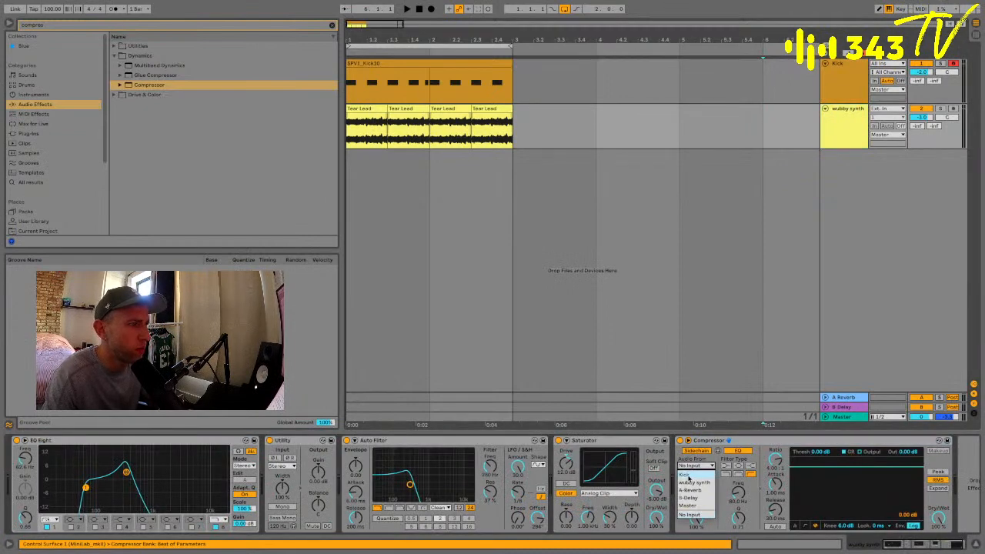
left_click(685, 474)
left_click(805, 525)
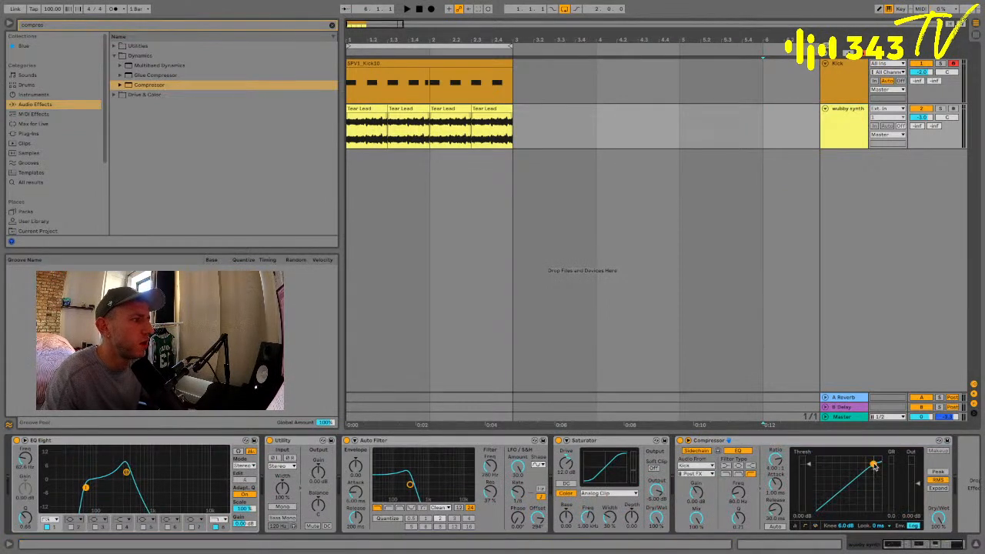
left_click_drag(874, 465, 822, 509)
Play the loop and fine-tune the Compressor's threshold and sidechain filter frequency on the wubby synth track
left_click(453, 64)
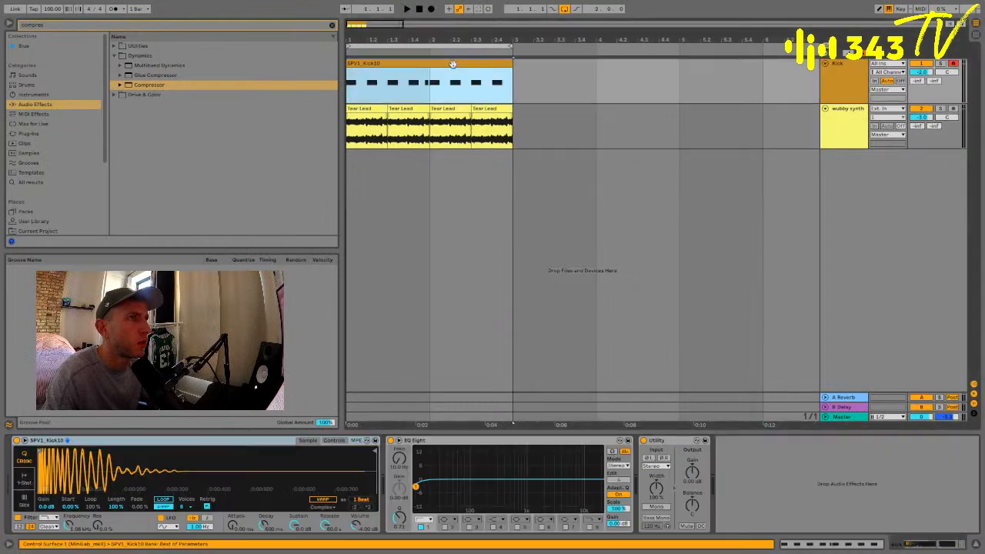
key("space")
left_click(844, 117)
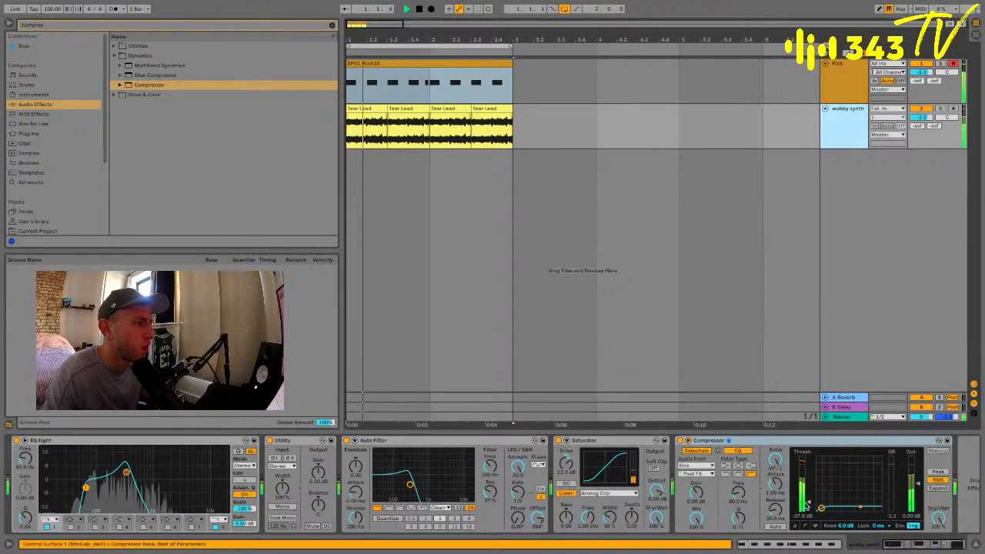
left_click(807, 505)
left_click_drag(738, 494, 737, 461)
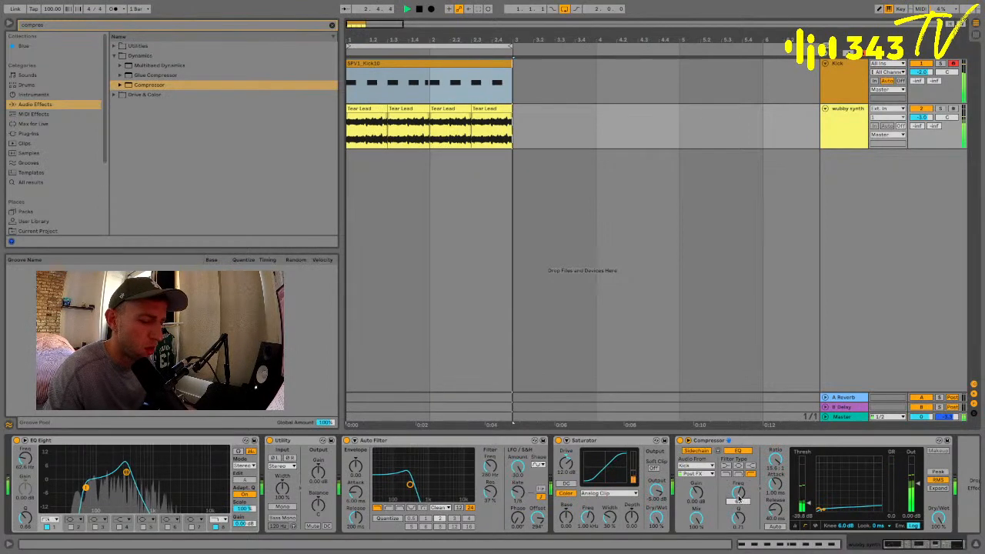
Add a new MIDI track below the wubby synth track
left_click(846, 123)
key("ctrl+shift+t")
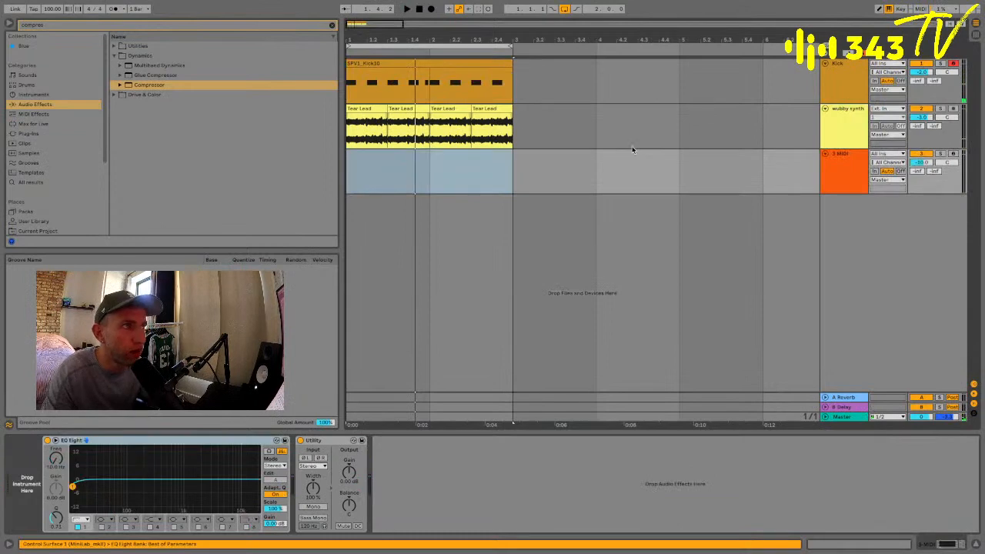
Start saving the Live set and create a "November 2021" folder inside 2021 Sessions as its location
key("super+s")
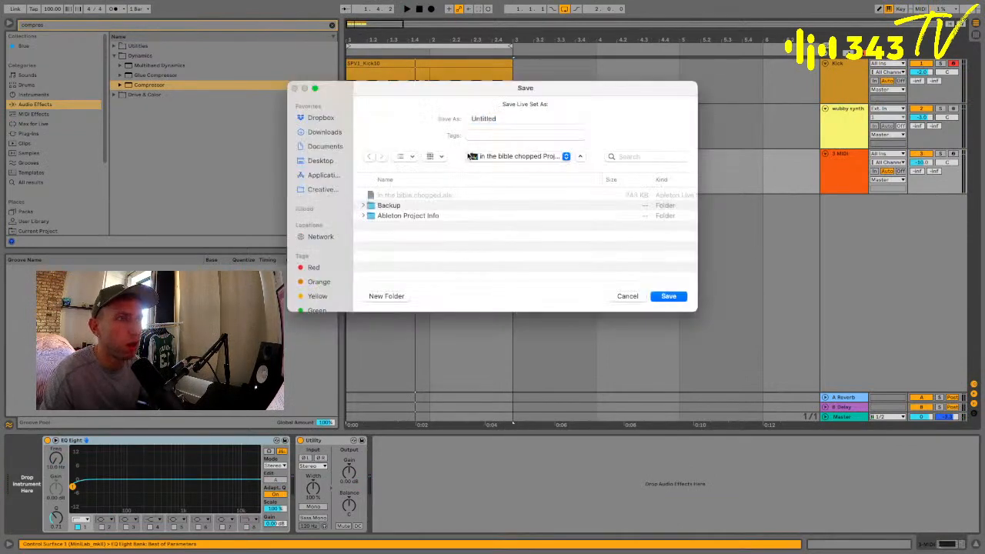
left_click(500, 156)
left_click(499, 169)
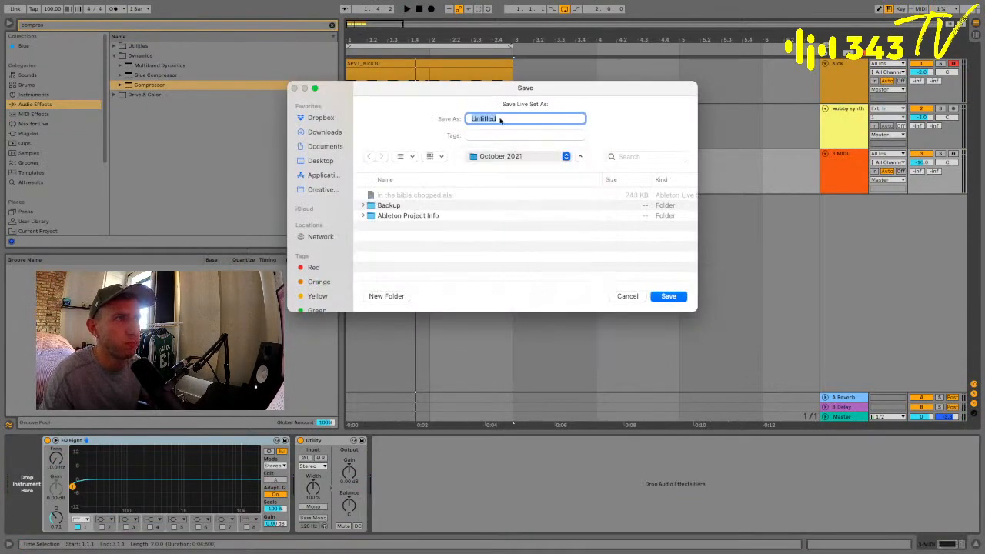
left_click(495, 157)
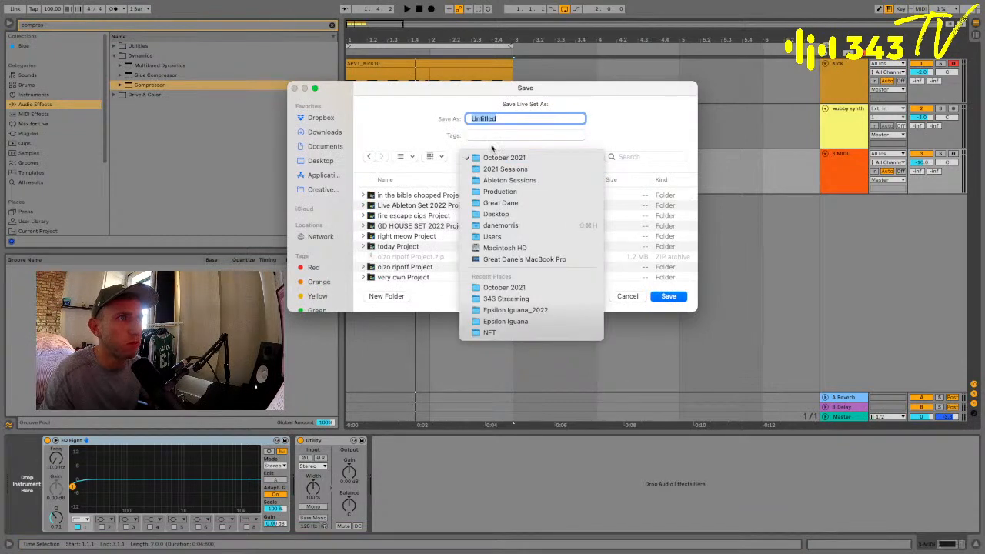
left_click(495, 168)
left_click(386, 296)
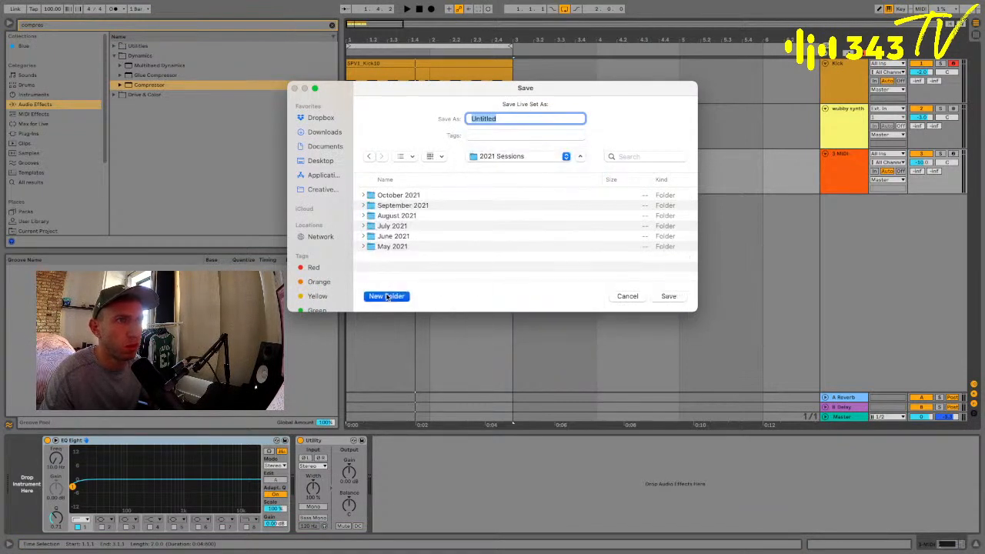
type("November 2021")
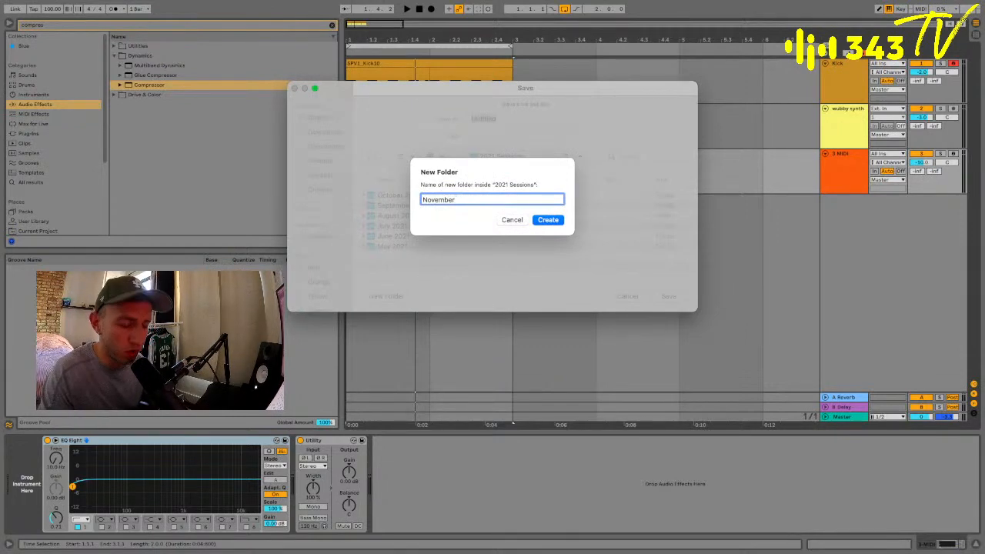
left_click(546, 222)
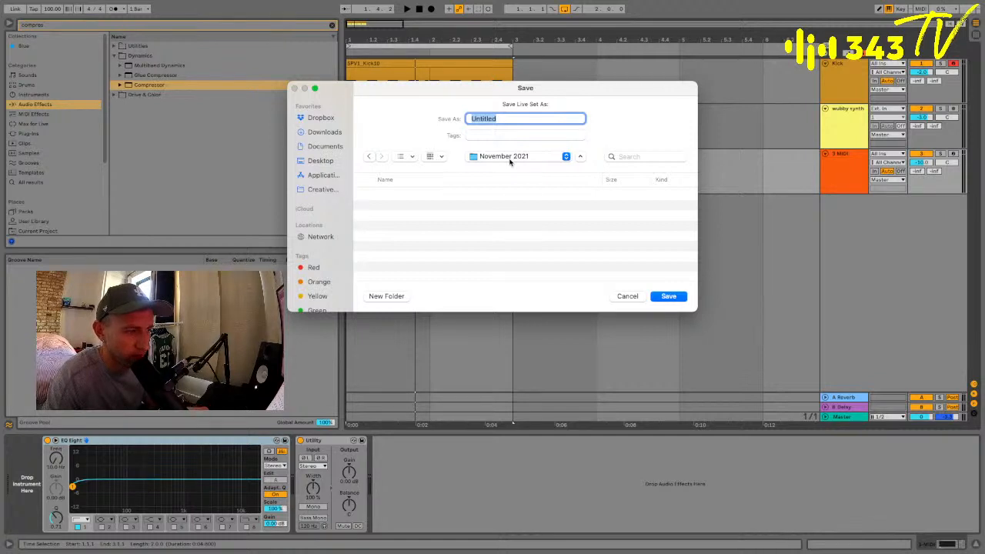
Name the Live set "wind down time" and save it in the November 2021 folder
type("w")
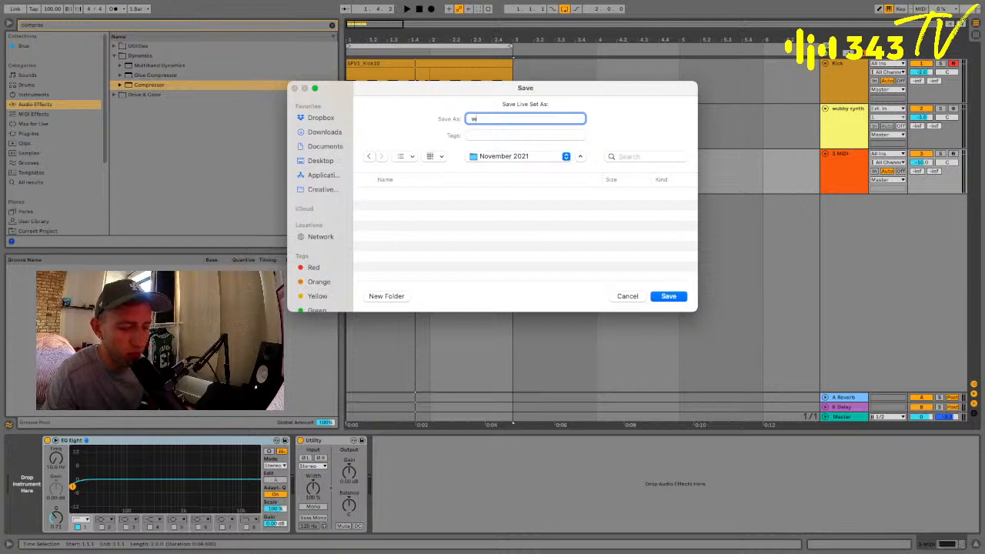
type("inds down")
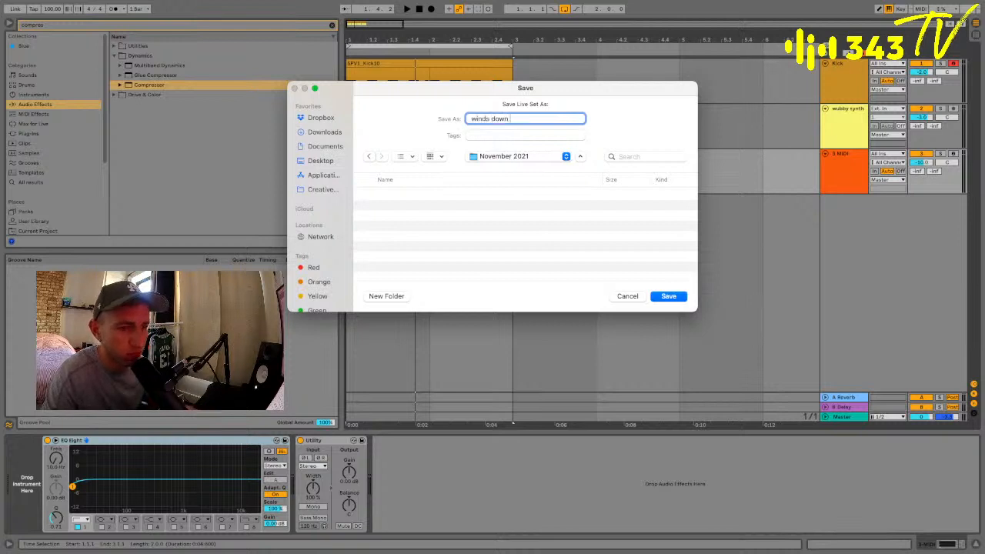
type("time")
left_click(487, 118)
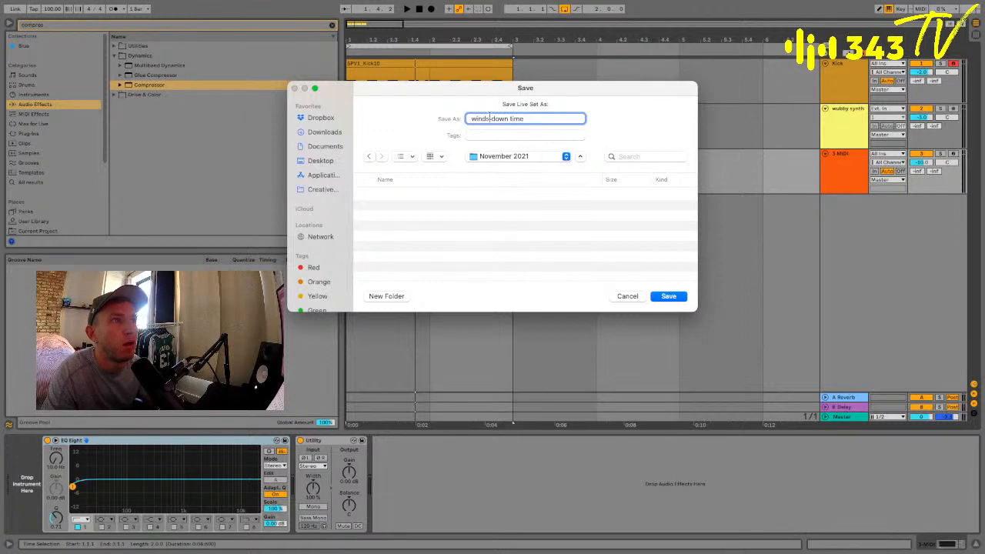
key("BackSpace")
left_click(670, 299)
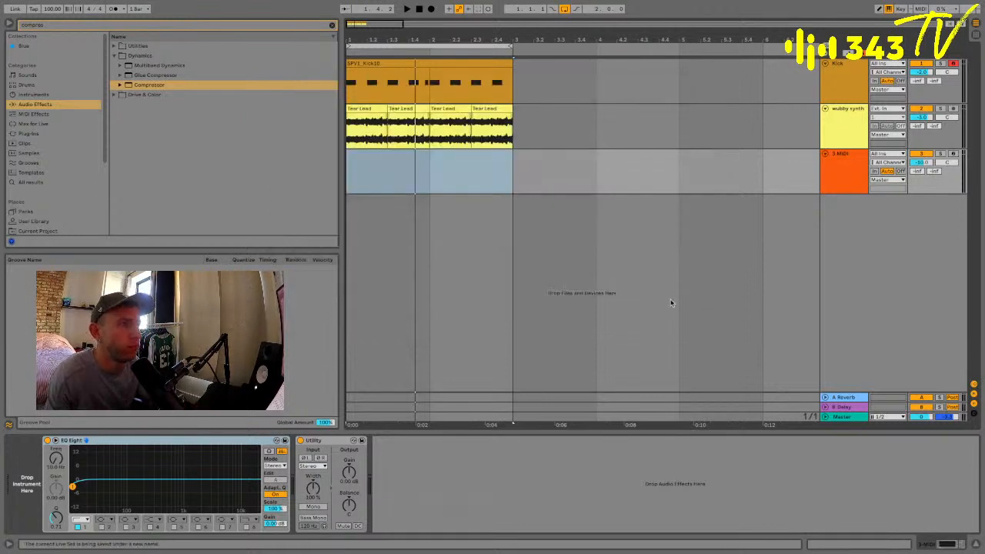
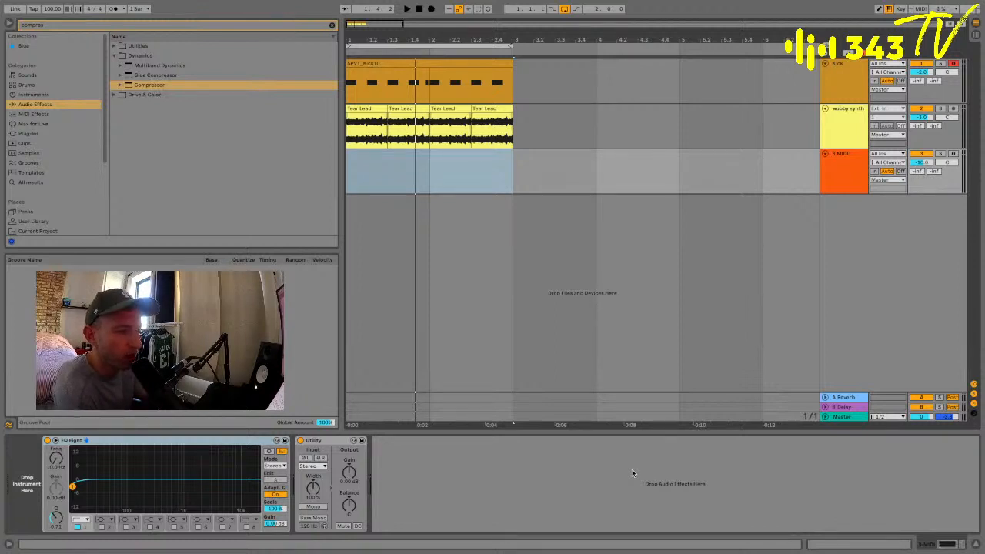
left_click(854, 139)
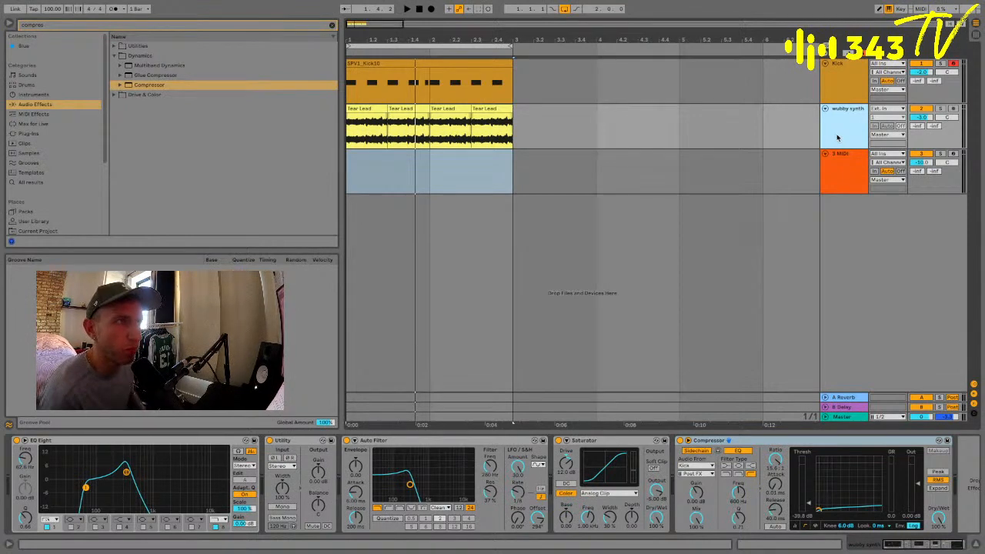
left_click(839, 166)
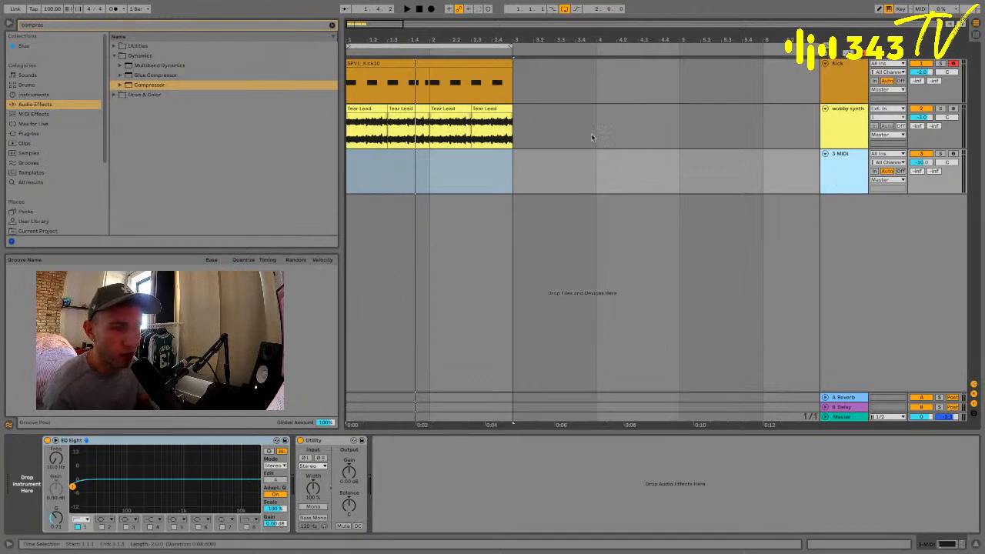
scroll(351, 77, "right", 5)
scroll(564, 134, "left", 5)
left_click(365, 163)
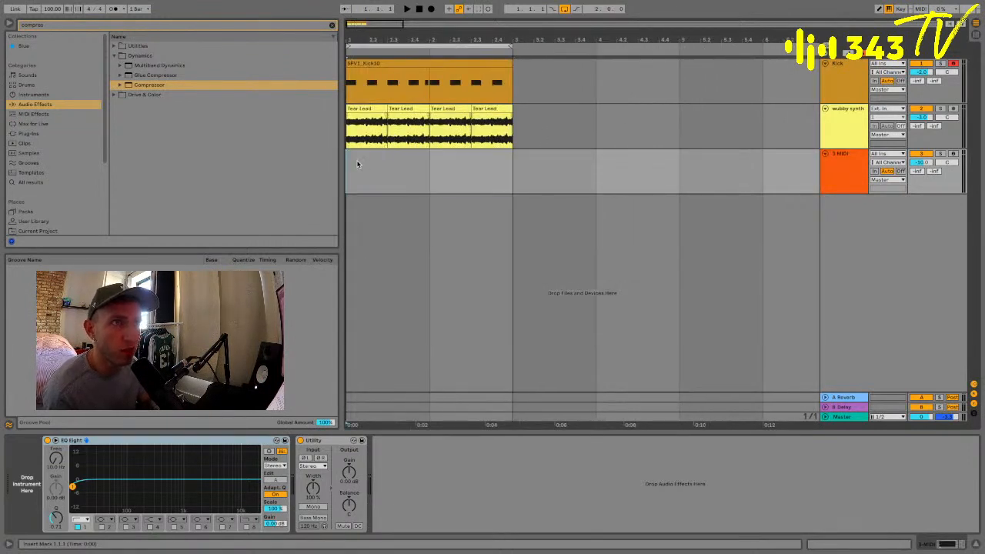
left_click(838, 167)
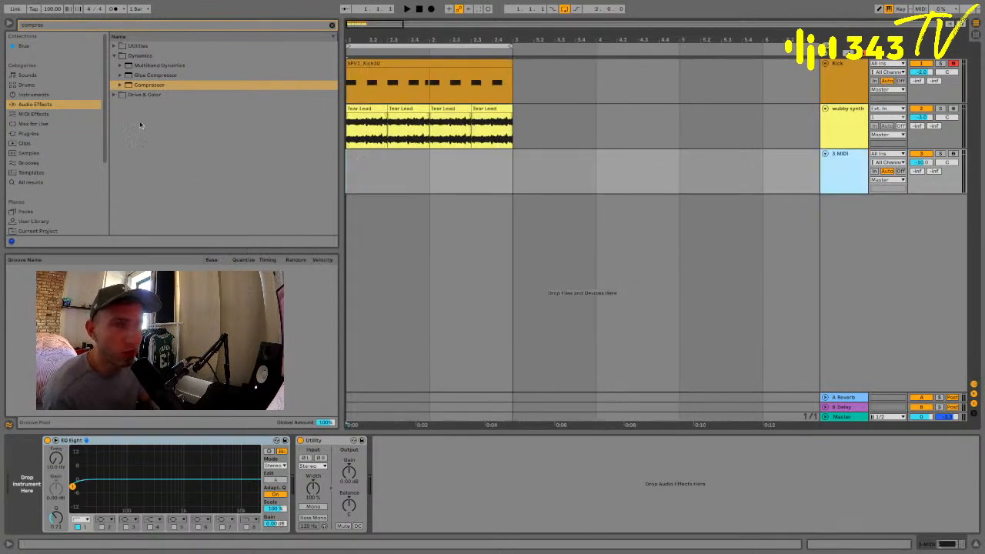
Search all library results for "perc" and place the wr_perc_chime.wav sample at bar 1 on a new audio track
left_click(51, 24)
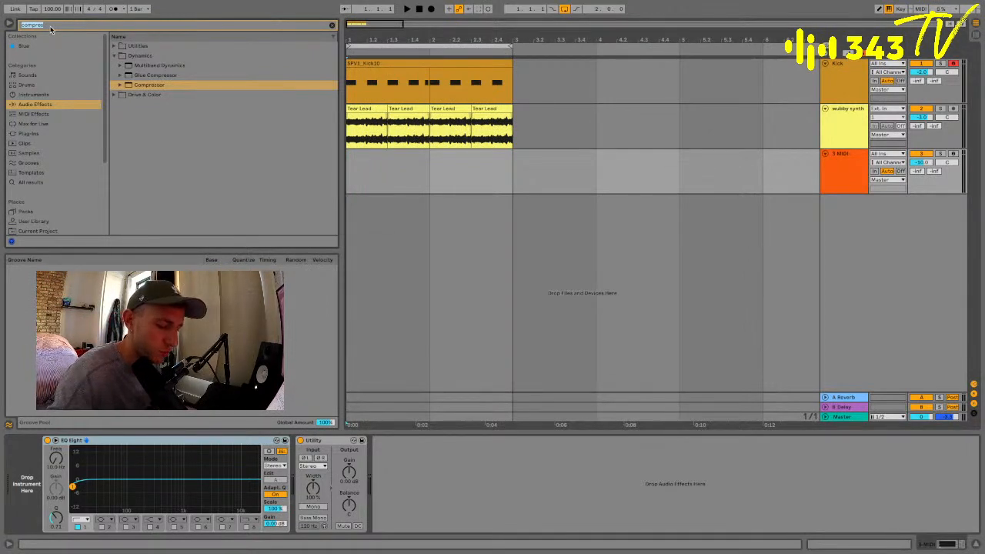
type("verb")
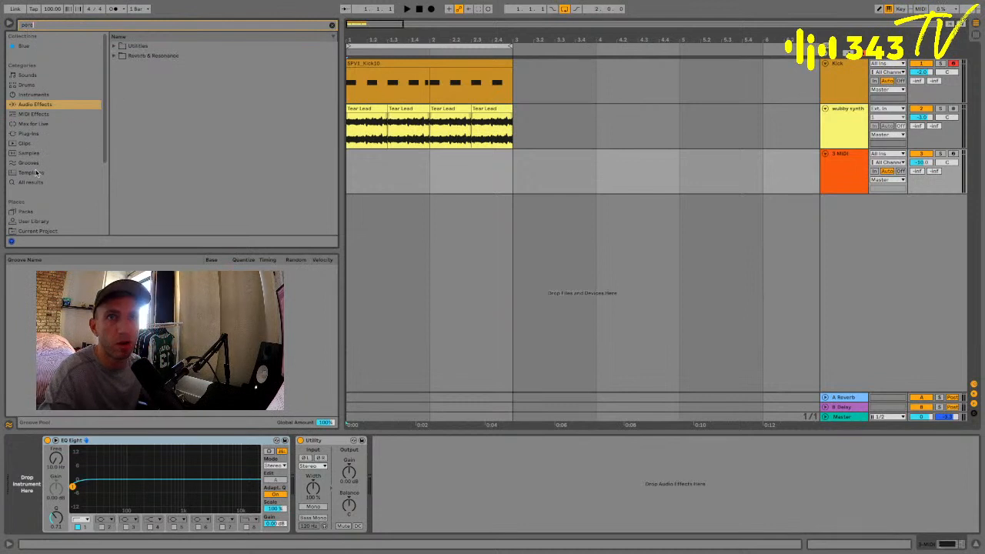
left_click(31, 182)
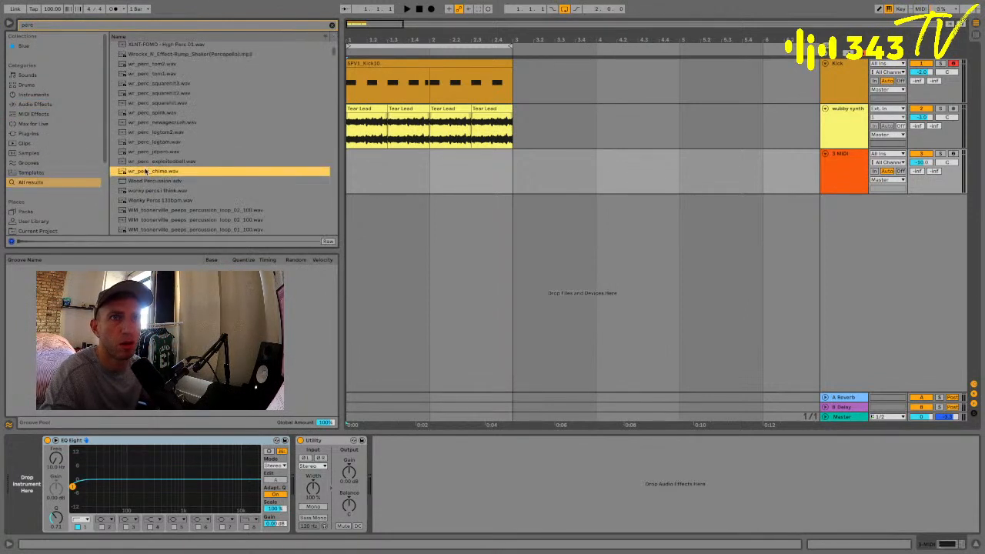
left_click(152, 220)
left_click_drag(142, 172, 478, 171)
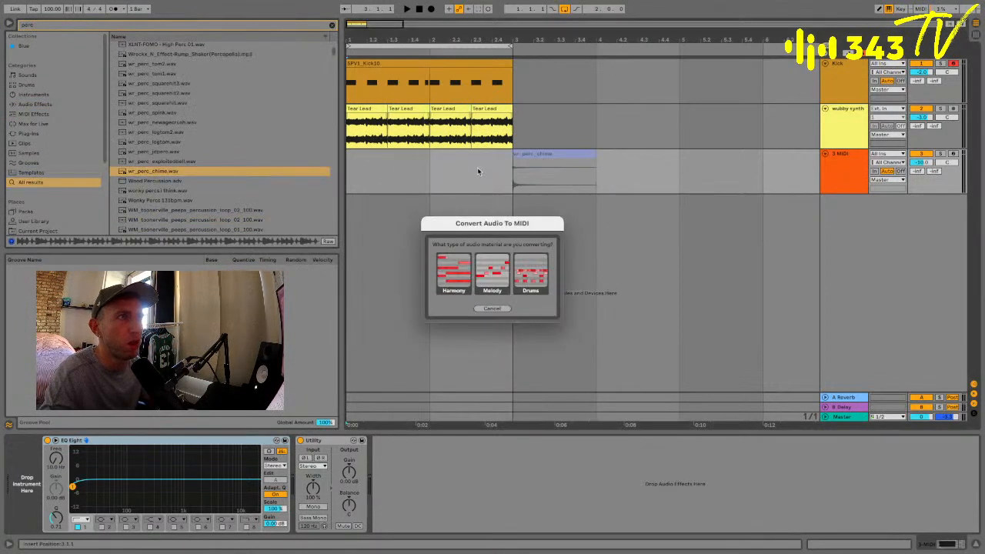
left_click(491, 308)
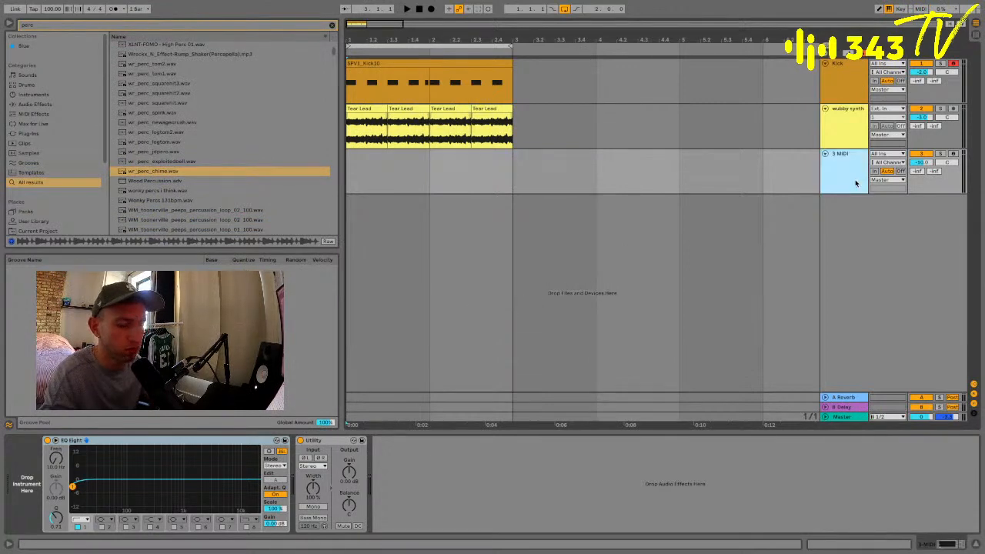
key("ctrl+t")
left_click_drag(146, 171, 352, 227)
Audition more percussion samples from the "perc" search results, including the WM, SWUM and PMBR percussion files
left_click(183, 171)
scroll(183, 195, "down", 10)
left_click(181, 196)
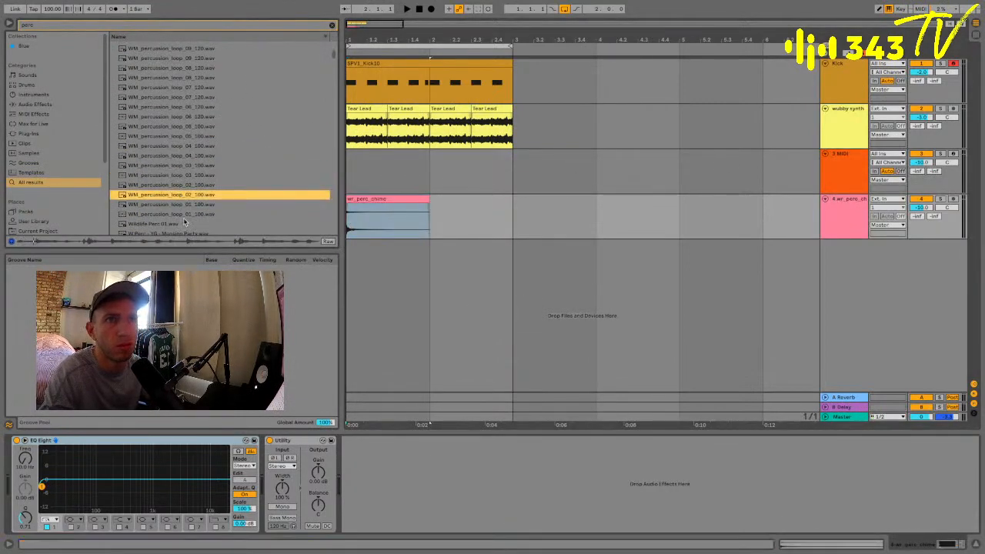
left_click(183, 216)
scroll(183, 220, "down", 10)
scroll(183, 221, "down", 5)
left_click(184, 220)
left_click(170, 189)
scroll(169, 189, "down", 10)
left_click(169, 190)
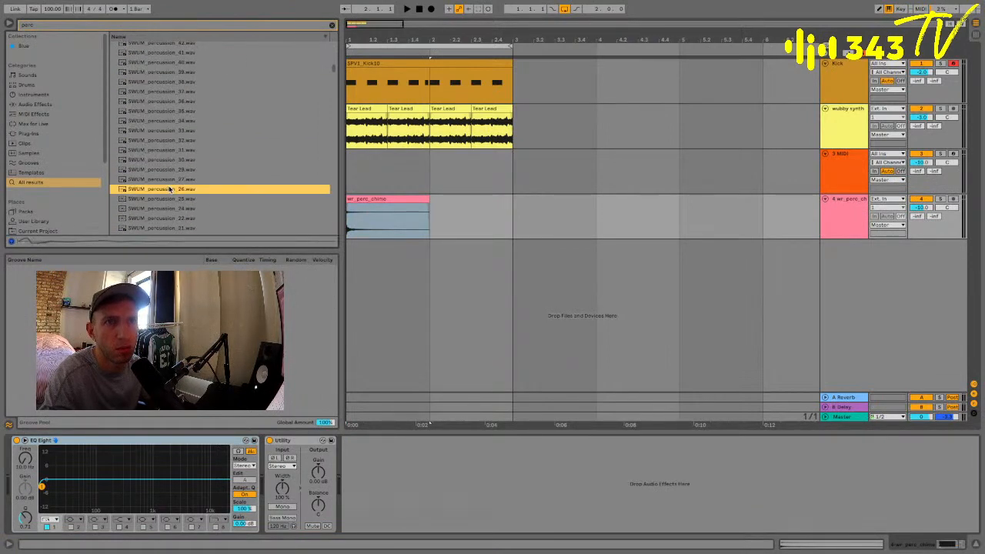
left_click(165, 133)
scroll(166, 132, "up", 10)
left_click(166, 131)
Search the library for "808 tom", audition the samples, and load Tom 808 Hi.aif onto the empty MIDI track
left_click(110, 23)
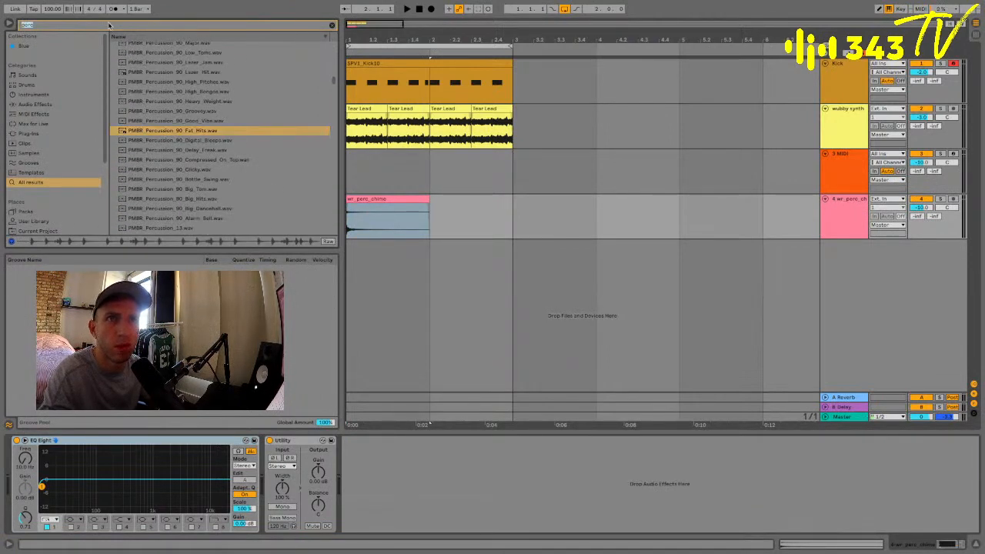
type("808 tom")
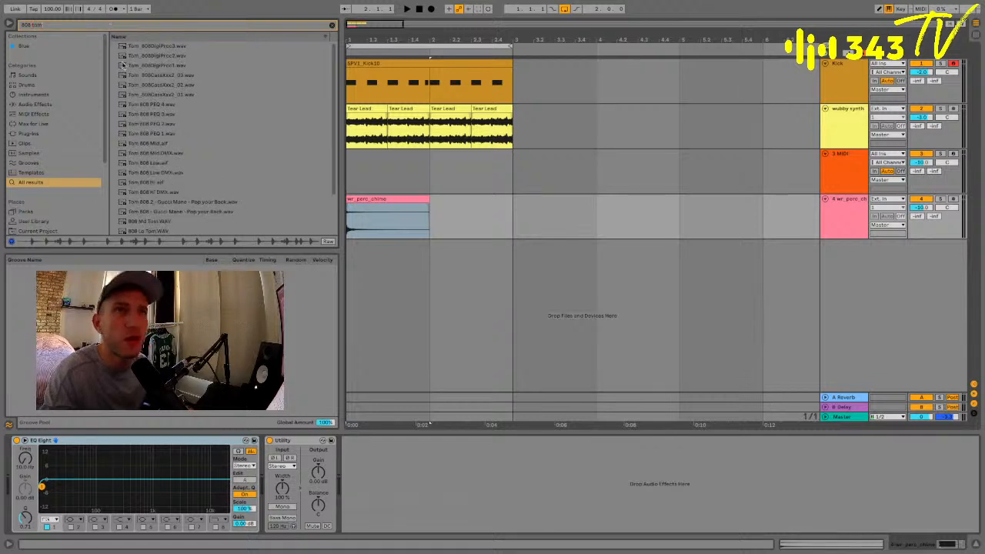
left_click(153, 123)
left_click(157, 182)
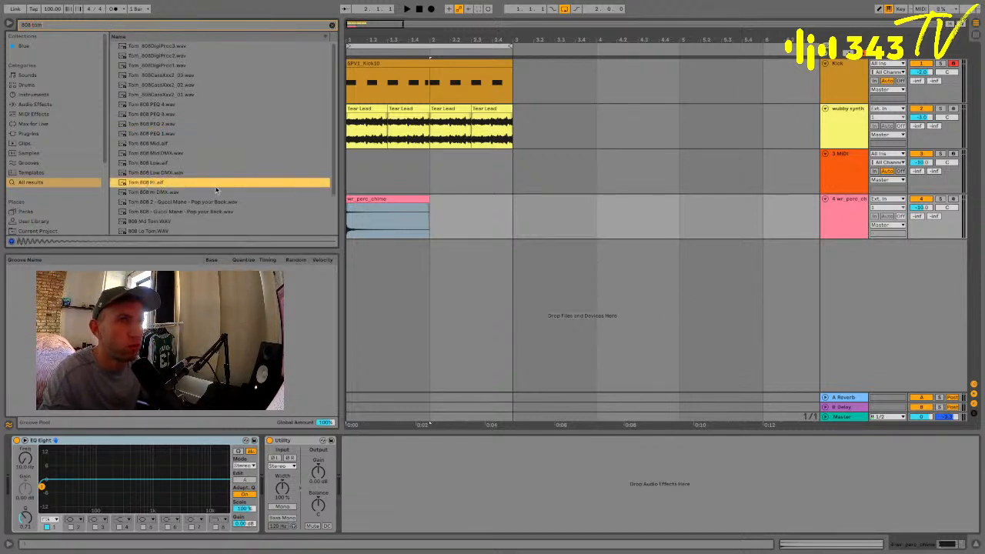
left_click(854, 220)
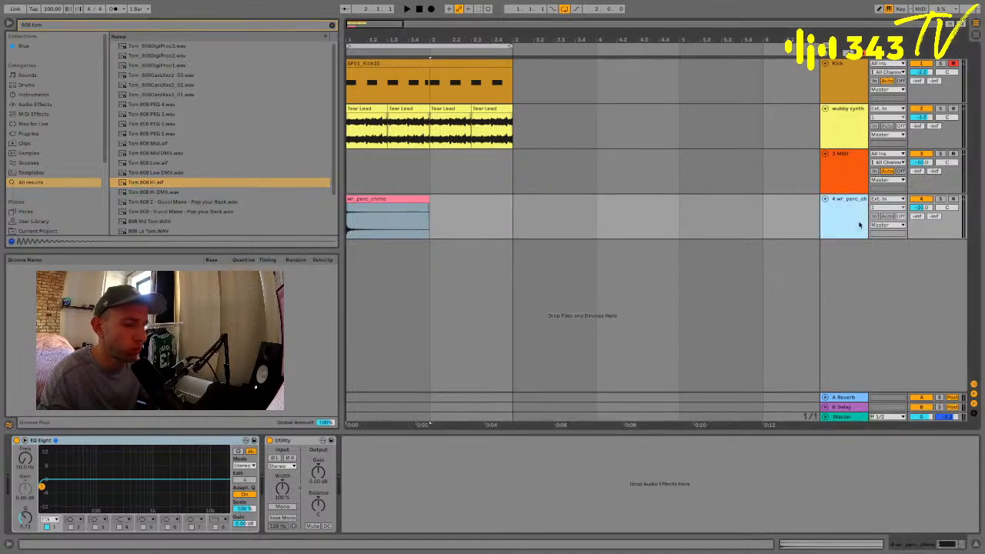
left_click(817, 184)
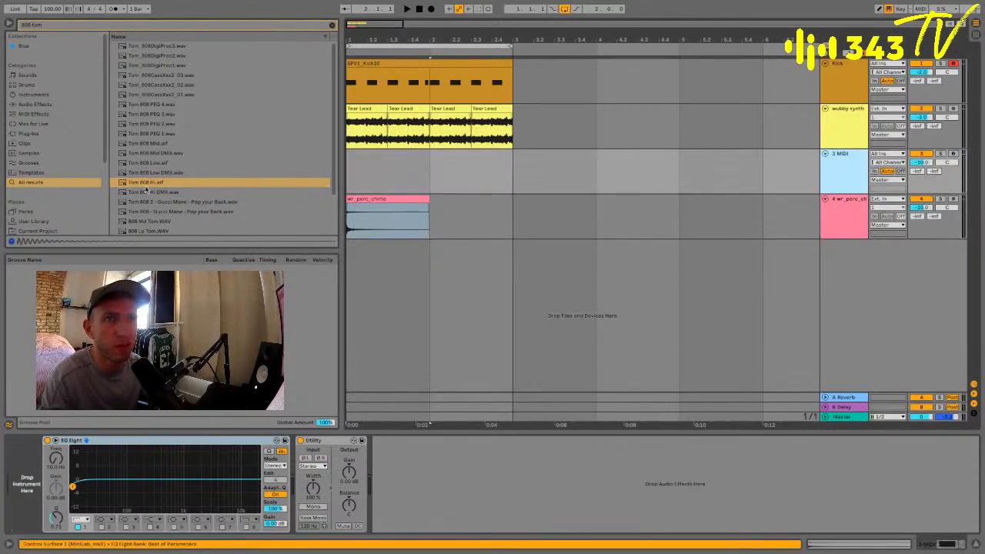
double_click(197, 181)
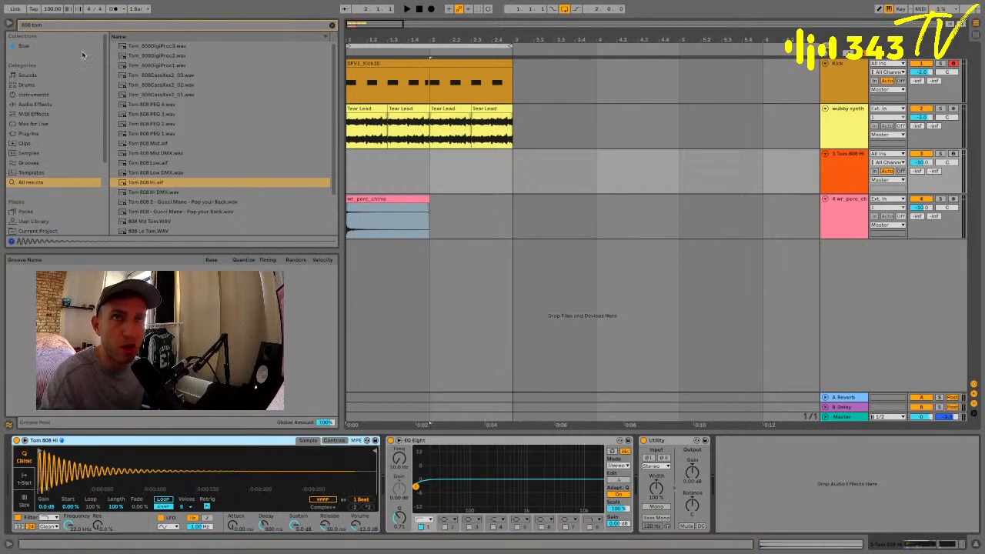
Search the MIDI effects for "arpe" and add an Arpeggiator to the Tom 808 Hi track
left_click(53, 25)
type("arpge")
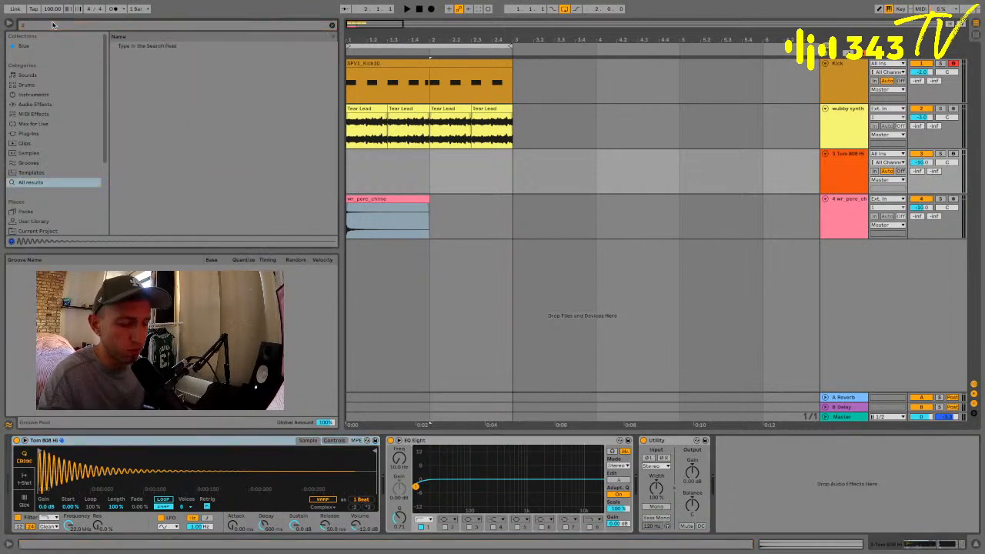
key("BackSpace")
key("BackSpace")
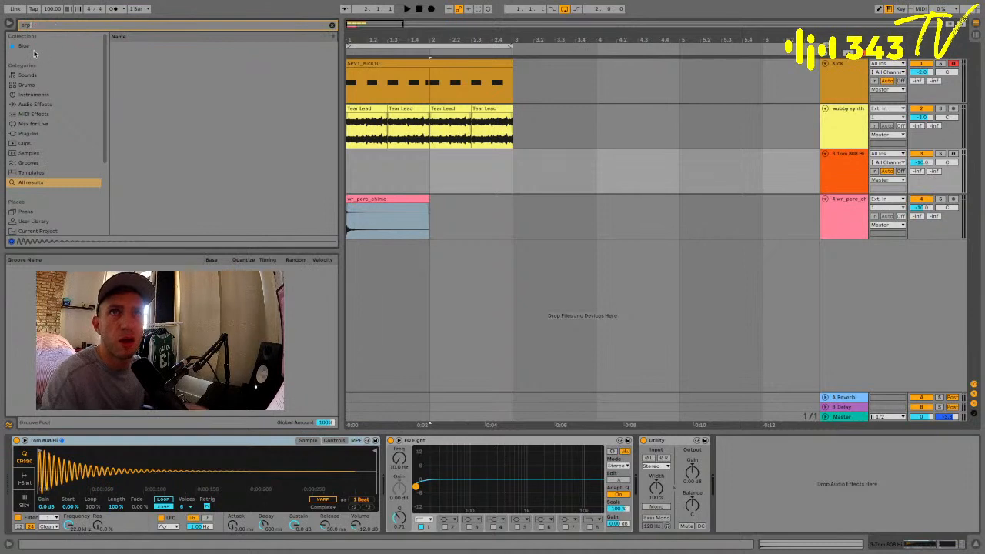
type("e")
left_click(32, 114)
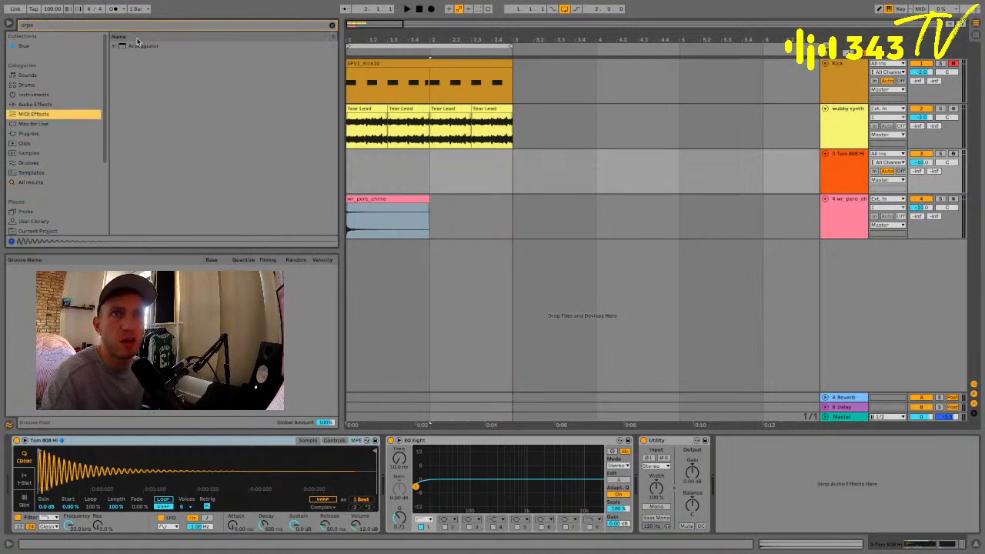
double_click(139, 46)
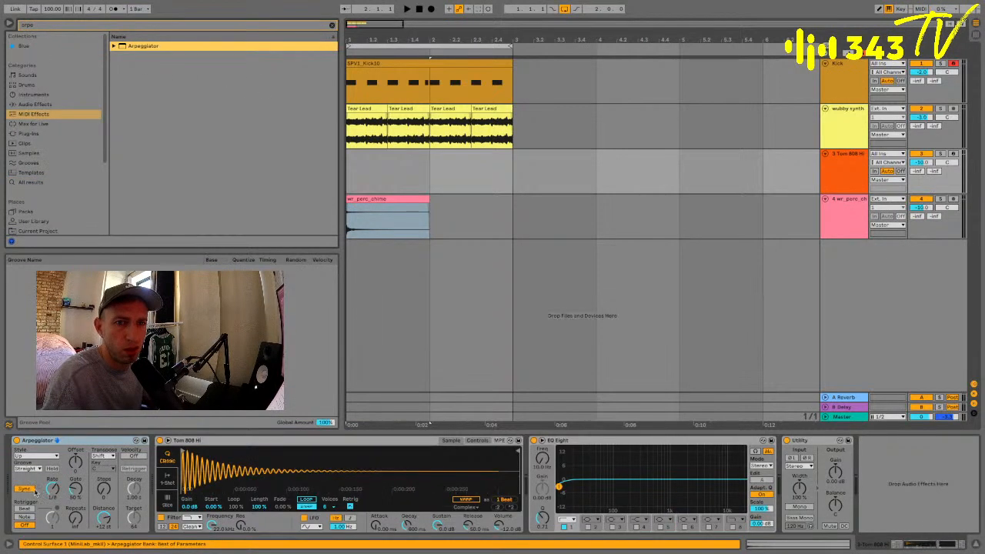
Arm the Tom 808 Hi track and switch the Arpeggiator's rate to Free at about 190 ms
left_click(24, 488)
left_click(33, 490)
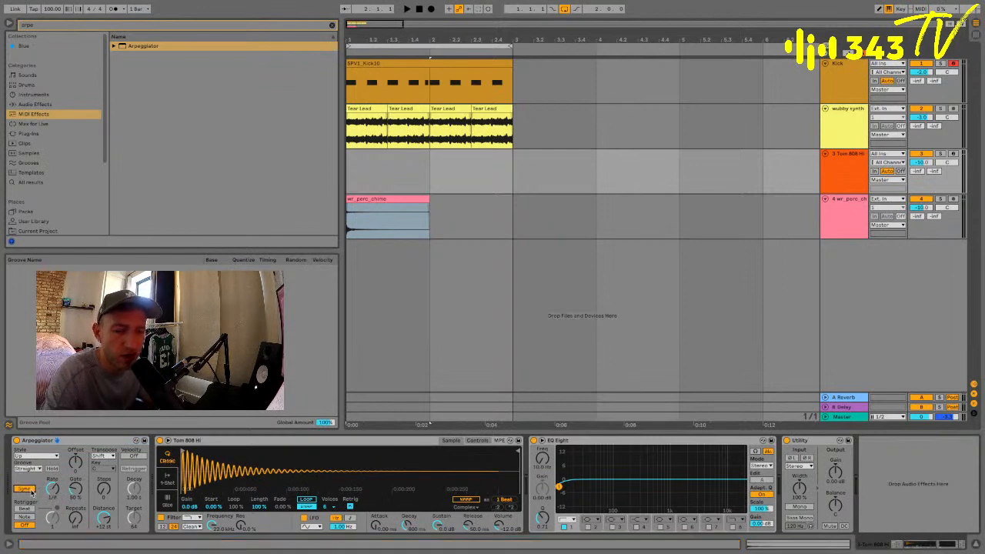
left_click(31, 490)
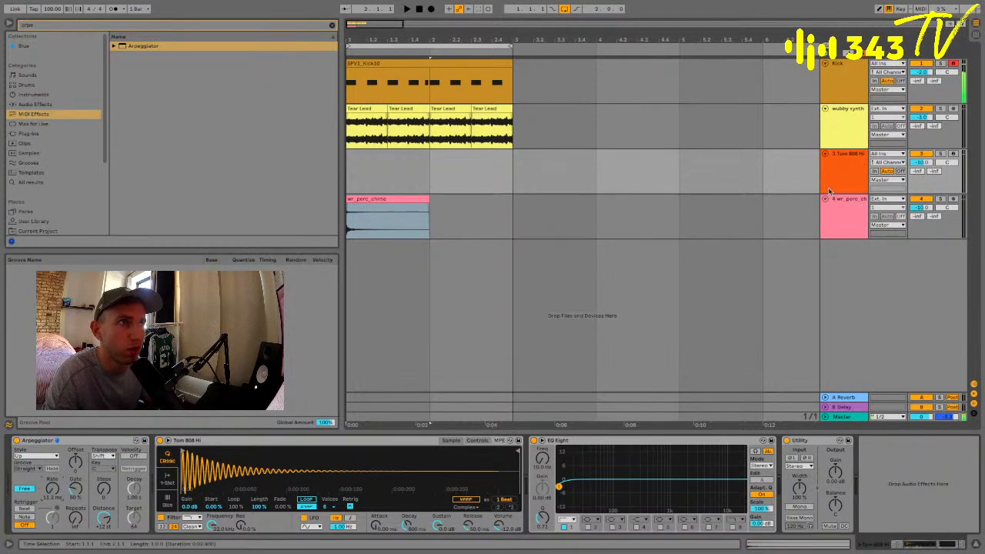
left_click(560, 176)
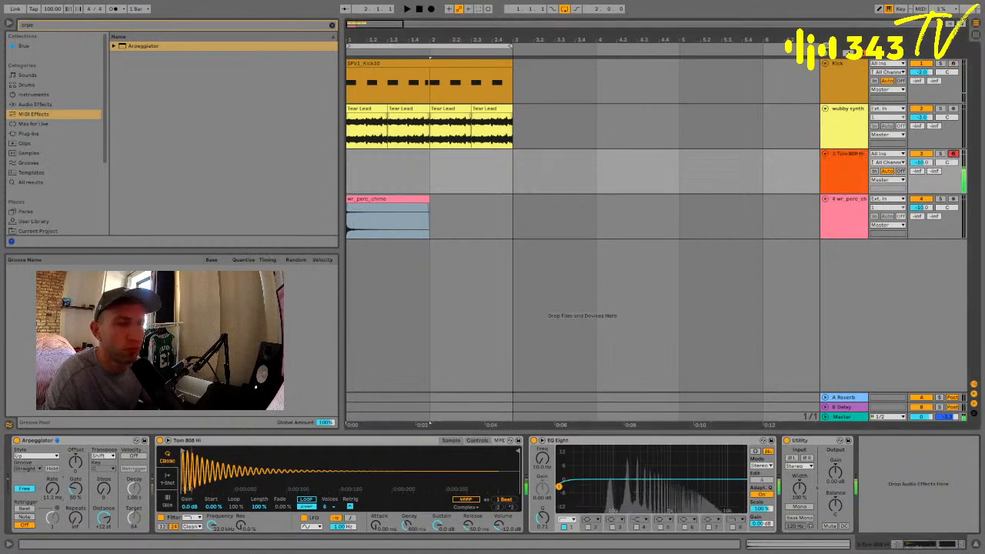
mouse_move(57, 481)
left_mouse_down()
mouse_move(54, 464)
mouse_move(54, 524)
mouse_move(53, 479)
left_mouse_up()
key("x")
key("space")
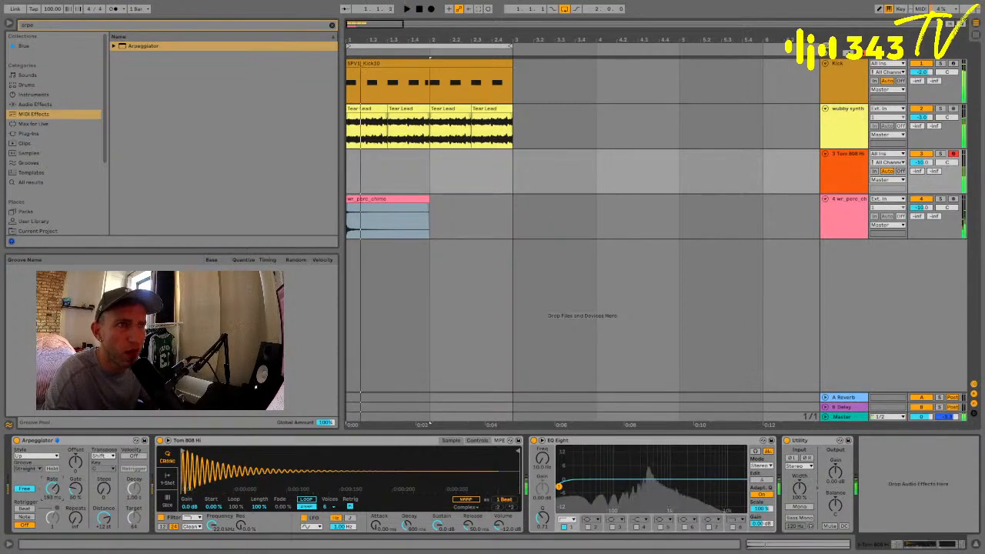
Record a sustained C4 note on the Tom 808 Hi track across the two-bar loop, starting from bar 1
left_click(353, 170)
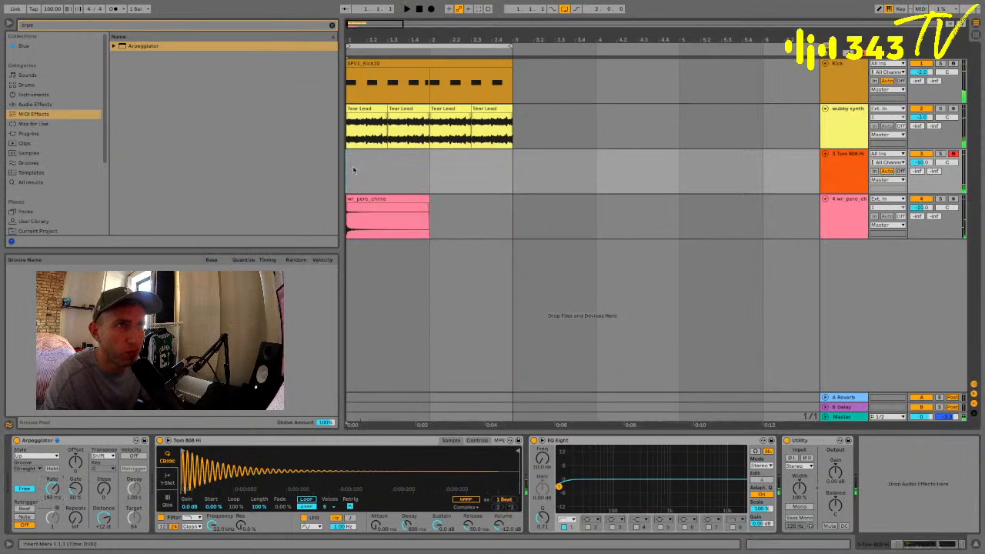
left_click(431, 9)
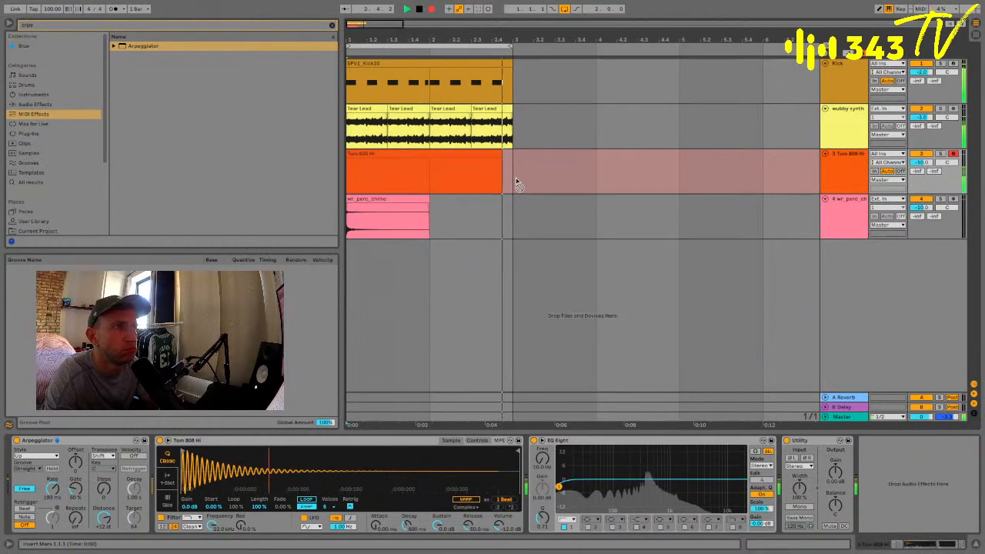
key("space")
Extend the start of the recorded Tom 808 Hi clip back to 1.1.1, check its notes, and play the loop
left_click(492, 154)
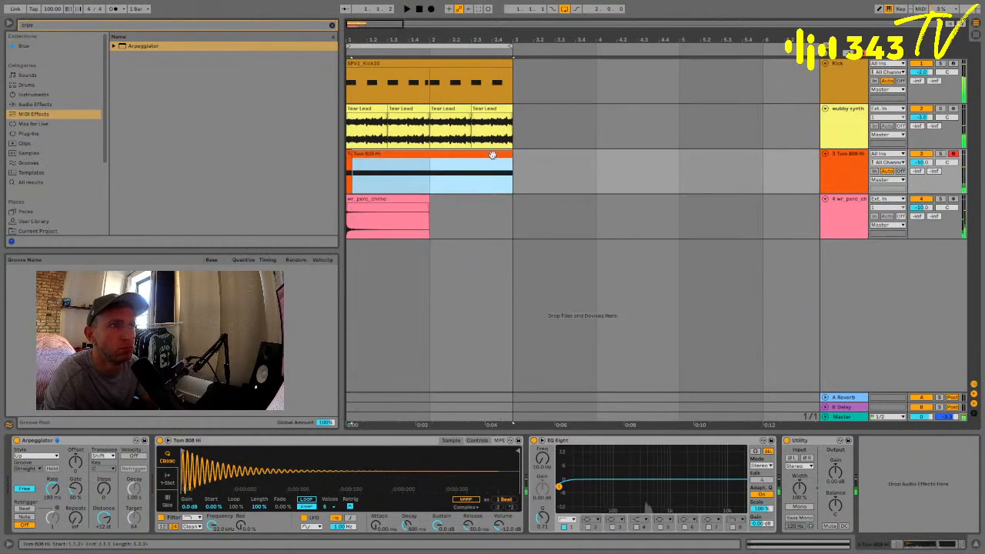
left_click_drag(353, 154, 346, 154)
double_click(359, 154)
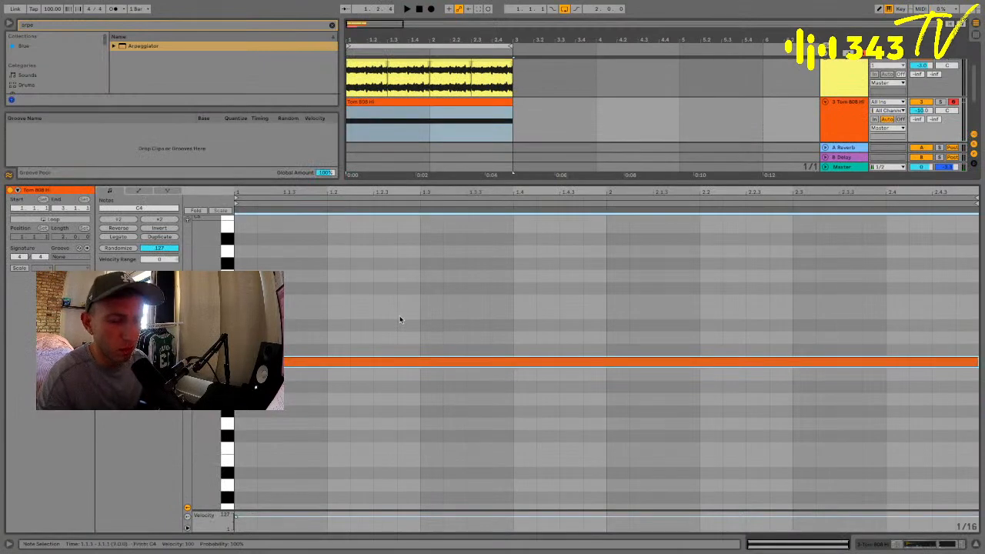
key("space")
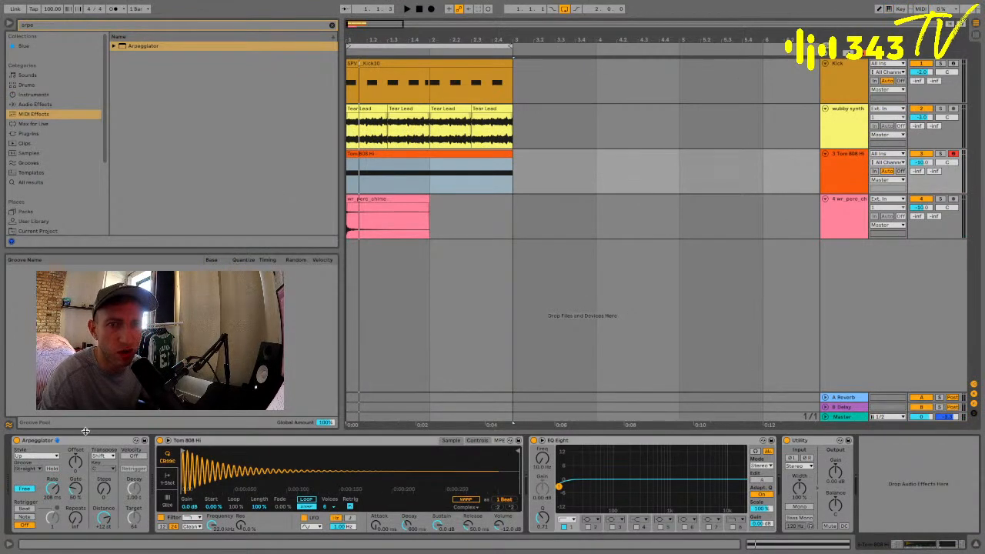
Show the automation and draw an Arpeggiator Free Rate ramp on the Tom 808 Hi track, rising from bar 1 to bar 2, and play it
key("a")
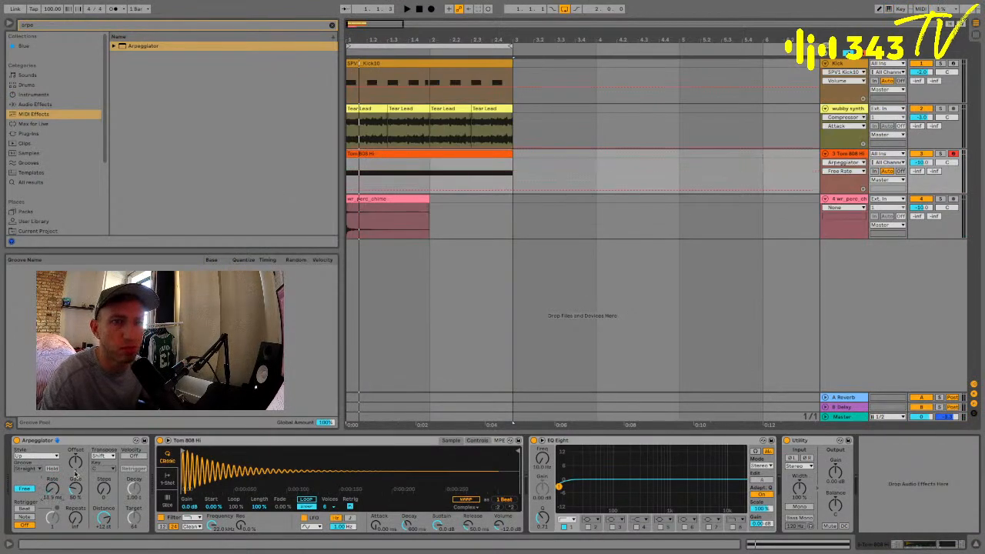
left_click(348, 190)
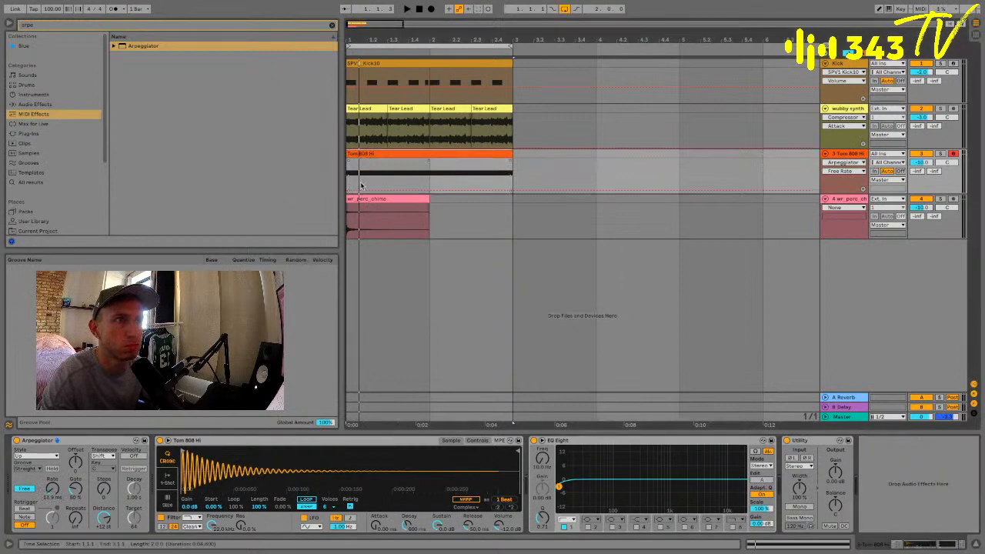
left_click(349, 189)
left_click_drag(427, 191, 429, 160)
key("space")
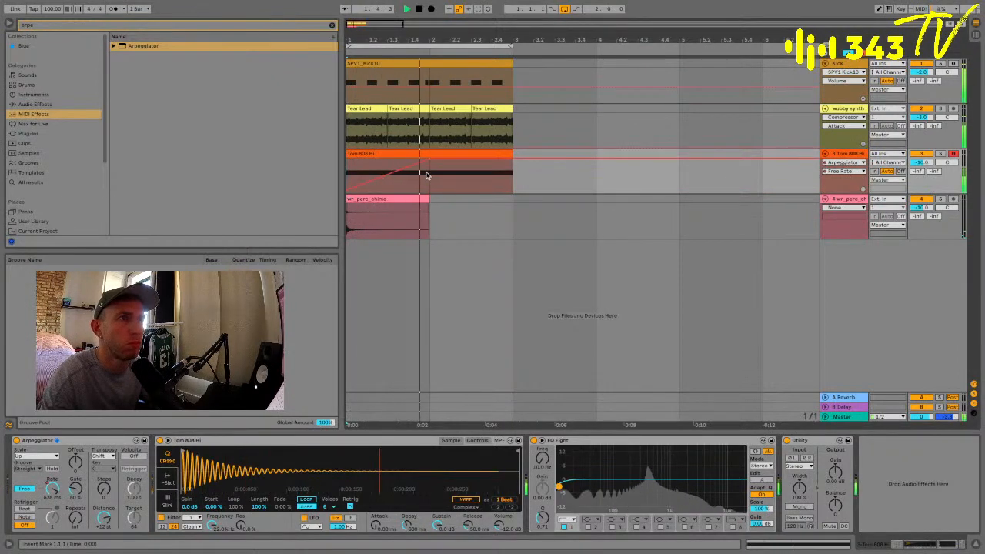
Lower the Free Rate peak at bar 2 to about 238 ms, drop the automation near its minimum at bar 3, and curve the ramps
left_click_drag(429, 159, 431, 172)
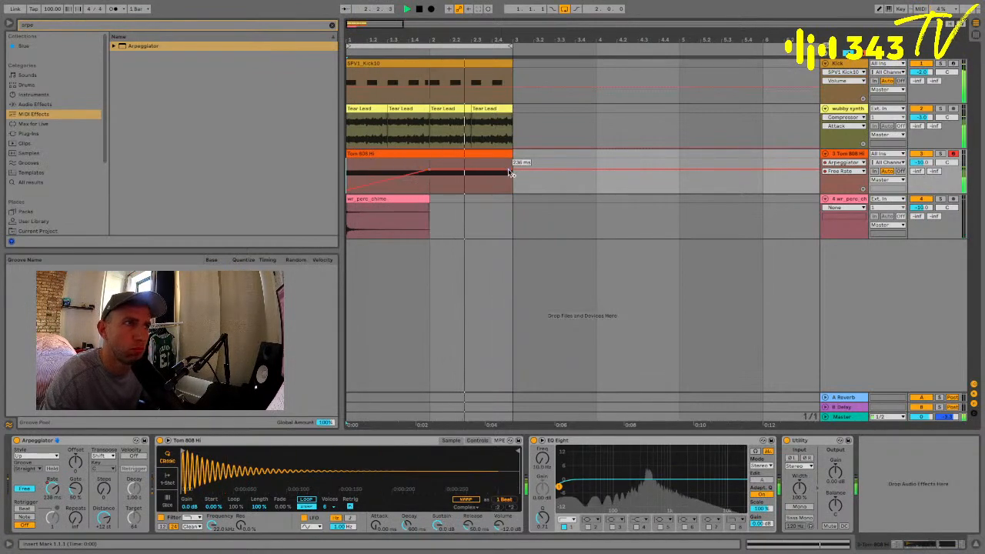
left_click_drag(512, 169, 514, 186)
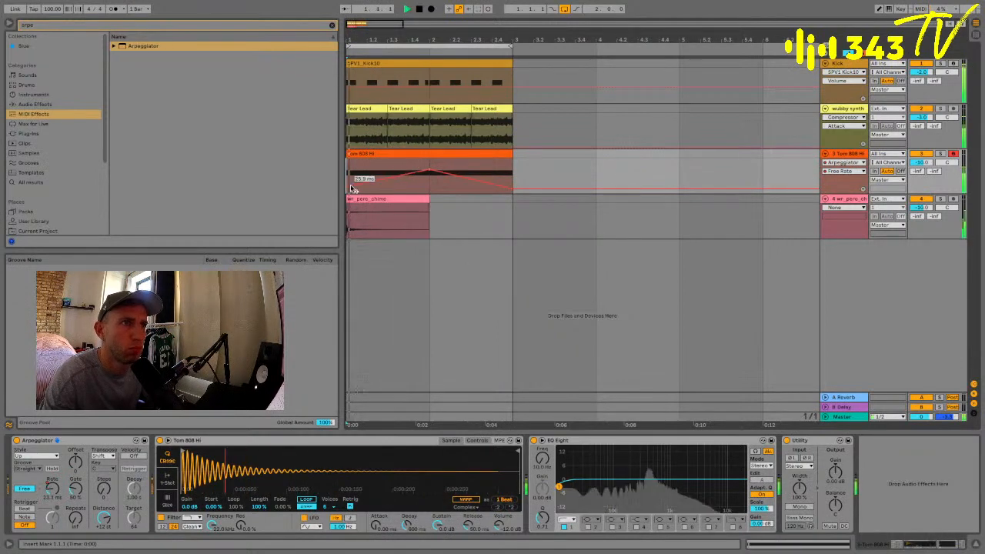
left_click_drag(465, 177, 465, 171)
Duplicate the time of the two-bar Tom 808 Hi clip four times across all tracks
left_click(488, 152)
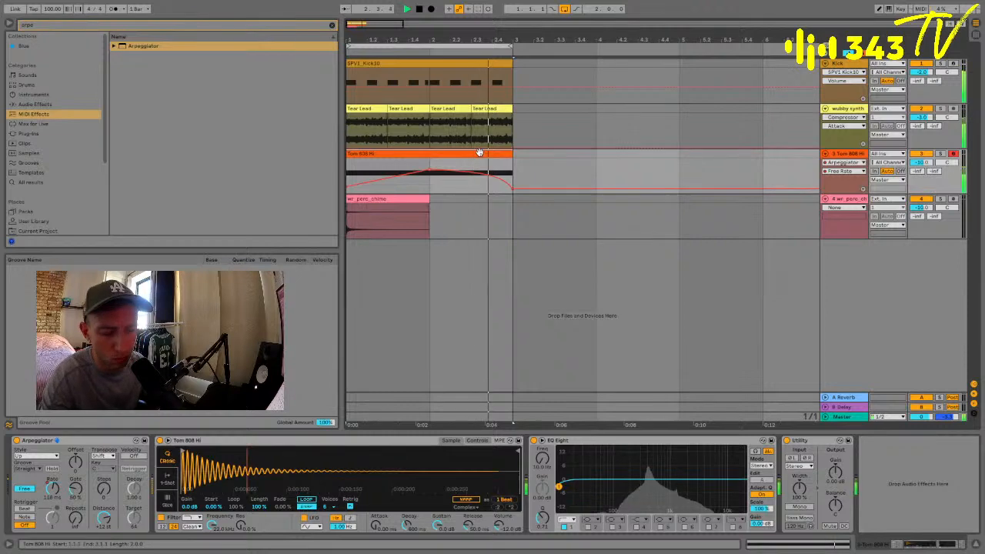
key("ctrl+shift+d")
key("ctrl+shift+d")
key("ctrl+shift+d")
key("ctrl+shift+d")
left_click_drag(491, 39, 404, 39)
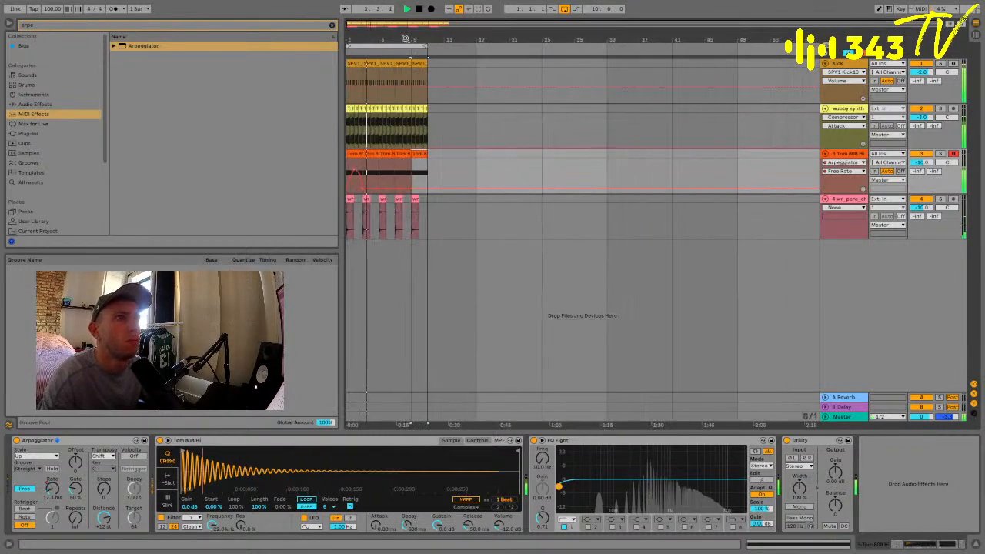
Copy the first clip's Free Rate automation curve across the repeated Tom 808 Hi clips up to bar 11, and start playback
left_click(351, 153)
key("space")
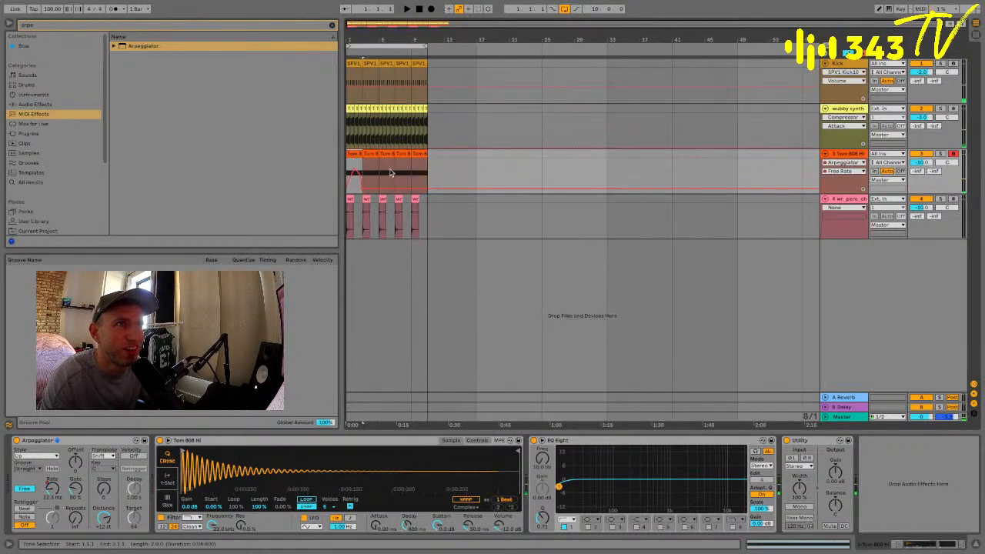
left_click(367, 167)
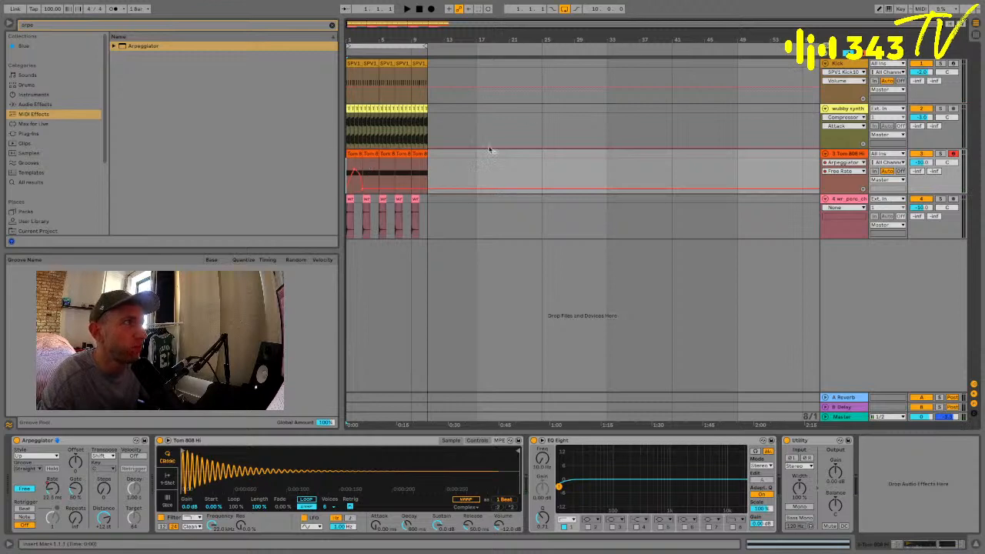
key("ctrl+1")
key("ctrl+1")
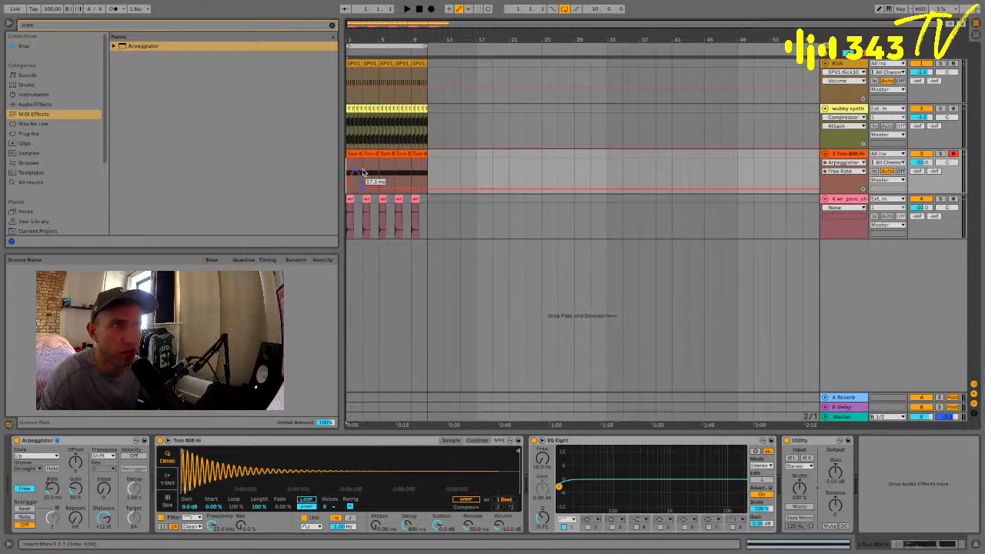
left_click_drag(363, 167, 333, 169)
key("space")
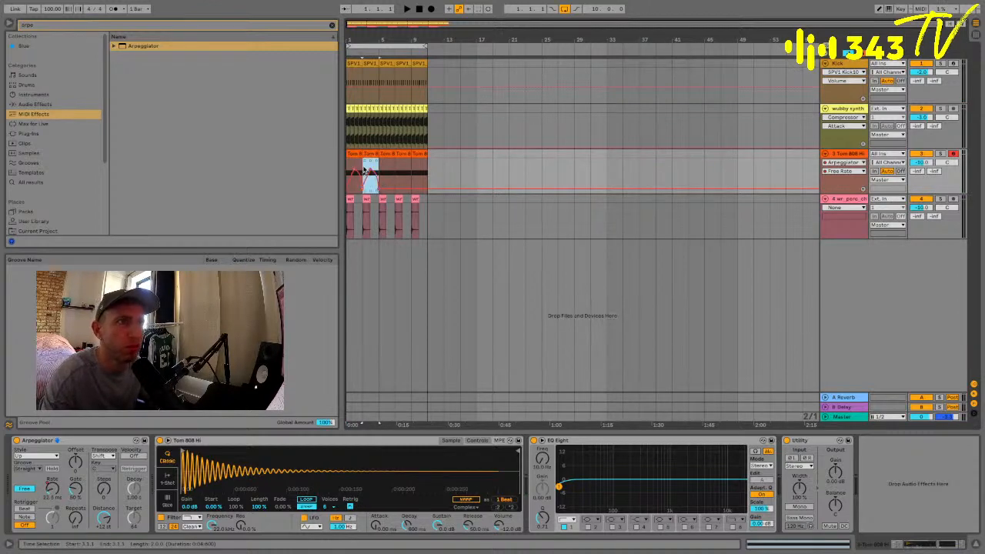
Fold all tracks, unfold only the Tom 808 Hi track to check its repeated rate automation, and hide the automation
left_click(824, 154, "alt")
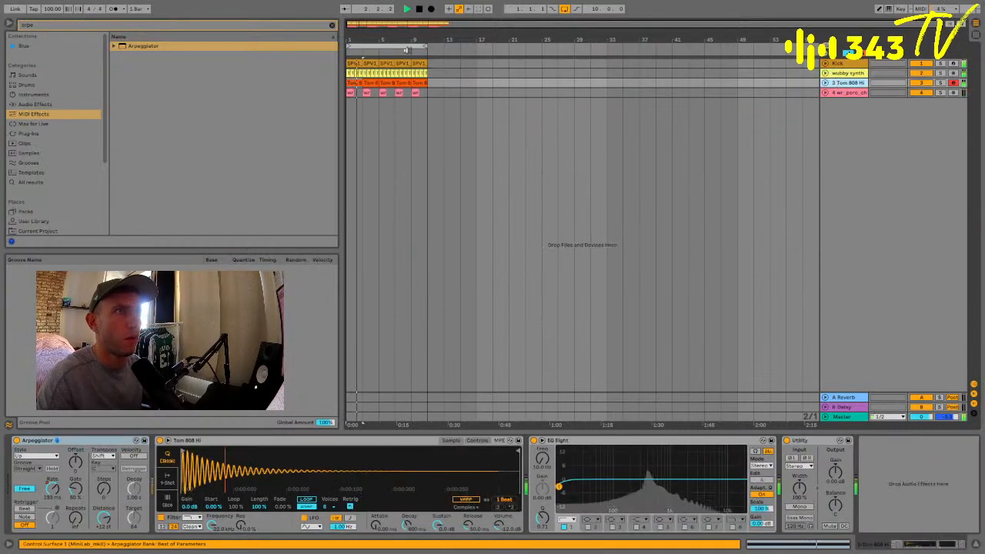
left_click(388, 46)
left_click_drag(377, 41, 384, 40)
left_click(825, 83)
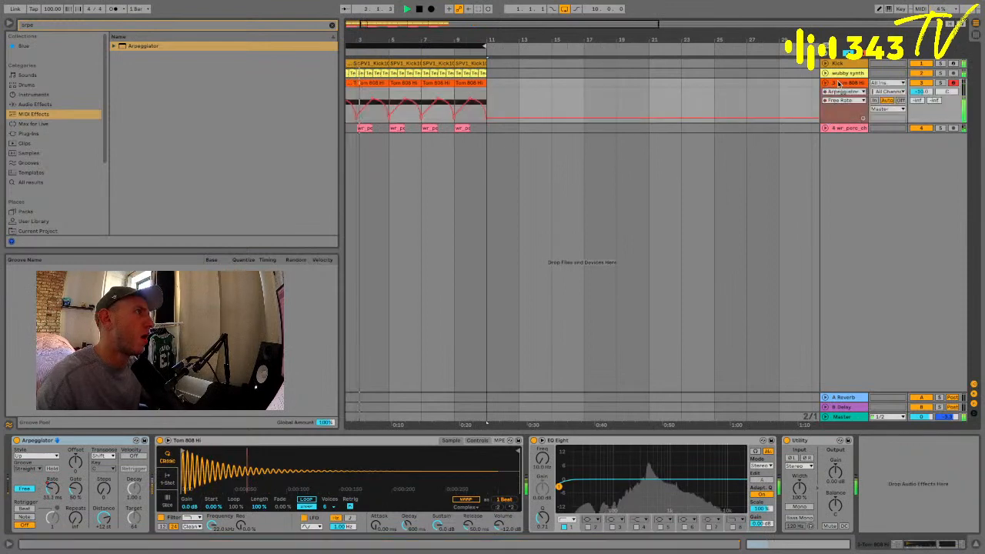
left_click(846, 83)
scroll(364, 127, "left", 1)
Deactivate the chime clip at bar 3 and duplicate the four-bar chime pattern twice from bar 5
left_click(386, 127)
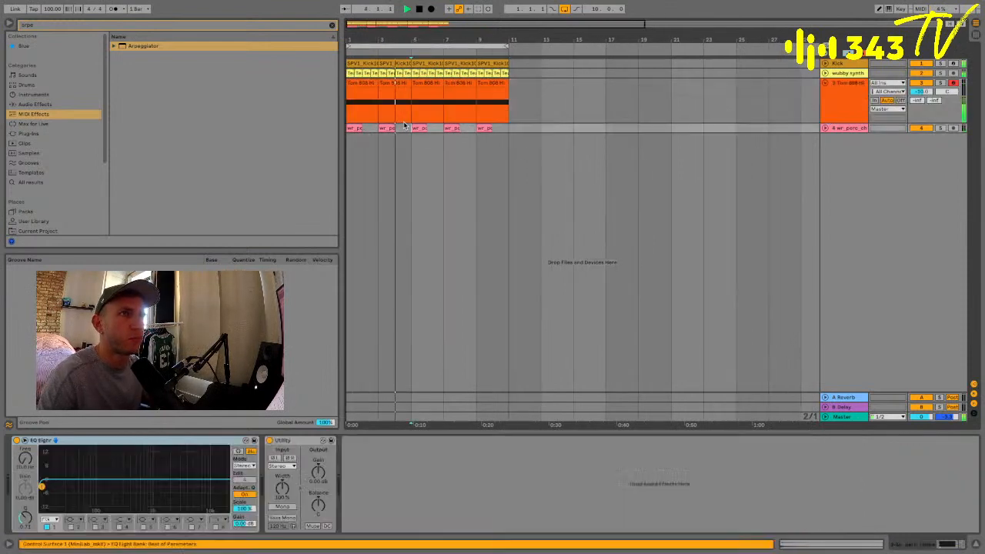
key("0")
key("ctrl+2")
left_click(408, 130)
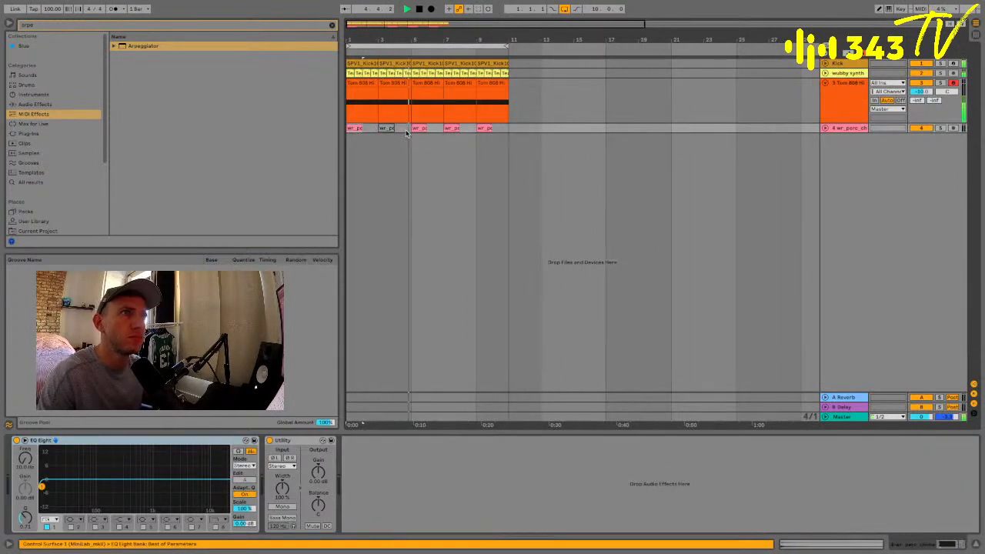
left_click_drag(408, 130, 405, 131)
key("ctrl+d")
key("ctrl+d")
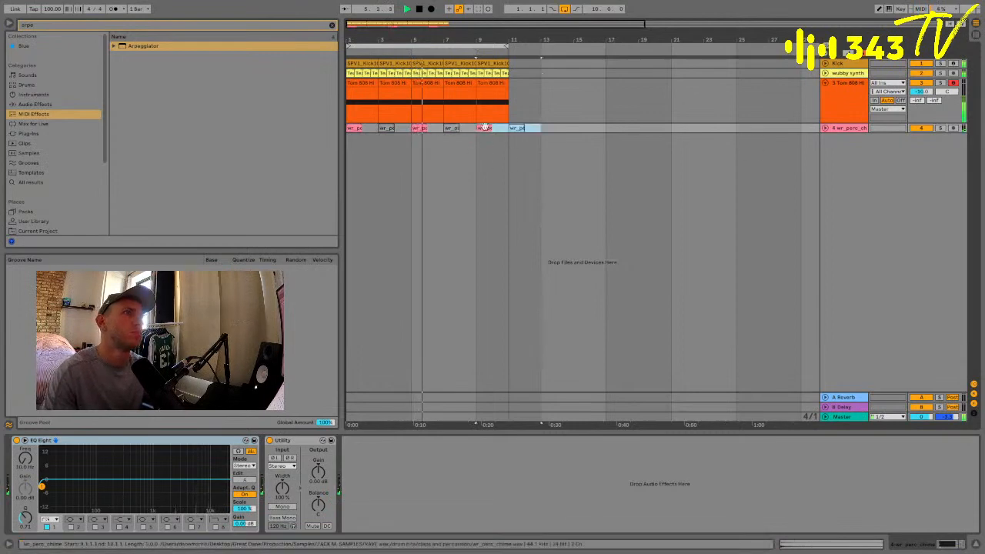
Duplicate the time of the Tom 808 Hi clips in bars 5 to 9 twice, and delete the time beyond bar 17
left_click(465, 82)
left_click(417, 82, "shift")
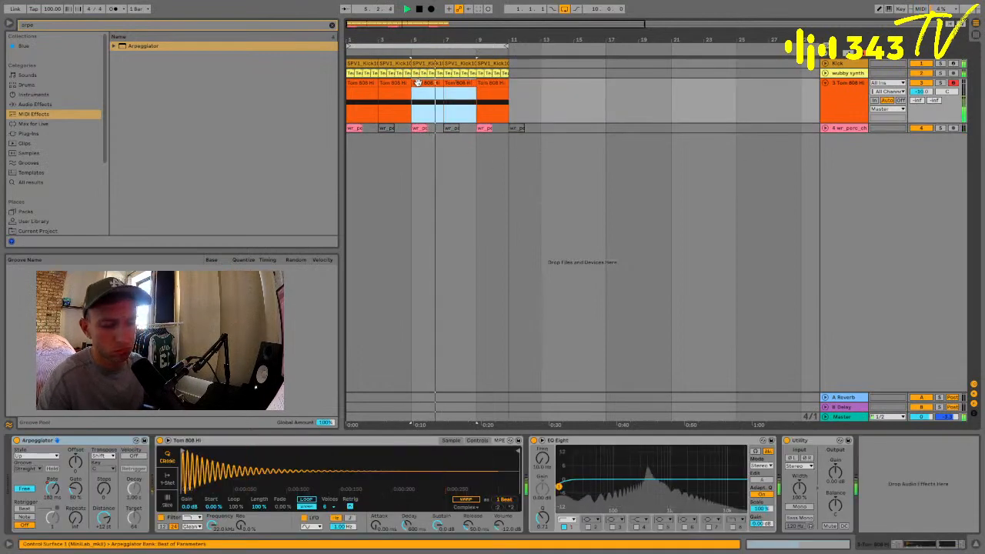
key("ctrl+shift+d")
key("ctrl+shift+d")
left_click_drag(612, 104, 758, 113)
key("ctrl+shift+Delete")
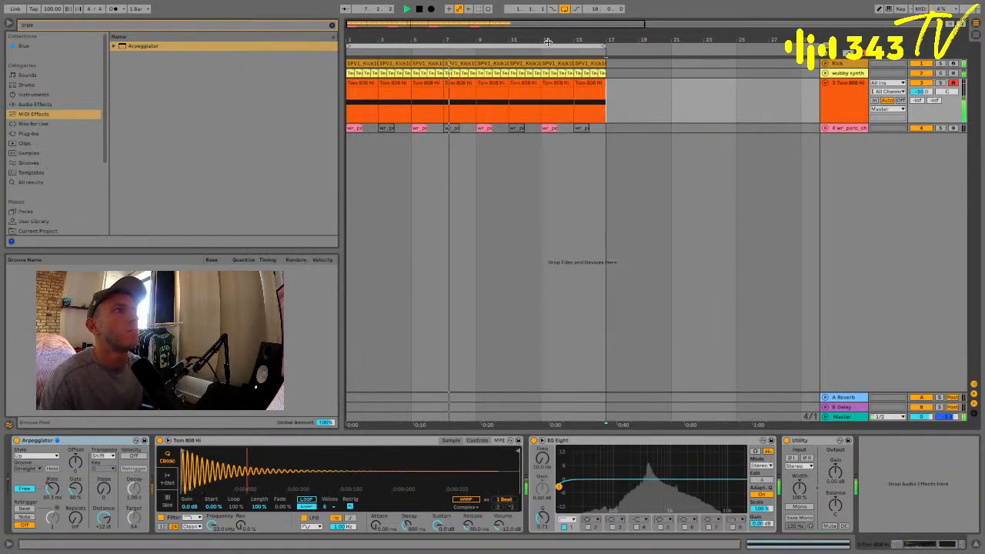
Fold the Tom 808 Hi track and insert a new audio track below the chime track
scroll(803, 107, "down", 3)
left_click(826, 82)
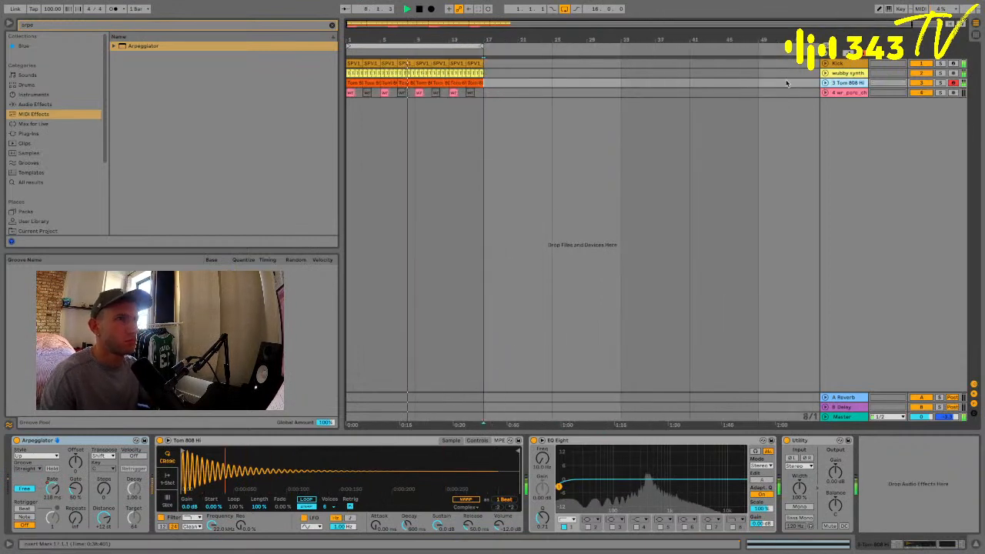
left_click(842, 93)
key("ctrl+t")
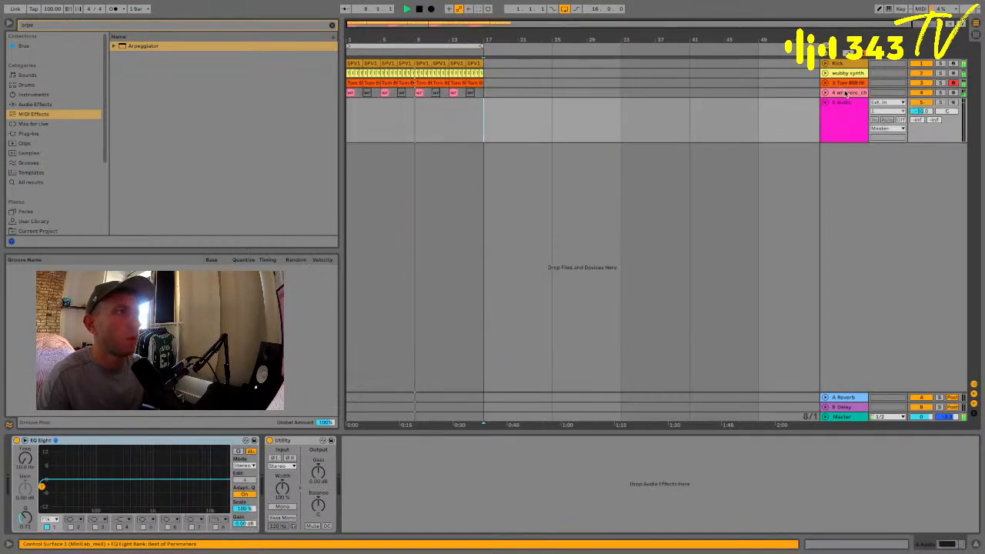
Unfold the Tom 808 Hi track, hide the automation, and delete its clips between bars 9 and 17
left_click_drag(412, 114, 483, 116)
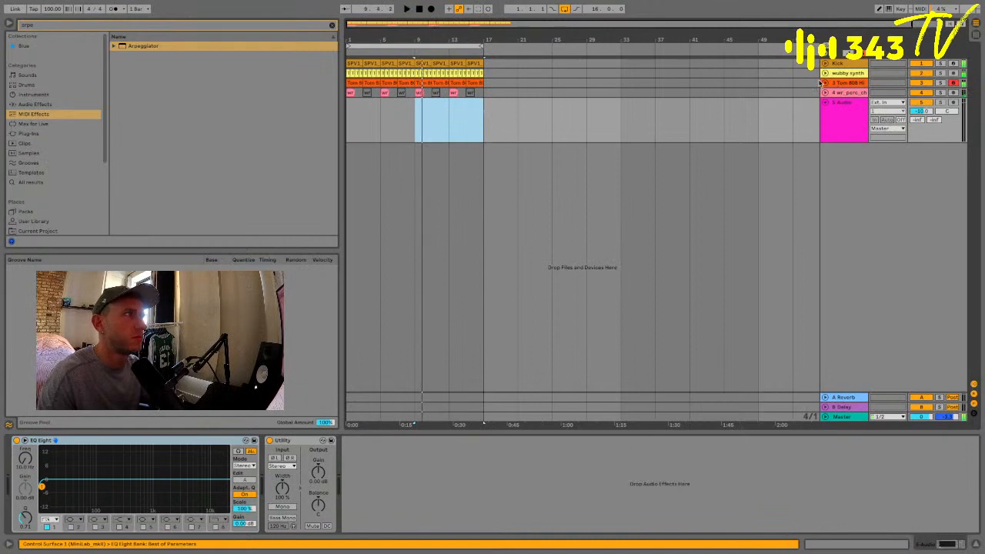
left_click(826, 83)
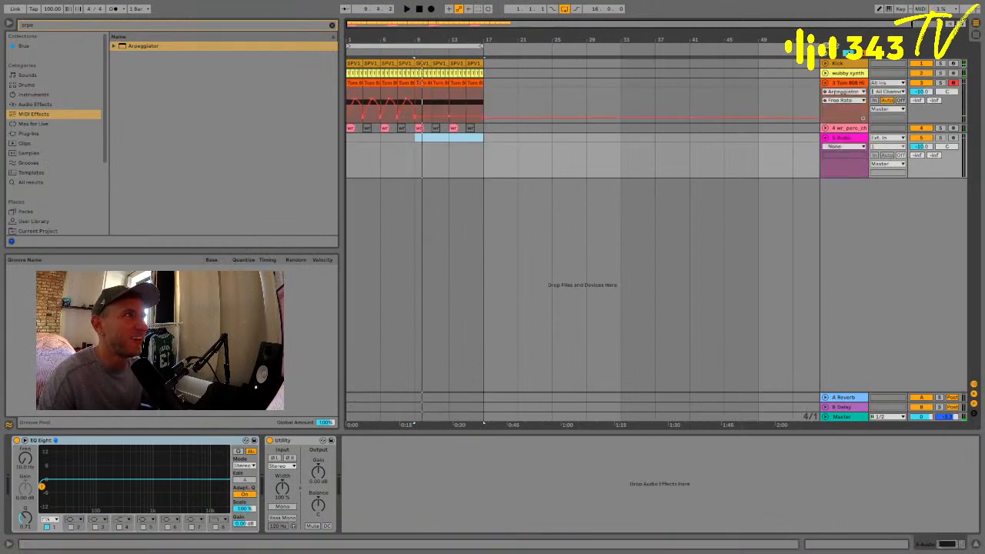
left_click(849, 52)
left_click_drag(419, 84, 482, 86)
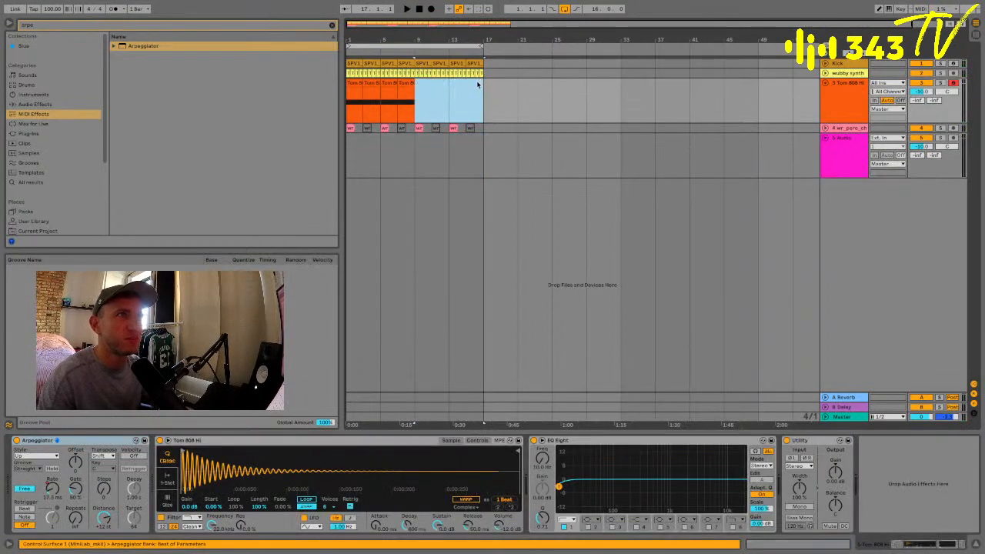
left_click(844, 102)
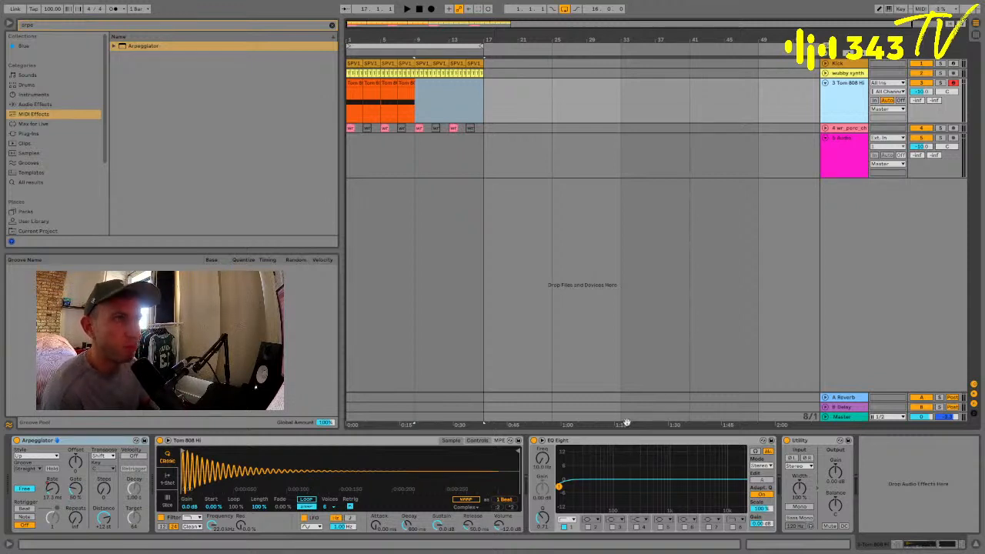
Unfold the wubby synth track, solo it, and play its first Tear Lead clip
left_click(450, 139)
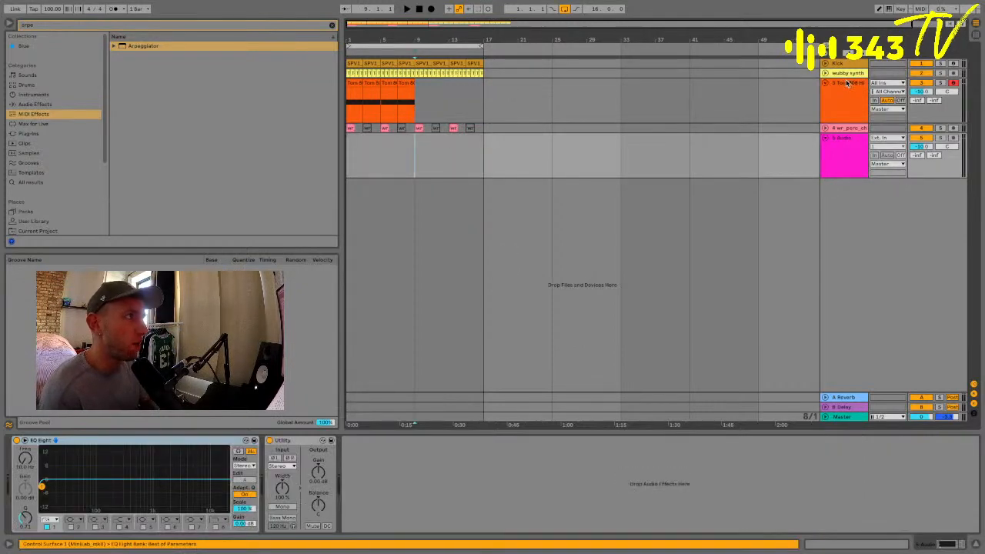
left_click(846, 73)
left_click(824, 72)
left_click(824, 74)
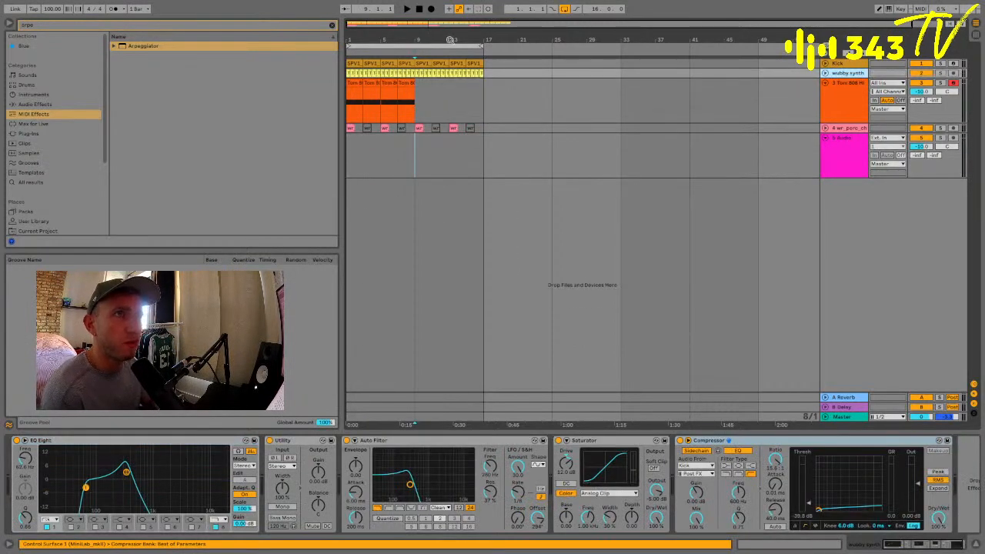
left_click_drag(364, 36, 361, 60)
left_click(825, 71)
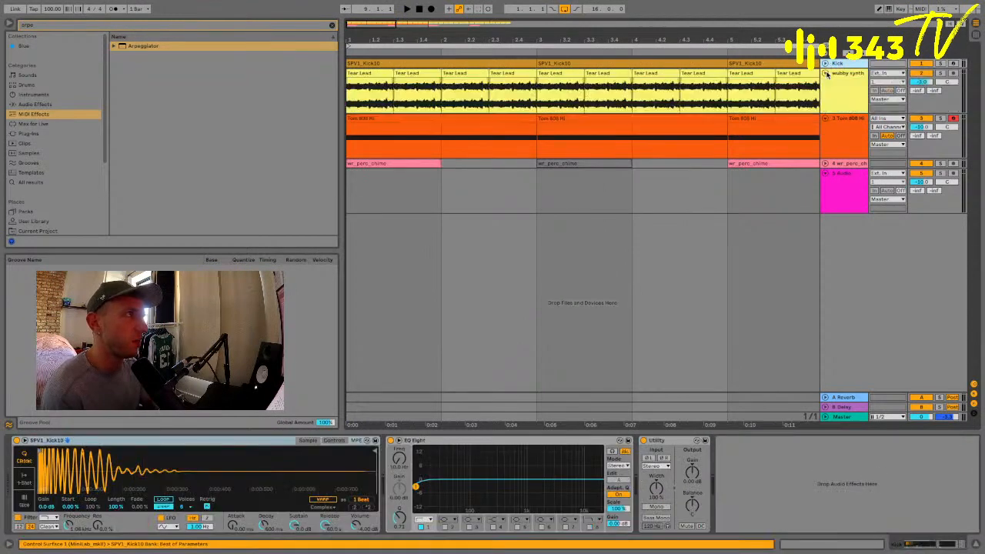
left_click(366, 75)
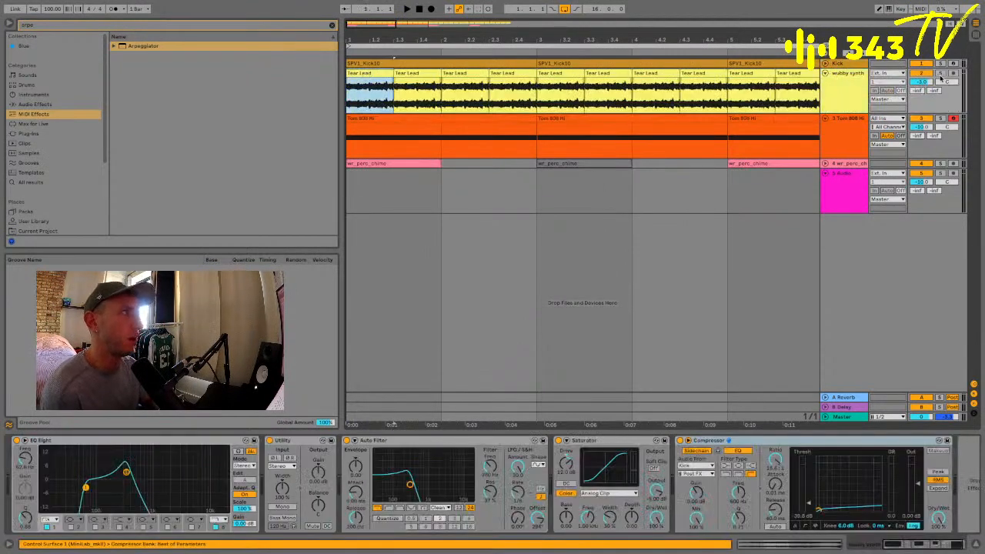
left_click(940, 73)
key("space")
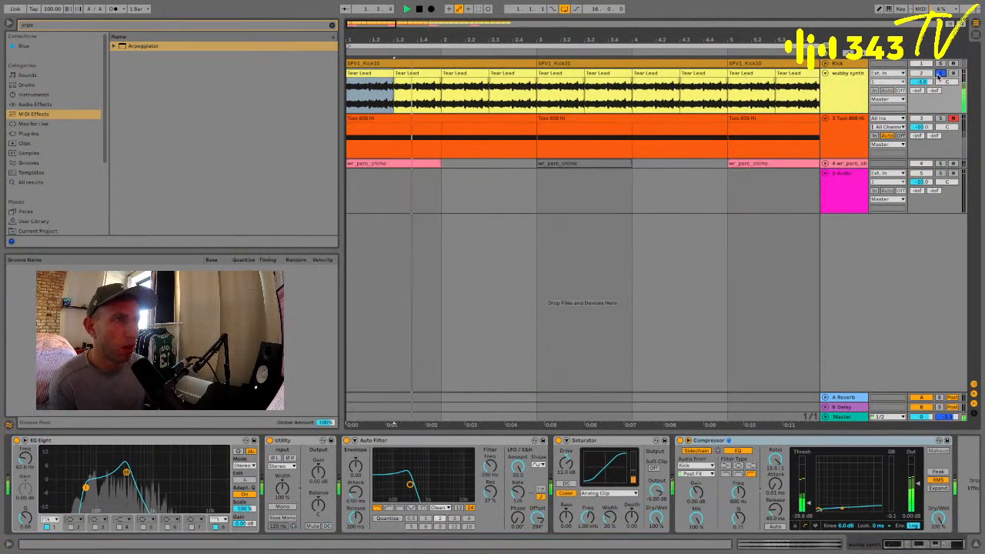
key("space")
left_click(854, 87)
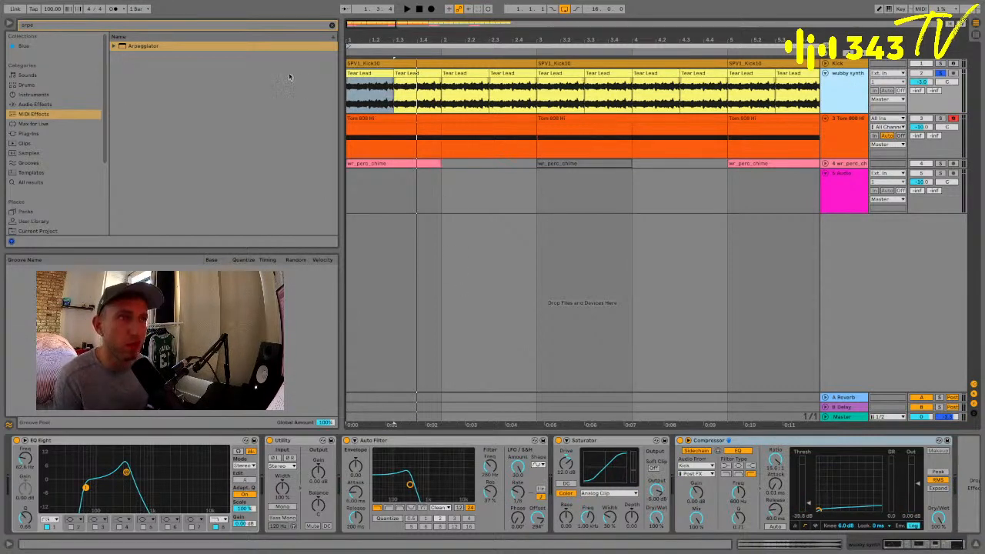
Convert the first Tear Lead clip's harmony to a new MIDI track, unfold that track, and select the resulting clip
left_click(368, 72)
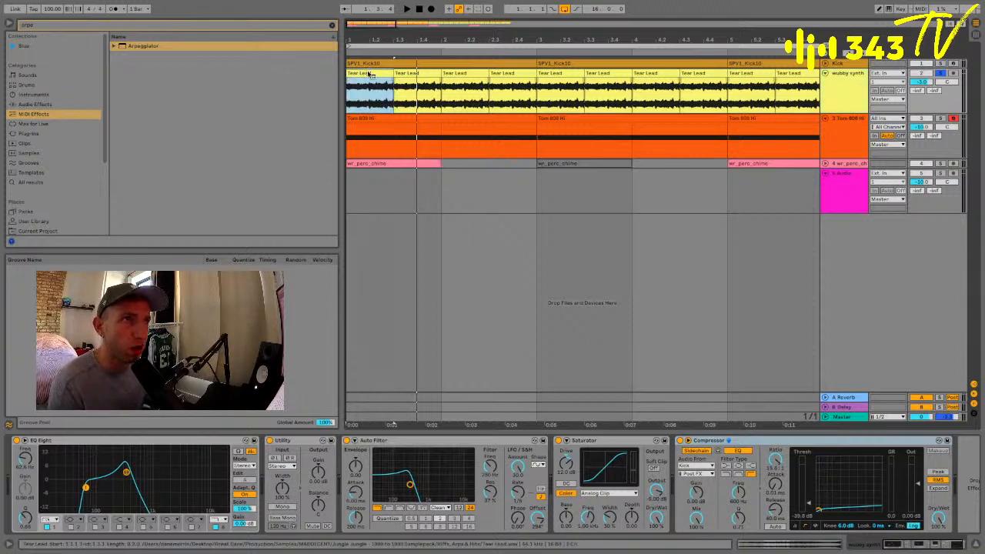
right_click(370, 74)
left_click(403, 254)
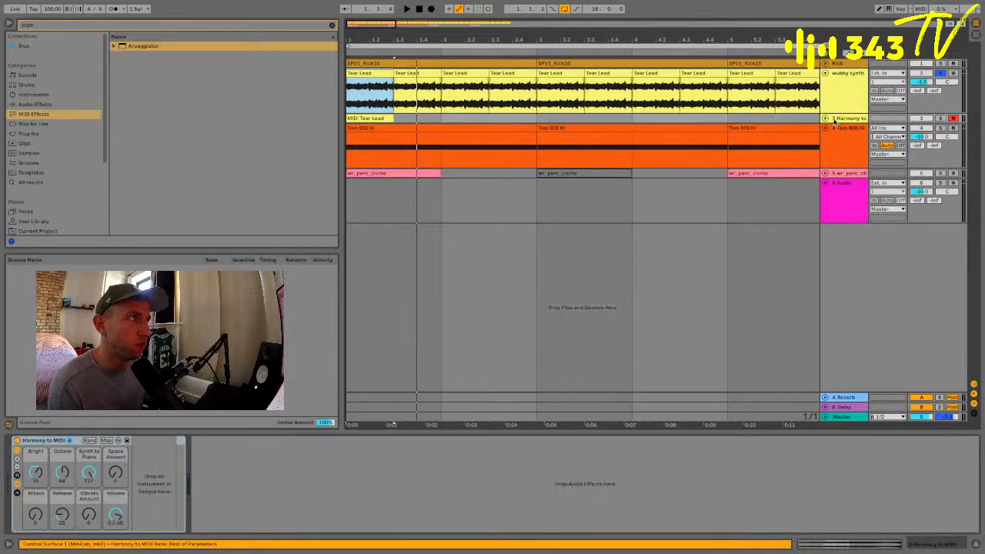
left_click(844, 120)
left_click(379, 121)
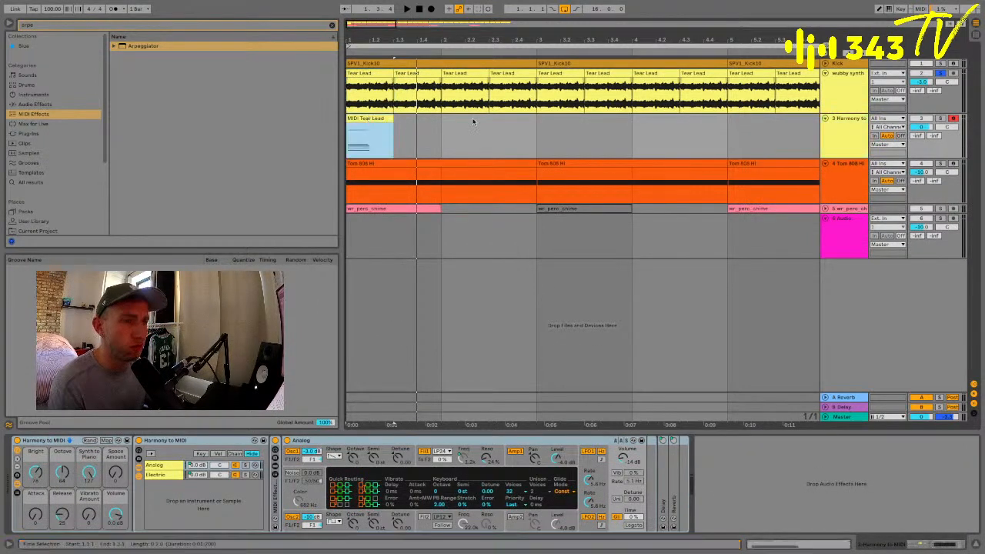
Solo the Harmony to MIDI track, play it briefly, and open the MIDI Tear Lead clip's notes for editing
left_click(939, 120)
key("space")
key("space")
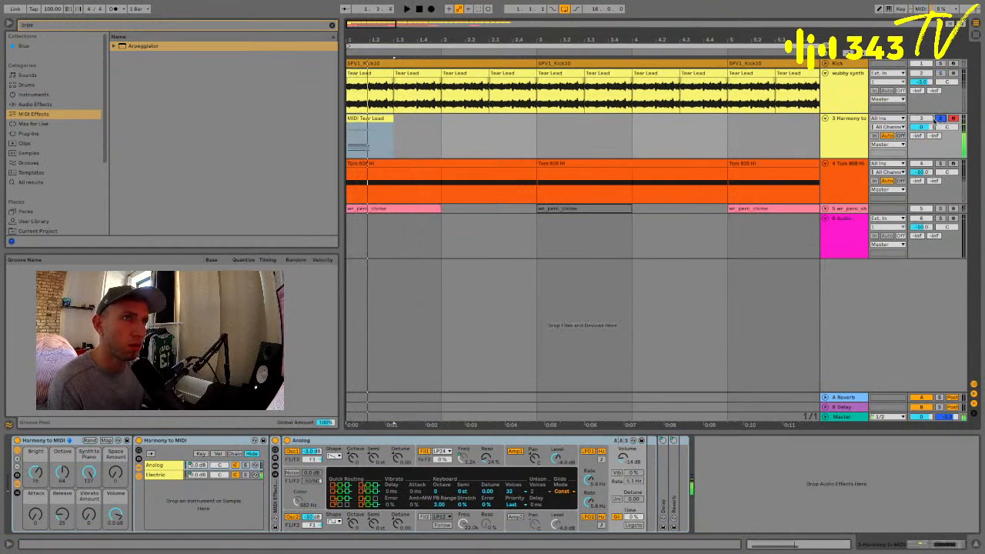
double_click(377, 118)
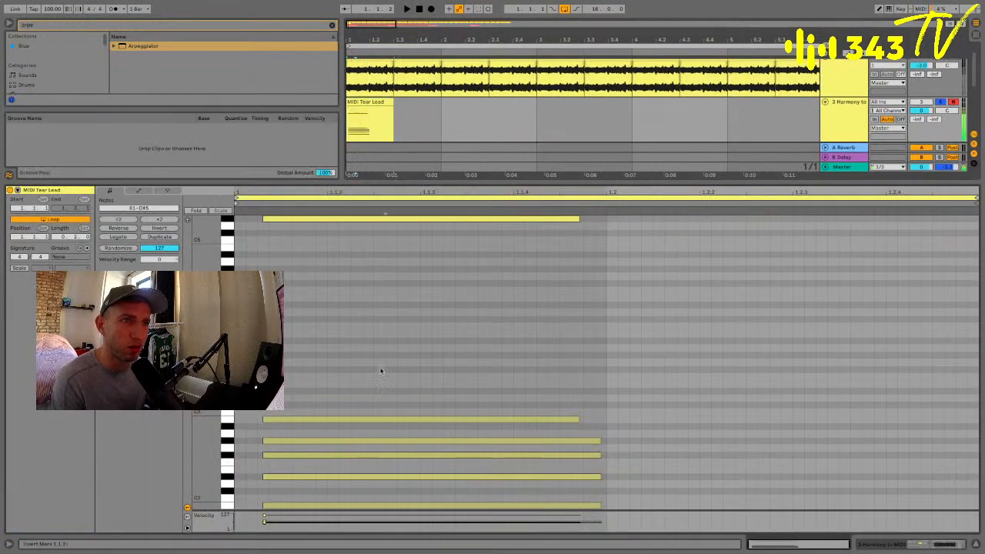
Lower the highest note in the MIDI Tear Lead clip from D#5 to G#3
left_click(379, 219)
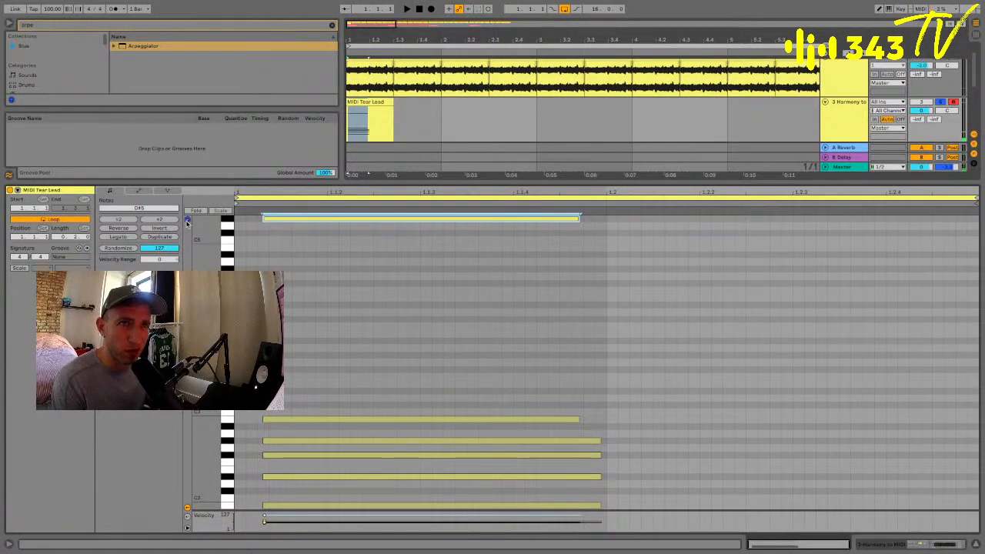
key("Down")
key("Down")
key("Down")
key("Down")
key("Down")
key("Down")
key("Down")
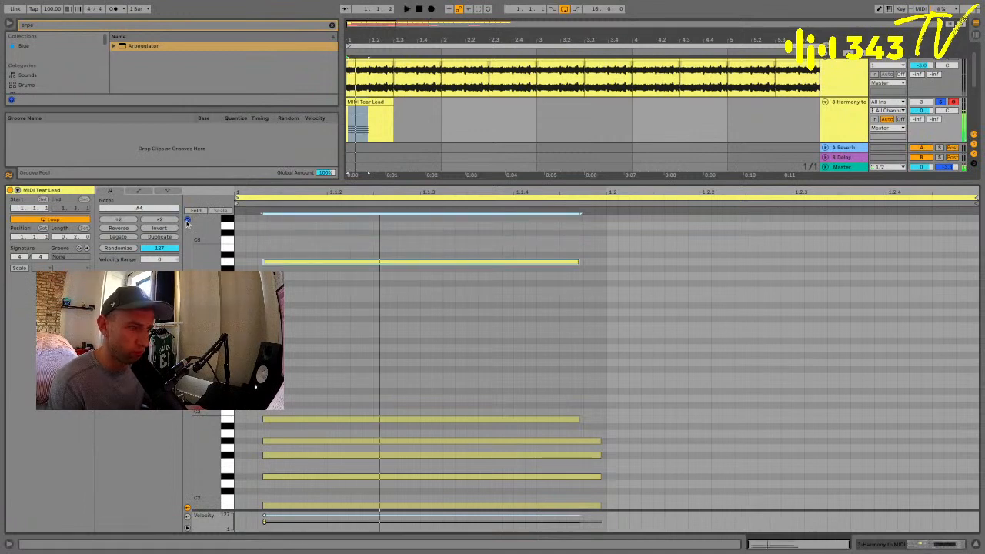
key("space")
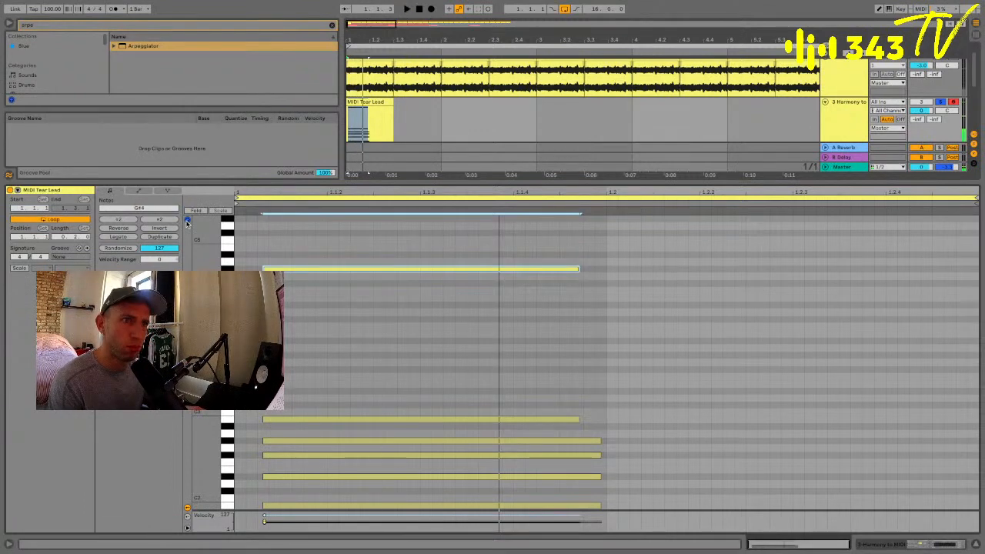
key("shift+Down")
Set the velocity of all notes in the MIDI Tear Lead clip to 106
key("ctrl+a")
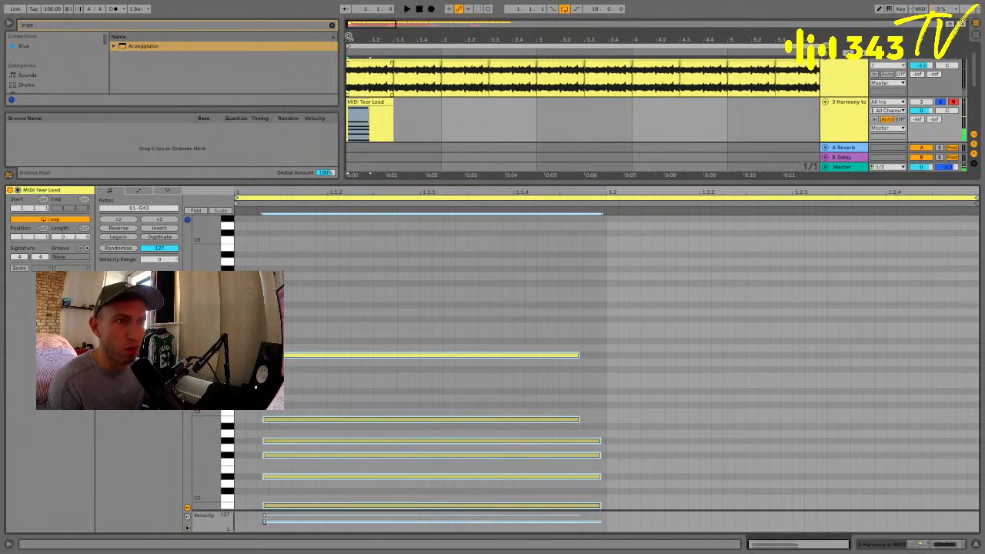
left_click_drag(264, 521, 264, 515)
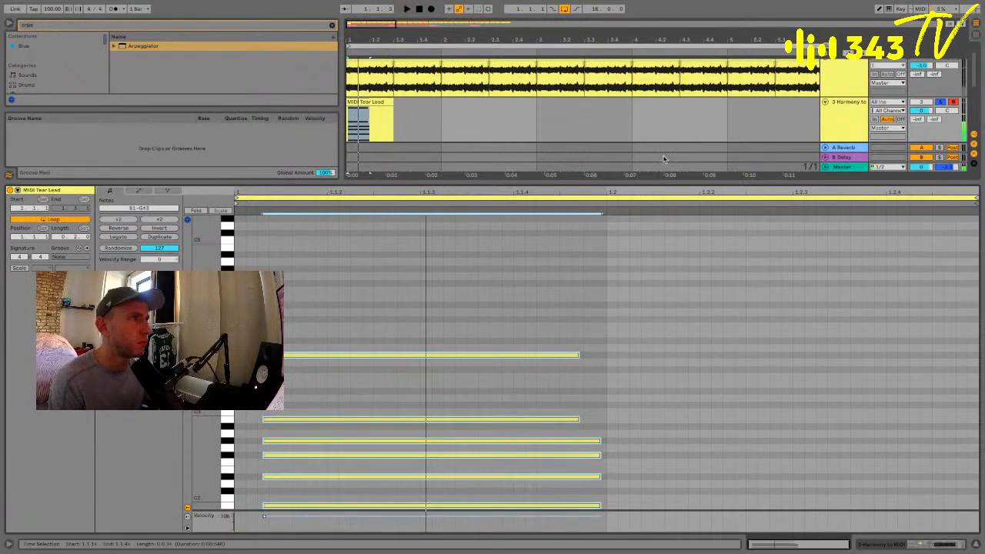
key("ctrl+Down")
key("ctrl+Down")
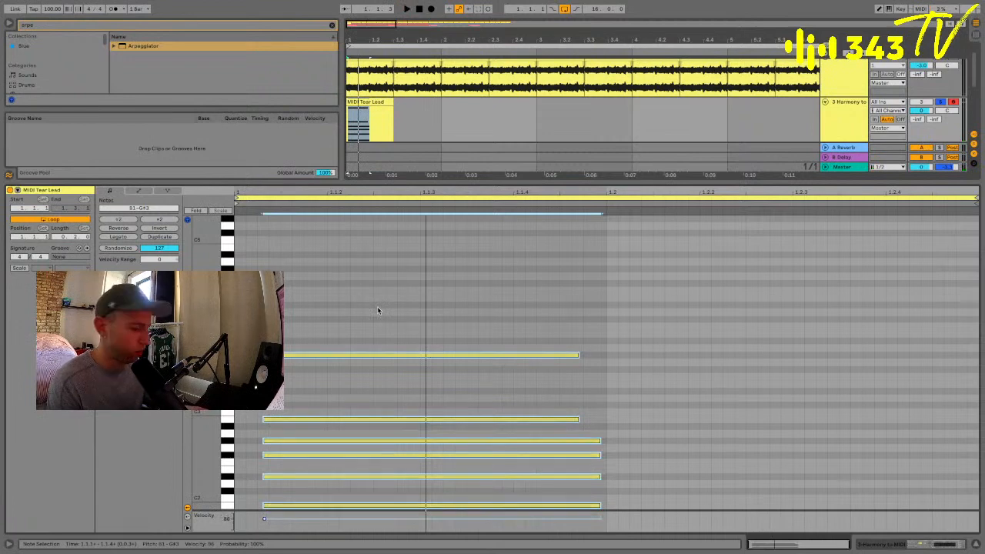
key("ctrl+Up")
Quantize all the notes in the clip so they fill exactly the first beat
left_click(378, 310)
key("ctrl+a")
key("ctrl+u")
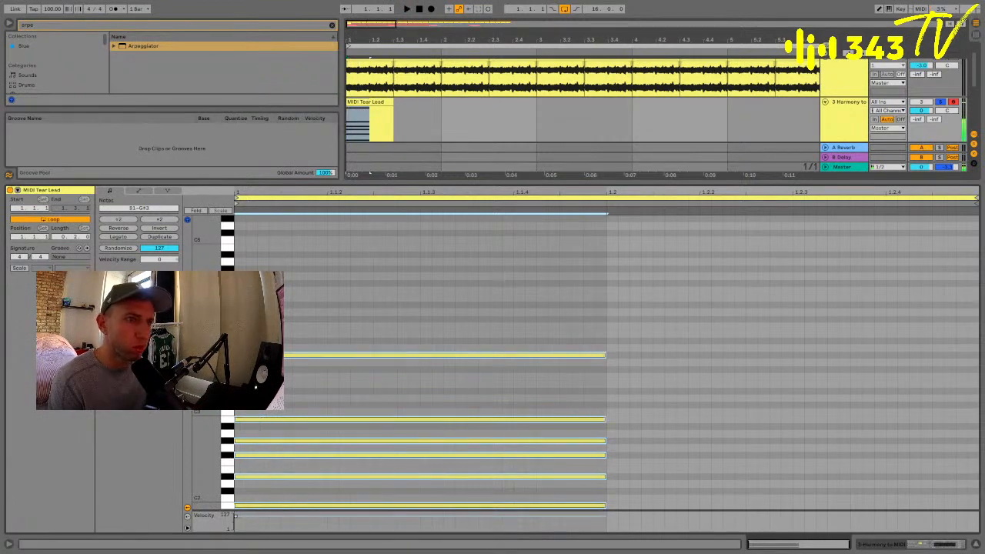
Try to extend the looped MIDI Tear Lead clip to one bar, and undo the extension
left_click(928, 543)
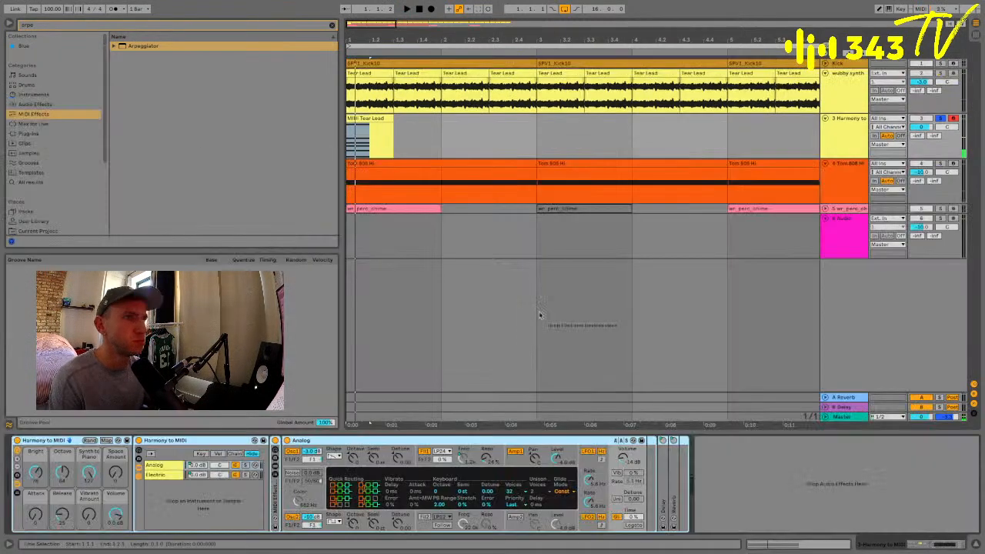
left_click(386, 118)
left_click_drag(388, 118, 424, 117)
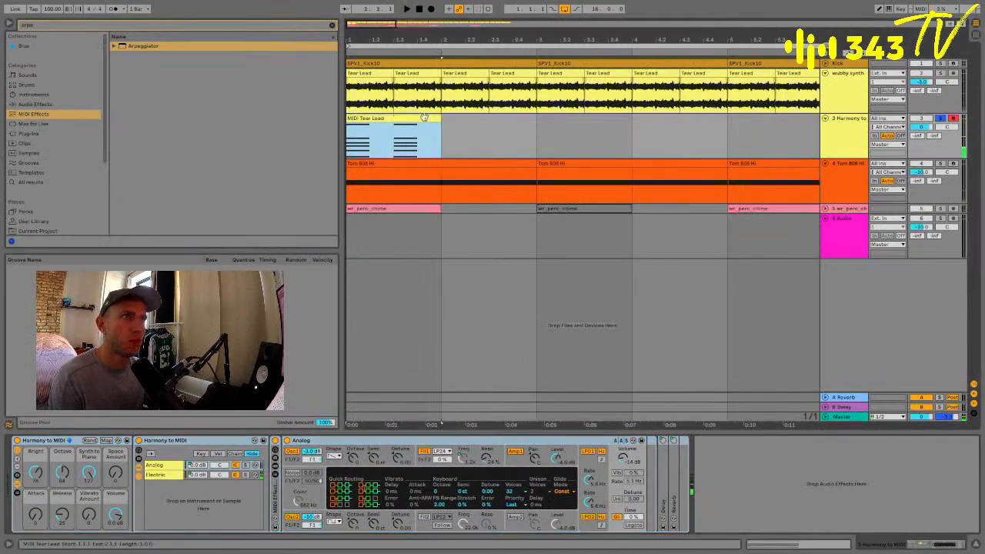
key("ctrl+z")
Turn off looping for the MIDI Tear Lead clip and bring back the view of the track's devices
double_click(372, 117)
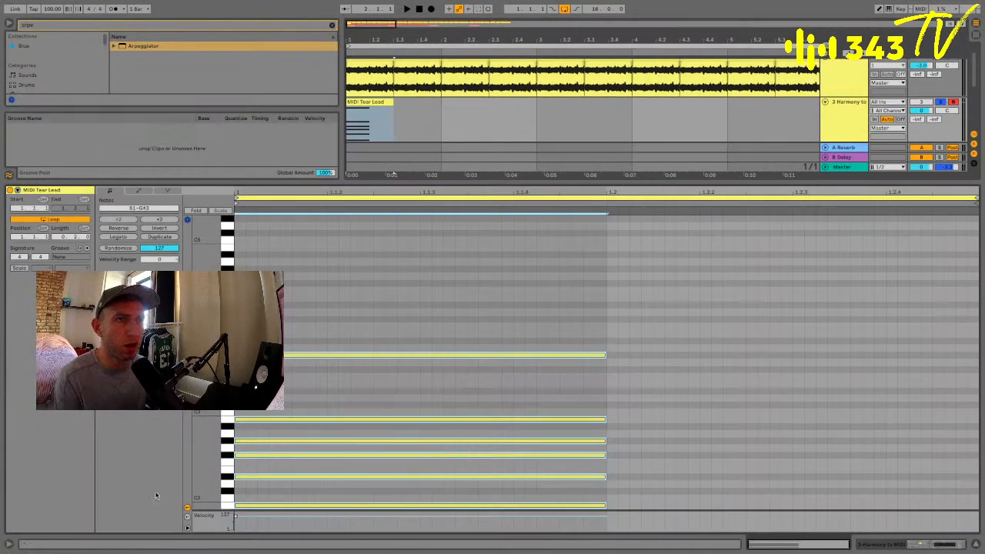
left_click(72, 222)
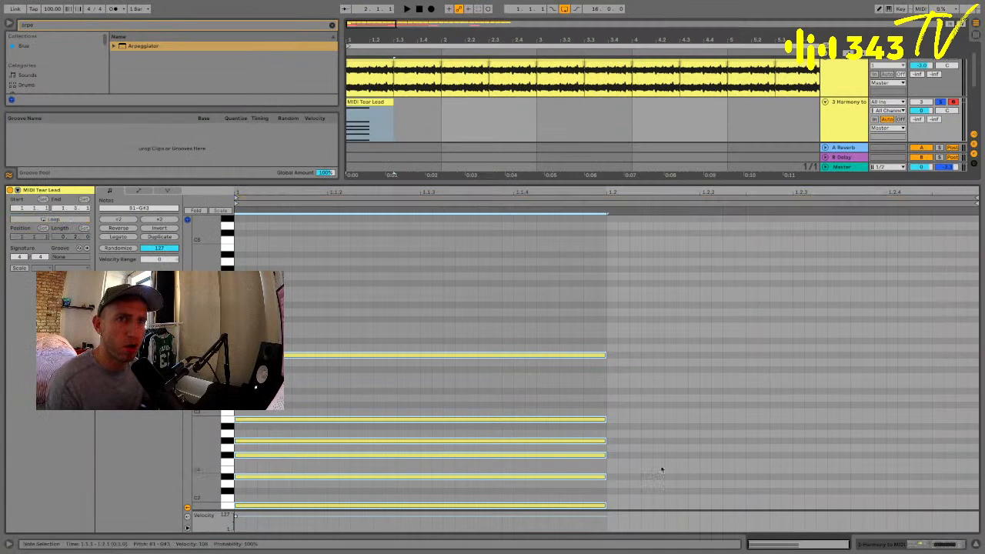
left_click(927, 545)
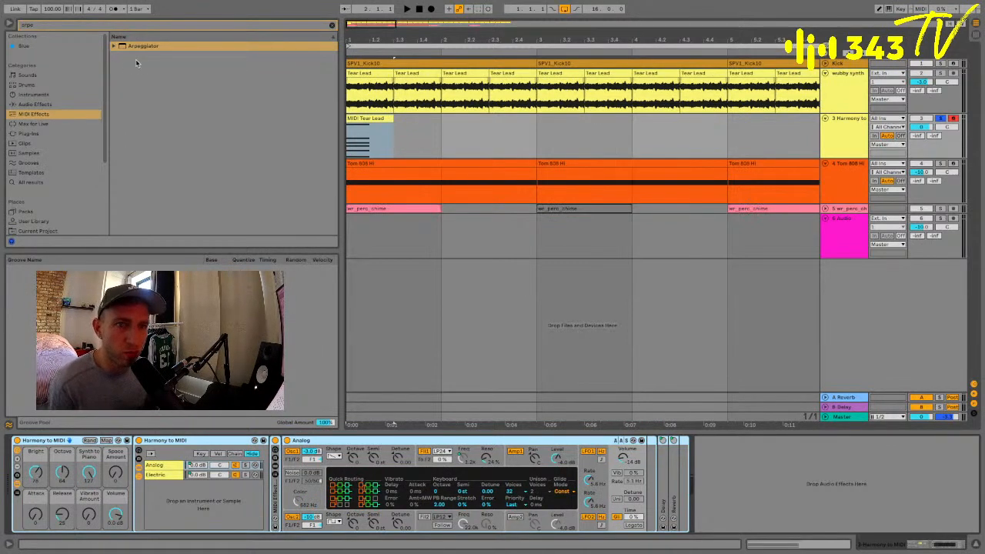
Search the plug-ins for serum and load the Xfer Records Audio Unit Serum onto the Harmony to MIDI track
left_click(129, 25)
type("serum")
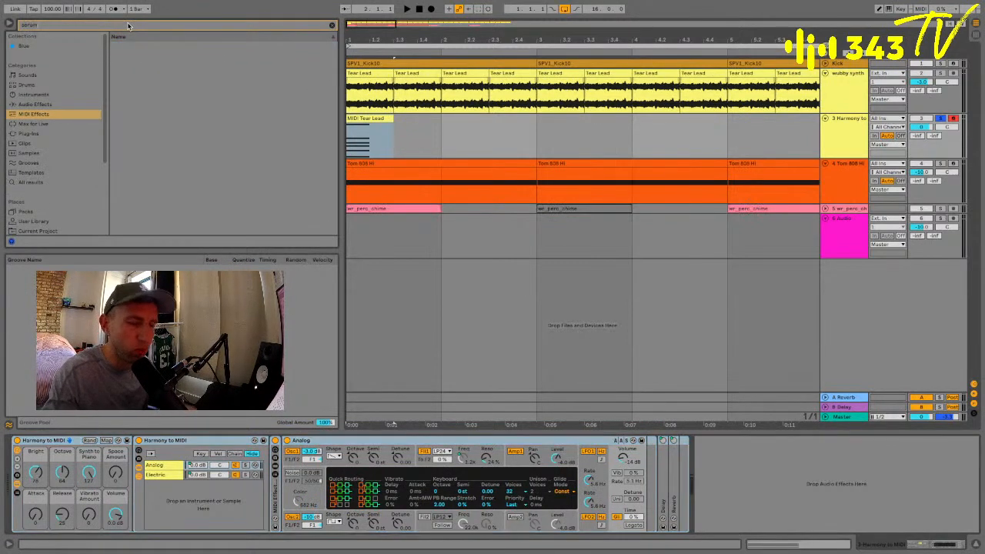
left_click(30, 105)
left_click(29, 133)
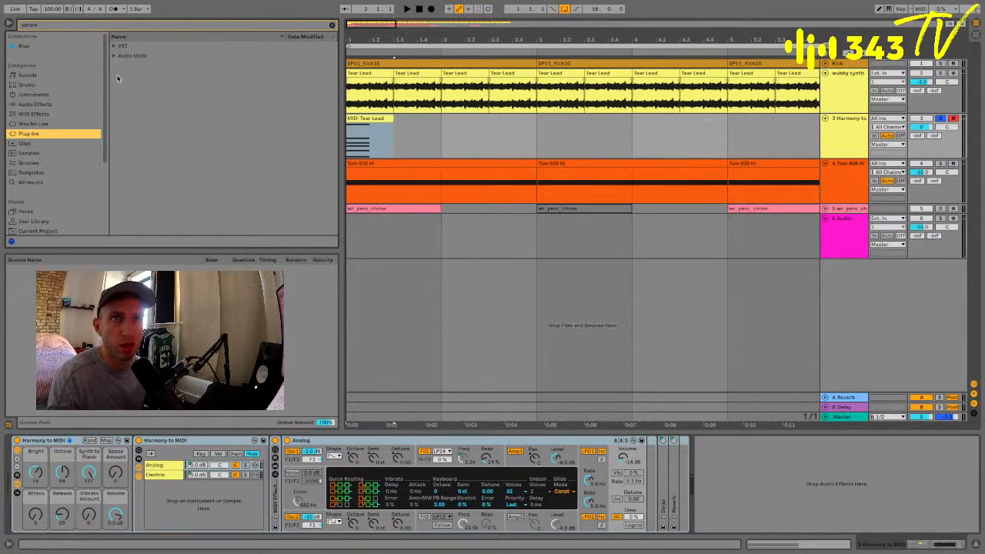
left_click(119, 65)
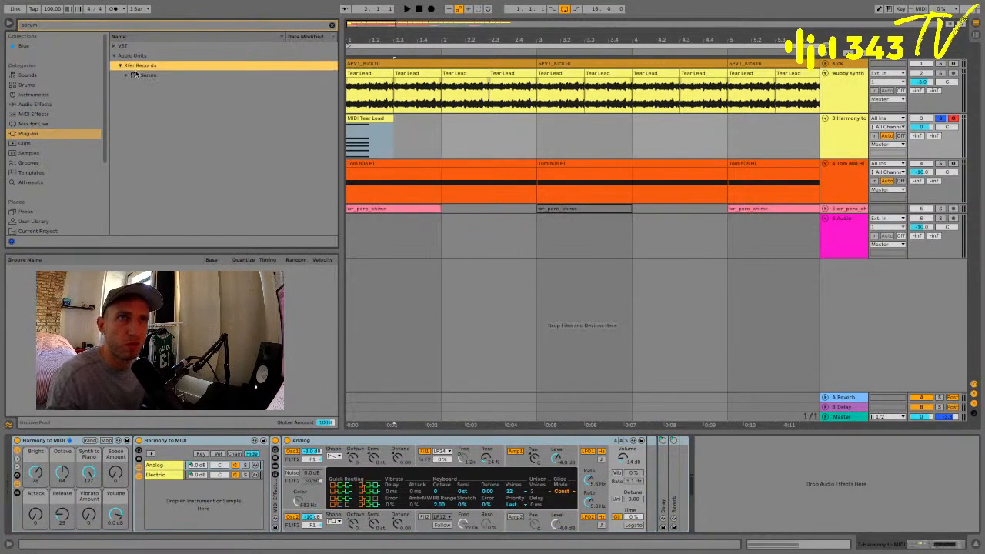
left_click(135, 74)
left_click_drag(373, 121, 373, 123)
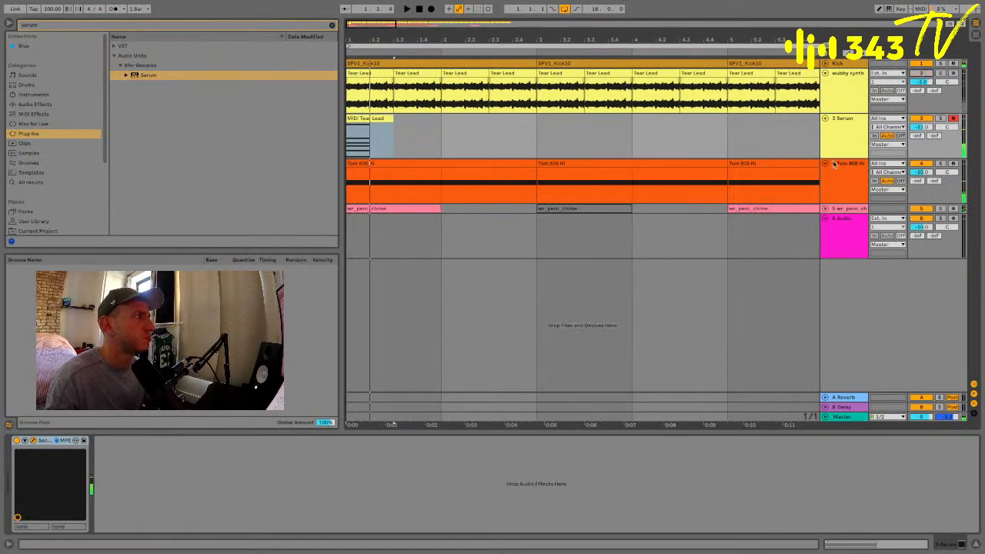
Open the Tom 808 Hi sampler's controls and transpose its pitch to -6 st
left_click(833, 164)
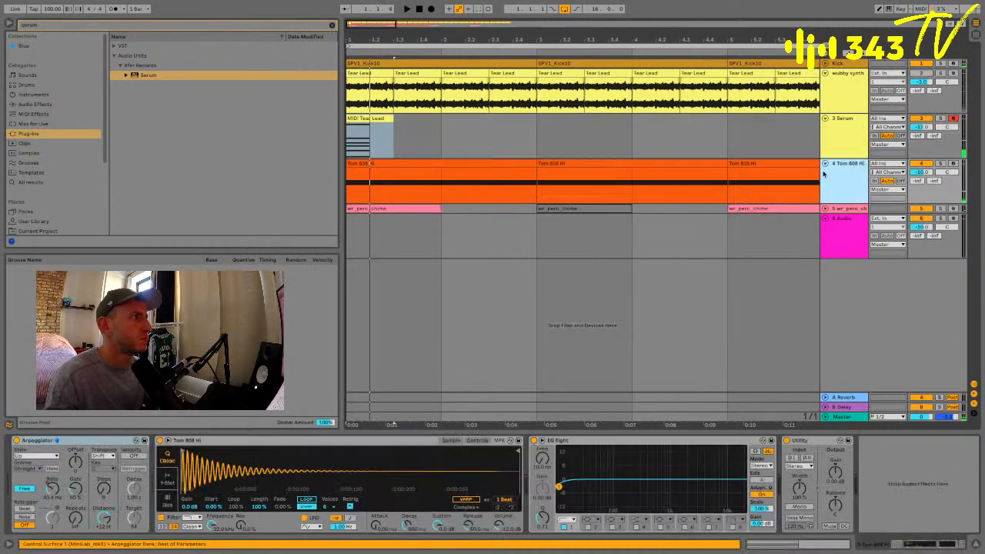
left_click(472, 440)
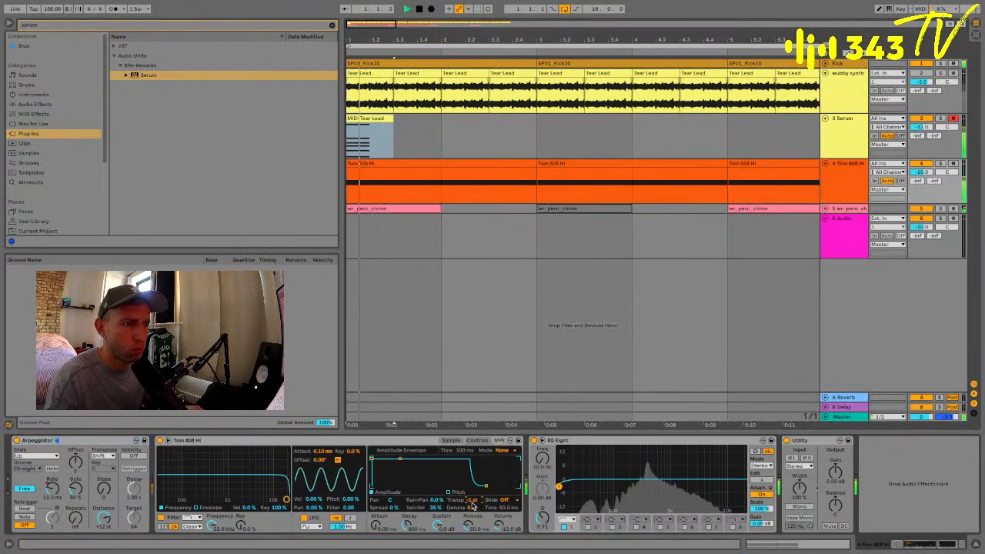
key("Down")
key("Down")
key("Down")
key("Down")
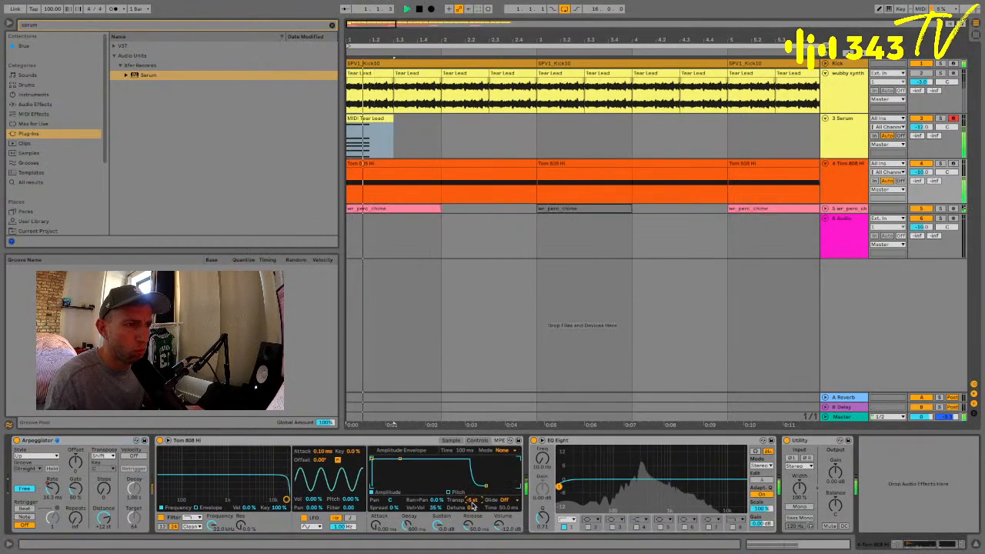
key("Down")
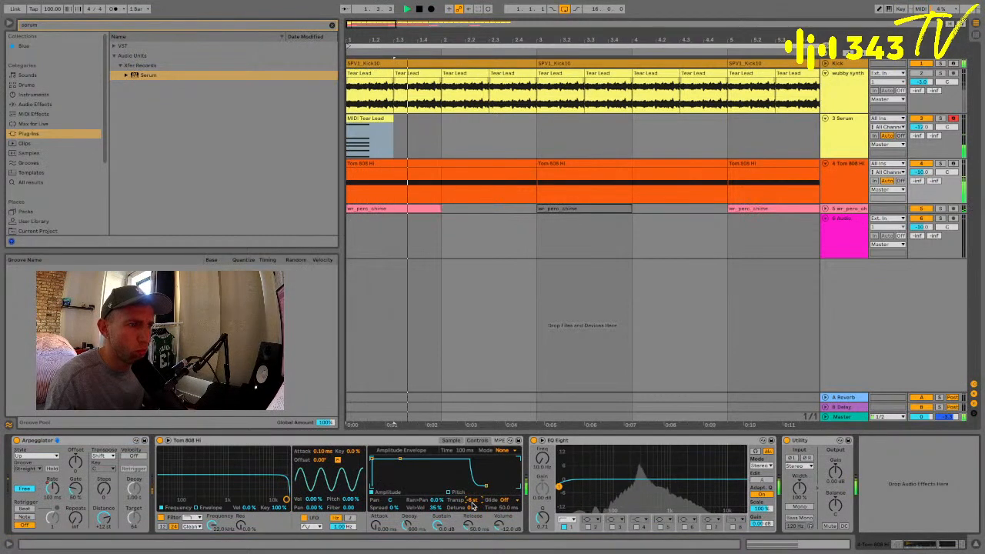
Raise the Tom 808 Hi sampler's volume to -1.71 dB, adjust its detune, and stop playback
left_click_drag(499, 526, 499, 509)
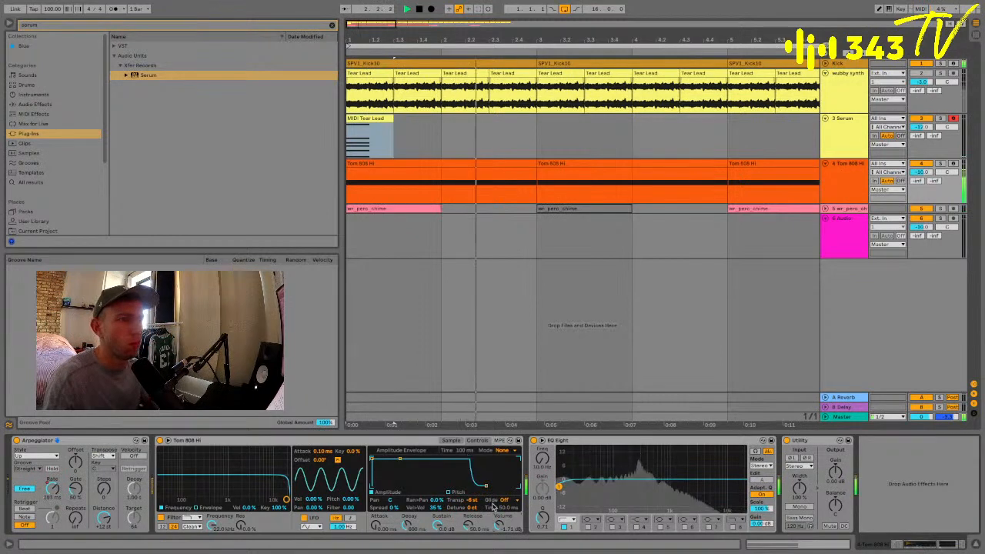
left_click_drag(472, 508, 471, 499)
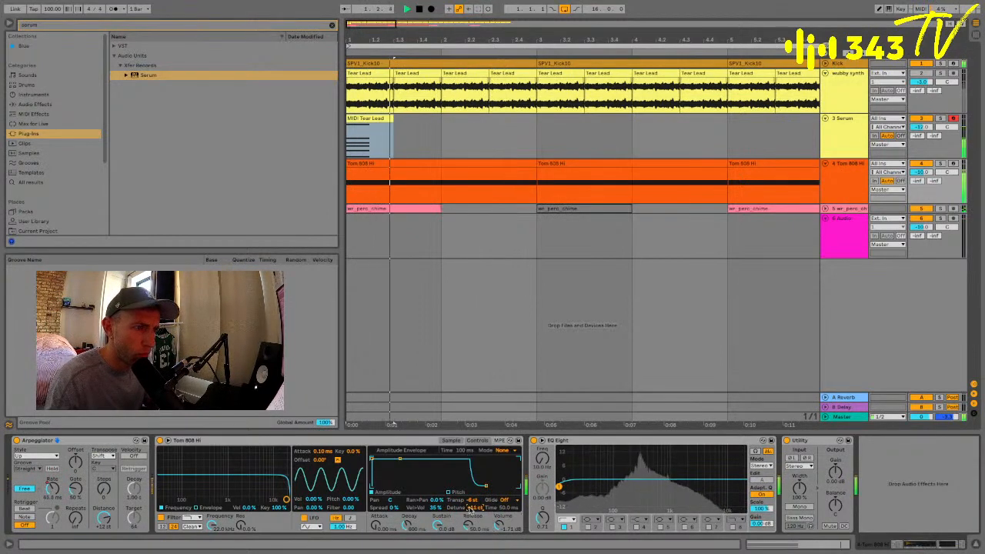
key("space")
Extend the MIDI Tear Lead clip to one bar, lengthening its notes to two beats and duplicating them to fill it
left_click_drag(393, 118, 438, 115)
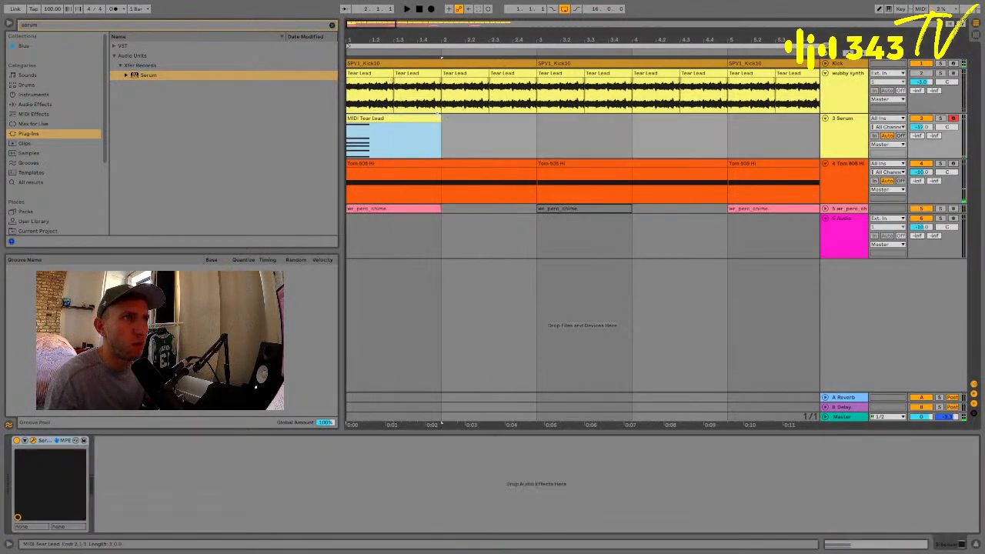
double_click(433, 119)
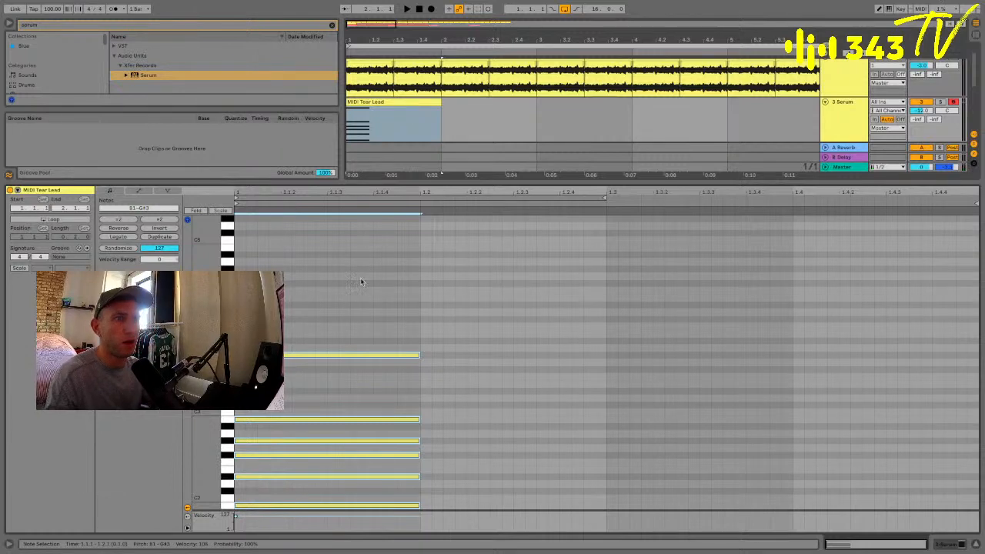
key("super+a")
left_click_drag(418, 355, 607, 356)
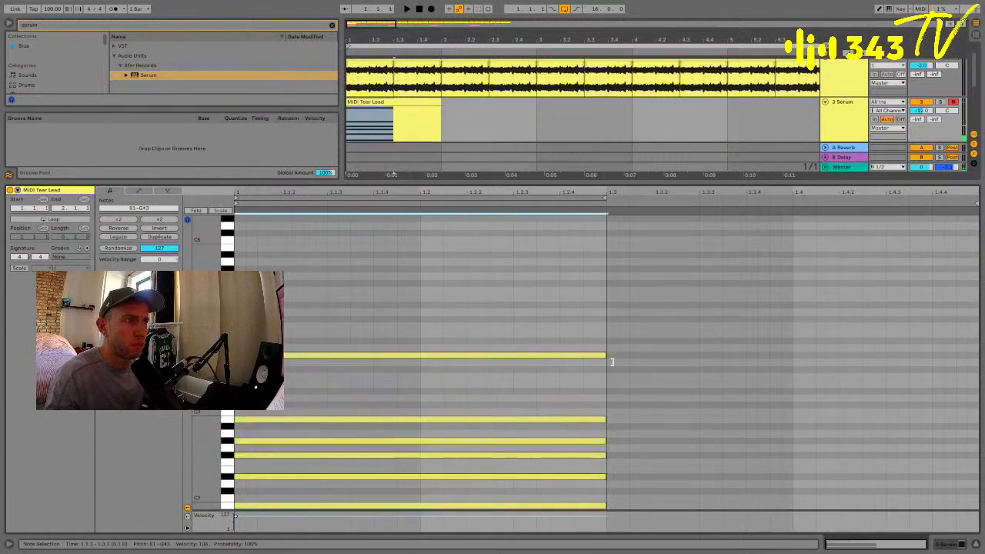
key("ctrl+d")
Extend the MIDI Tear Lead clip to two bars and fold all the tracks in the arrangement
left_click(424, 112)
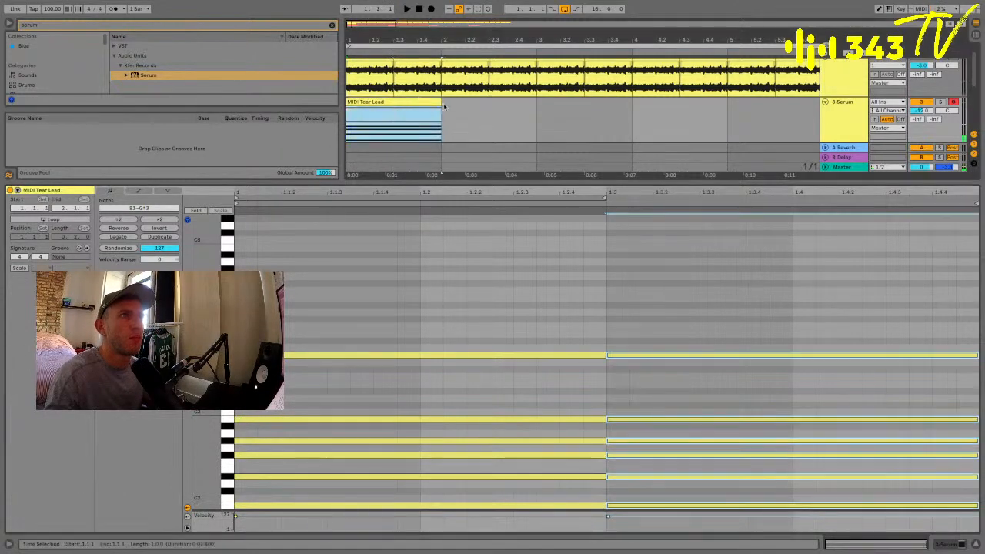
key("ctrl+d")
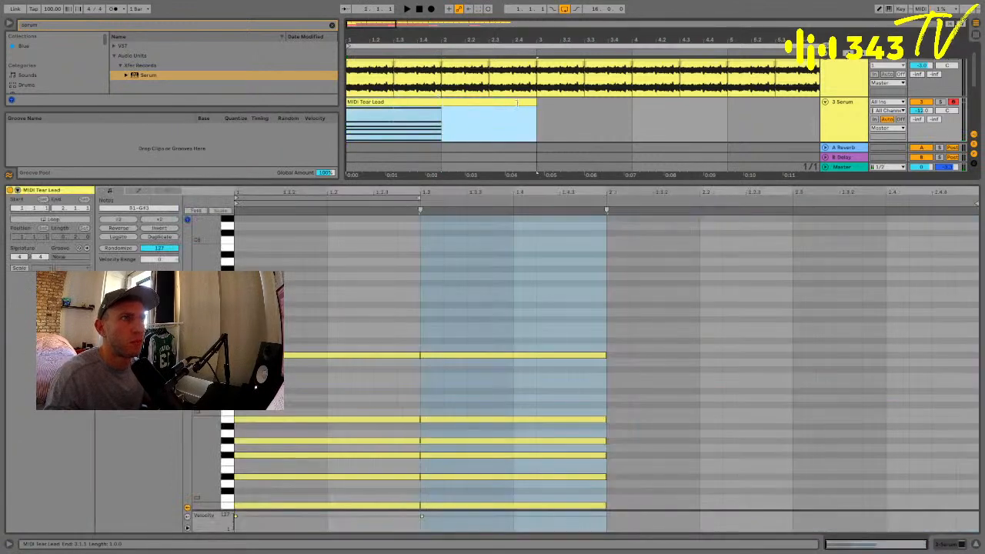
scroll(842, 101, "up", 1)
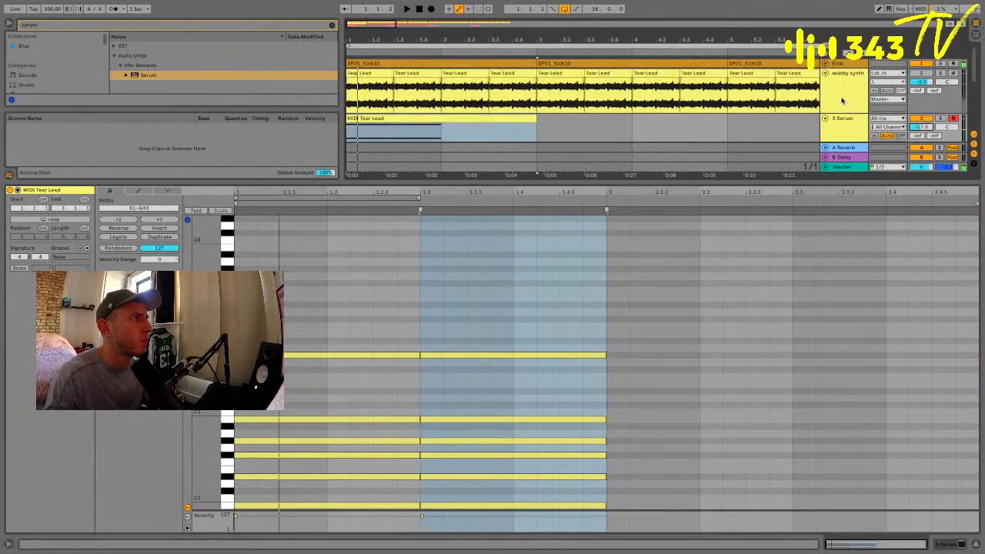
left_click(825, 75)
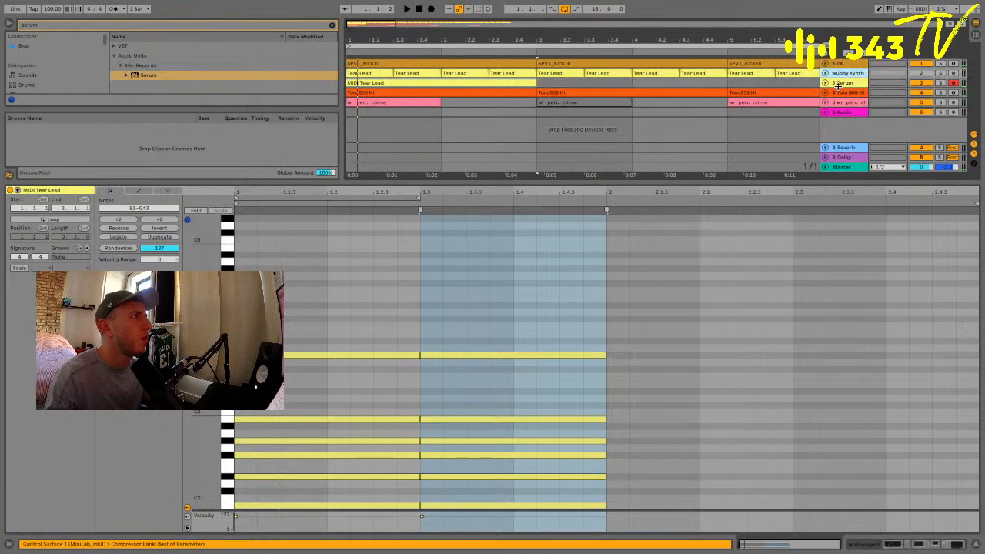
left_click(842, 92)
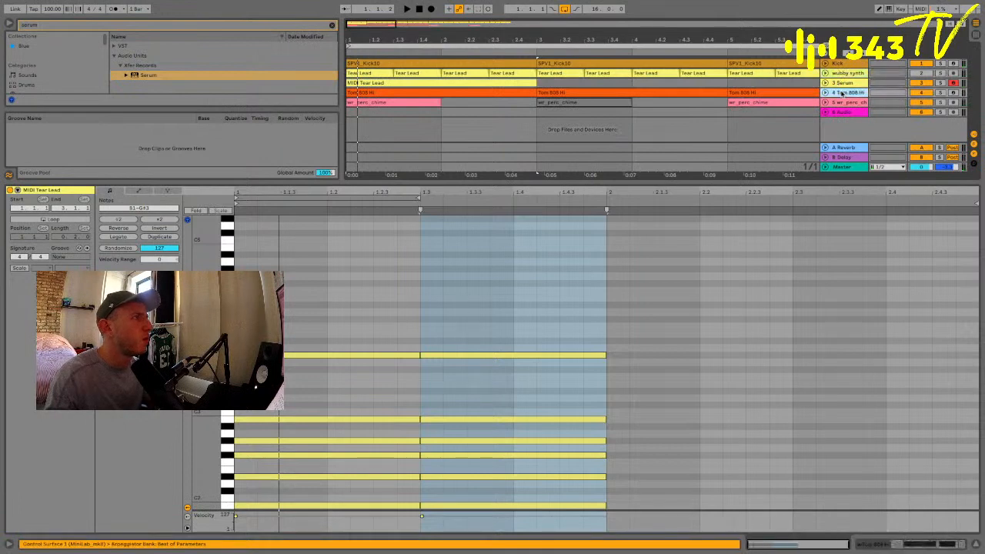
Lengthen the clip's first chord to one full bar and duplicate it across the second bar during playback
left_click(473, 82)
key("space")
left_click_drag(386, 286, 231, 507)
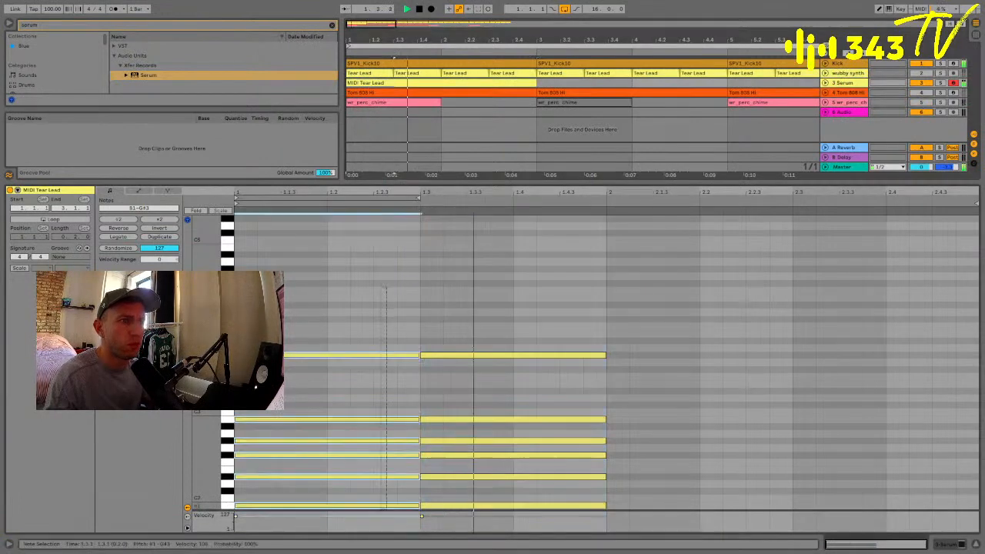
left_click_drag(418, 504, 605, 503)
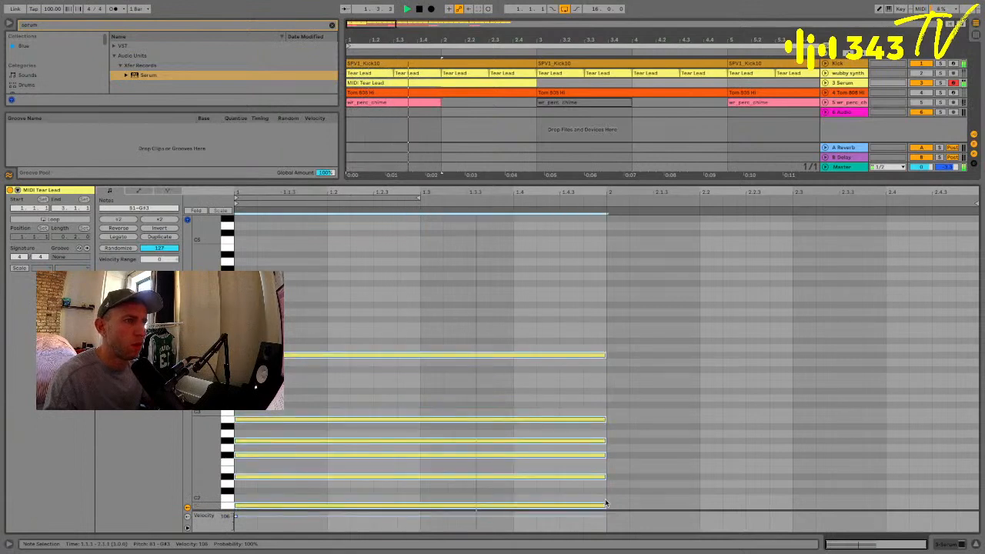
key("ctrl+d")
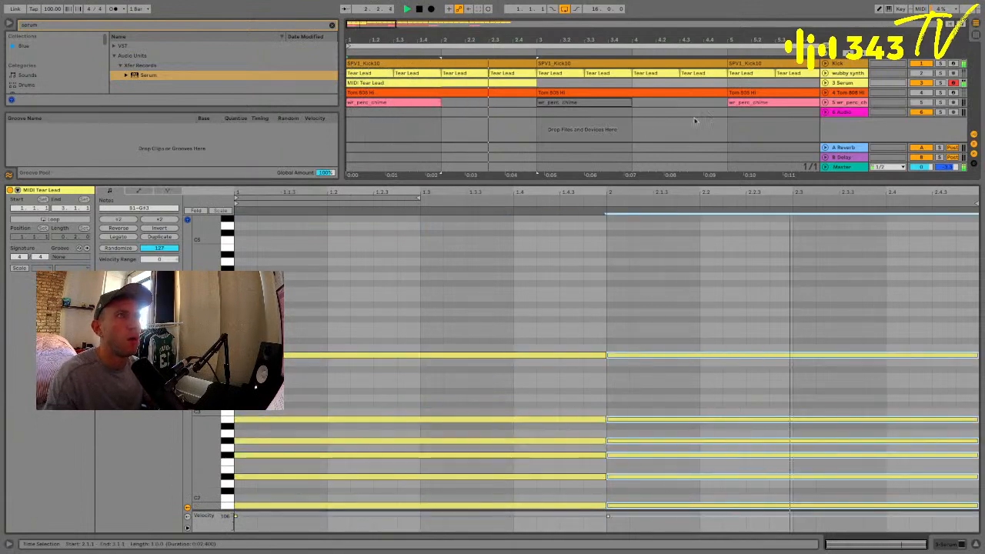
Unfold the Serum track, select its two-bar MIDI Tear Lead clip, and play it
key("space")
left_click(825, 83)
left_click(460, 80)
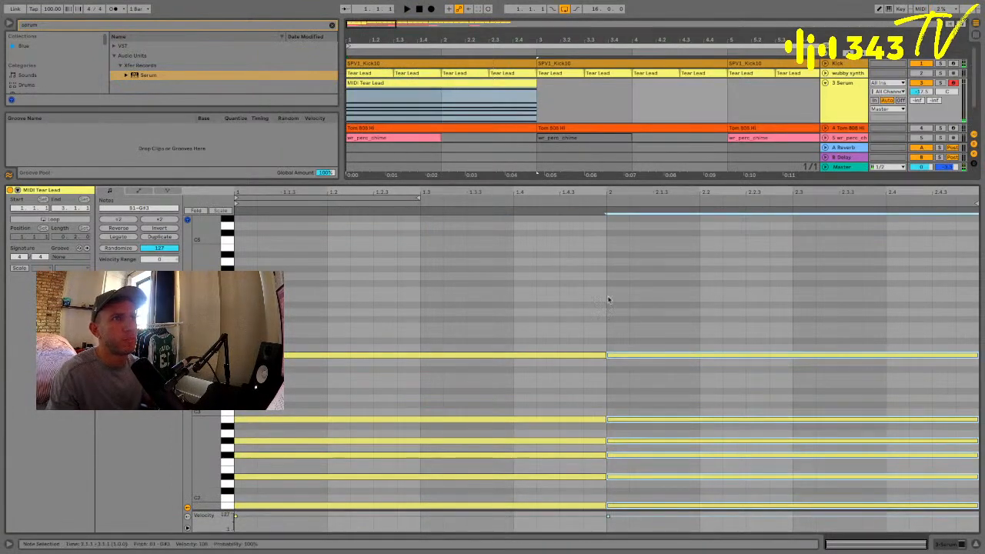
key("space")
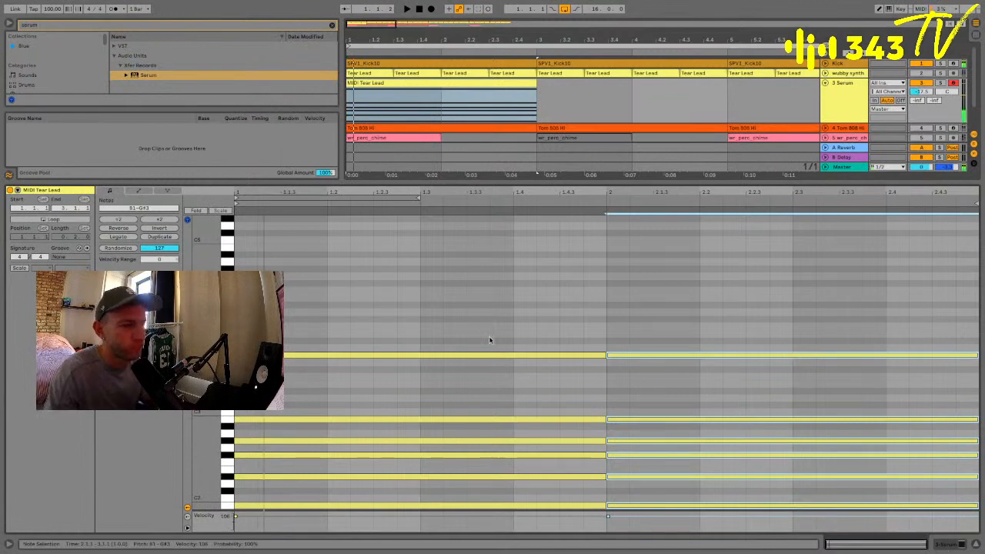
Extend the clip's first chord to beat 2.4, then duplicate it and shorten the copy to end at bar 3
left_click(429, 276)
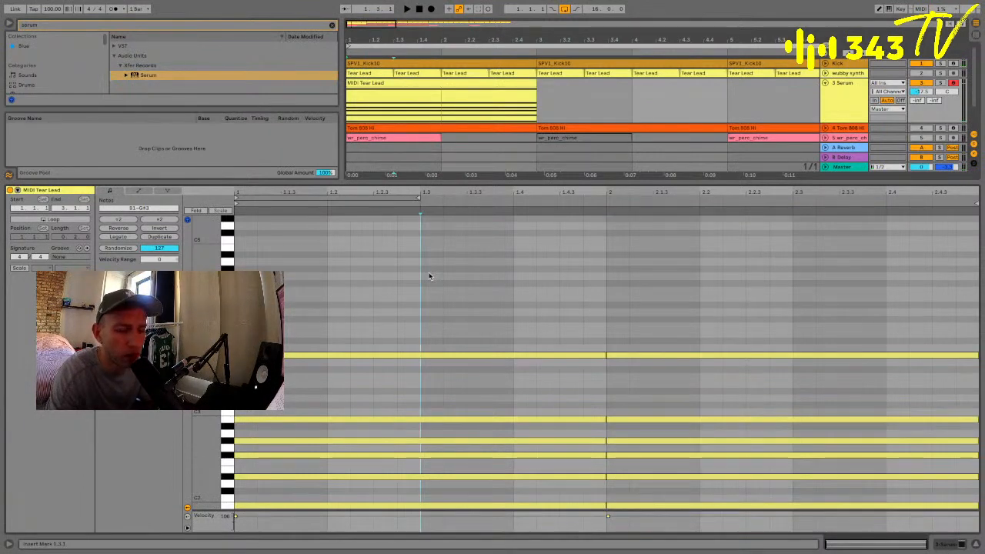
key("space")
left_click_drag(534, 289, 592, 509)
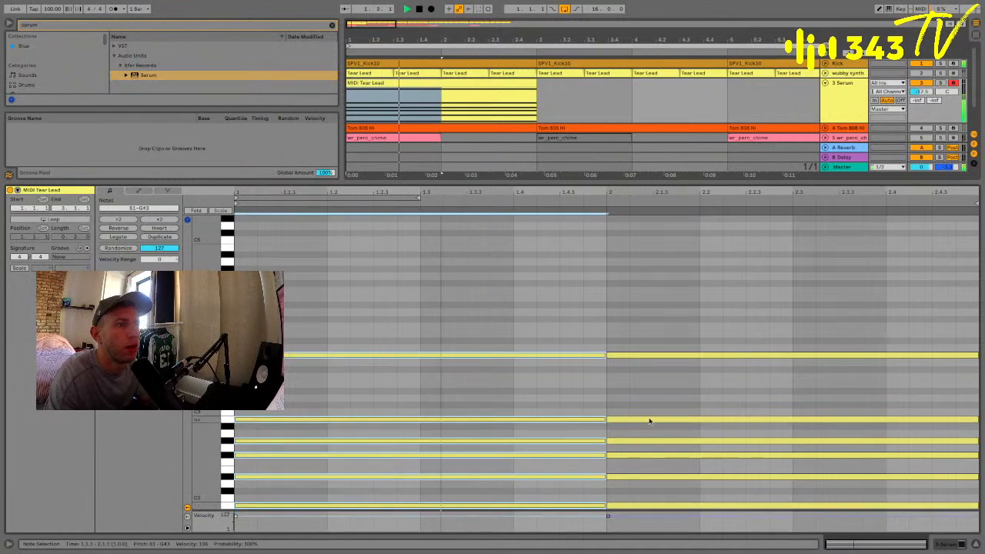
left_click_drag(597, 353, 875, 355)
key("ctrl+d")
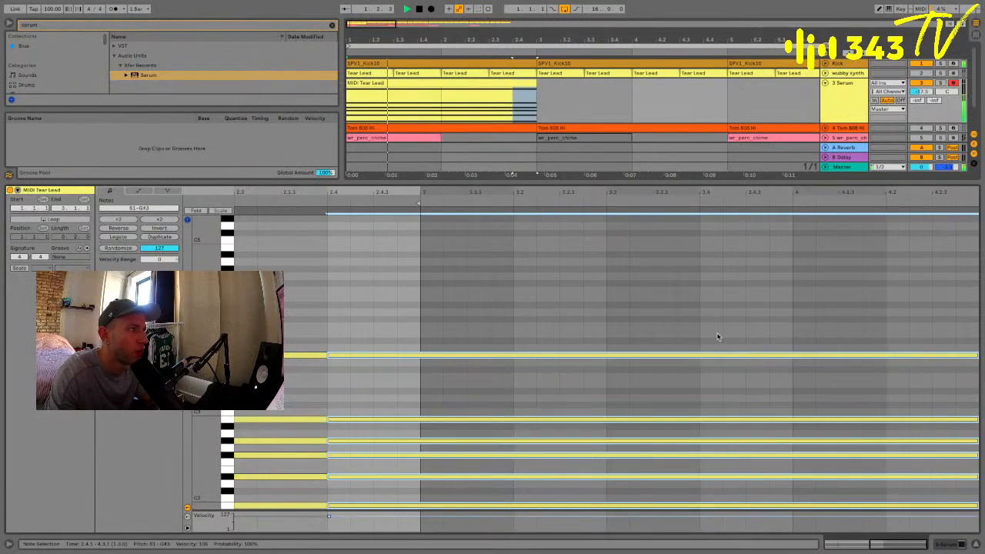
left_click_drag(976, 355, 421, 358)
key("space")
Lower the short last chord's bottom note five semitones to F#1 and play the chord from 2.4
scroll(430, 394, "down", 3)
left_click(363, 431)
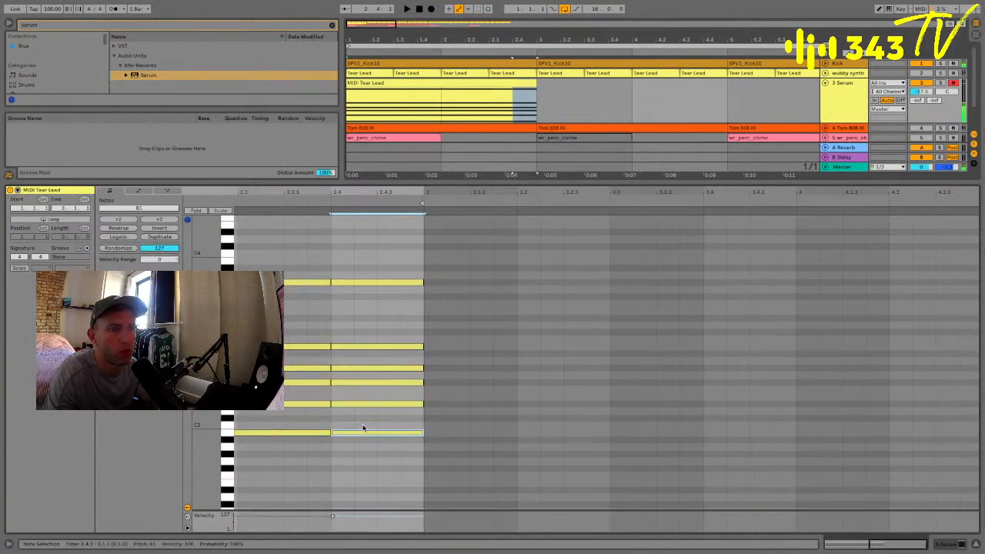
key("Down")
key("Down")
key("Down")
key("Down")
key("Down")
left_click(333, 419)
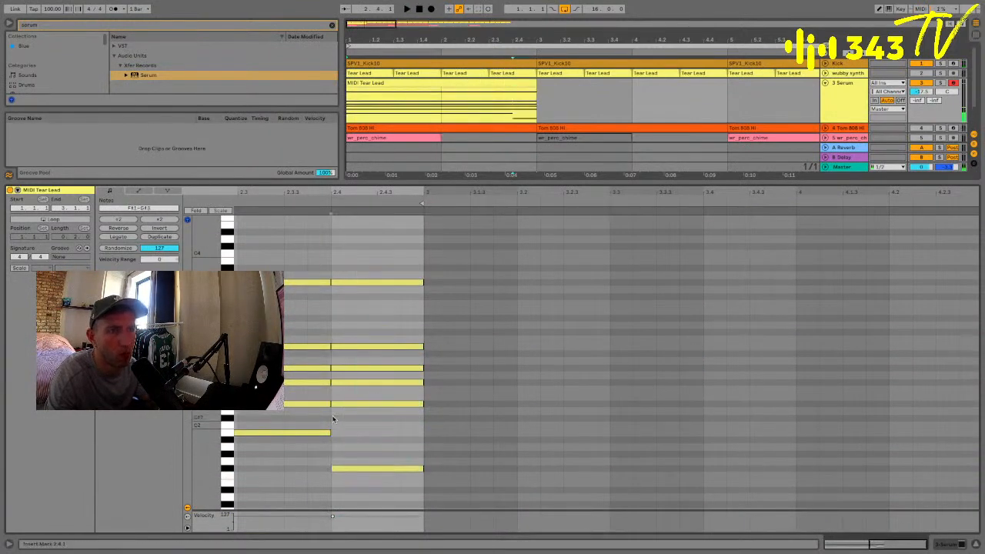
key("space")
key("space")
Lower the last chord's D#2 note two semitones to C#2 and play the result
left_click_drag(333, 418, 347, 404)
key("Down")
key("Down")
left_click(346, 402)
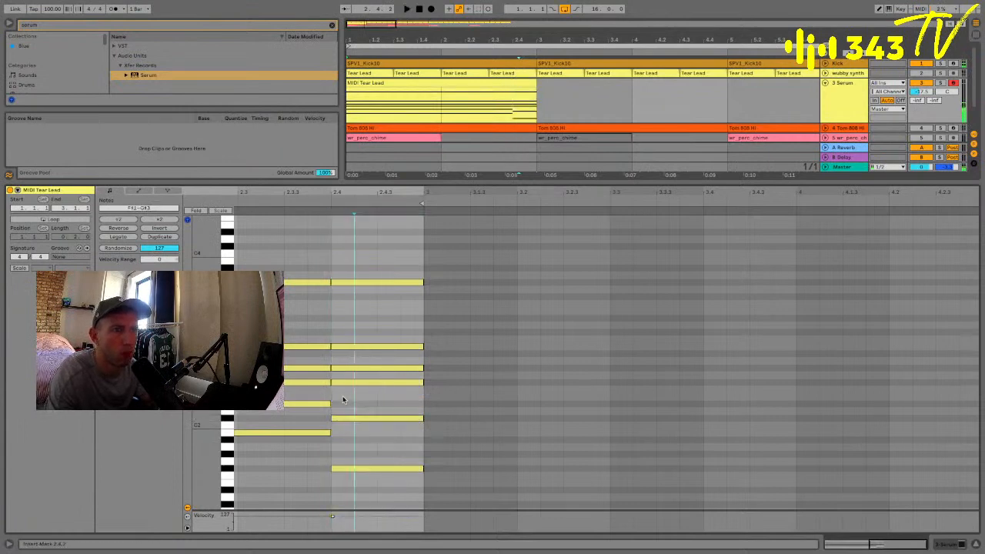
key("space")
key("space")
Raise the last chord's B2 note to C#3 and lower its top note to F#3
left_click(347, 346)
key("Up")
key("Up")
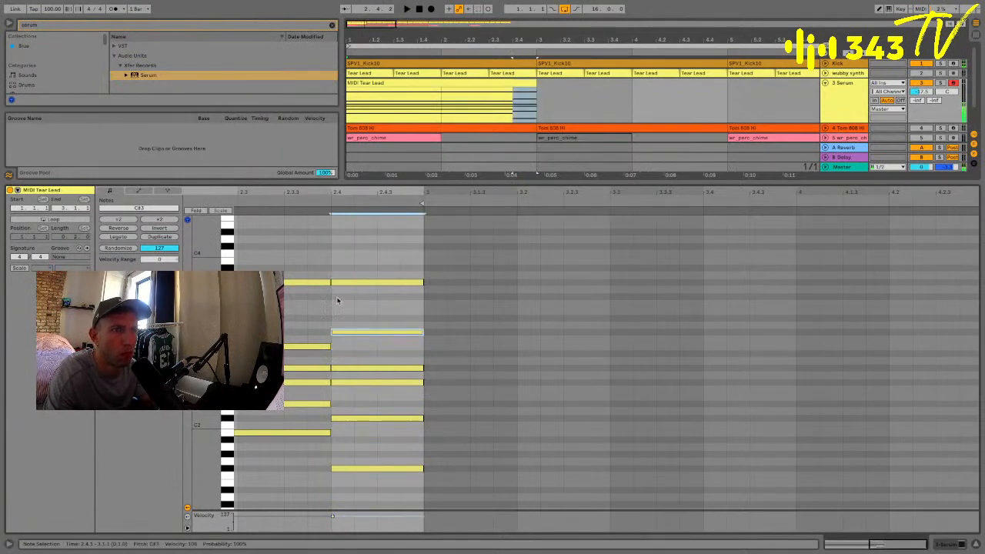
left_click(339, 281)
key("Down")
key("Down")
left_click(335, 270)
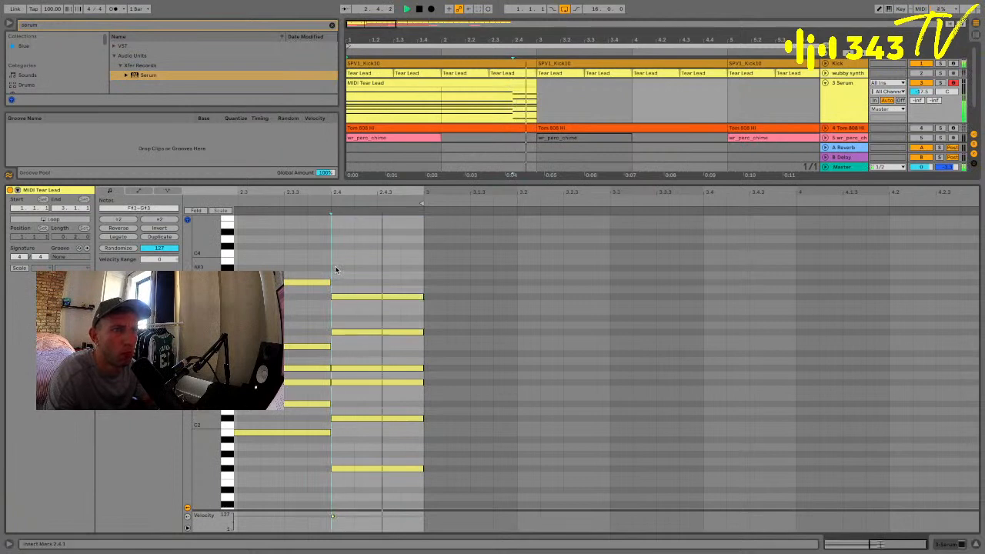
Lower the last chord's F#2 note to E2, listen to it, and bring it down further to D#2
left_click(347, 381)
key("Down")
key("Down")
left_click(344, 376)
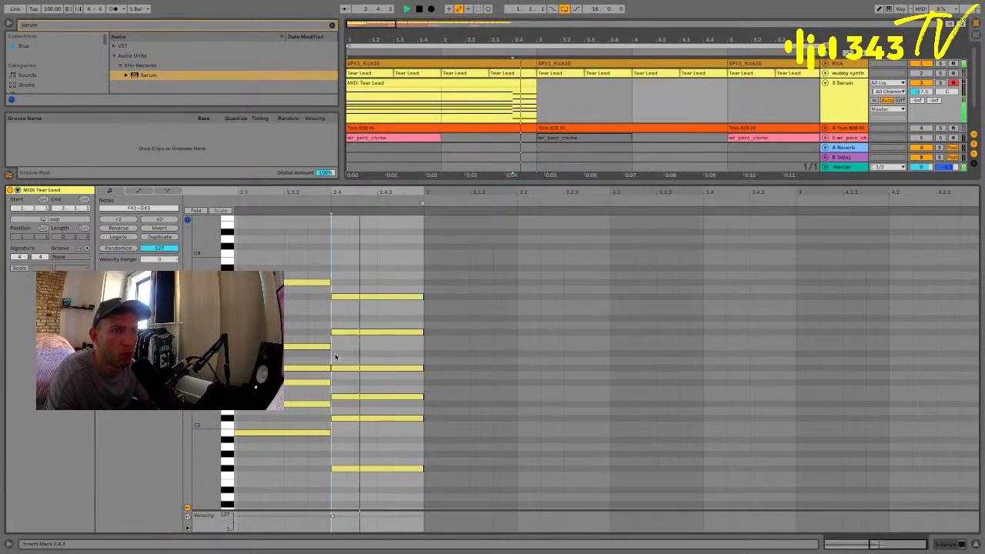
left_click_drag(354, 396, 356, 405)
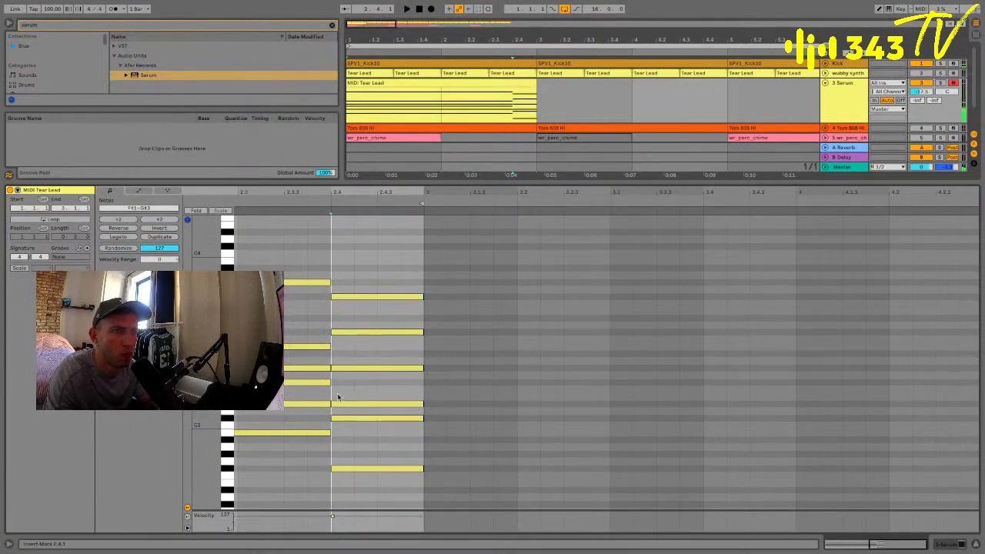
Lower the last chord's G#2 note to F#2 and play the transition between the two chords
left_click(357, 368)
left_click_drag(357, 367, 359, 383)
left_click(336, 351)
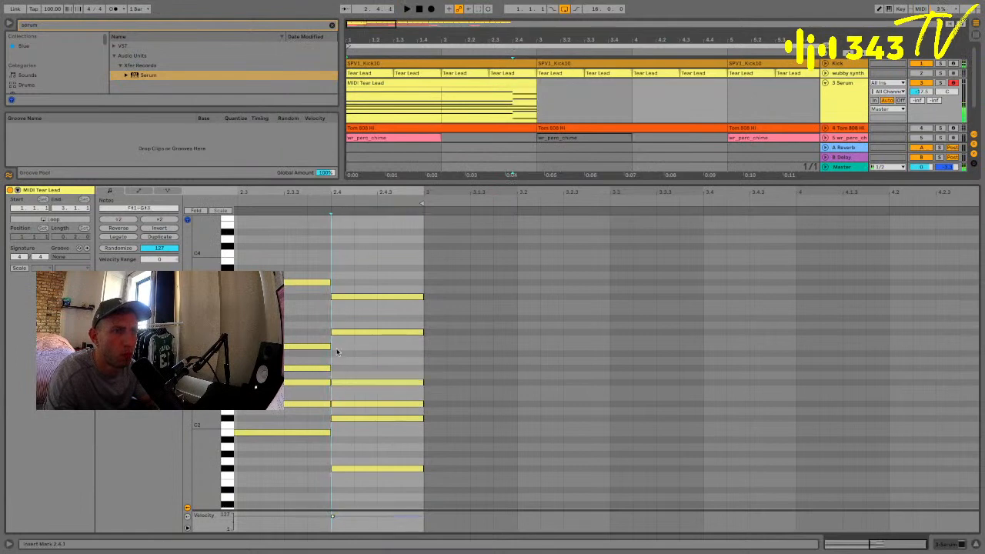
key("space")
left_click(319, 318)
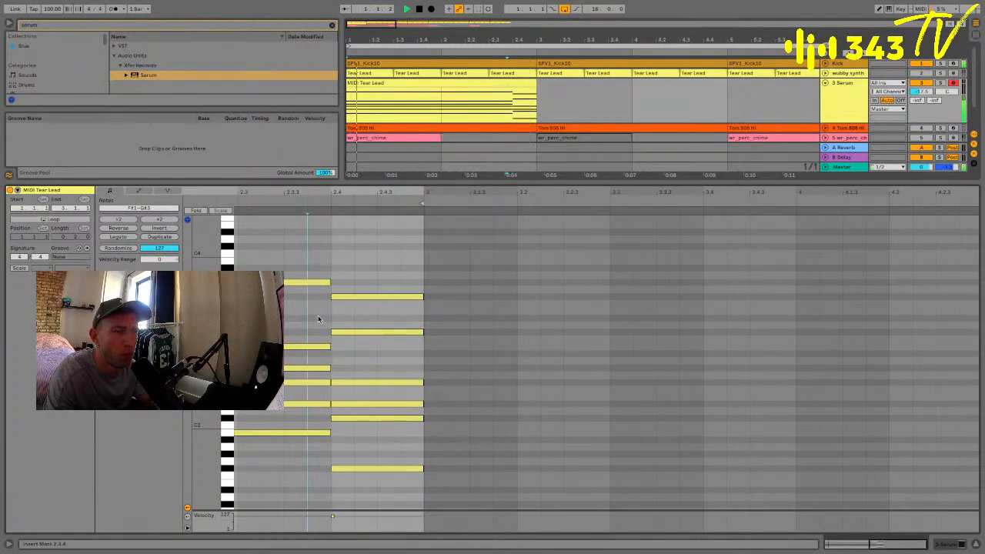
left_click(330, 260)
key("space")
key("space")
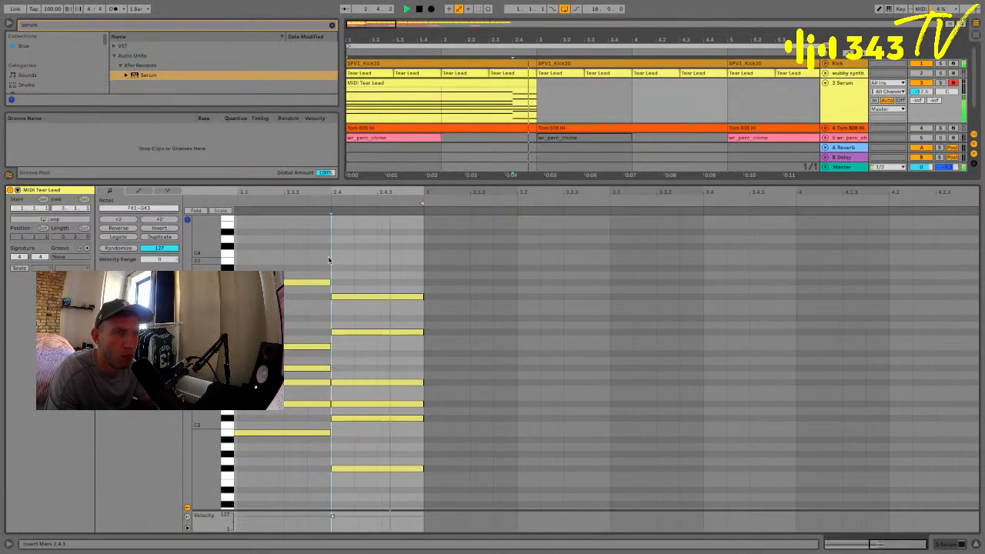
key("space")
Lower the last chord's top note three semitones to D#3 and play the chord
left_click(365, 297)
key("Down")
key("Down")
key("Down")
left_click(330, 307)
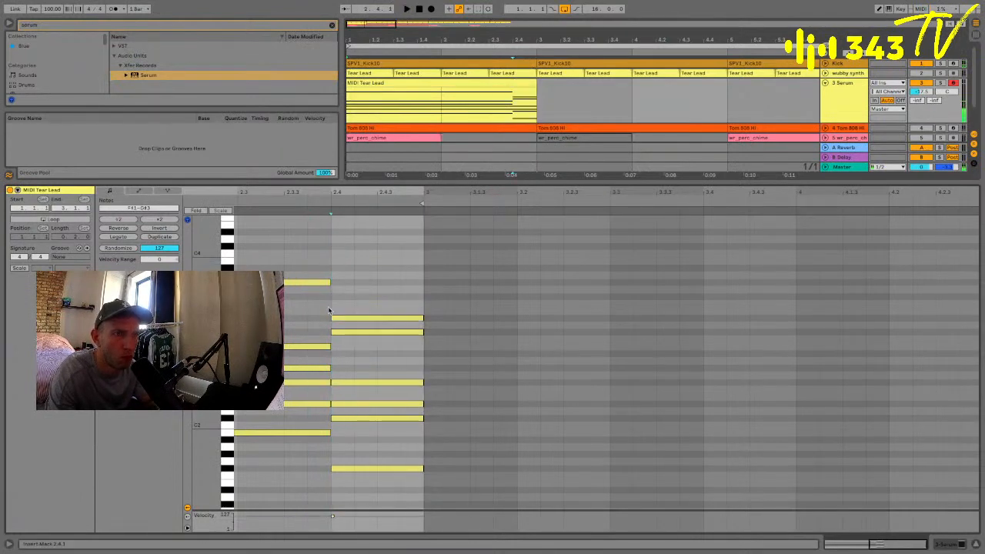
key("space")
key("space")
Copy the last chord's C#3 note down to B2 and play the chord
left_click(353, 334)
left_click_drag(352, 339, 356, 356)
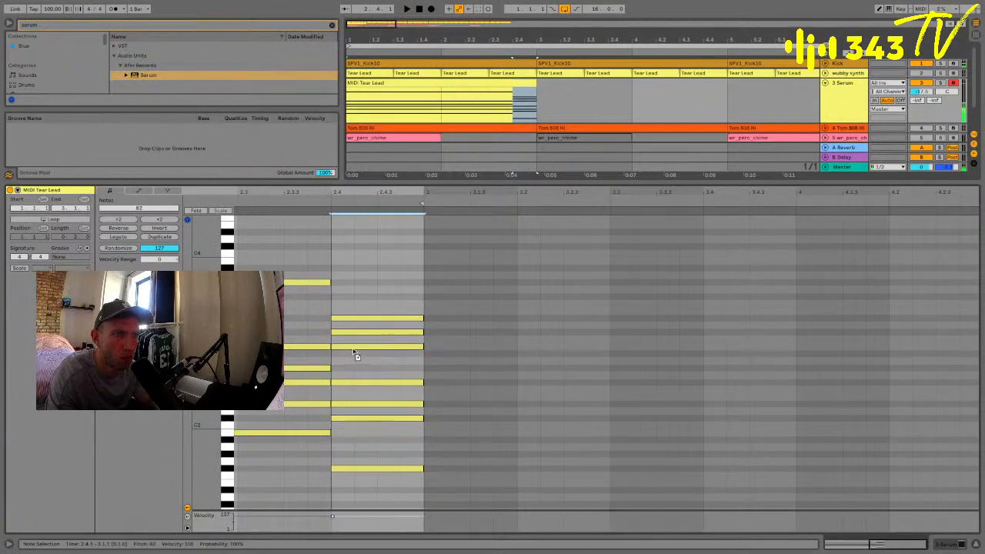
left_click(328, 339)
key("space")
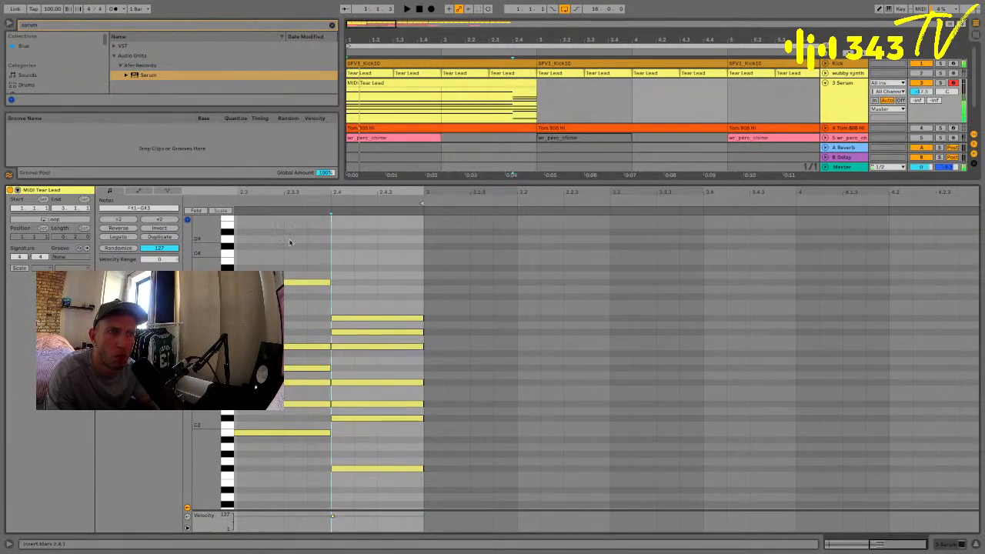
Consolidate the two-bar MIDI Tear Lead clip on the Serum track and play it
left_click(488, 80)
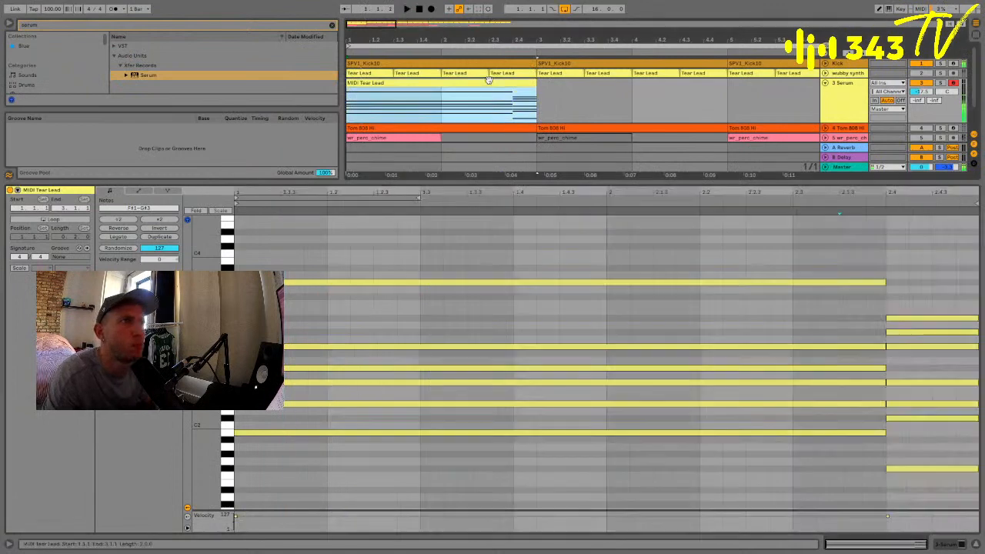
key("super+j")
key("space")
key("space")
scroll(544, 143, "down", 10)
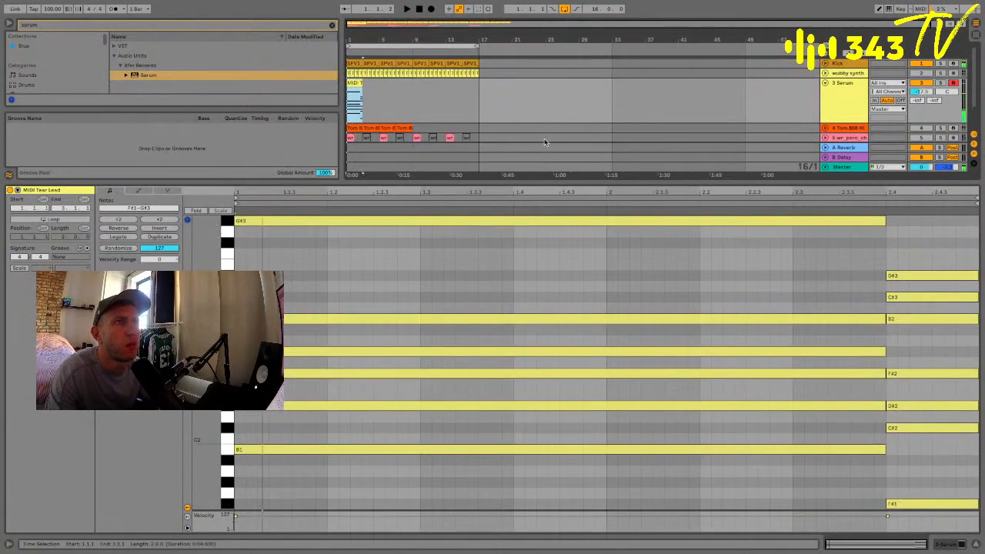
left_click(378, 98)
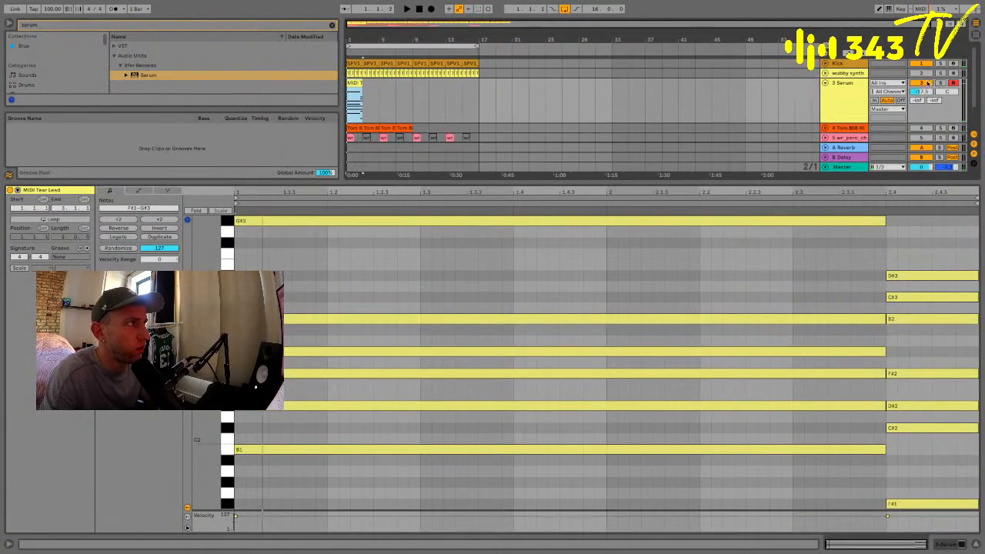
Unfold the wubby synth track and set its volume to 0 dB during playback
left_click(826, 73)
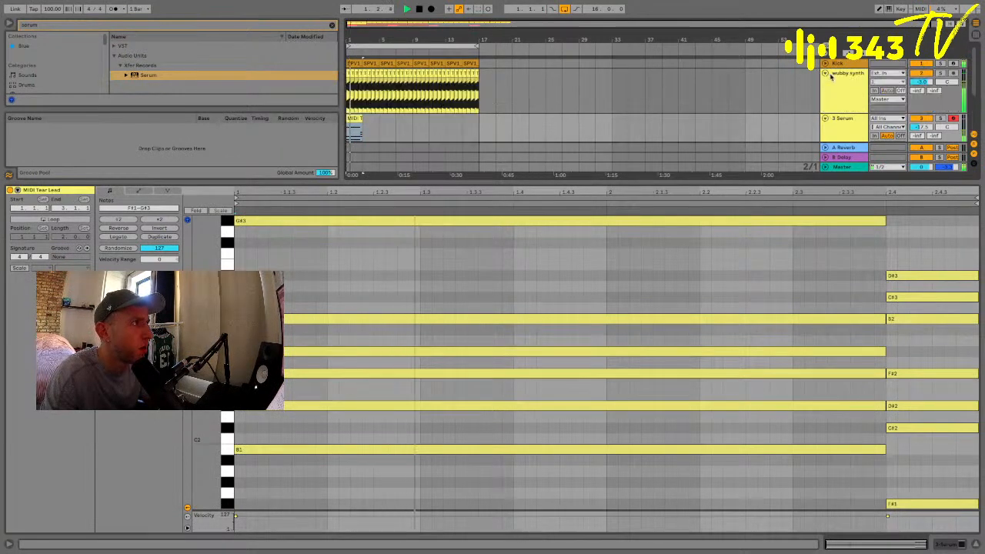
left_click(843, 82)
left_click(928, 82)
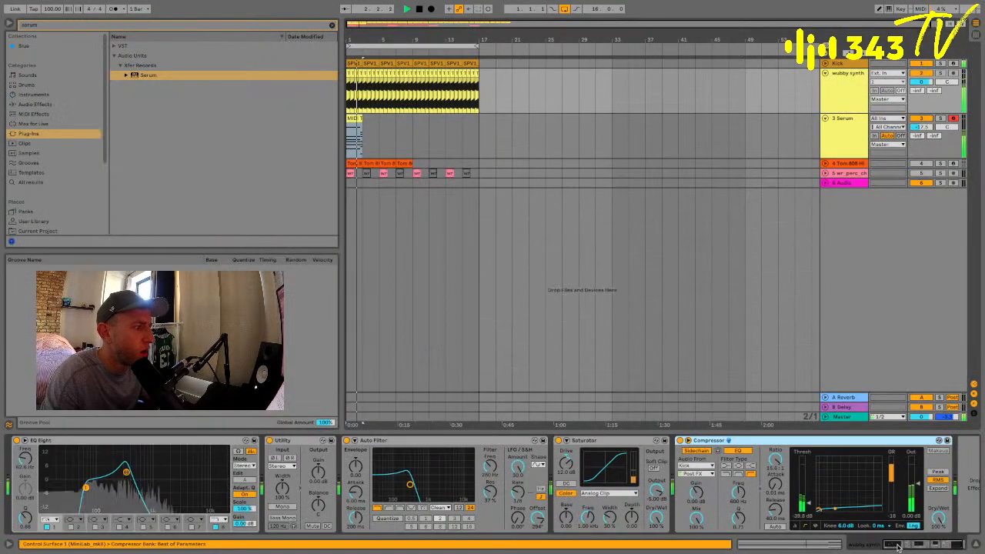
Copy the wubby synth's EQ Eight after its Compressor and shift the copy's bands upward, the upper one to about 2.00 kHz
key("shift+Tab")
scroll(810, 497, "right", 1)
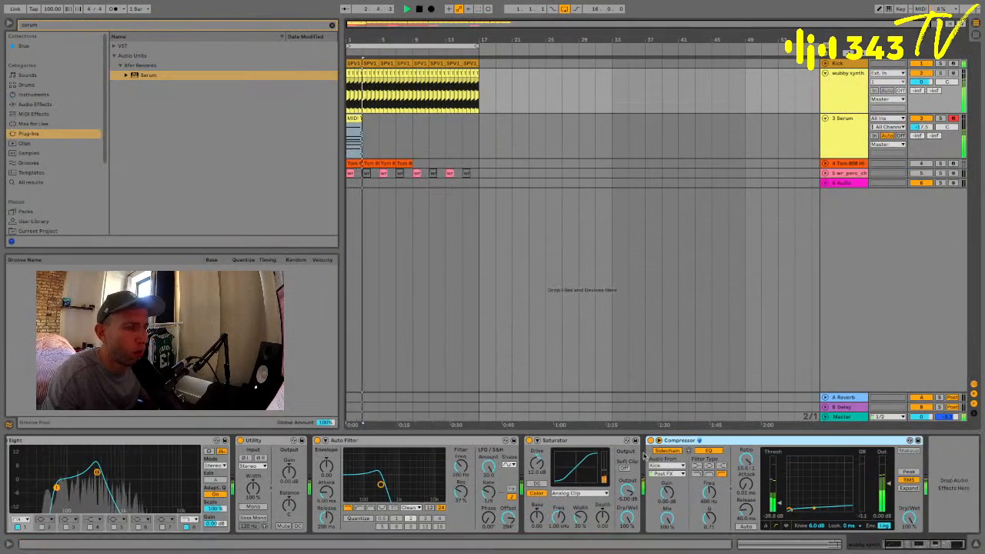
left_click(88, 441)
scroll(918, 479, "right", 3)
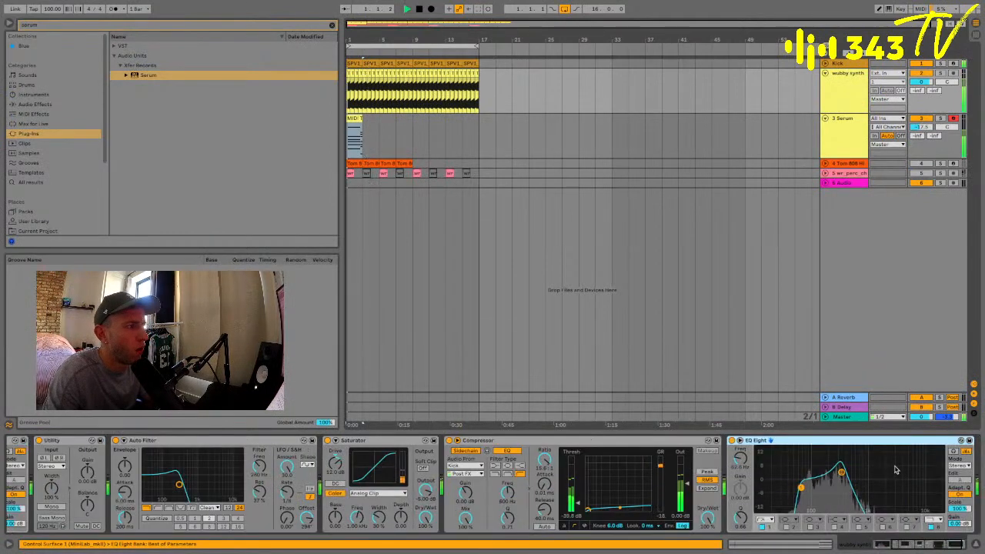
left_click_drag(809, 487, 884, 481)
left_click(851, 88)
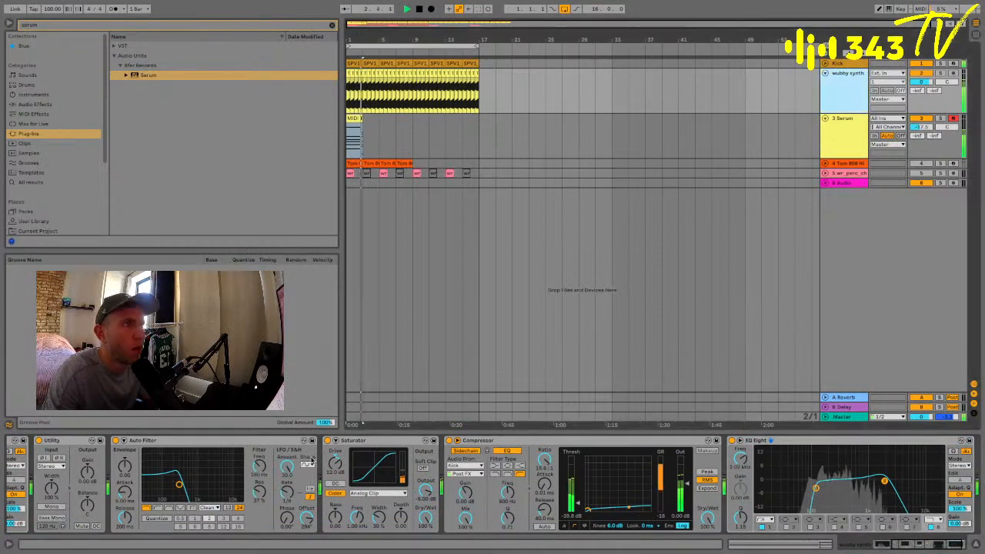
Loop the two-bar MIDI Tear Lead clip, then open its Serum instrument and set oscillator A's unison to 4
left_click(377, 346)
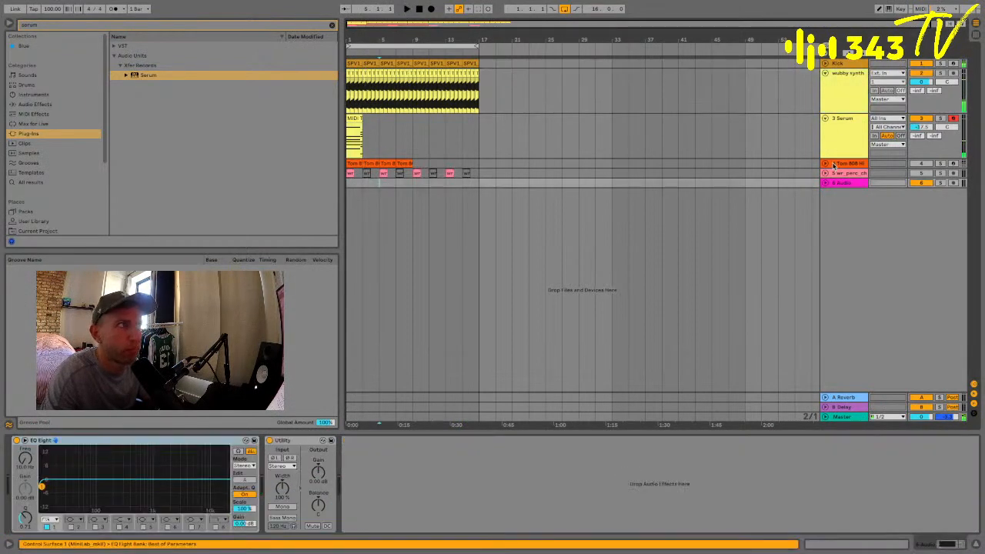
left_click(424, 125)
left_click(352, 121)
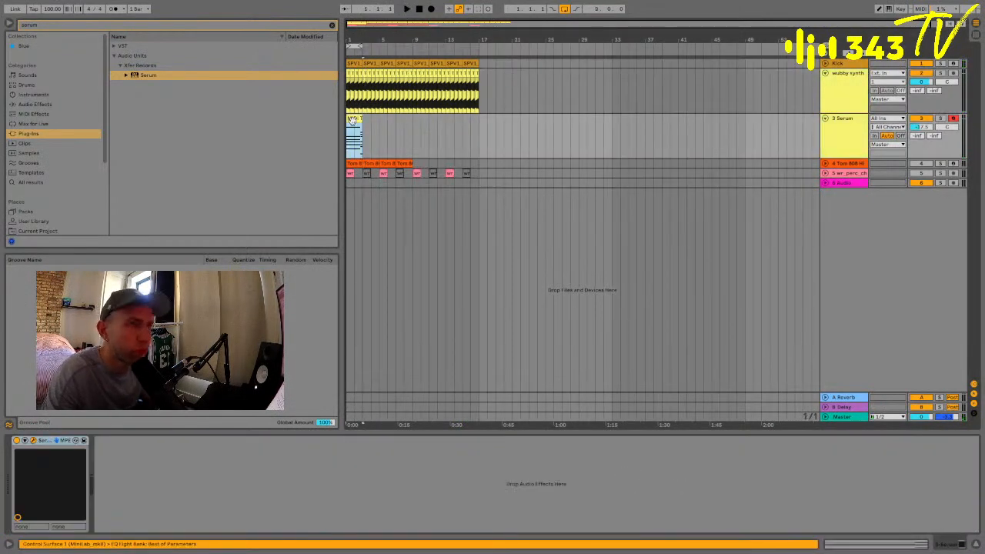
left_click_drag(331, 552, 465, 39)
left_click_drag(371, 183, 386, 208)
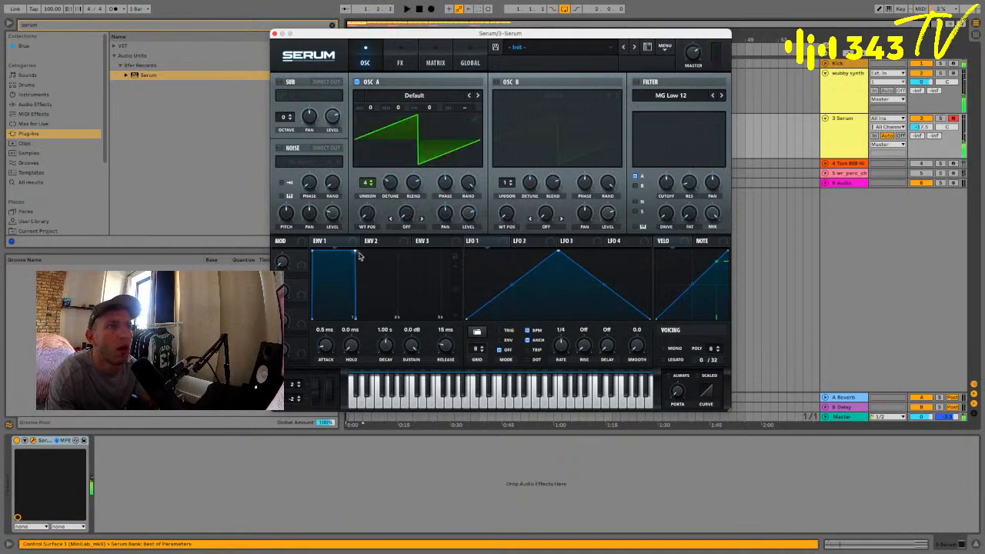
Enable Serum's MG Low 12 filter and raise its cutoff while the loop plays
left_click(636, 82)
key("space")
left_click_drag(665, 181, 665, 168)
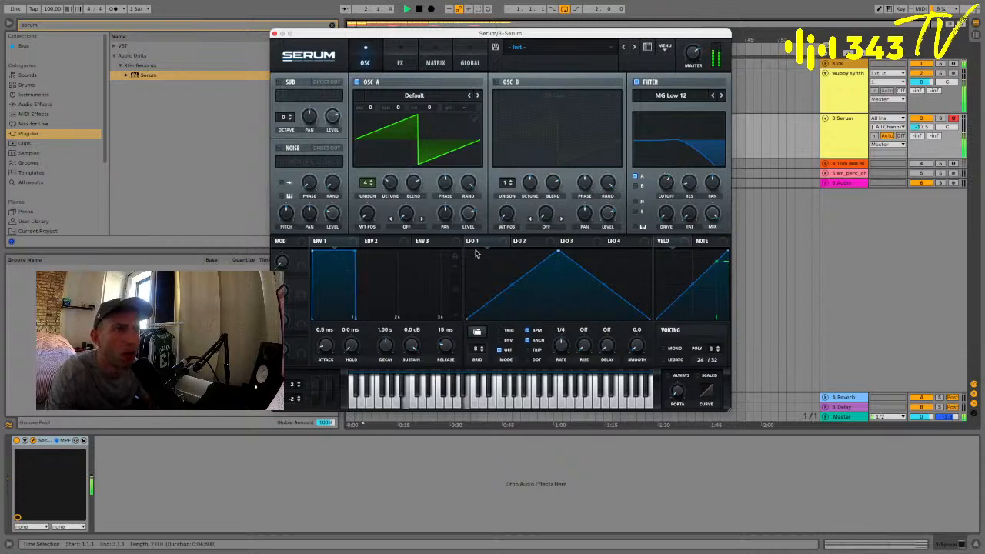
Assign LFO 1 to oscillator A's level and reshape the LFO into a rising ramp
left_click_drag(477, 217, 469, 214)
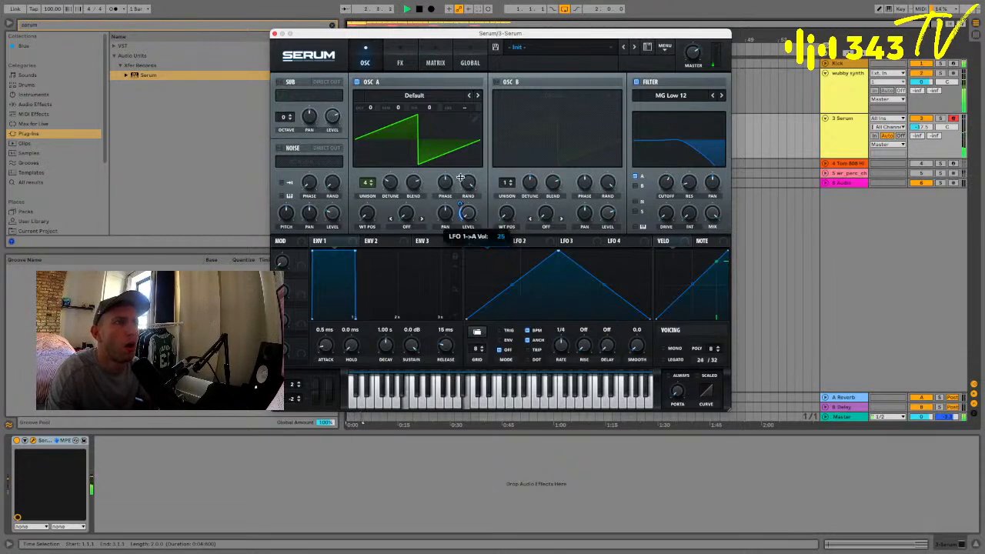
left_click_drag(558, 252, 649, 251)
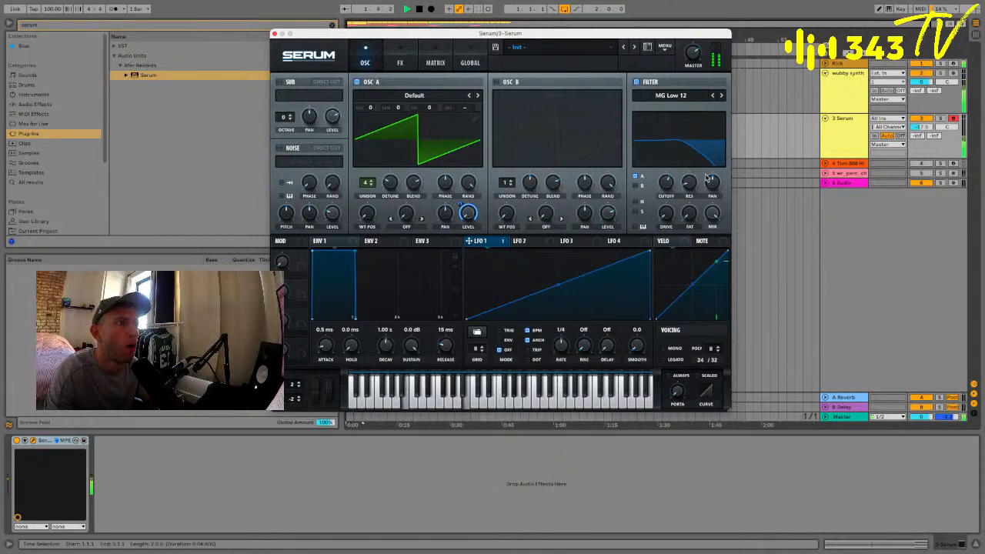
Set the Serum track's volume to -11.0 dB and close the Serum window
left_click(919, 129)
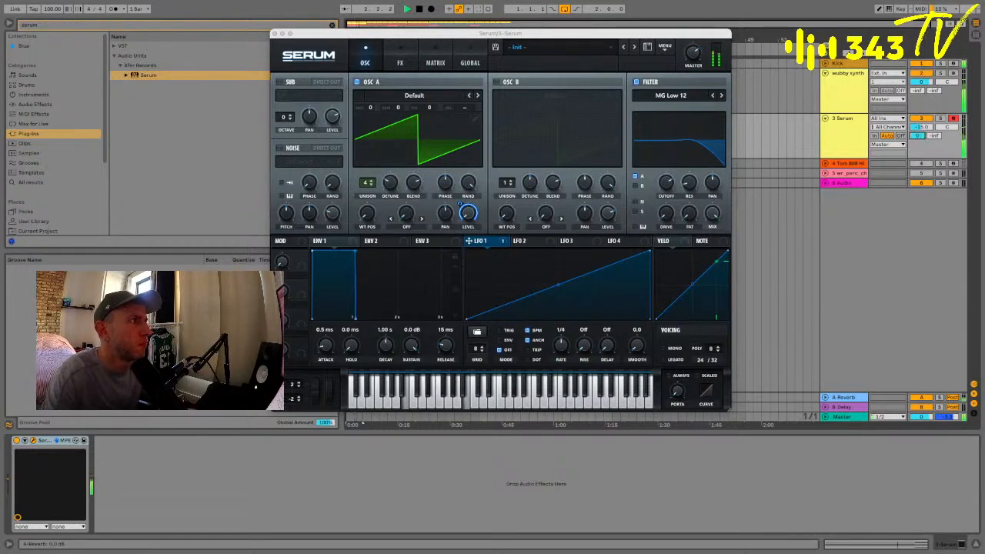
left_click(860, 119)
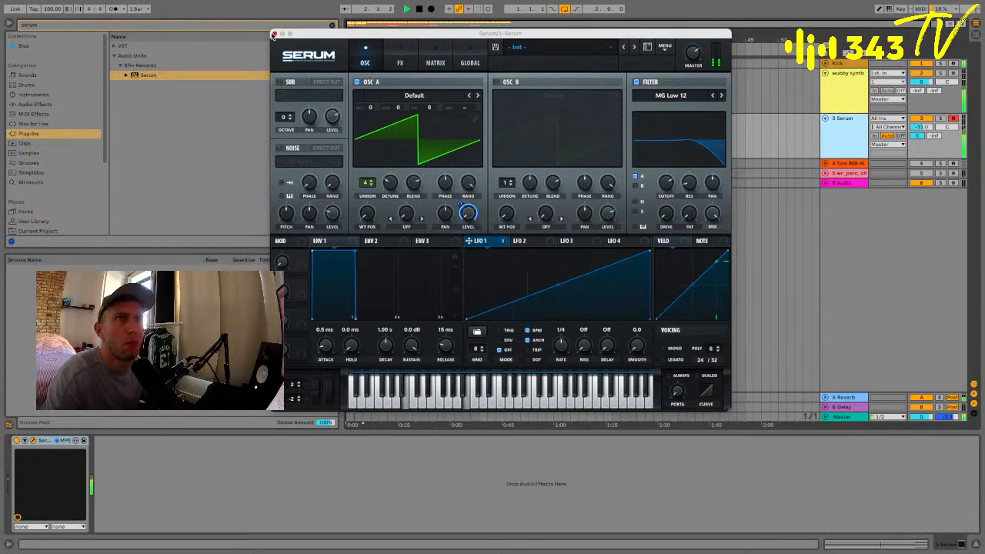
left_click(273, 34)
Group the wubby synth and Serum tracks, rename the group MIDS and fold it
left_click(849, 105)
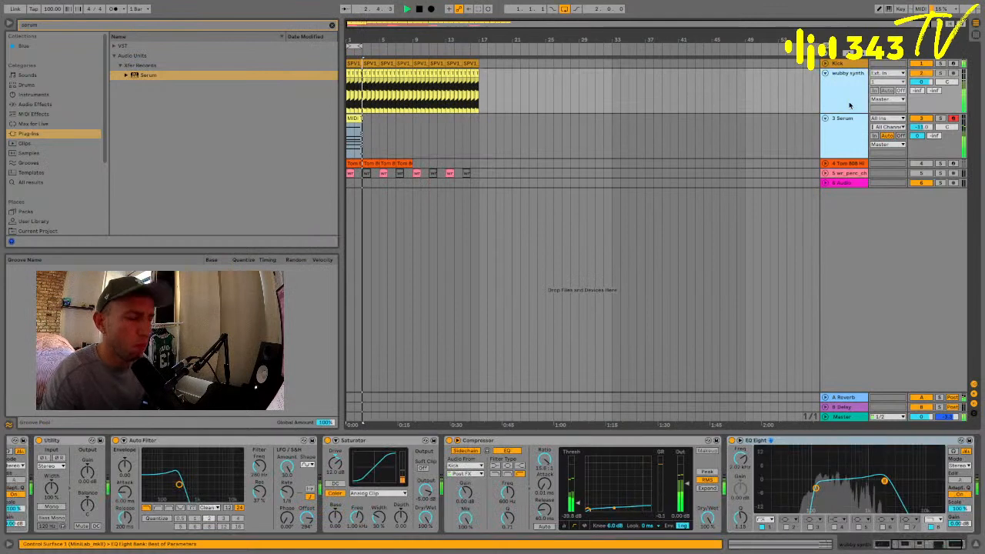
key("super+g")
left_click(843, 93)
key("super+r")
type("MI")
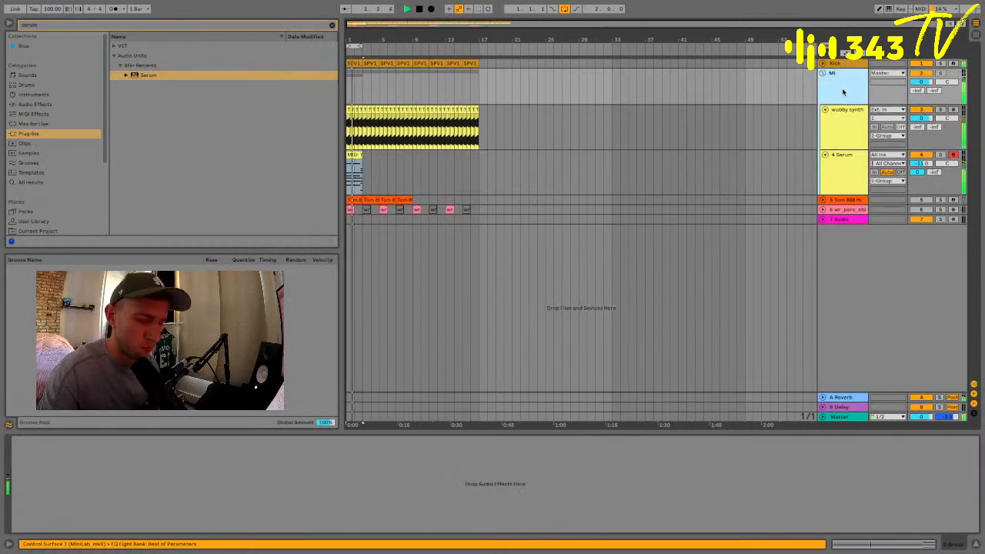
type("DS")
key("Return")
left_click(822, 74)
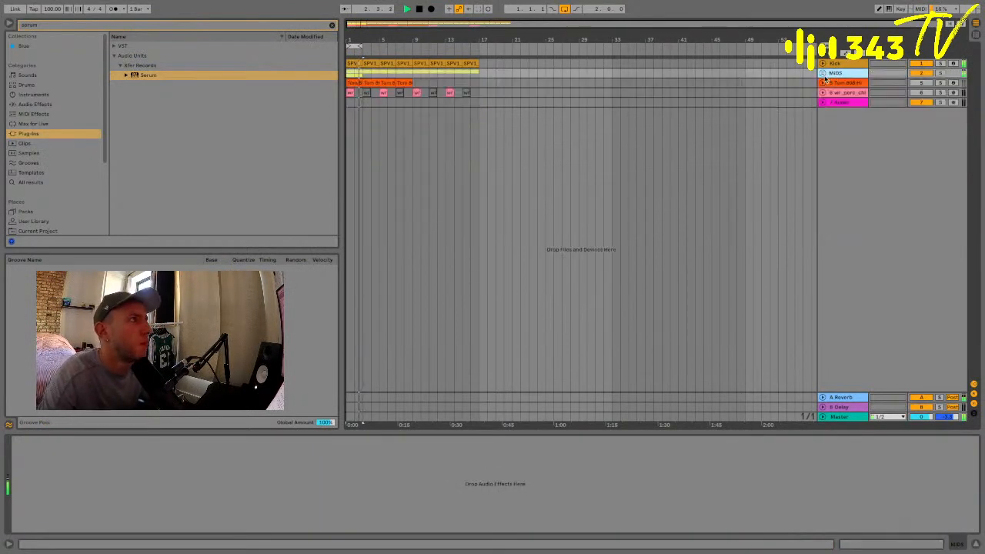
Unfold the MIDS group and duplicate the Serum clip repeatedly until it fills bars 1 to 17
left_click(823, 75)
left_click(356, 154)
key("super+d")
key("super+d")
key("super+d")
key("super+d")
key("super+d")
key("super+d")
key("super+d")
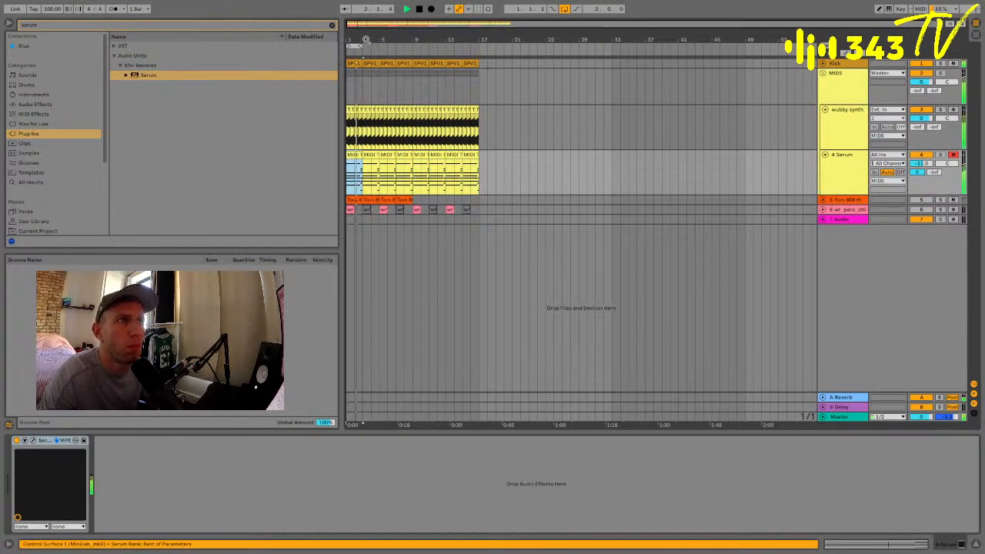
Loop bars 9 to 17 and remove the wubby synth clips from bar 9 onward
left_click_drag(360, 46, 526, 44)
left_click(376, 77)
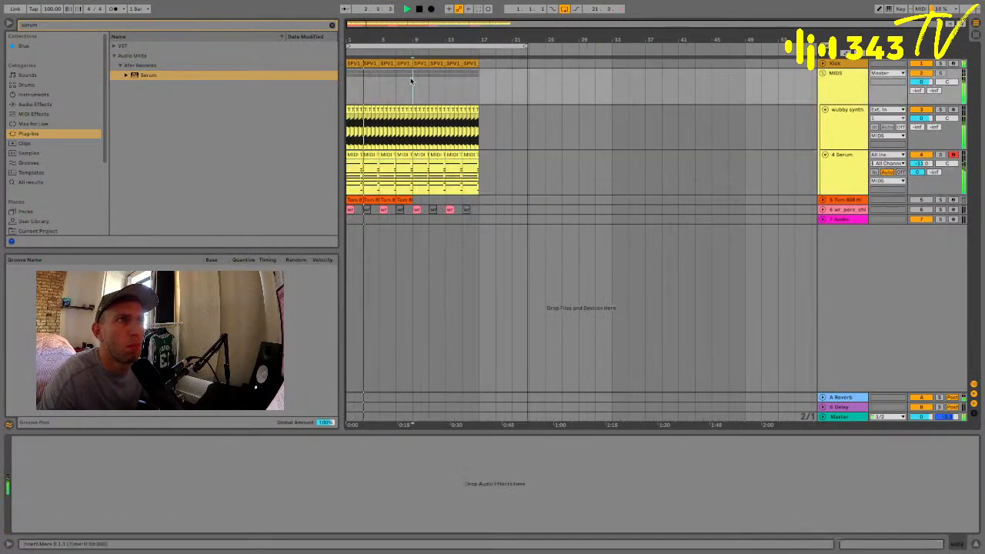
left_click_drag(414, 77, 477, 95)
key("ctrl+l")
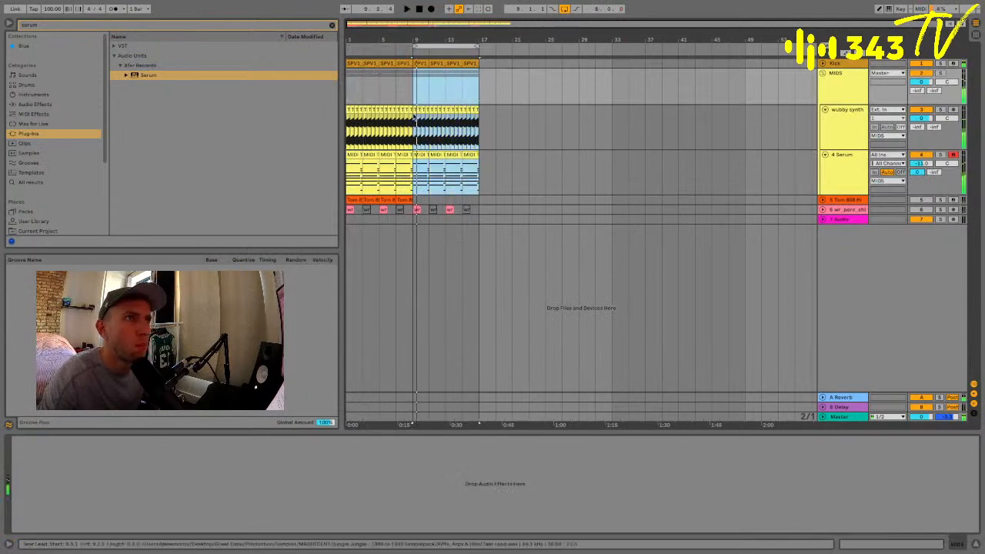
left_click_drag(416, 127, 509, 127)
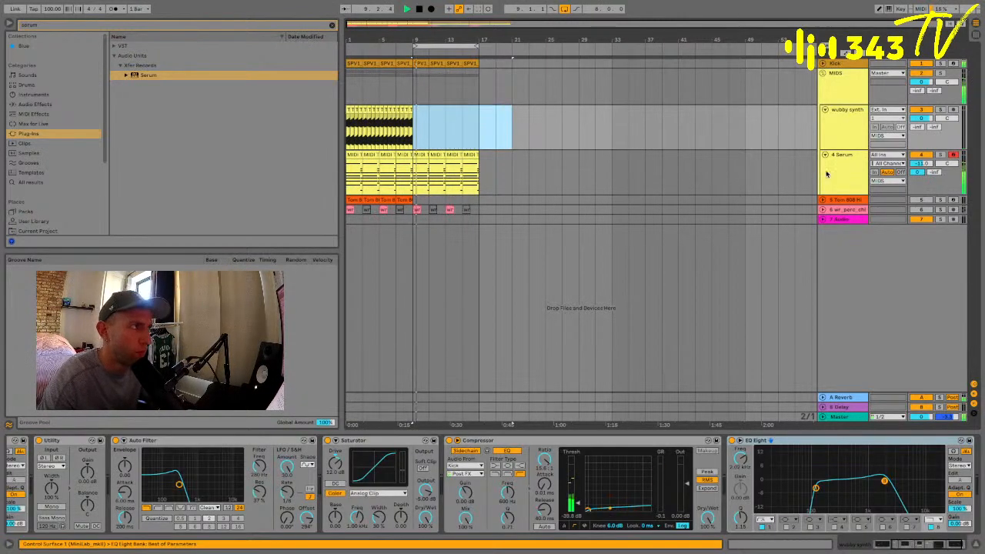
Consolidate the Serum clips from bar 9 to bar 17 into a single MIDI clip
double_click(424, 156)
left_click(424, 157)
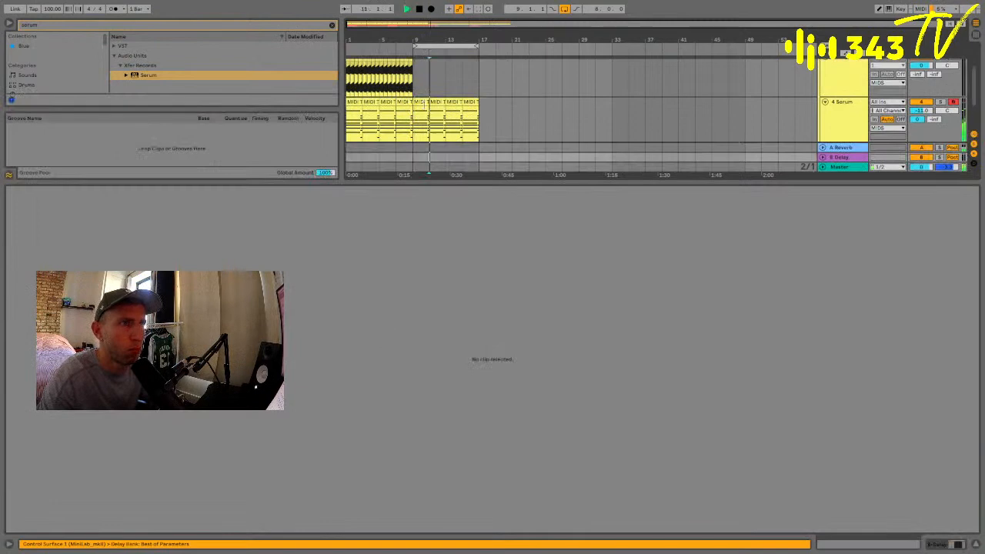
left_click(423, 102)
left_click(471, 101, "shift")
key("super+j")
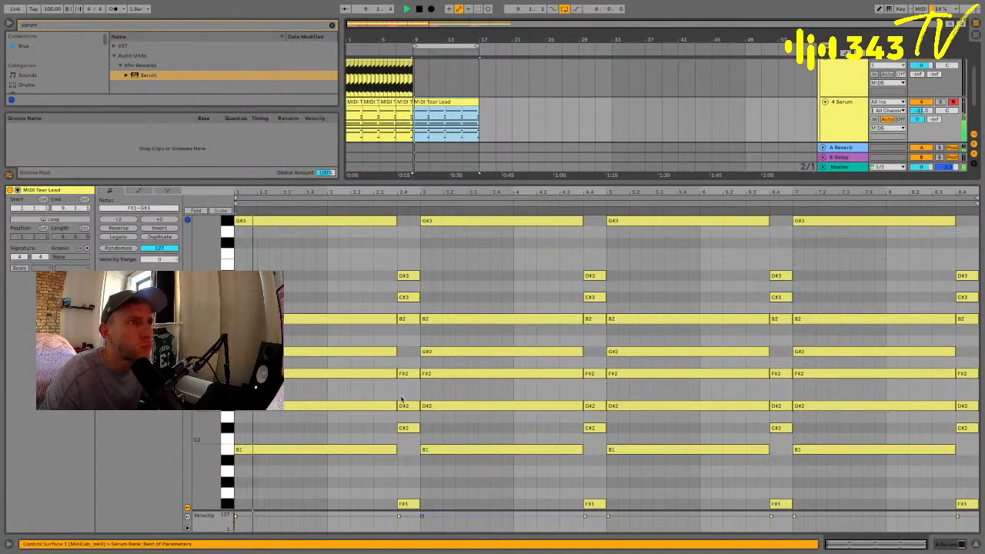
Shorten the notes of the first long chord in the consolidated Serum clip to about two beats
left_click(331, 484)
left_click(331, 404)
left_click(381, 460)
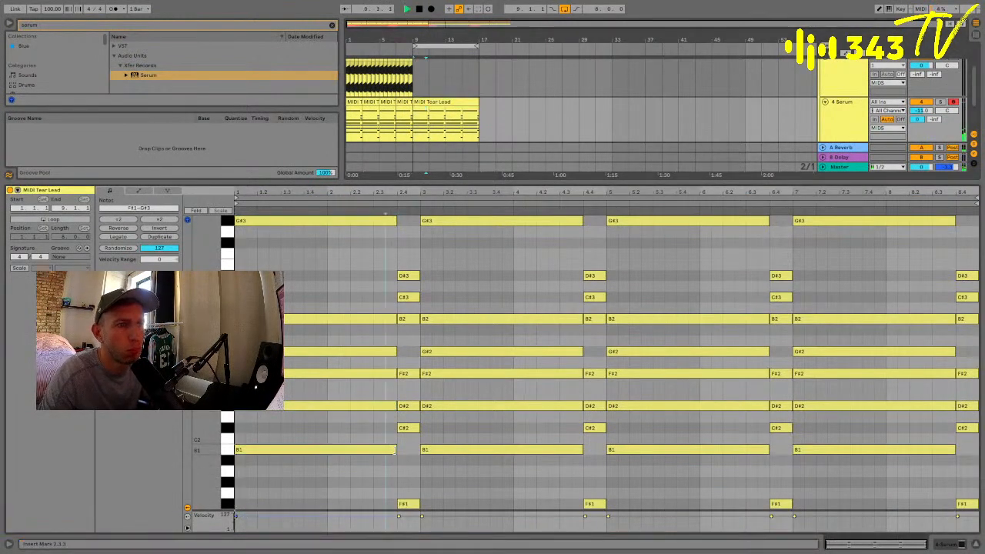
left_click_drag(395, 450, 386, 319)
key("space")
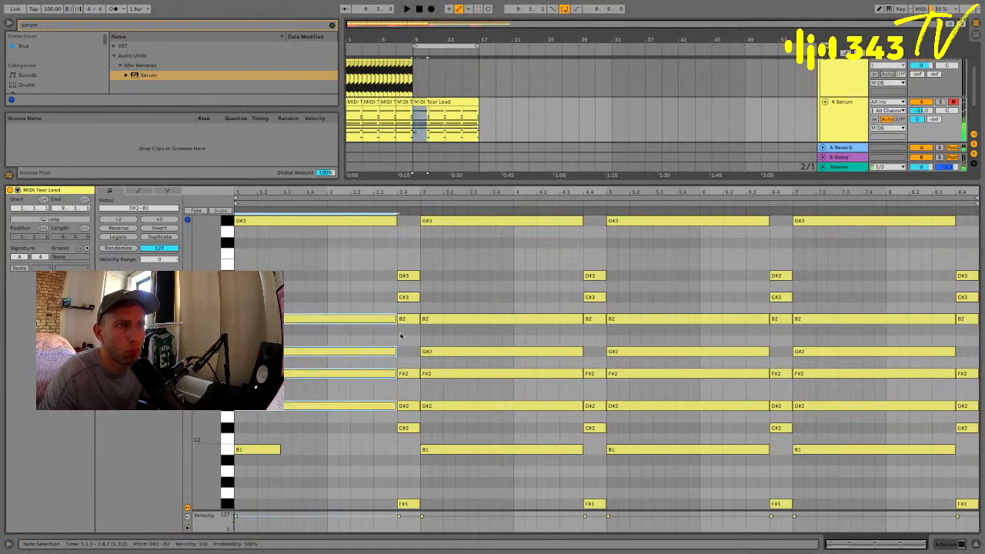
key("Delete")
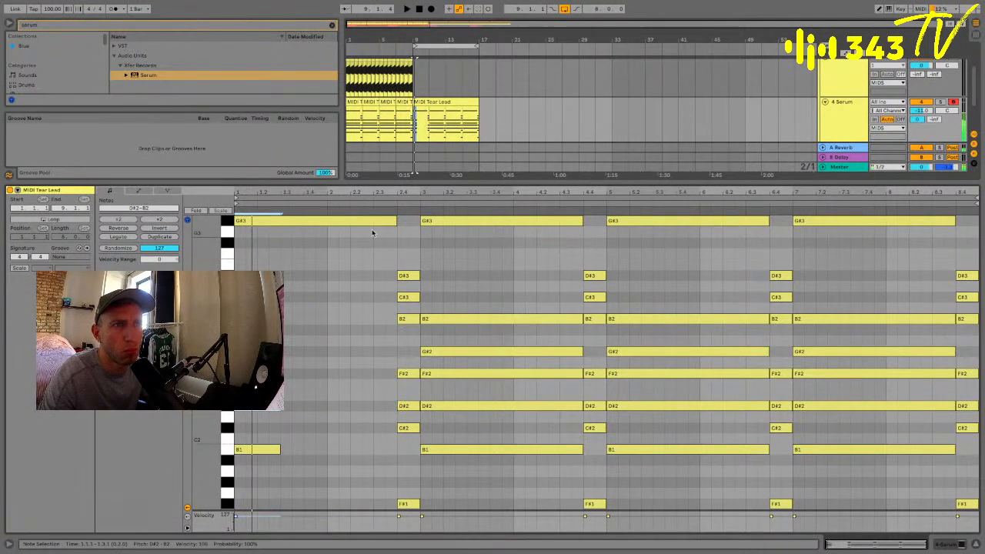
left_click_drag(395, 222, 291, 223)
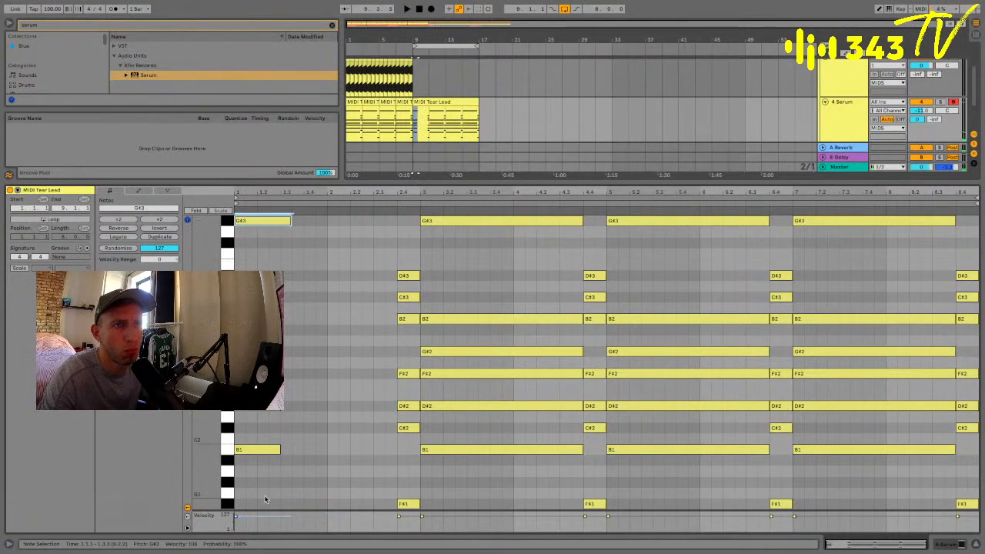
Select all notes of the shortened first chord and duplicate them directly after it at 1.3
left_click_drag(285, 470, 266, 221)
key("super+d")
left_click(297, 464)
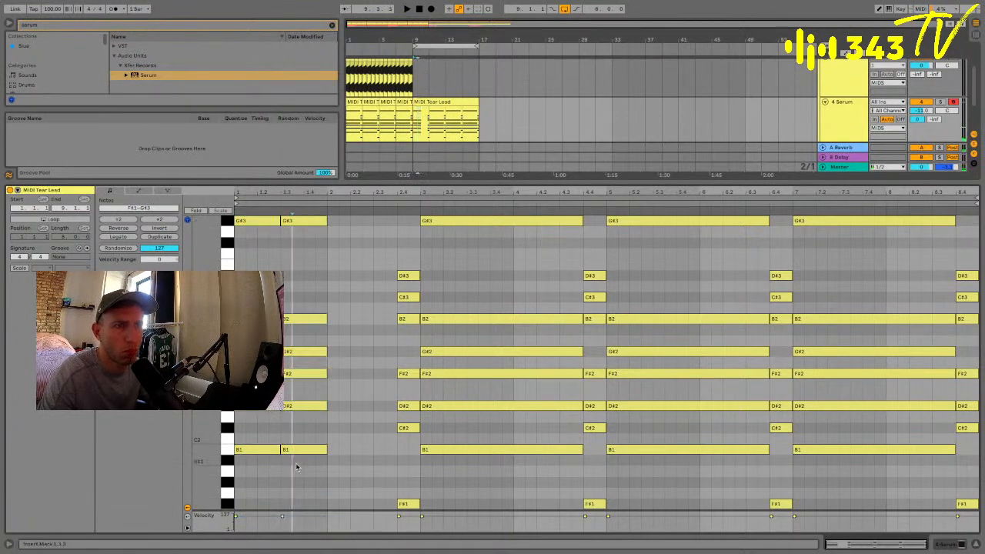
Raise the second chord's B1 to C#2 and its B2 to C#3, then audition the change
left_click(297, 448)
key("Up")
key("Up")
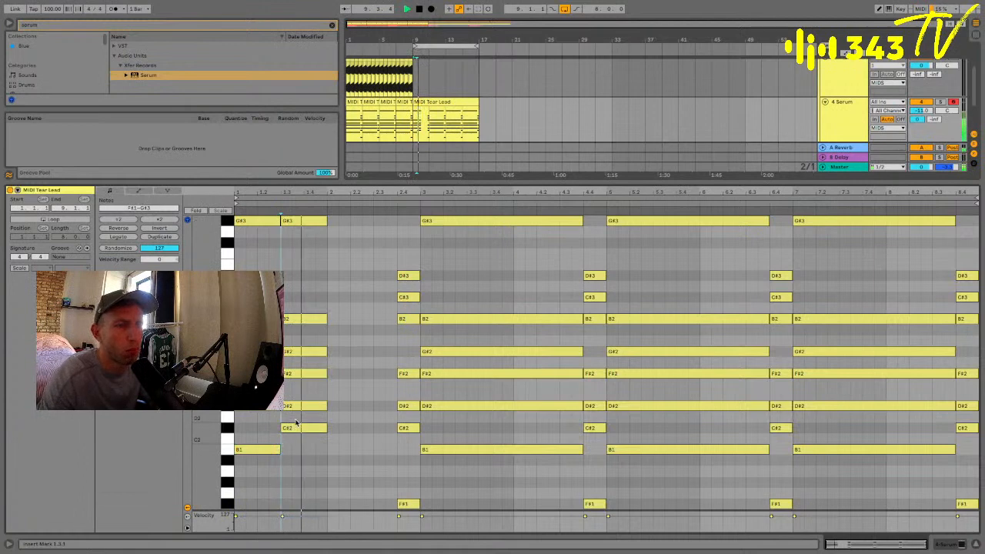
left_click_drag(292, 319, 291, 293)
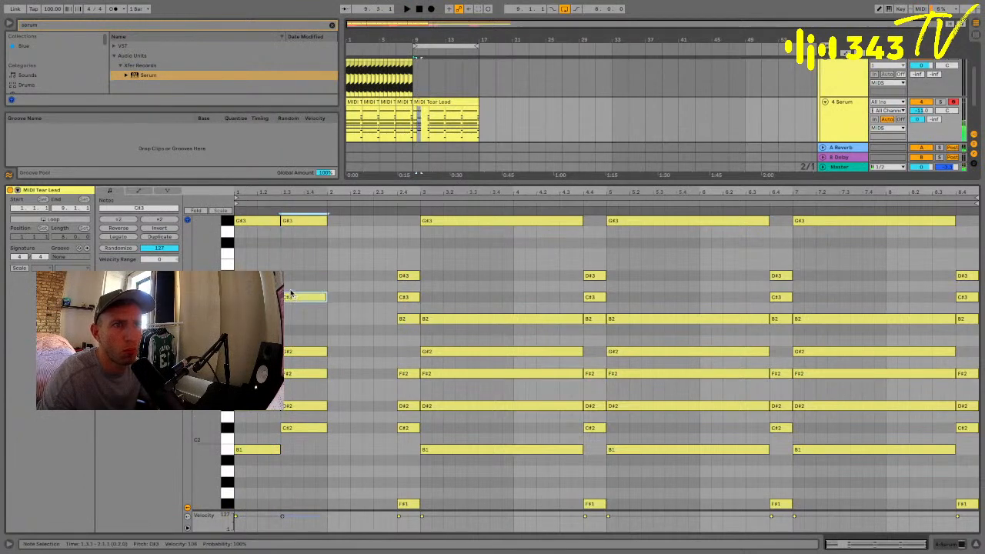
left_click(291, 285)
key("space")
Lower the second chord's G#3 to F#3, move its F#2 and D#2 notes to F2 and A#2, and play it back
left_click_drag(291, 222, 278, 248)
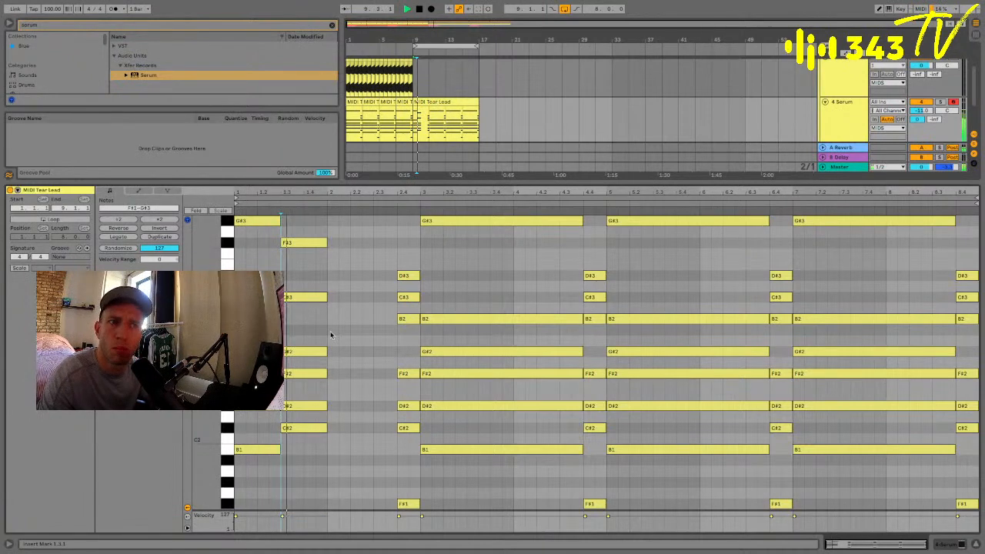
left_click(320, 470)
key("space")
left_click_drag(297, 407, 296, 334)
left_click(280, 339)
key("space")
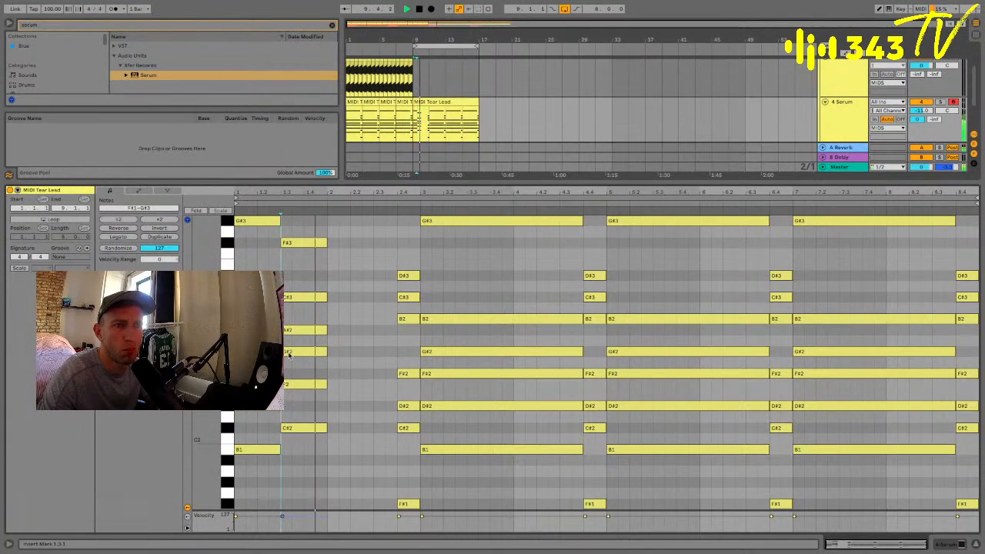
key("space")
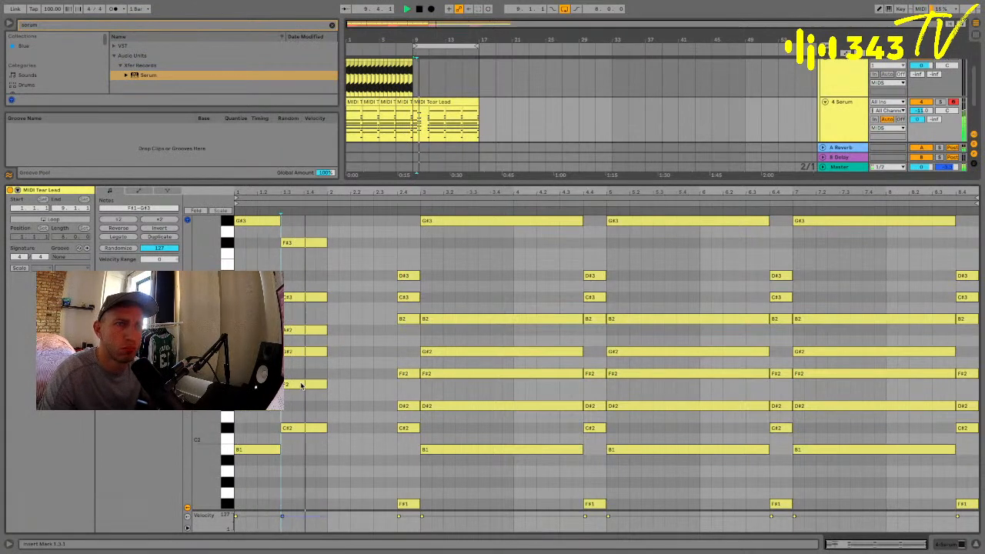
Move the second chord's lowest two notes to A#1 and C#2, and lower its G#2 to F#2
left_click_drag(305, 385, 300, 467)
left_click(308, 371)
key("space")
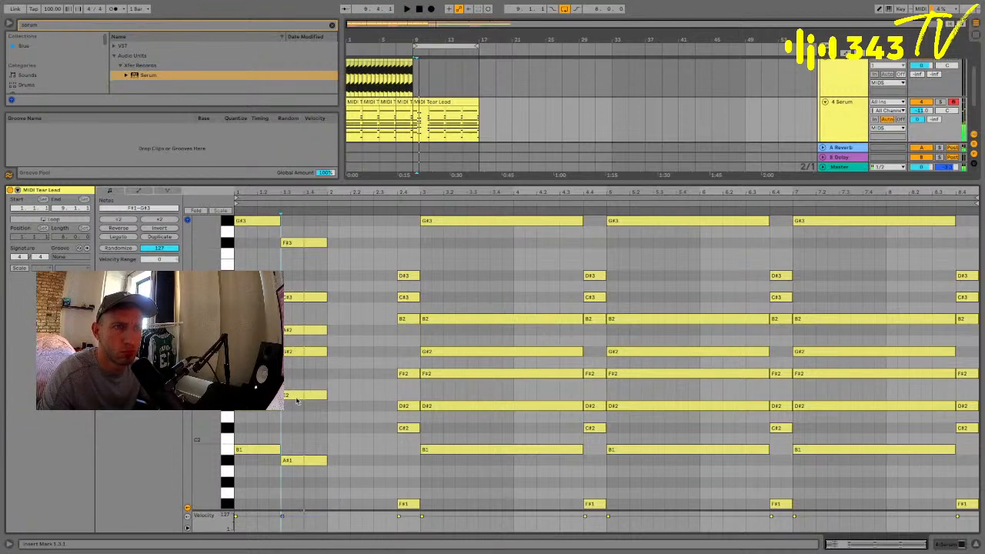
left_click_drag(297, 401, 302, 434)
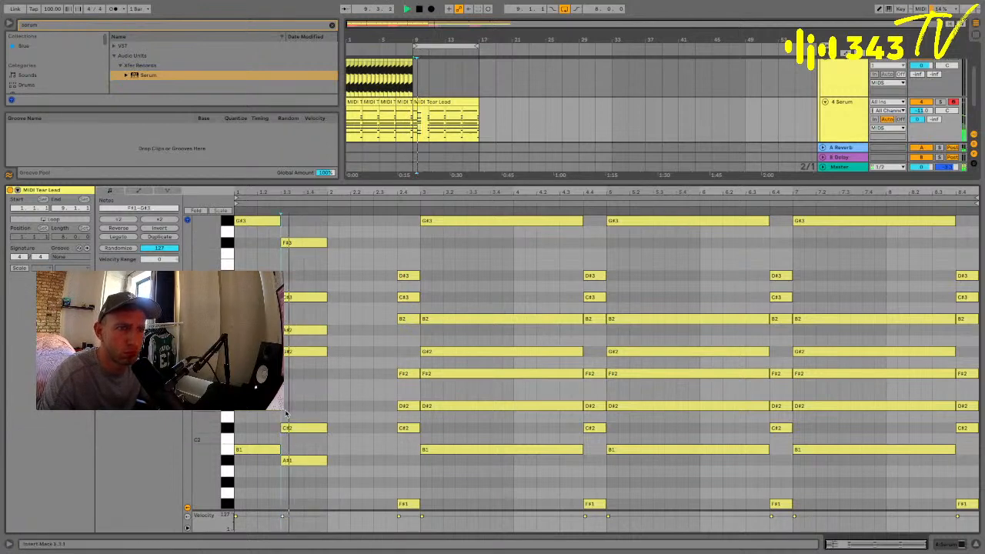
left_click(304, 354)
left_click_drag(304, 354, 304, 375)
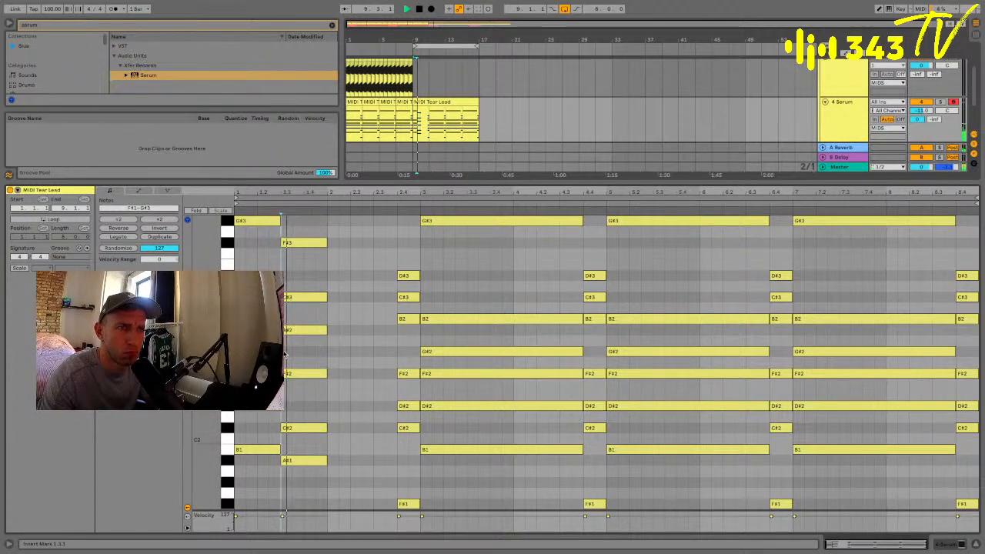
Raise the second chord's A#2 to B2 and its C#3 to D#3, then audition the chord
left_click(299, 329)
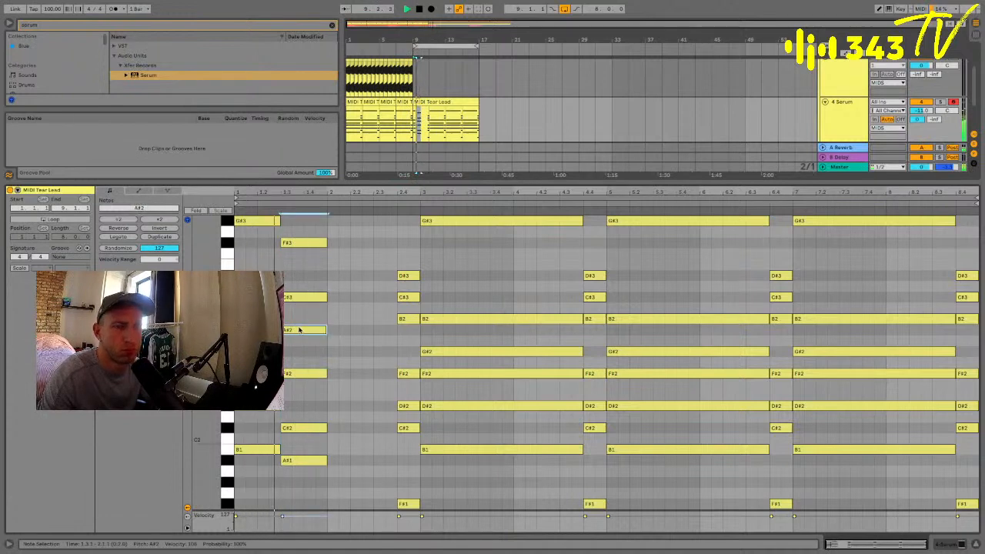
left_click_drag(300, 329, 287, 274)
left_click(287, 283)
key("space")
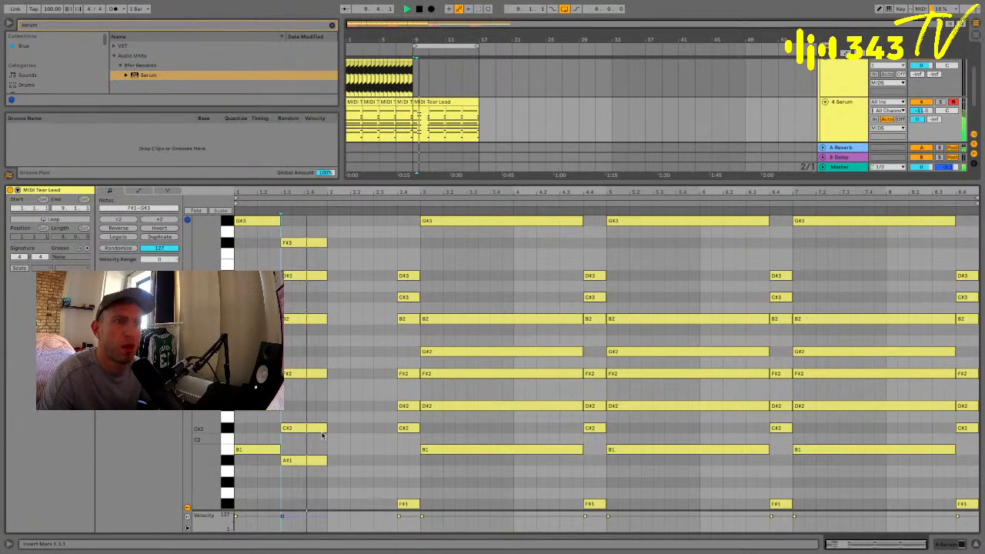
key("space")
left_click(309, 241)
Delete the MIDI Tear Lead clip starting at bar 9 and loop playback over the remaining clips in bars 1 to 8
left_click(420, 102)
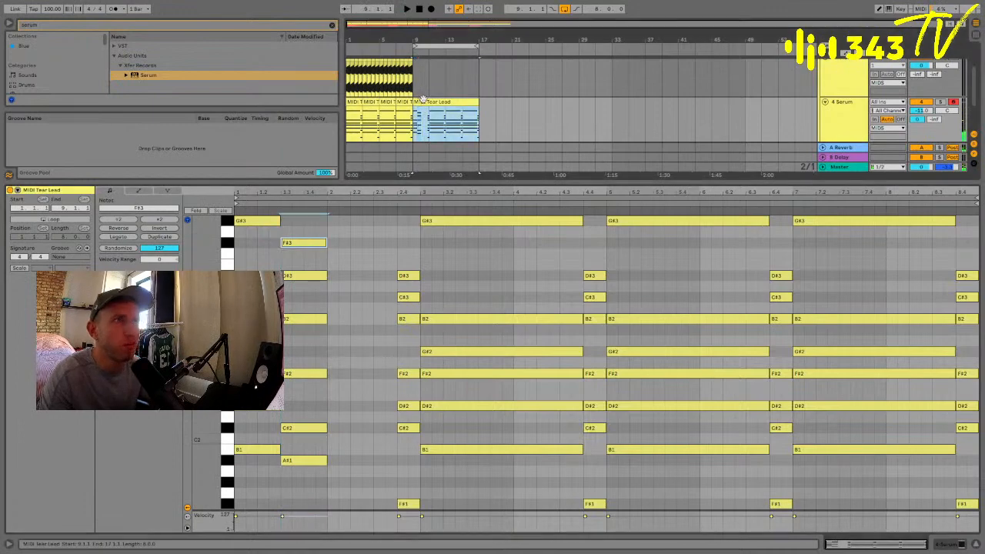
key("Delete")
left_click(408, 102)
left_click(358, 102, "shift")
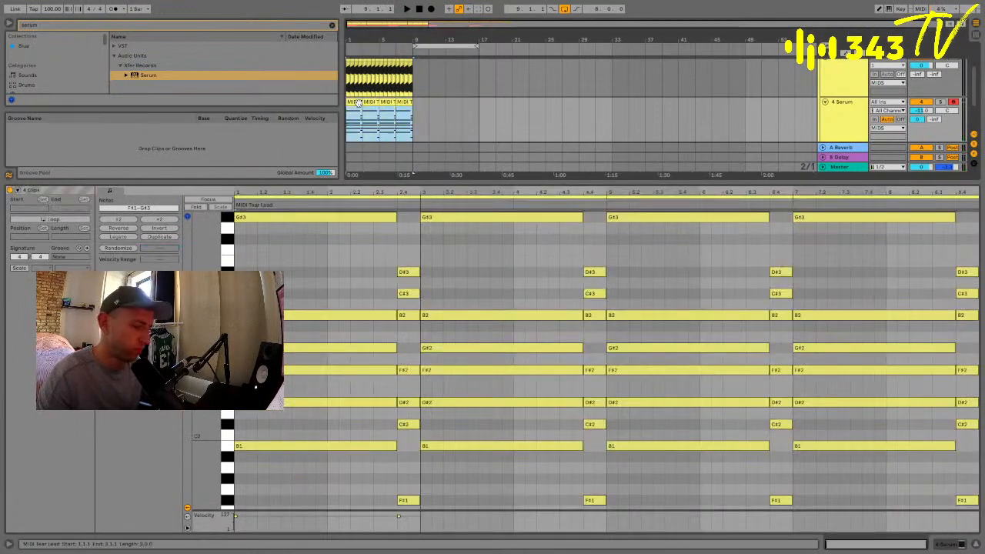
key("space")
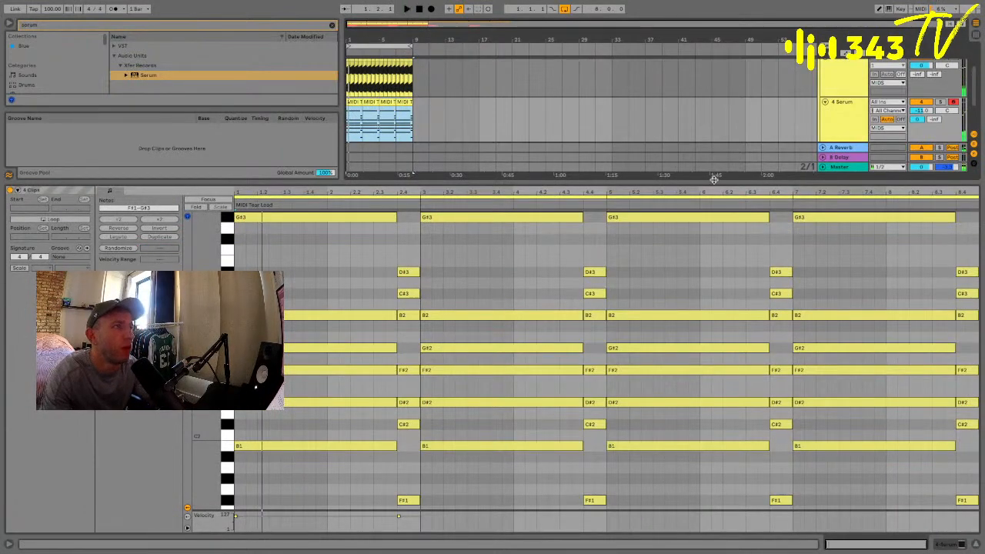
Collapse the MIDS group and insert a new MIDI track with the Serum instrument below it
left_click_drag(713, 178, 720, 380)
left_click(824, 74)
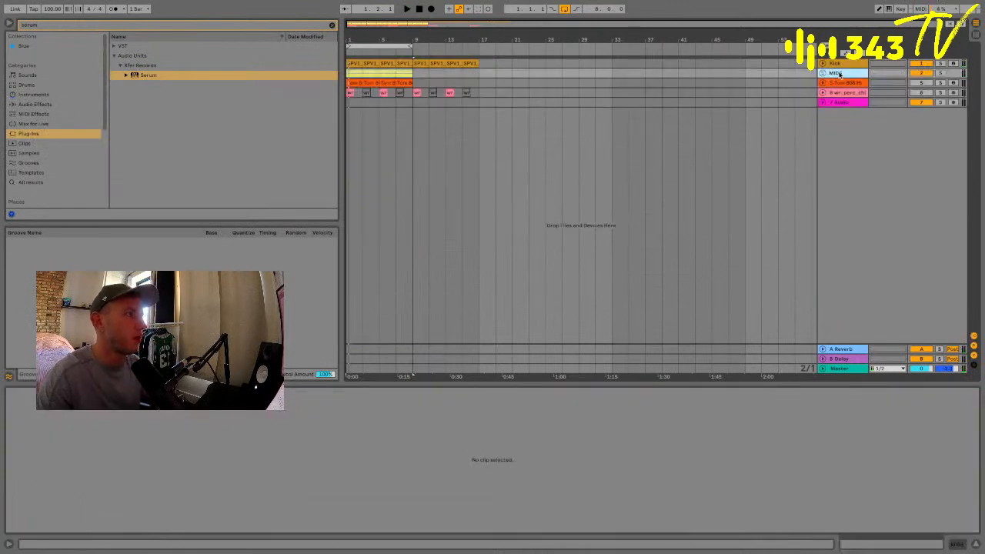
key("ctrl+shift+t")
type("serum")
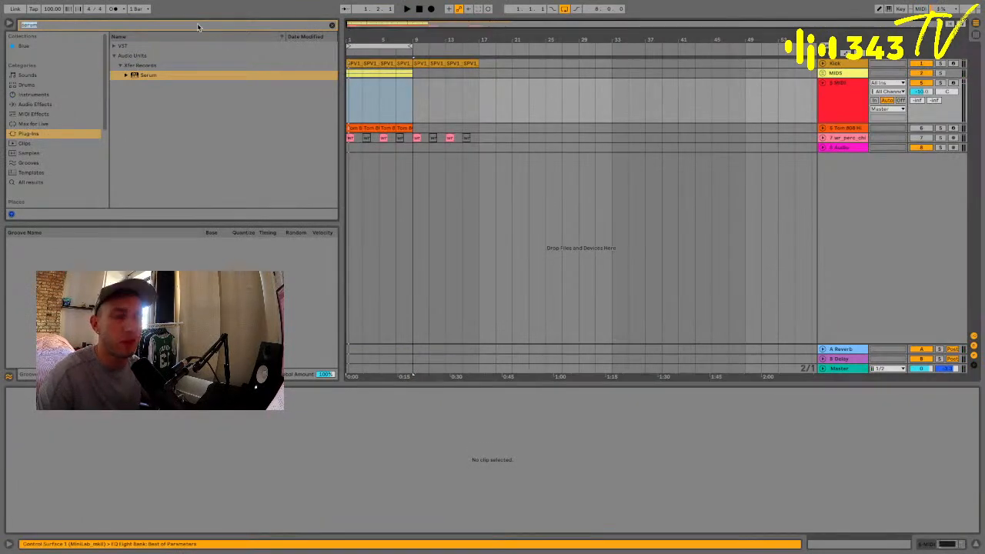
left_click(151, 71)
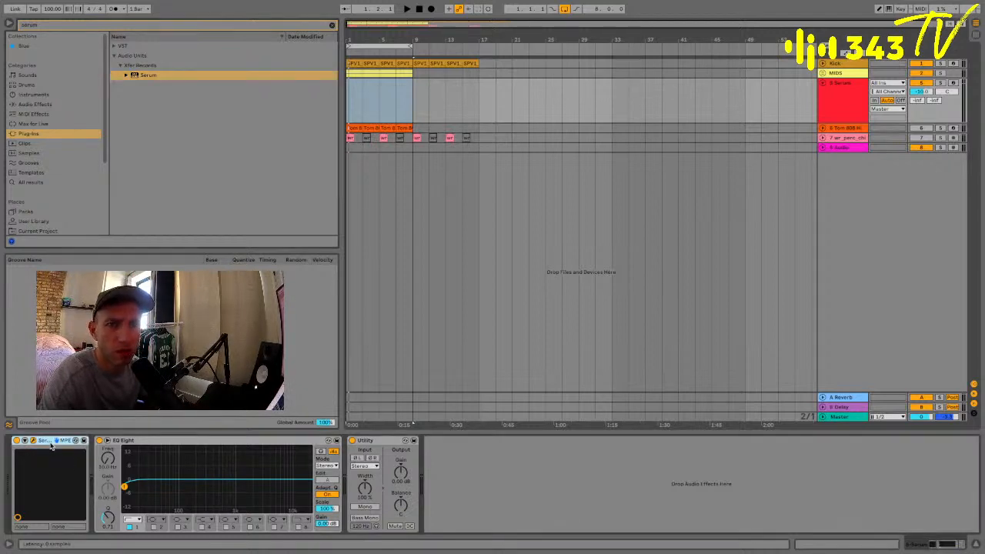
Remove Serum from the new track, load it again and reposition its plug-in window
key("Delete")
left_click(144, 74)
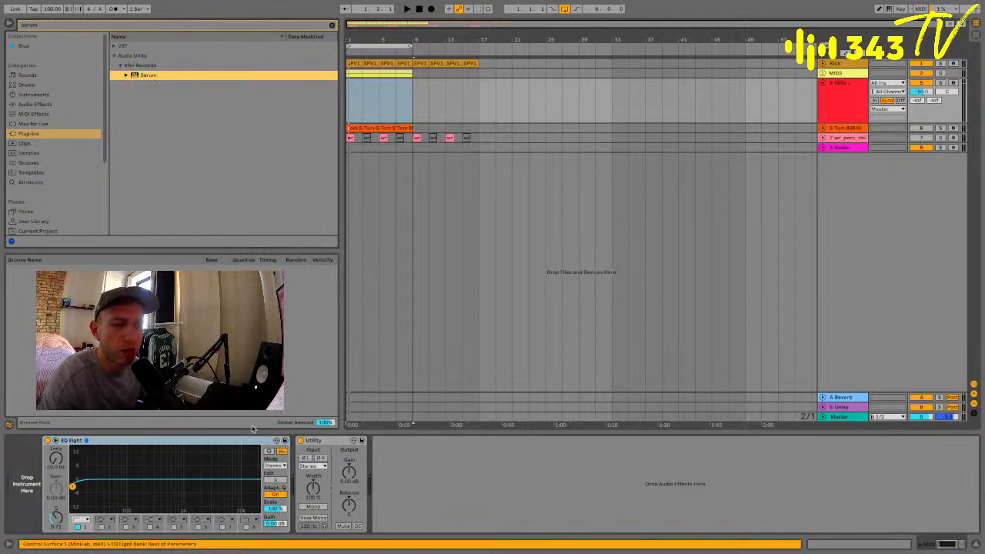
key("Return")
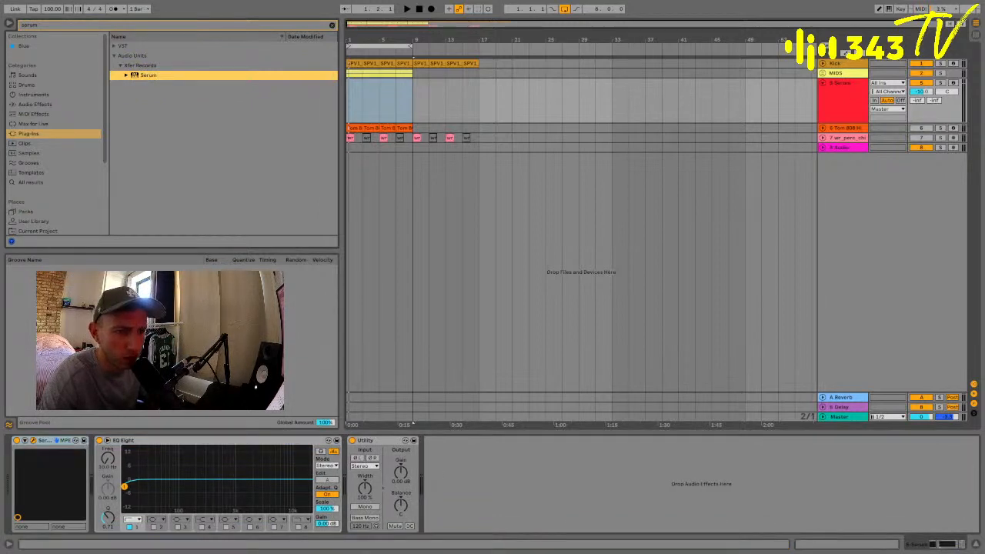
left_click_drag(332, 546, 300, 126)
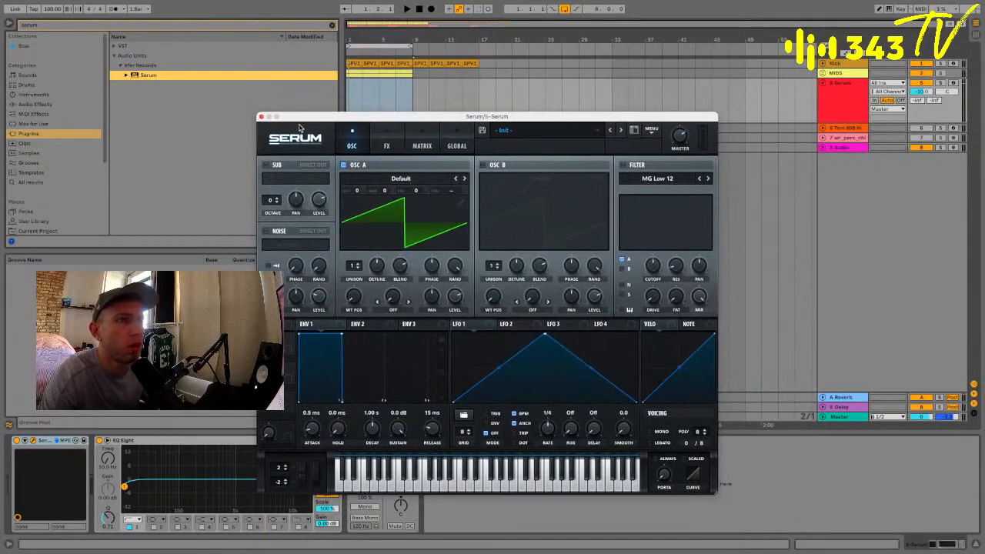
Arm the new Serum track and audition notes from the computer MIDI keyboard in a lower octave
left_click(953, 84)
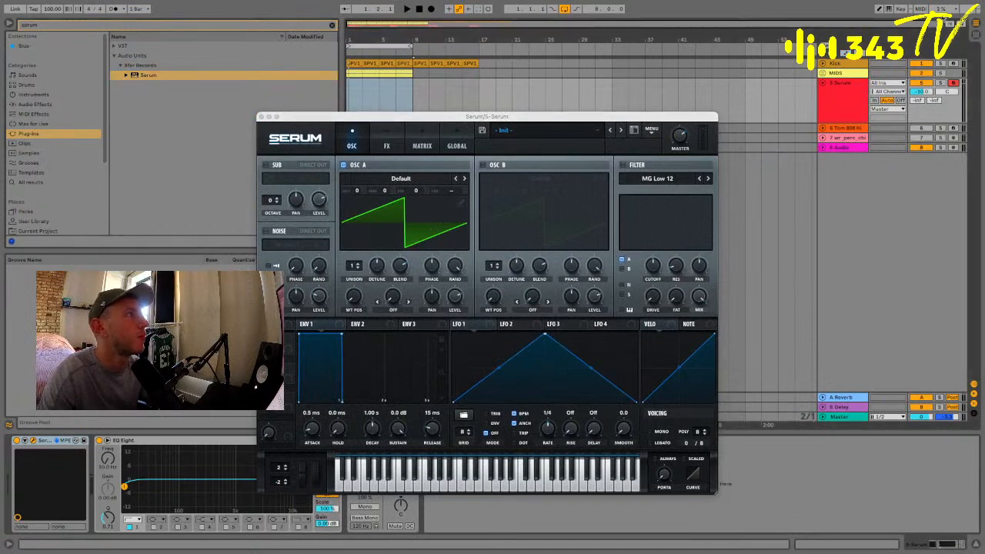
left_click(888, 9)
key("a")
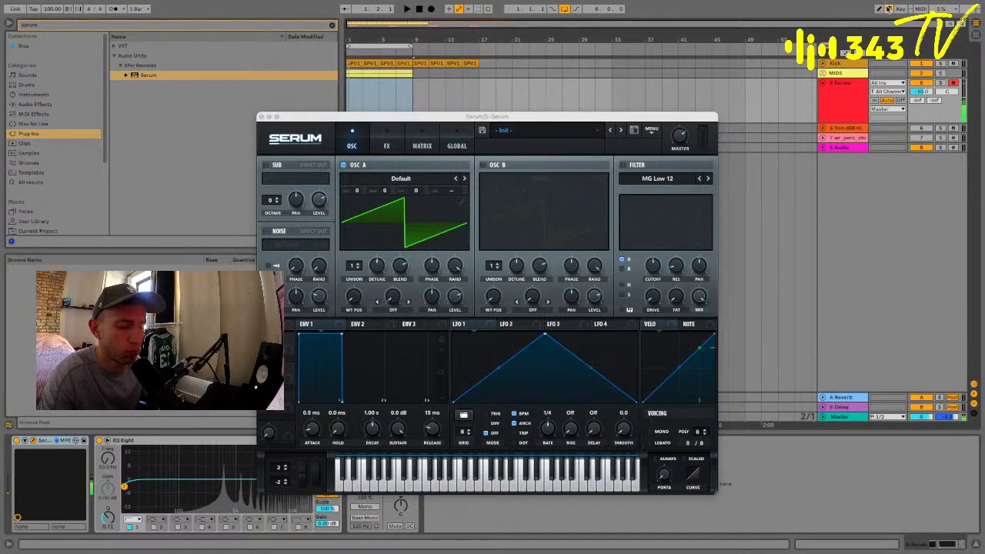
key("z")
key("a")
key("a")
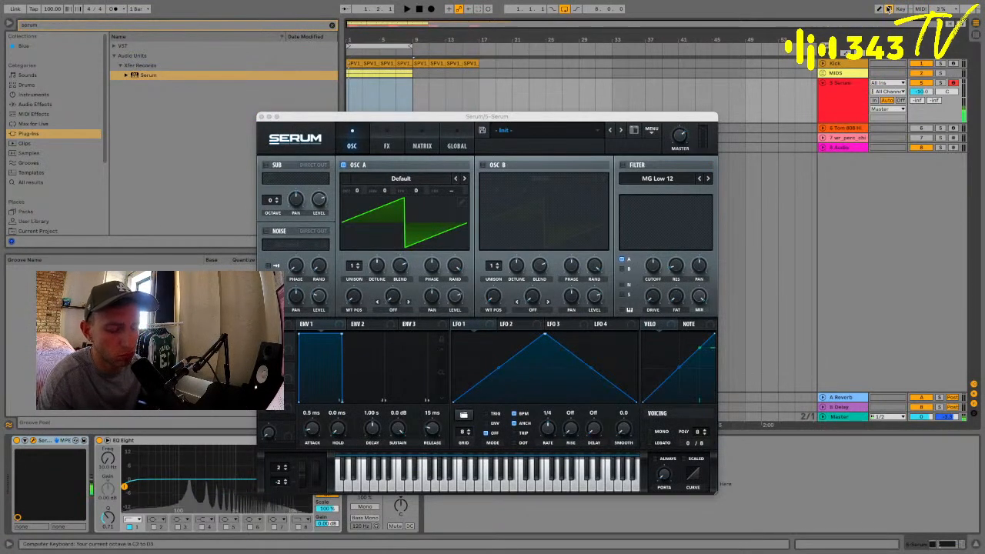
key("g")
key("g")
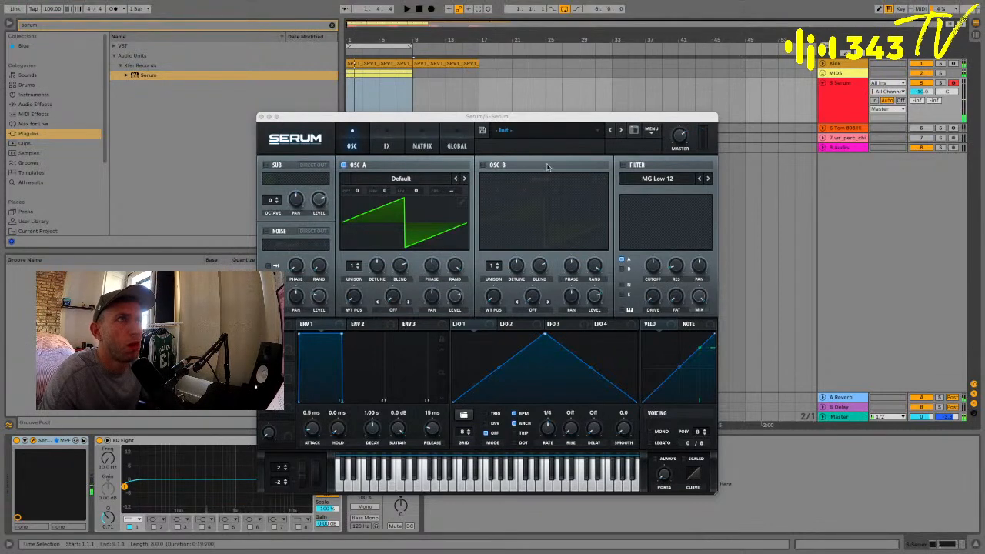
Record a melody of about four bars on the Serum track, and open the recorded clip's notes with the plug-in window closed
left_click(430, 10)
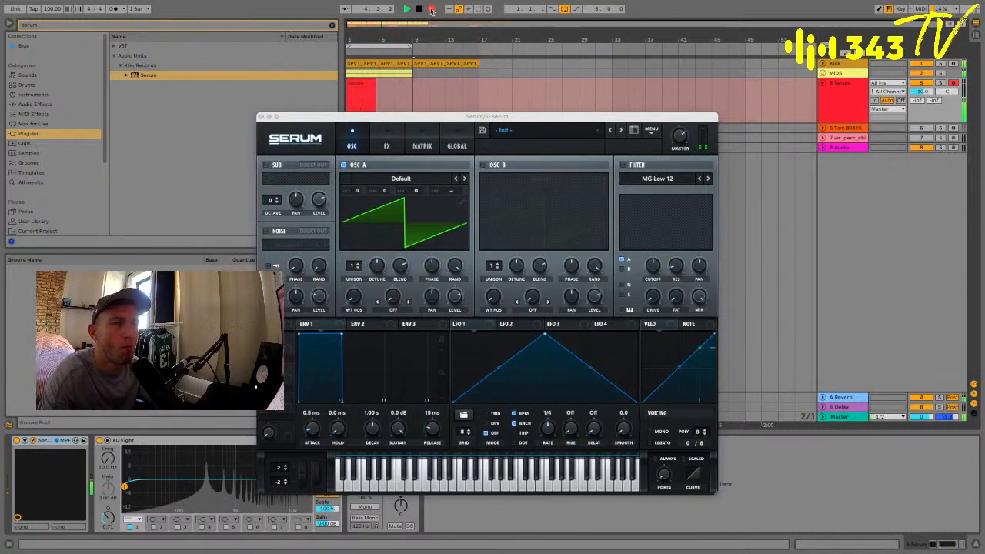
key("space")
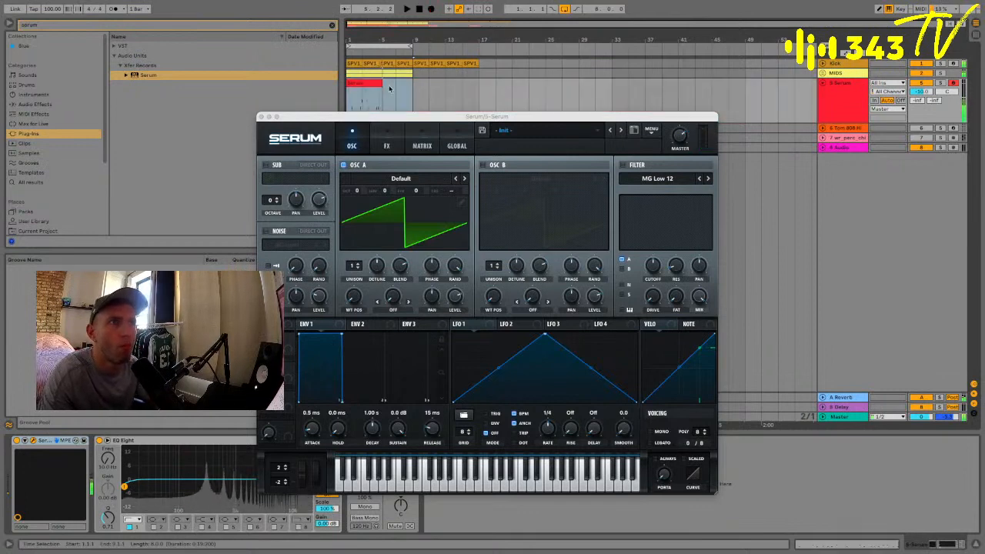
double_click(363, 84)
key("space")
left_click(261, 117)
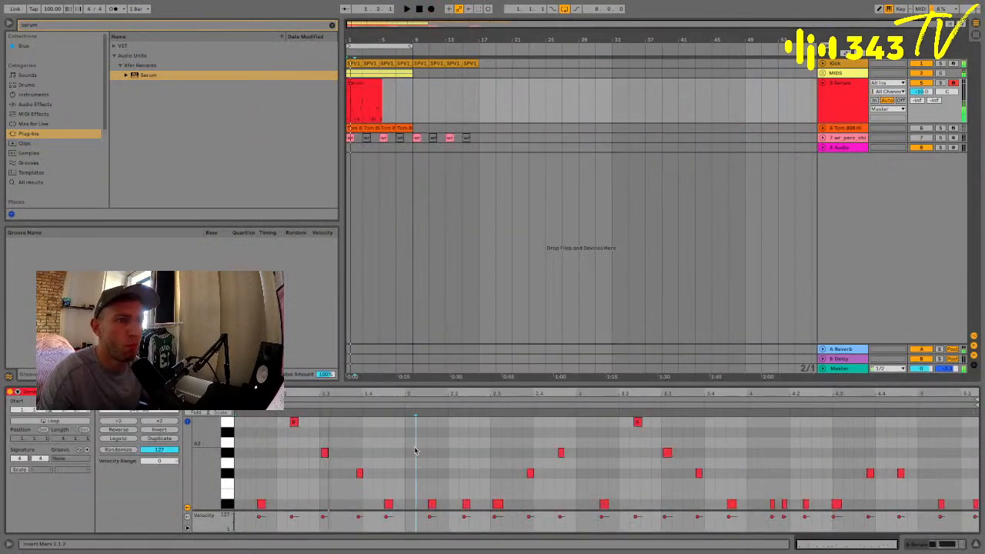
Audition the recorded melody together with the MIDS group, briefly expanding the group to check its tracks
key("space")
key("ctrl+a")
key("space")
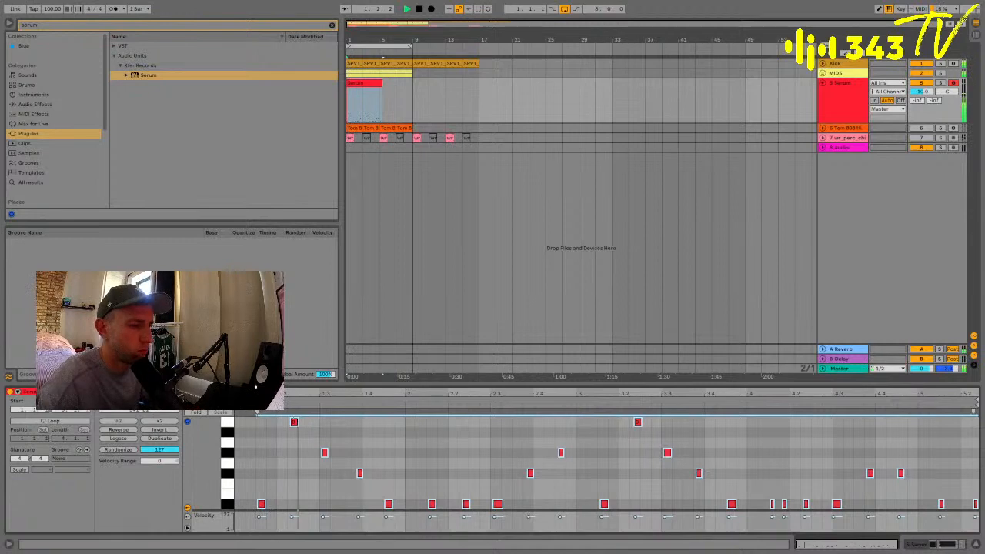
double_click(836, 75)
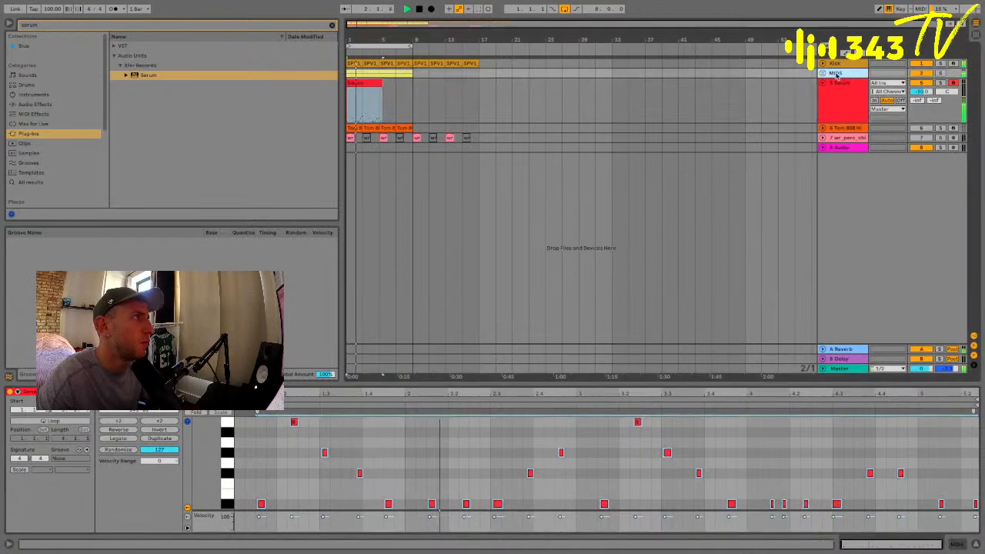
left_click(923, 74)
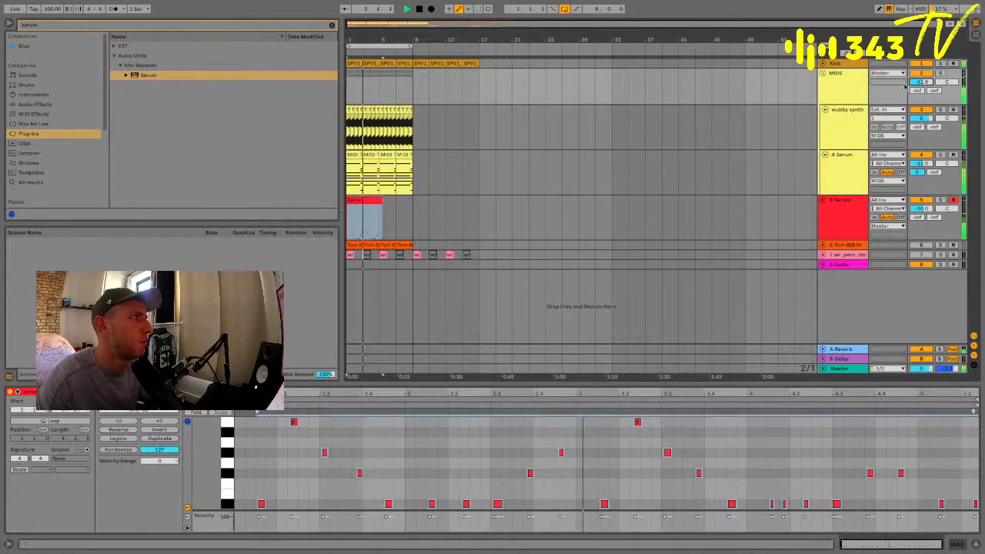
left_click(922, 75)
left_click(822, 73)
left_click(831, 83)
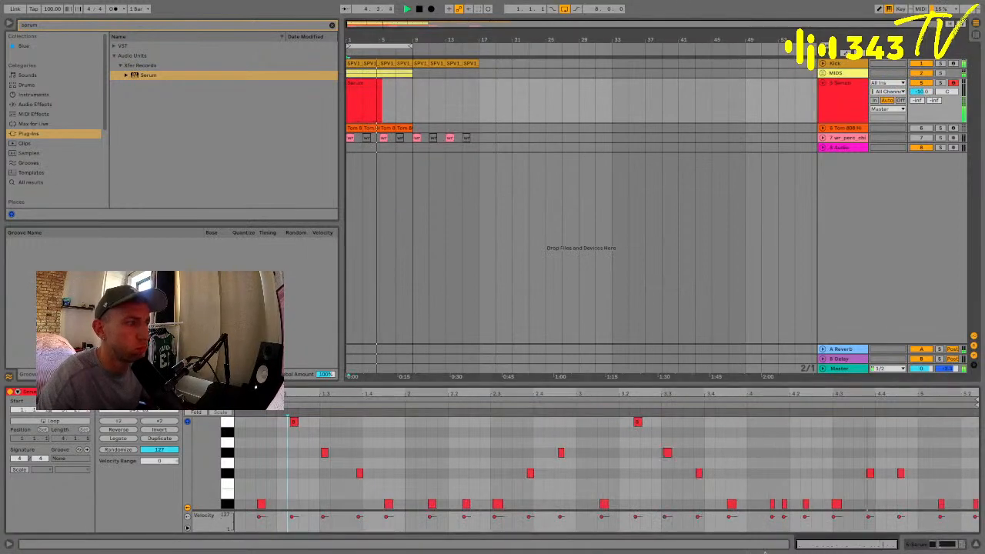
key("space")
Replace the Serum device on the melody track with a fresh Serum instance and reposition its plug-in window
left_click(913, 540)
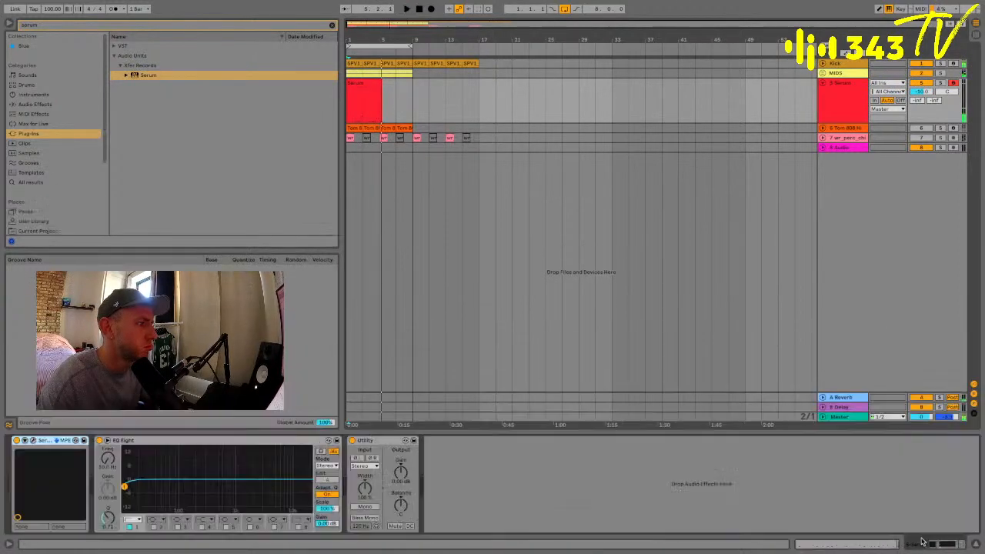
key("space")
key("space")
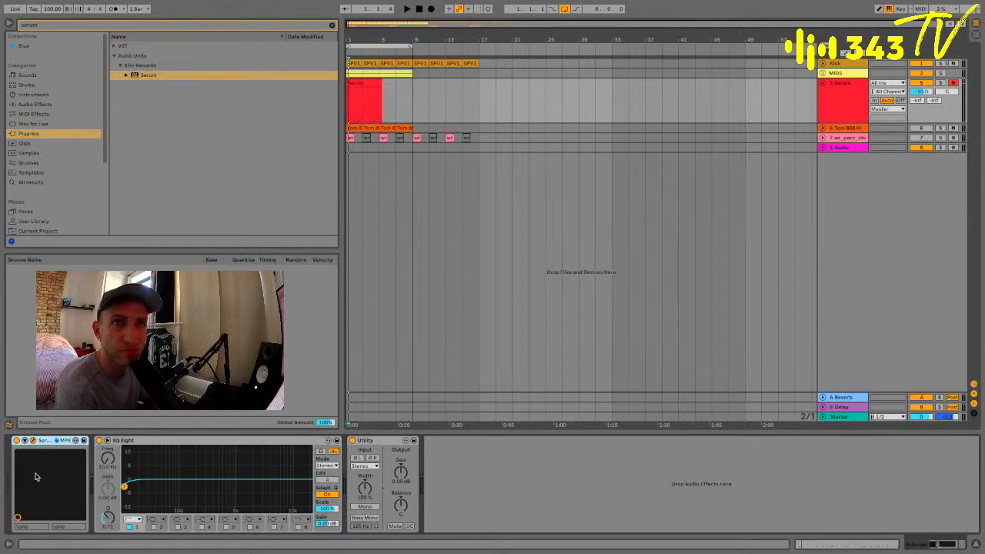
key("Delete")
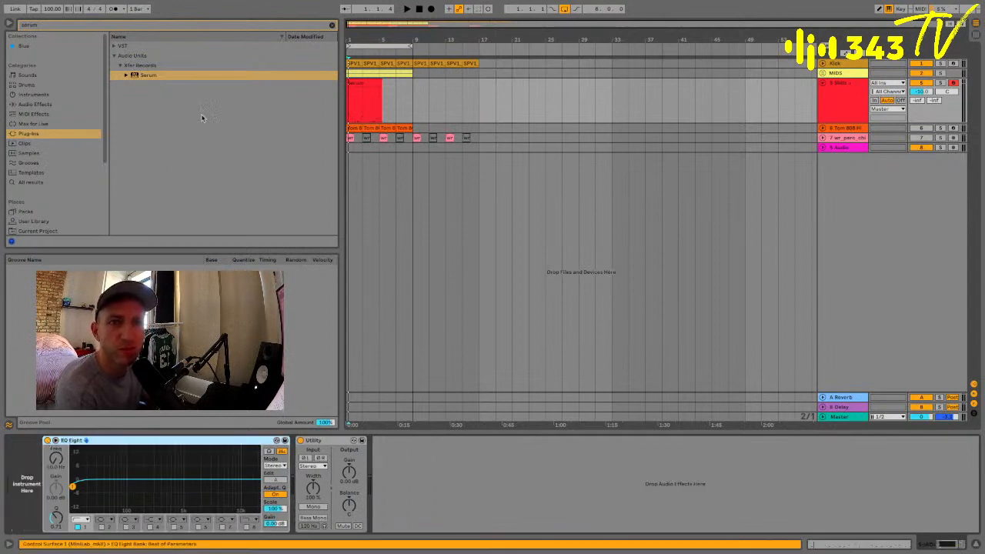
left_click(144, 77)
key("Return")
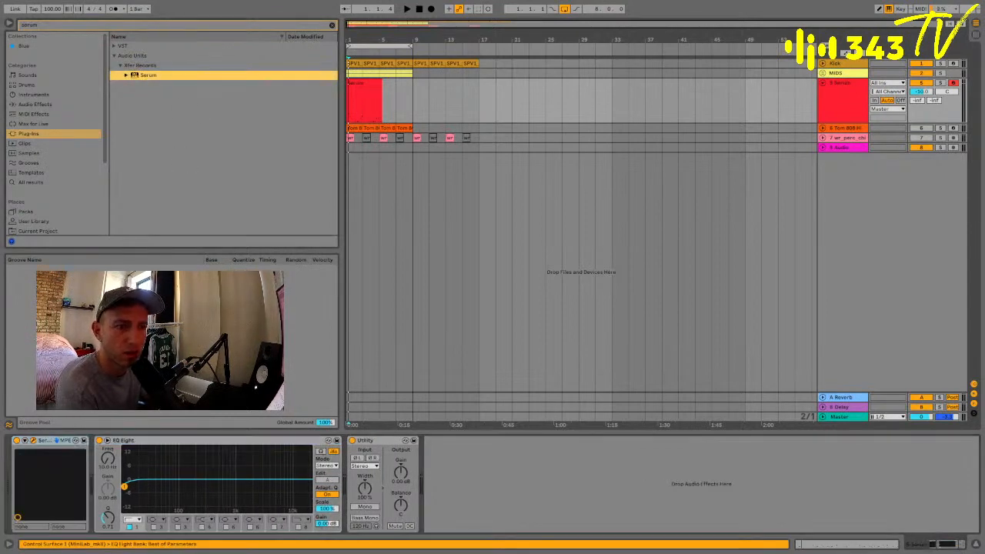
left_click_drag(337, 480, 267, 134)
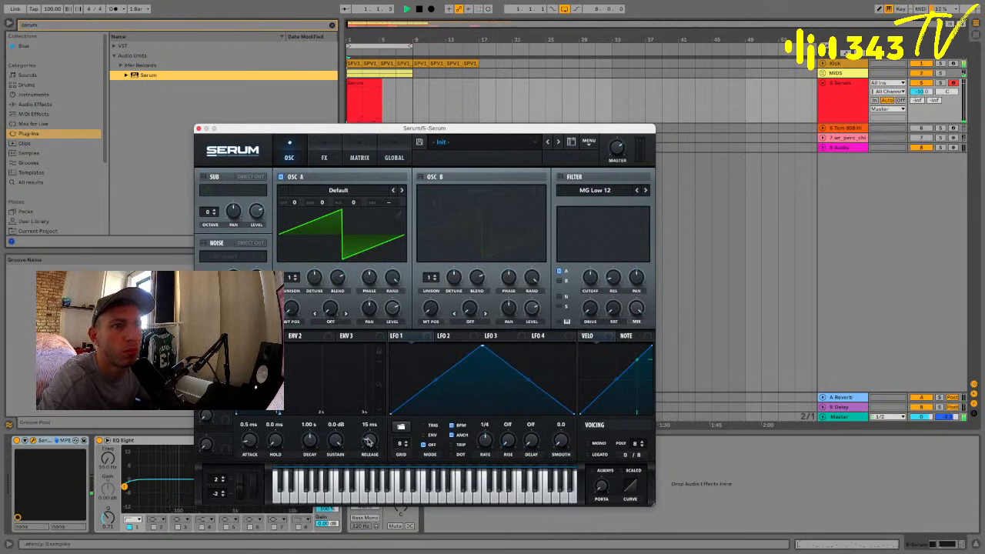
Set Serum's envelope release to 691 ms and load the Basic Shapes wavetable in oscillator A, positioned at its square wave
left_click_drag(370, 442, 369, 436)
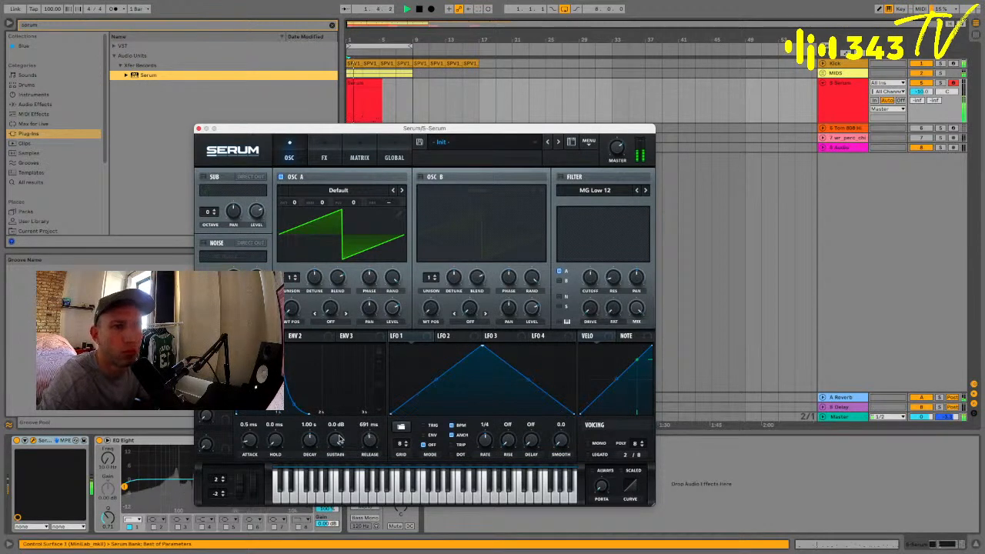
left_click(338, 190)
mouse_move(309, 202)
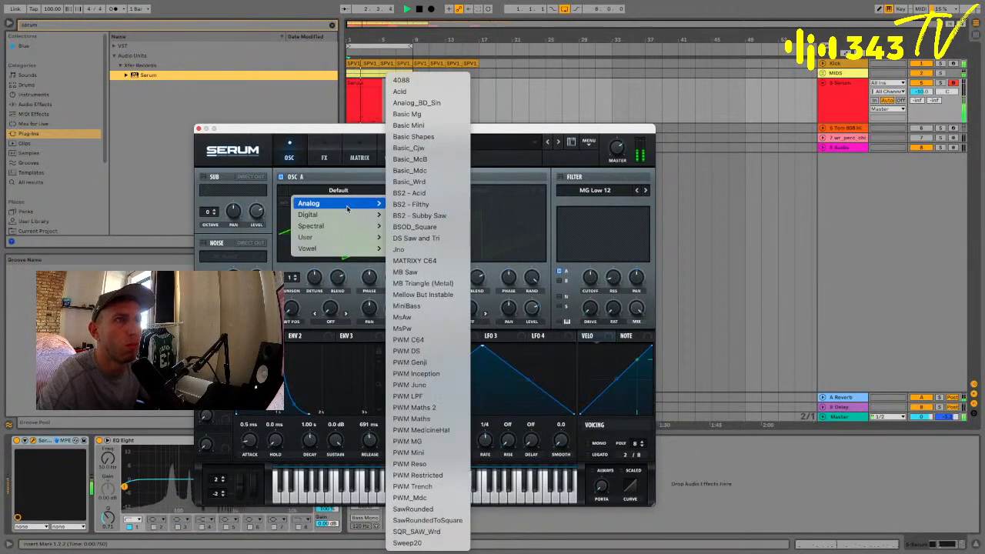
left_click(415, 136)
left_click(402, 191)
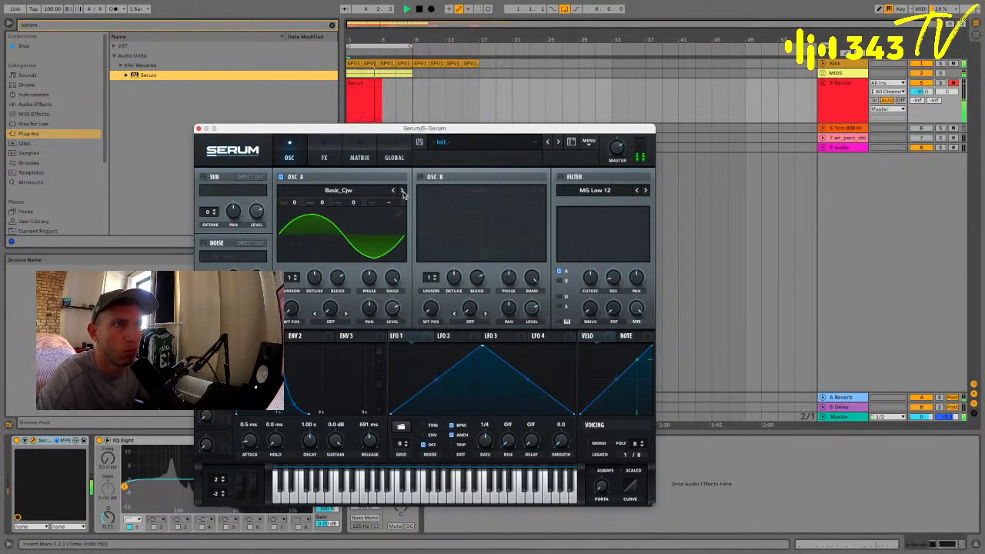
left_click(401, 190)
left_click(394, 192)
left_click(394, 192)
left_click_drag(291, 309, 289, 263)
Trim the melody clip's end to exactly four bars and loop the arrangement over that clip
key("space")
left_click(376, 83)
key("space")
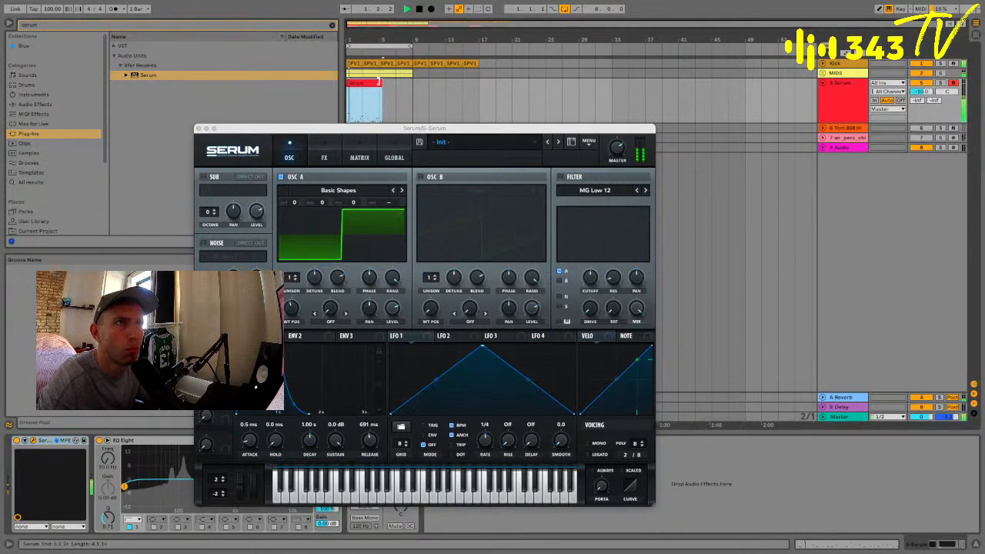
key("super+l")
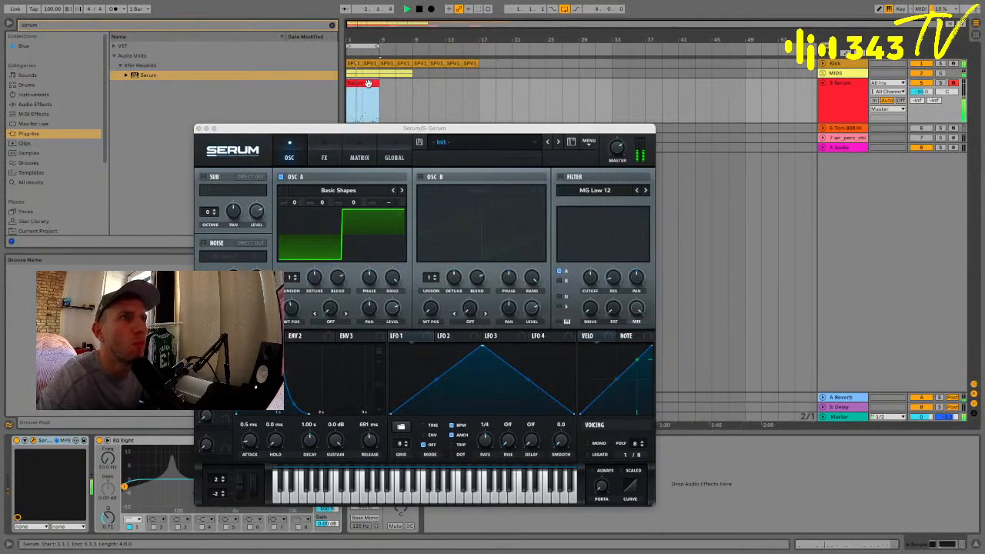
Open the melody clip's notes with the Serum window closed, and enlarge the note editor
double_click(369, 82)
left_click(198, 128)
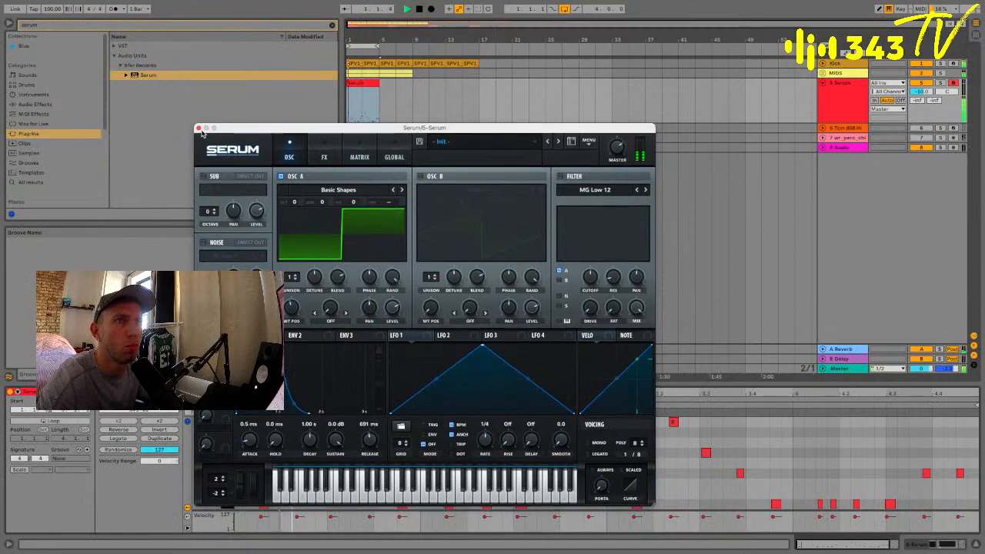
left_click_drag(507, 384, 507, 209)
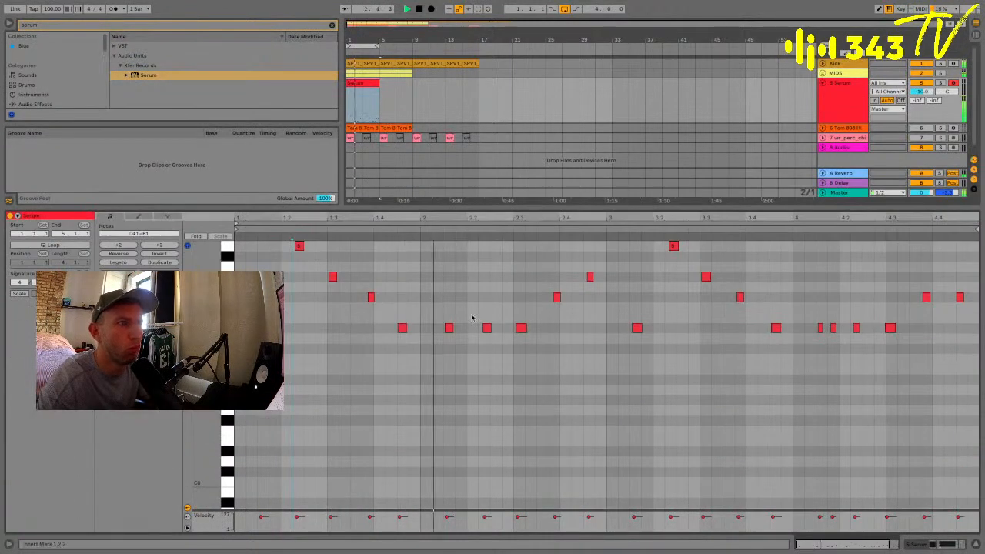
Lower the two rising notes at the end of bar 2 to C#1 and B0, and play the melody from there
key("space")
left_click_drag(548, 316, 599, 265)
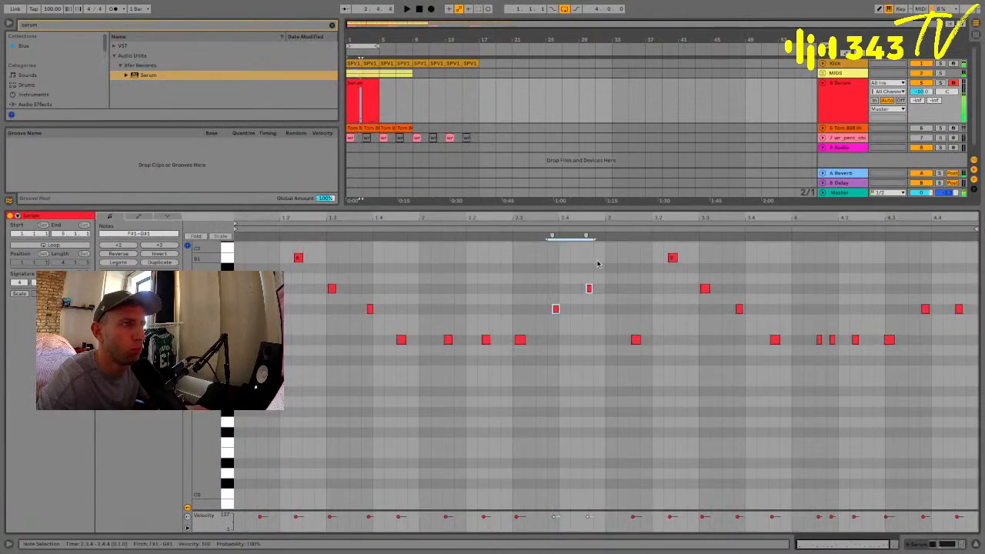
key("shift+Down")
left_click(555, 432)
key("Up")
key("Up")
key("Up")
key("Up")
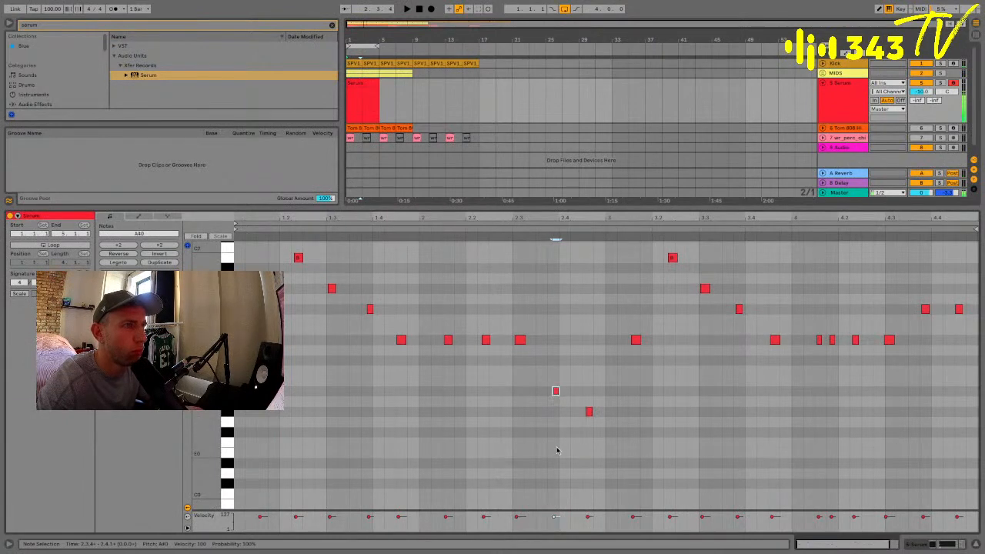
left_click(588, 412)
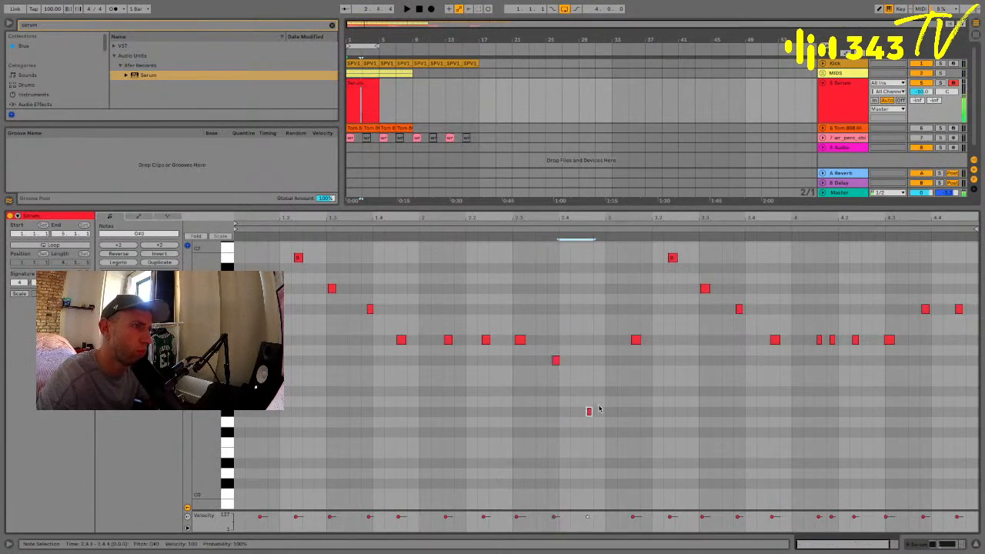
key("Up")
key("Up")
key("Up")
key("space")
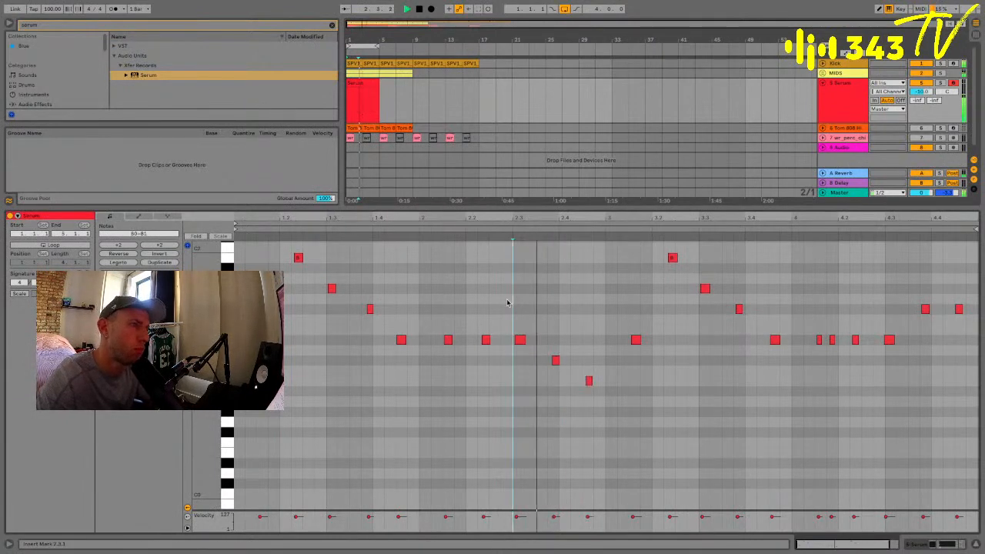
Lower the melody's last note to B0 and replay the end of bar 4
left_click(645, 420)
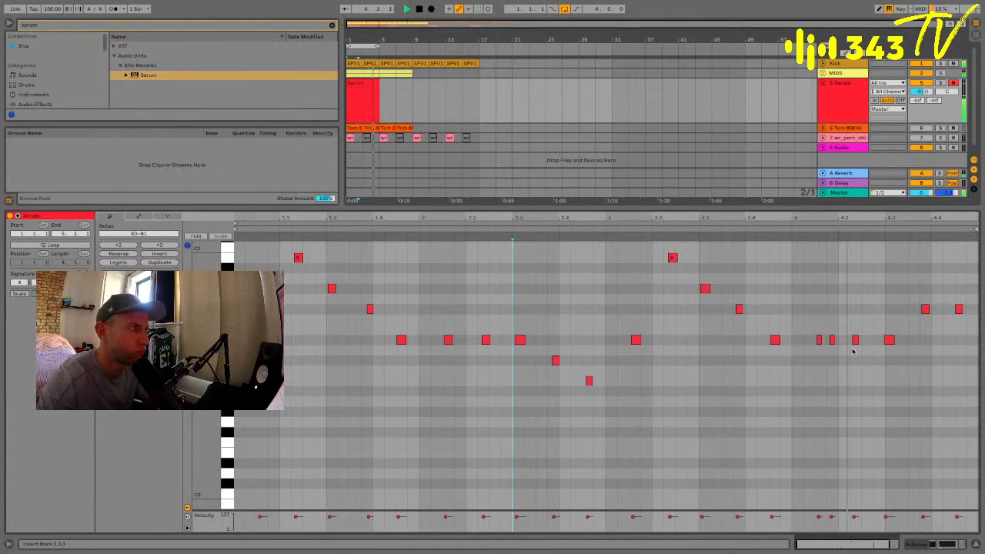
left_click(922, 311)
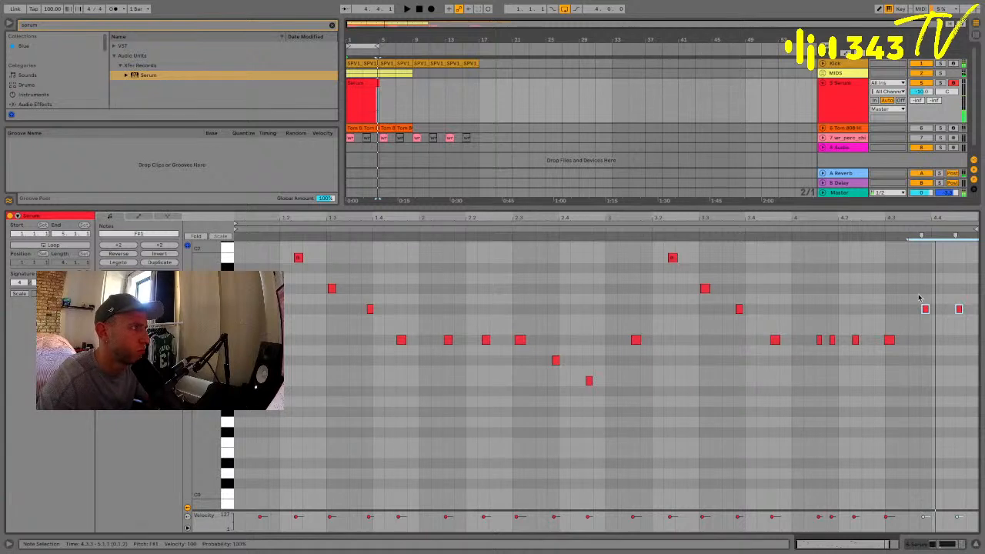
left_click(925, 309)
left_click(959, 309)
key("Down")
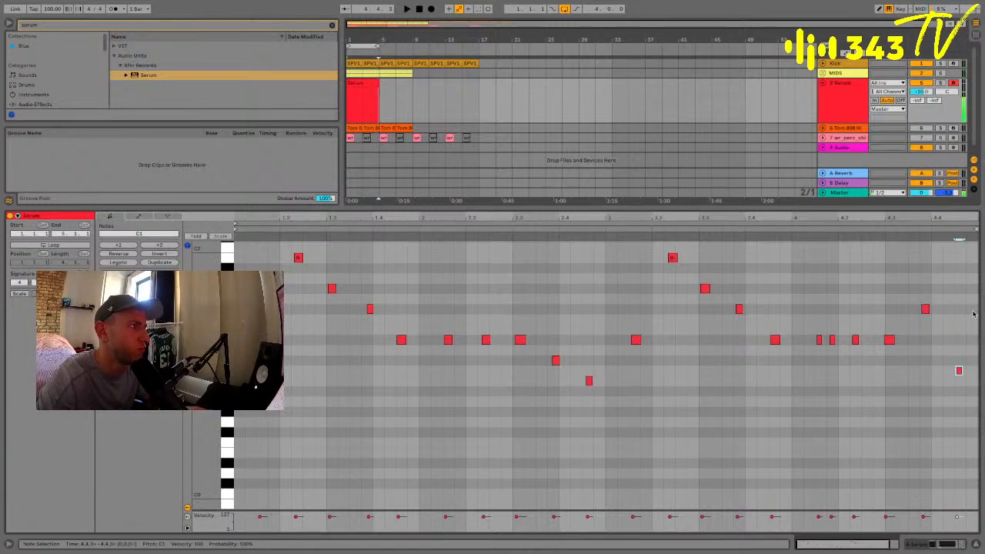
key("Down")
left_click(890, 270)
left_click(885, 322)
key("space")
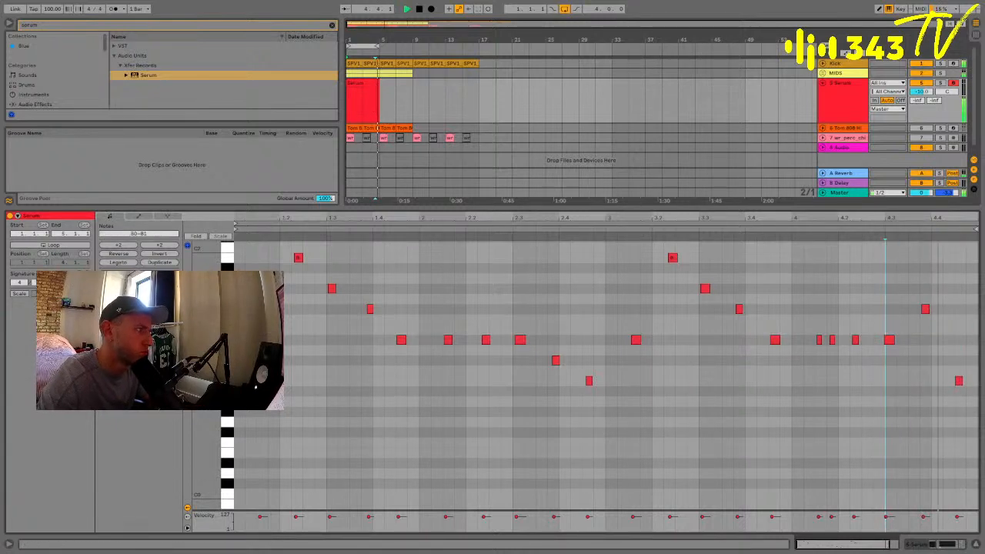
Show the melody track's devices, set the track's volume to -5.0 dB, and select its clip
key("shift+Tab")
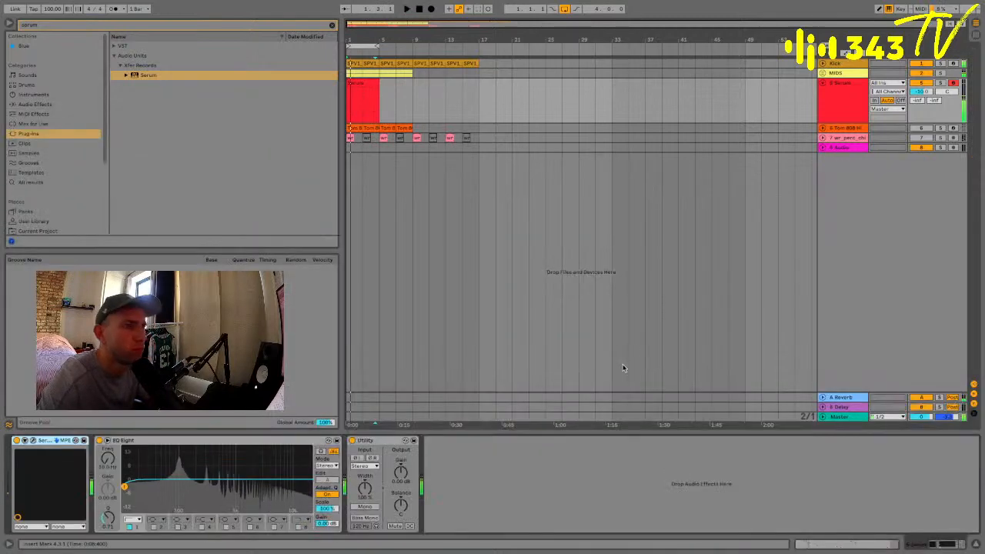
left_click(839, 100)
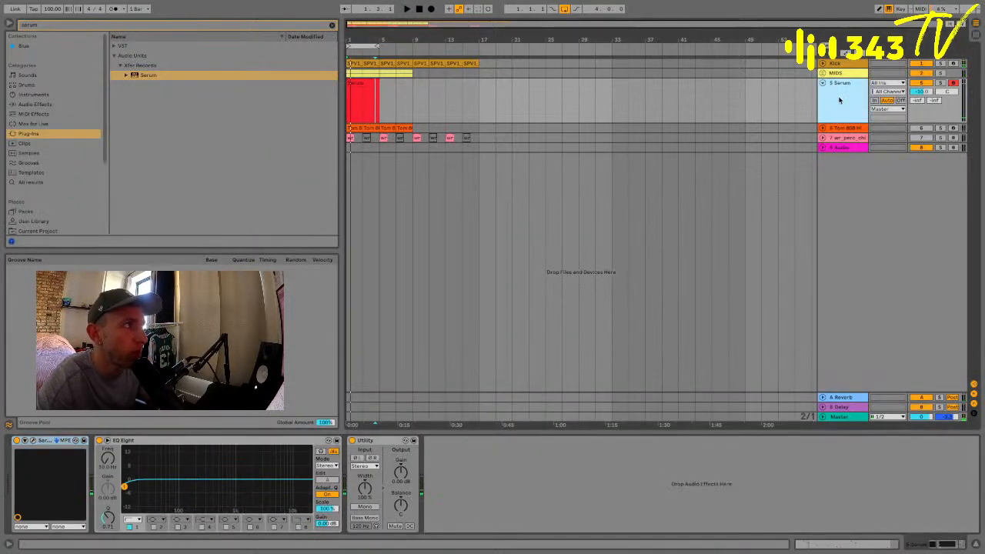
left_click_drag(916, 92, 925, 93)
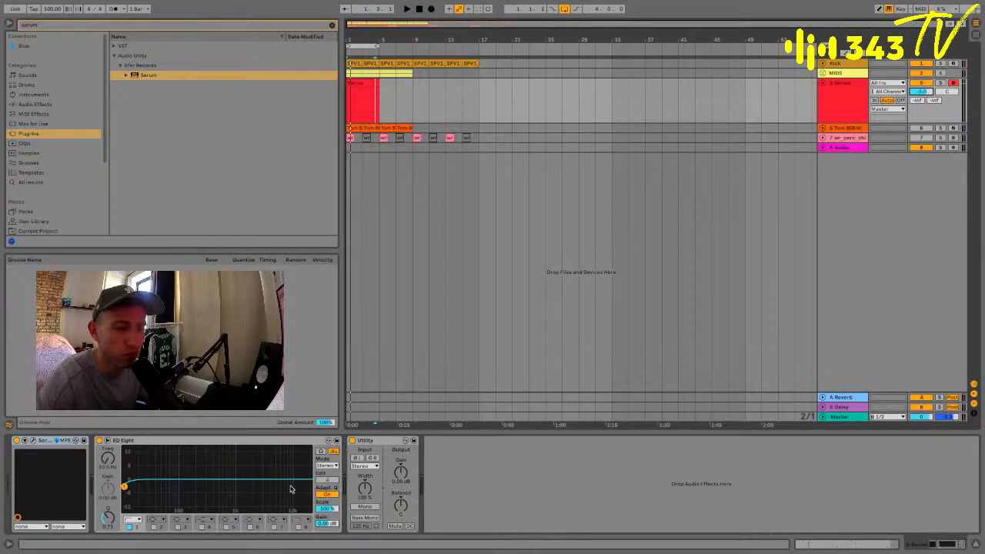
left_click(373, 86)
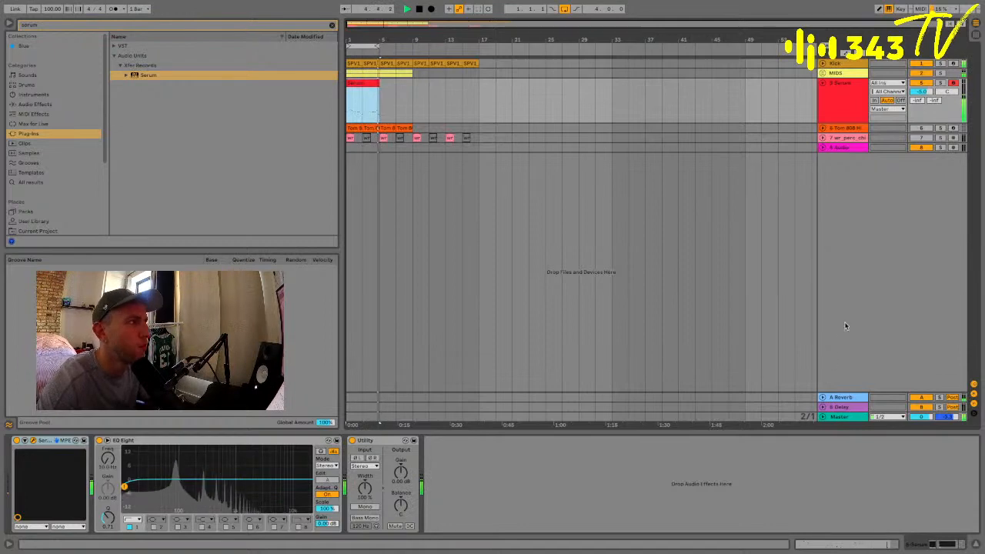
Expand the MIDS group and set the volume of its Serum chord track to -4.0 dB
left_click(823, 73)
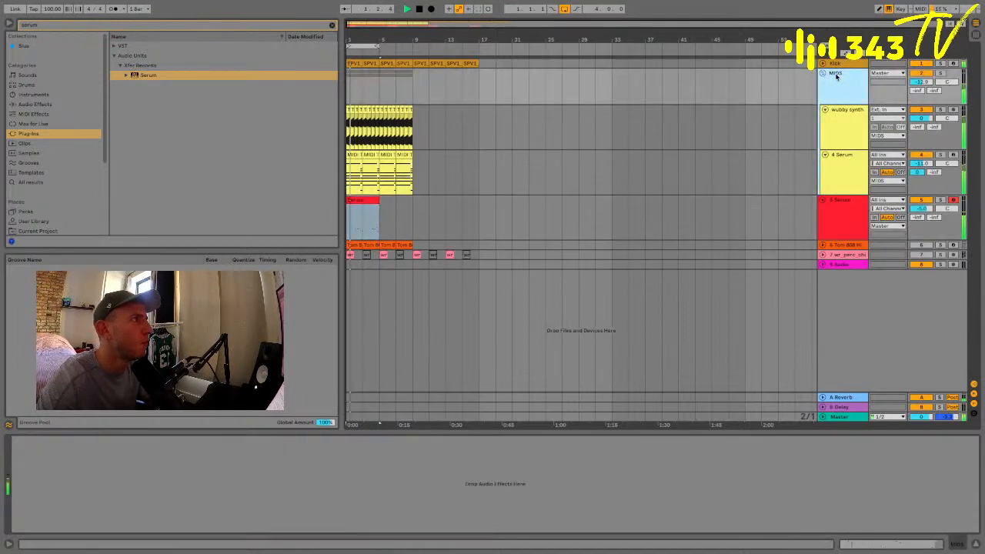
left_click(849, 154)
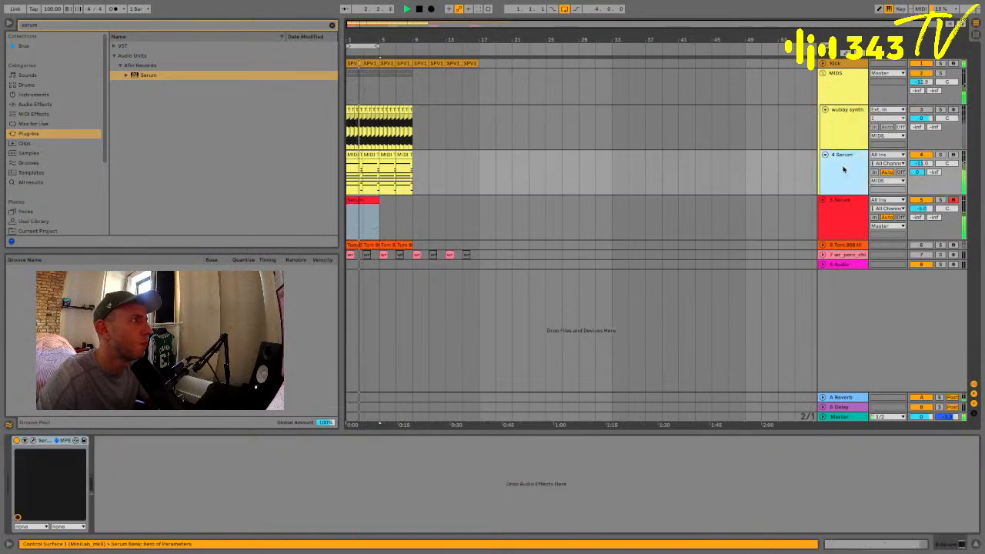
left_click_drag(930, 164, 930, 161)
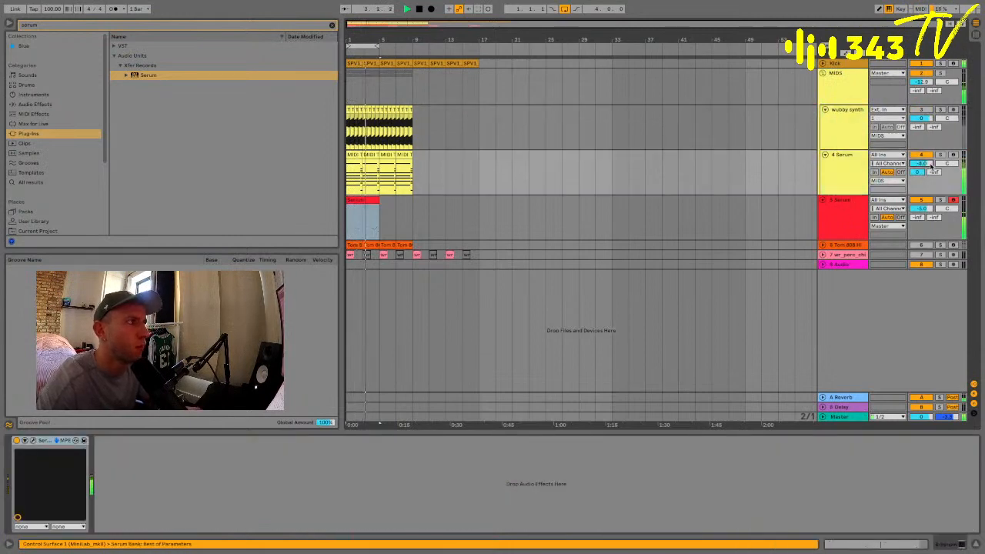
left_click(812, 92)
left_click(828, 99)
left_click(839, 160)
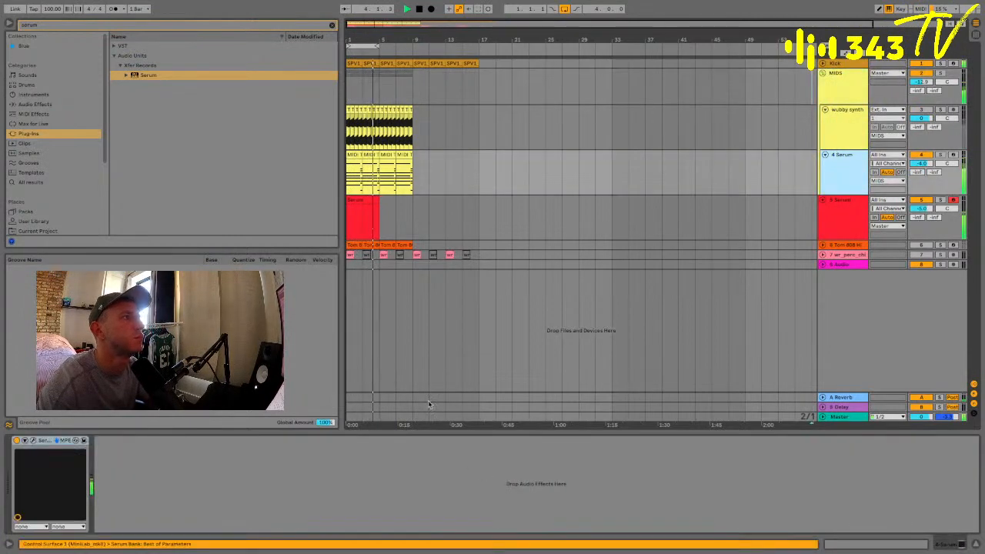
Insert a new MIDI track below the chord Serum track inside the MIDS group
left_click(859, 206)
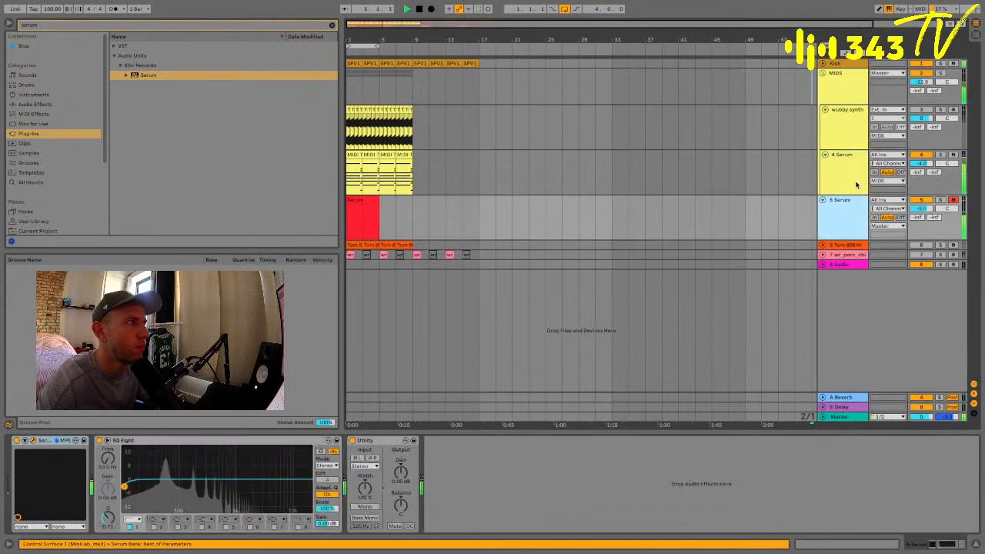
left_click(847, 177)
key("ctrl+shift+t")
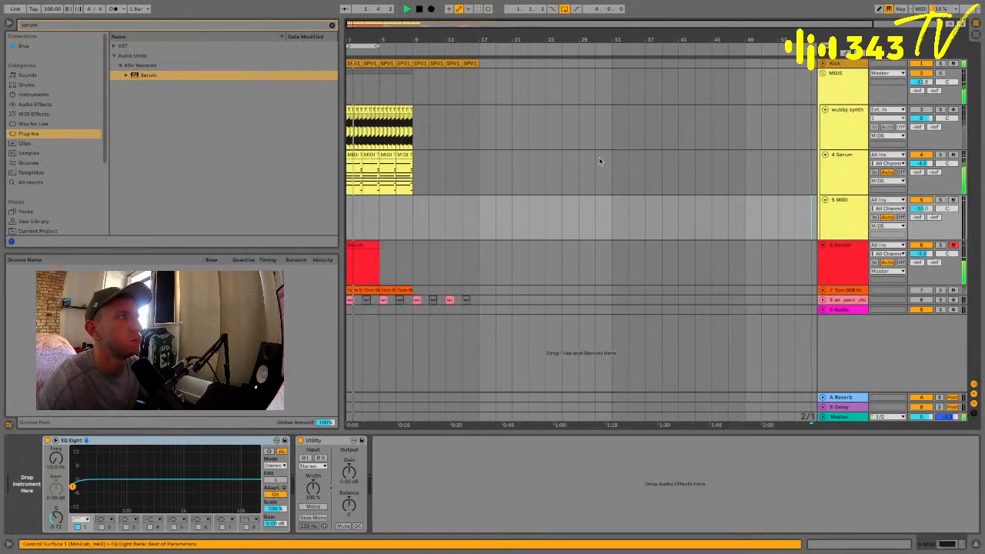
Copy the first four bars of chord clips onto the new MIDI track, and load Serum on it soloed
left_click(371, 155)
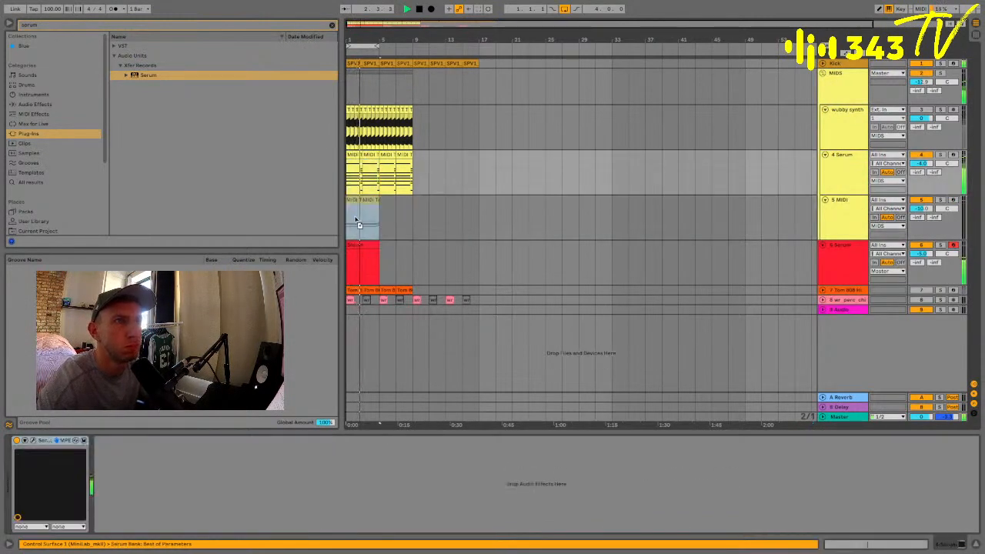
left_click_drag(357, 222, 356, 220)
left_click(143, 76)
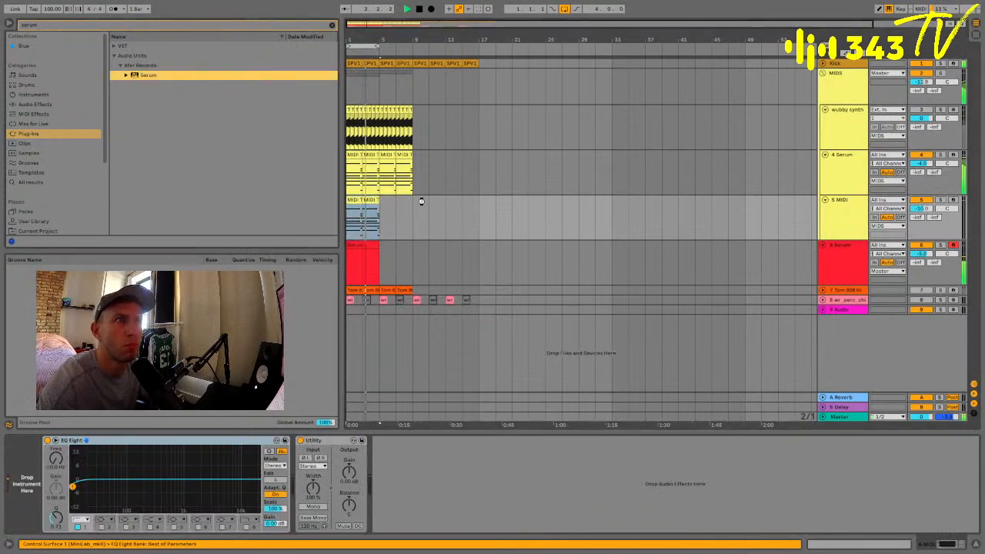
left_click_drag(421, 201, 835, 220)
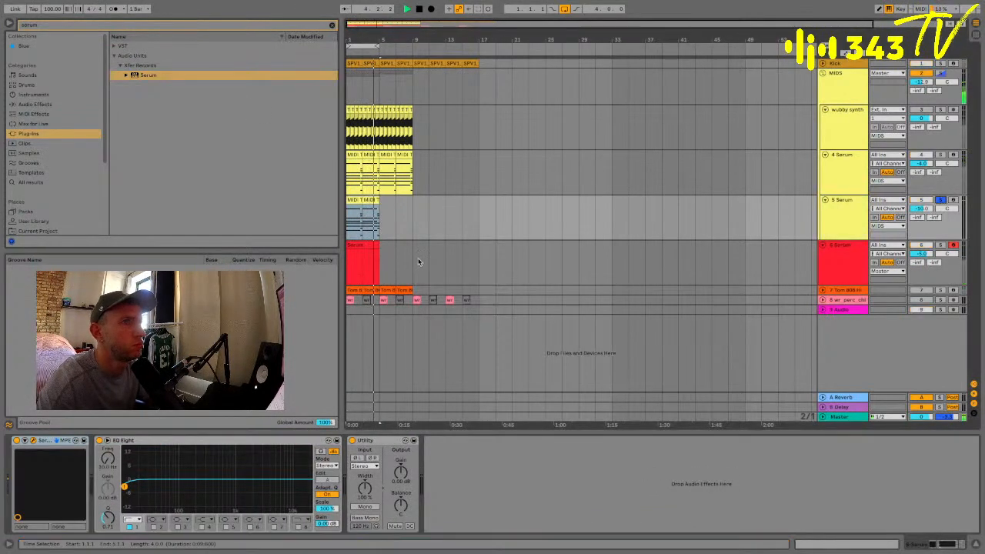
Find the Arpeggiator MIDI effect, place it before Serum on the new track, and set its rate to 1/16
left_click(158, 22)
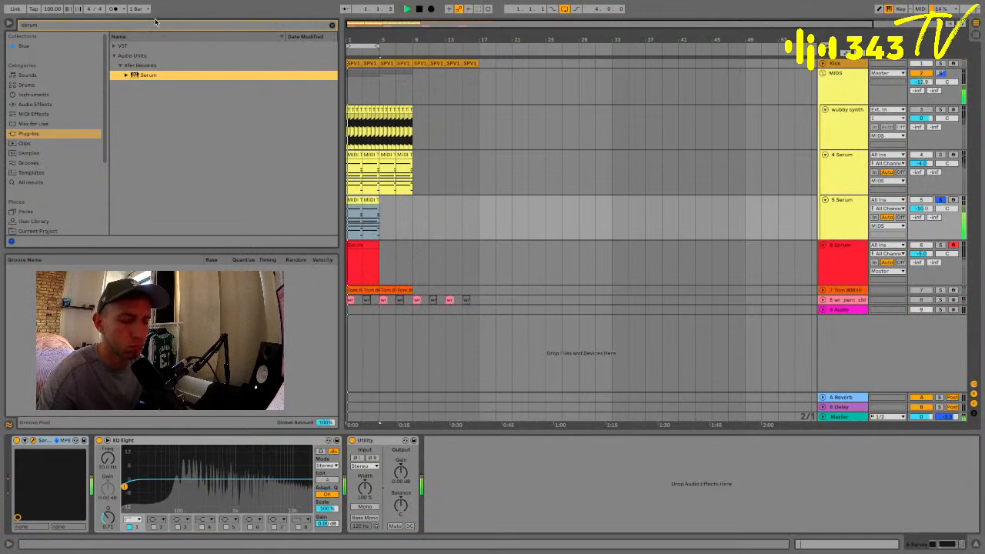
left_click(96, 26)
type("arp")
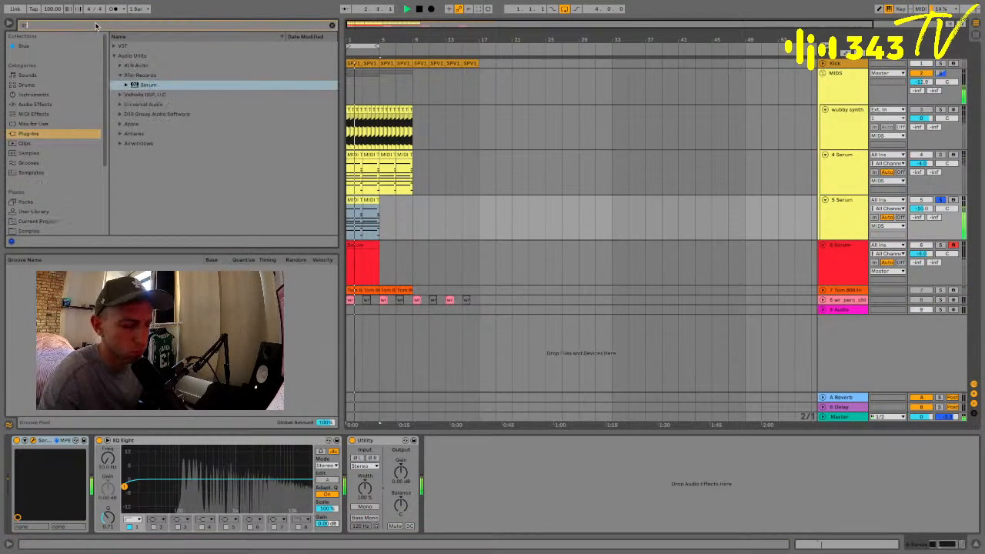
left_click(32, 114)
left_click_drag(125, 46, 34, 481)
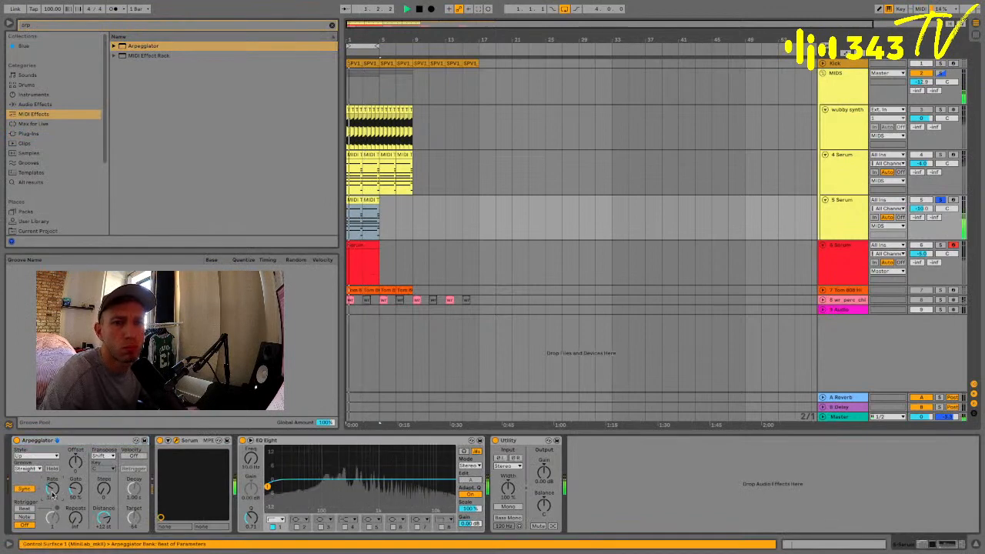
key("space")
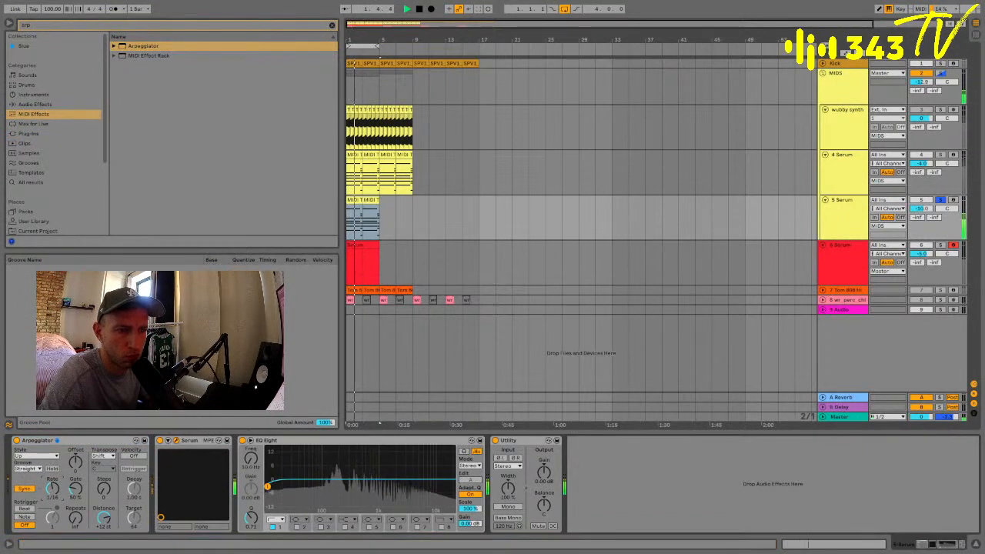
On the arpeggiated Serum, set envelope 1's release to 698 ms and load the Basic Shapes wavetable into oscillator A
left_click(176, 441)
left_click_drag(394, 223, 501, 25)
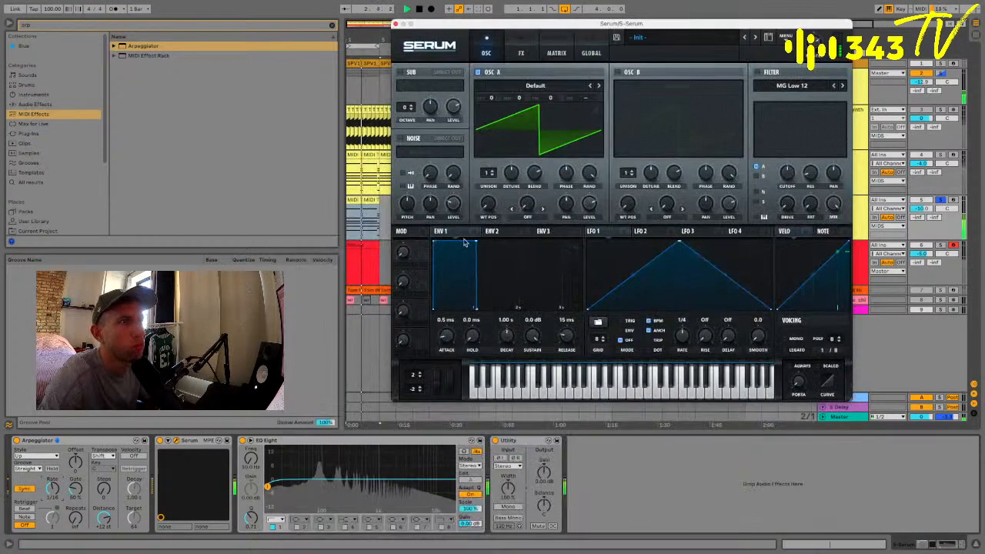
left_click_drag(560, 330, 563, 313)
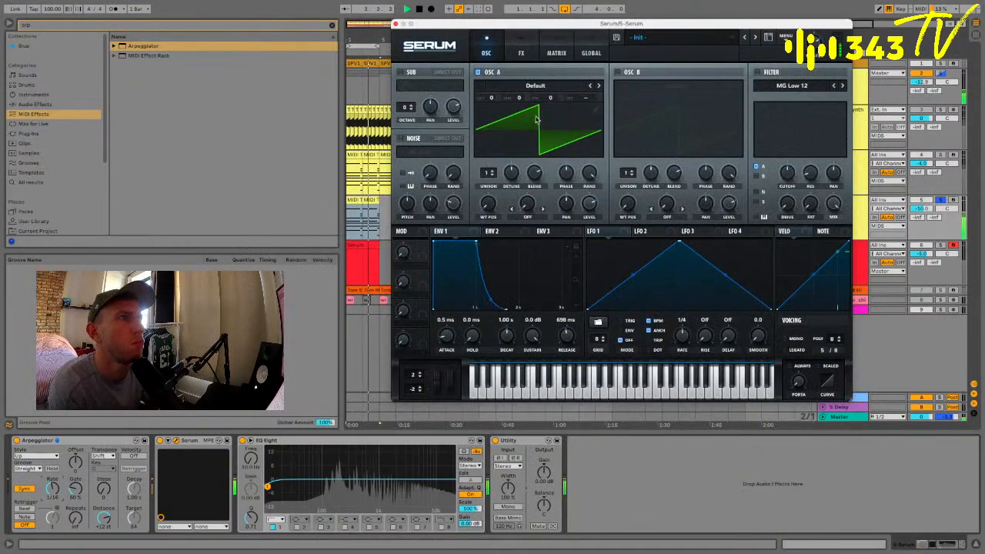
left_click(554, 82)
mouse_move(558, 98)
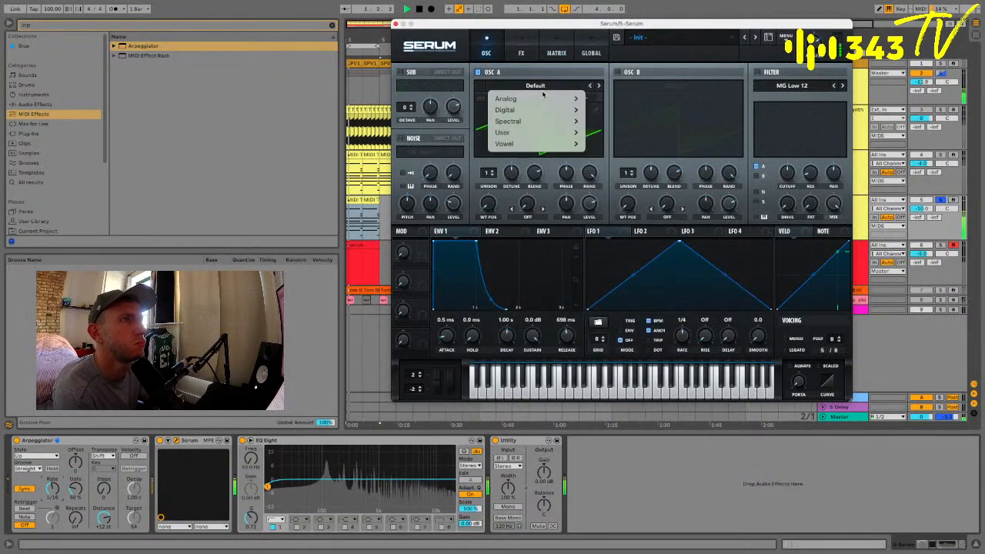
left_click(608, 135)
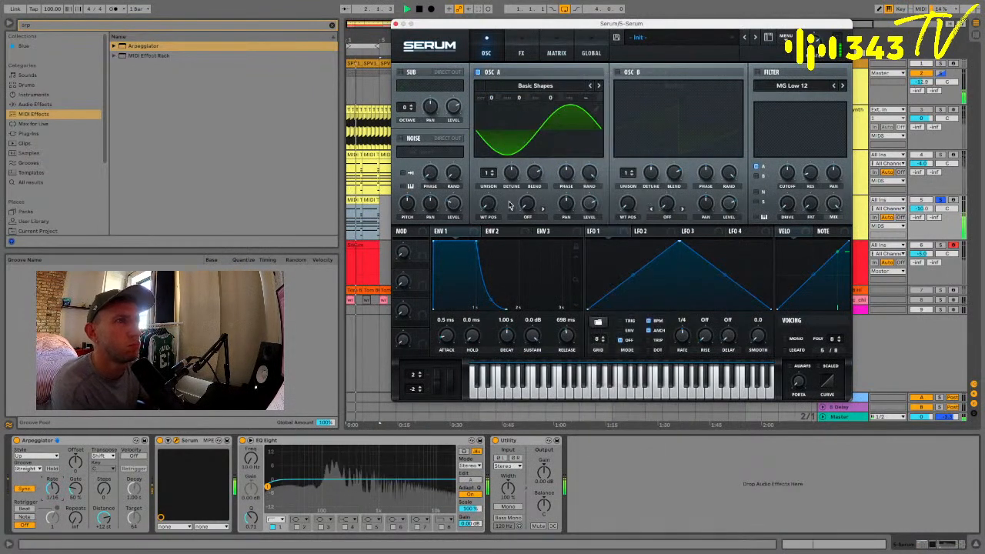
Add harmonics in bins 3, 5 and 8 to the first frame of oscillator A's wavetable
left_click(596, 109)
left_click(463, 91)
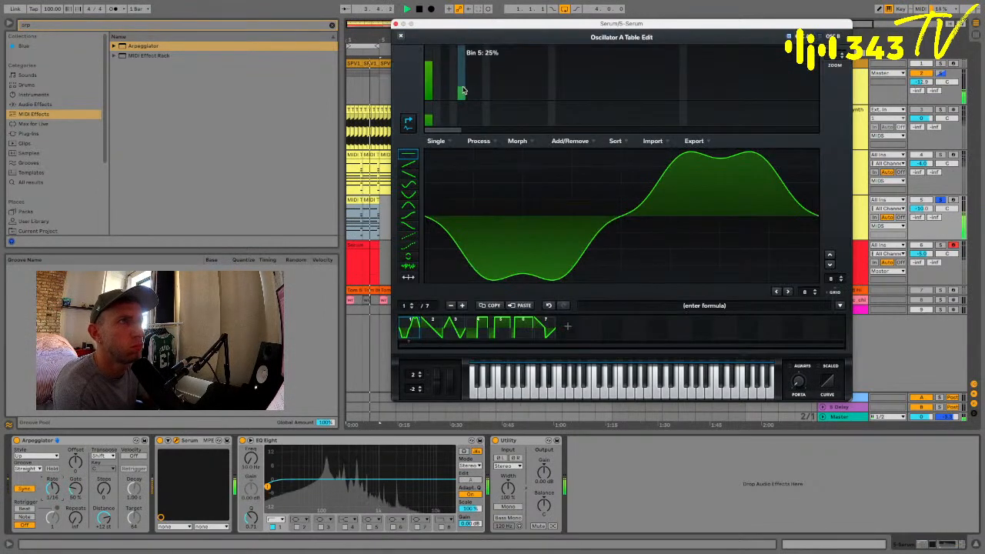
left_click(446, 81)
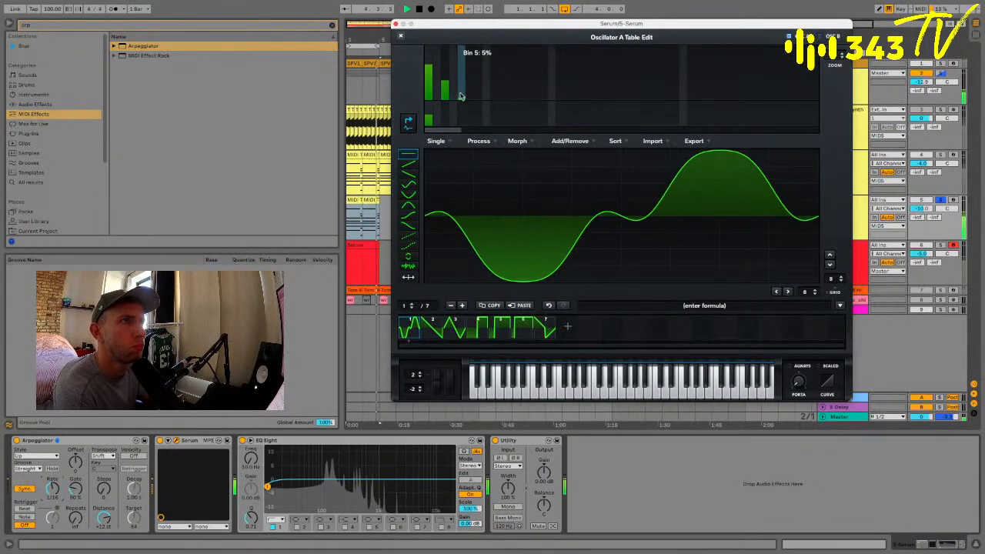
mouse_move(460, 94)
left_mouse_down()
mouse_move(487, 79)
mouse_move(487, 95)
left_mouse_up()
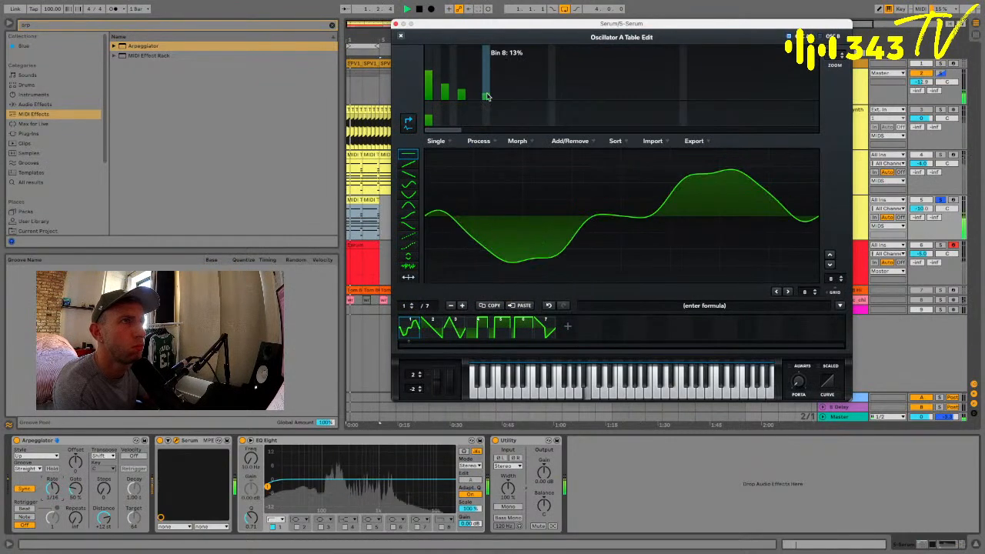
left_click(401, 37)
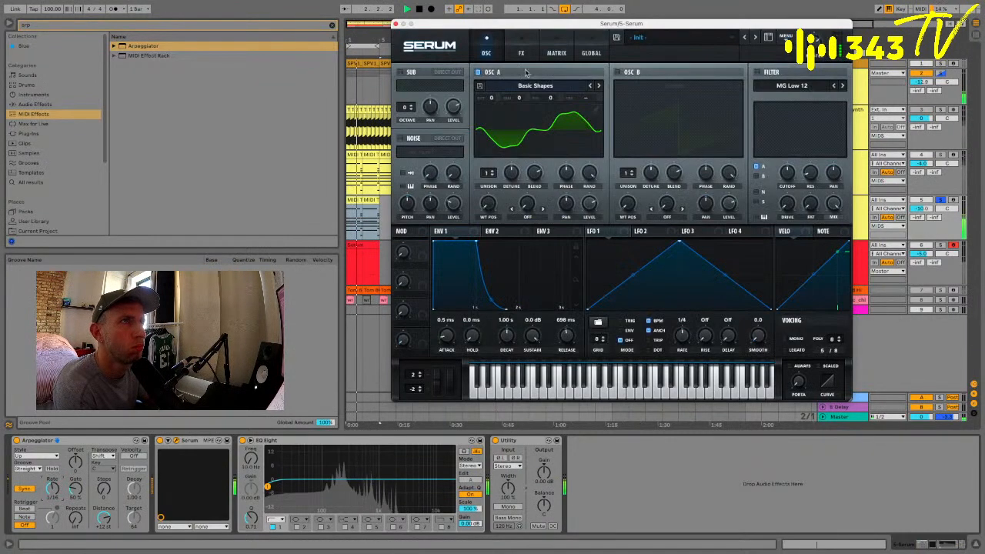
Enable Serum's Hyper/Dimension, Reverb and multiband Compressor effects, and close the plugin window
left_click(521, 52)
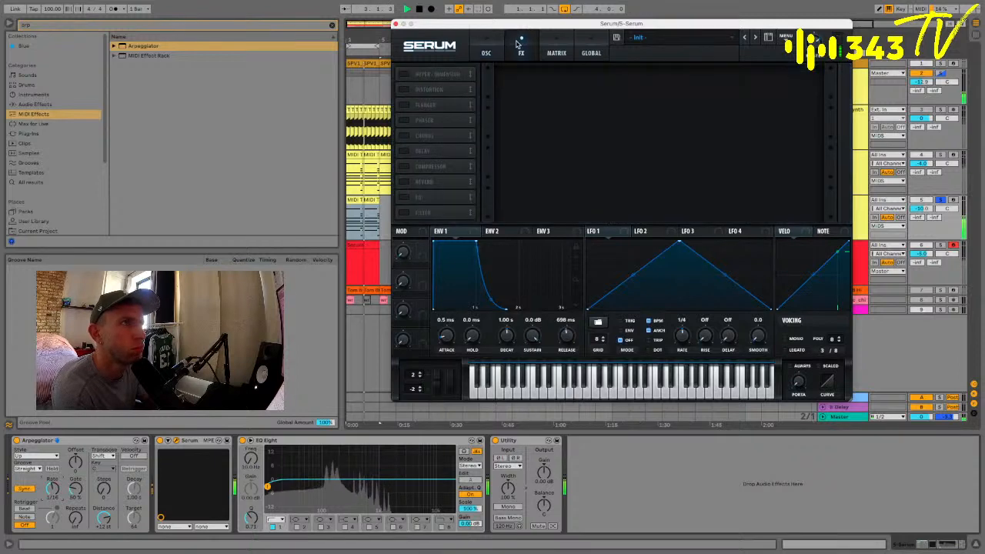
left_click(402, 75)
left_click(404, 166)
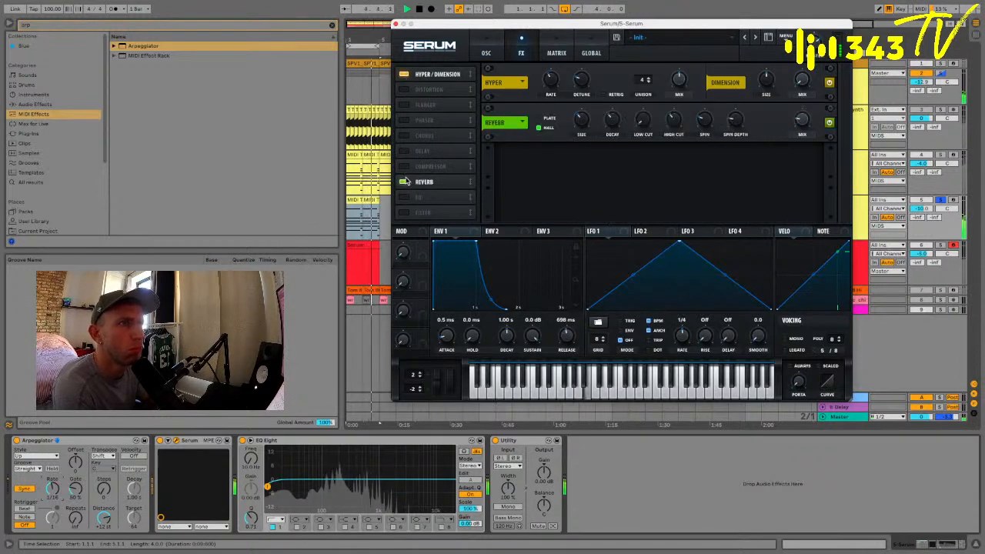
left_click(404, 181)
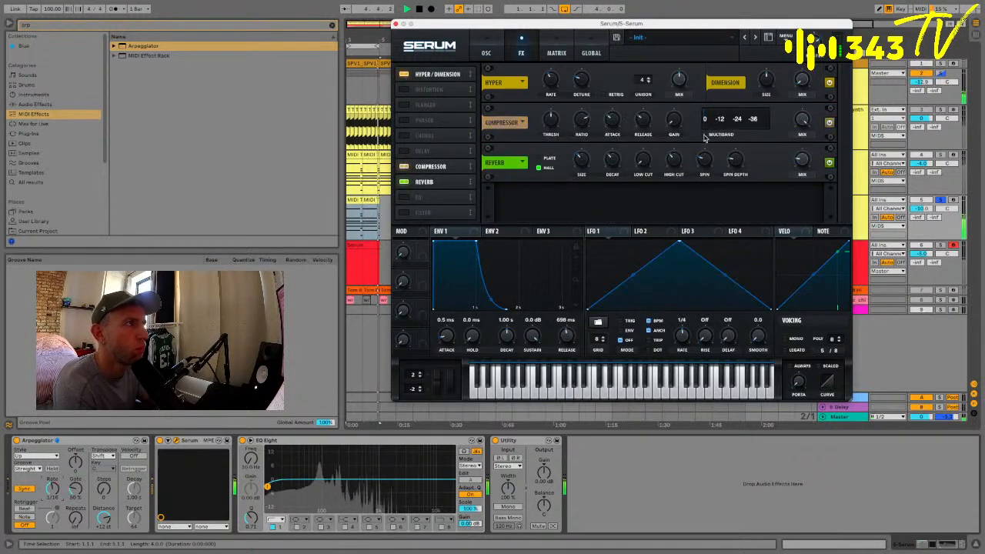
left_click_drag(672, 119, 678, 70)
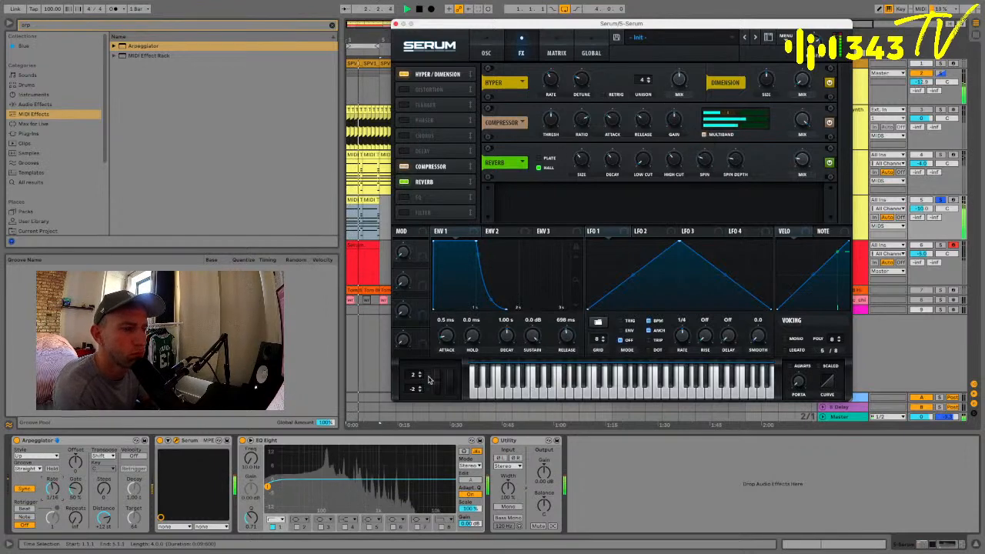
left_click_drag(399, 23, 397, 23)
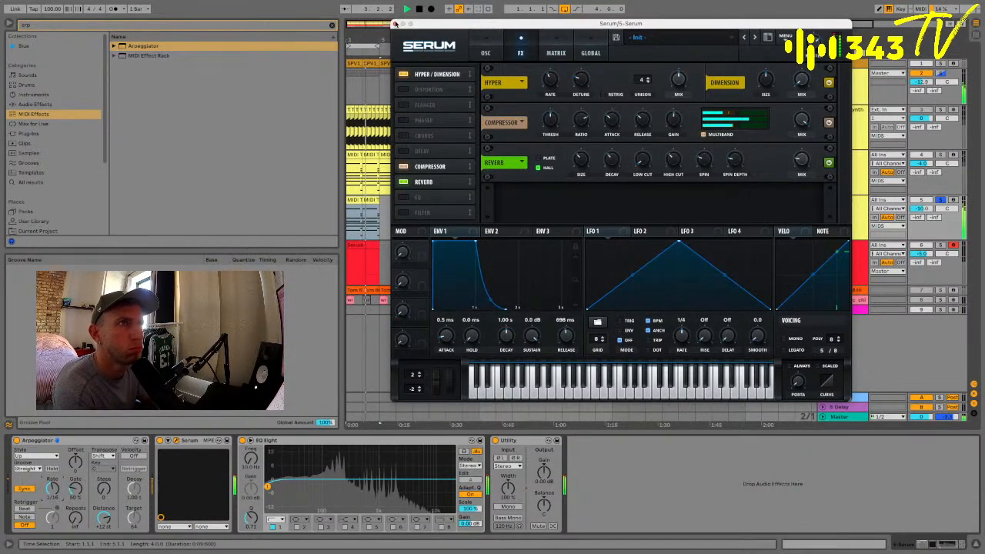
left_click(394, 24)
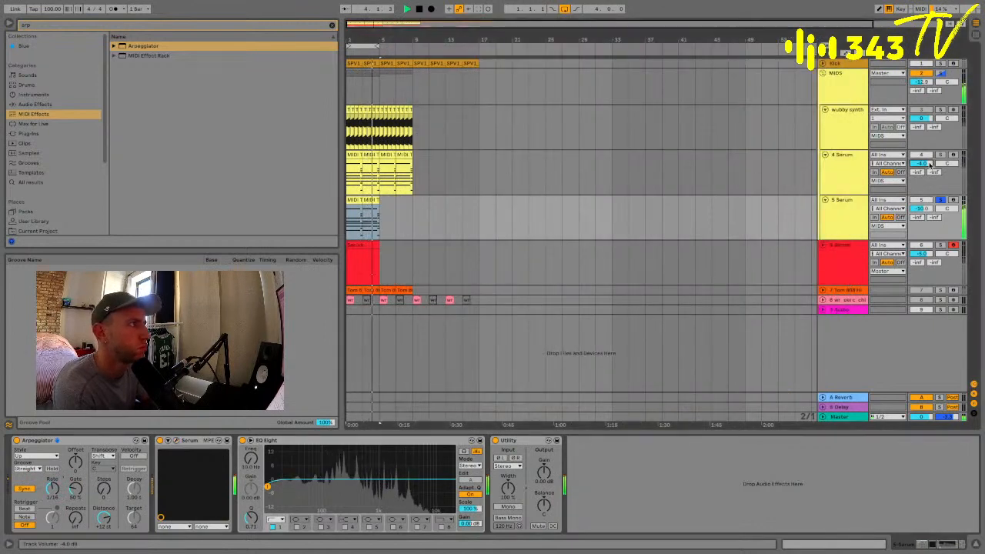
Unsolo the arpeggiated Serum track and fold the MIDS group
left_click(940, 200)
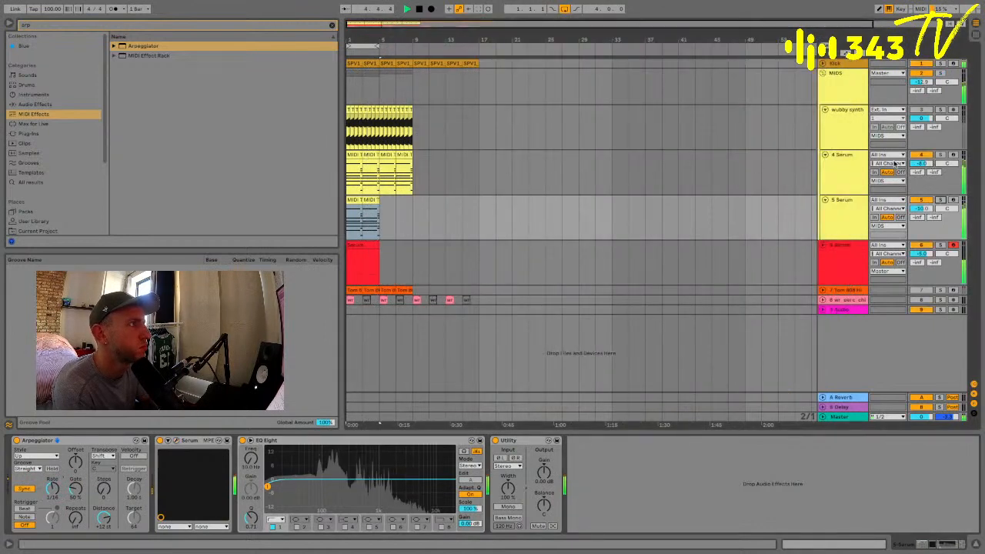
left_click(853, 171)
left_click(849, 127)
left_click(848, 99)
left_click(822, 73)
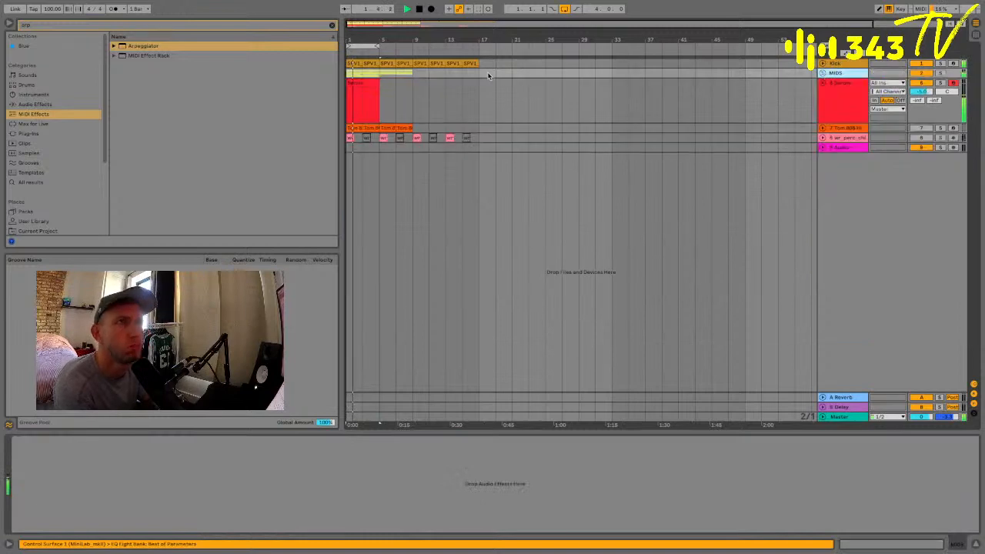
Duplicate the first four bars of the whole arrangement seven times, so the loop and Serum melody run to bar 33
left_click(360, 80)
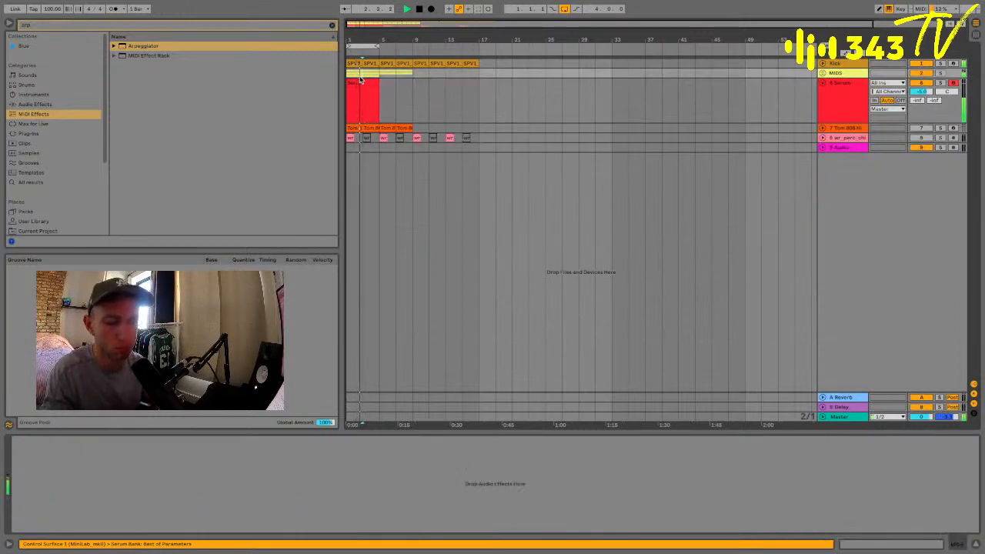
left_click(365, 81)
key("ctrl+d")
key("ctrl+d")
key("ctrl+d")
key("ctrl+d")
key("ctrl+d")
key("ctrl+d")
key("ctrl+d")
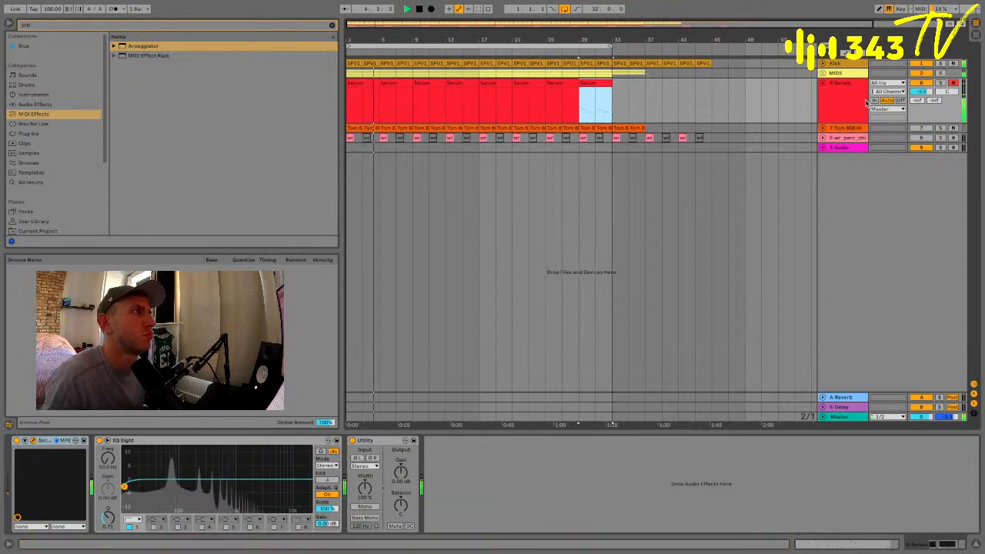
Insert a new audio track directly below the red Serum melody track
left_click(822, 83)
left_click(832, 83)
key("ctrl+t")
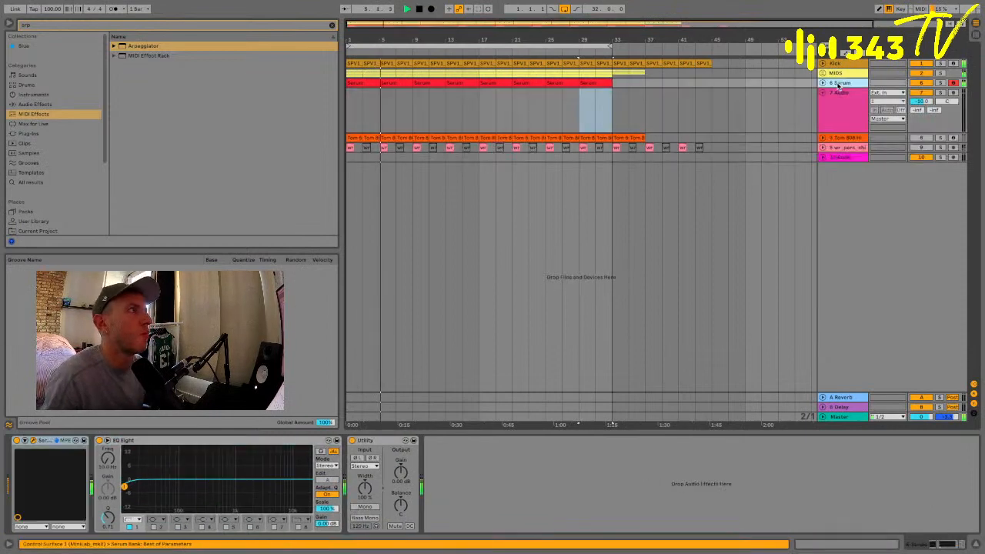
left_click(822, 83)
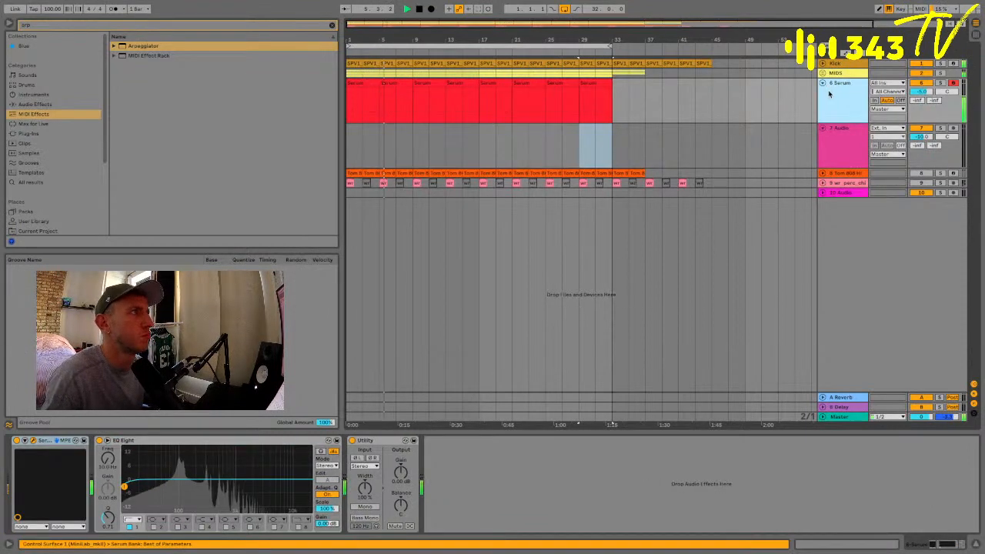
Select the MIDS group and search the browser for "ott"
left_click(402, 84)
left_click(851, 74)
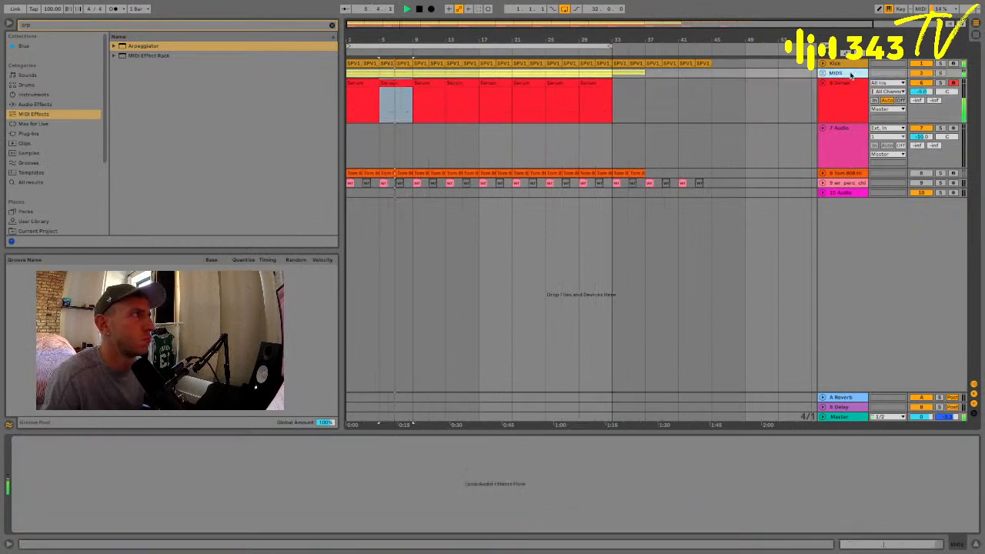
left_click(248, 27)
type("off")
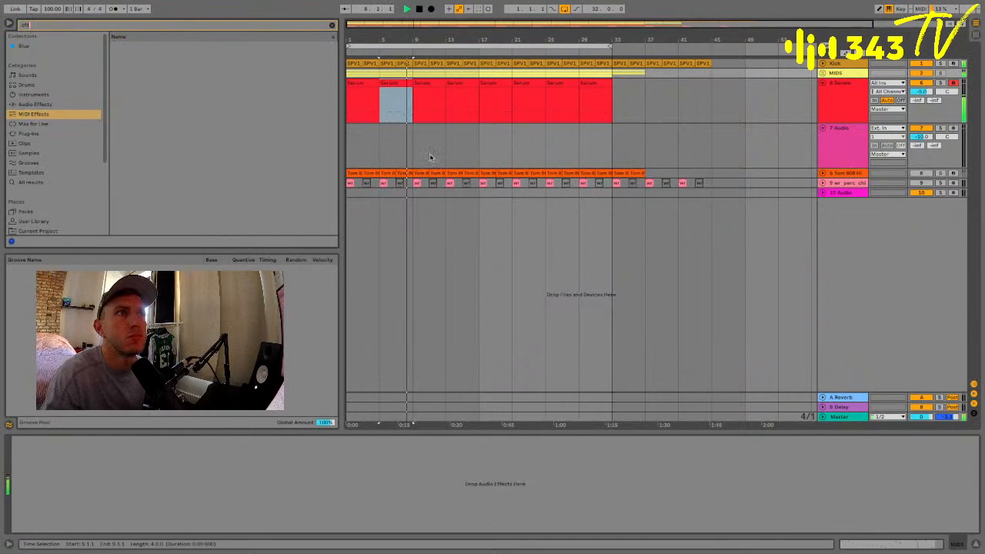
Loop bars 9 to 13 using a four-bar selection on the new audio track
left_click(351, 147)
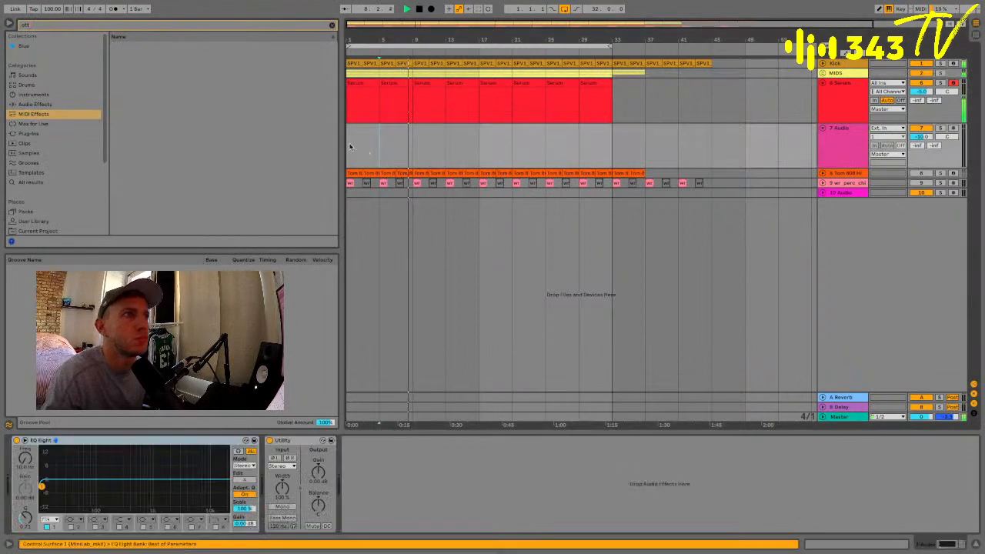
left_click_drag(357, 26, 358, 35)
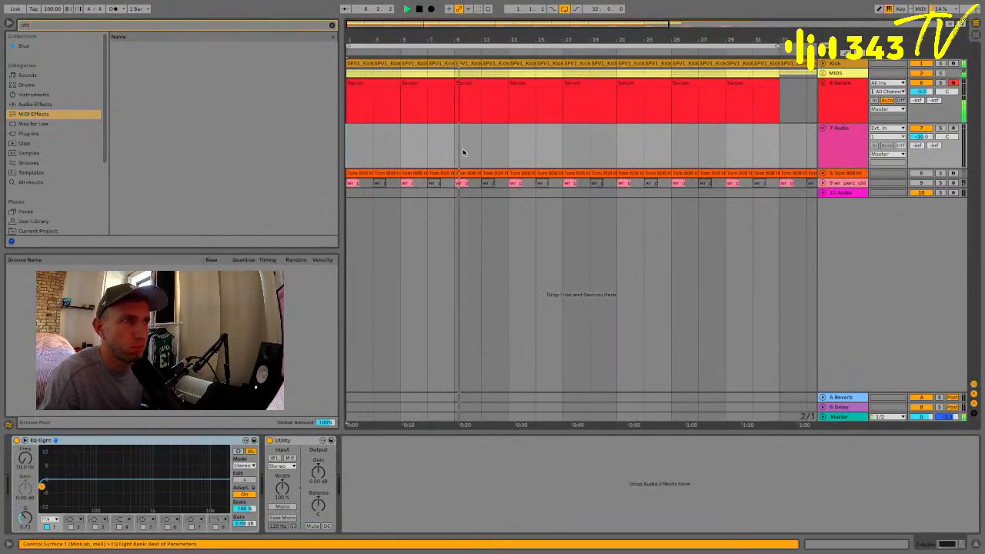
left_click_drag(462, 148, 512, 151)
key("ctrl+l")
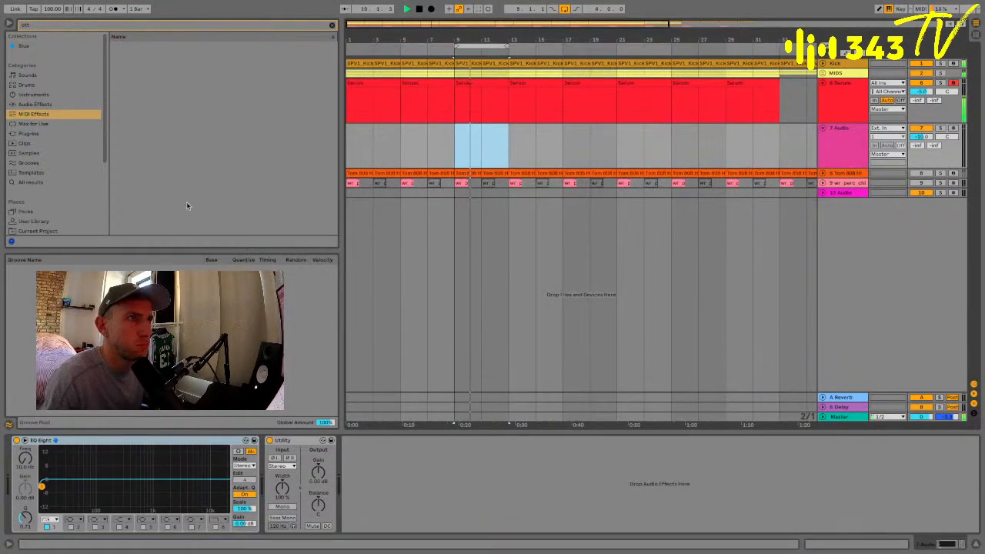
Clear the browser search and expand Partition G in the Horny Club Sounds folder
scroll(36, 197, "down", 3)
scroll(36, 200, "down", 1)
left_click(37, 183)
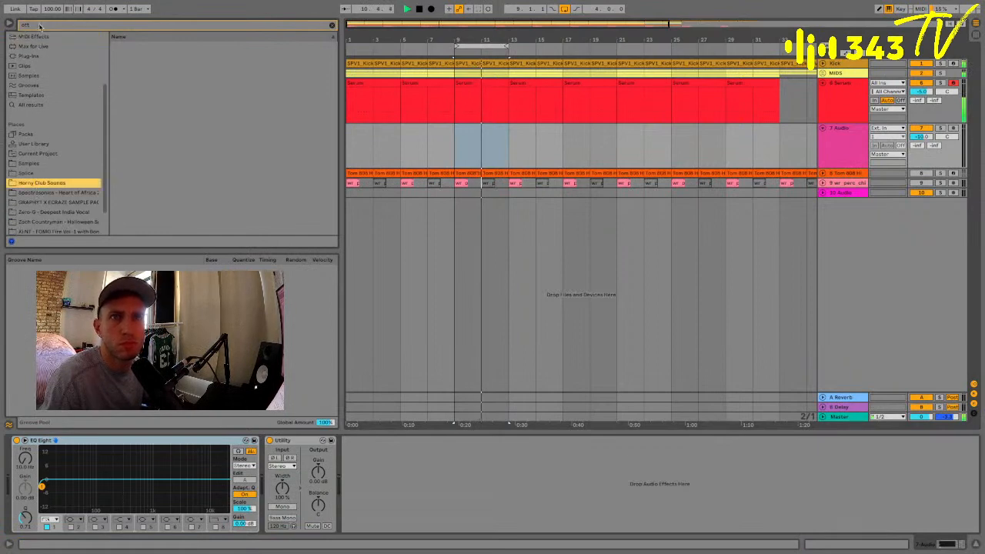
left_click(34, 27)
key("BackSpace")
scroll(35, 203, "down", 2)
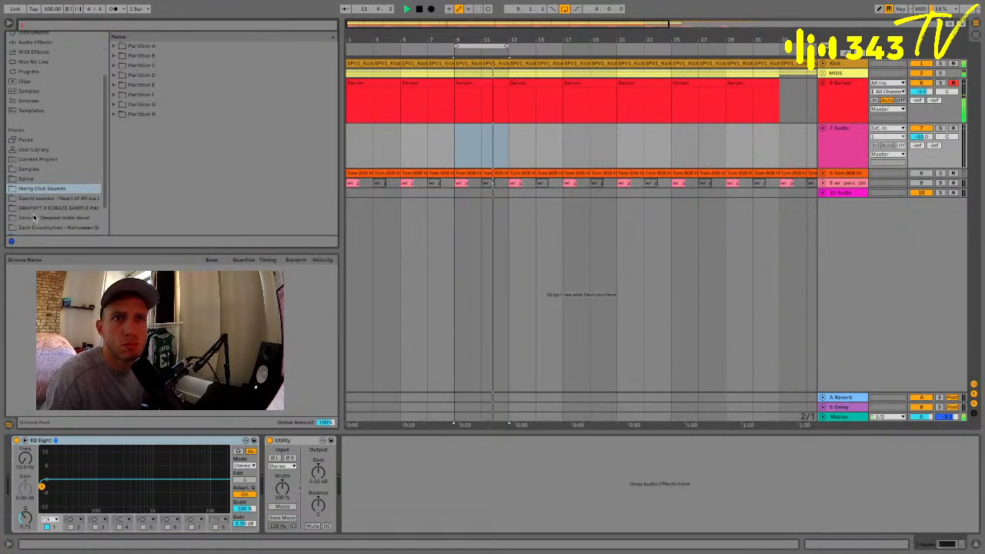
left_click(115, 106)
Stop playback and audition samples in the GUITAR PLAY folder
left_click(134, 155)
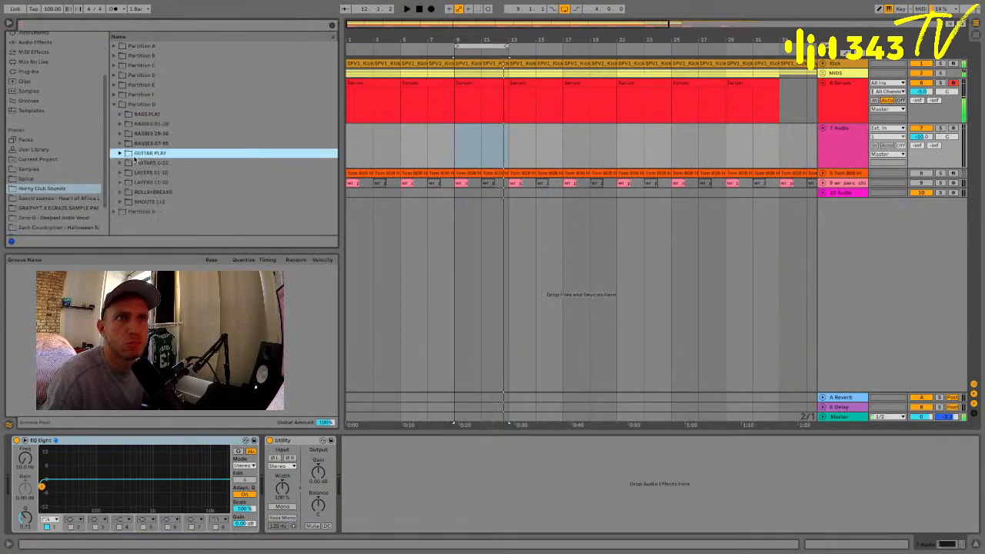
left_click(121, 154)
left_click(140, 166)
left_click(151, 210)
scroll(152, 214, "down", 5)
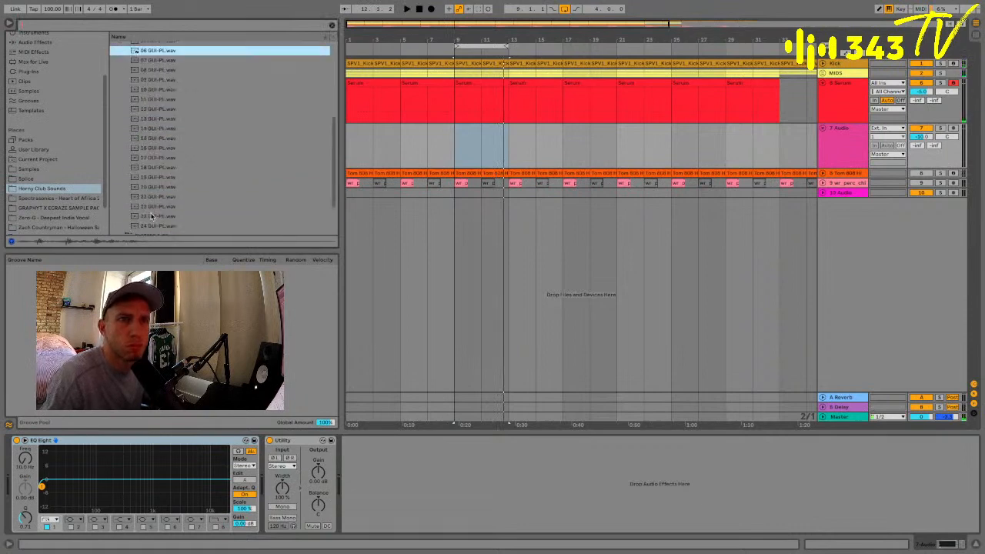
left_click(152, 144)
left_click(150, 165)
Audition several guitar samples in the GUITARS 1-22 folder
left_click(122, 182)
left_click(141, 182)
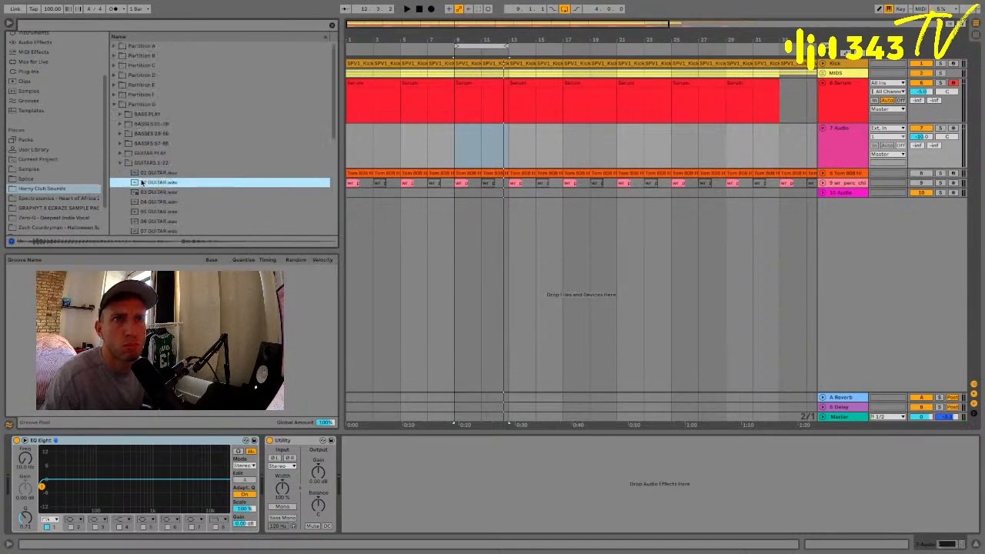
scroll(154, 221, "down", 4)
left_click(154, 220)
left_click(171, 173)
scroll(173, 177, "down", 1)
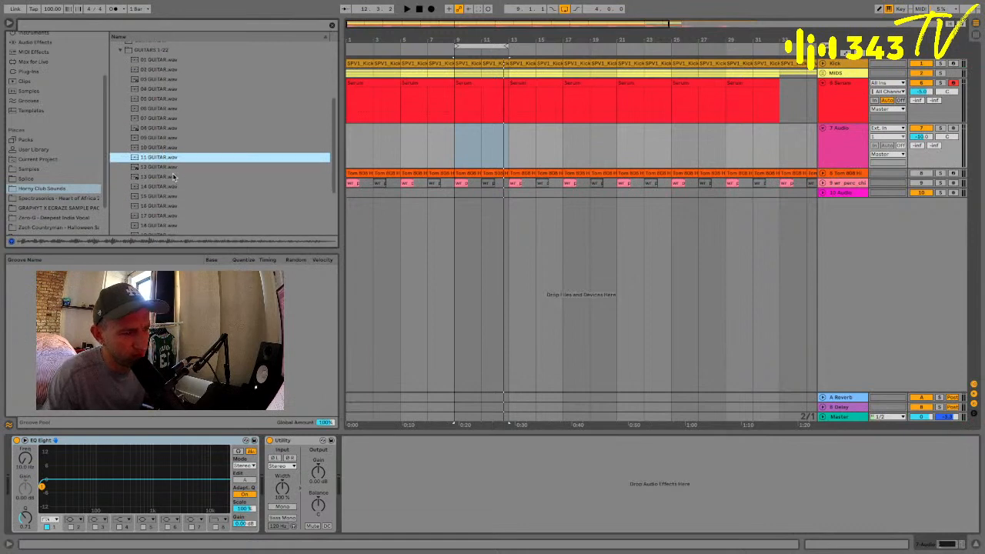
scroll(152, 171, "down", 3)
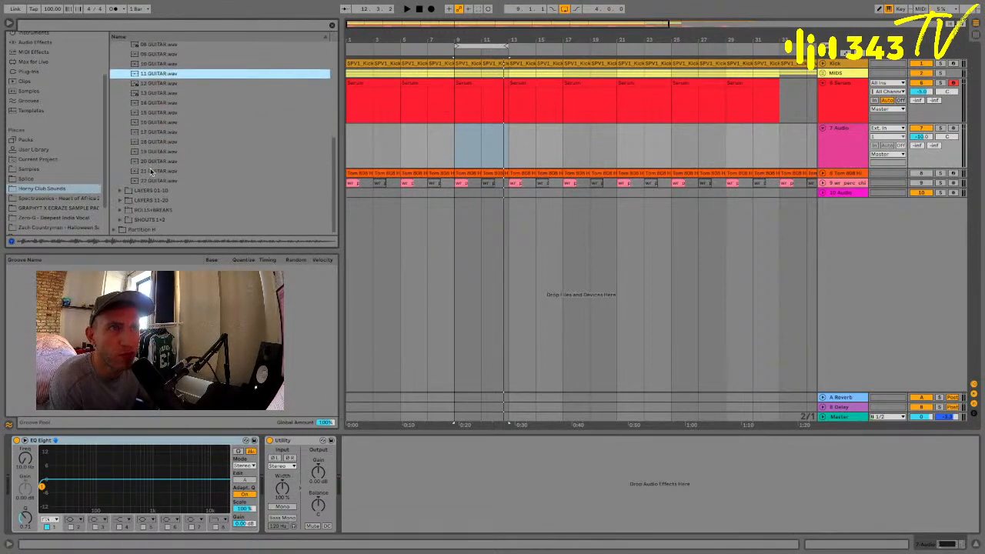
left_click(152, 171)
Expand the LAYERS 01-10 folder in Partition G and audition its samples
left_click(121, 192)
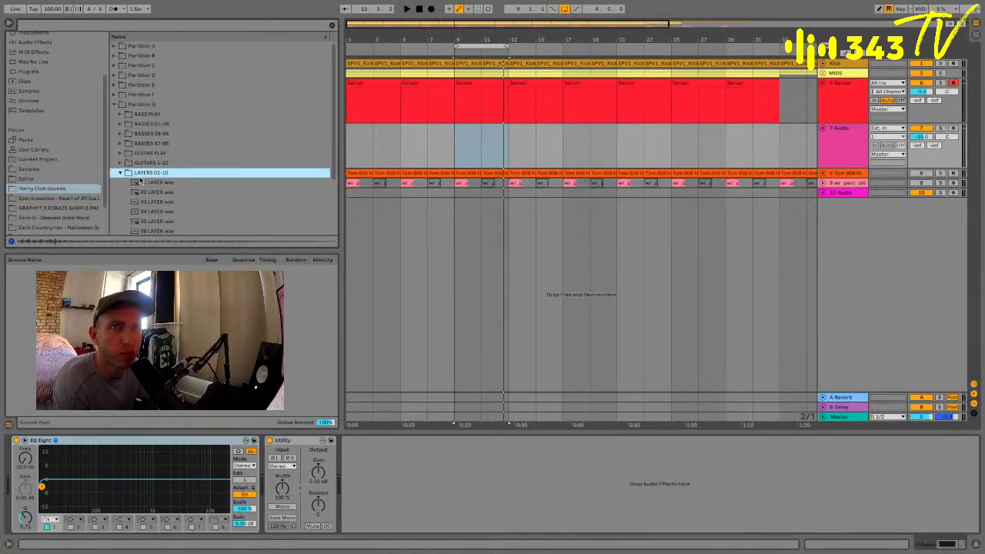
left_click(145, 191)
scroll(146, 192, "down", 3)
left_click(146, 192)
Audition layer samples in the LAYERS 11-20 folder, including 18 LAYER.wav, and expand the ROLLS+BREAKS folder
left_click(121, 202)
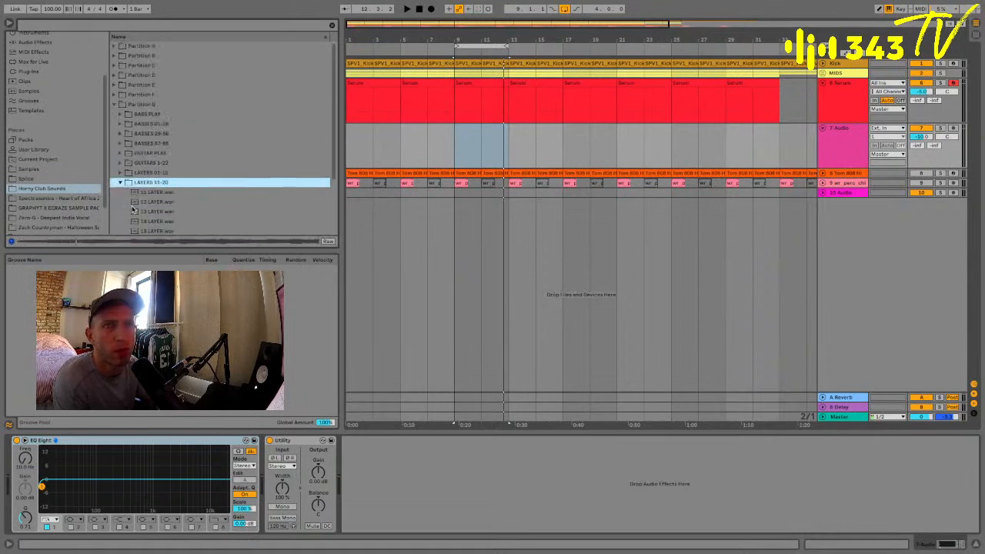
scroll(133, 209, "down", 2)
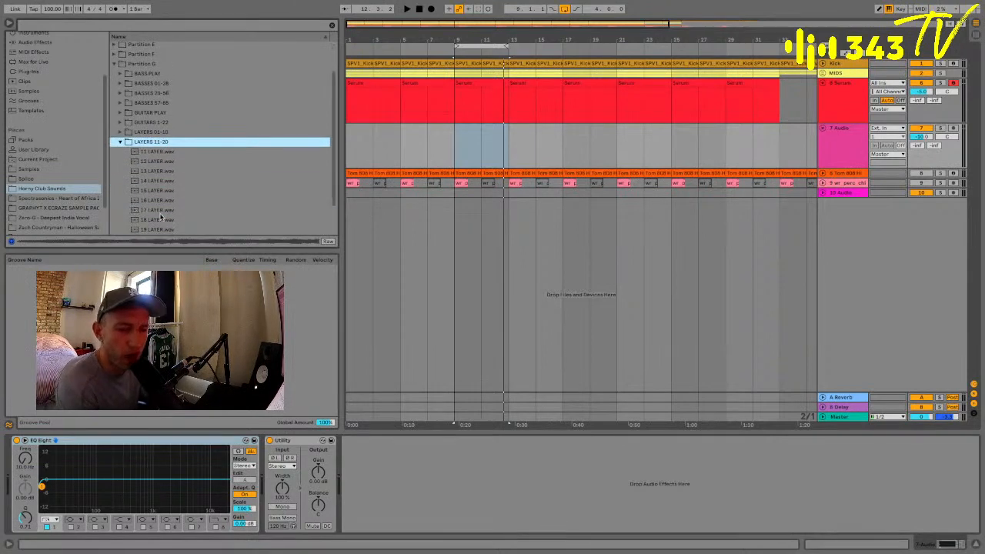
scroll(160, 218, "down", 1)
left_click(165, 206)
scroll(165, 212, "down", 1)
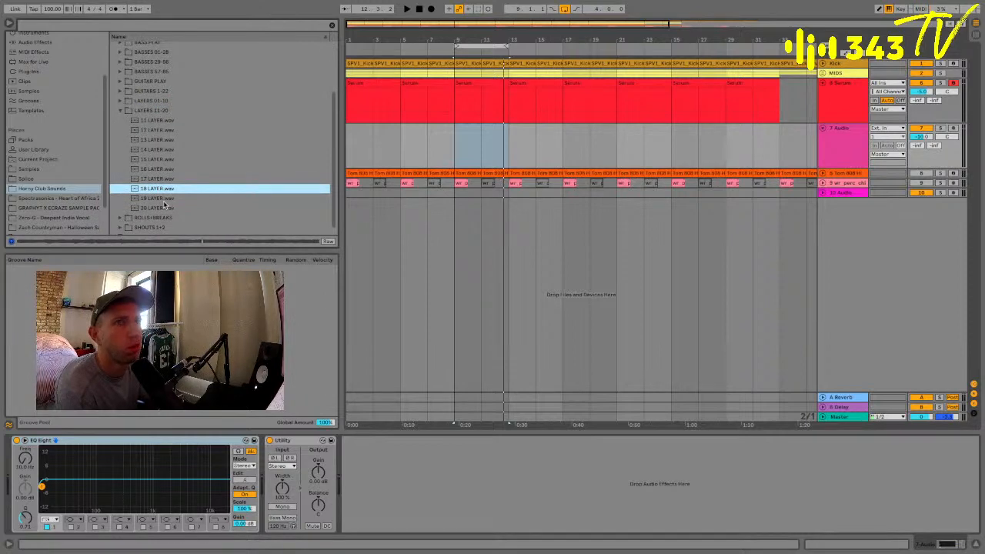
left_click(164, 206)
left_click(128, 217)
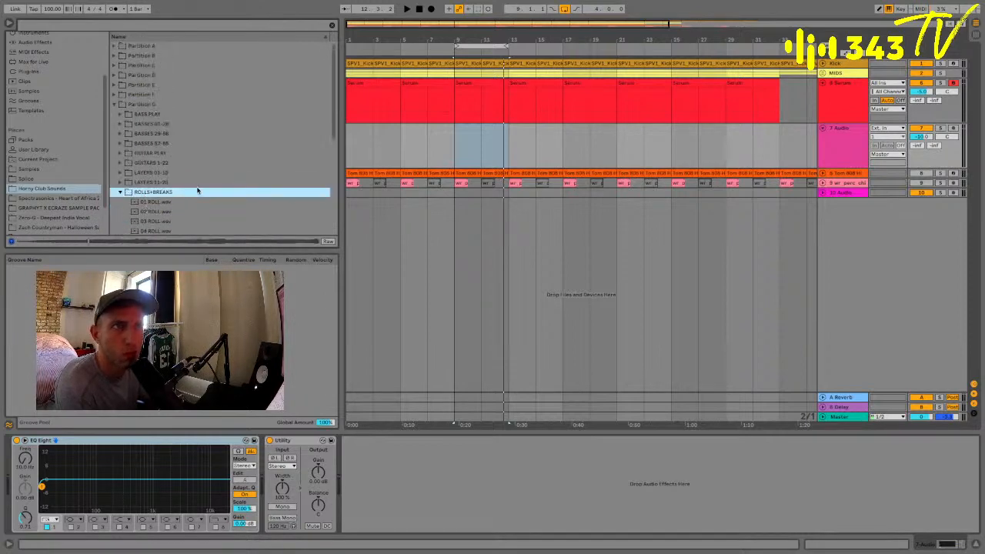
Fold the Serum track to make room in the arrangement
left_click(371, 153)
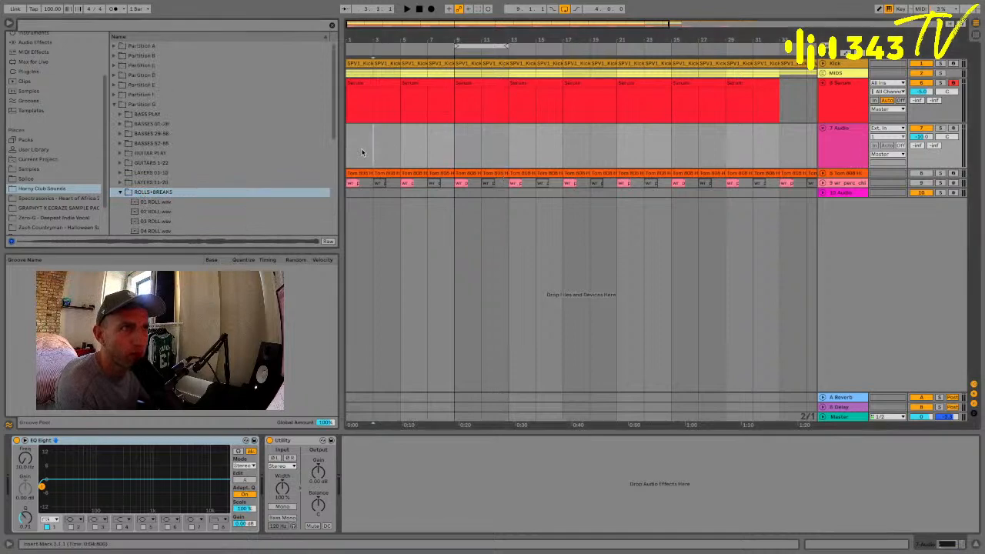
left_click(841, 73)
left_click(823, 82)
left_click(834, 82)
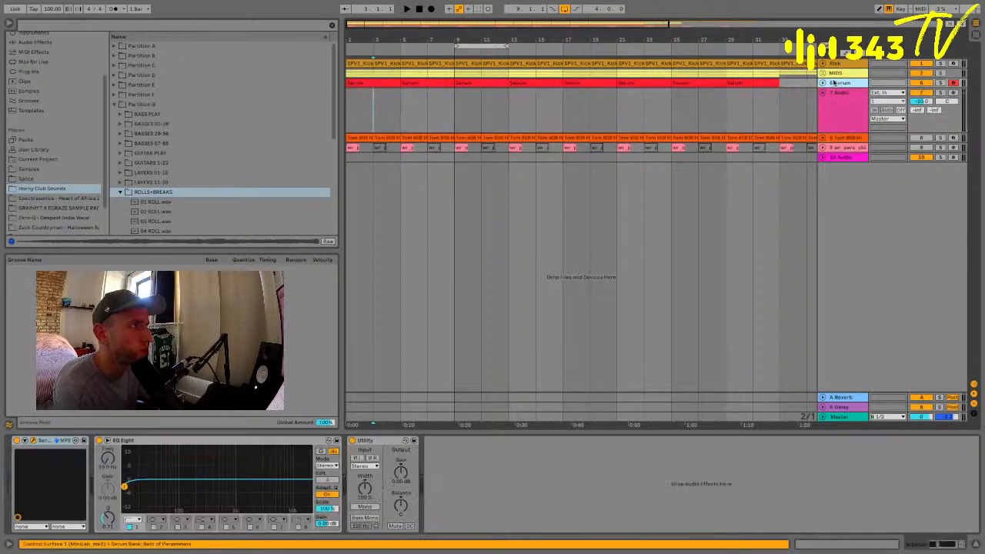
Loop the first 16 bars using a selection from bar 1 to 17 on the empty 7 Audio track
left_click_drag(419, 42, 418, 38)
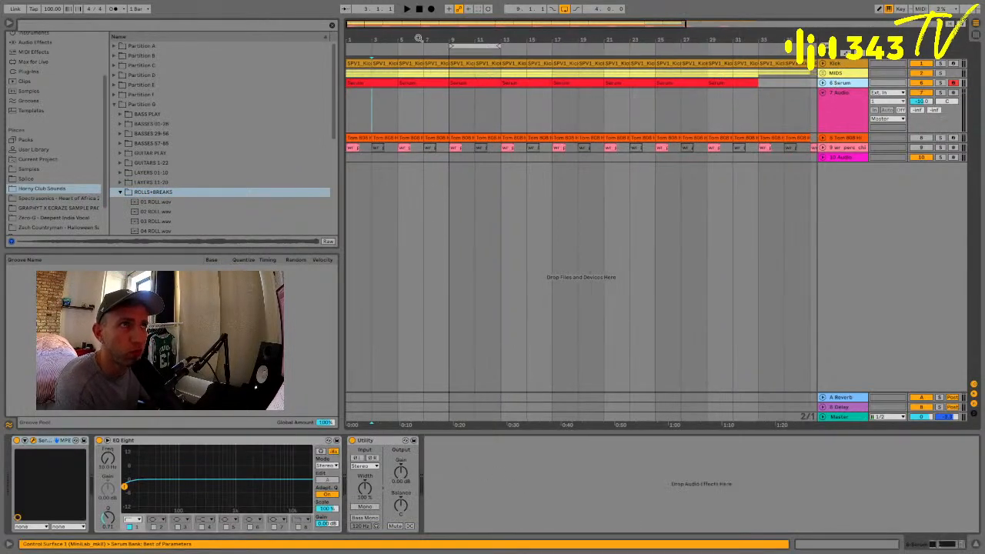
left_click_drag(361, 113, 551, 108)
key("ctrl+l")
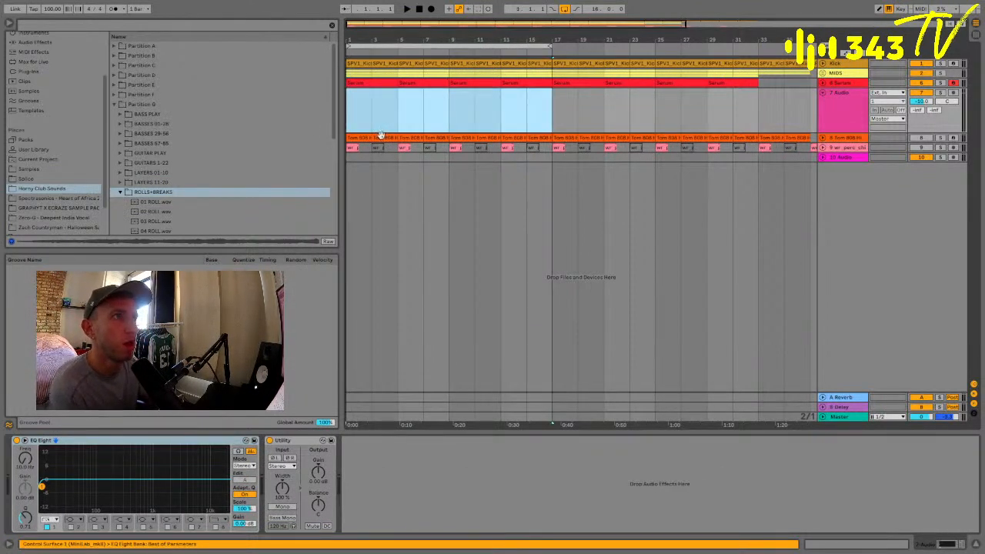
Mute the MIDS group and play the arrangement from bar 1
left_click(836, 82)
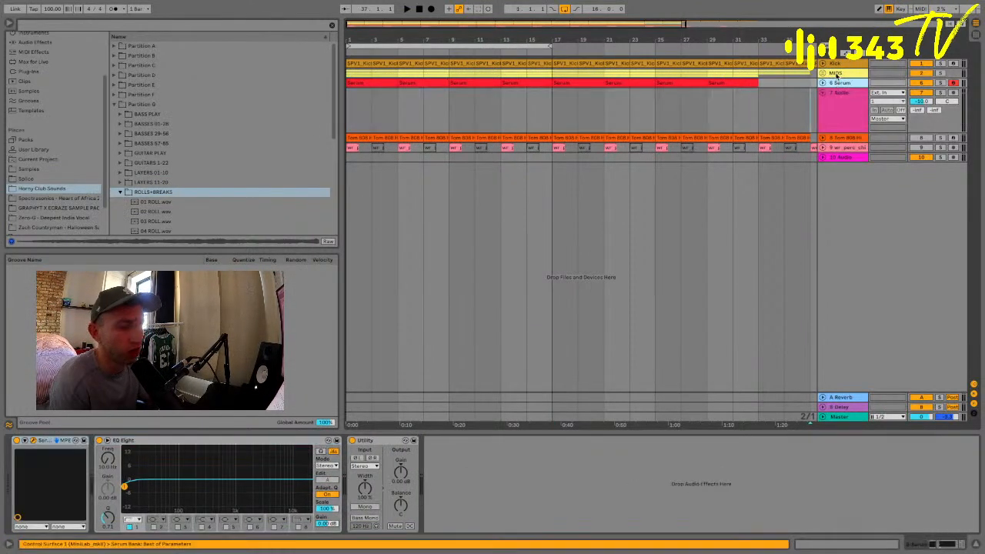
left_click(836, 74)
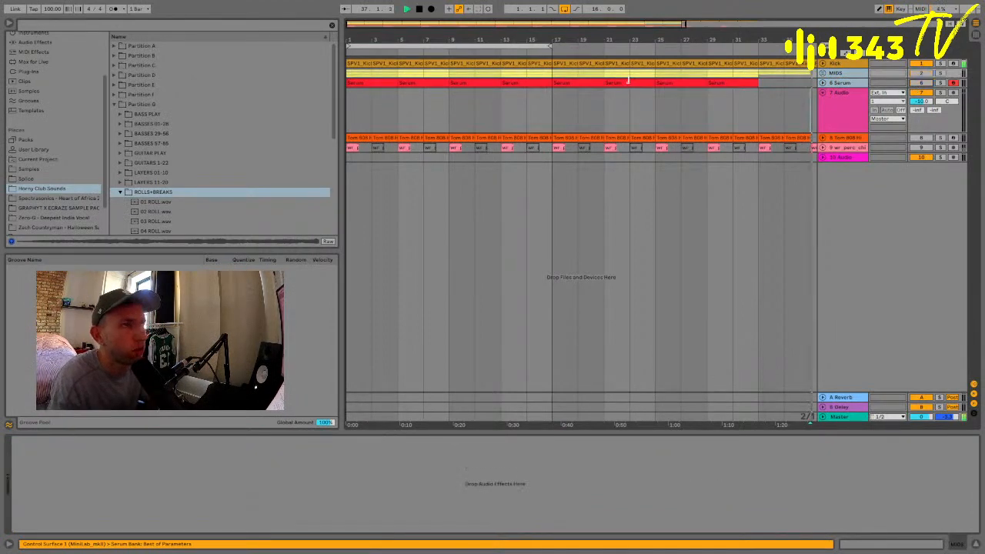
left_click(353, 114)
key("space")
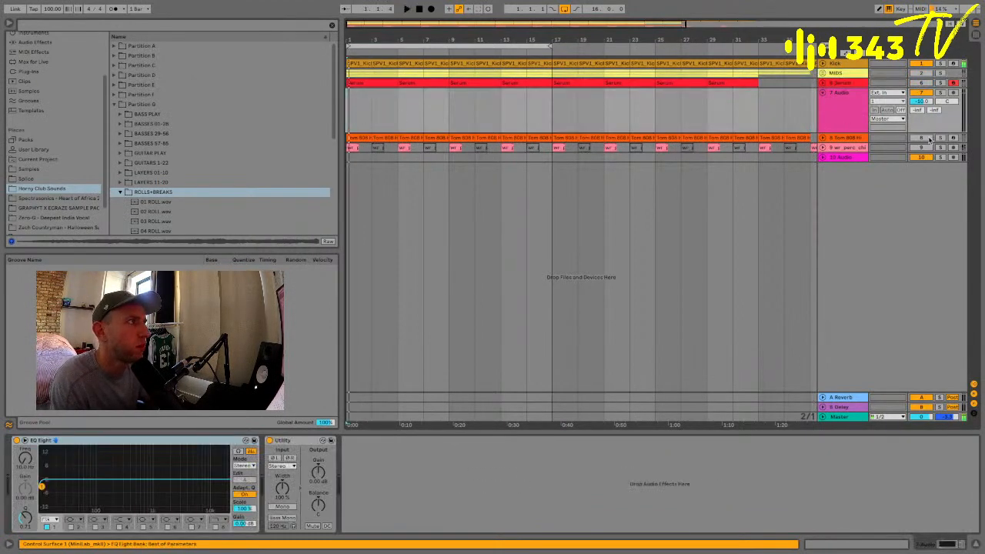
Unmute and unfold the Tom 808 Hi track and set its volume to -14.0 dB during playback
left_click(822, 138)
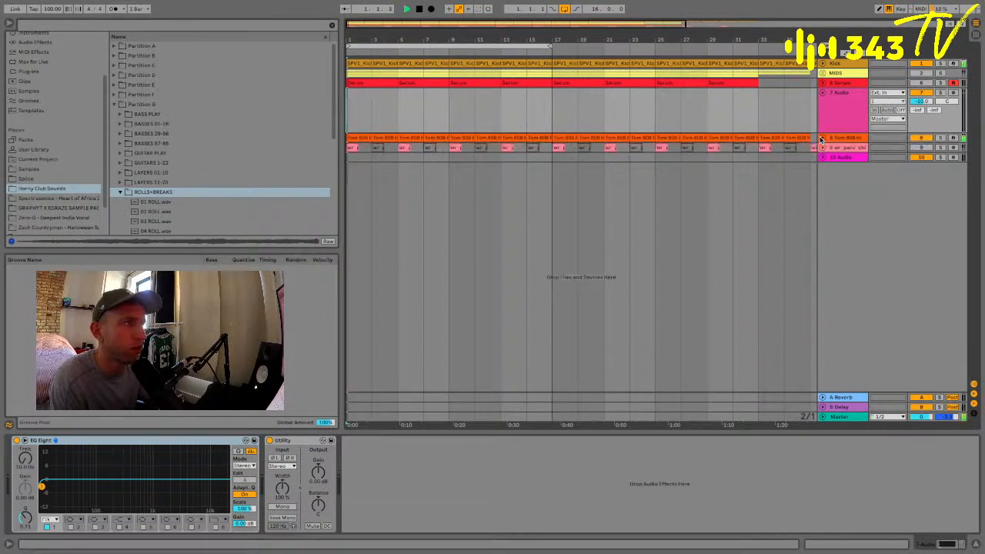
left_click(838, 138)
key("space")
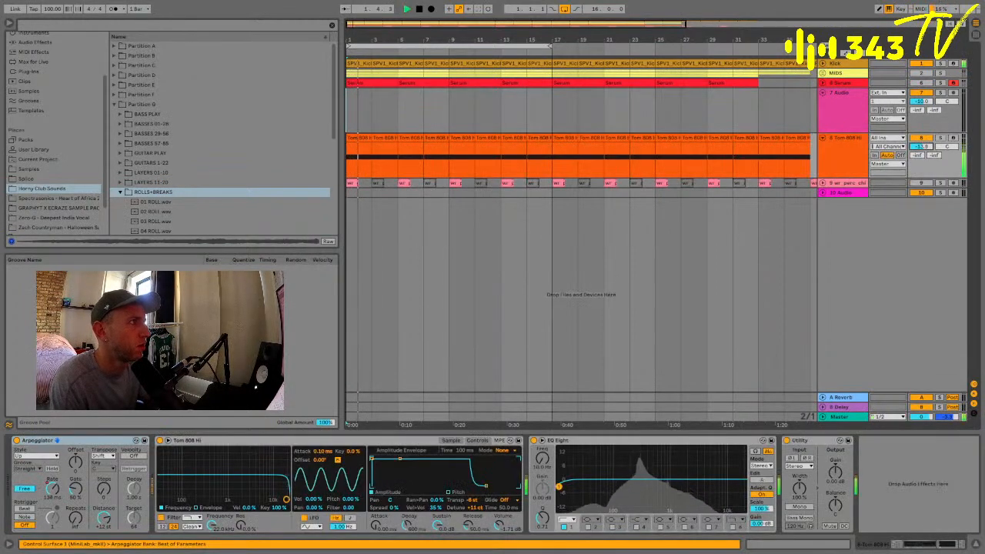
Audition several roll samples in the ROLLS+BREAKS folder for the 7 Audio track, ending with 06 ROLL.wav
left_click(855, 111)
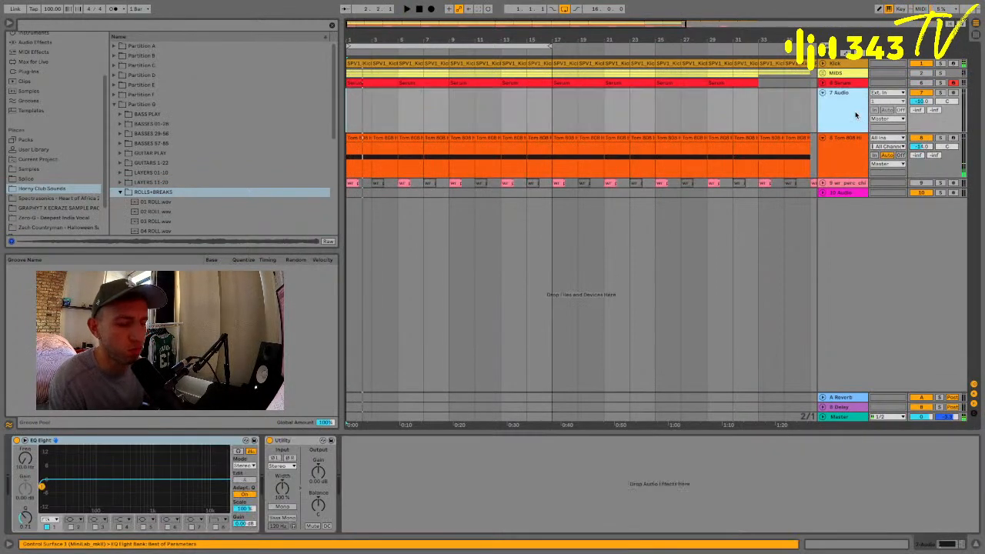
scroll(250, 164, "down", 3)
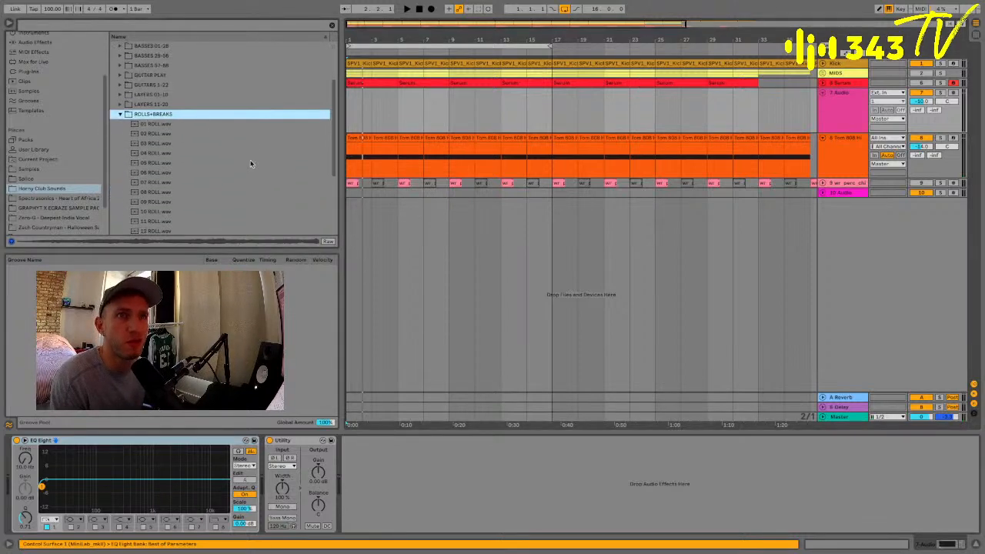
left_click(373, 105)
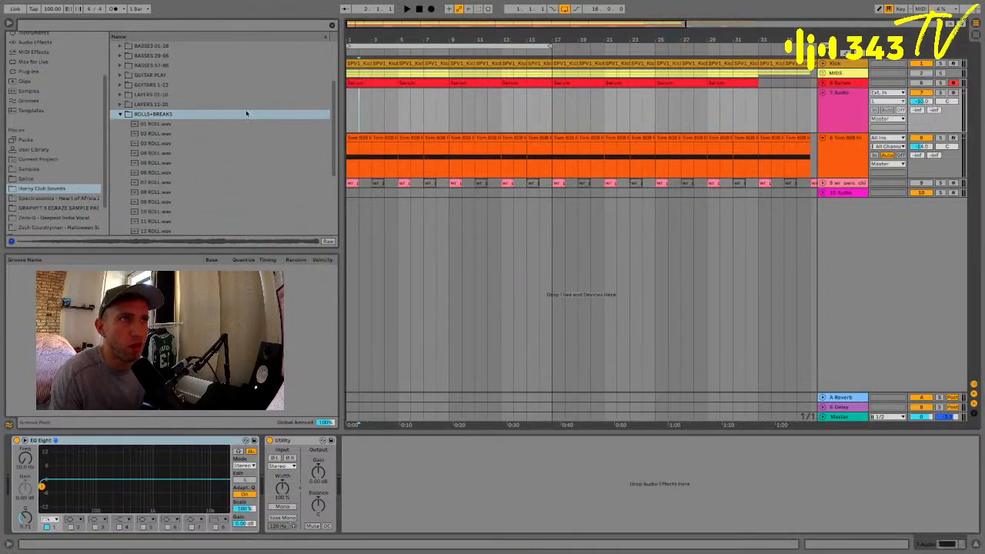
left_click(155, 163)
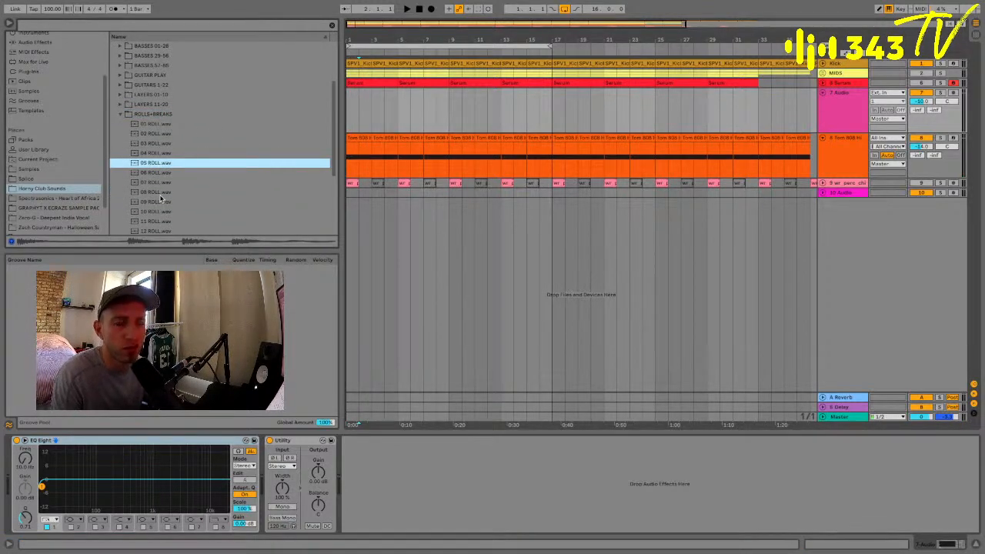
scroll(160, 199, "down", 3)
left_click(160, 199)
scroll(160, 199, "down", 1)
left_click(160, 198)
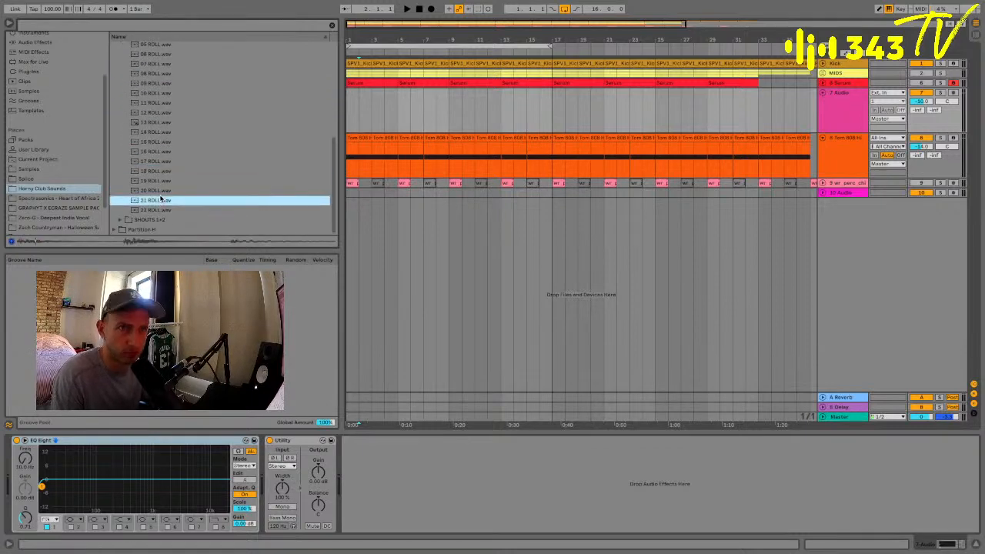
left_click(161, 210)
left_click(145, 181)
left_click(150, 56)
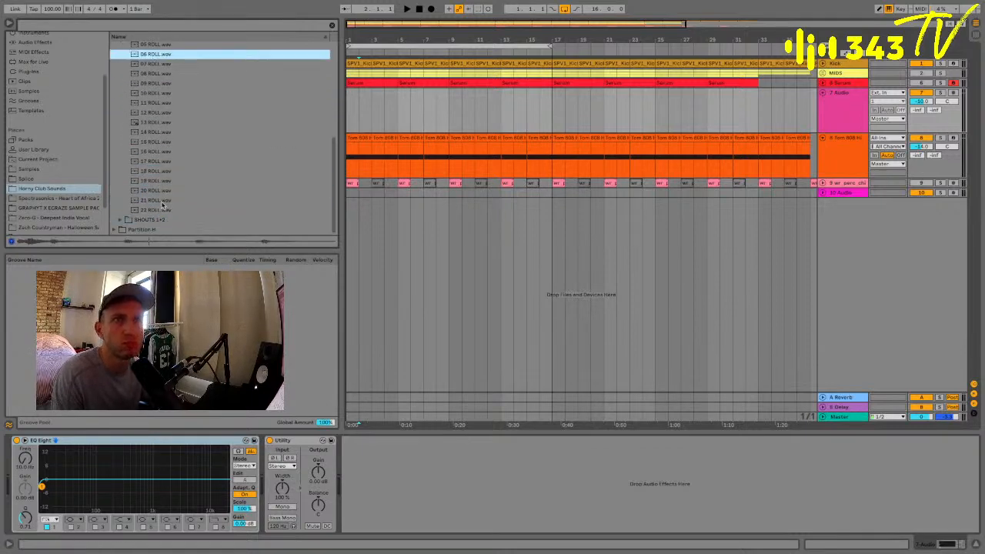
Place 06 ROLL.wav on the 7 Audio track just before bar 5 and return the insert marker to bar 1
mouse_move(164, 55)
left_mouse_down()
mouse_move(374, 106)
mouse_move(440, 109)
mouse_move(432, 92)
mouse_move(452, 95)
left_mouse_up()
scroll(440, 108, "up", 1)
scroll(451, 96, "down", 3)
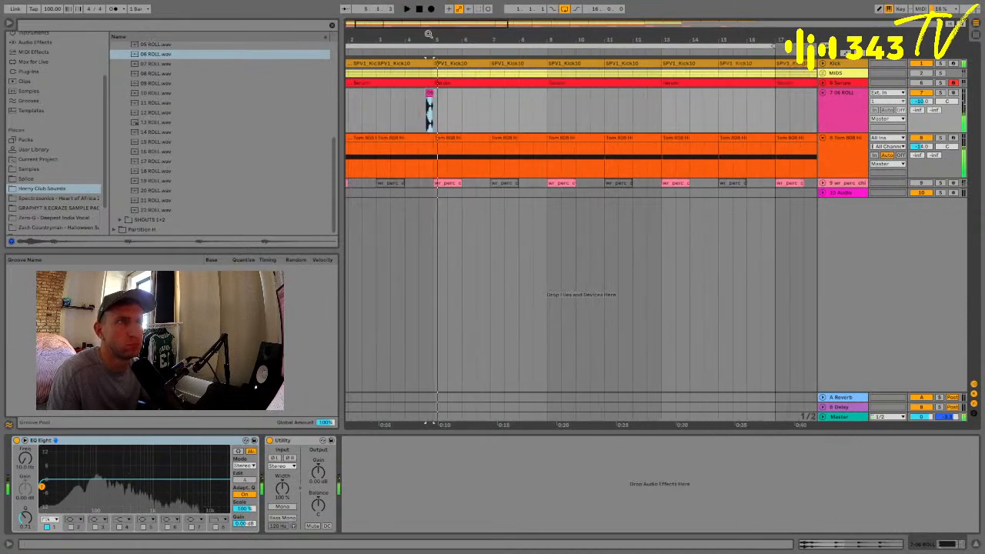
right_click(365, 123)
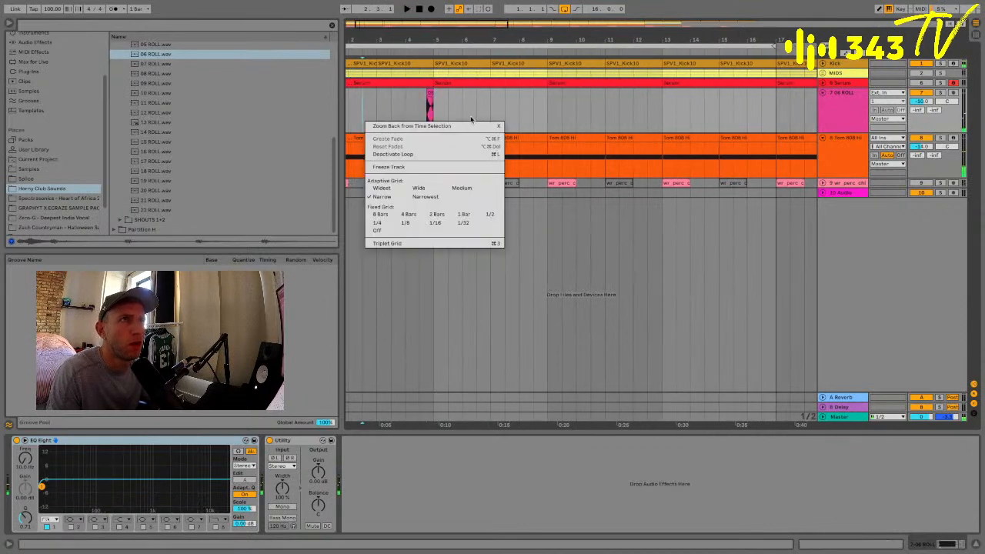
left_click(355, 105)
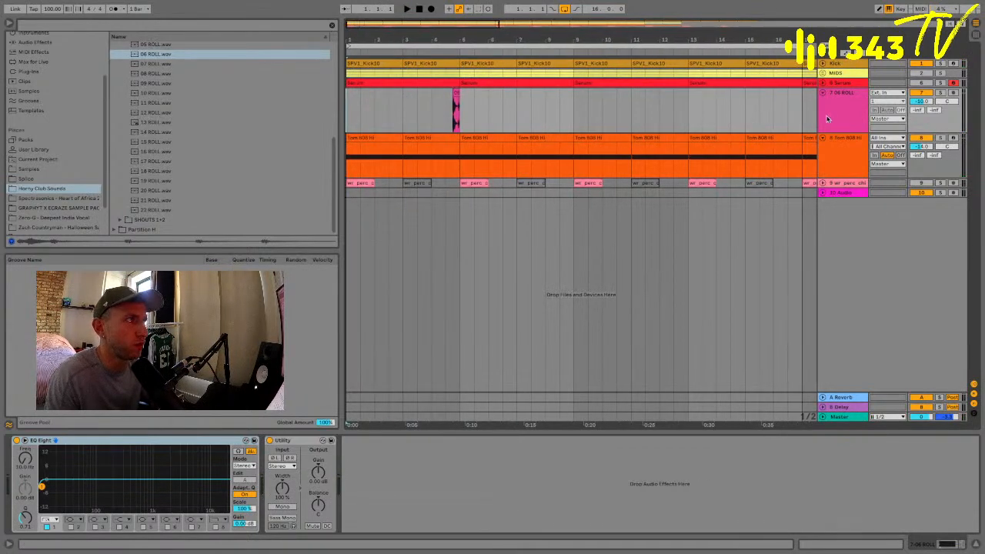
Insert a new audio track below the roll track and search all browser content for "clap"
key("ctrl+t")
left_click(136, 27)
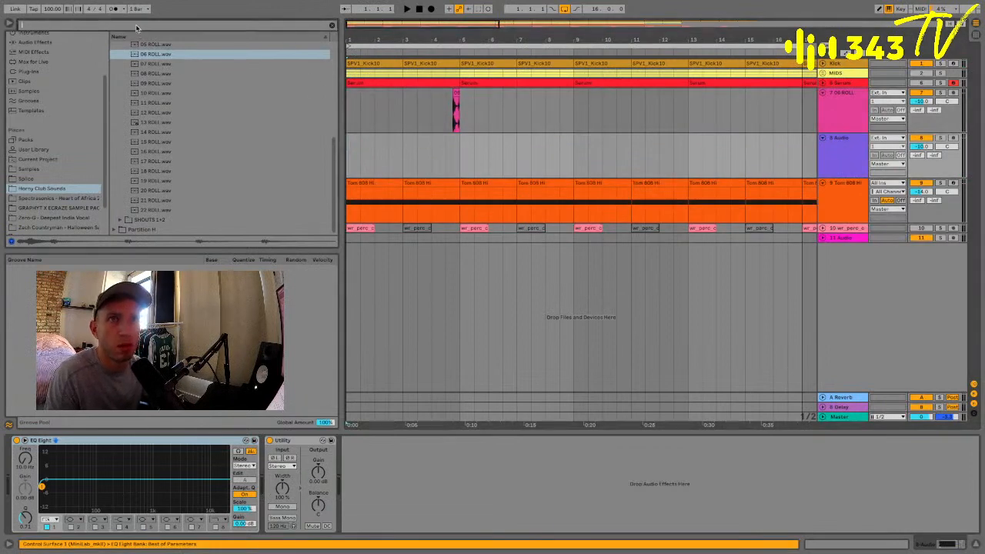
type("clap")
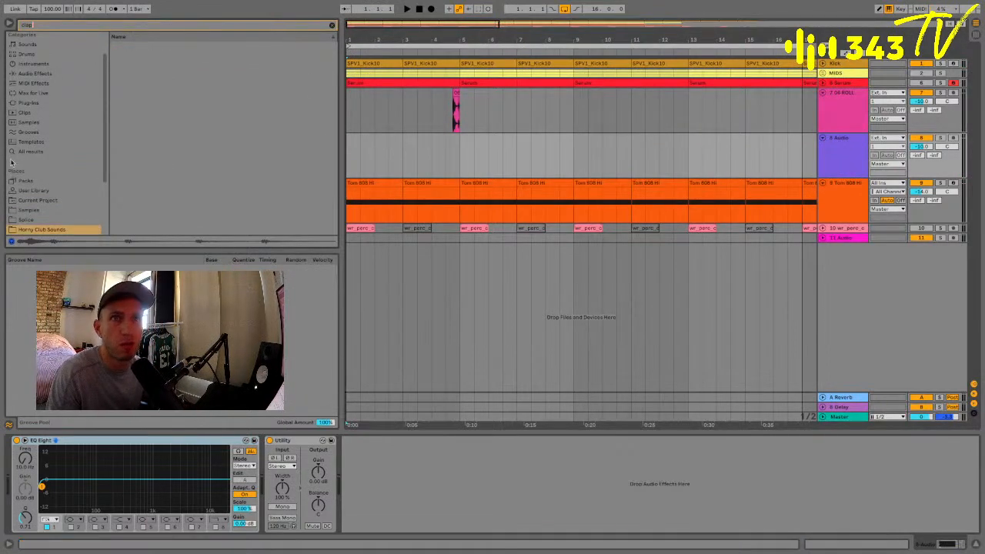
left_click(133, 153)
Audition clap samples in the search results, working through the snare-clap, MAT_ZO and Layered Clap files
left_click(146, 222)
left_click(148, 173)
scroll(148, 173, "down", 10)
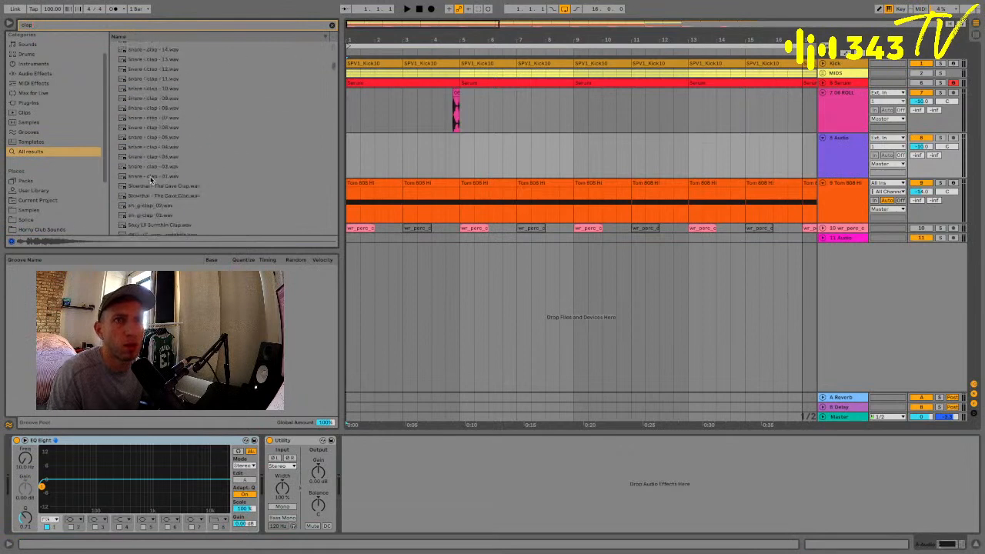
left_click(149, 169)
scroll(151, 180, "down", 7)
scroll(151, 180, "down", 10)
left_click(151, 180)
scroll(153, 180, "down", 2)
left_click(153, 177)
left_click(157, 196)
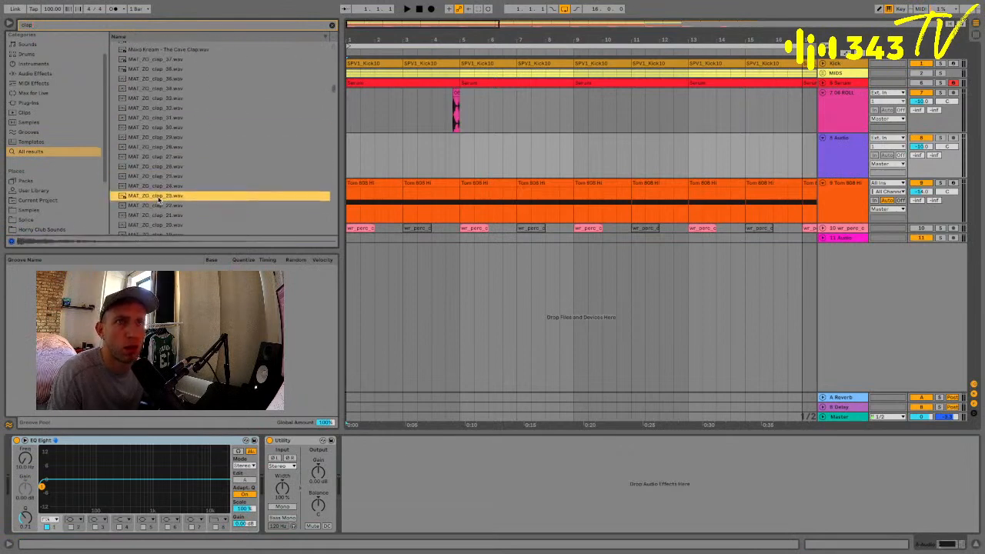
left_click(160, 216)
scroll(160, 217, "down", 5)
left_click(160, 217)
scroll(160, 217, "down", 5)
left_click(160, 217)
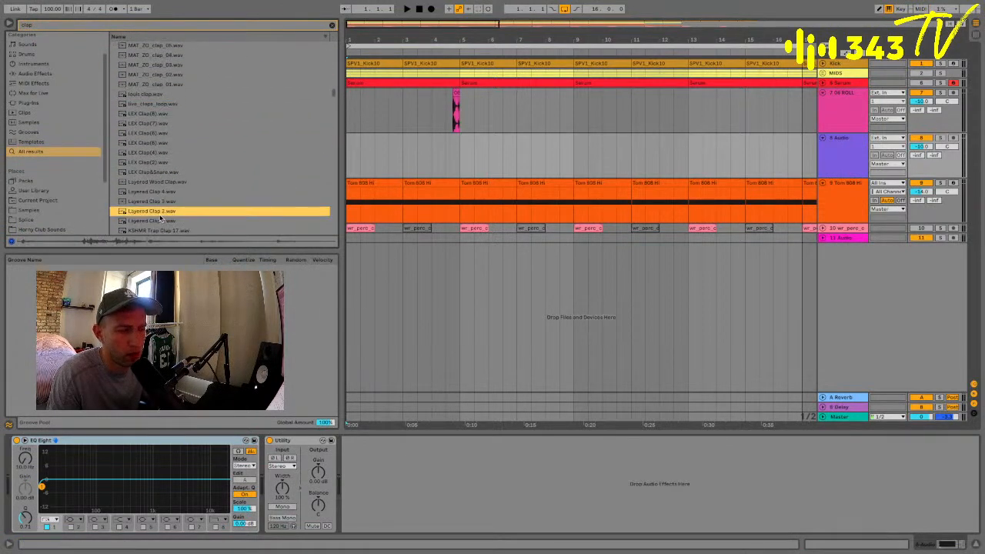
Audition more claps further down the results, from the KSHMR Drop Claps through to Countless Clap.wav
scroll(160, 216, "down", 5)
left_click(160, 217)
scroll(160, 217, "down", 1)
left_click(160, 217)
scroll(160, 216, "down", 6)
left_click(160, 216)
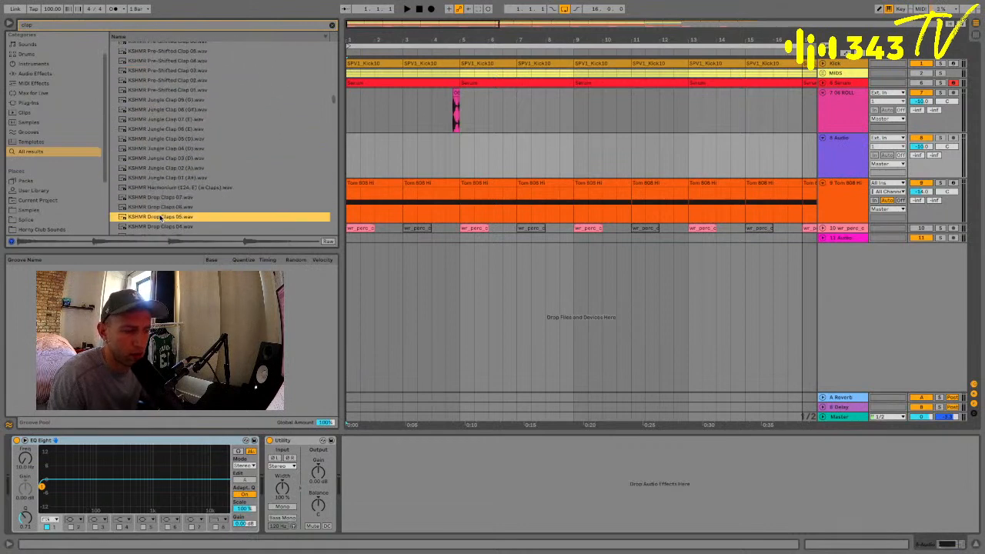
scroll(160, 216, "down", 2)
scroll(159, 214, "down", 5)
left_click(160, 212)
scroll(160, 217, "down", 10)
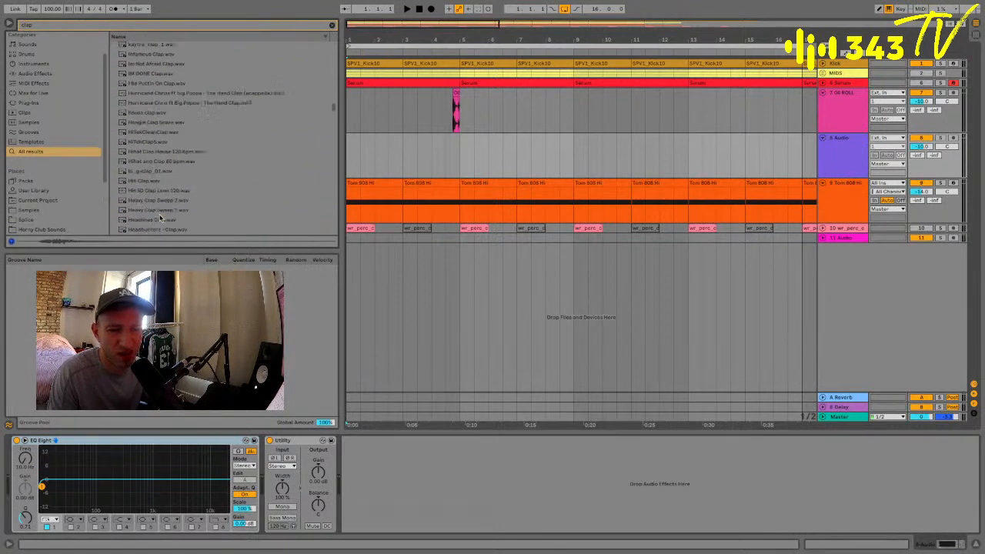
left_click(160, 215)
scroll(160, 216, "down", 15)
left_click(159, 215)
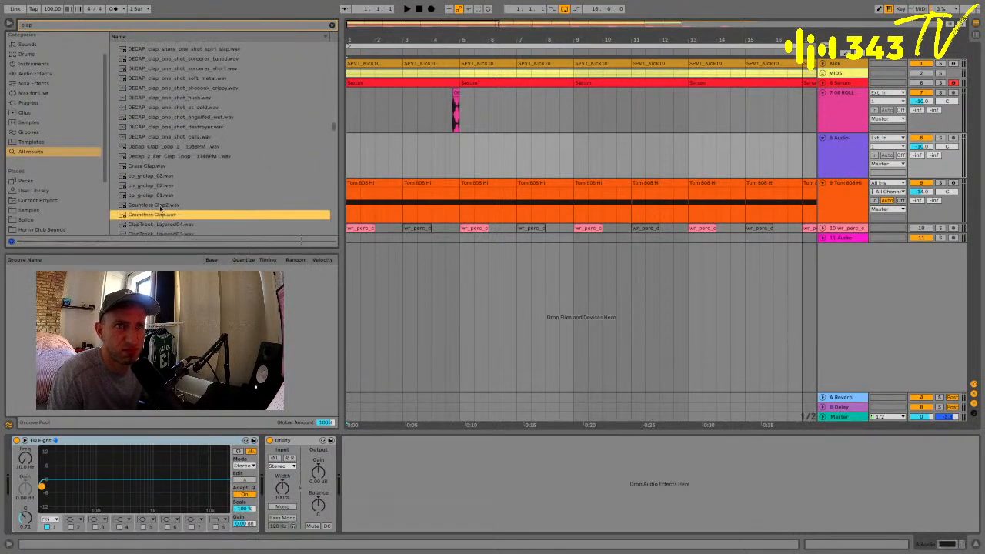
Audition the cp_g-clap and DECAP one-shots, CLAP_BROKEN_HEART, Clap_Blofeld_1 and a Clap_BandCamp sample
left_click(155, 176)
left_click(154, 147)
left_click(153, 137)
left_click(151, 108)
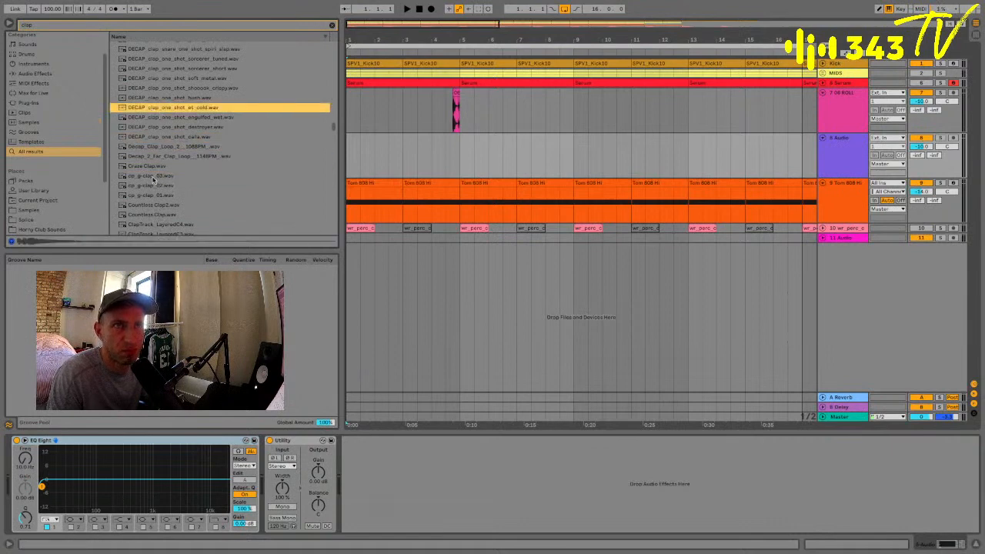
left_click(154, 176)
scroll(154, 177, "down", 15)
left_click(155, 175)
scroll(146, 139, "down", 2)
left_click(146, 137)
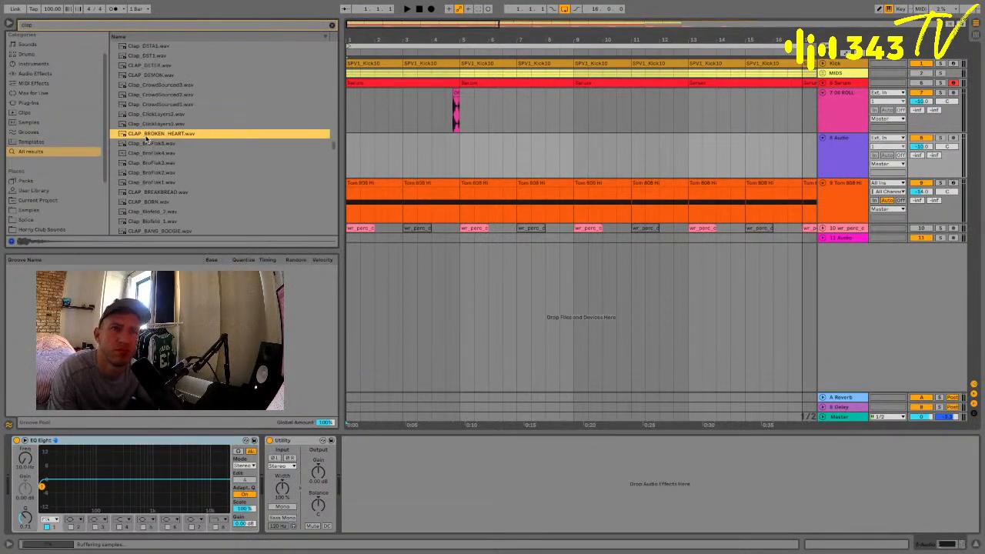
left_click(154, 193)
scroll(154, 188, "down", 10)
left_click(154, 177)
left_click(154, 198)
scroll(154, 196, "down", 2)
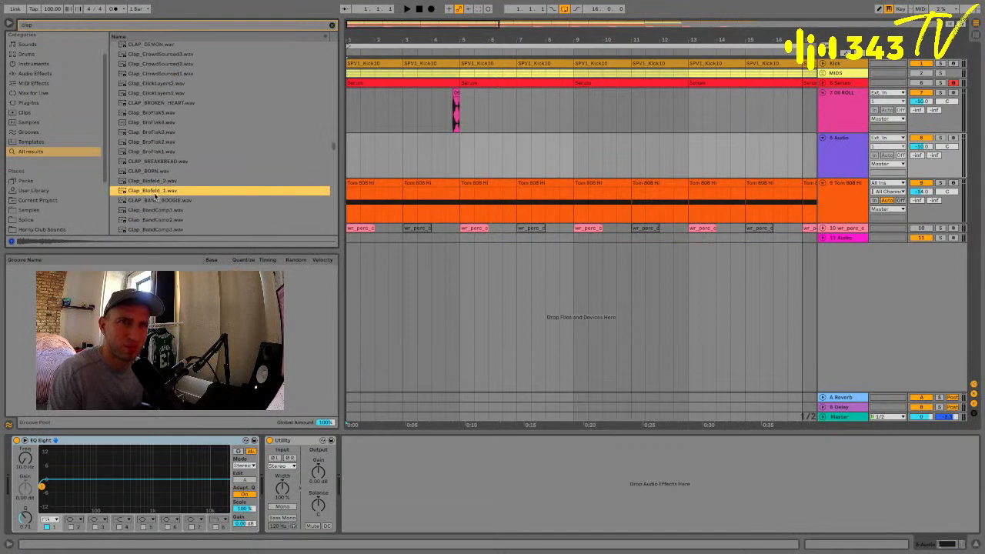
left_click(168, 211)
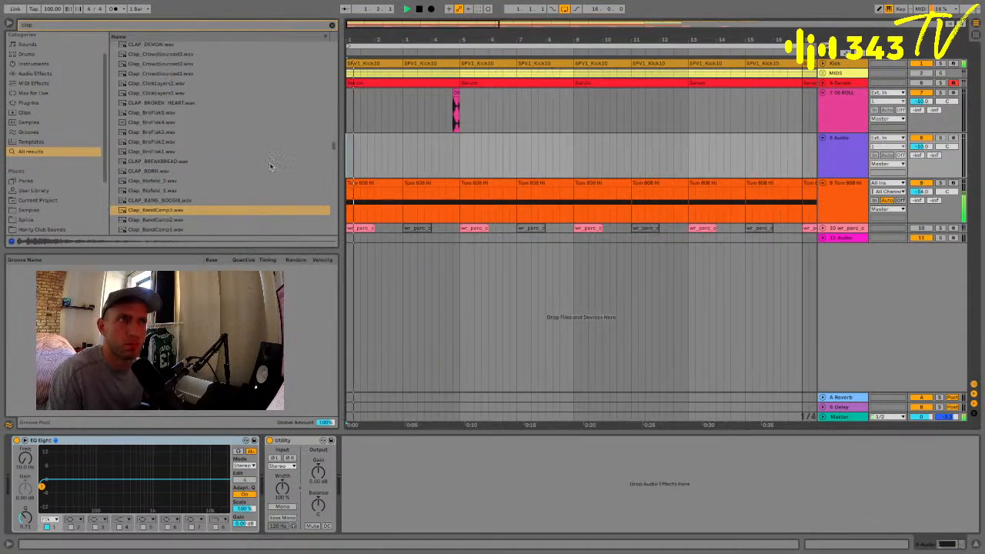
Audition claps from the Clap_Blofeld samples to the numbered Clap files, and lower the Tom 808 Hi track's volume to -26.6 dB
left_click(214, 189)
left_click(178, 180)
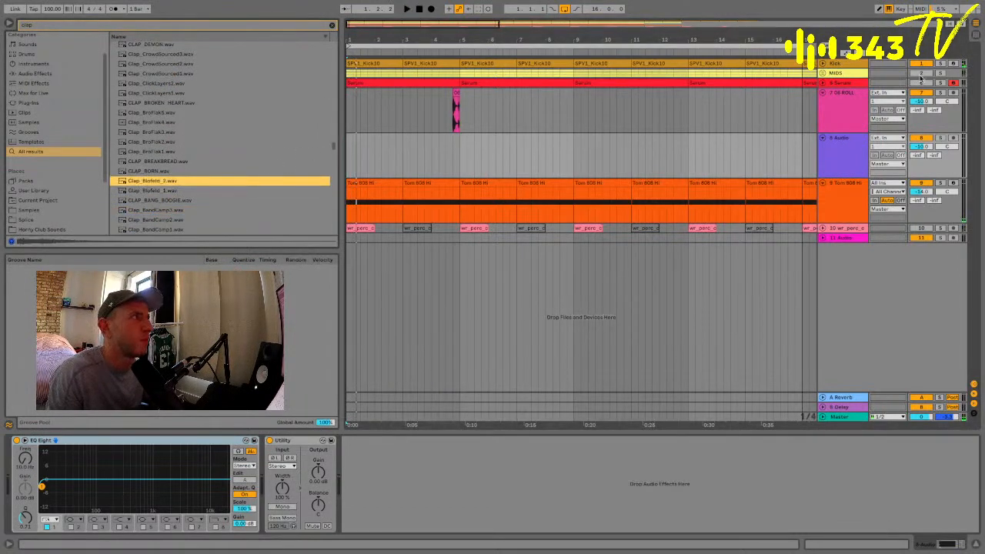
scroll(203, 207, "down", 8)
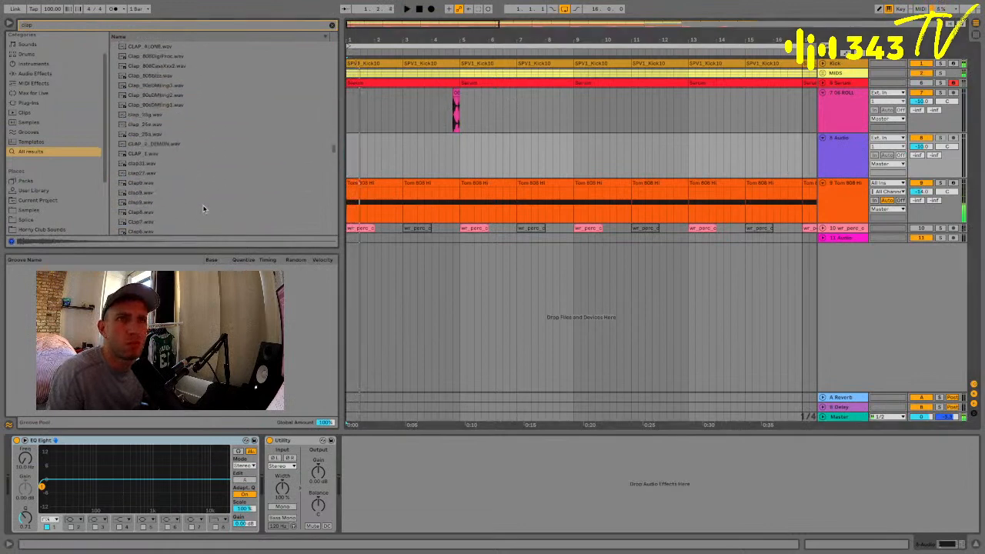
left_click(203, 209)
scroll(203, 208, "down", 1)
left_click_drag(923, 197, 927, 192)
key("space")
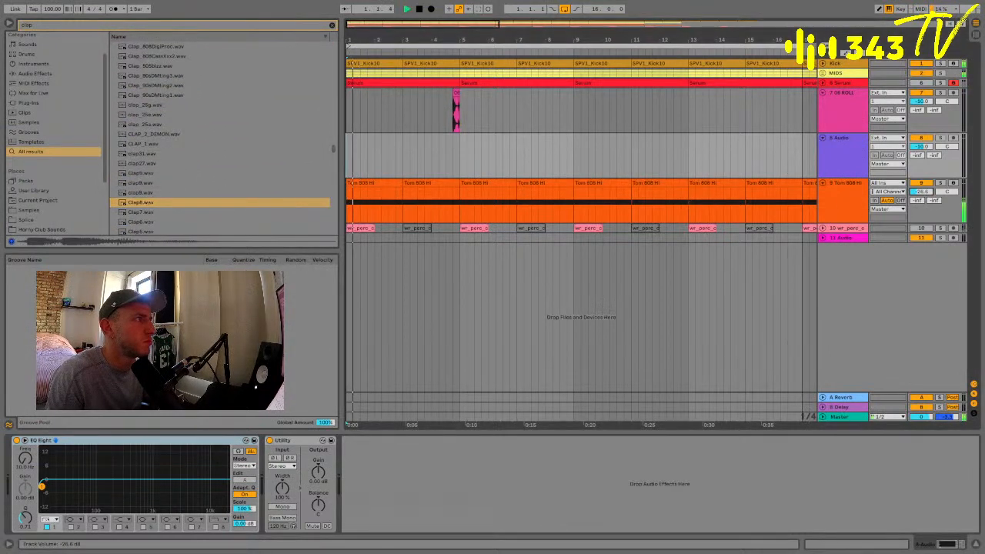
Audition more claps in the results, from clap27.wav and Clap4.wav down to Clap MO Mod 02.wav
left_click(175, 163)
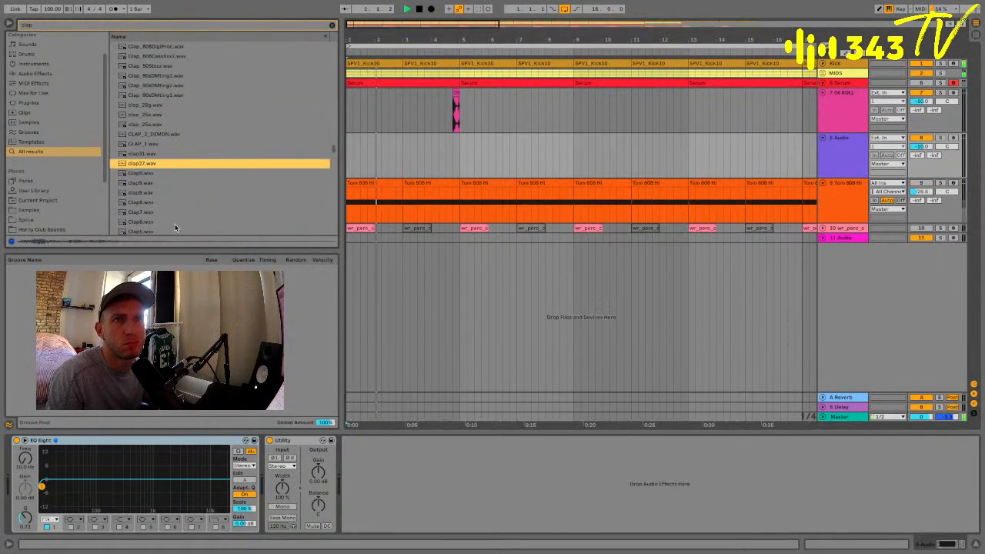
key("space")
left_click(171, 221)
scroll(171, 220, "down", 2)
left_click(170, 220)
left_click(157, 207)
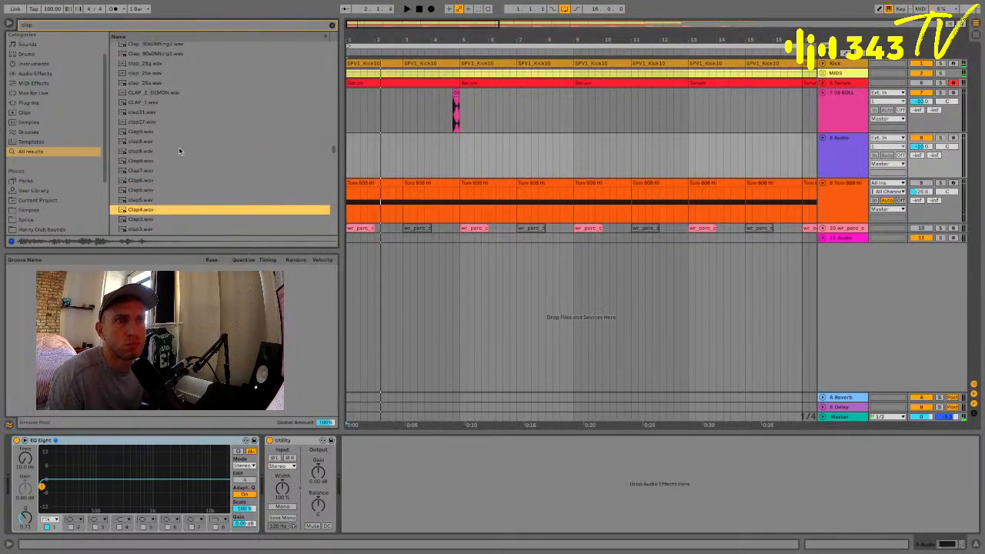
left_click(142, 201)
scroll(141, 200, "down", 10)
left_click(141, 195)
scroll(141, 196, "down", 10)
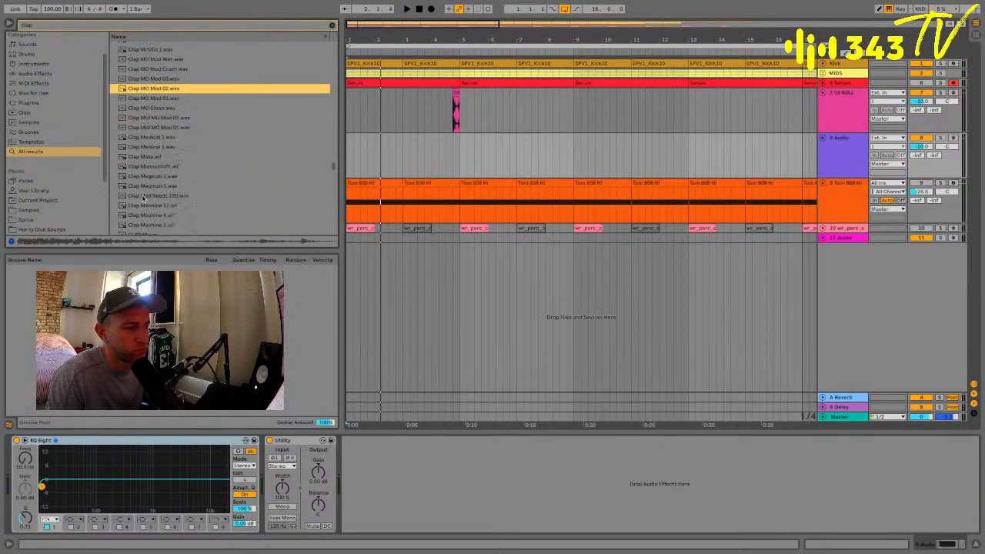
Audition claps further down the results, ending with Clap 8x8 Color 03.wav and its neighbouring 8x8 samples
left_click(141, 194)
scroll(142, 198, "down", 10)
left_click(142, 198)
scroll(142, 198, "down", 10)
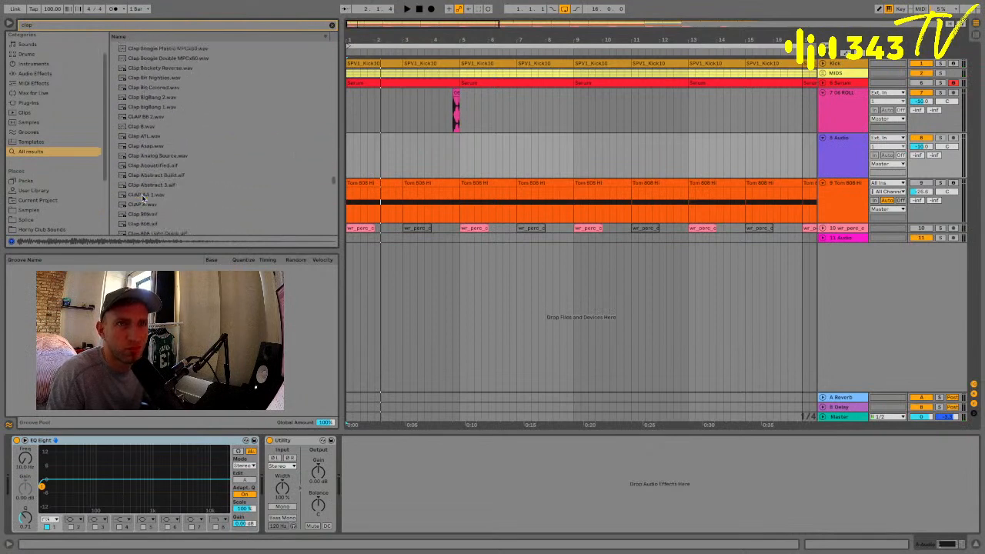
left_click(142, 196)
scroll(143, 199, "down", 10)
left_click(143, 195)
left_click(146, 134)
scroll(145, 134, "down", 10)
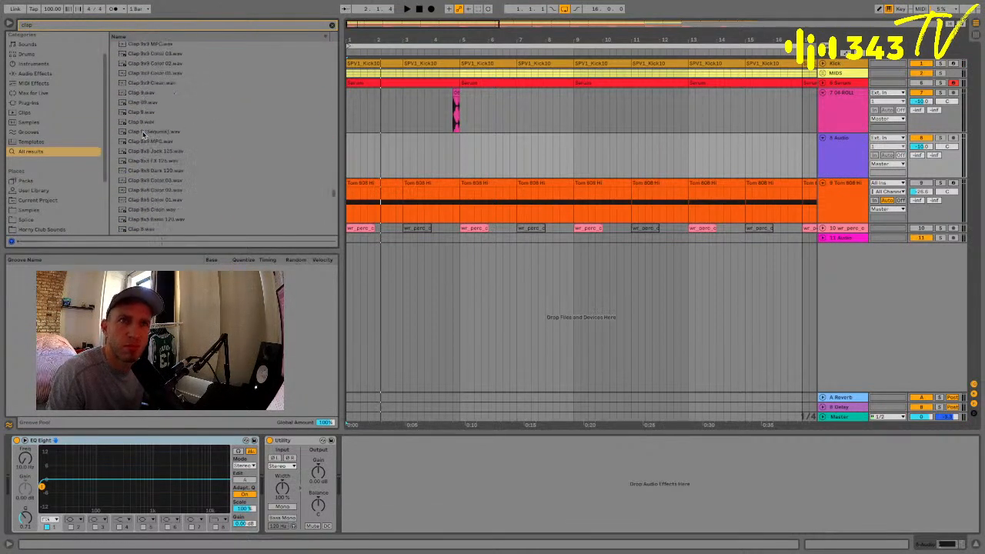
left_click(145, 132)
left_click(147, 181)
left_click(145, 209)
left_click(147, 181)
Place Clap 8x8 Color 03.wav on the empty audio track below the roll and position it on beat 2 of bar 1
left_click_drag(146, 181, 377, 150)
left_click(352, 148)
key("space")
left_click(379, 138)
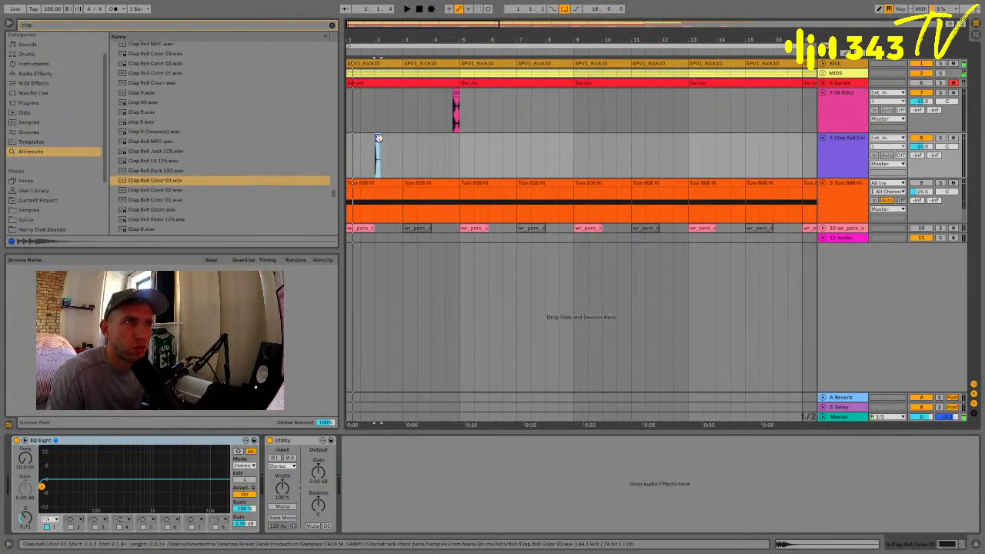
left_click(357, 142)
left_click_drag(349, 149, 362, 160)
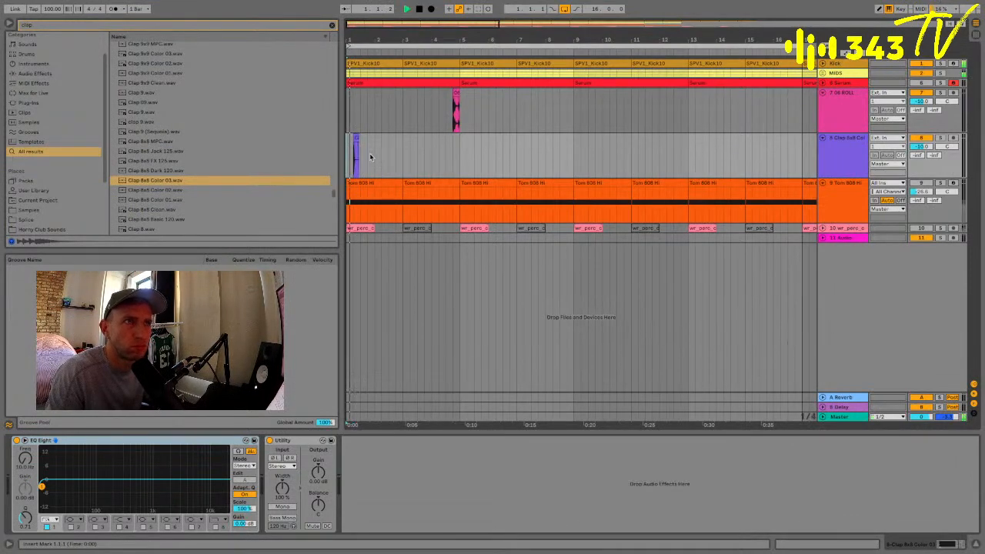
Duplicate the clap so it repeats on beats 2 and 4 of every bar through the end of bar 4
key("space")
key("ctrl+d")
key("ctrl+d")
key("ctrl+d")
key("ctrl+d")
key("ctrl+d")
key("ctrl+d")
key("ctrl+d")
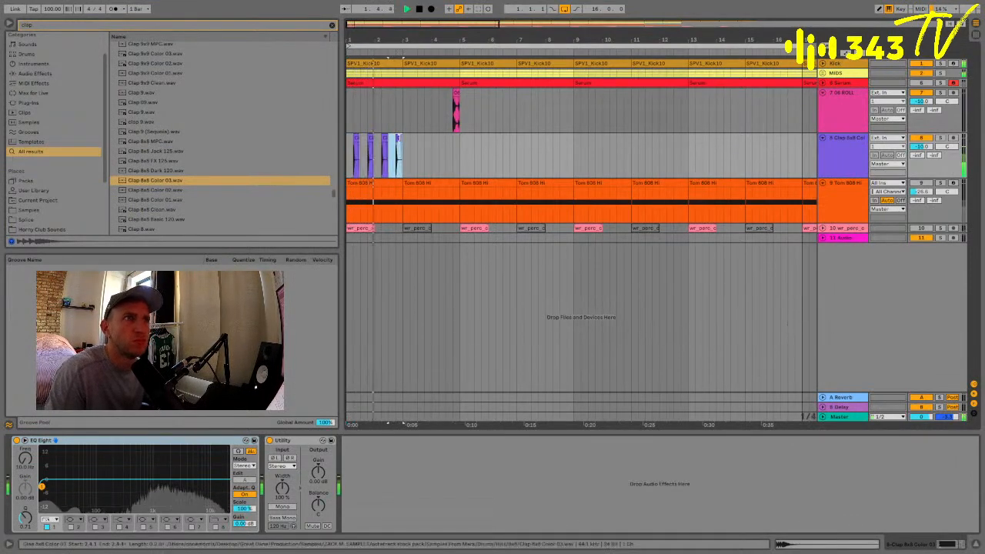
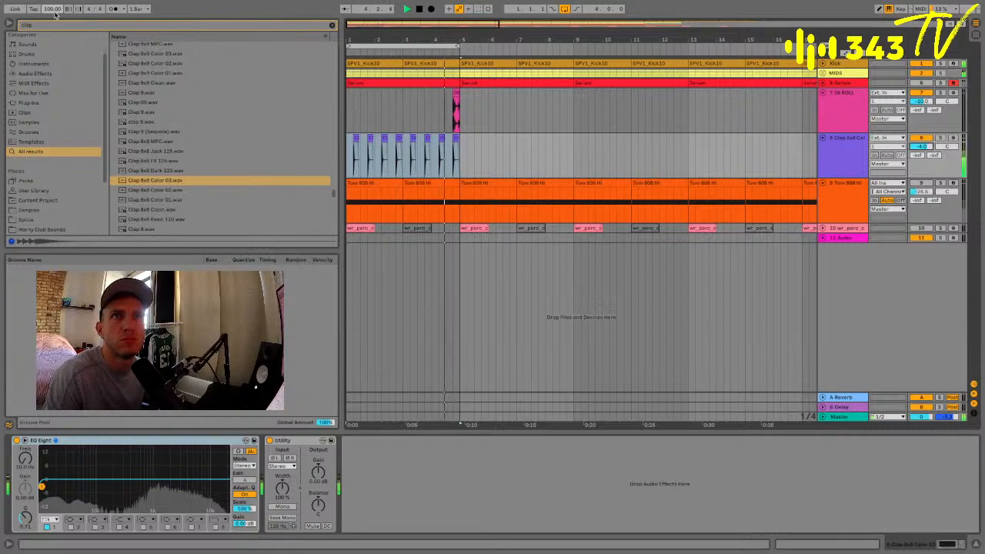
Set the project tempo to 110 BPM and the clap track's volume to 0 dB
mouse_move(55, 4)
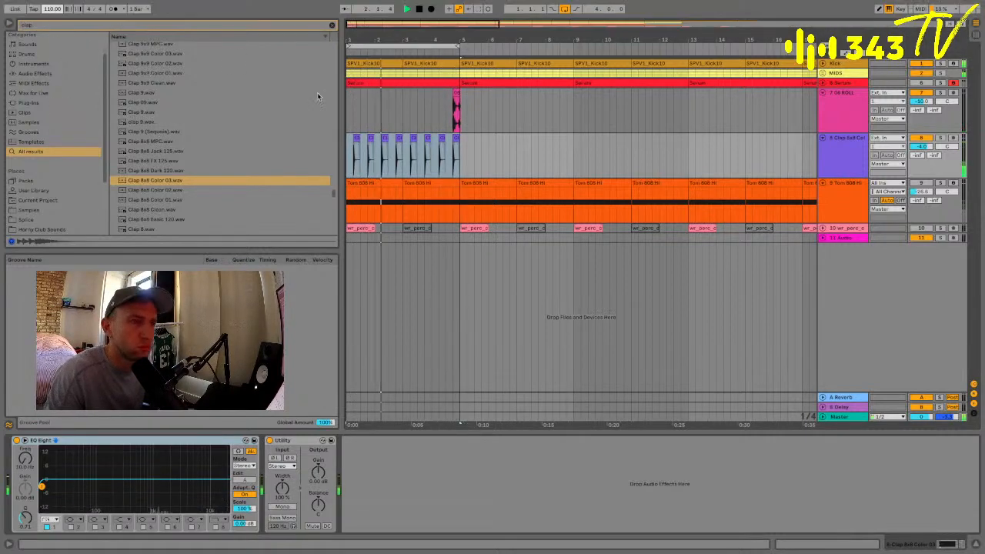
left_click(935, 155)
key("super+z")
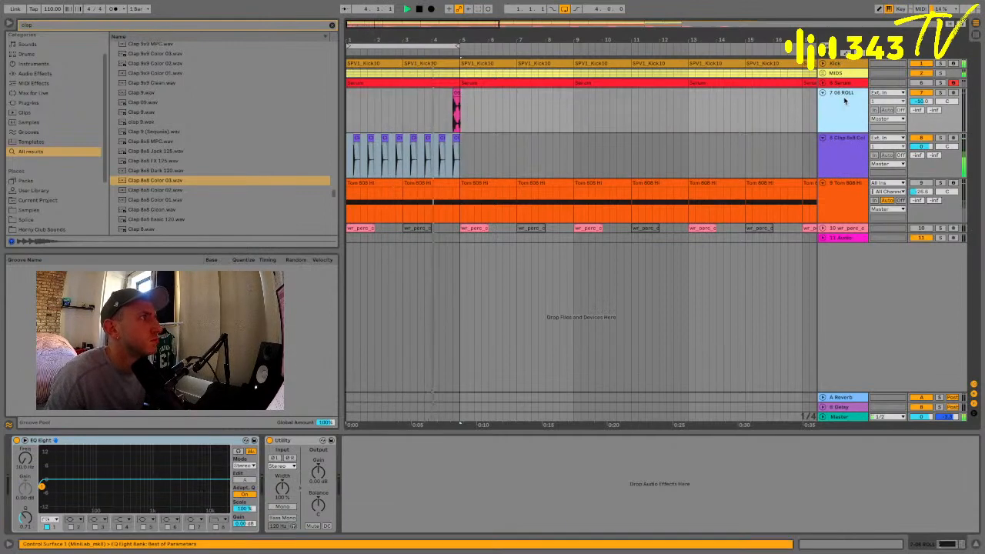
Unfold the Serum track, open its first clip and lower the note at 3.1.3 to B0
left_click(829, 83)
left_click(823, 83)
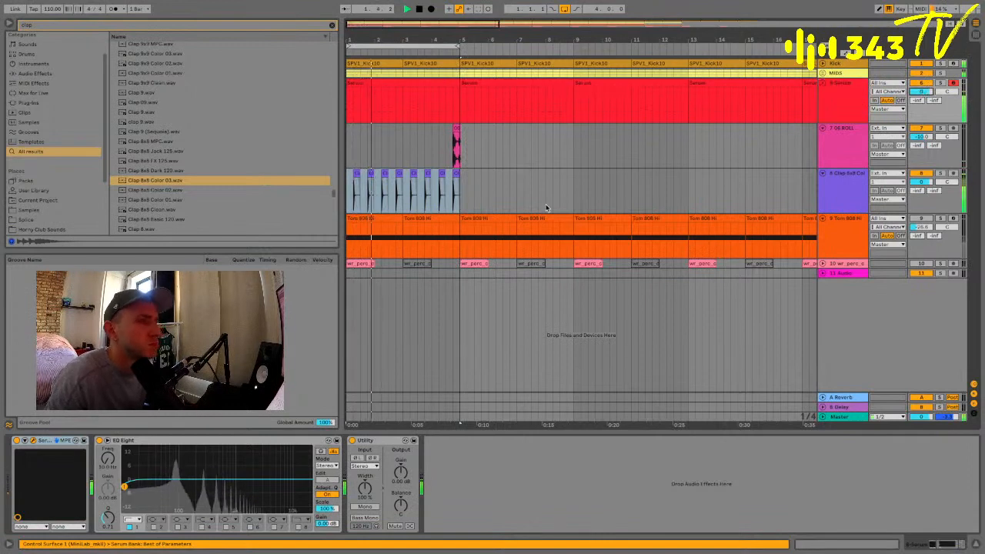
double_click(394, 94)
left_click(271, 429)
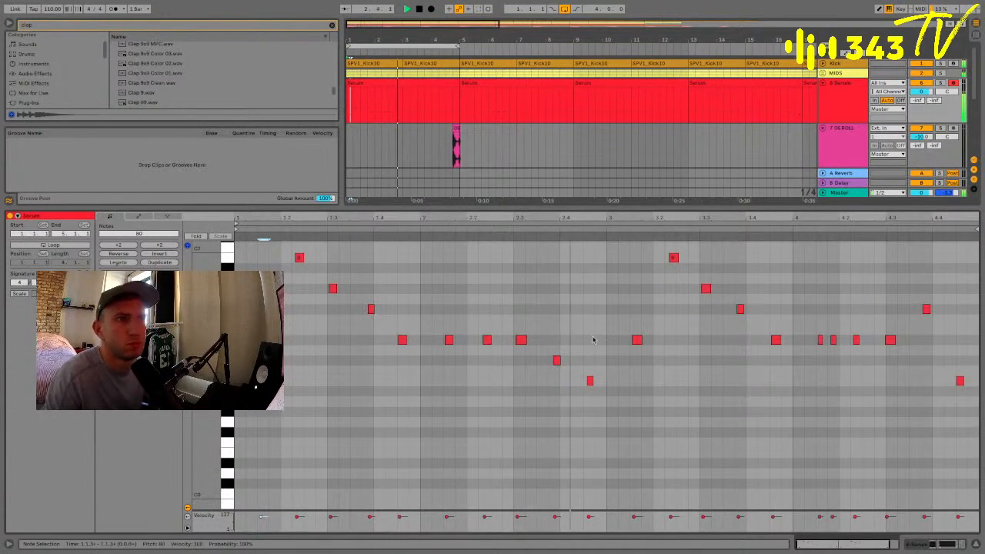
left_click(648, 367)
left_click(637, 339)
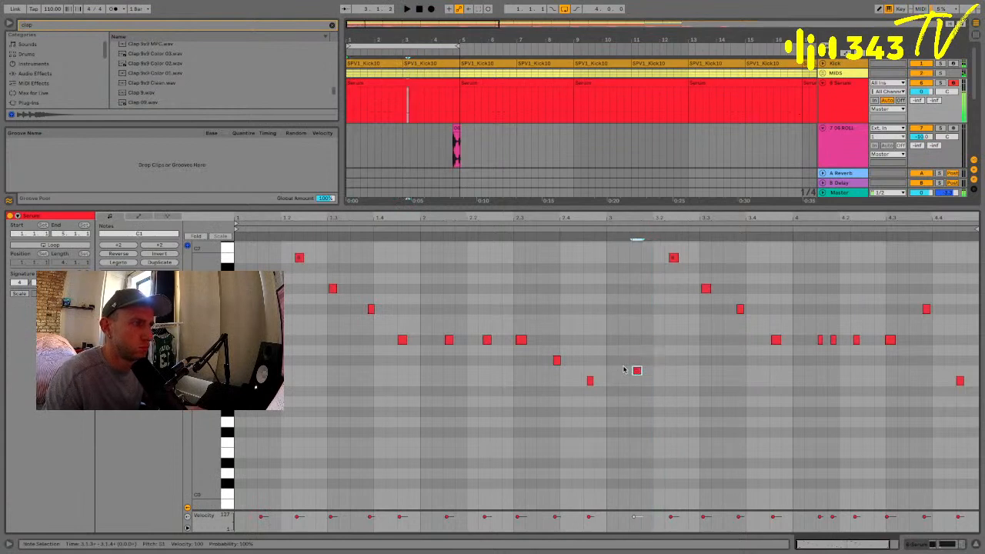
left_click(671, 388)
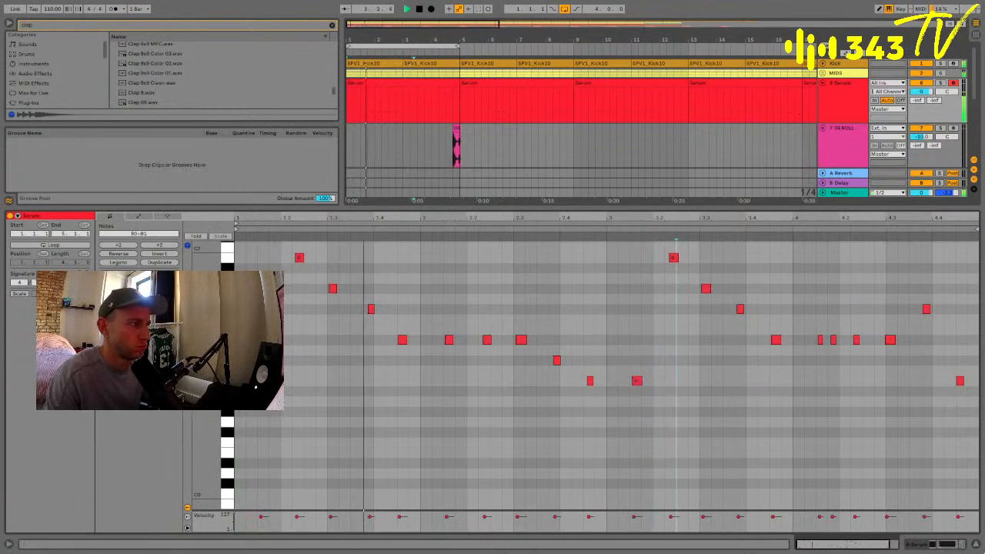
left_click(931, 464)
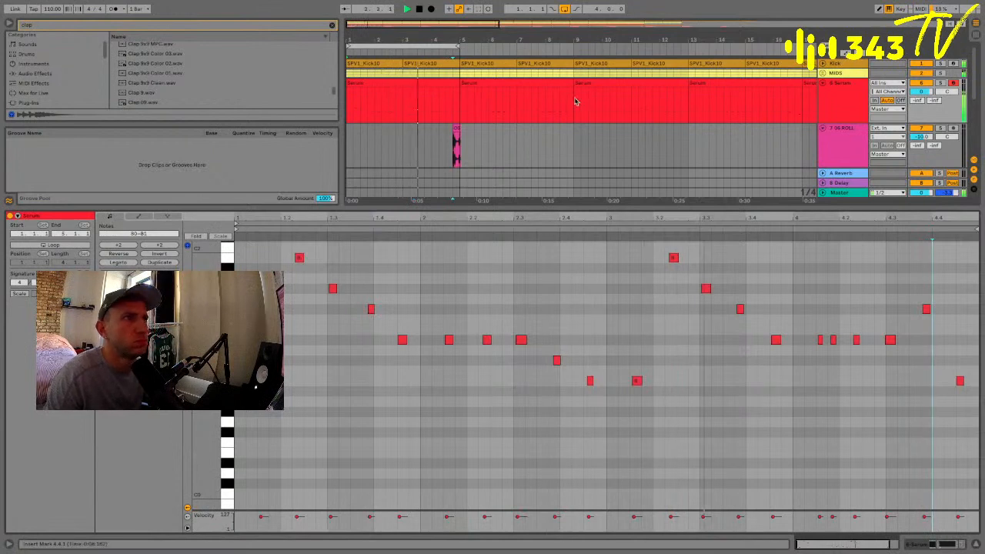
Delete the arrangement from bar 5 onward, including the leftover kick and MIDS clips, keeping only the first four bars
left_click(451, 83)
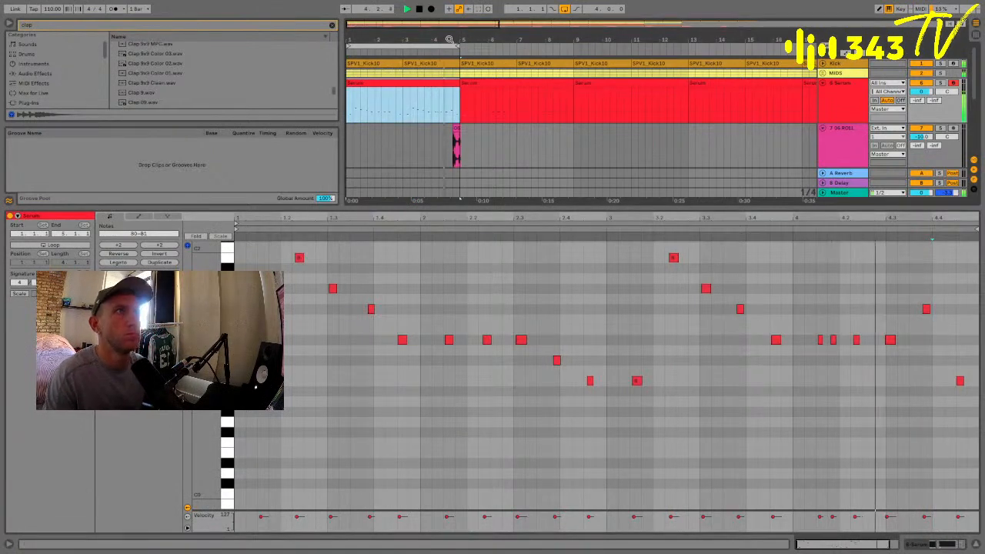
left_click_drag(449, 39, 429, 29)
left_click(427, 83)
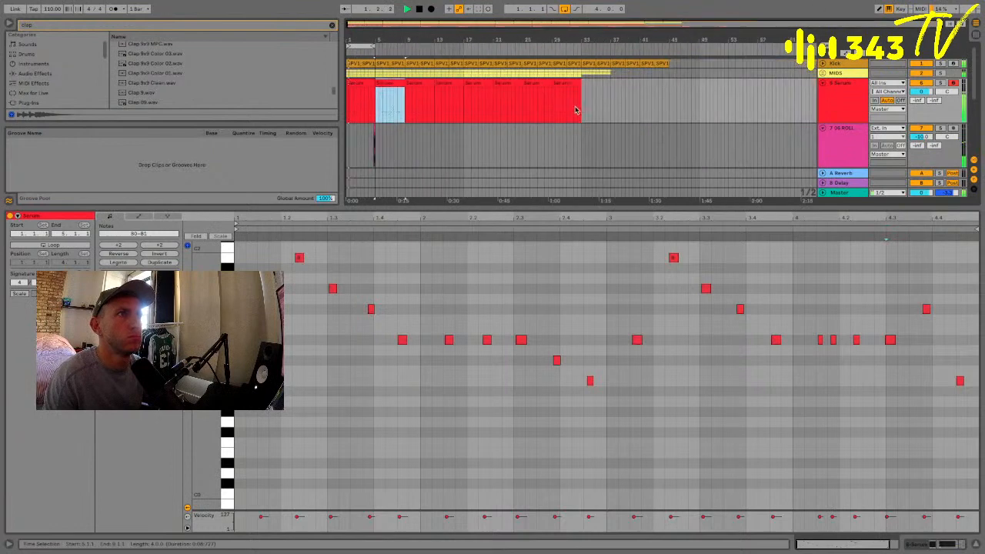
left_click(644, 119, "shift")
key("ctrl+shift+Delete")
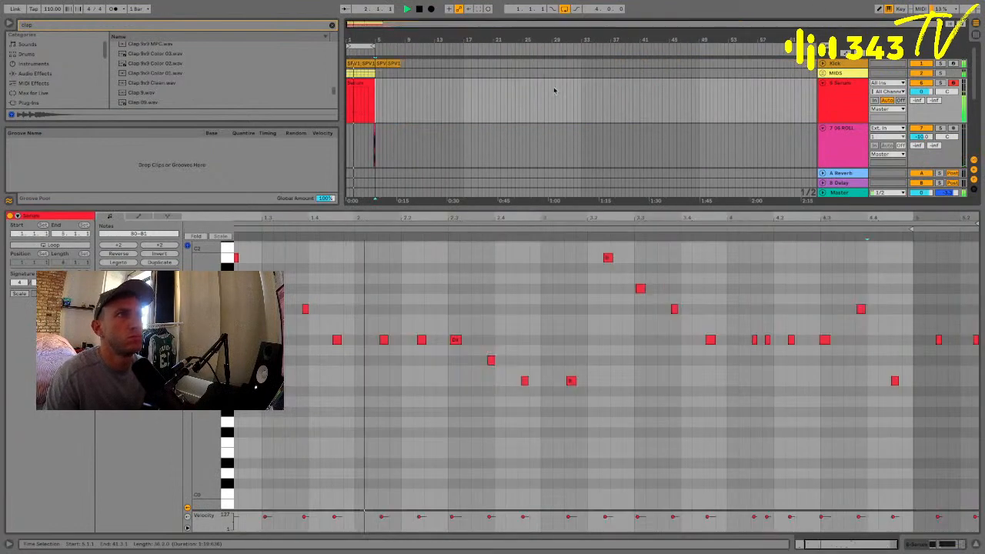
left_click(383, 63)
left_click(453, 75, "shift")
key("Delete")
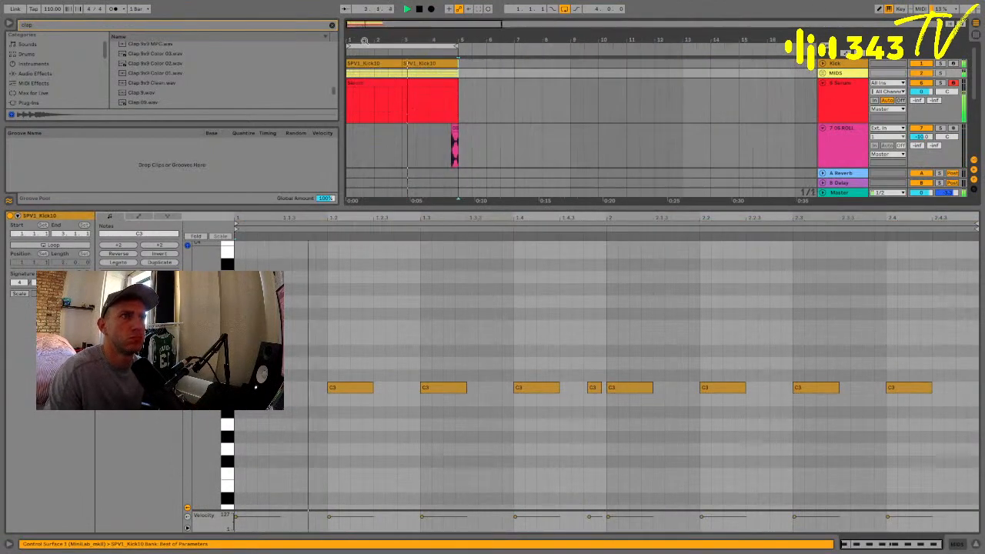
left_click_drag(353, 34, 353, 48)
Close the kick clip's note editor and insert a new audio track below the clap track
left_click(773, 97)
left_click(850, 109)
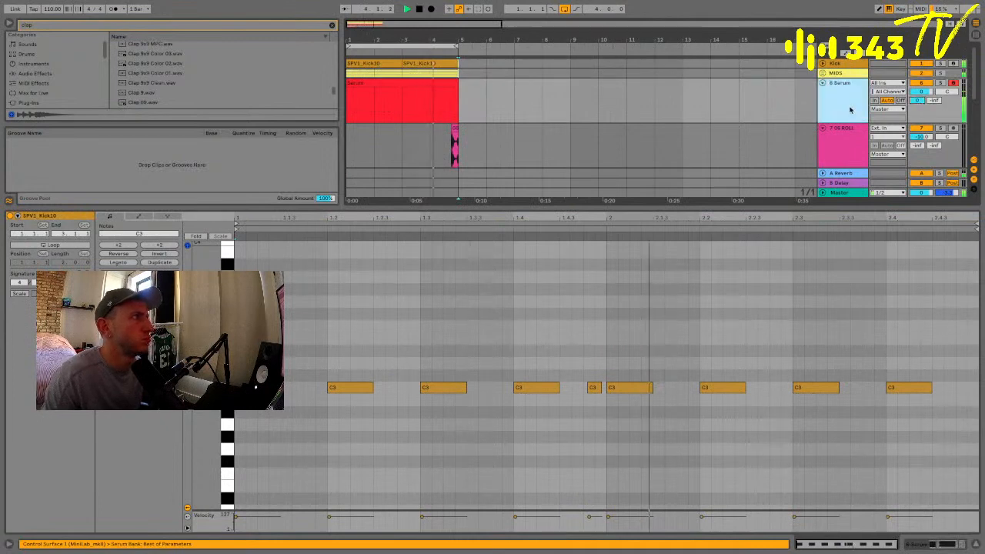
left_click(643, 346)
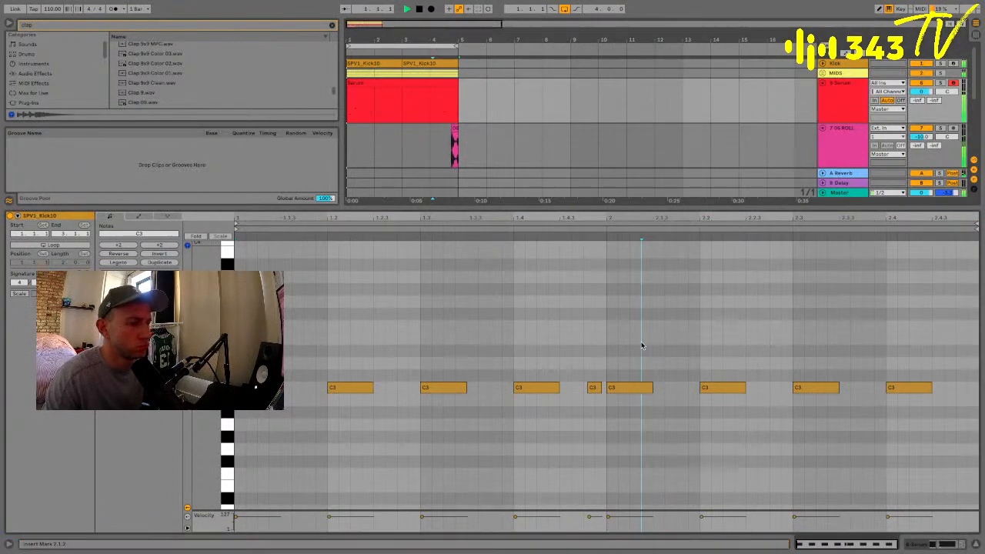
key("shift+Tab")
left_click(839, 206)
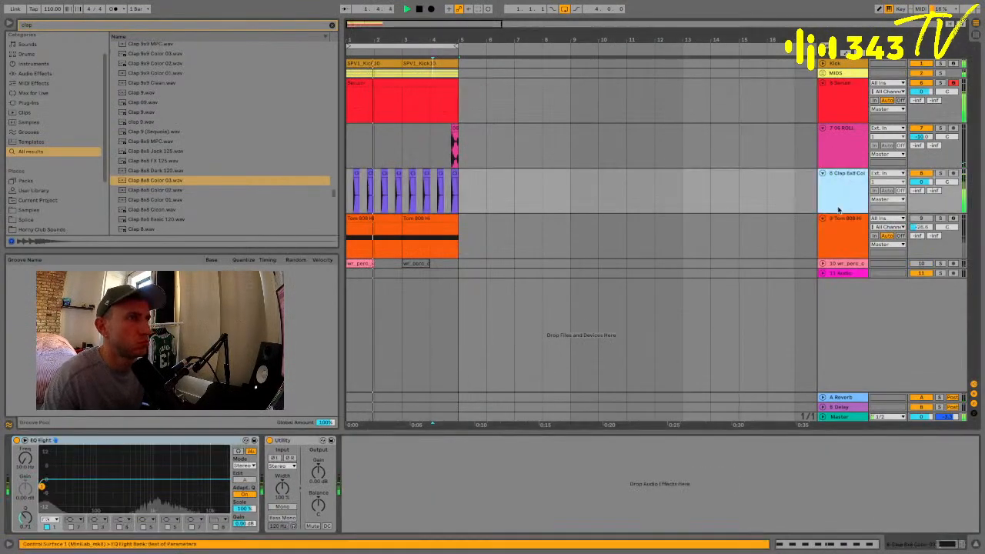
key("ctrl+t")
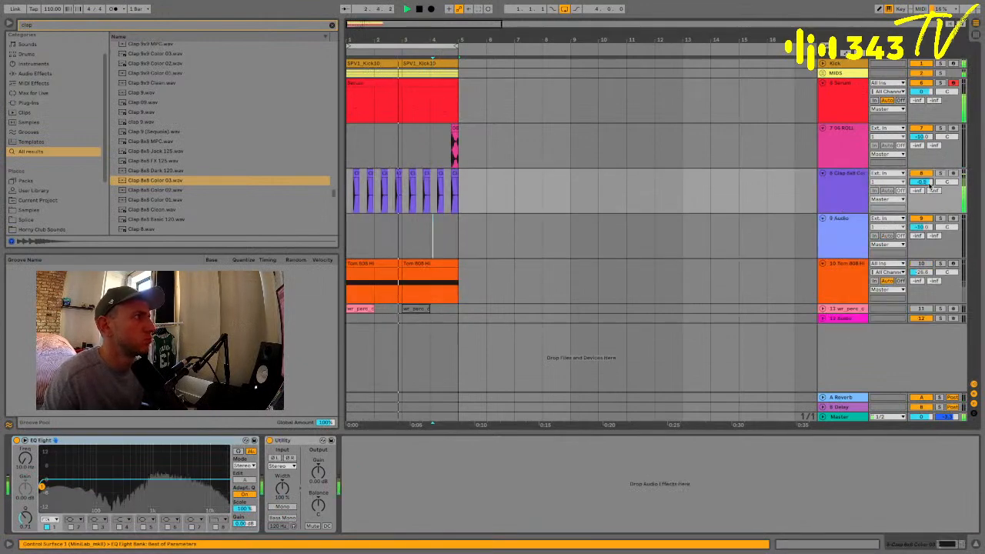
Lower the clap track's volume to -2.0 dB and insert a second audio track directly below it
left_click(851, 190)
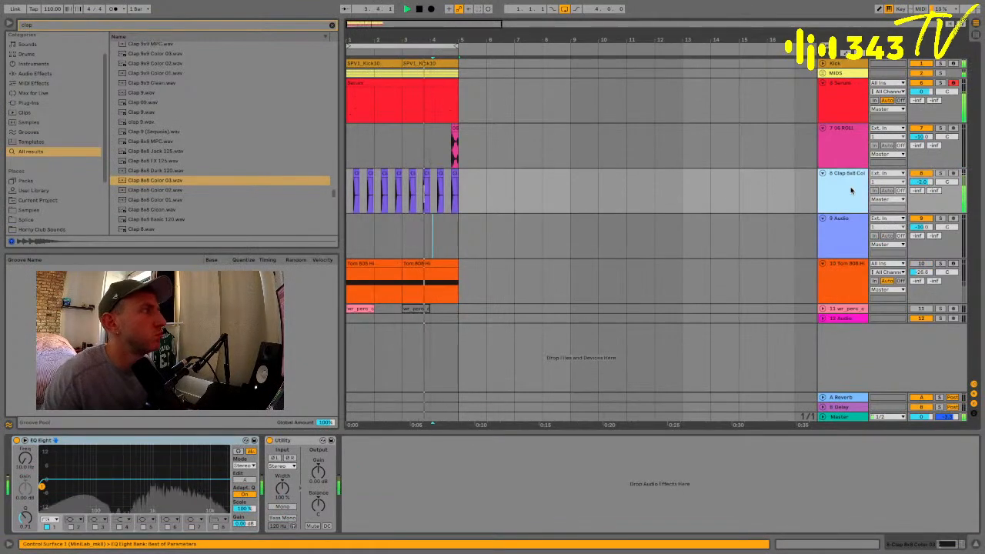
key("ctrl+shift+t")
key("ctrl+z")
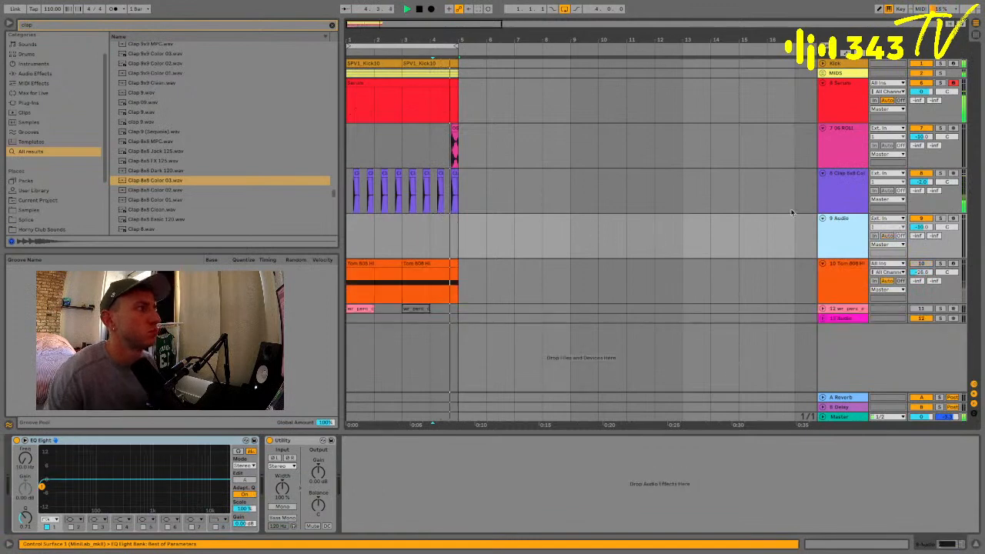
left_click(842, 205)
key("ctrl+t")
Browse the Spectrasonics - Heart of Africa folder, clear the clap search and expand Partition I down to 01 AHO
scroll(29, 203, "down", 3)
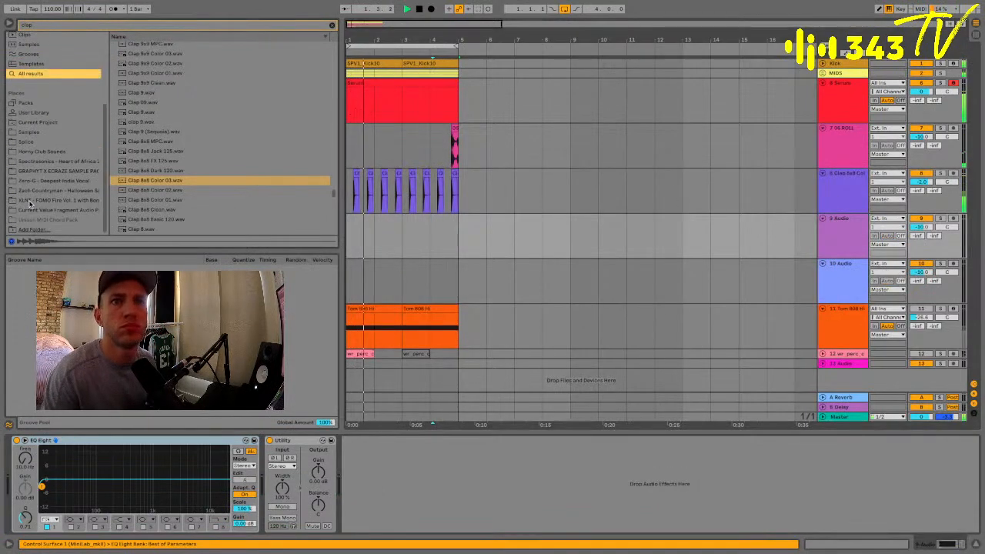
left_click(40, 162)
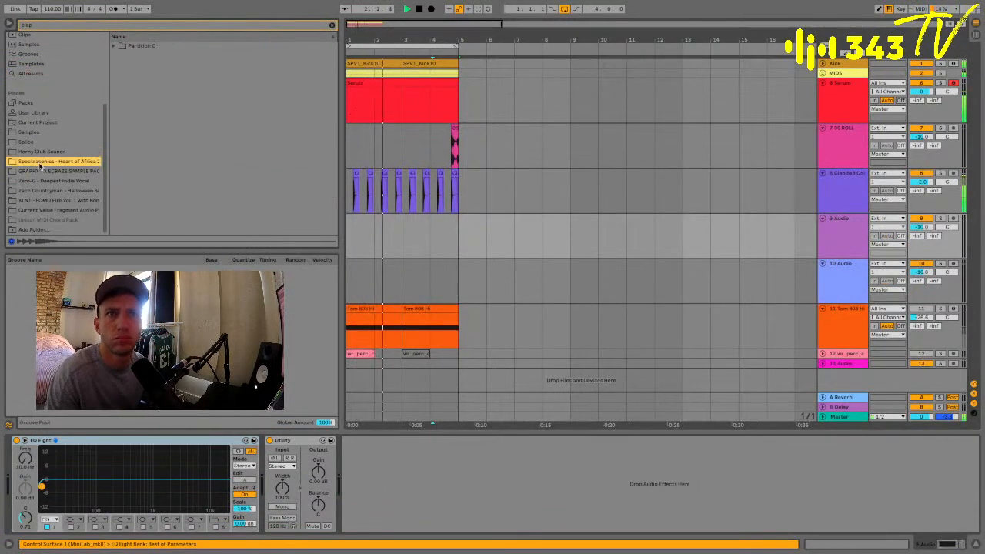
left_click(79, 26)
key("BackSpace")
left_click(137, 123)
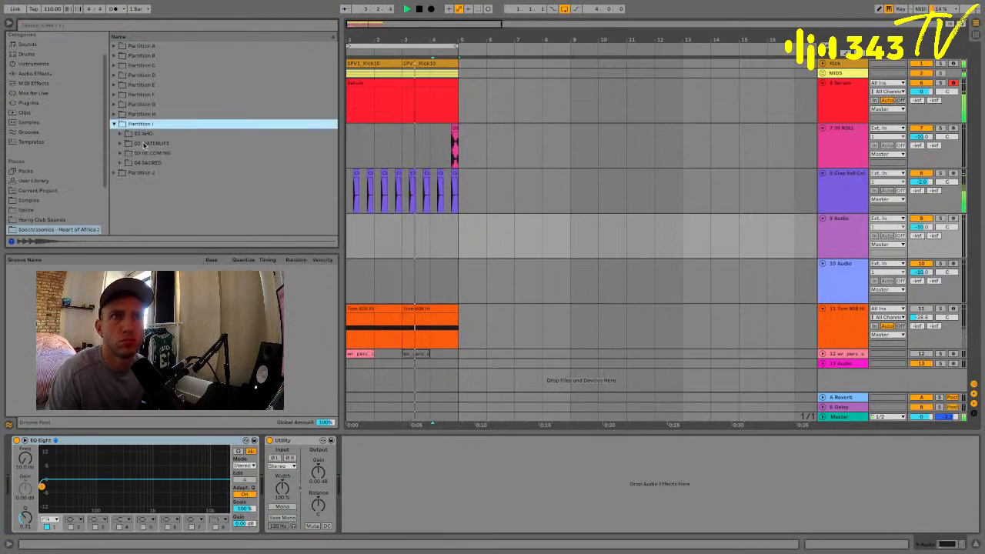
left_click(121, 134)
Stop playback and audition the AHO vocal samples, including D2 -L, D7 -R, D6 -L, D5 -R and D4 -L
key("space")
left_click(142, 163)
scroll(164, 203, "down", 5)
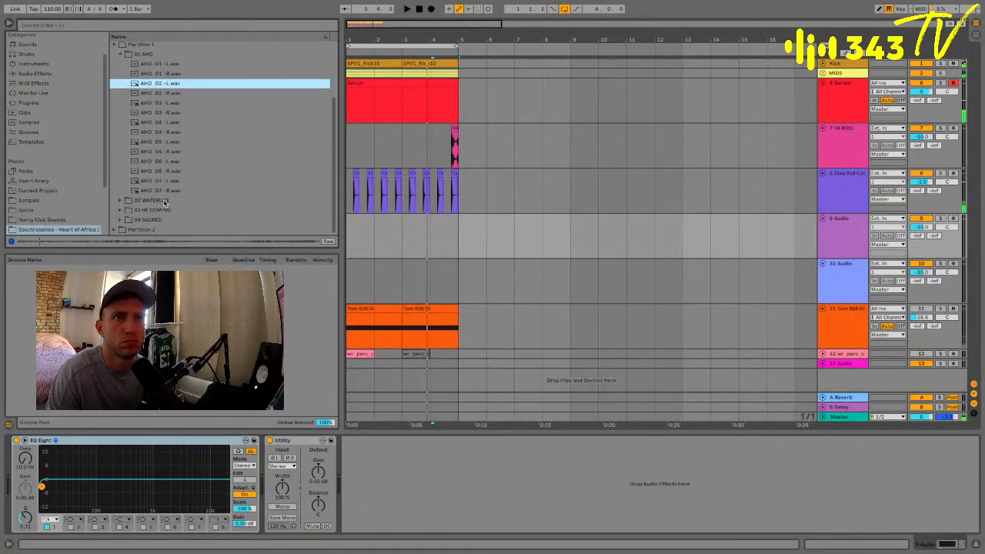
left_click(160, 153)
left_click(177, 192)
left_click(168, 161)
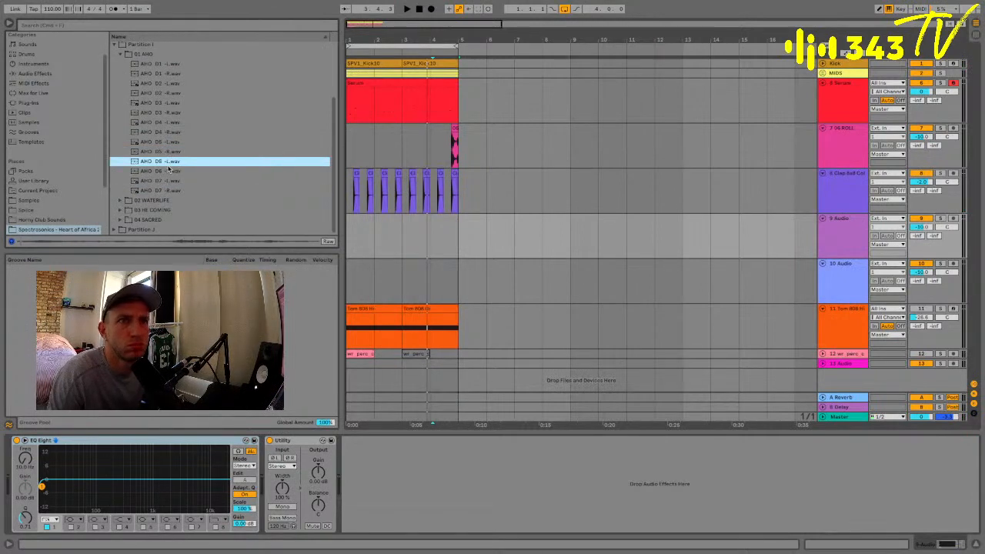
left_click(161, 152)
left_click(160, 122)
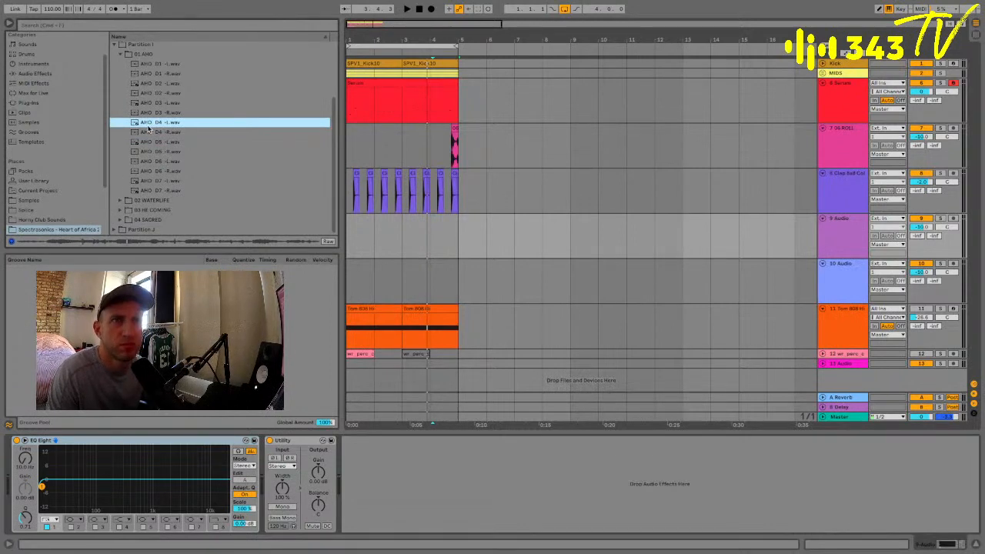
Expand 04 SACRED in Partition I and audition the SACRED A 2-R and SACRED FEE-L samples
left_click(120, 219)
left_click(150, 203)
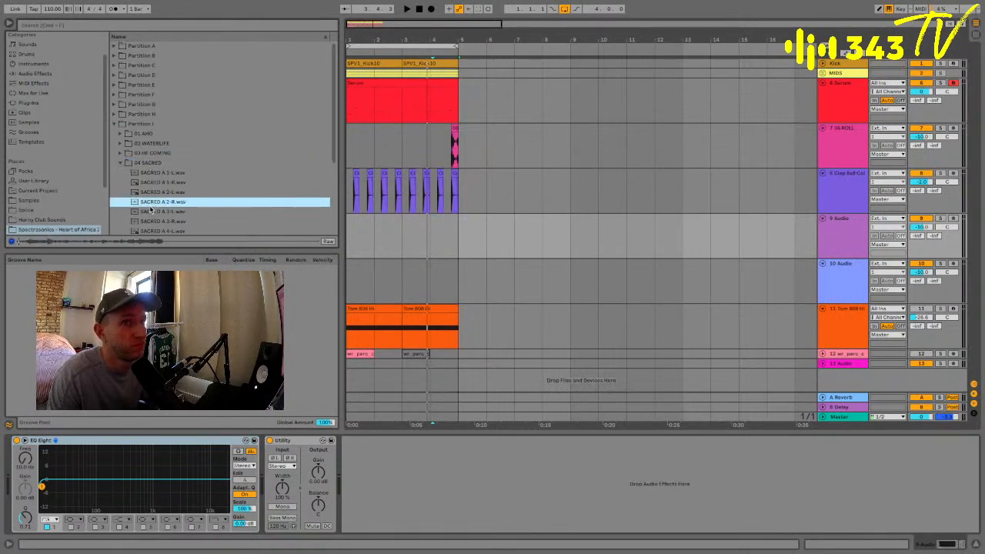
scroll(150, 203, "down", 5)
left_click(164, 210)
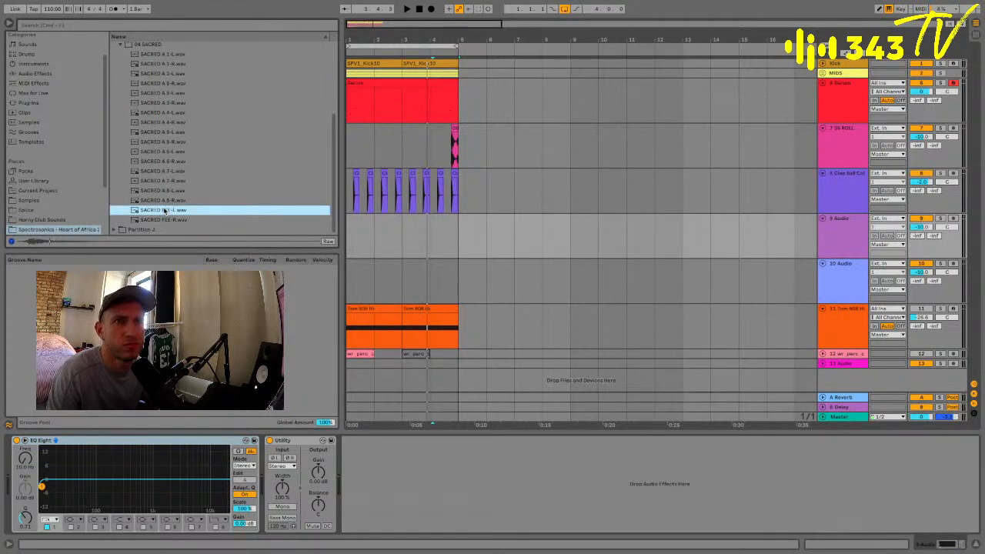
Audition vocal samples in Partition J, including the ALL.GIRLS folder and the ALLJAH and SOLO GP recordings
left_click(115, 230)
left_click(133, 172)
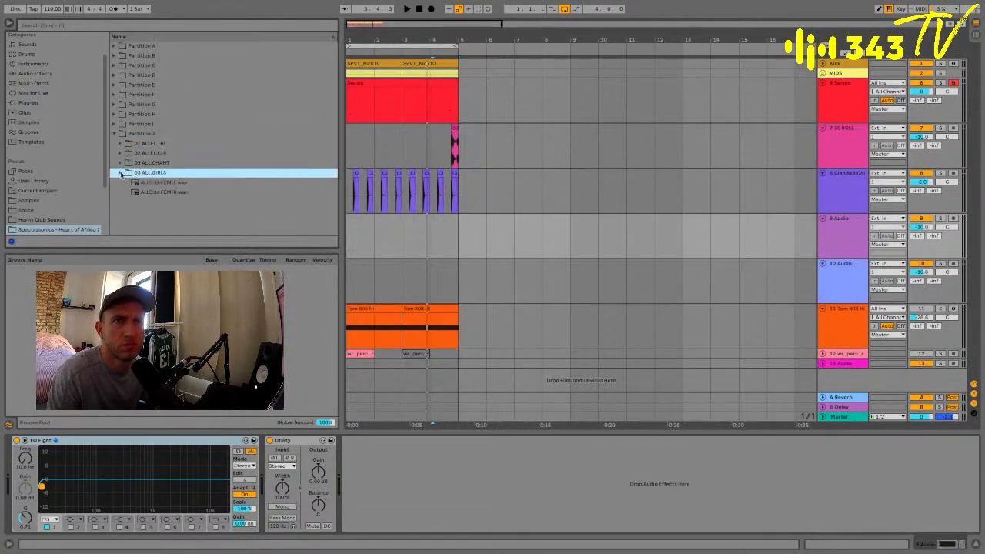
left_click(153, 194)
left_click(121, 154)
left_click(137, 173)
scroll(149, 218, "down", 7)
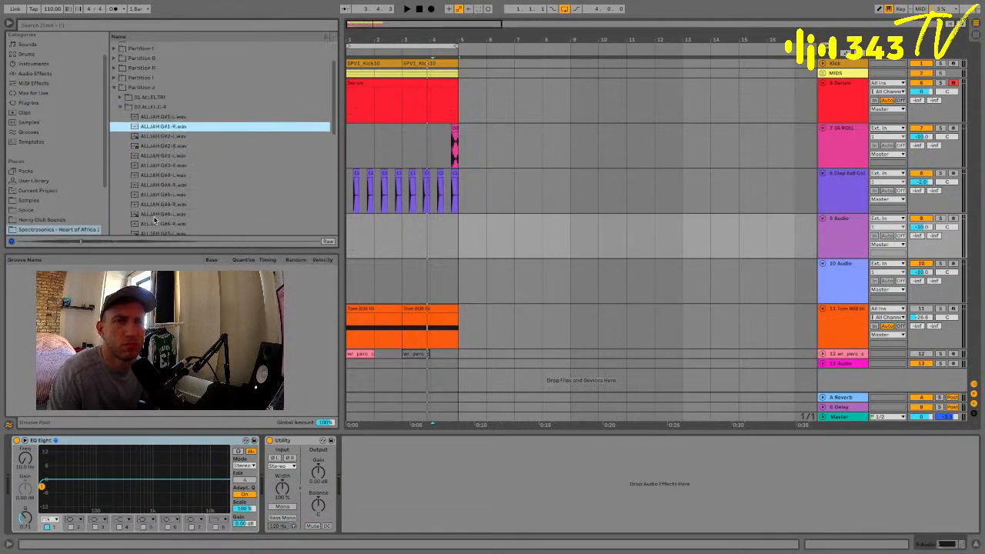
left_click(154, 219)
scroll(157, 169, "down", 3)
left_click(161, 227)
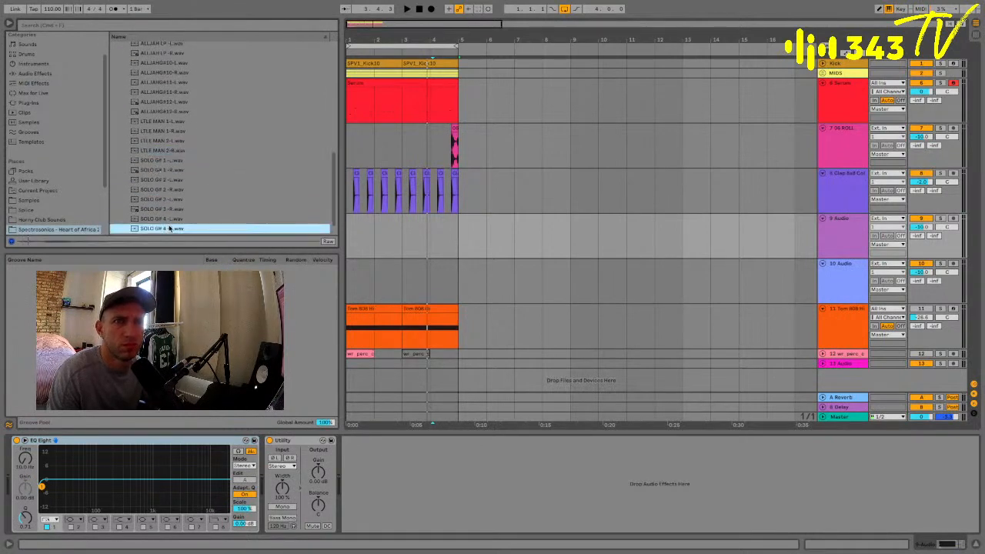
scroll(162, 223, "down", 1)
left_click(163, 161)
Open the ISAIA folder in Partition H and audition the ISAIA F 1 -R and F 7 -L samples
scroll(164, 161, "up", 10)
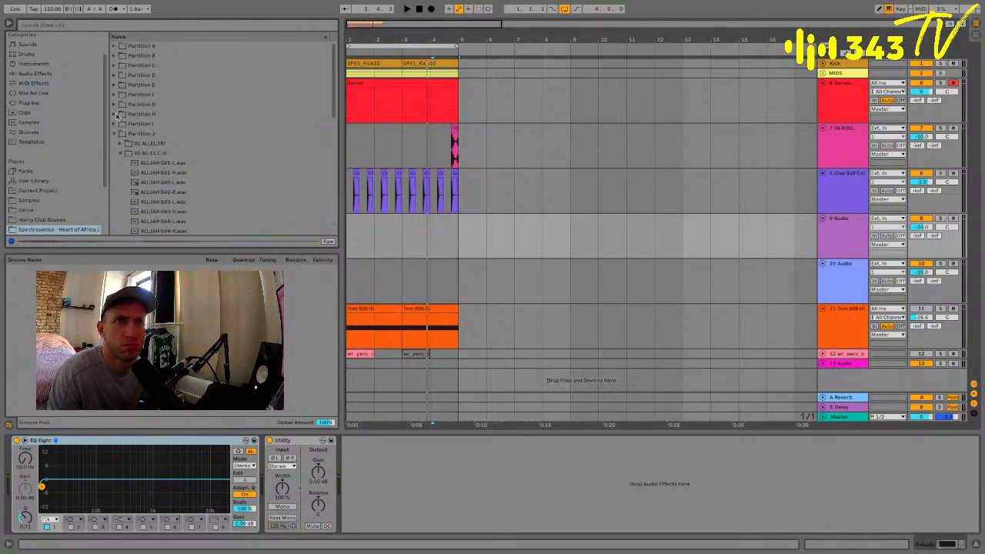
left_click(115, 114)
left_click(121, 134)
left_click(149, 153)
scroll(160, 189, "down", 4)
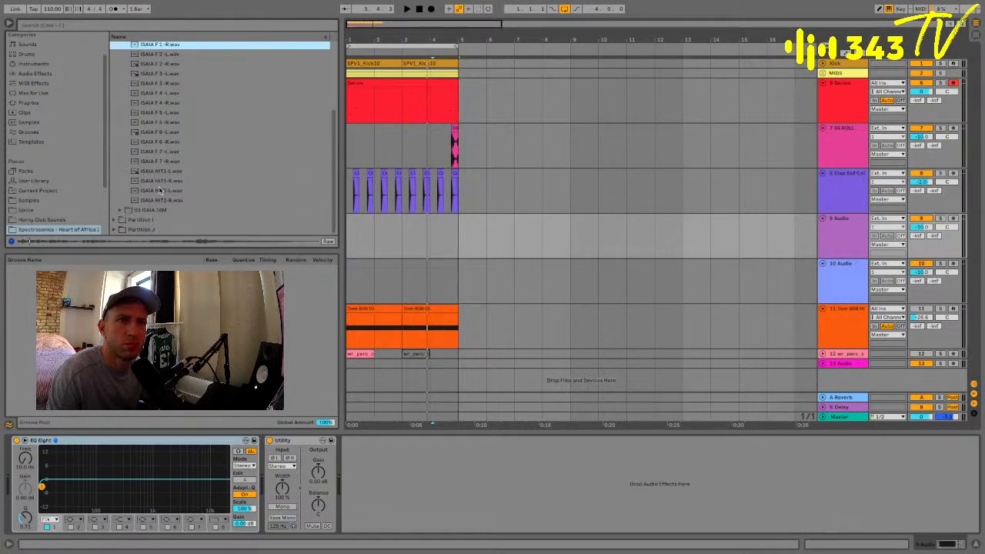
scroll(160, 189, "up", 3)
left_click(162, 187)
Play the loop briefly from bar 1 and compare the ISAIA F 7 -L, F 7 -R and F 2 -L samples against it
left_click(353, 235)
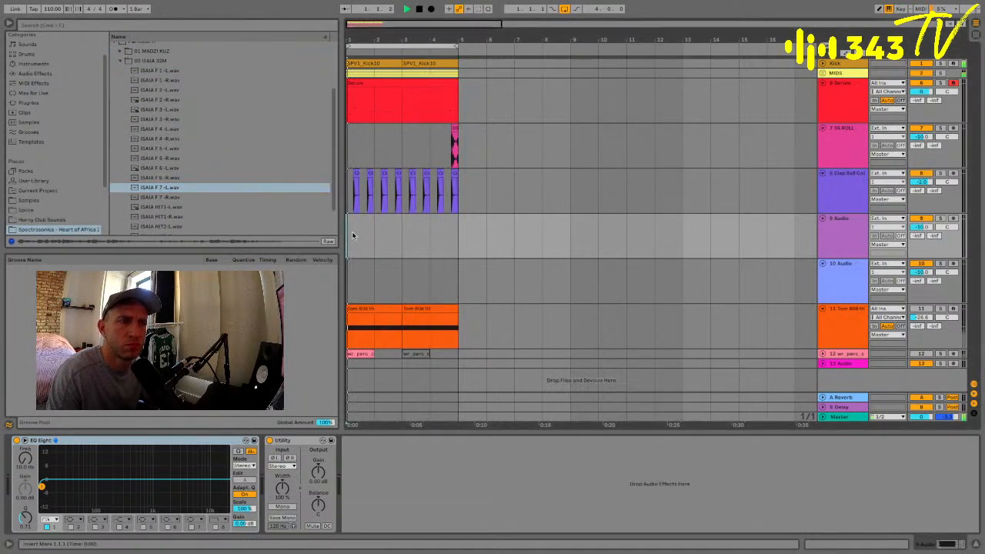
left_click(156, 189)
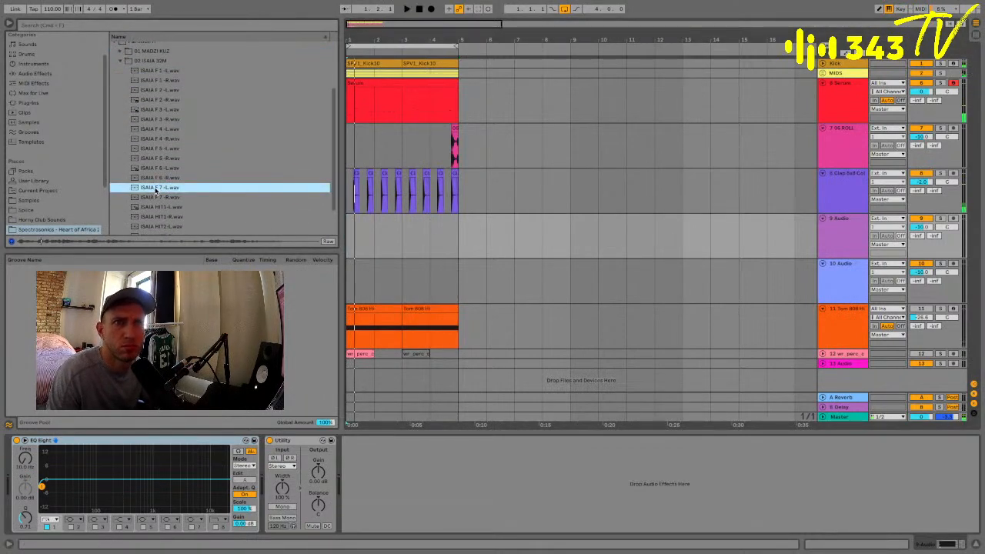
left_click(156, 198)
left_click(160, 91)
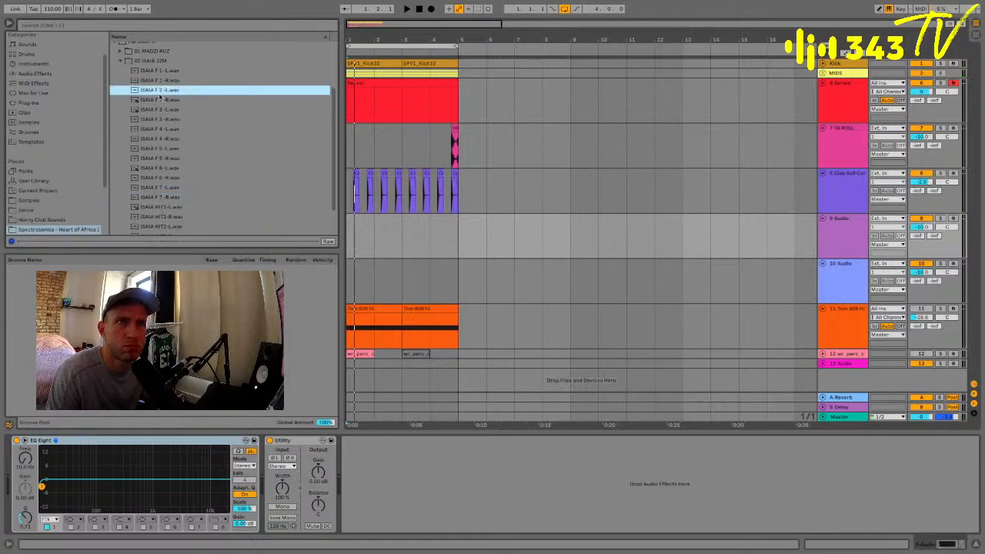
scroll(143, 67, "up", 1)
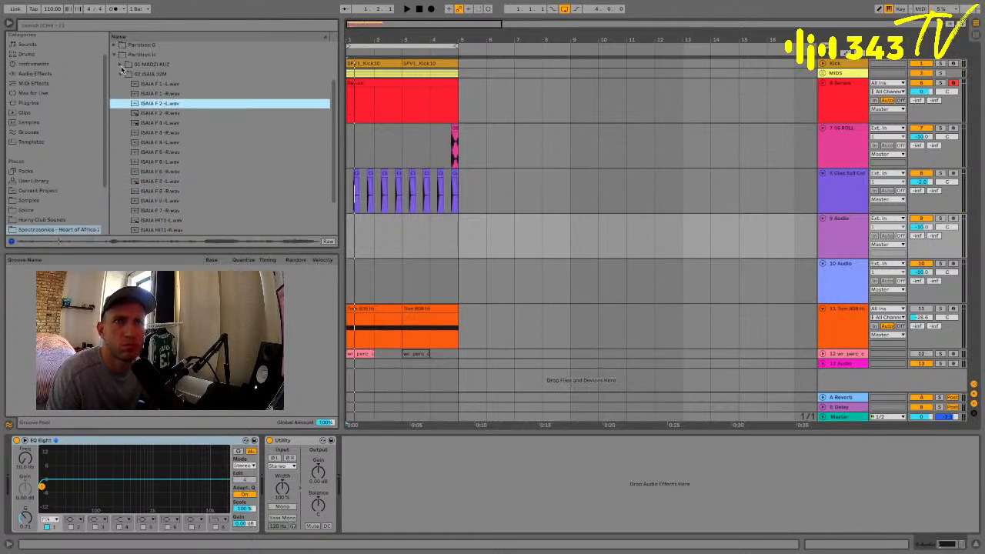
Look through the Horny Club Sounds and GRAPHYT X EGRAZE folders and open Zero-G - Deepest India Vocal
left_click(56, 222)
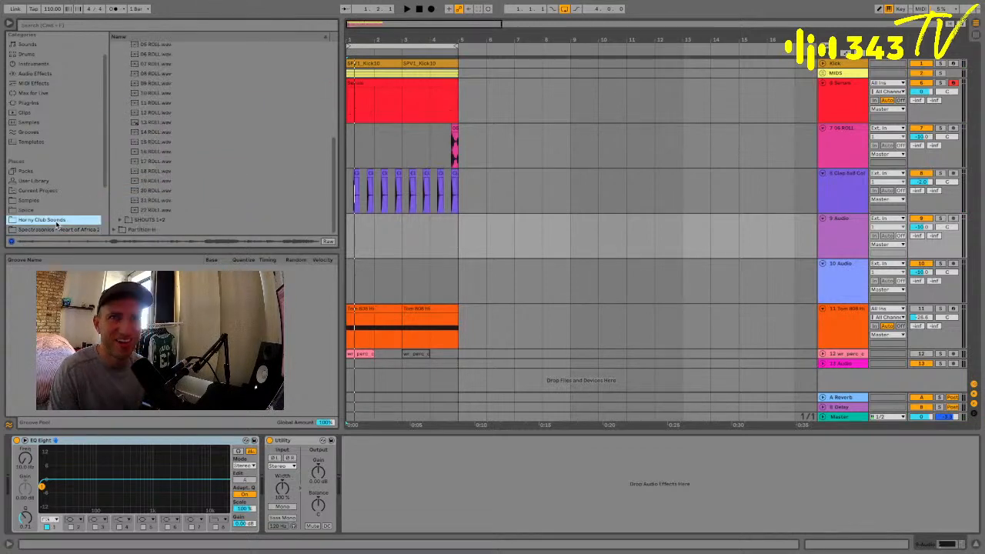
scroll(54, 218, "down", 5)
left_click(44, 171)
left_click(46, 181)
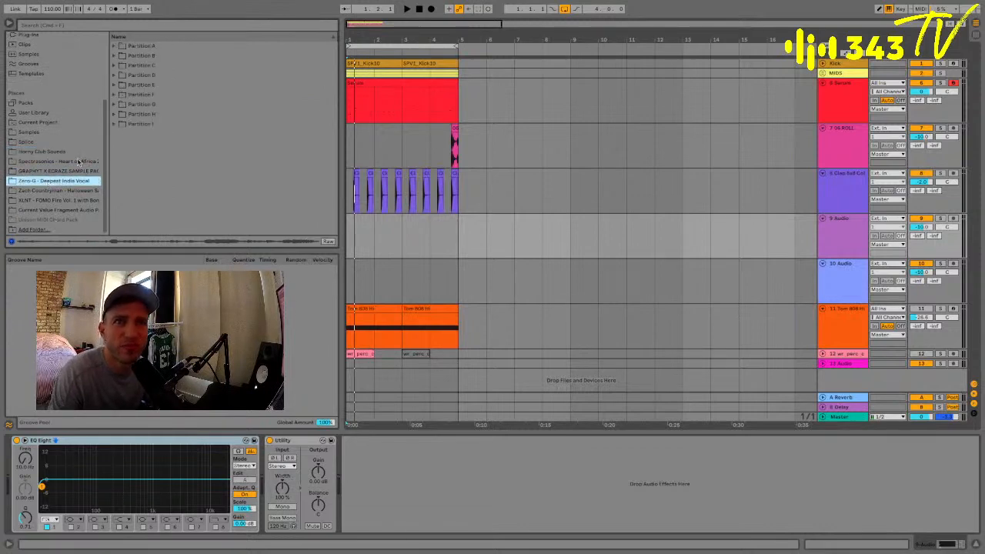
Expand 34 RABBA in Partition G of the India vocal library and audition RABBA 1.1 and further RABBA samples
left_click(115, 104)
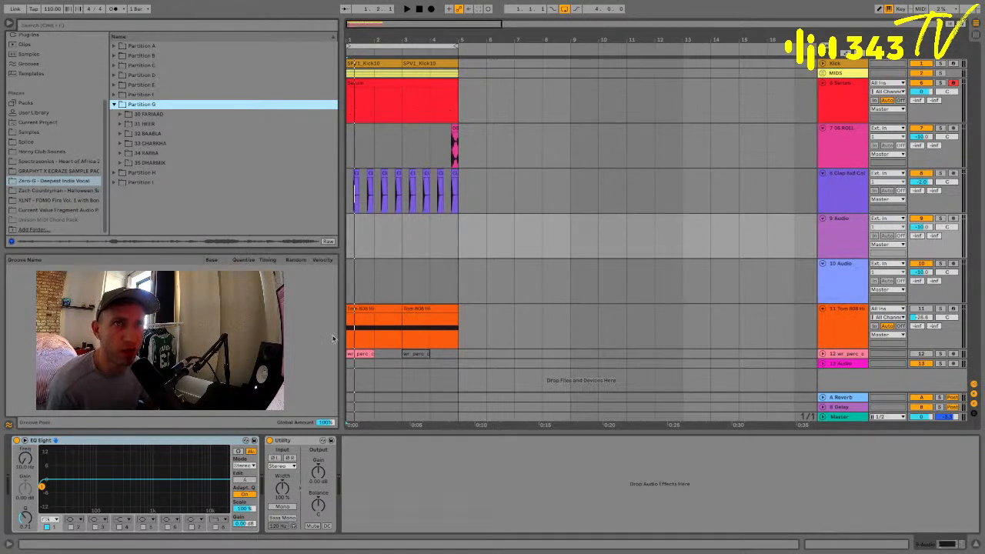
left_click(121, 154)
left_click(132, 166)
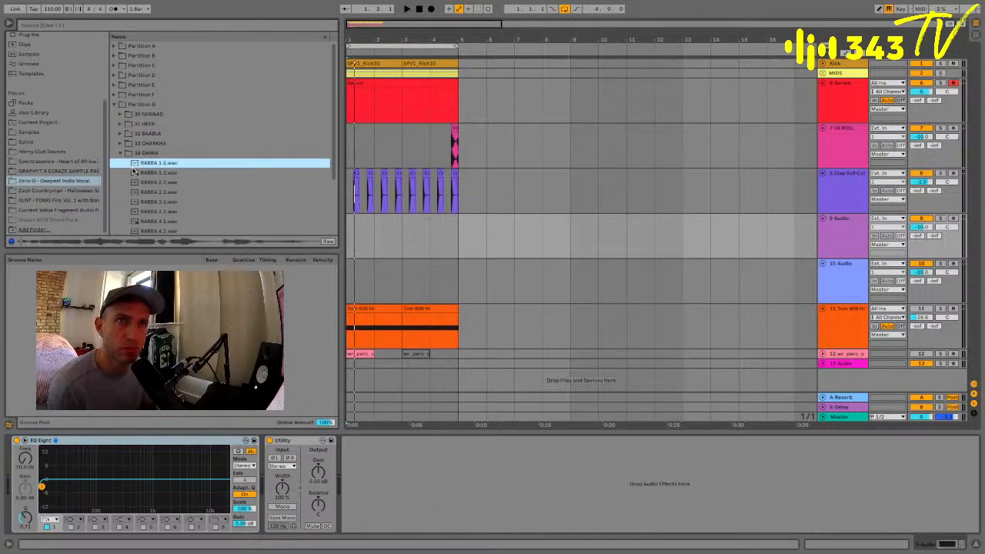
scroll(133, 168, "down", 2)
left_click(133, 168)
scroll(138, 184, "up", 3)
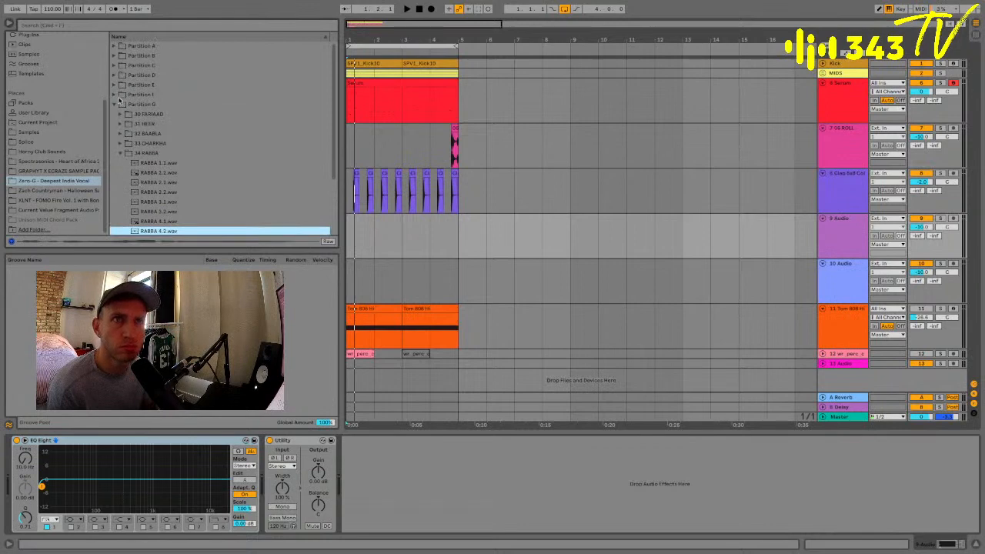
Expand 21 DUKHIB in Partition E and audition the DUKHIB 2.1 sample
left_click(112, 84)
left_click(127, 107)
left_click(120, 104)
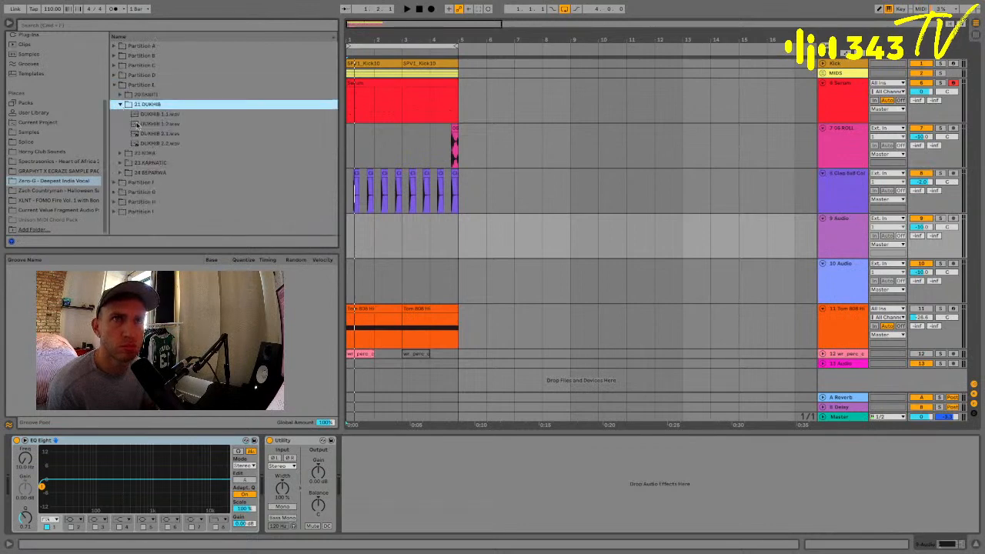
left_click(141, 133)
Expand 07 SAREGANA in Partition B and audition SAREGANA 2.1 and another sample further down the folder
left_click(114, 58)
left_click(121, 75)
left_click(142, 105)
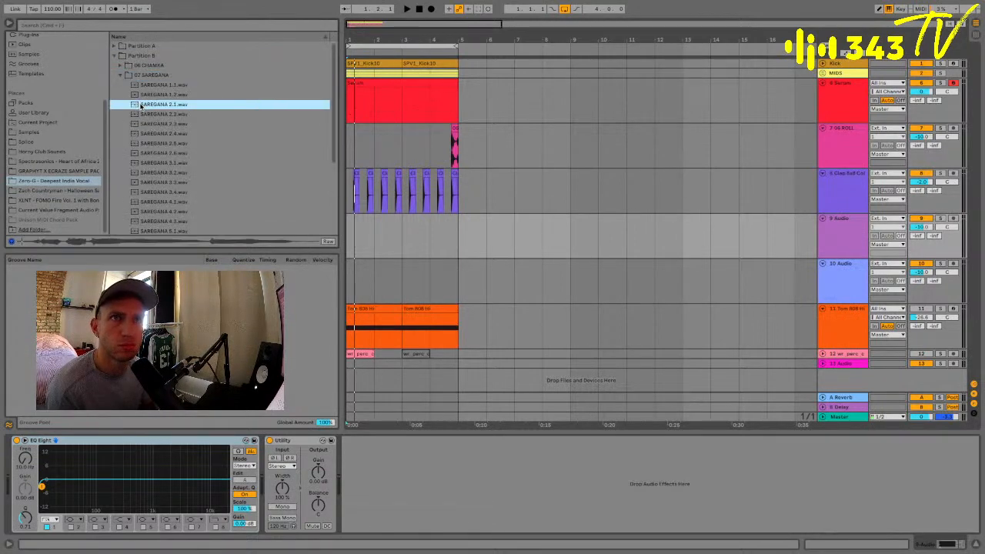
scroll(162, 175, "down", 5)
left_click(162, 172)
Expand 08 LARKA in Partition B and audition the LARKA 2.1 and LARKA 2.6 samples
left_click(120, 141)
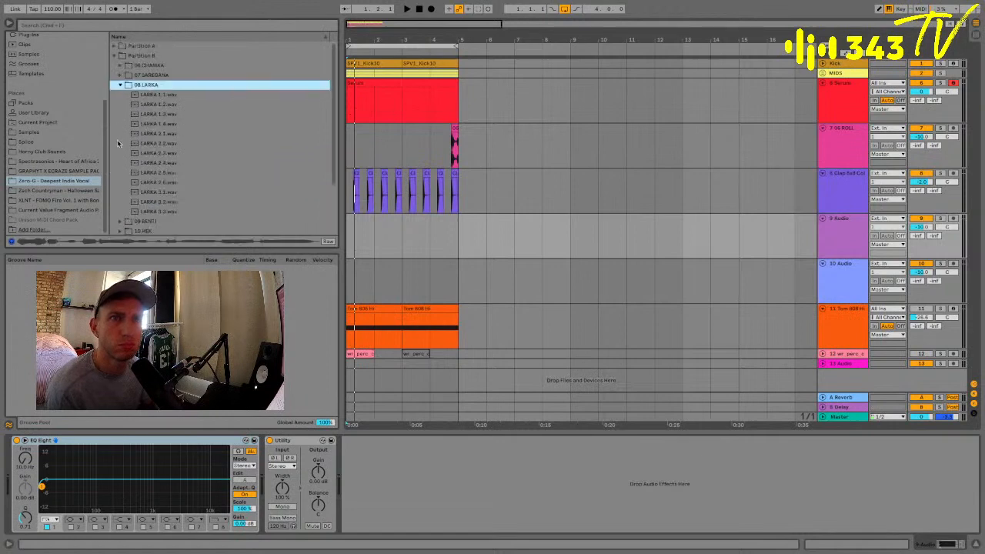
left_click(151, 133)
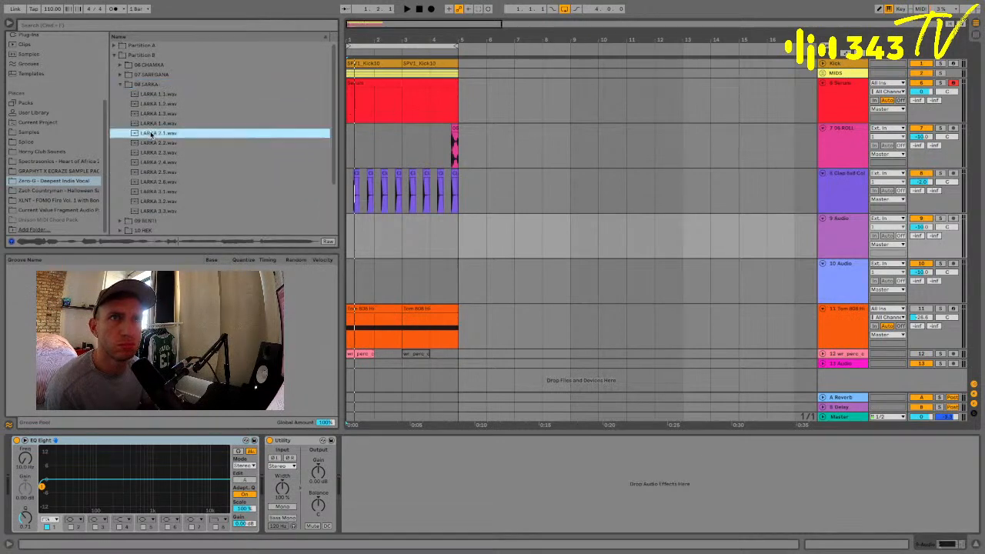
left_click(163, 183)
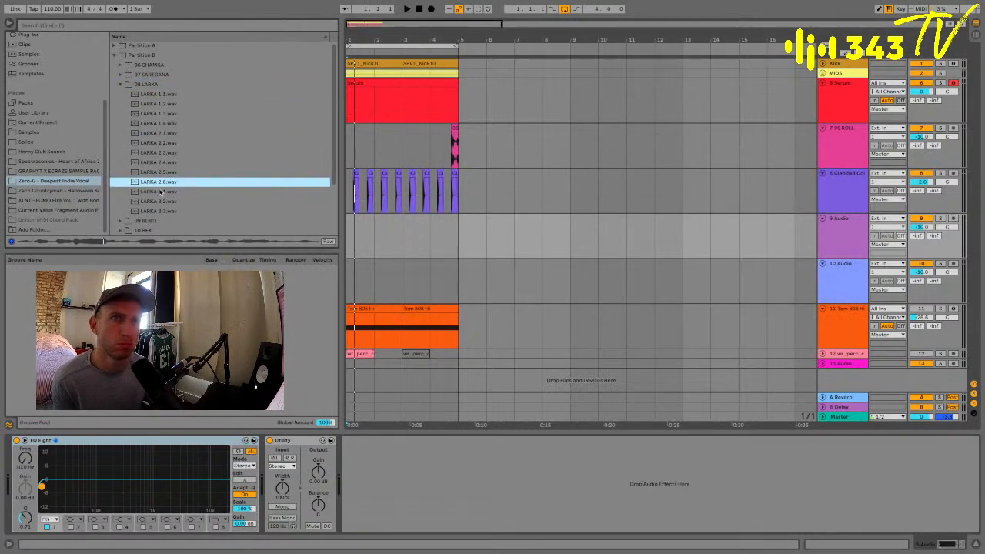
With the loop playing from bar 1, lower the clap track's volume to -6.0 dB and insert an audio track directly below it
left_click(347, 242)
key("space")
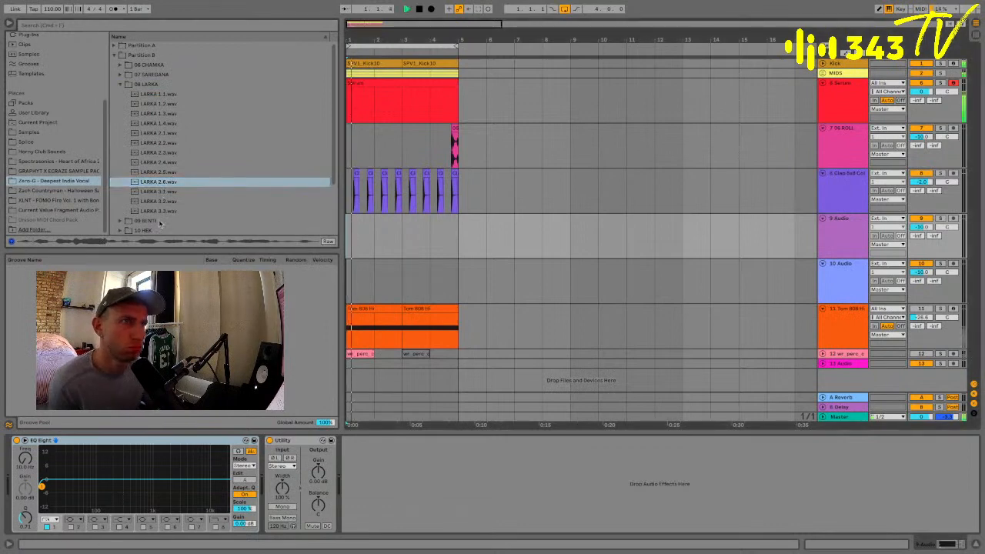
left_click(848, 197)
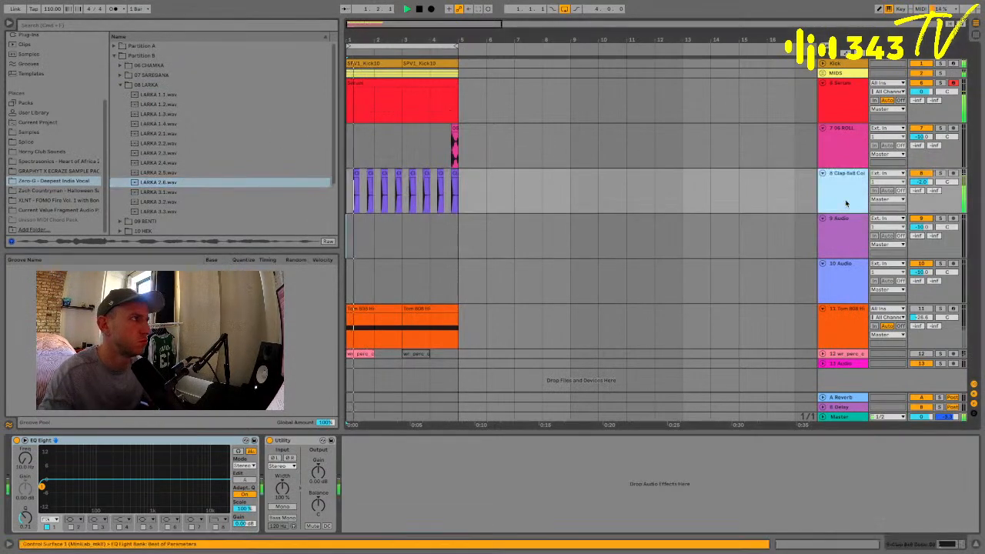
left_click_drag(923, 183, 918, 207)
left_click(835, 190)
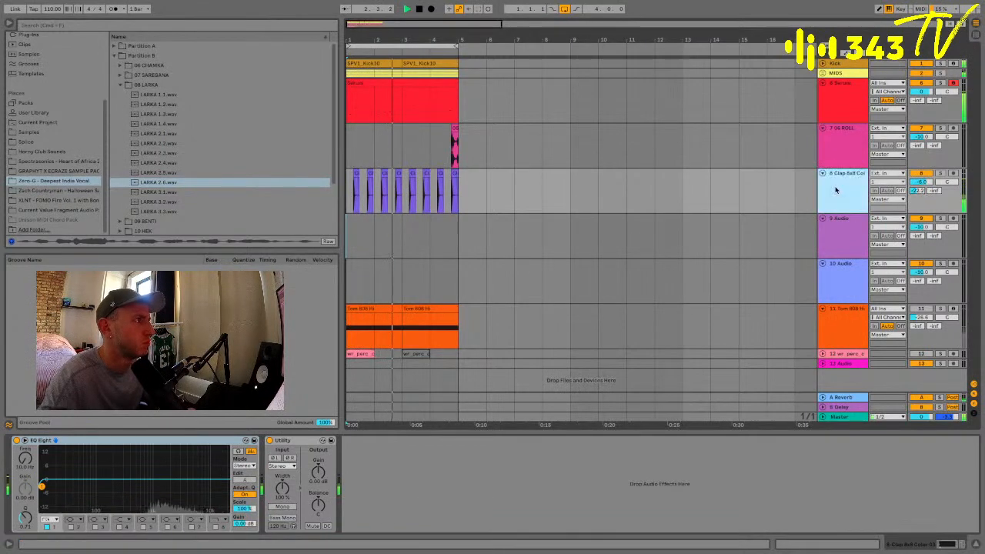
key("super+t")
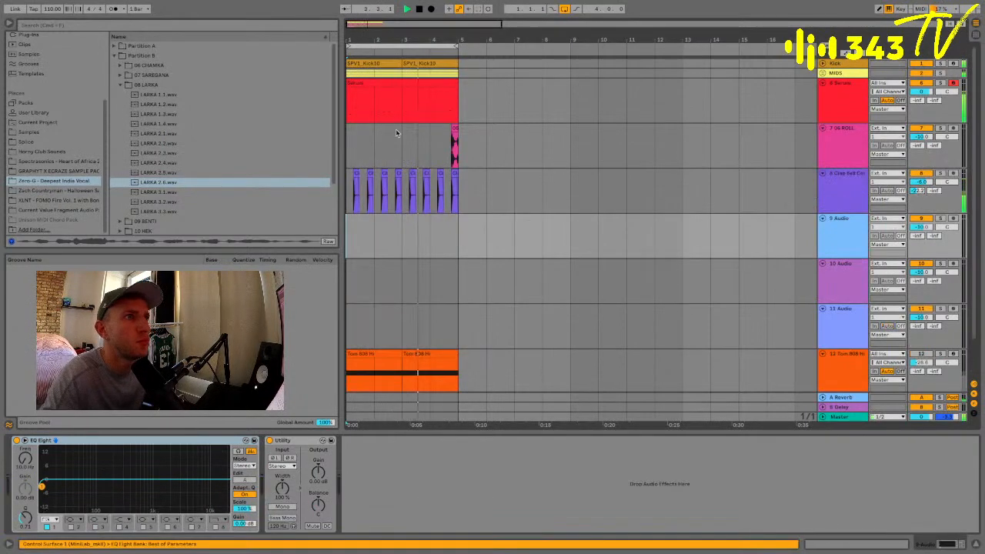
Stop playback and audition the Supersaw Shot and Sunshine Saw samples from the GRAPHYT X EGRAZE music loops
left_click(54, 171)
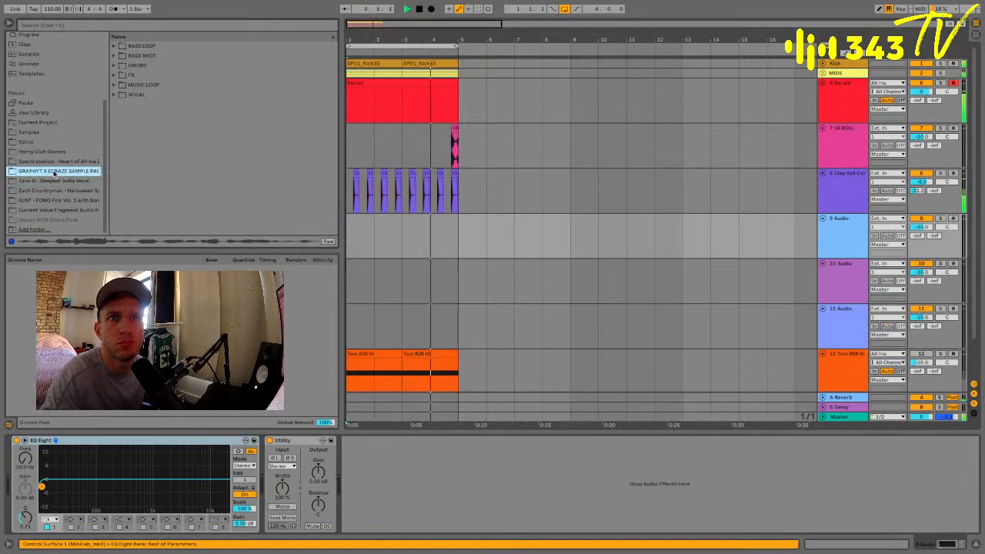
left_click(114, 84)
left_click(140, 104)
scroll(147, 143, "down", 8)
left_click(147, 143)
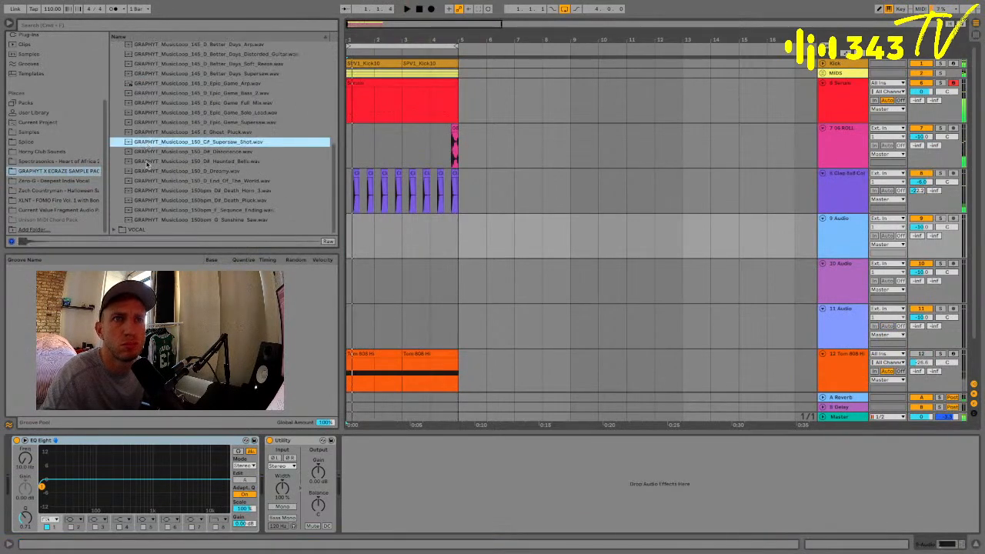
left_click(127, 220)
Check the XLNT - FOMO Fire folder, return to Horny Club Sounds and audition the 09, 16 and 21 ROLL samples
left_click(51, 200)
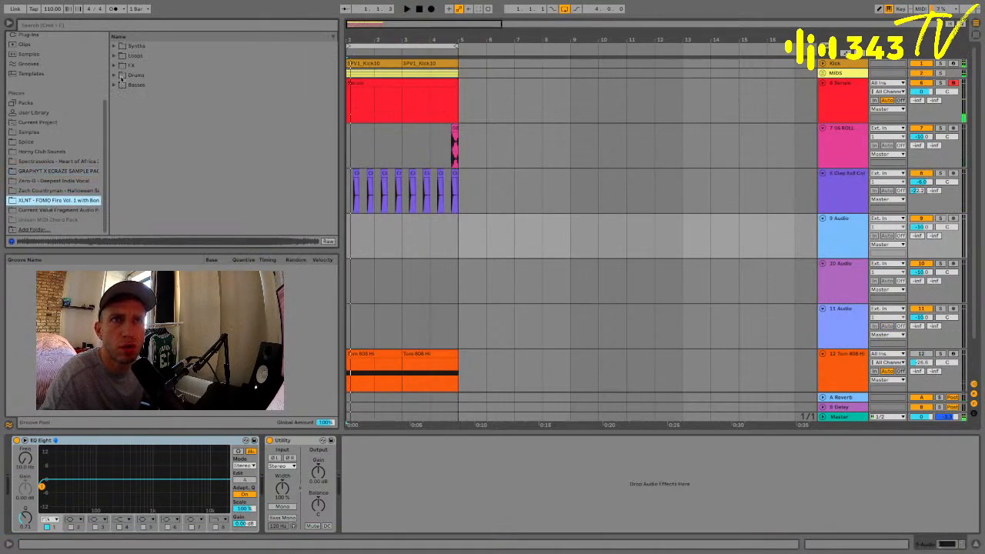
scroll(28, 137, "up", 3)
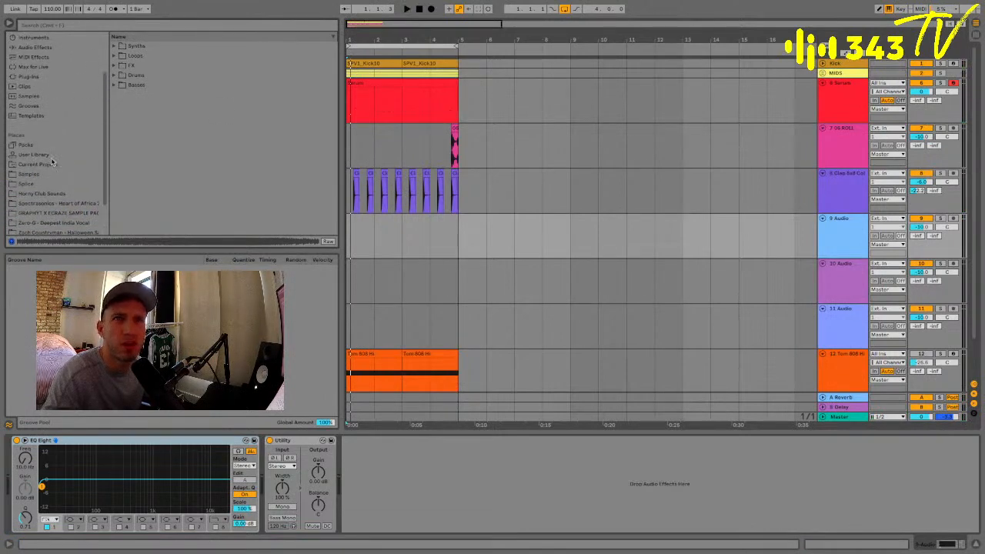
left_click(42, 193)
left_click(152, 83)
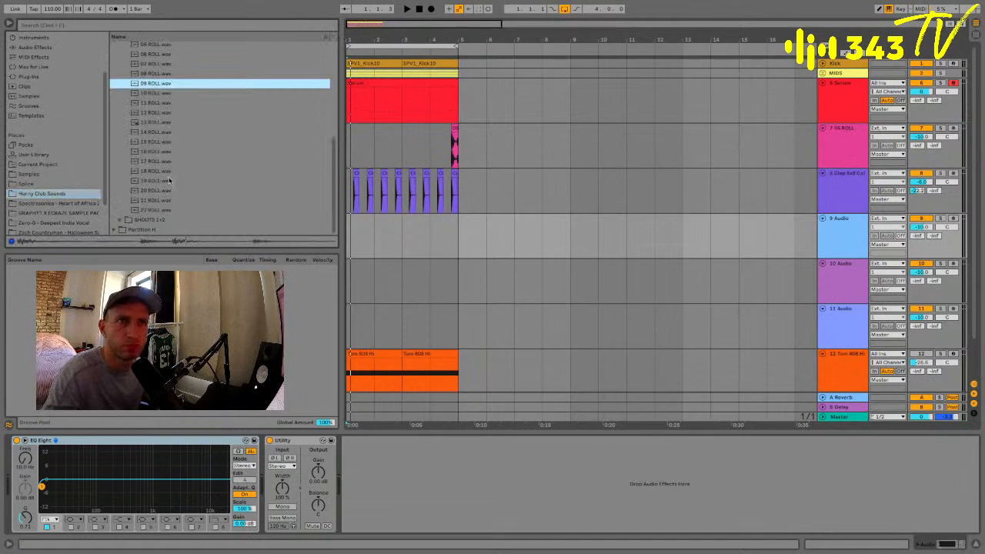
left_click(154, 152)
left_click(164, 202)
Expand SHOUTS 1+2 in Partition G of Horny Club Sounds and audition the 49, 47 and 39 SHOUT samples
left_click(120, 220)
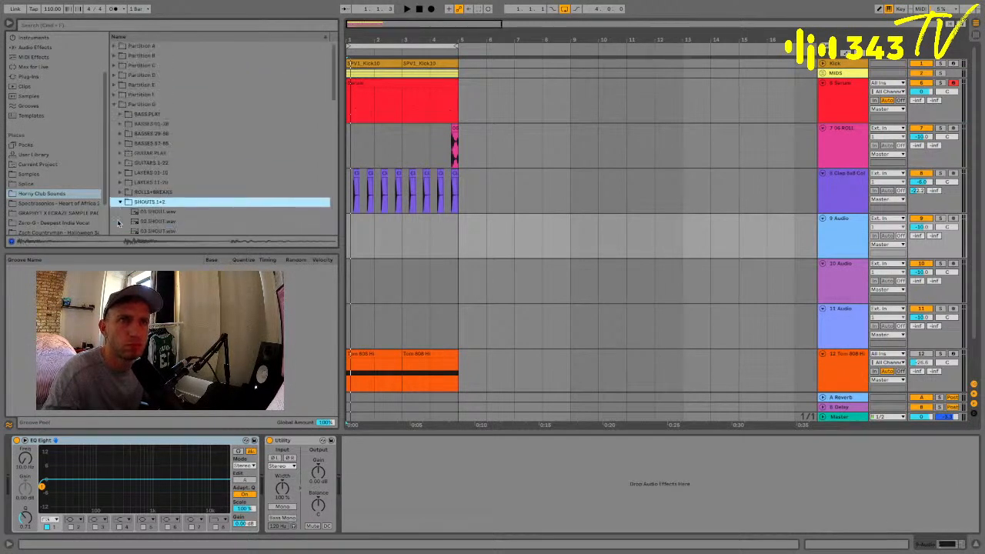
scroll(149, 208, "down", 15)
left_click(150, 210)
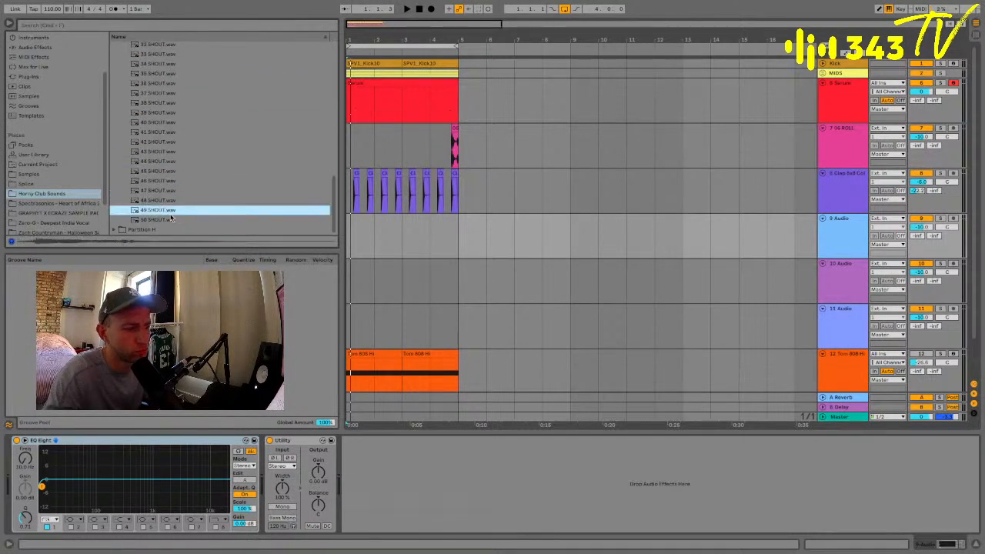
left_click(163, 190)
left_click(160, 112)
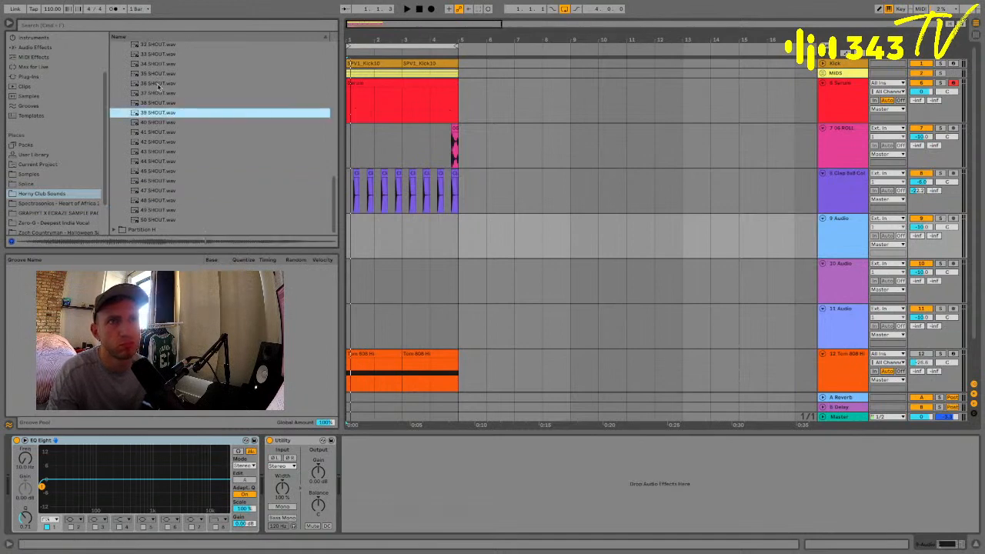
Play the loop from the start and insert another audio track directly below the clap track
left_click(350, 225)
key("space")
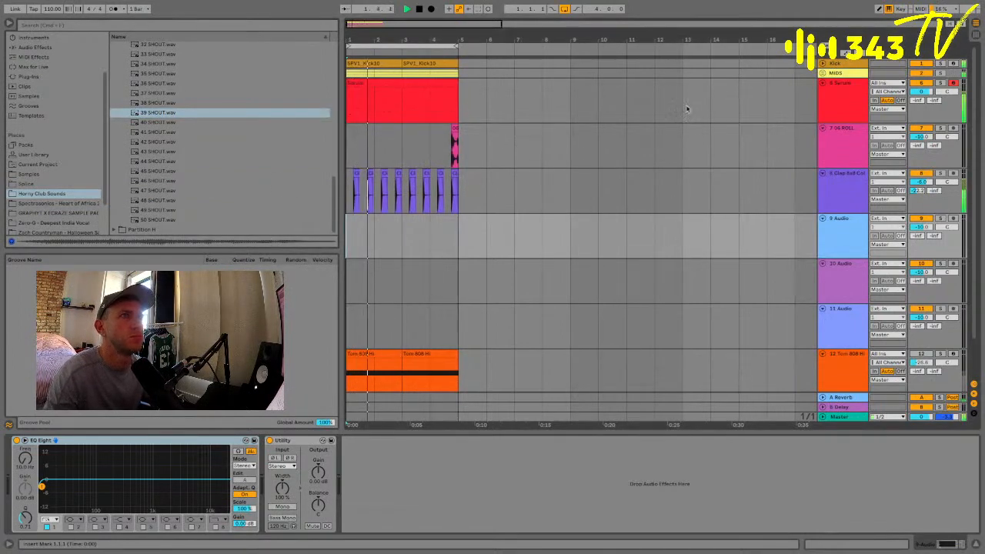
left_click(845, 195)
key("super+t")
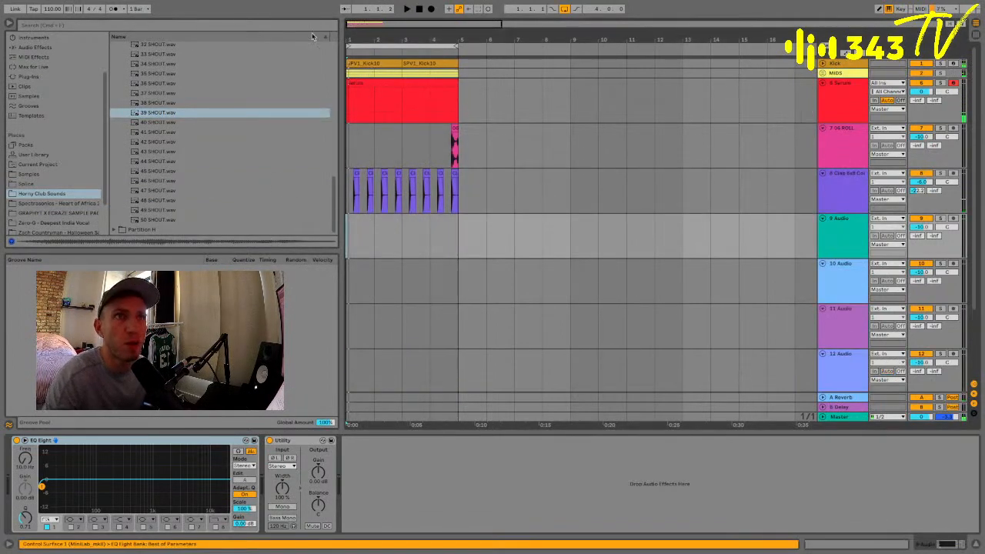
Search all samples for "clap" and place BWB [WAVE 2] CLAP (33) at bar 2 on the empty audio track below the claps
left_click(214, 26)
type("clap")
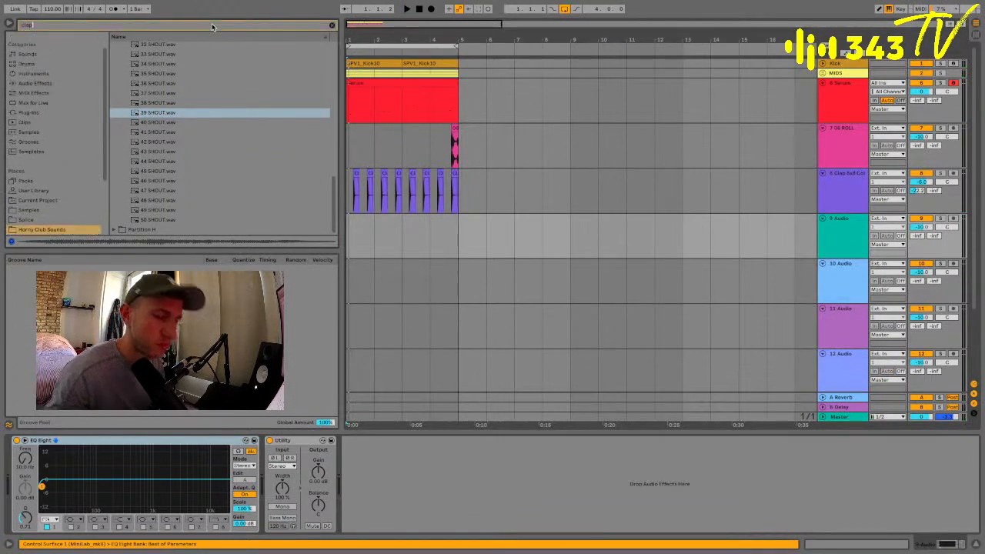
left_click(176, 151)
scroll(174, 155, "down", 15)
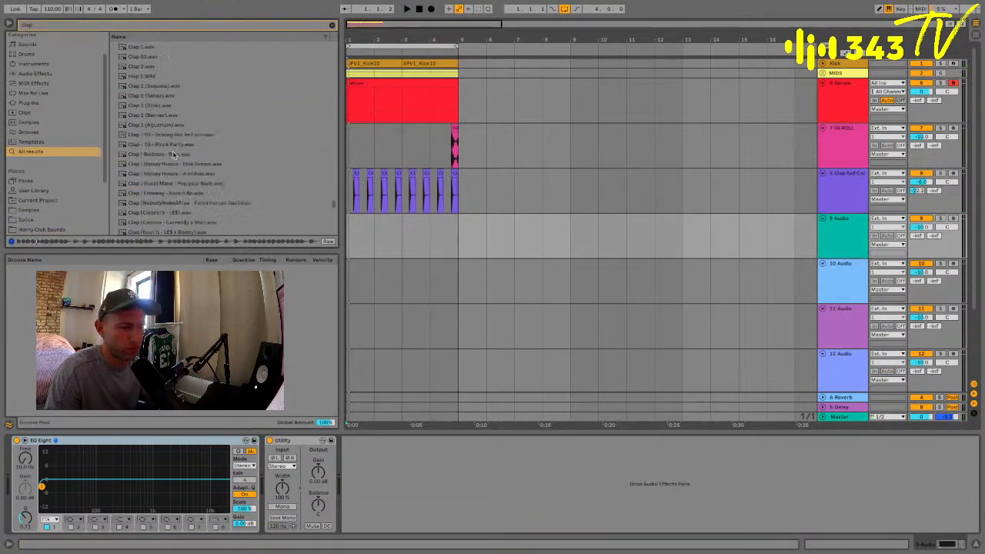
left_click(173, 154)
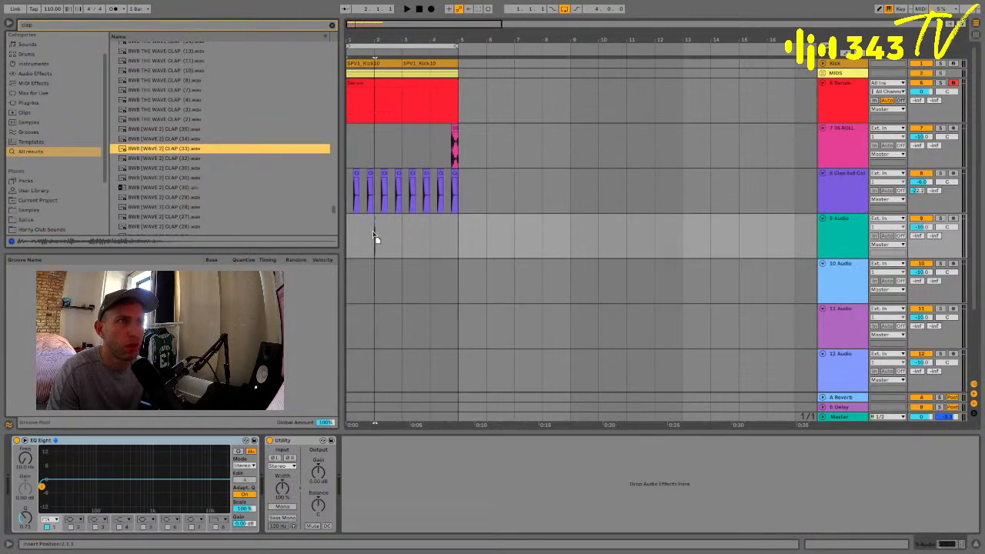
left_click_drag(375, 238, 375, 238)
Move the new clap clip to beat 1.2, play the loop and set its track volume to -4 dB
scroll(376, 238, "up", 5)
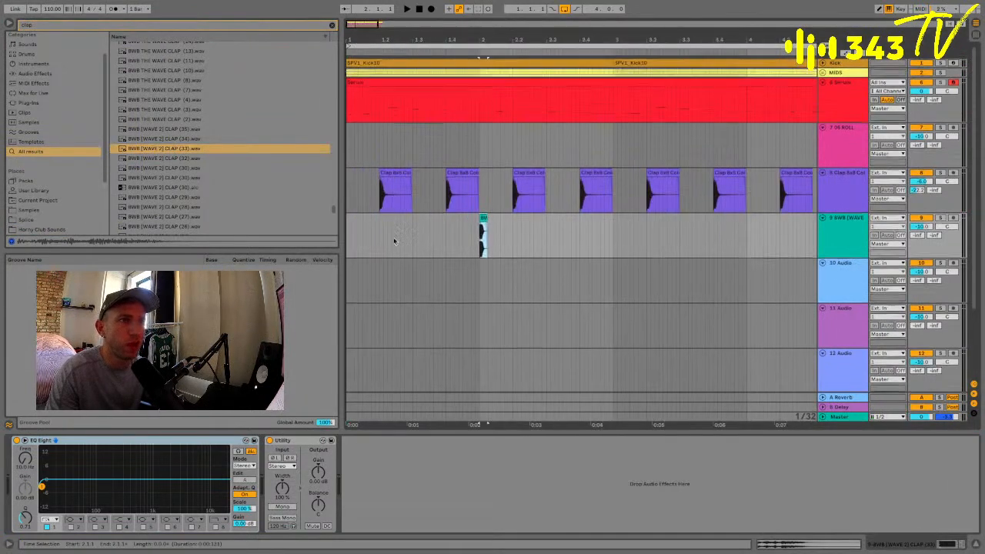
left_click(352, 234)
left_click_drag(480, 216, 381, 219)
left_click(348, 227)
key("space")
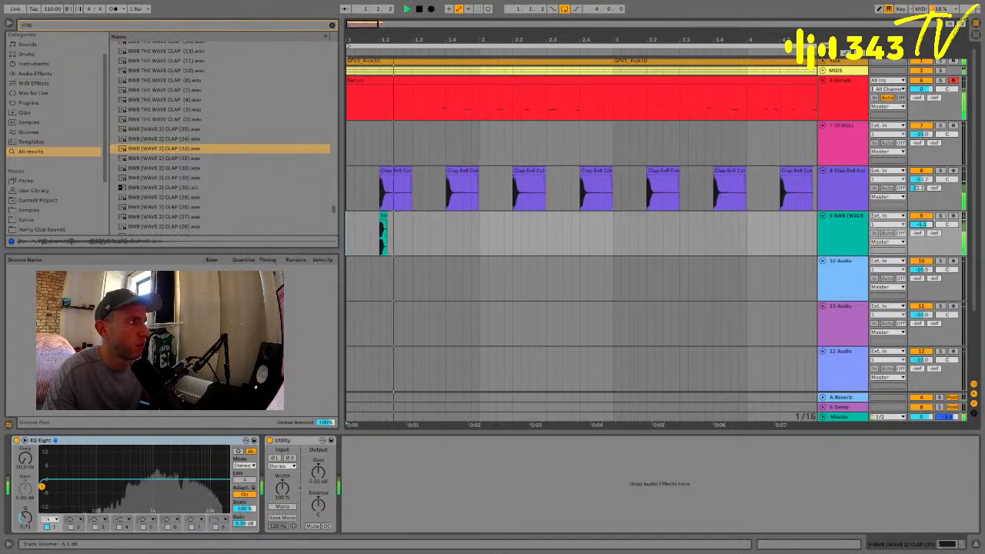
left_click_drag(921, 223, 920, 212)
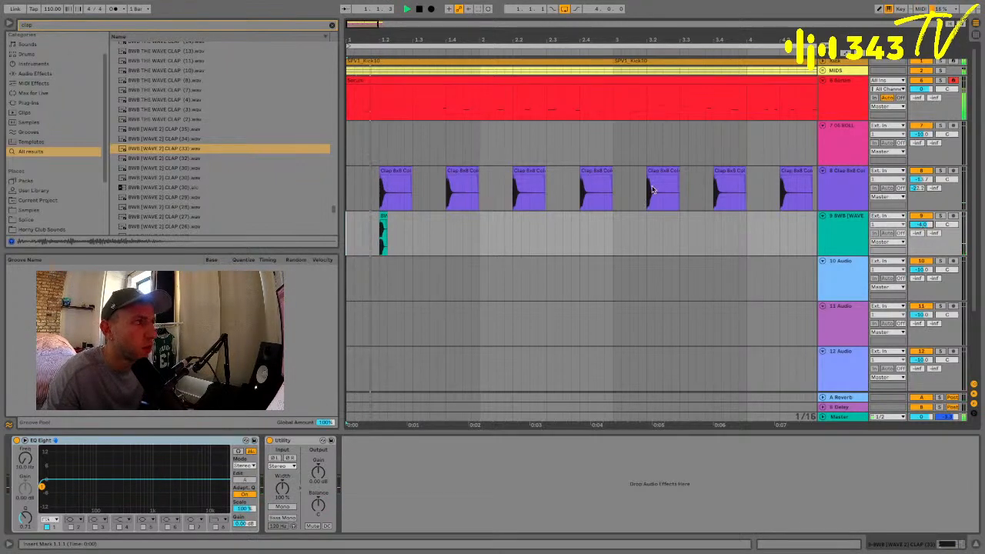
Duplicate the first two beats of the new clap track seven times to fill the four-bar loop
left_click(348, 198)
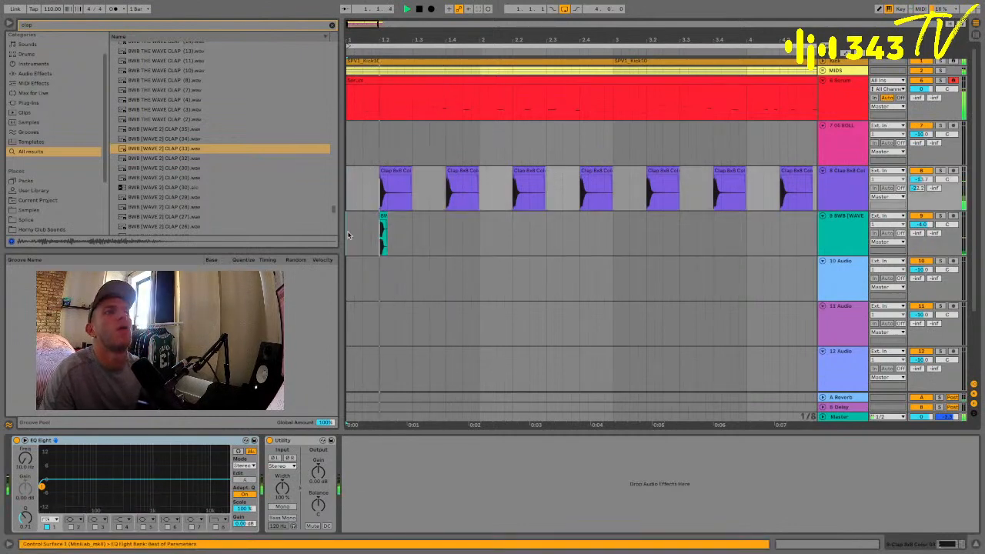
left_click_drag(348, 235, 410, 233)
key("ctrl+d")
key("ctrl+d")
key("ctrl+d")
key("ctrl+d")
key("minus")
key("minus")
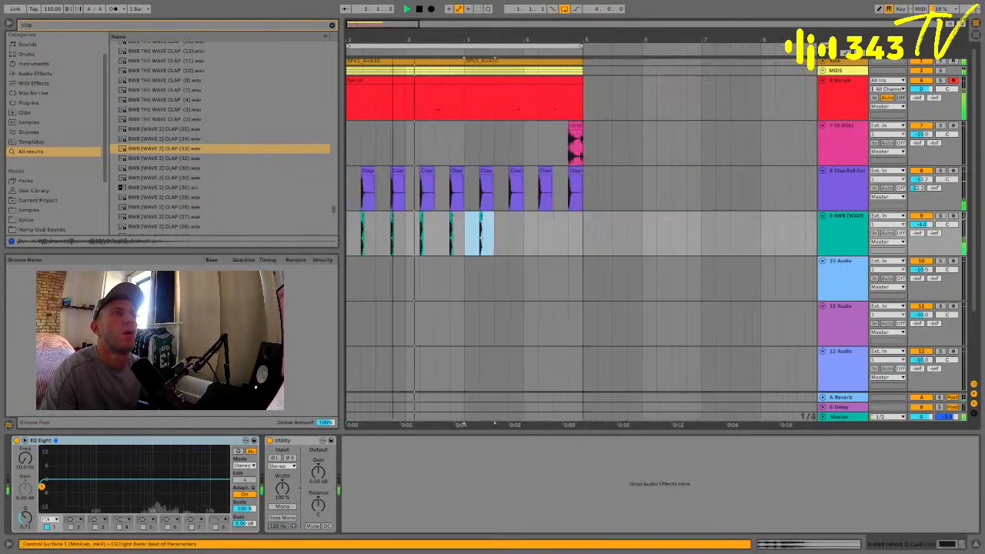
key("minus")
key("ctrl+d")
key("ctrl+d")
key("ctrl+d")
Insert an audio track below the new clap track, open the Current Value Fragment Audio folder and clear the clap search
left_click(832, 241)
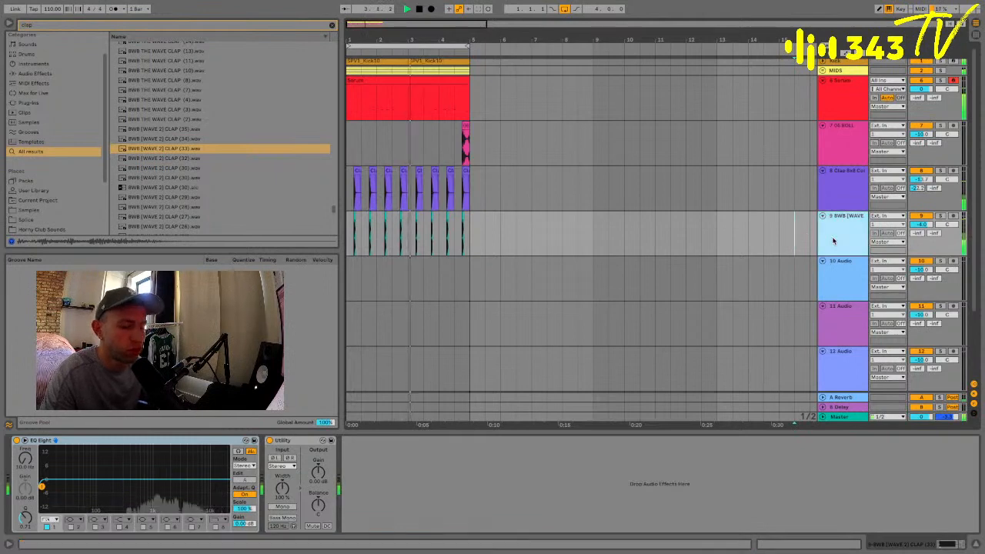
key("Down")
scroll(182, 152, "up", 5)
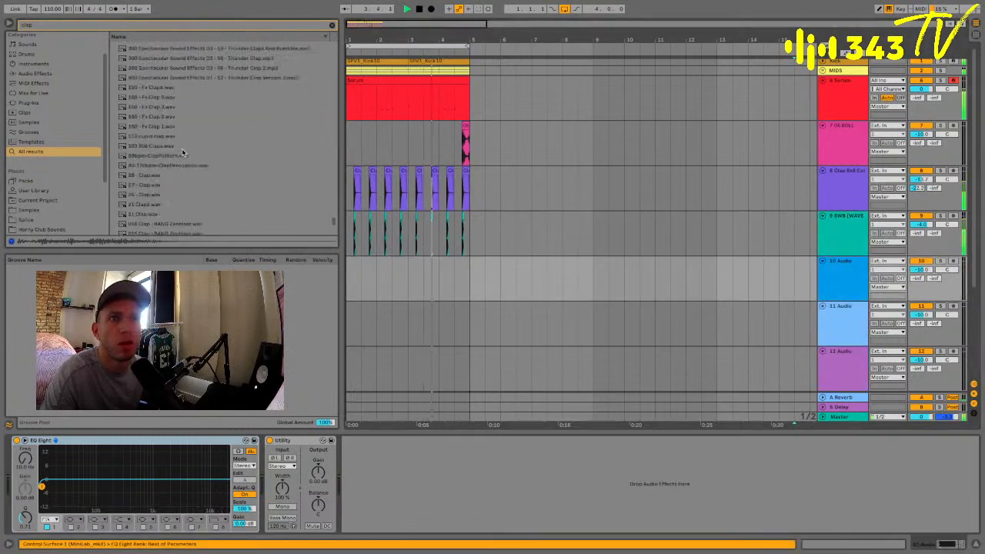
scroll(52, 205, "down", 3)
left_click(52, 201)
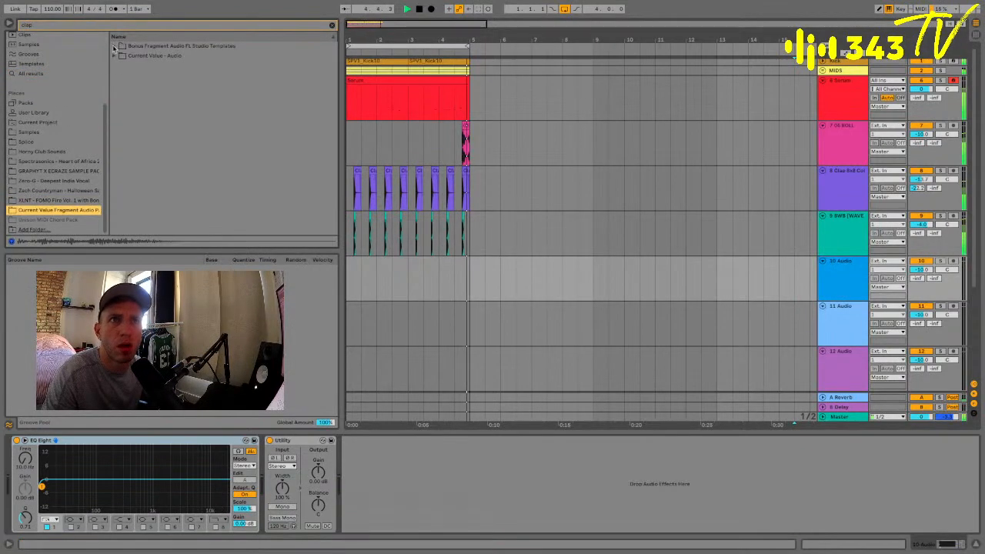
left_click(331, 25)
Open the 06 ROLL clip at the end of bar 4 and split it at 4.4.4
left_click(465, 125)
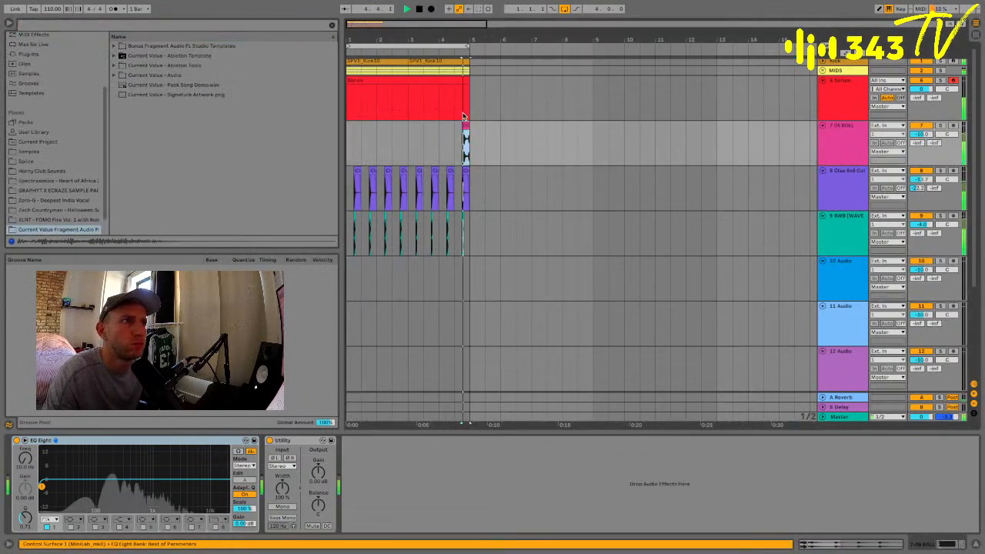
scroll(464, 117, "up", 8)
double_click(512, 127)
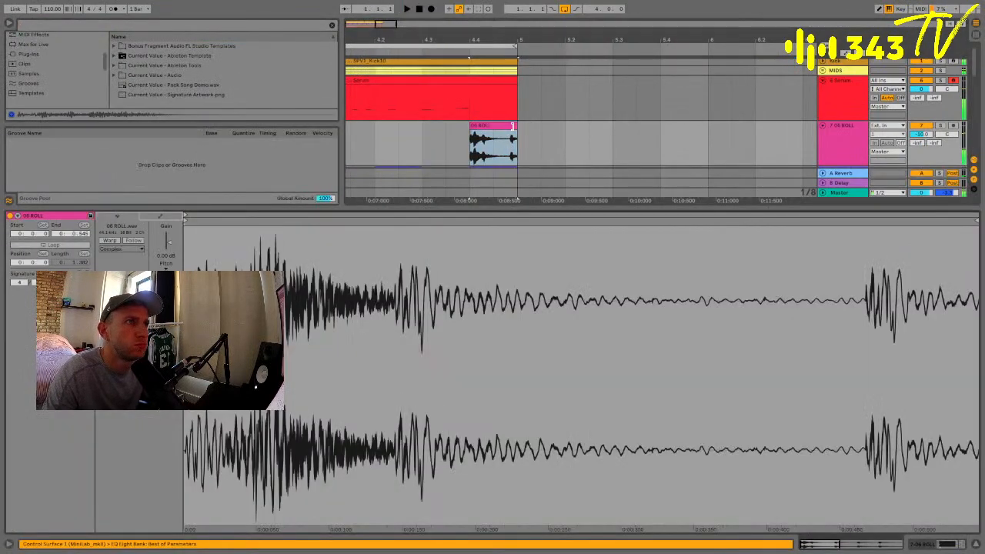
key("space")
key("space")
left_click_drag(505, 29, 562, 129)
left_click(517, 156)
key("ctrl+e")
Play the split 06 ROLL clip and the surrounding loop to check the edit
left_click(490, 130)
key("space")
left_click(481, 130)
key("space")
key("space")
scroll(532, 146, "down", 10)
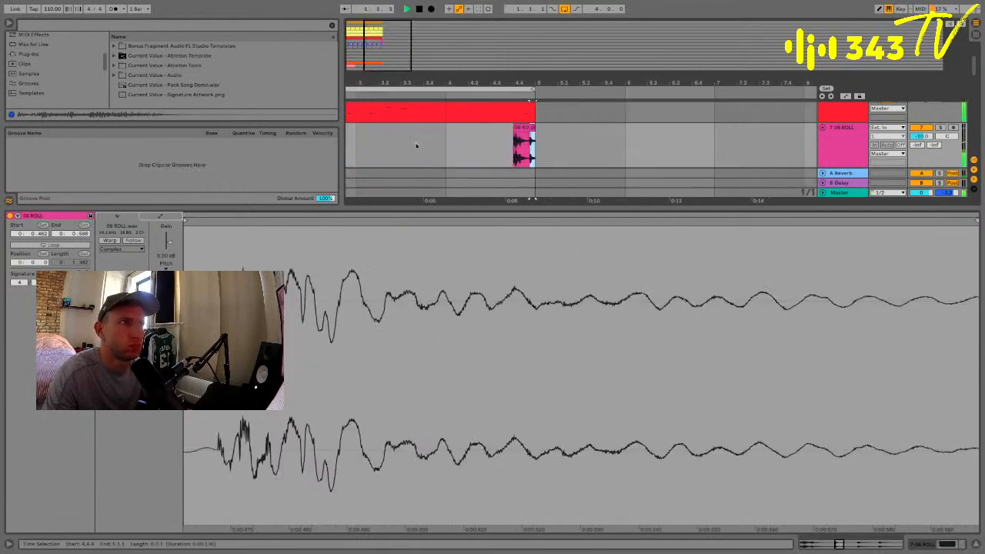
left_click(356, 145)
scroll(365, 146, "down", 5)
key("space")
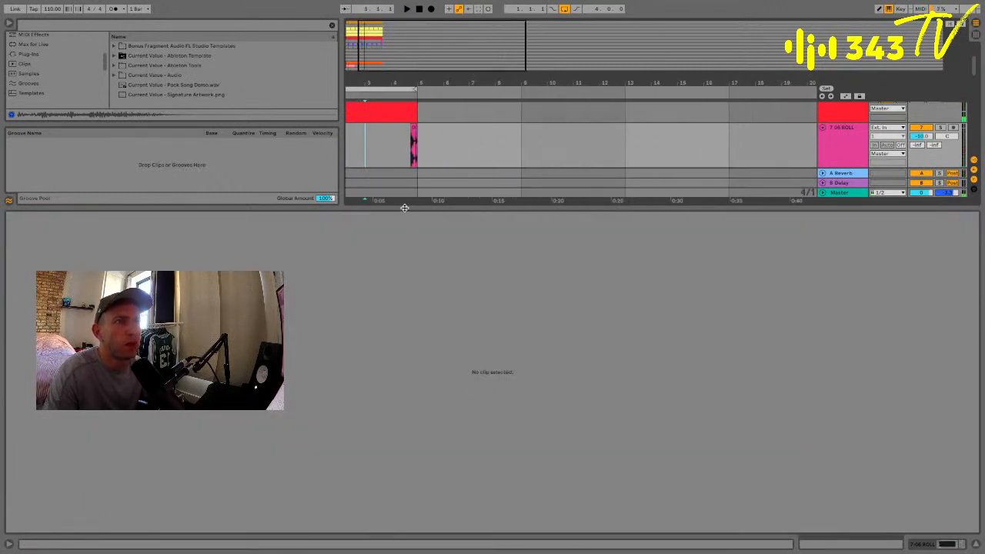
Shrink the clip detail area to enlarge the arrangement and collapse all tracks to their minimum height
left_click_drag(404, 207, 501, 486)
scroll(631, 297, "left", 3)
scroll(631, 297, "up", 3)
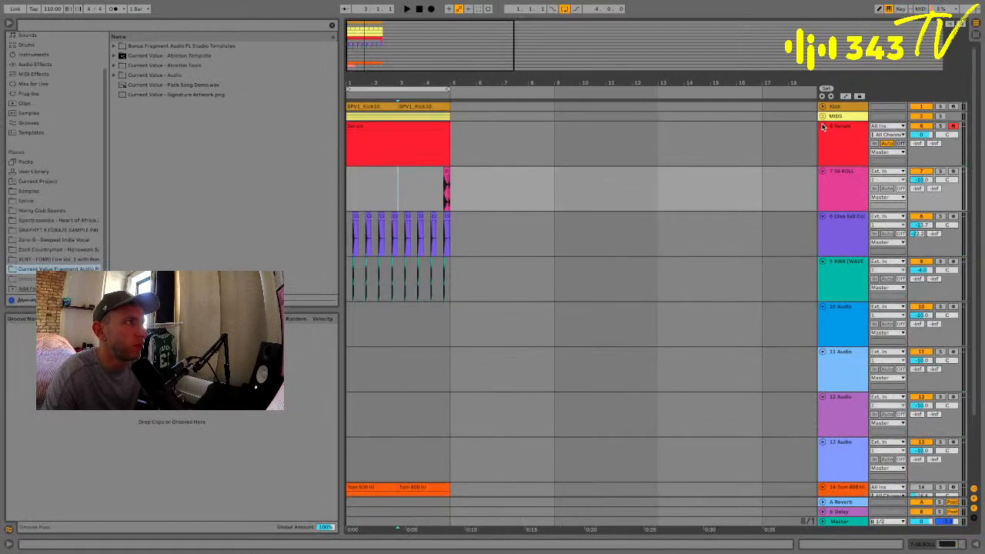
left_click(822, 126, "alt")
left_click(955, 545)
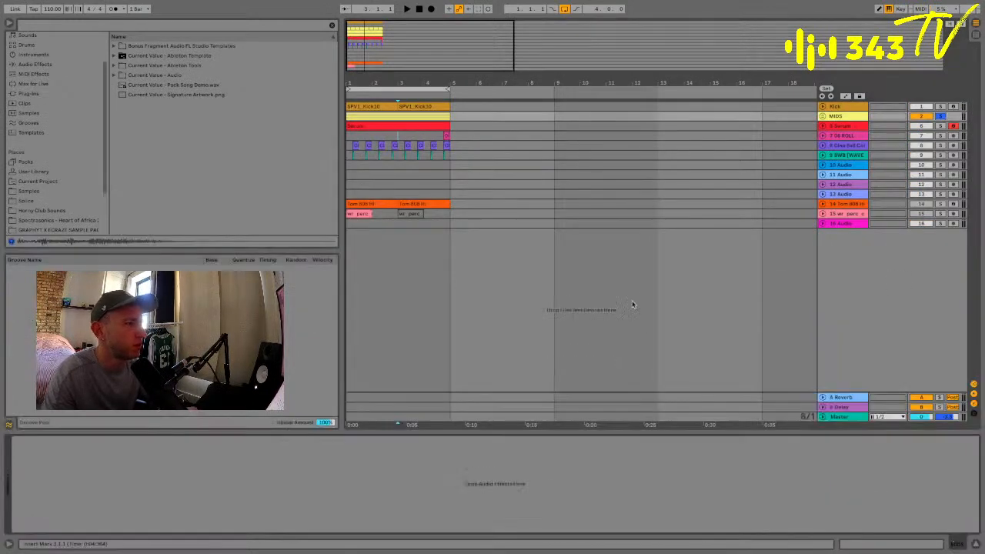
Search the browser for "ott"
key("ctrl+f")
type("ott")
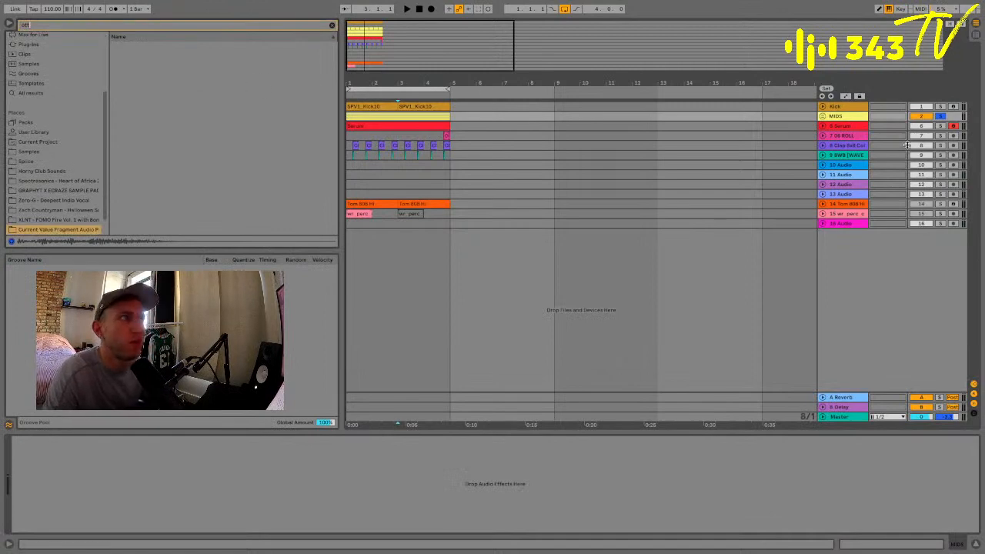
Insert an audio track below the MIDS group and set its input to Resampling, keeping the MIDS group soloed
left_click(853, 119)
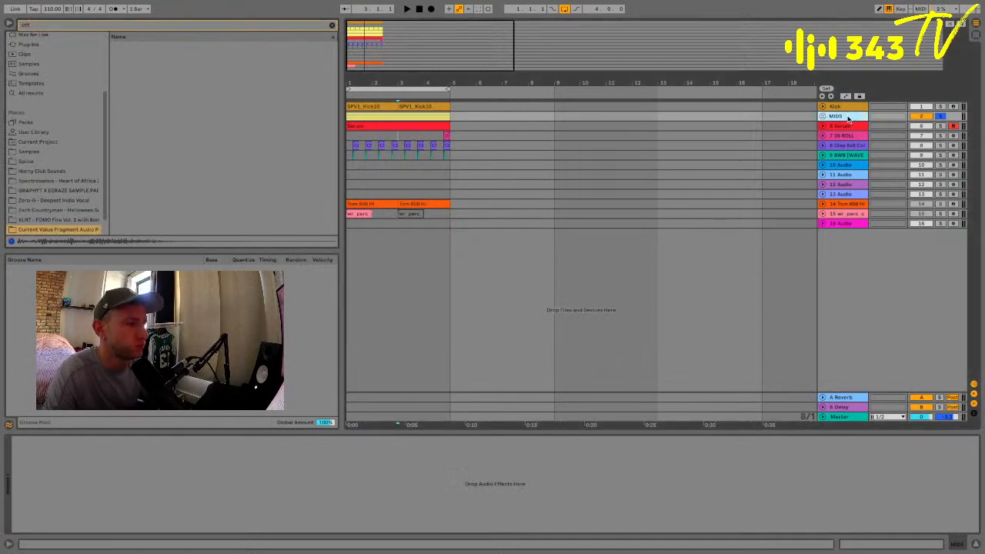
key("ctrl+t")
left_click(939, 127)
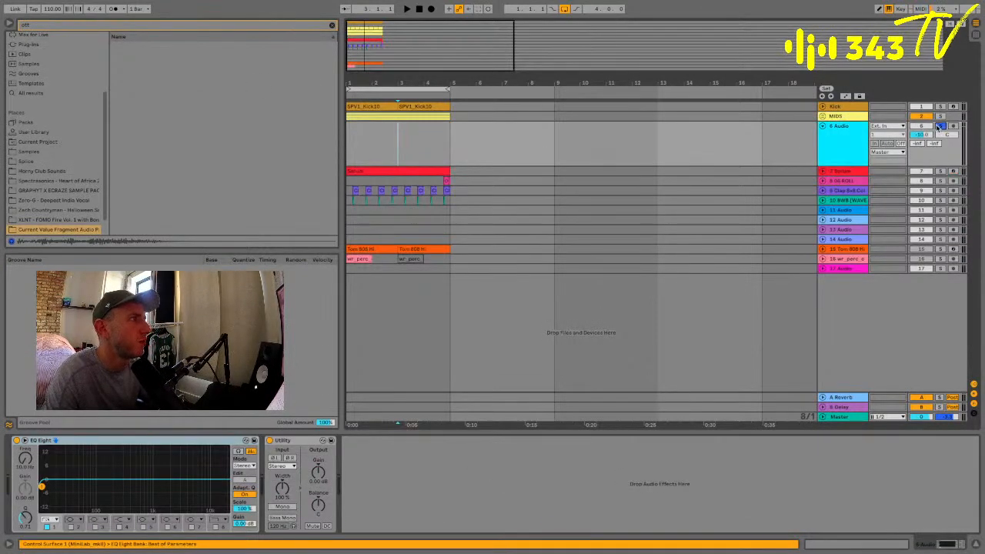
left_click(891, 127)
left_click(888, 143)
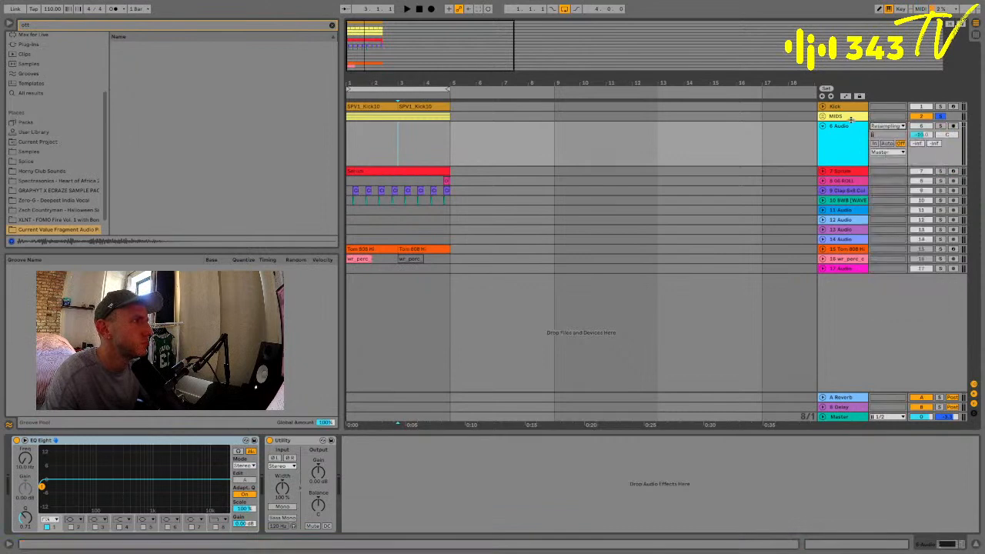
Expand the MIDS group, examine the device chains of wubby synth and both Serum tracks, and collapse the group
left_click(837, 117)
left_click(822, 117)
left_click(837, 176)
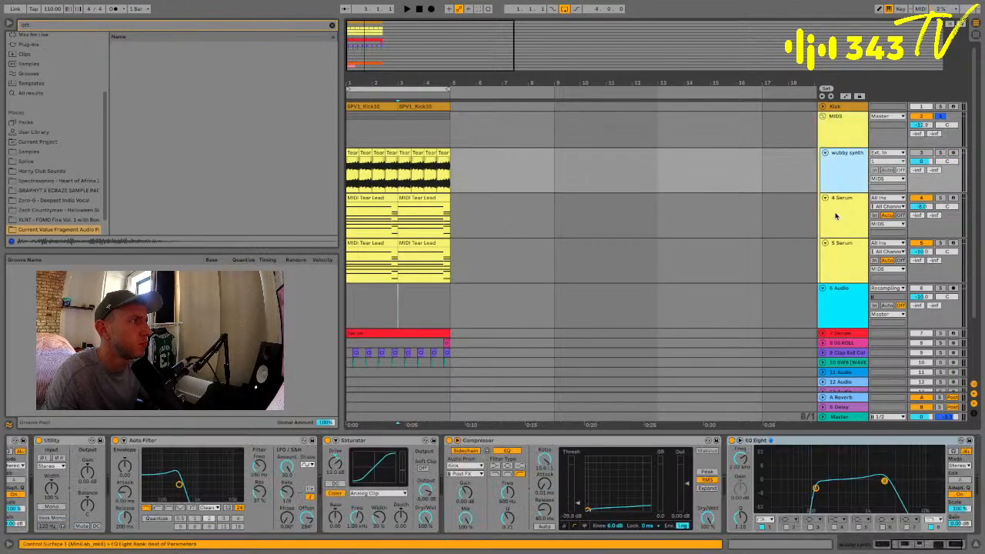
left_click(839, 213)
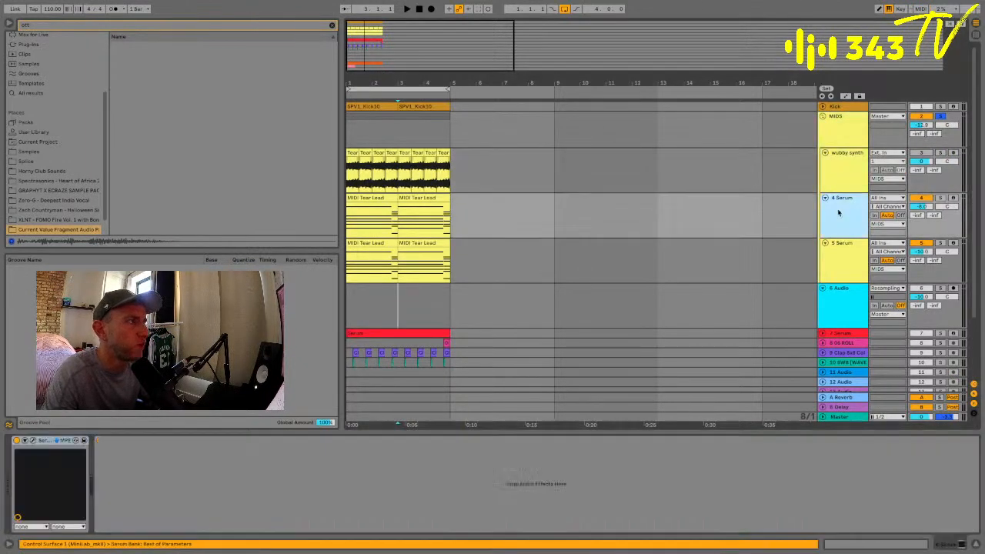
left_click(840, 247)
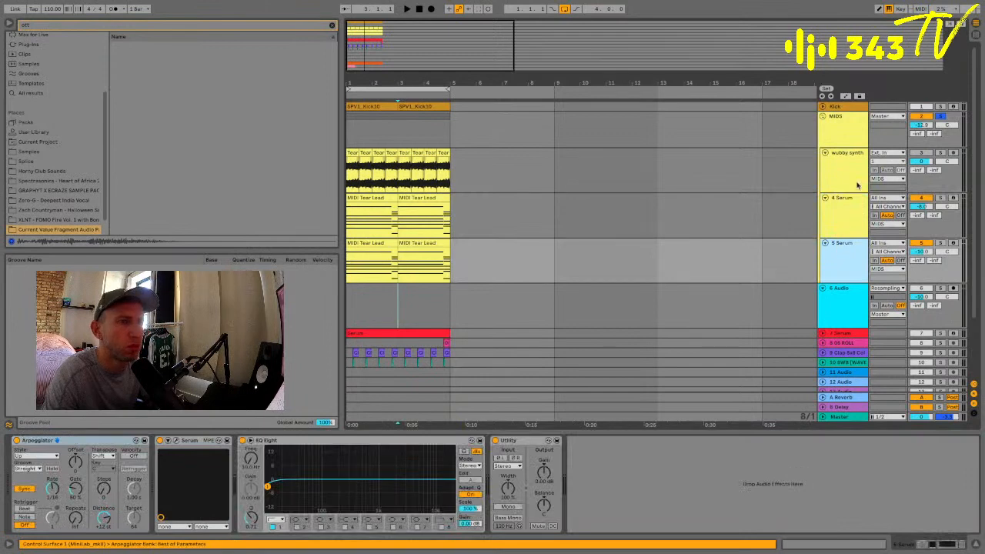
left_click(849, 139)
left_click(825, 107)
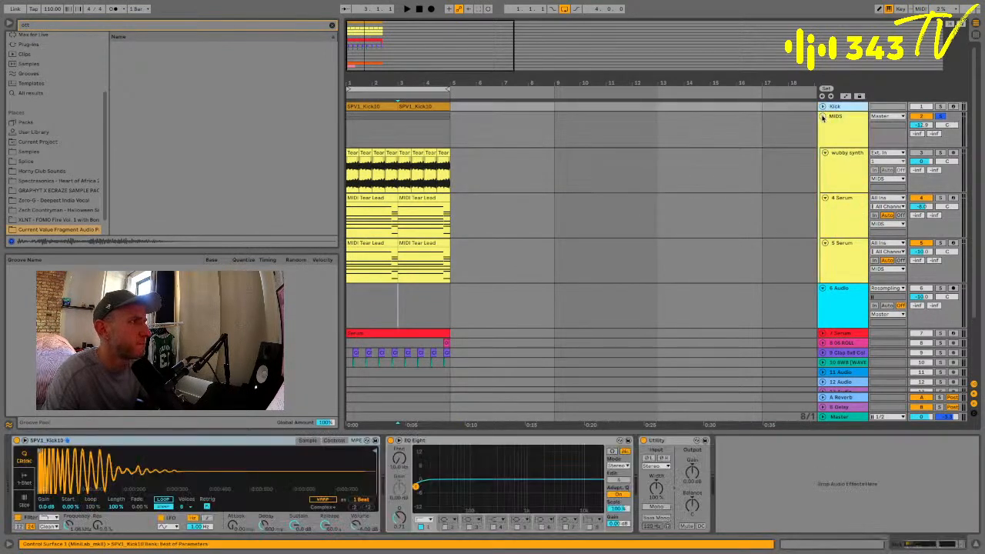
left_click(823, 116)
left_click(830, 141)
Arm the resampling track and record the soloed MIDS group over the four-bar loop
left_click(953, 126)
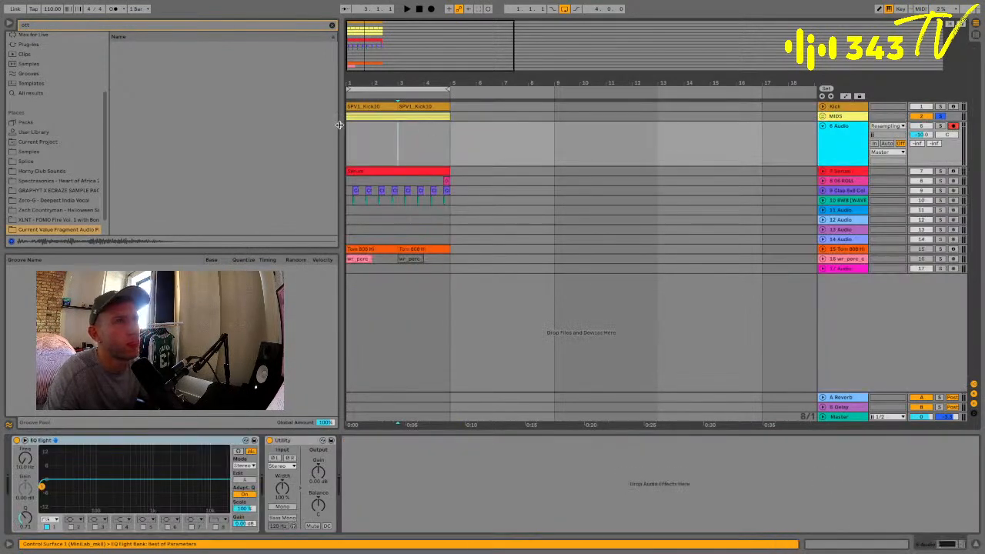
left_click(431, 9)
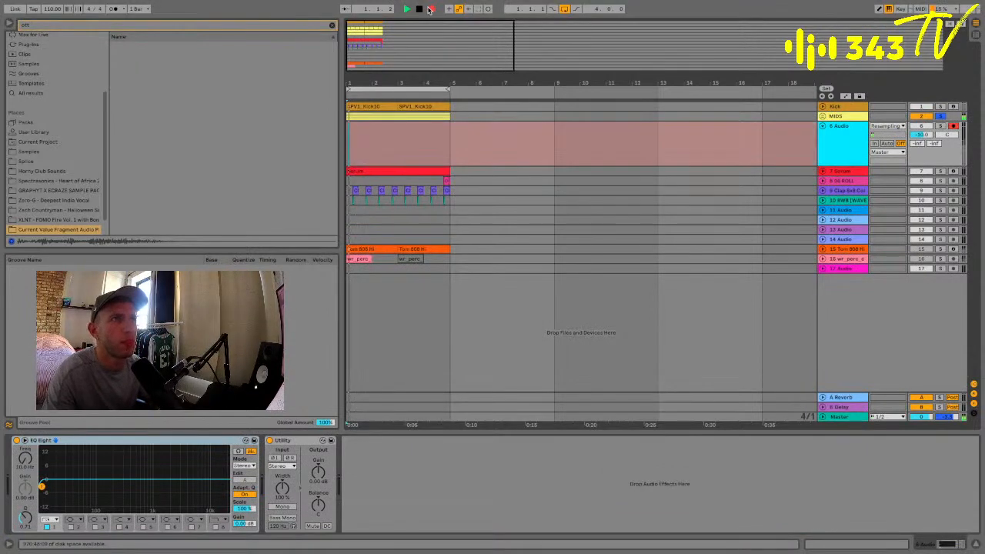
key("space")
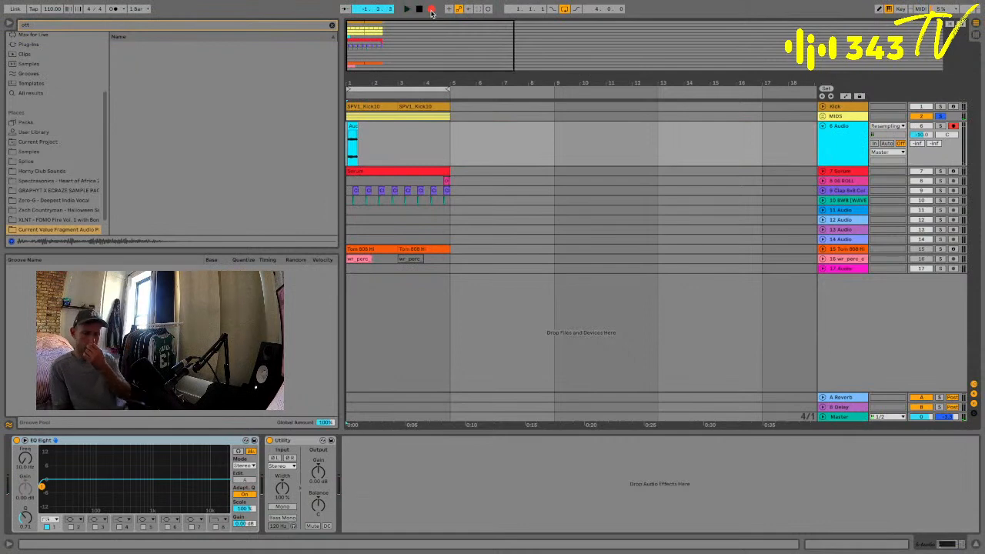
left_click(432, 9)
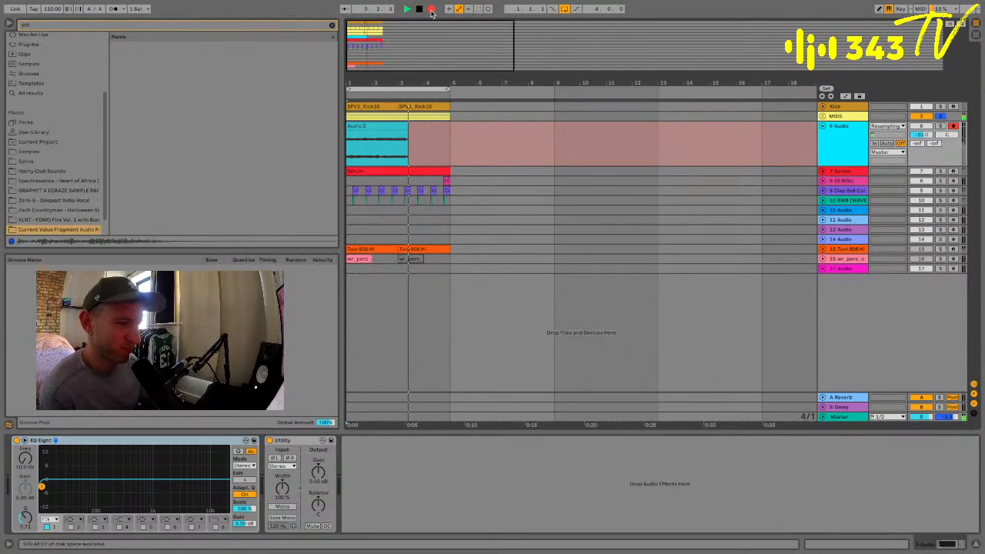
left_click_drag(407, 85, 405, 159)
key("space")
Unsolo and deactivate the MIDS group, and reset the resampled track's volume to 0 dB
left_click(418, 116)
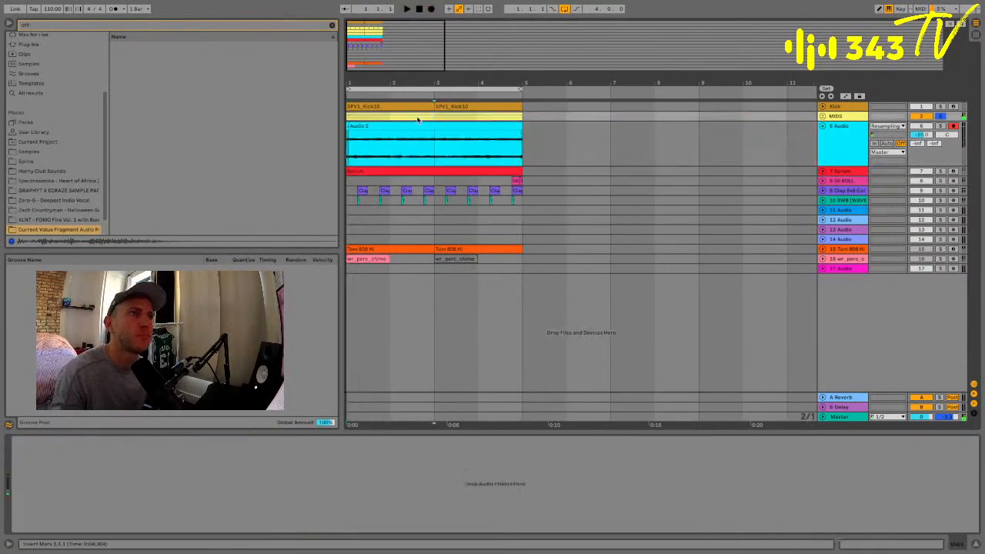
left_click(391, 127)
left_click(352, 131)
left_click(353, 127)
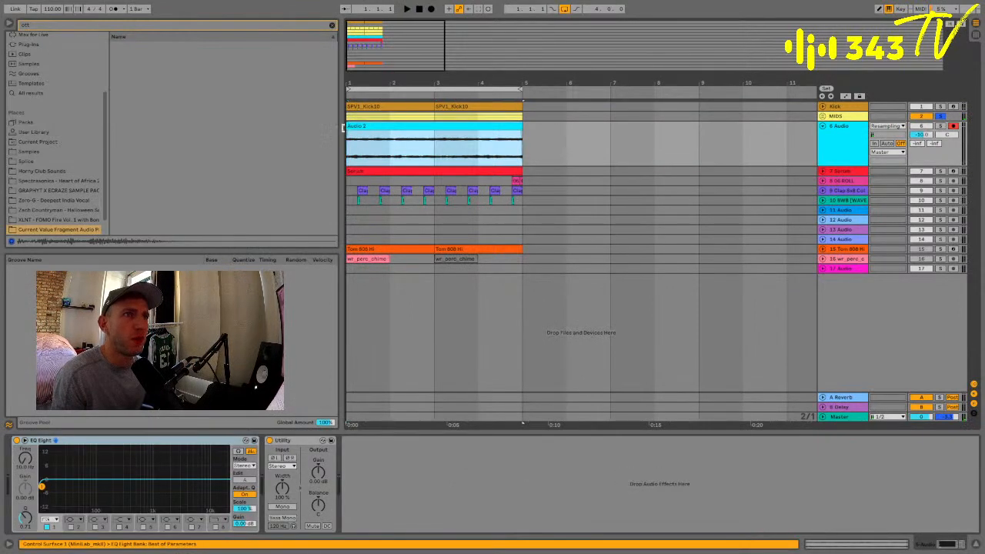
left_click(938, 117)
left_click(922, 116)
left_click(841, 148)
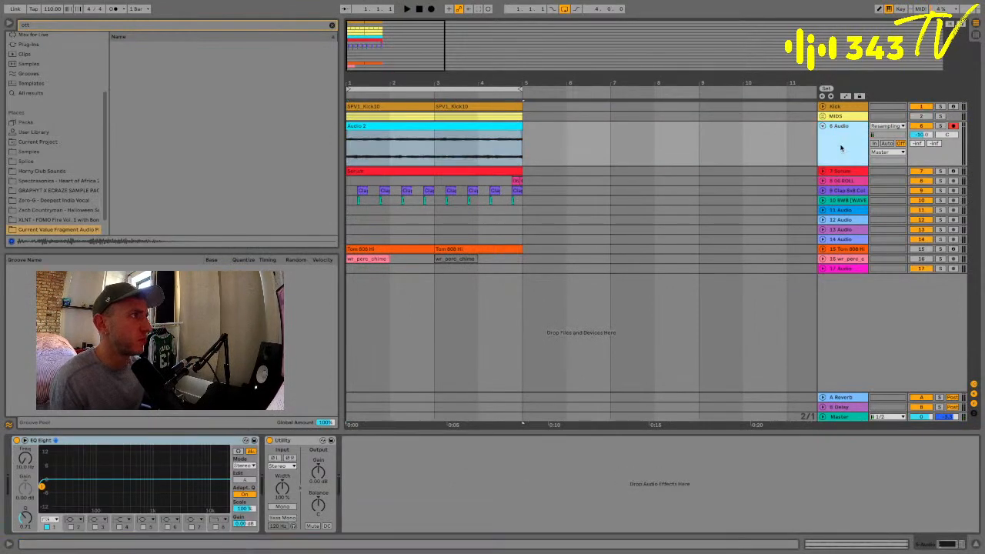
key("Delete")
Set the resampled Audio 2 clip to Beats warp mode preserving 1/16, and raise its gain to about 12.6 dB
double_click(472, 125)
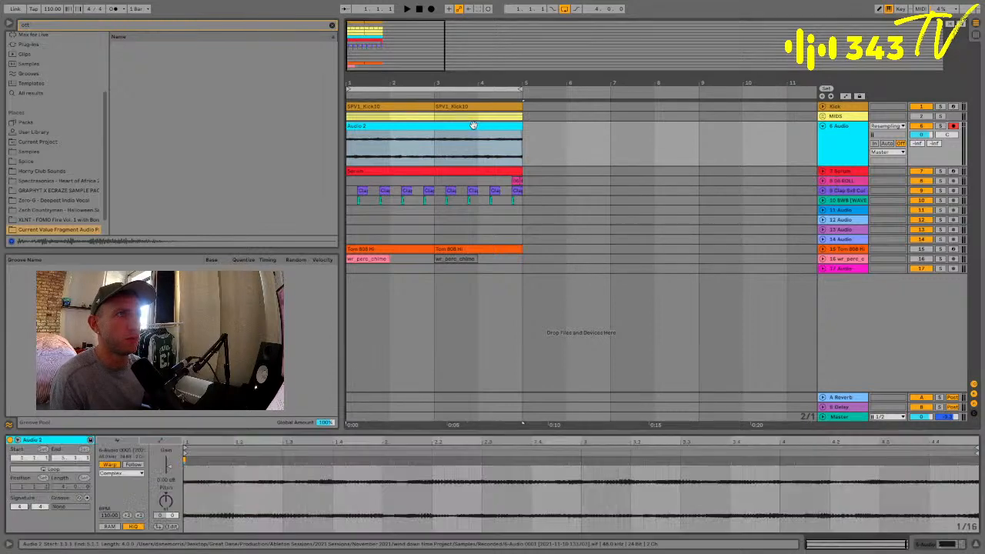
left_click(124, 474)
left_click(120, 474)
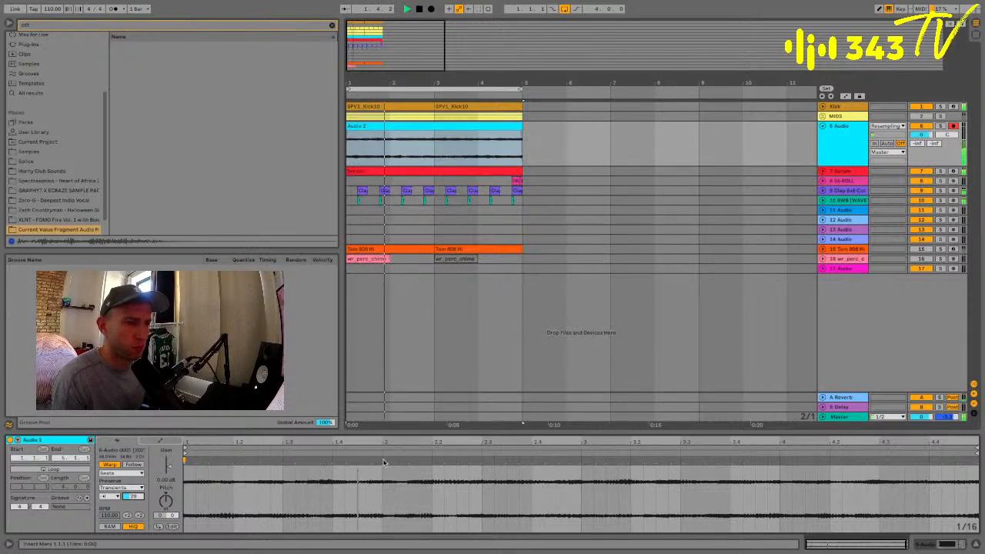
left_click(120, 488)
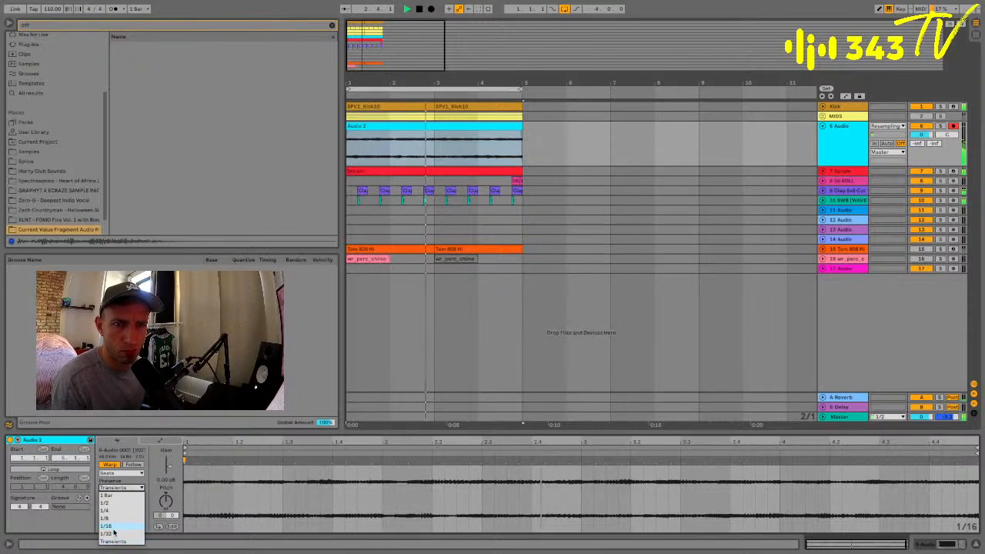
left_click(113, 526)
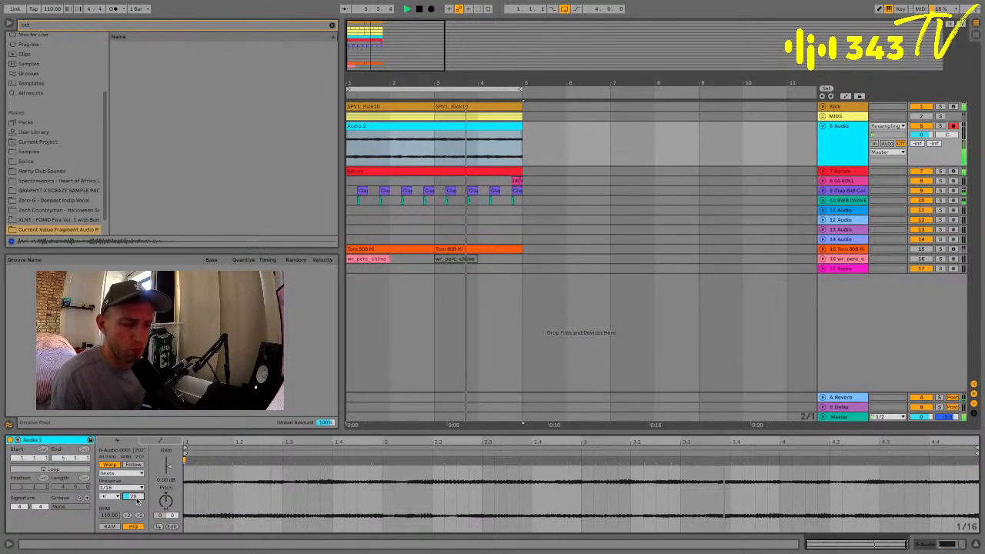
left_click_drag(168, 466, 168, 460)
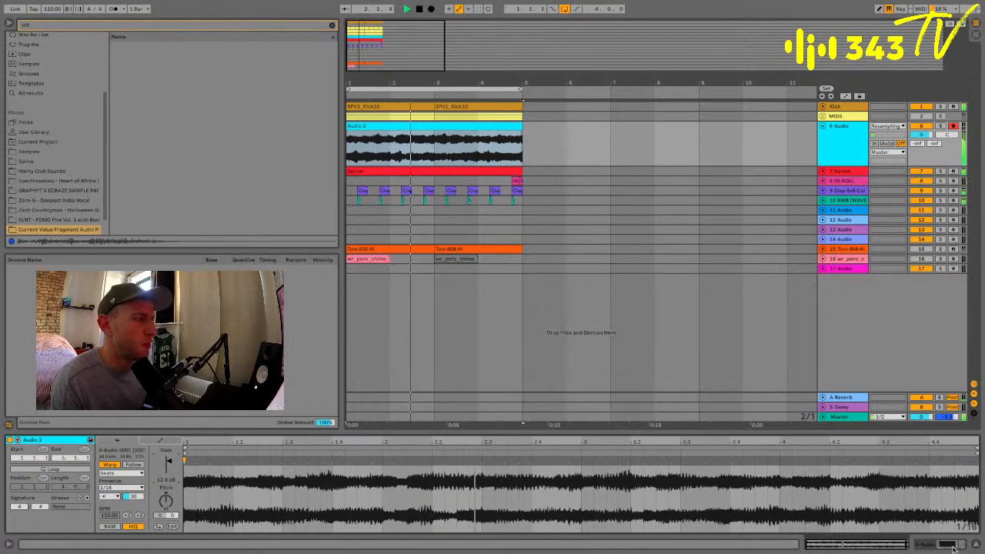
Shape the resampled track's EQ Eight with a raised low cut and a resonant high cut on band 8 at about 297 Hz
key("shift+Tab")
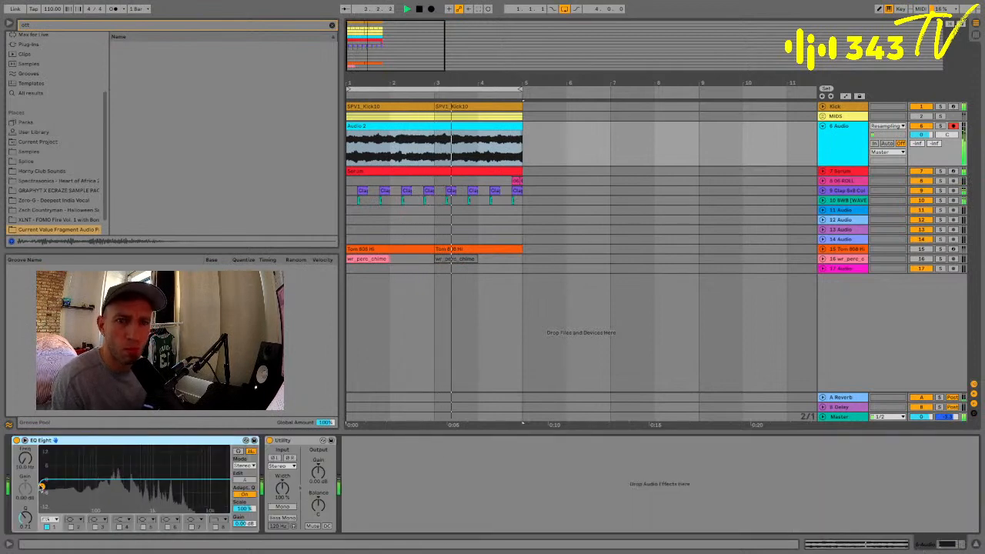
left_click_drag(41, 486, 61, 500)
left_click(216, 528)
left_click_drag(222, 486, 123, 471)
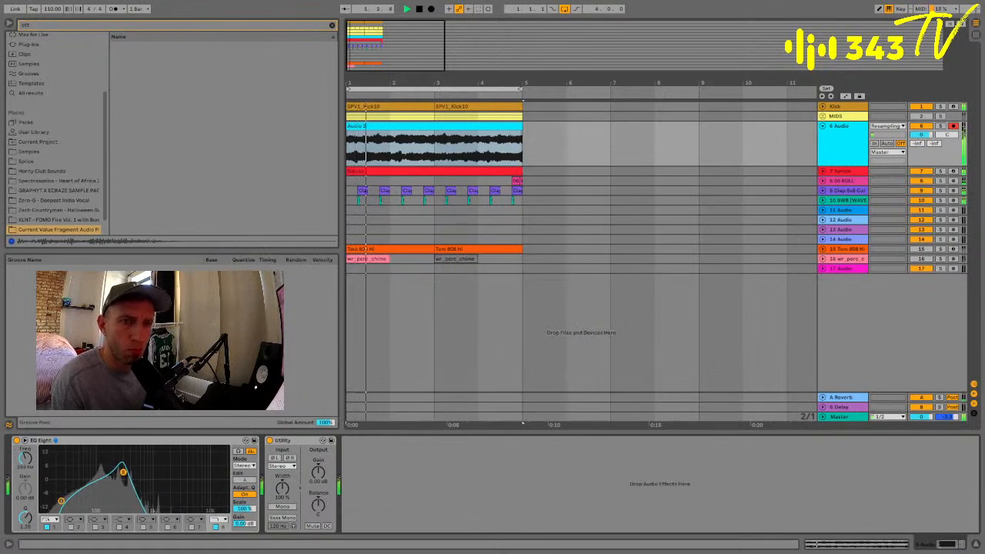
Find the Reverb audio effect, insert it before EQ Eight on the resampled track, and set its decay time to about 7.15 s
left_click(91, 25)
type("reverb")
left_click(30, 73)
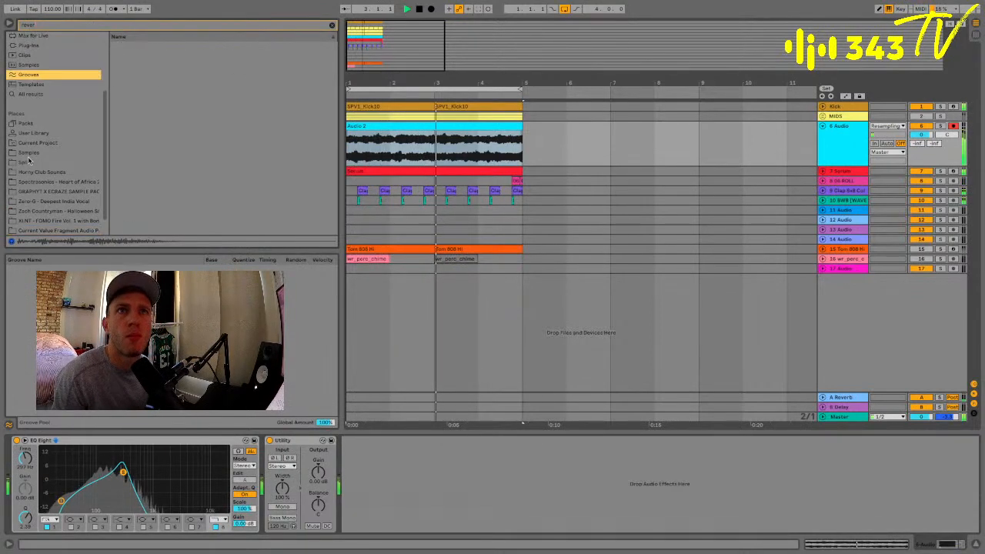
scroll(30, 94, "up", 3)
left_click(31, 104)
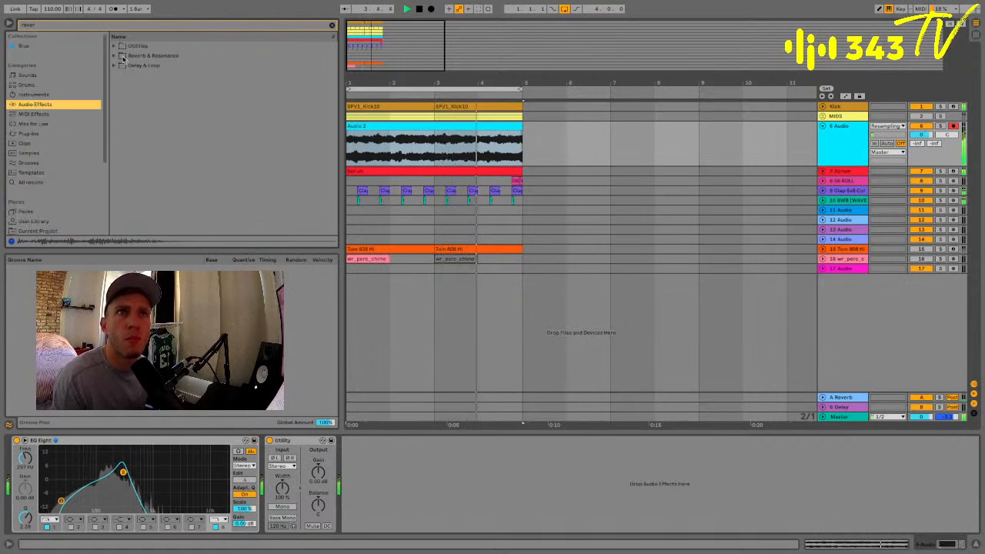
left_click(146, 56)
left_click_drag(142, 84, 14, 447)
left_click_drag(151, 519, 151, 492)
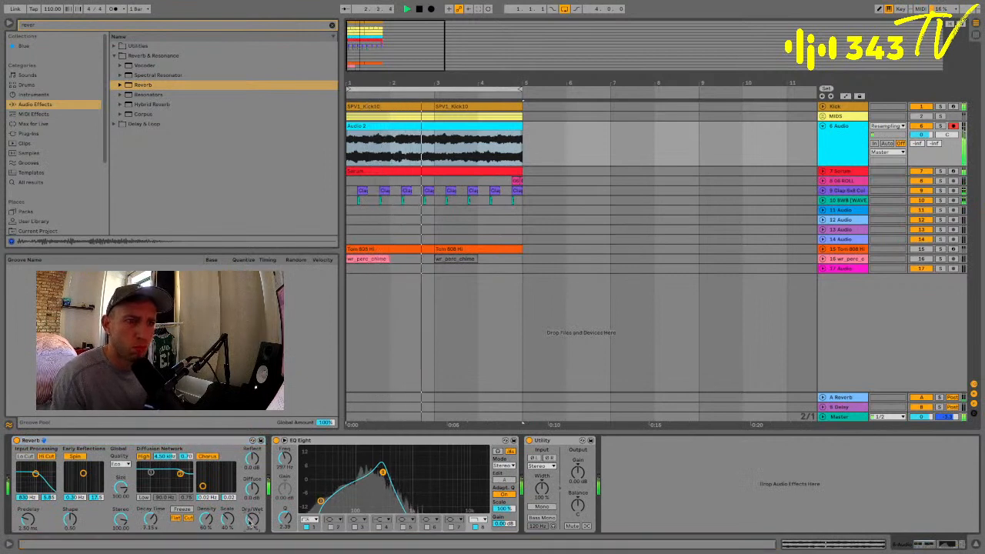
Filter the reverb input with only Lo Cut near 5.17 kHz, then shift EQ Eight's high cut to about 653 Hz and its low cut upward
left_click(25, 456)
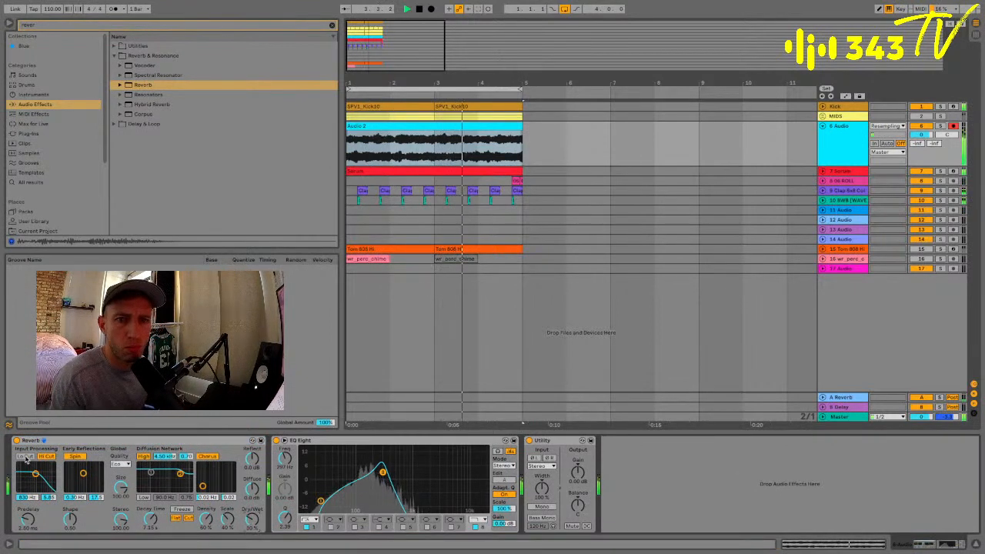
left_click_drag(35, 474, 47, 473)
left_click(48, 456)
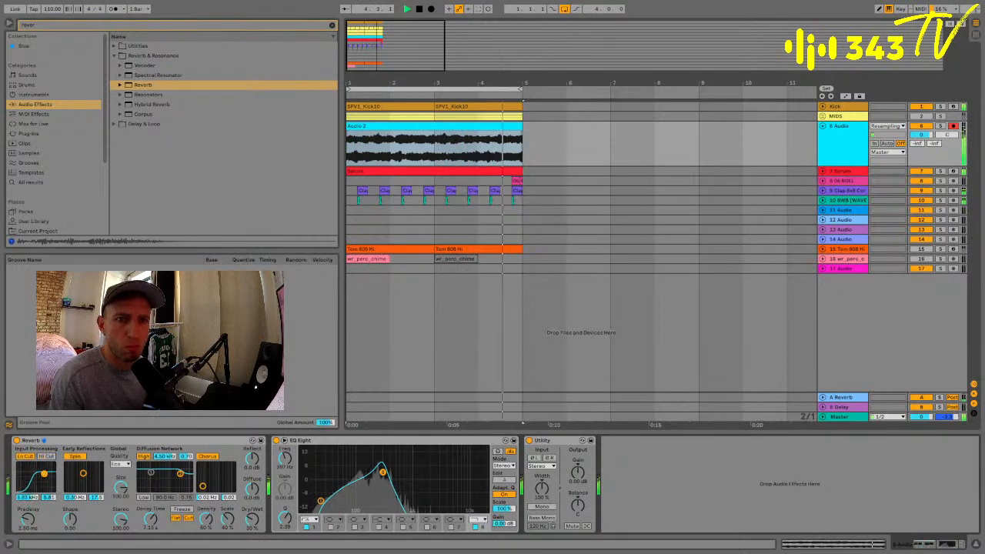
left_click_drag(382, 471, 401, 475)
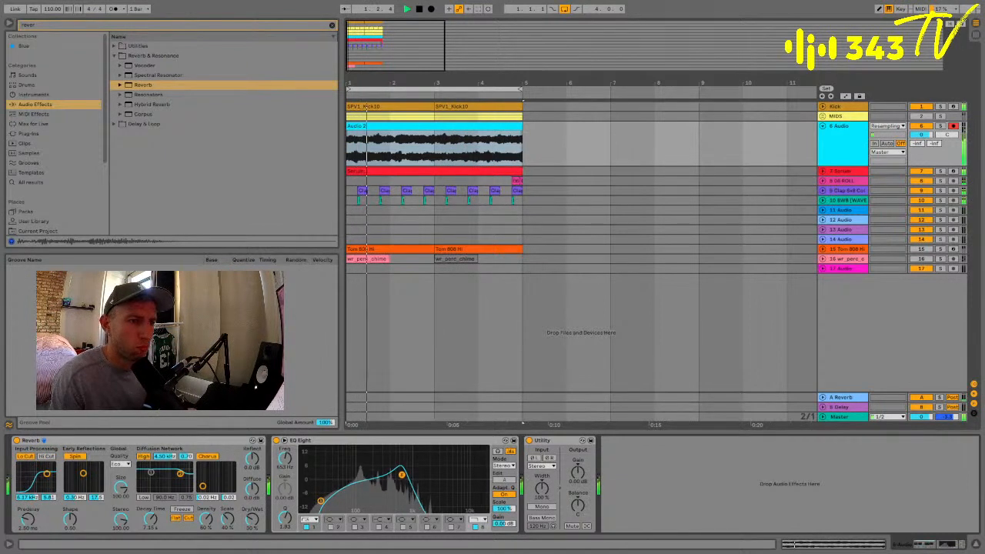
left_click_drag(320, 501, 353, 490)
Insert a new audio track and a new MIDI track below the resampled track
left_click(918, 144)
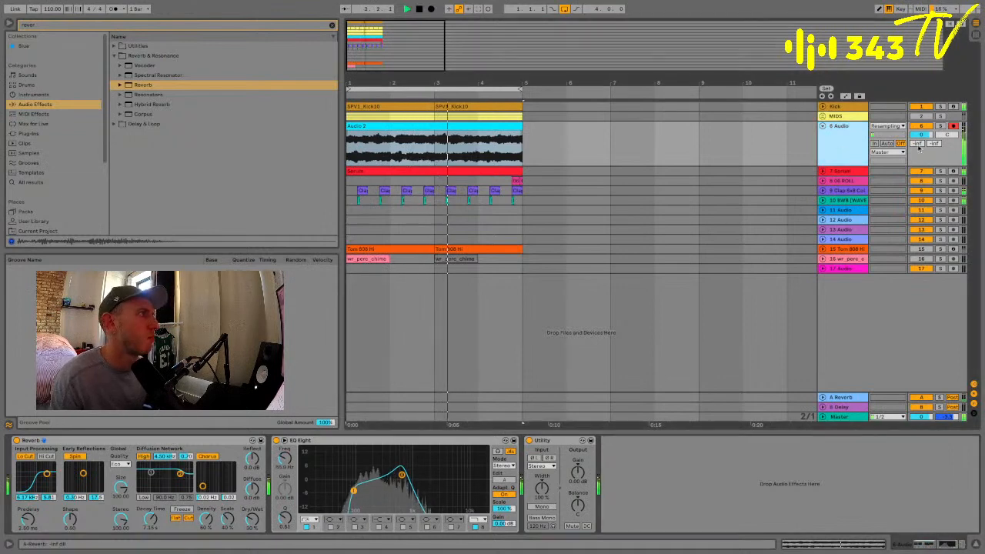
key("ctrl+t")
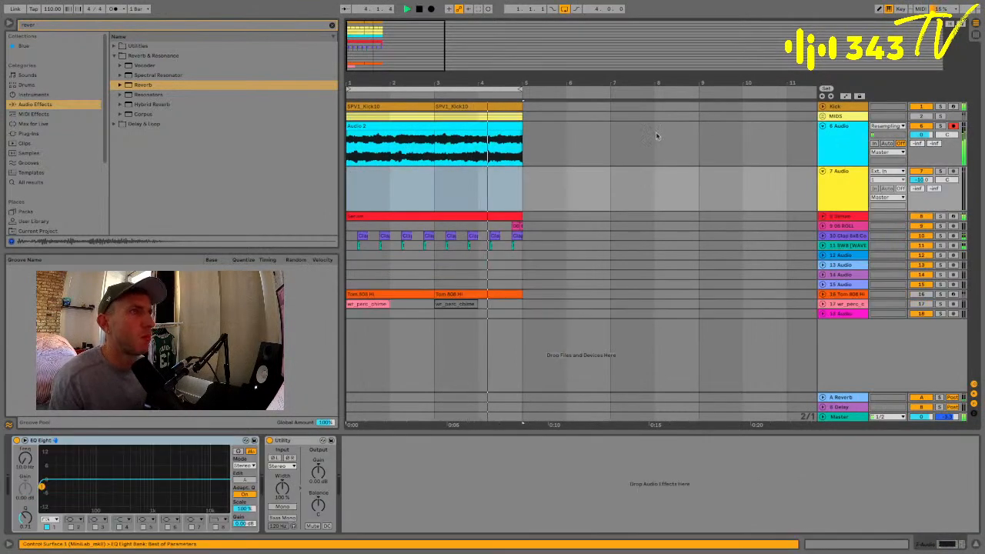
left_click(842, 204)
key("ctrl+shift+t")
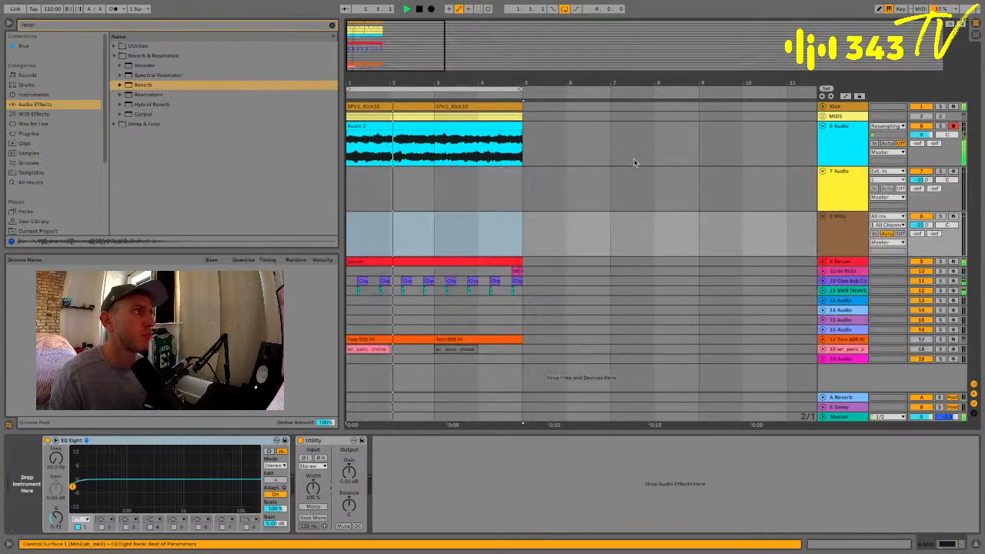
Search the plug-ins for serum and load the Audio Units version of Serum onto the new MIDI track
left_click(174, 26)
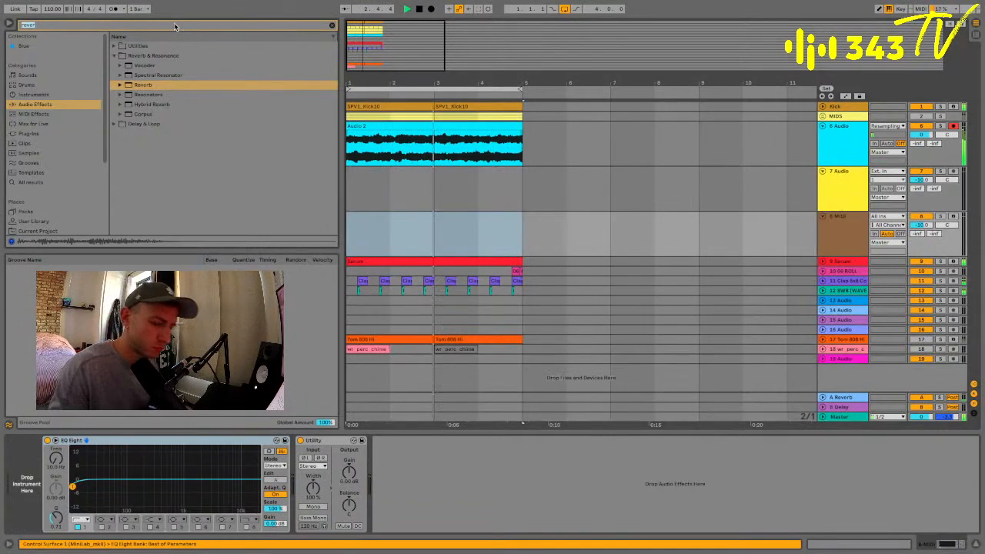
type("serum")
left_click(35, 133)
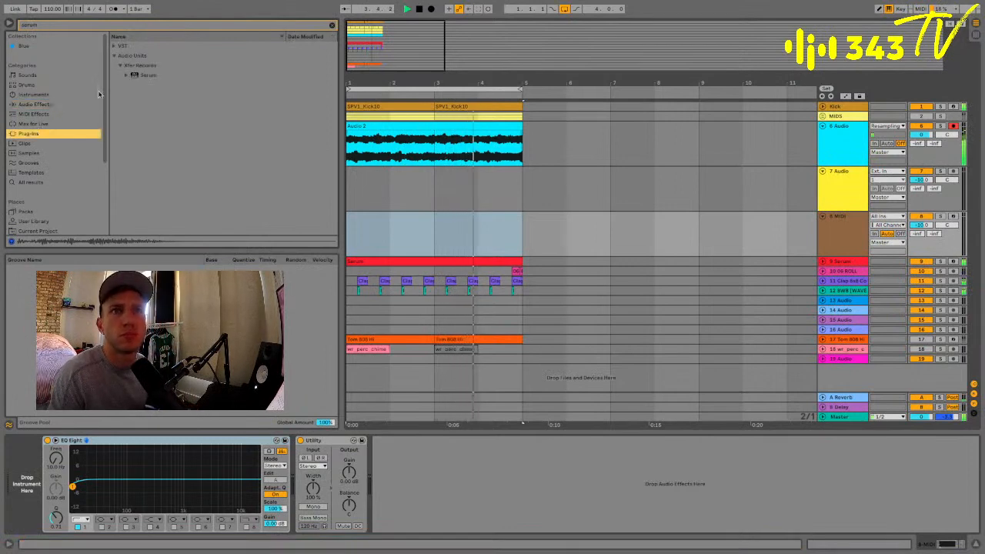
left_click_drag(152, 76, 522, 239)
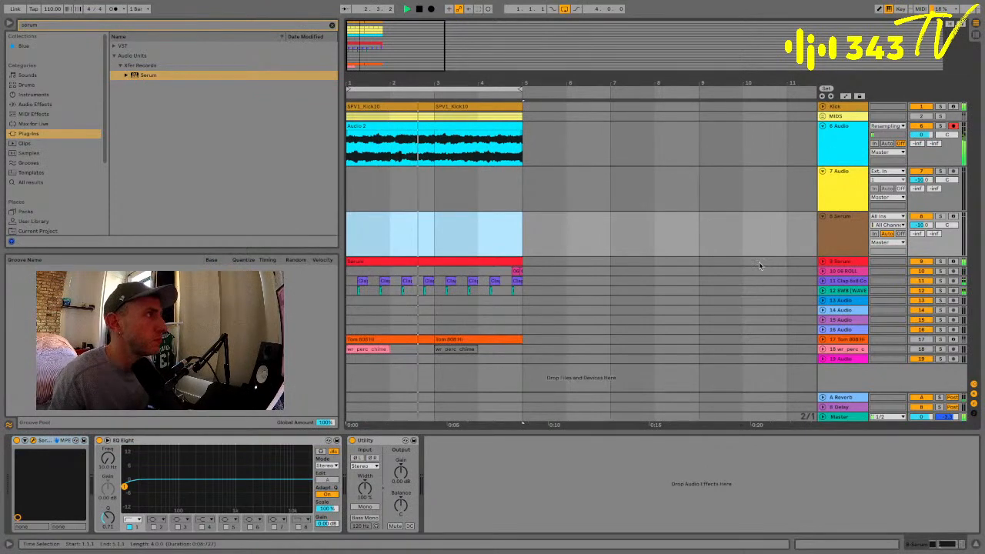
Arm the new Serum track and record a one-bar MIDI part at the start of the loop
left_click(952, 216)
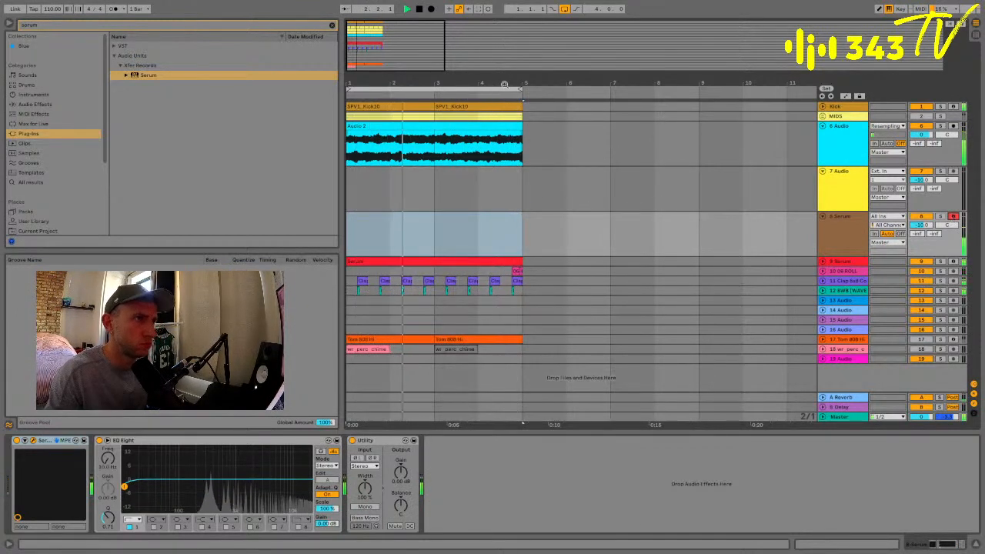
left_click(419, 10)
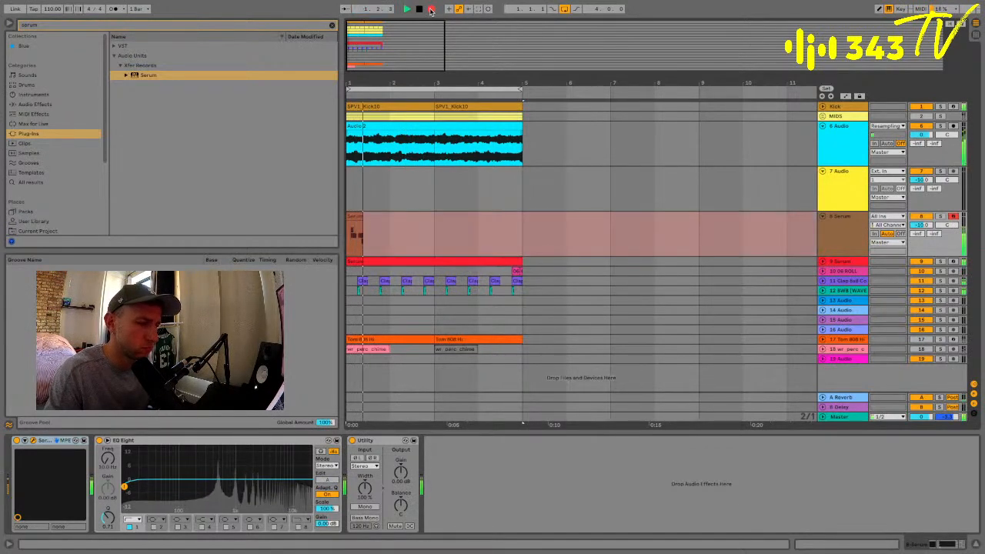
left_click(430, 10)
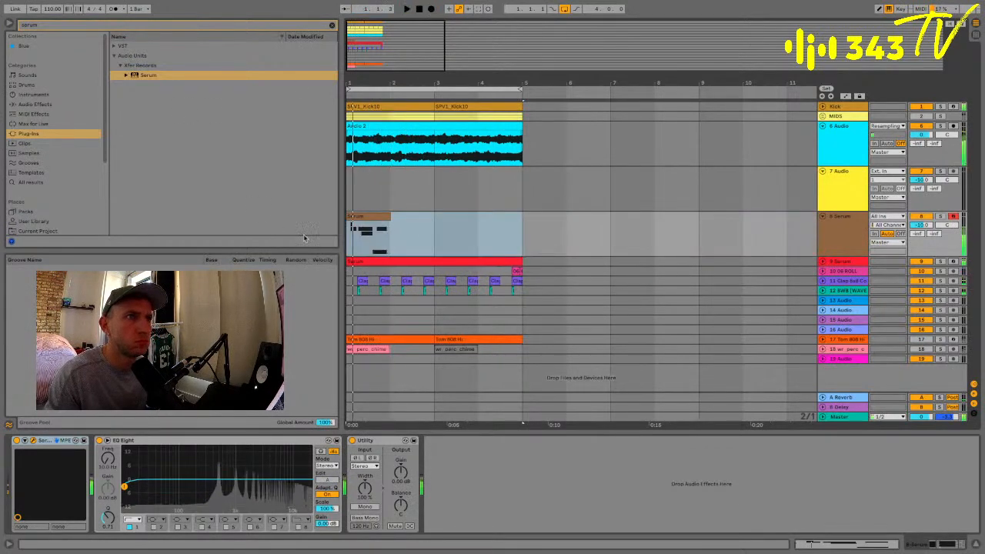
Open the recorded Serum clip in an enlarged note editor and delete the two overlapping notes just before beat 1.2
double_click(369, 217)
left_click_drag(391, 437, 381, 178)
left_click_drag(358, 224, 326, 180)
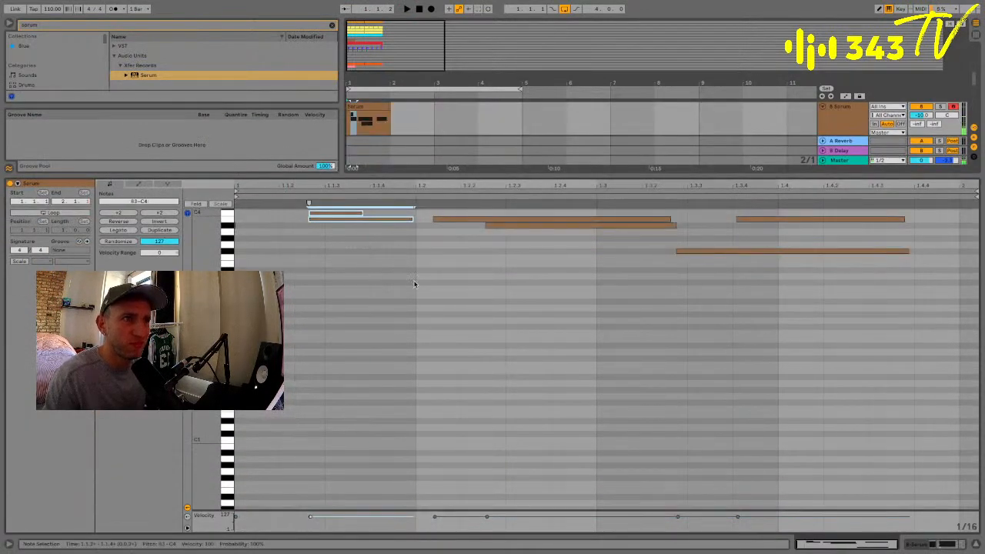
key("Delete")
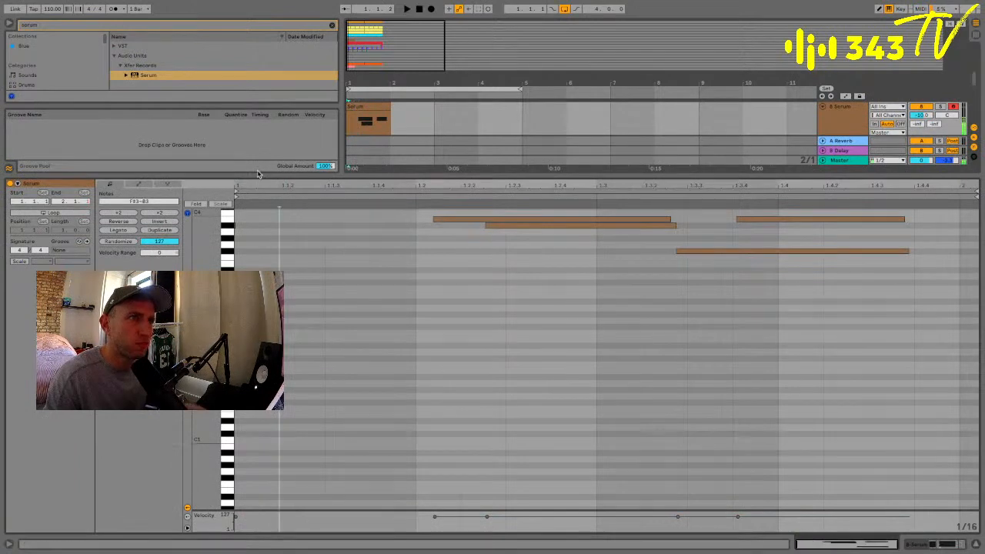
Quantize the remaining notes in the Serum clip to 1/4
key("ctrl+shift+u")
left_click(508, 255)
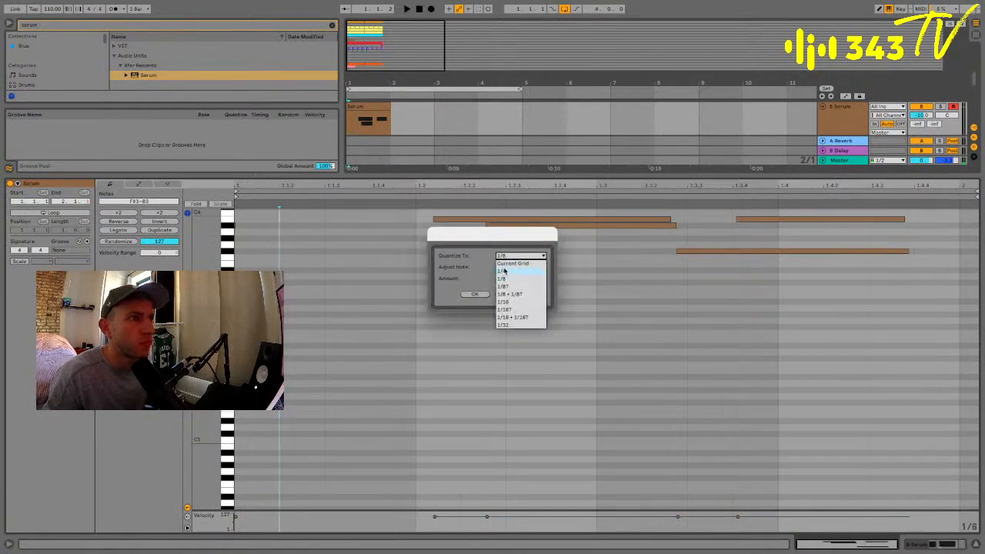
left_click(505, 276)
left_click(475, 294)
Move the two notes on beat 1.2 to the start of the Serum clip and preview the playback
left_click_drag(443, 233, 455, 208)
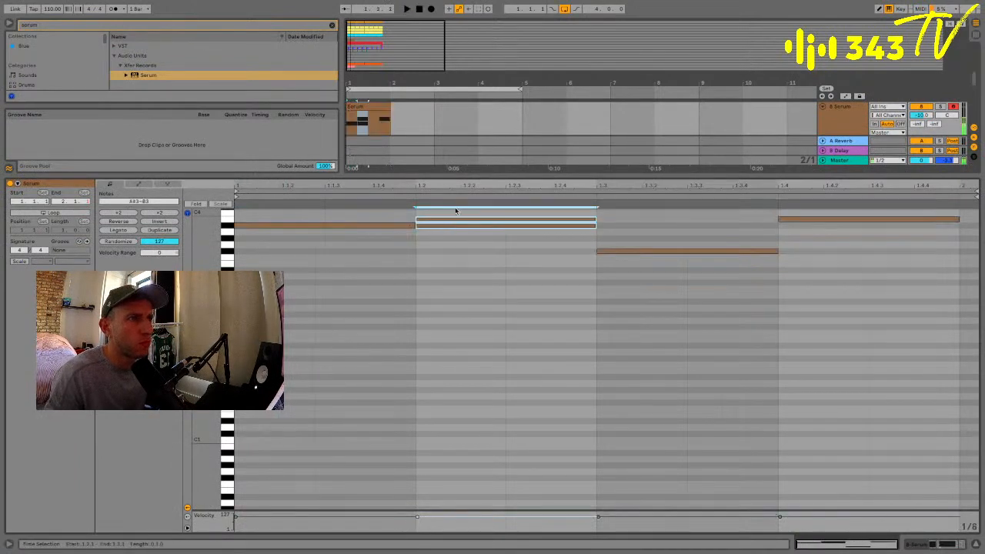
key("Left")
key("Left")
key("Left")
key("Right")
key("space")
key("space")
Shift the later notes earlier to stack a three-note chord on the first beat, and delete the leftover last note
left_click_drag(603, 299, 882, 203)
key("Left")
key("Down")
key("Up")
key("Left")
key("Left")
key("Left")
key("Left")
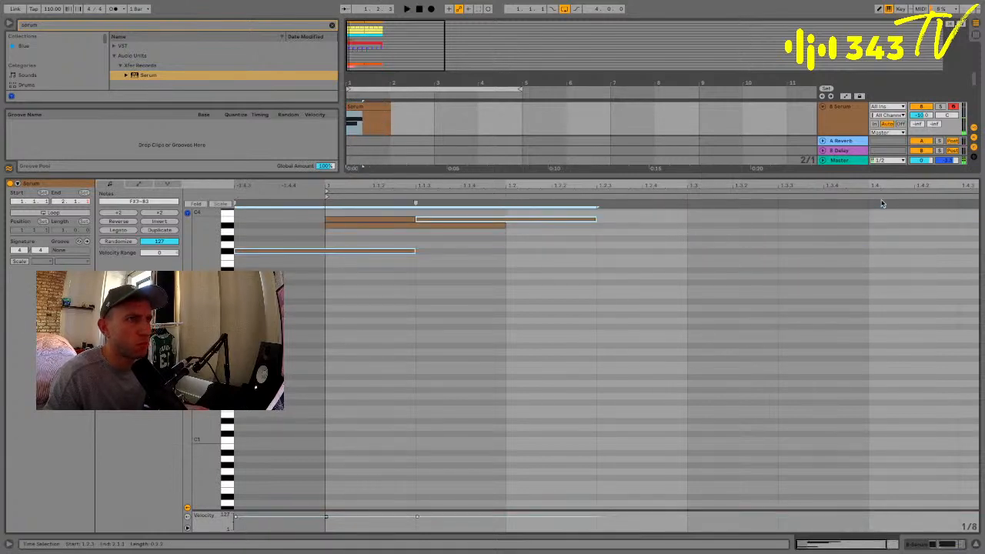
key("Right")
left_click_drag(696, 278, 626, 196)
key("Delete")
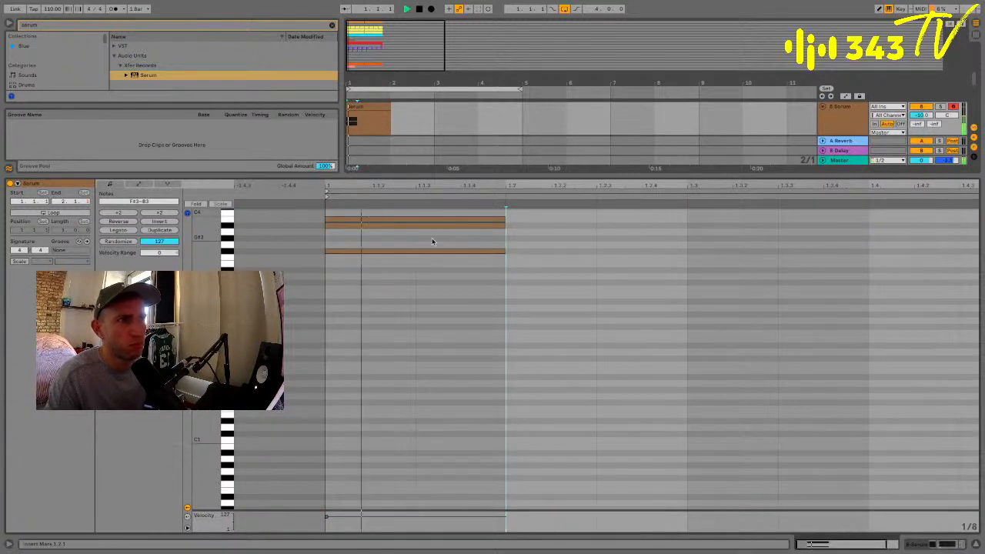
Thicken the first-beat chord with the lower notes D#3, B2 and A#2
left_click_drag(418, 251, 419, 298)
key("space")
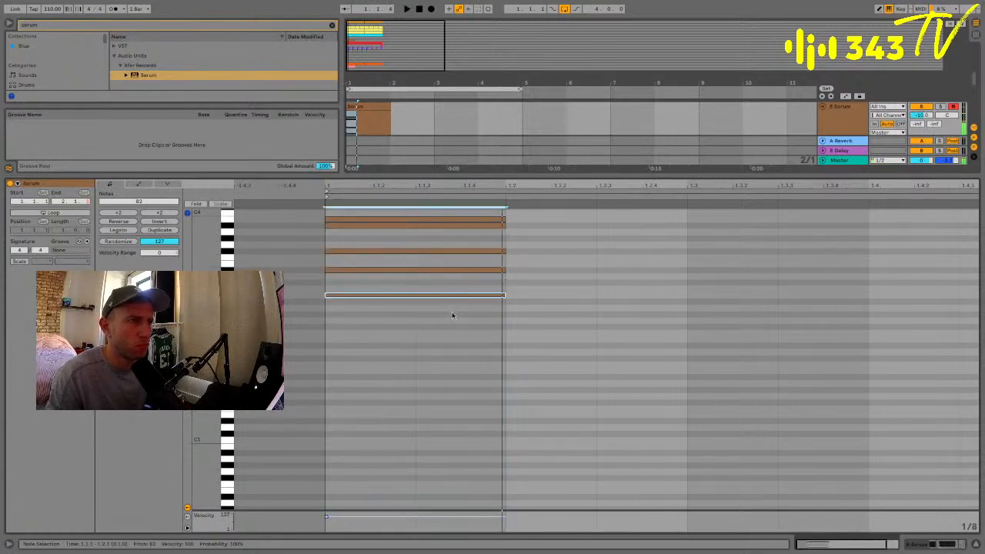
left_click(438, 302)
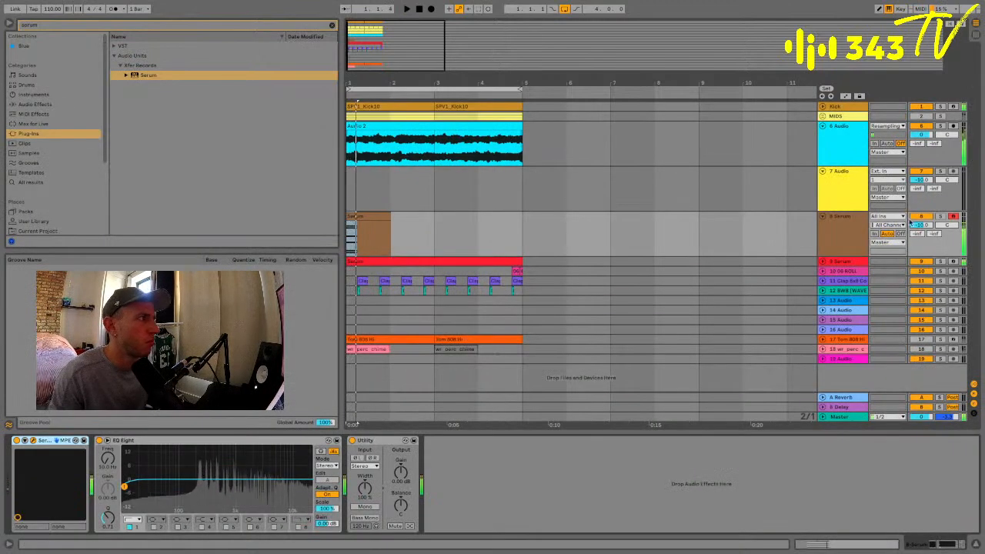
Adjust the new Serum track's volume to about -12 dB
left_click_drag(921, 233, 921, 222)
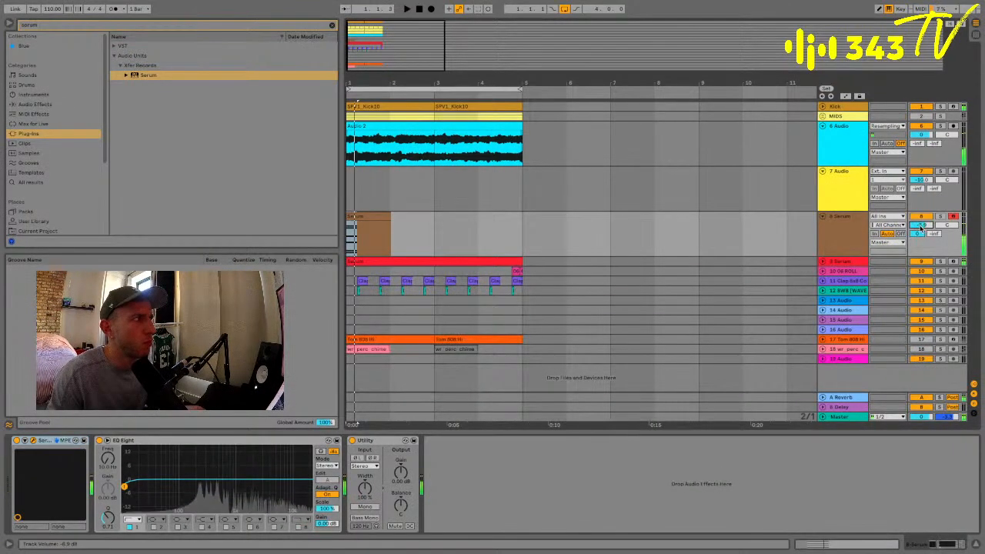
left_click(854, 223)
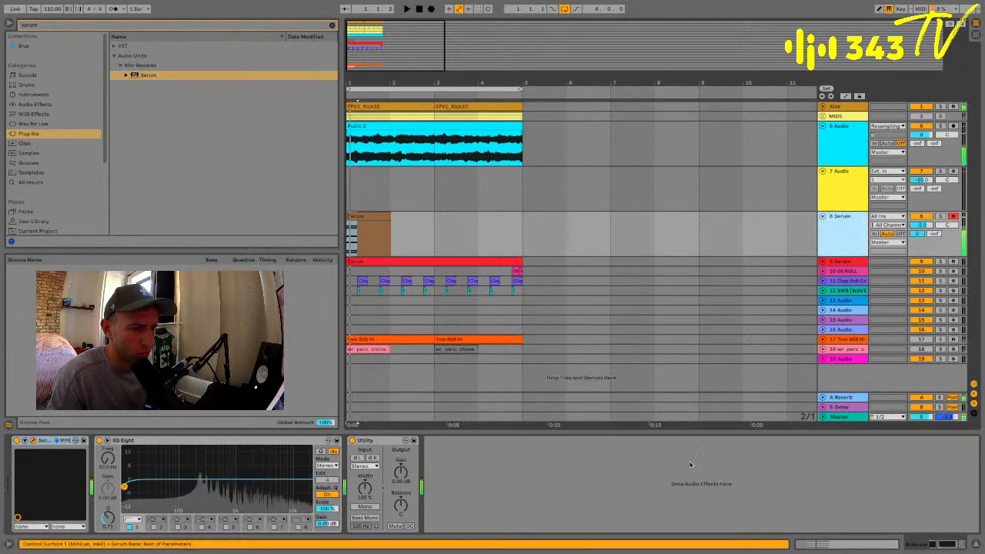
left_click_drag(923, 229, 923, 234)
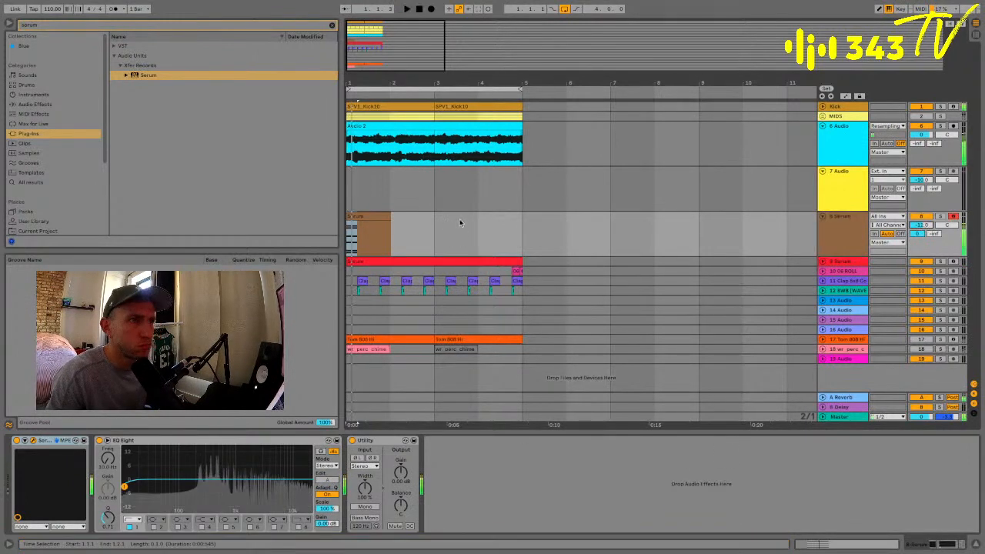
Shorten all chord notes in the Serum clip to an eighth note and duplicate the chord directly after itself
double_click(356, 216)
left_click(328, 206)
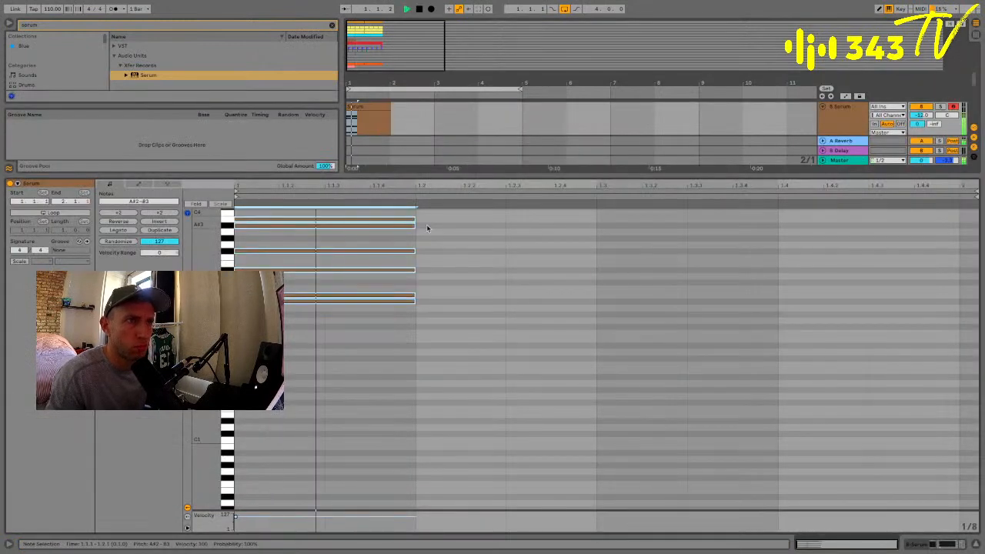
left_click_drag(414, 222, 314, 222)
key("ctrl+d")
key("space")
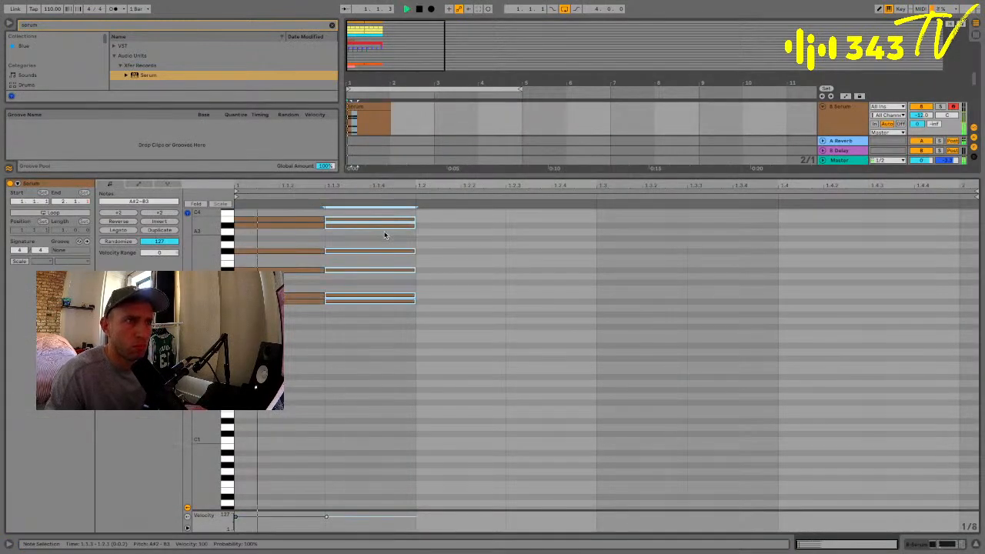
Repeat the eighth-note chord at 1.2.2 and again on beat 1.3 of the Serum clip
key("ctrl+d")
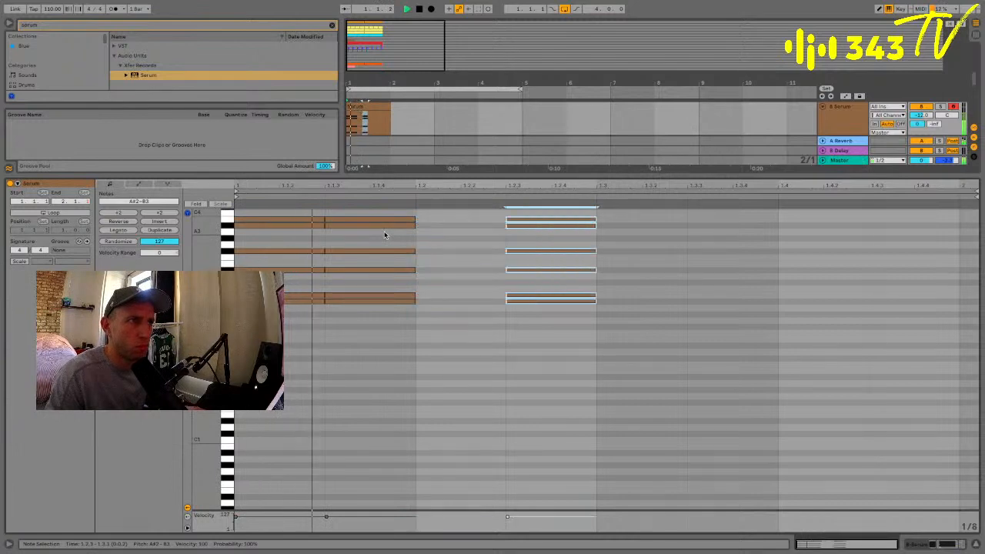
key("Left")
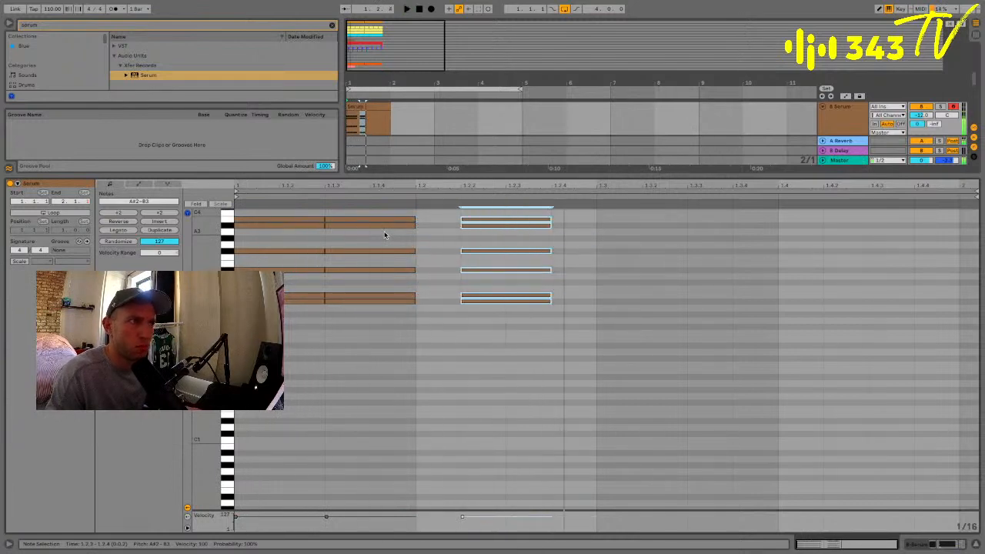
key("ctrl+d")
key("Right")
key("Left")
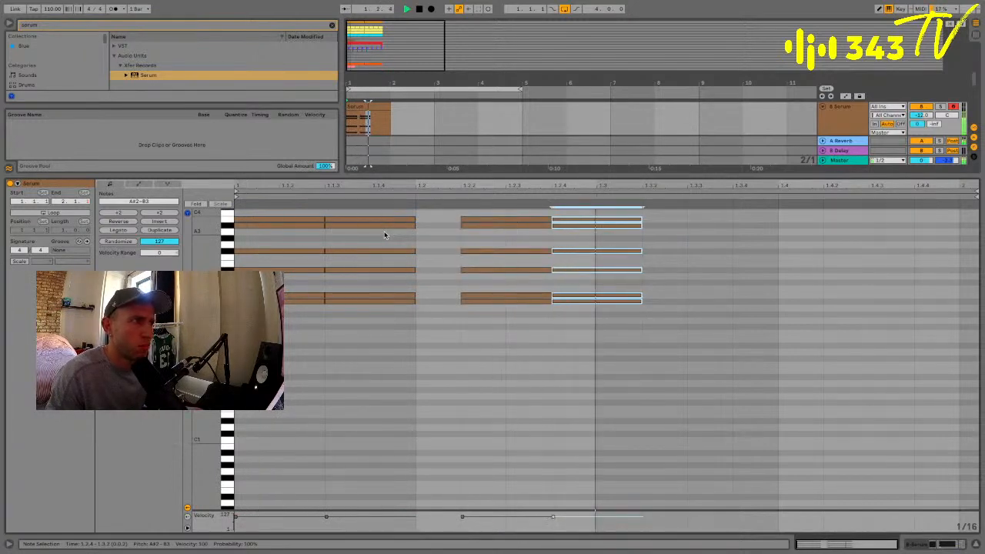
key("Right")
Lengthen all notes of the chord on beat 1.3 to a quarter note
left_click_drag(634, 331, 677, 246)
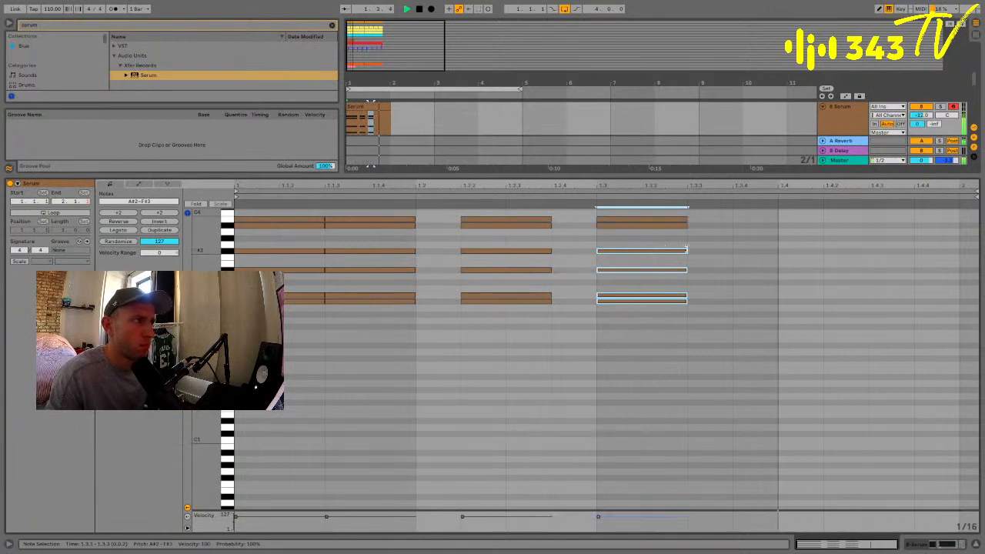
key("space")
left_click_drag(642, 364, 689, 229)
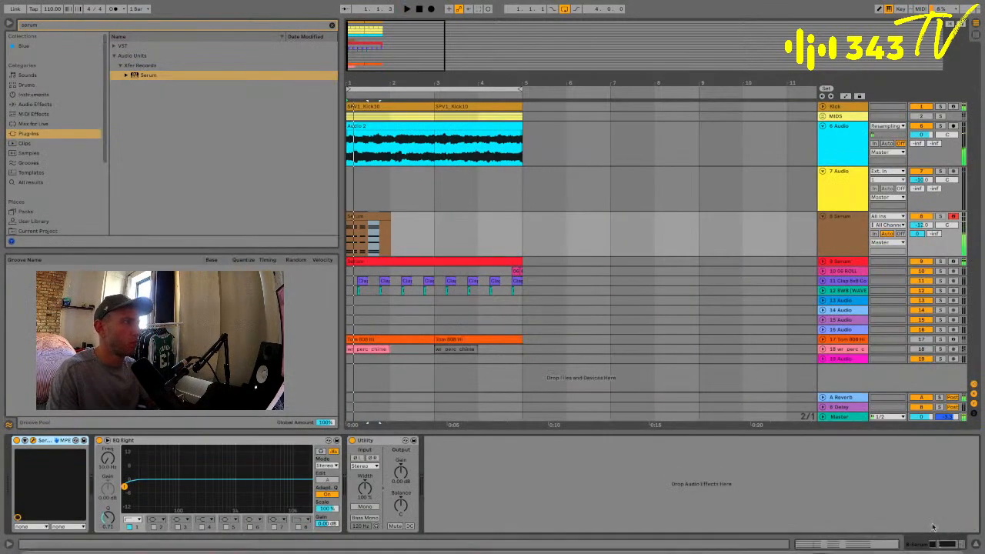
Play the loop with the new chord clip and lower the Serum chord track's volume to -14 dB
key("space")
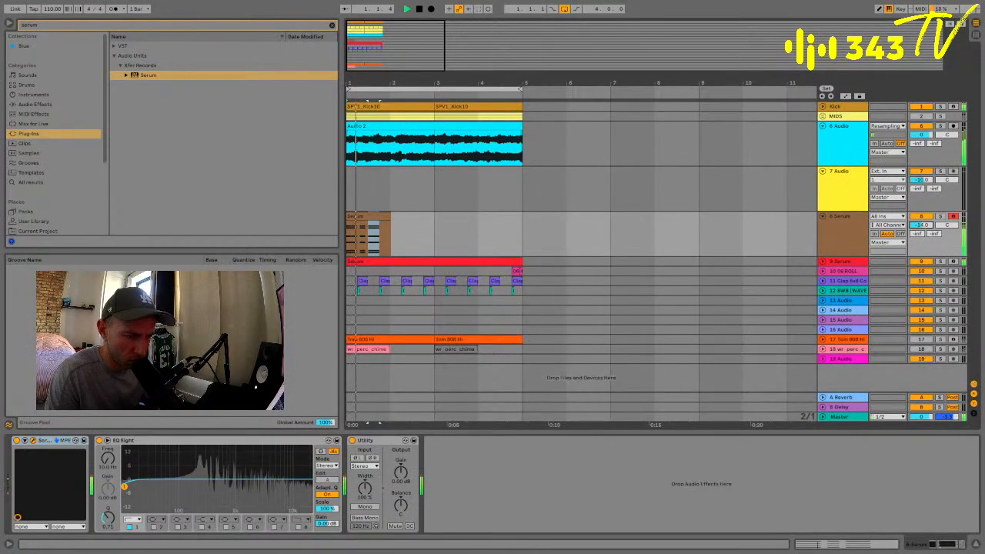
key("space")
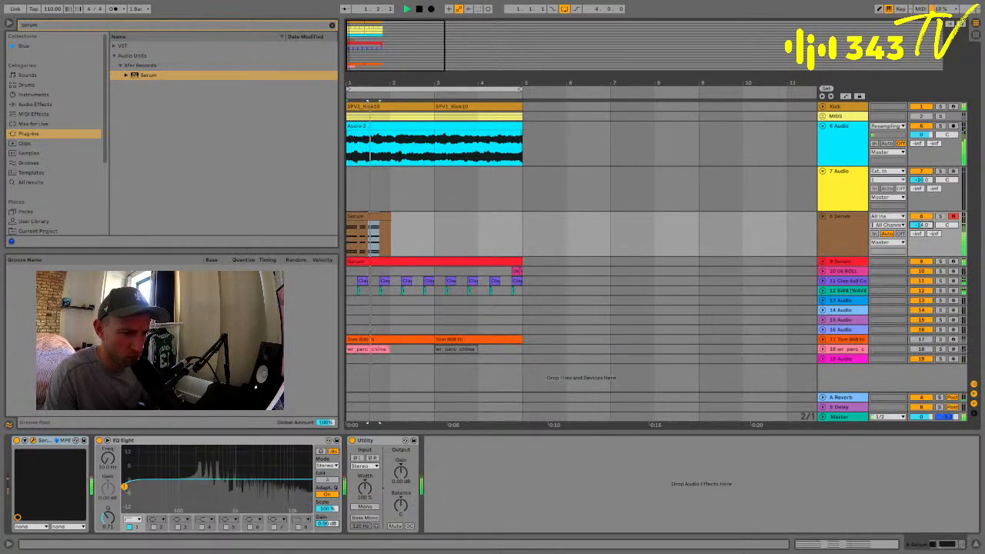
key("space")
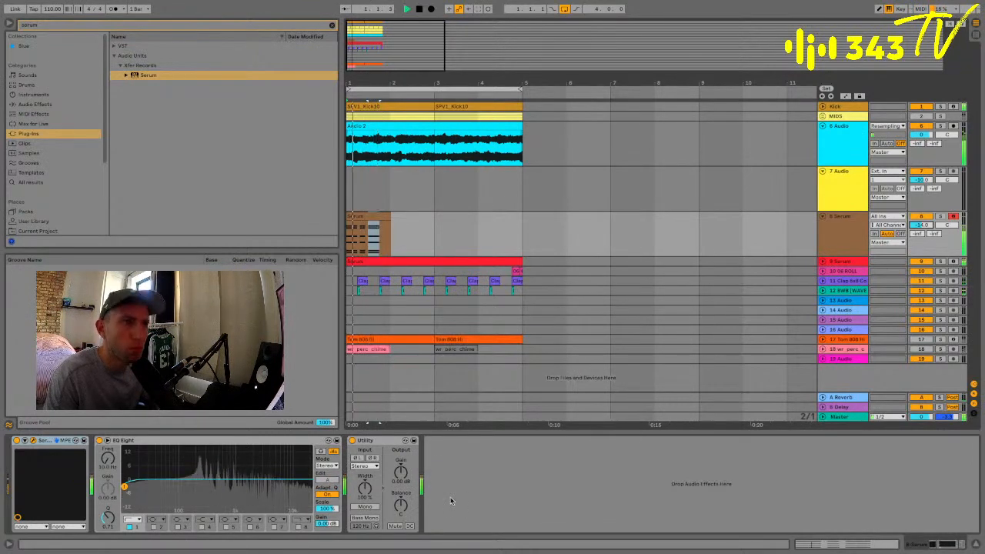
key("space")
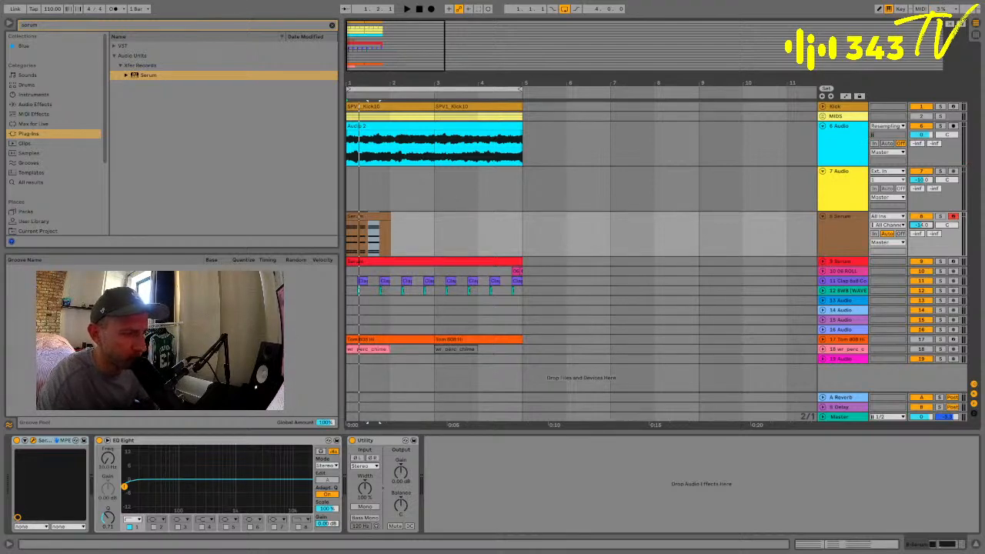
left_click(363, 217)
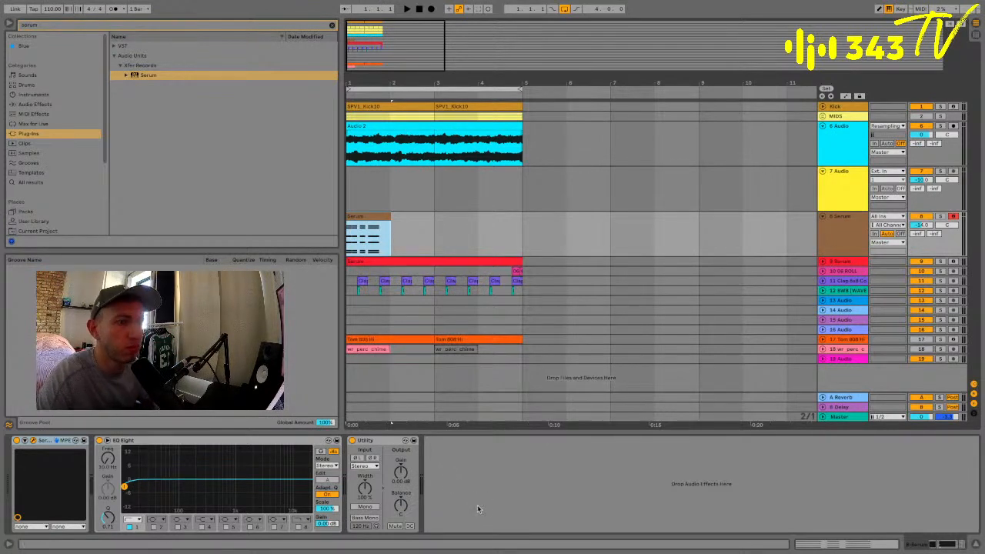
key("space")
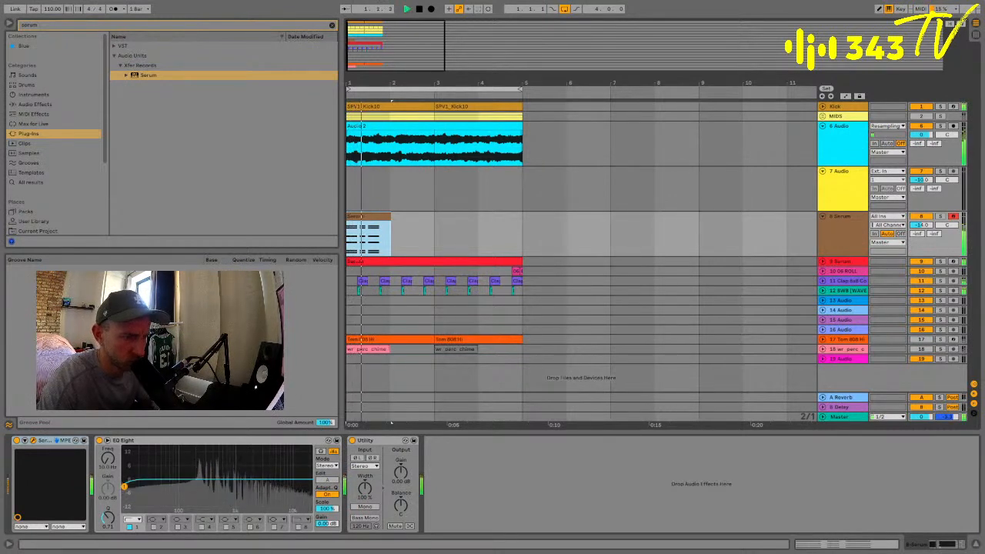
key("space")
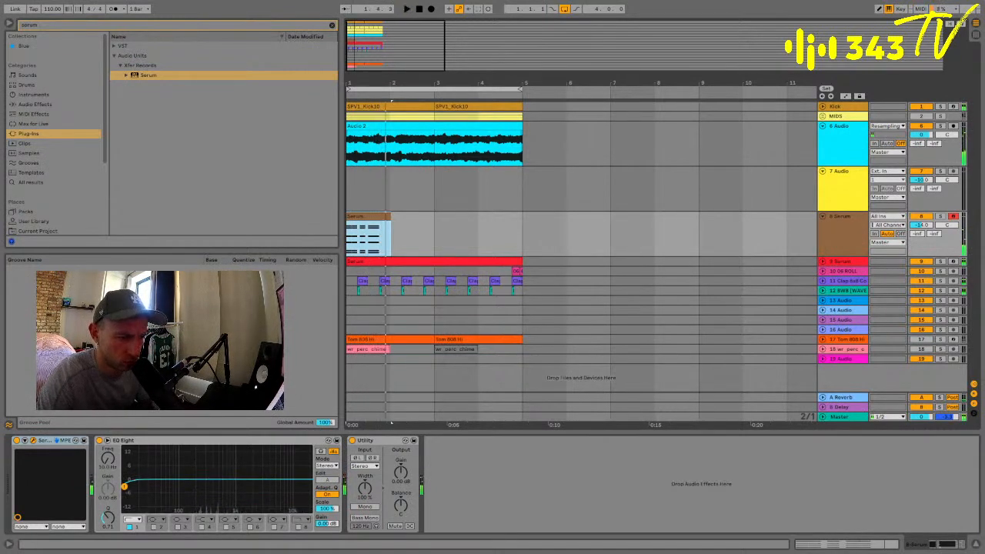
key("space")
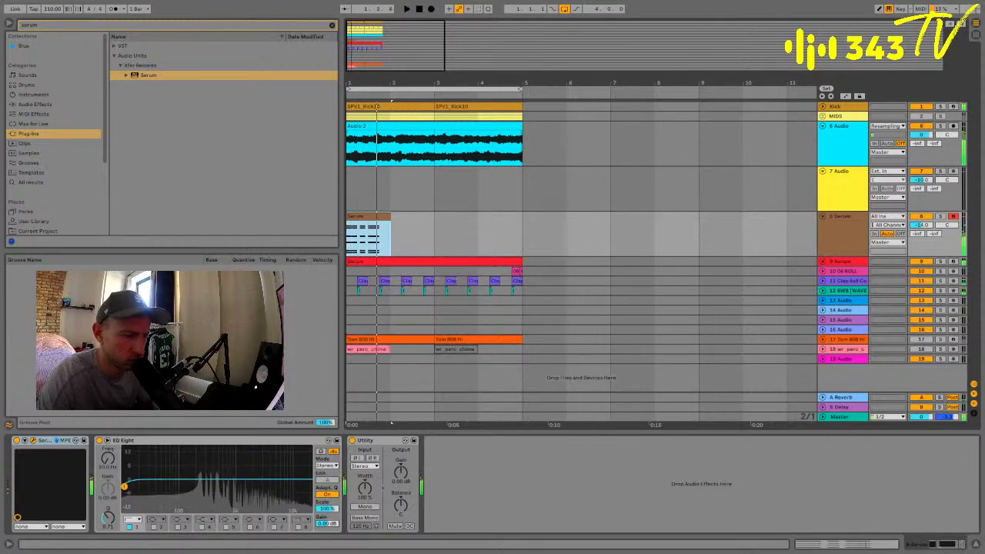
Duplicate the one-bar Serum chord clip four times and trim the second clip's start to 1.1.3
double_click(379, 217)
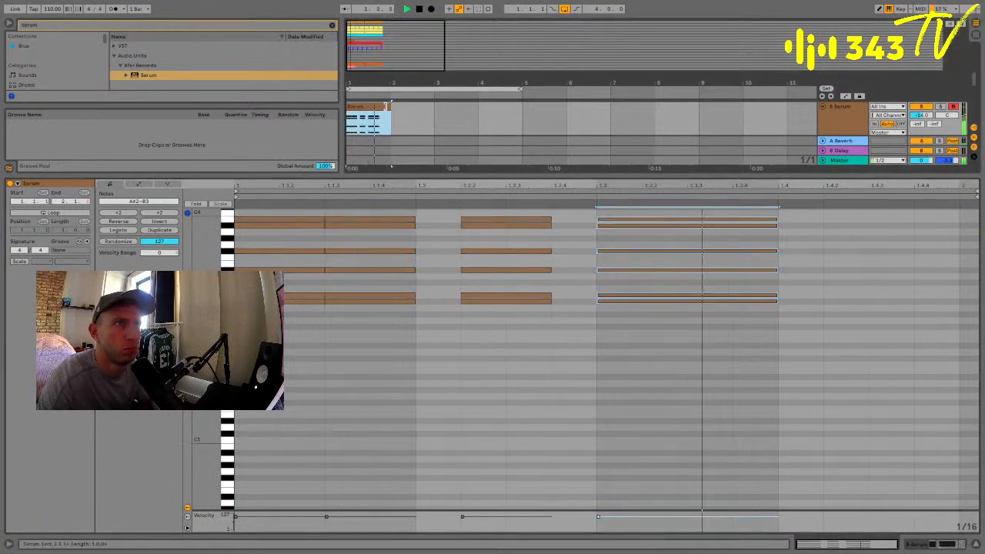
left_click_drag(391, 107, 386, 106)
key("space")
key("space")
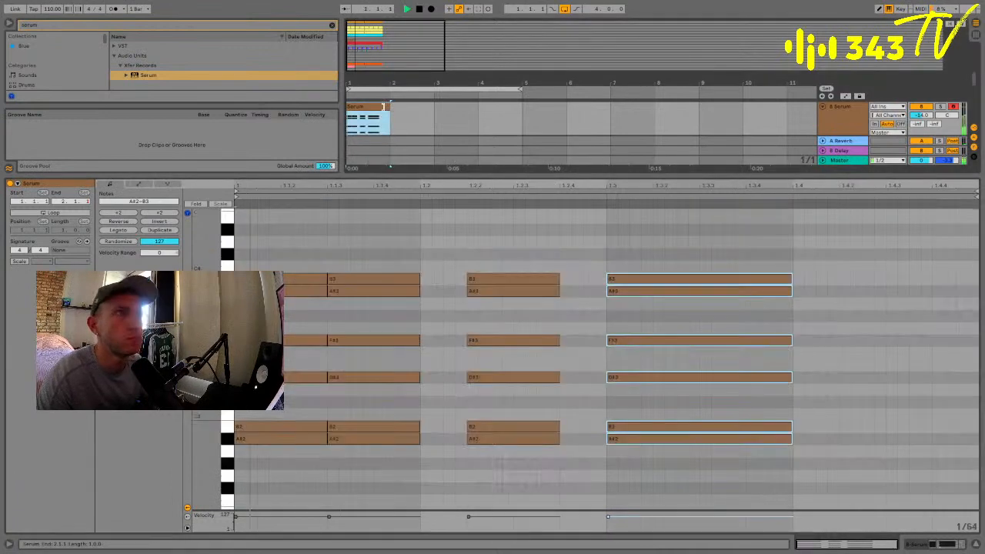
key("ctrl+d")
key("ctrl+d")
key("ctrl+d")
key("ctrl+d")
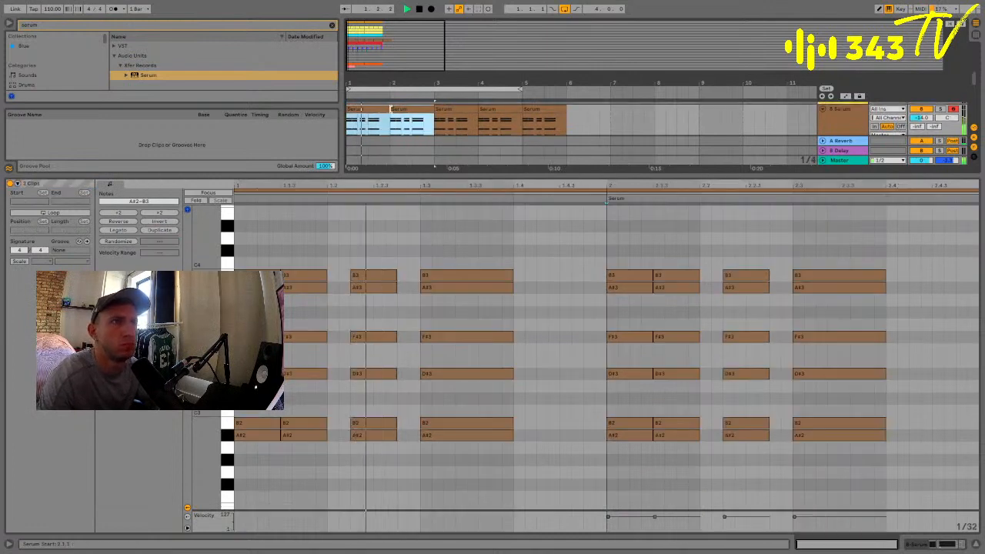
left_click(395, 112)
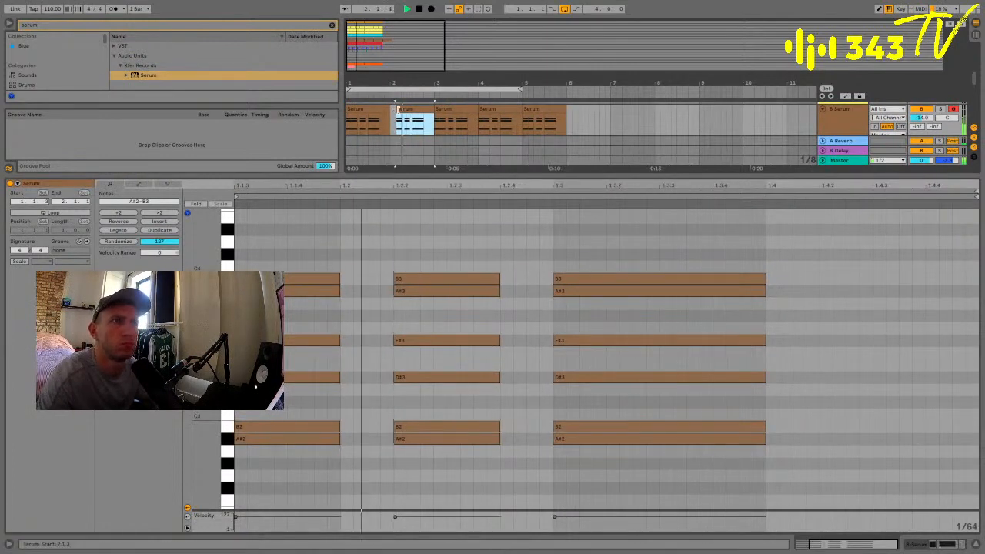
In the second Serum clip, shorten the beat 1.3 chord to about five thirty-second notes and duplicate it at 1.3.4
left_click(640, 193)
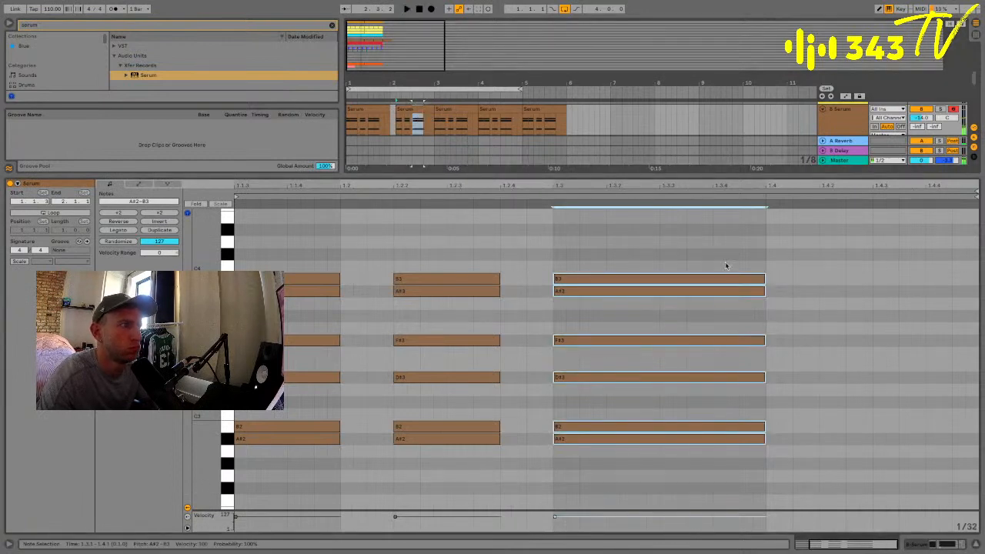
left_click_drag(769, 281, 682, 269)
left_click(568, 246)
key("space")
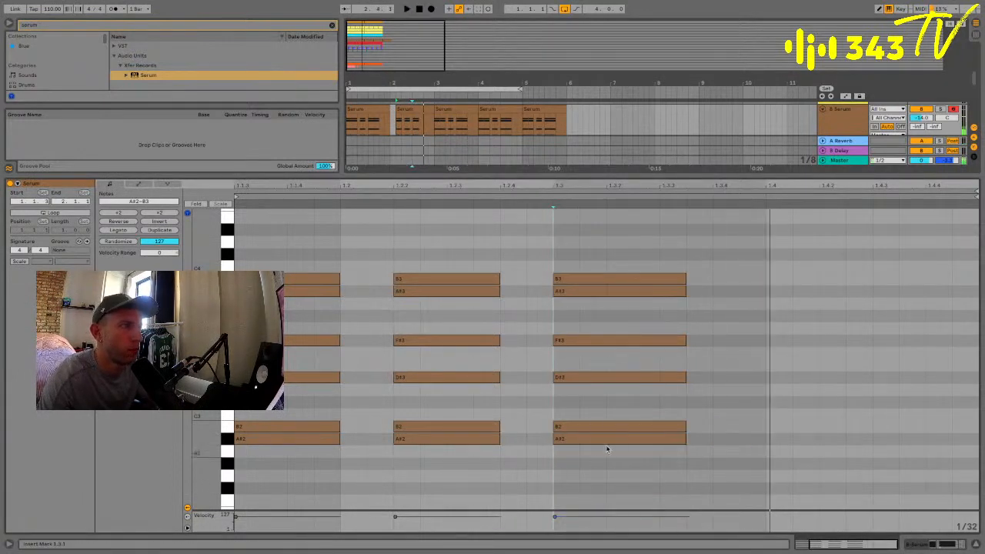
key("space")
left_click_drag(607, 451, 647, 225)
key("ctrl+d")
left_click(578, 222)
key("space")
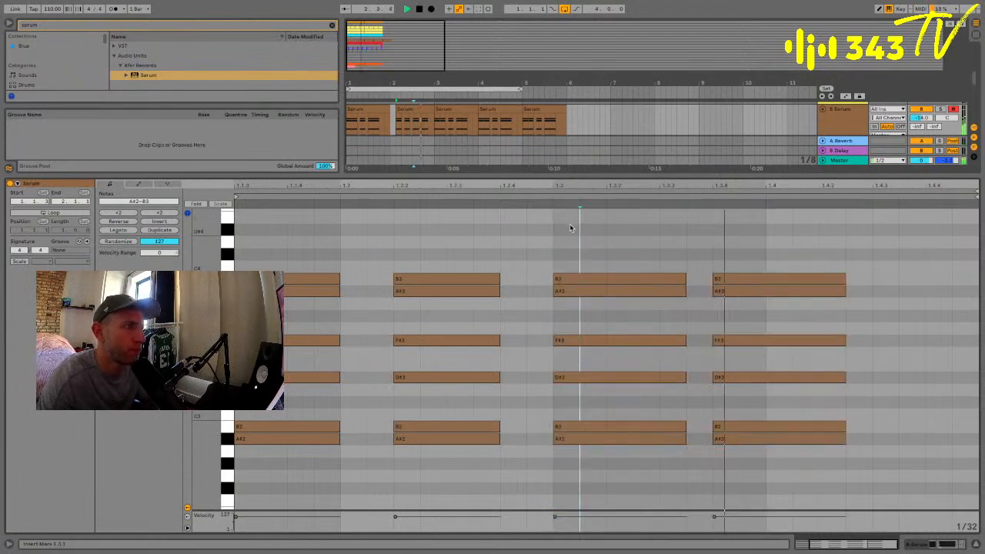
Try the duplicated chord a thirty-second note later and then earlier, and put it back at 1.3.4
left_click_drag(752, 264, 733, 476)
key("Right")
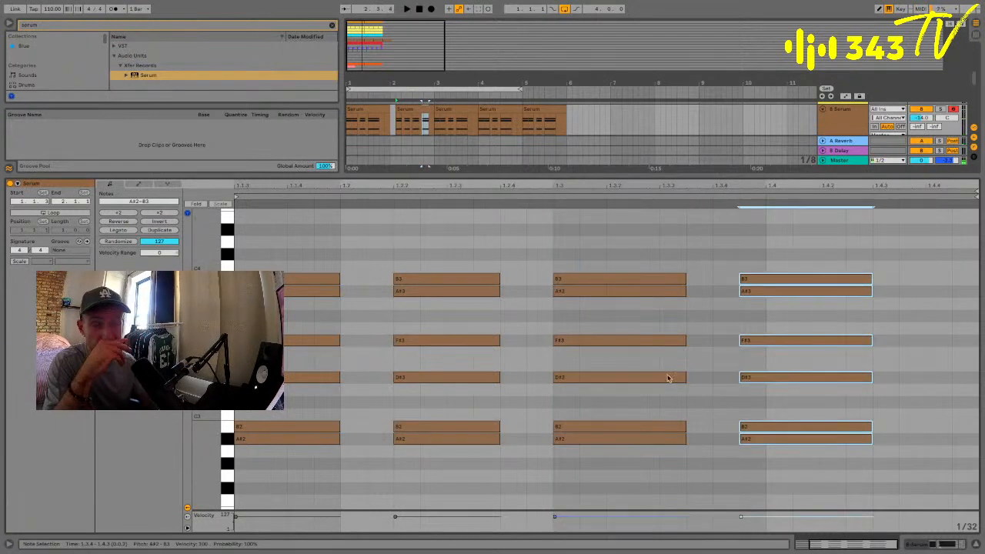
left_click(535, 227)
key("space")
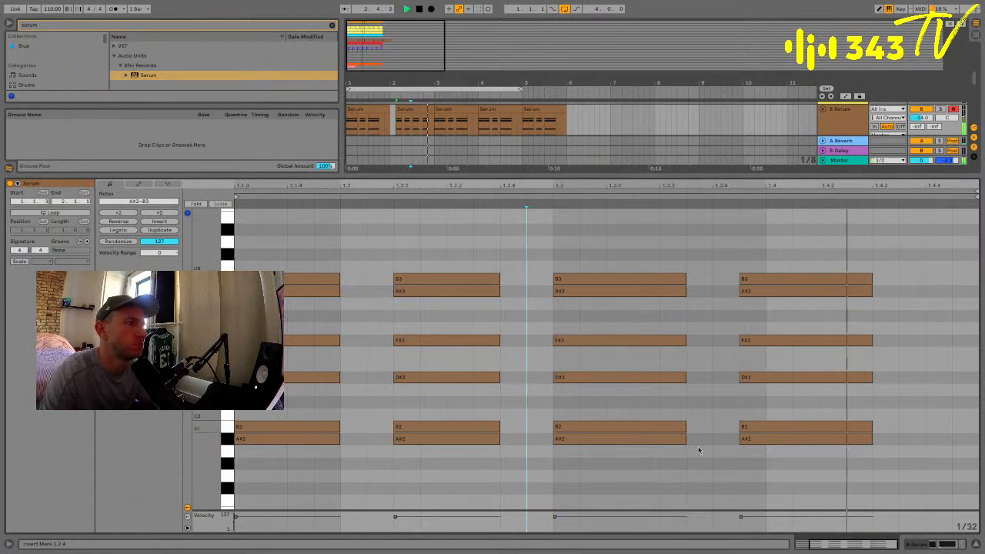
key("space")
left_click_drag(760, 473, 806, 268)
key("Left")
key("Left")
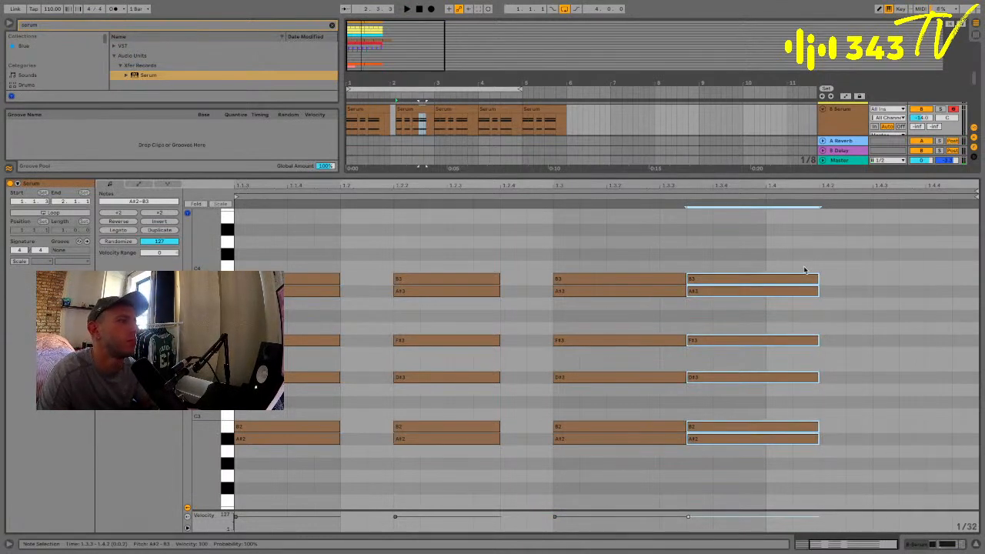
key("Right")
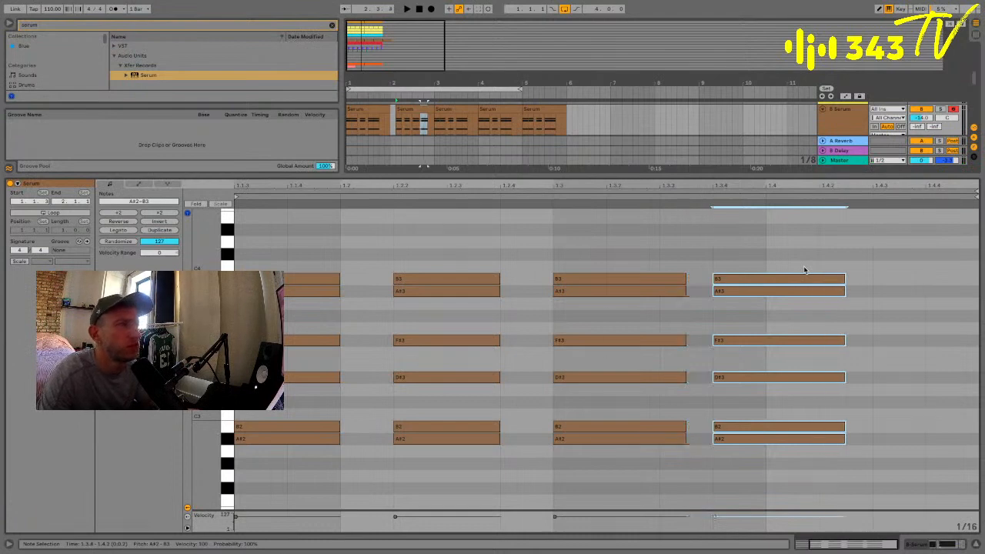
Repeat the chord at 1.4.3 and delete its lowest note, A#2
key("ctrl+d")
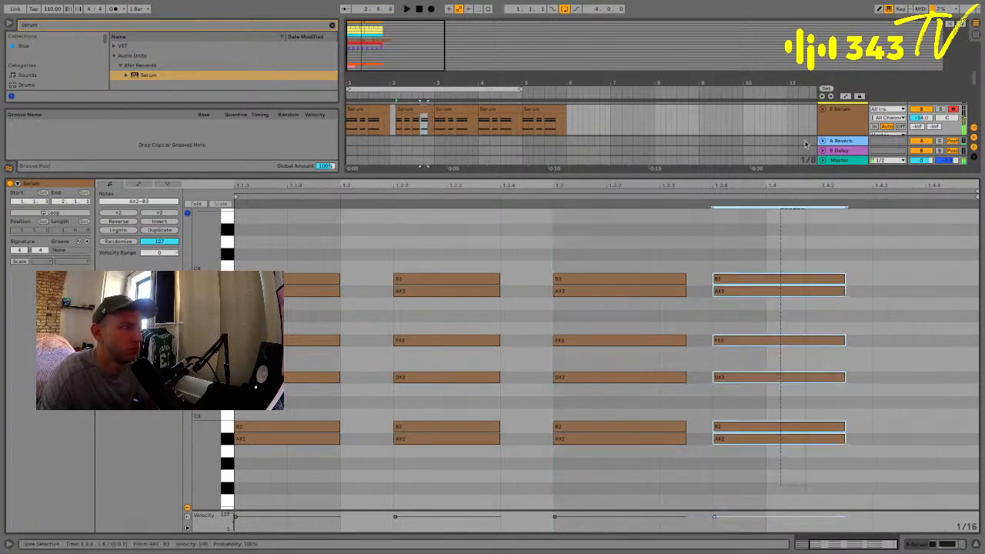
left_click(541, 233)
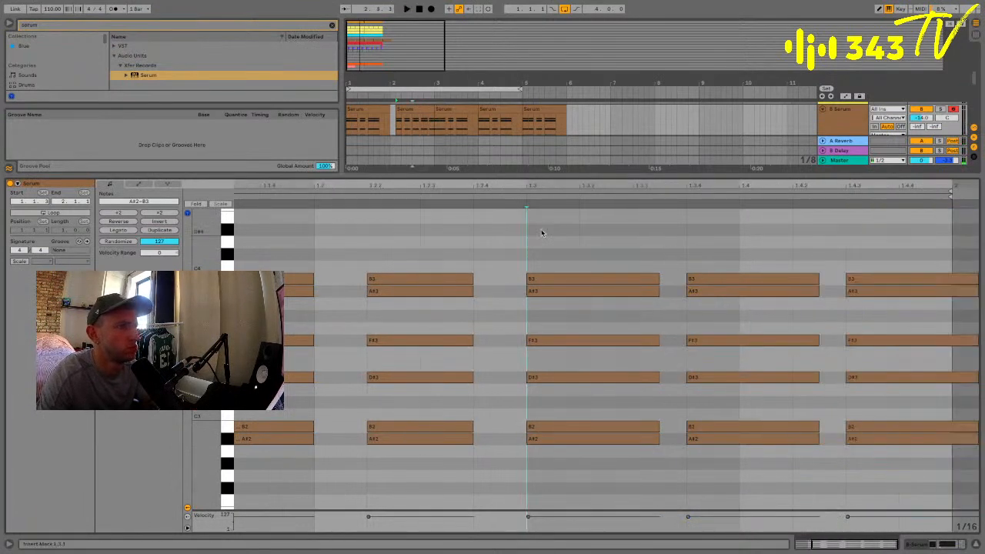
left_click(867, 440)
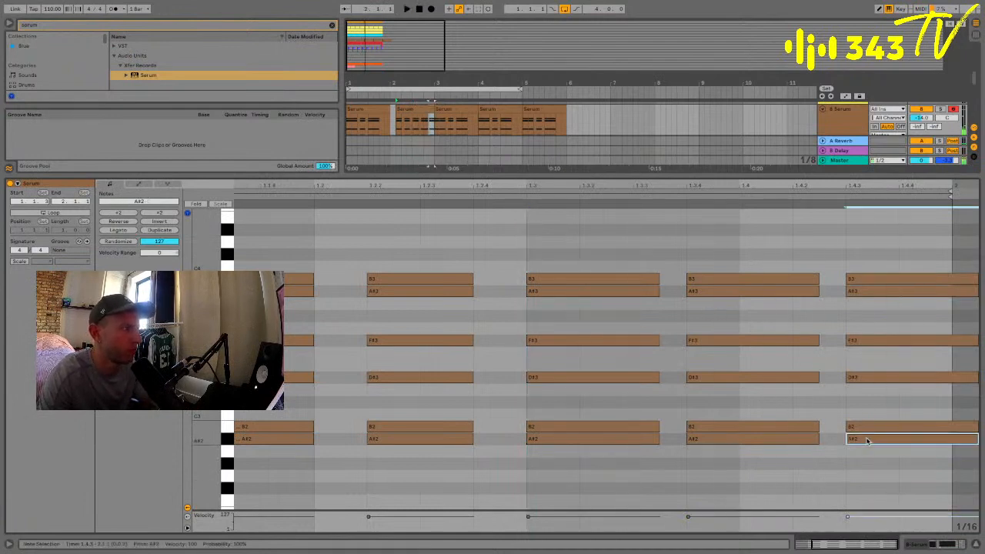
key("Delete")
Delete the top note, B3, from the chord at 1.3.4
left_click(591, 279)
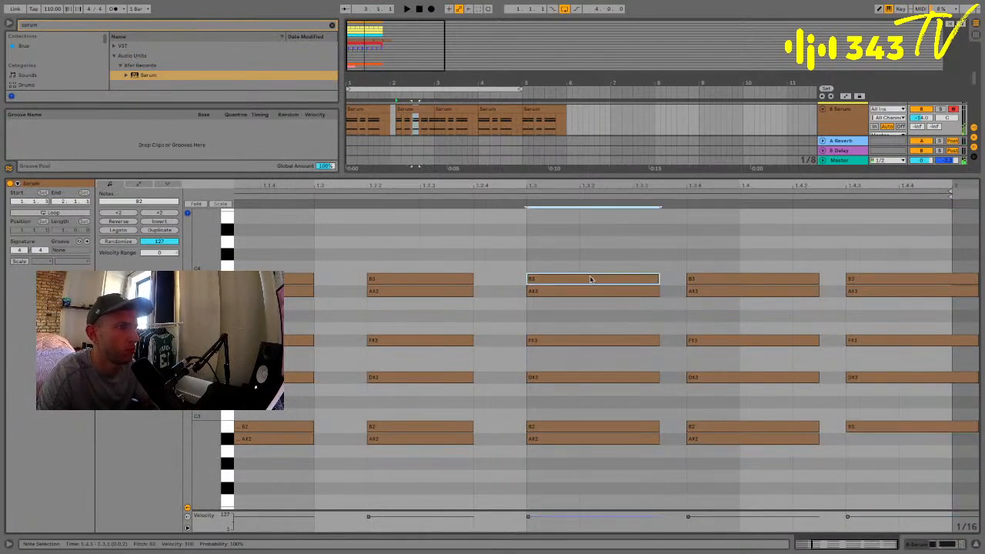
left_click(708, 280)
key("Delete")
left_click(710, 290)
Revoice the chord at 1.4.3 by moving B3 down onto F#3 and A#3 down to C#3, and play the result
left_click_drag(893, 286, 889, 347)
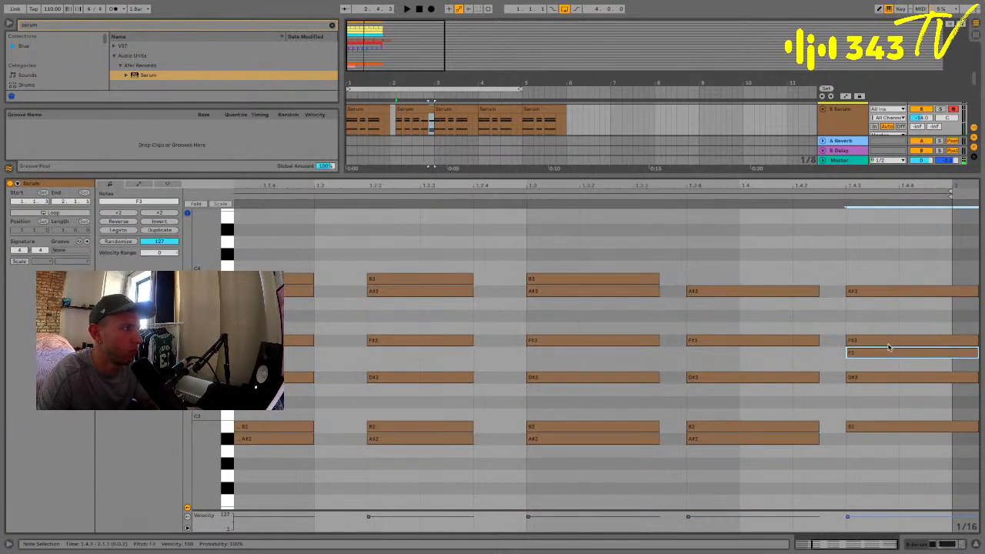
key("Up")
left_click(870, 291)
key("Down")
key("Down")
key("Down")
key("Down")
key("Down")
key("Down")
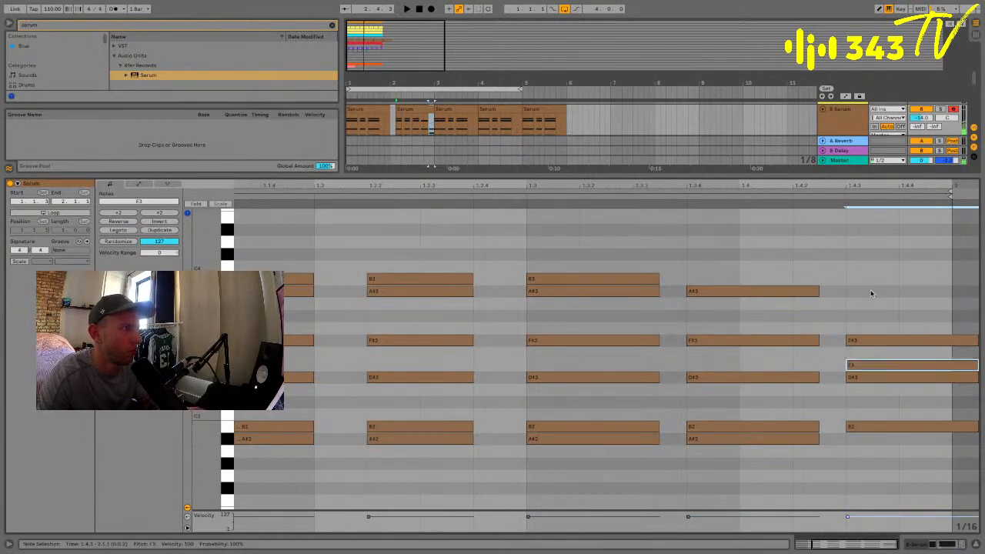
key("Down")
key("Down")
key("Down")
left_click(870, 289)
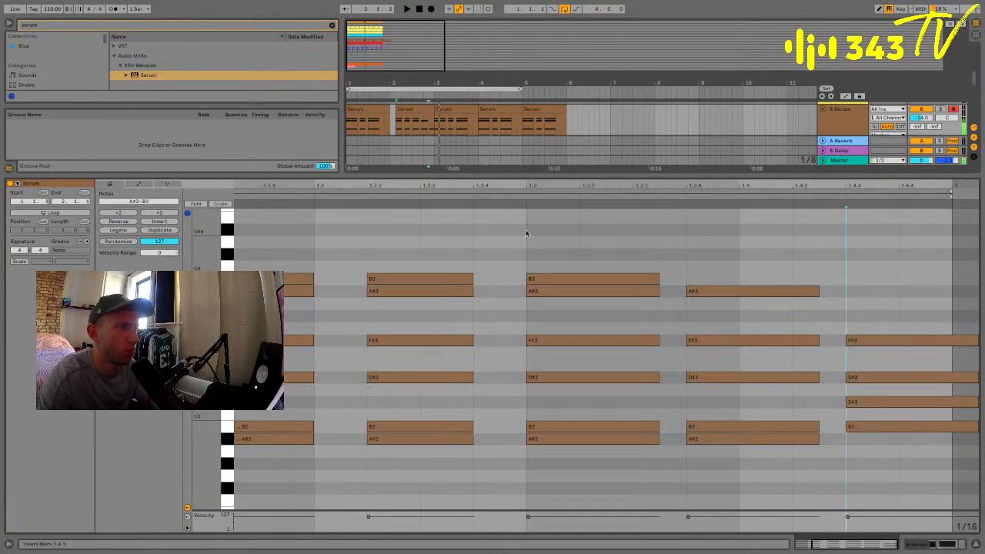
left_click(525, 230)
key("space")
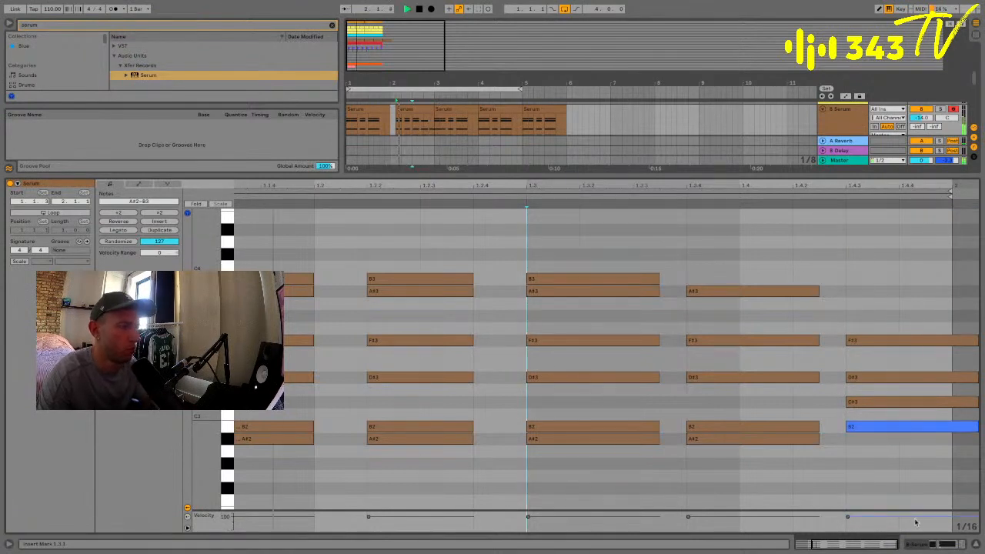
Duplicate the first two bars of Serum chords as one clip over bars 3 and 4, and lower the track's volume to -17 dB
key("shift+Tab")
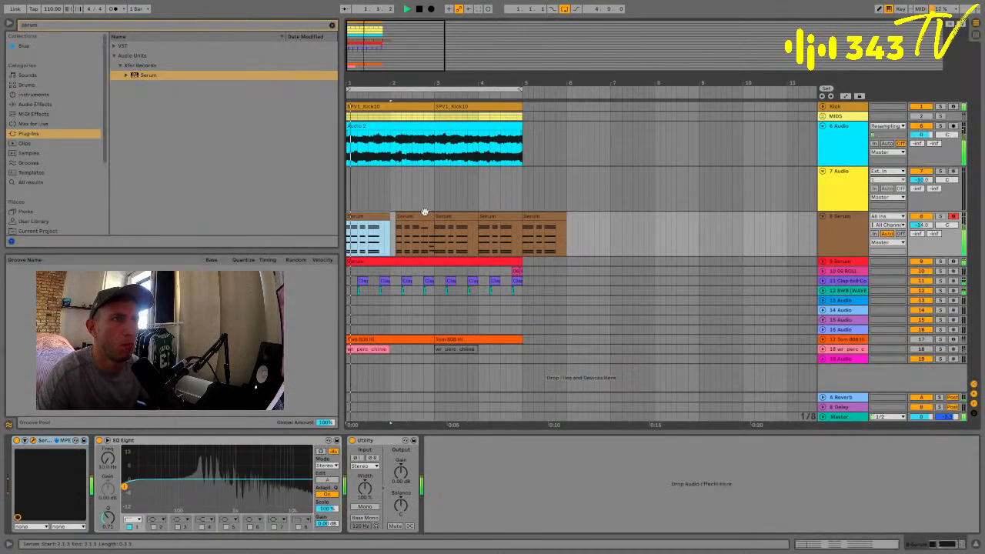
left_click(424, 213, "shift")
key("ctrl+d")
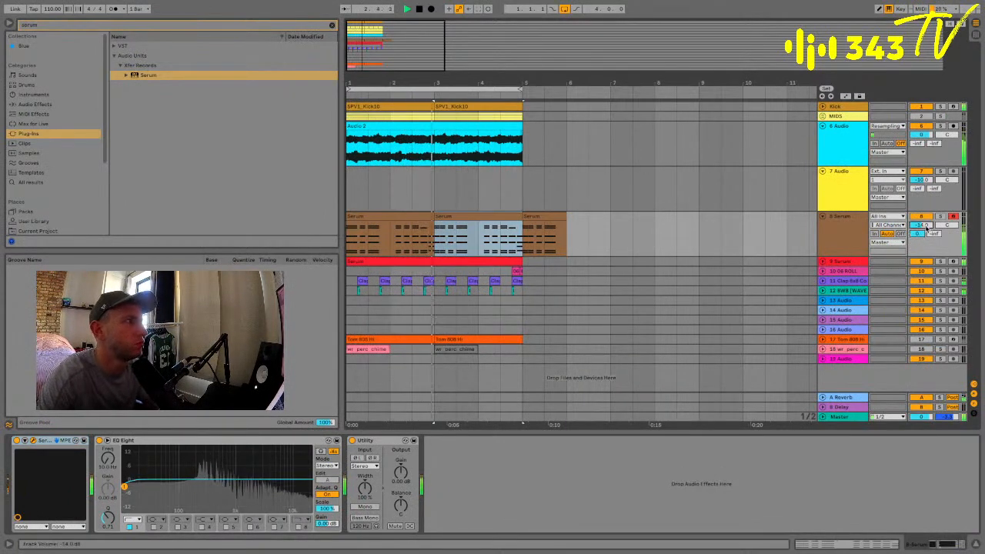
left_click(839, 251)
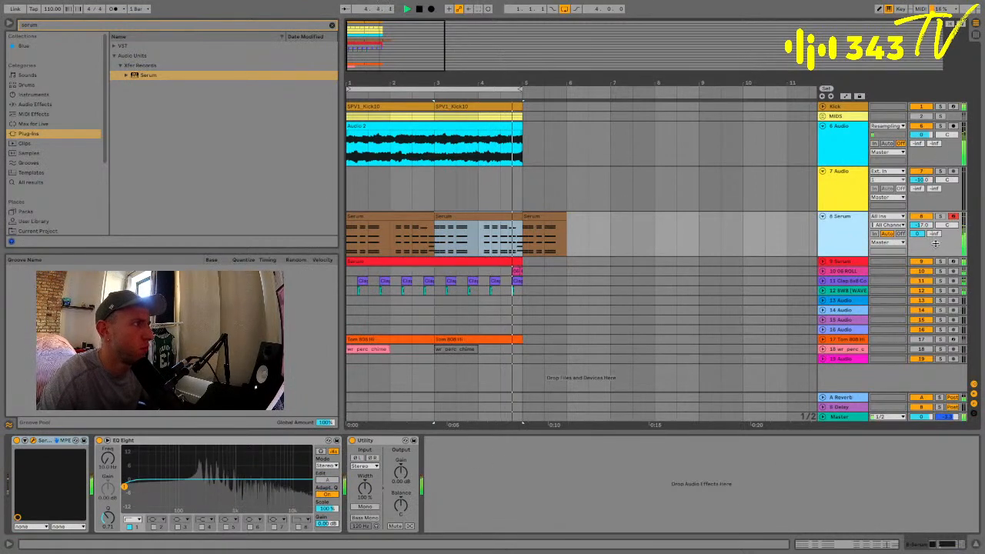
Set the Serum chord track's send to the delay return to -10 dB
left_click_drag(933, 233, 933, 219)
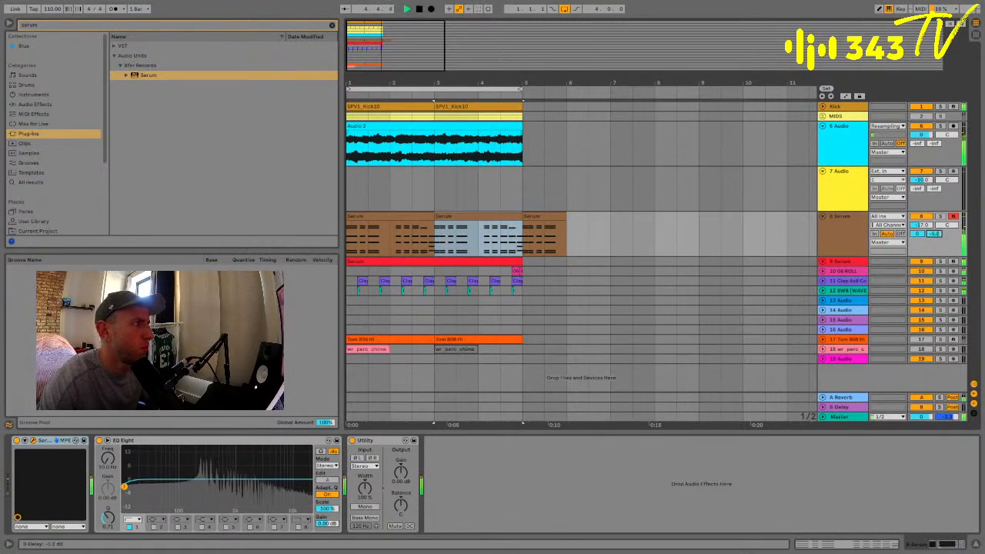
type("-10")
key("Return")
left_click(927, 243)
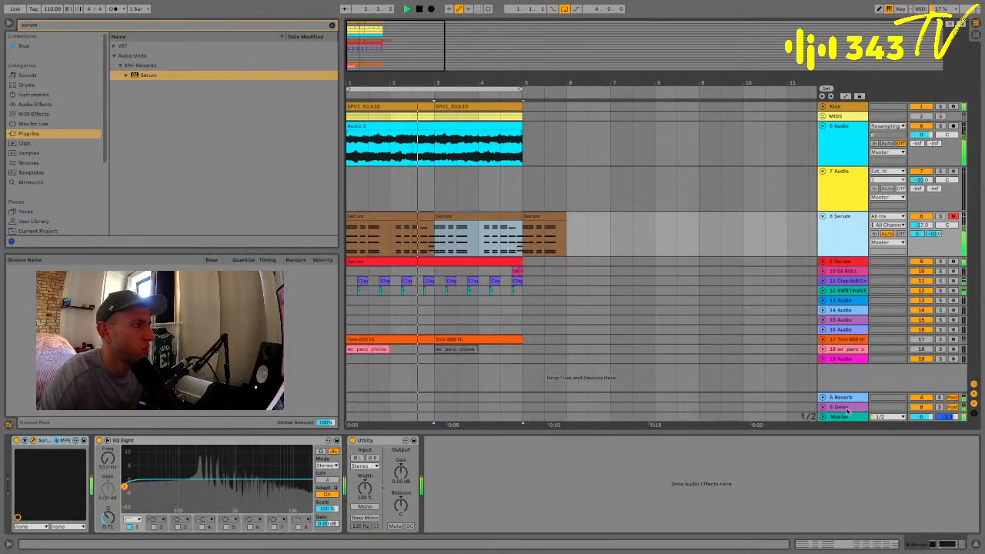
Adjust the Delay effect on the delay return track, shifting its filter towards lower frequencies
left_click(840, 407)
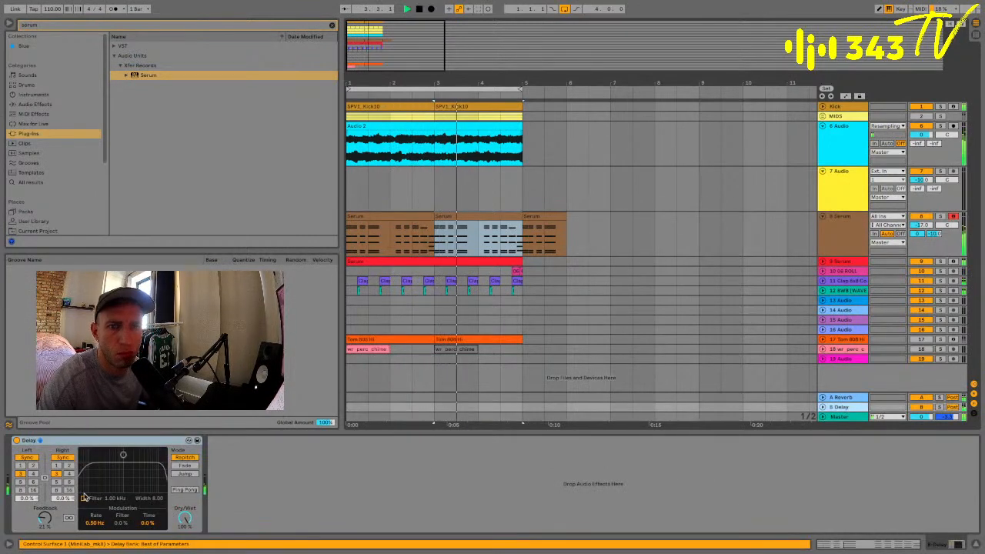
left_click(24, 456)
left_click_drag(123, 455, 100, 456)
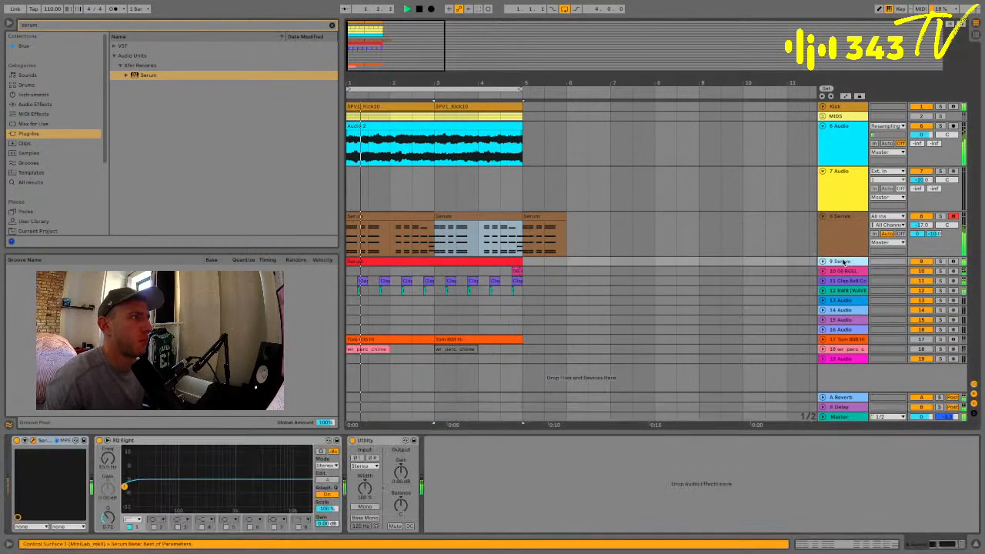
Duplicate the four-bar loop on all tracks so the arrangement and loop span eight bars
left_click(841, 261)
left_click(413, 216)
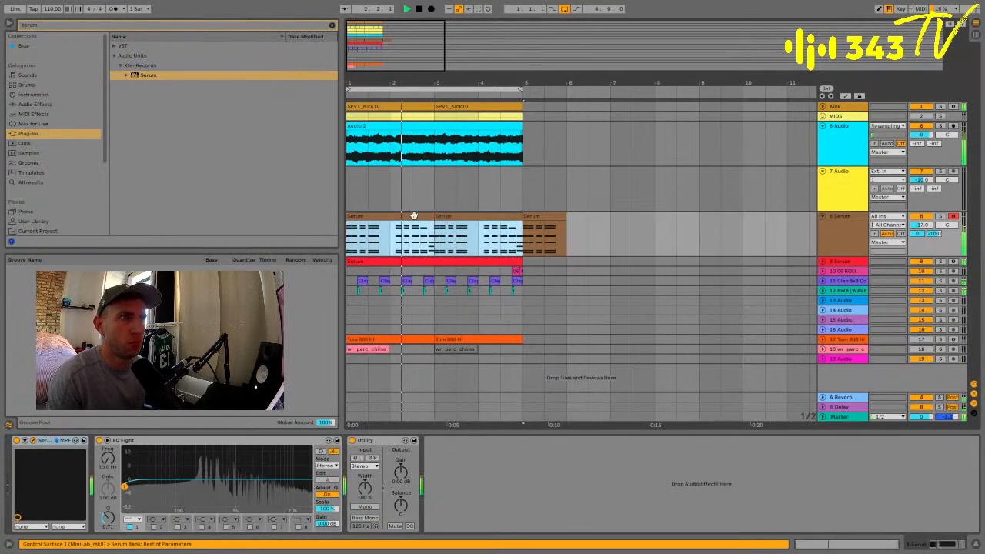
key("ctrl+d")
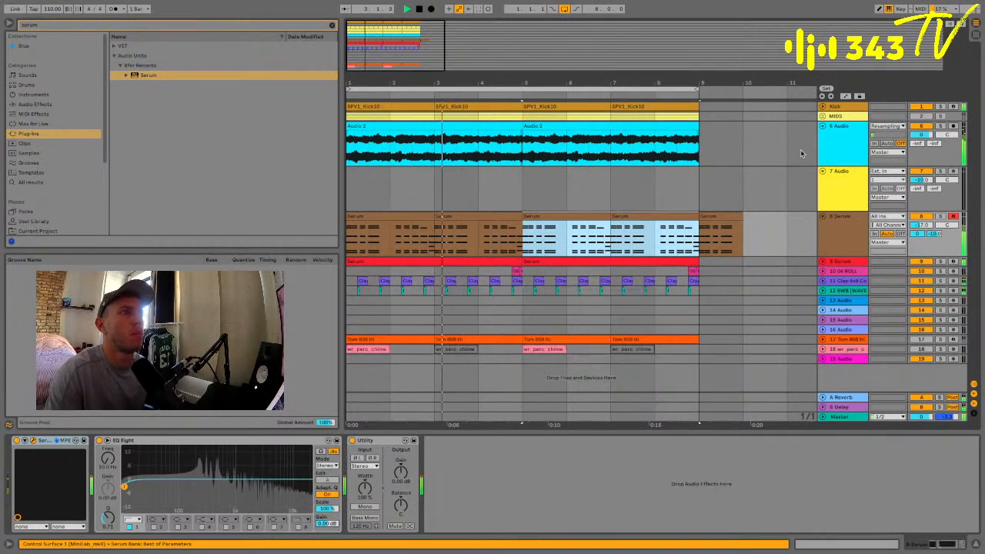
Collapse all tracks and insert a new audio track beneath the red Serum track
left_click(843, 182)
key("alt+u")
left_click(837, 157)
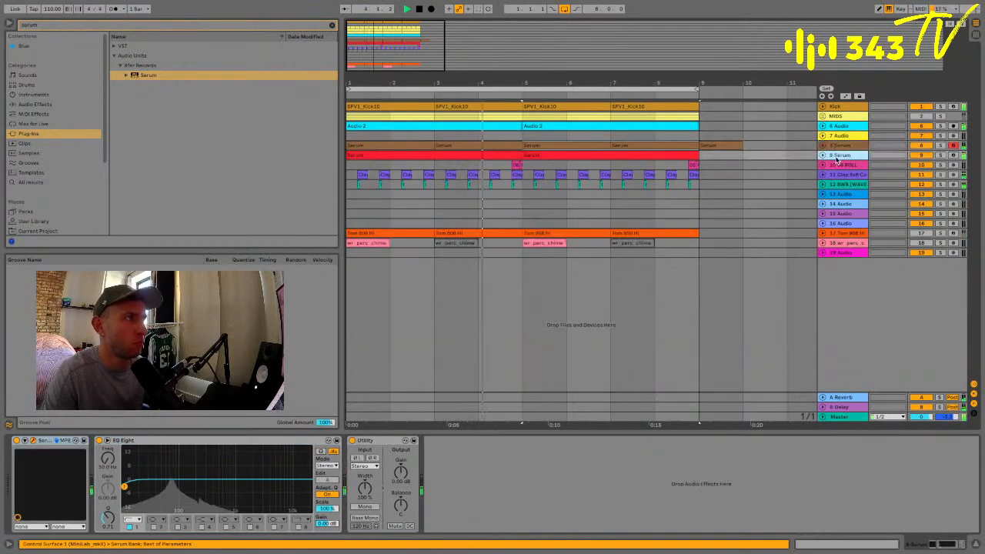
key("ctrl+t")
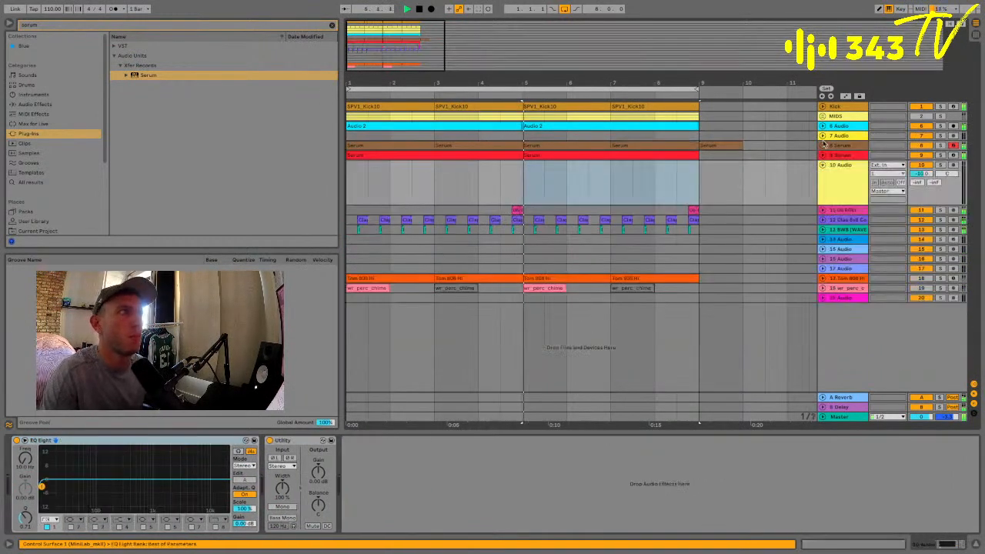
Unfold the red Serum track and the 7 Audio track, audition briefly from bar 5, and select the new audio track
key("u")
key("space")
key("space")
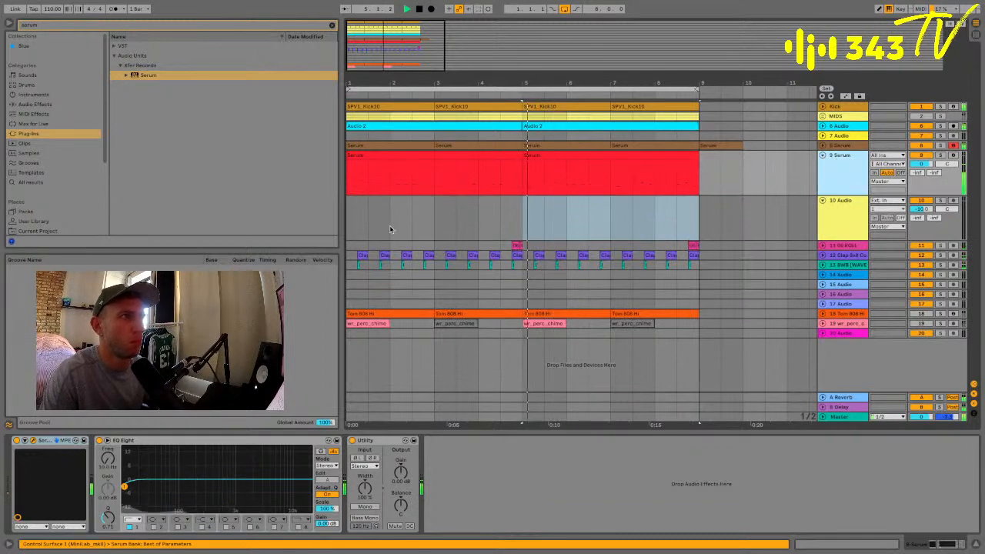
key("space")
key("space")
key("space")
left_click(822, 136)
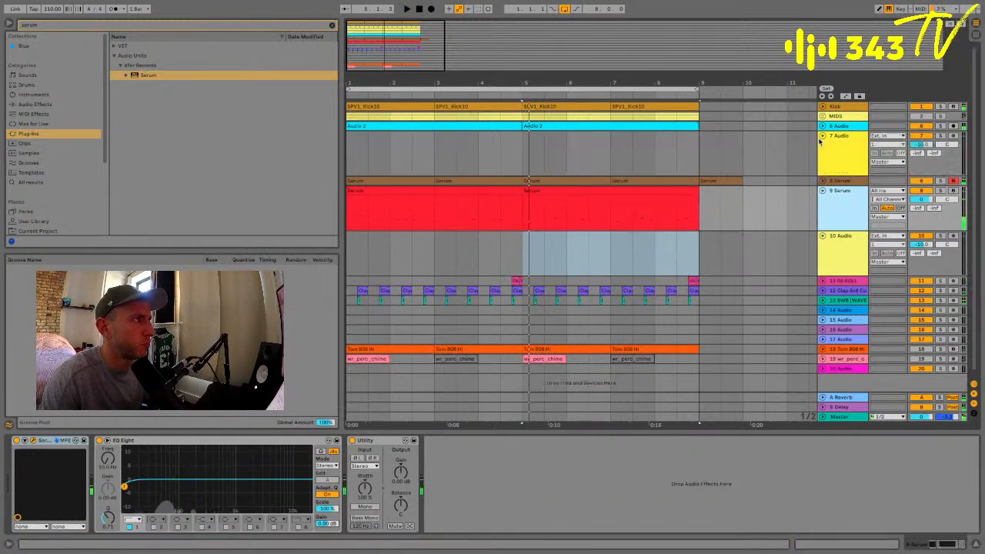
left_click(850, 214)
key("space")
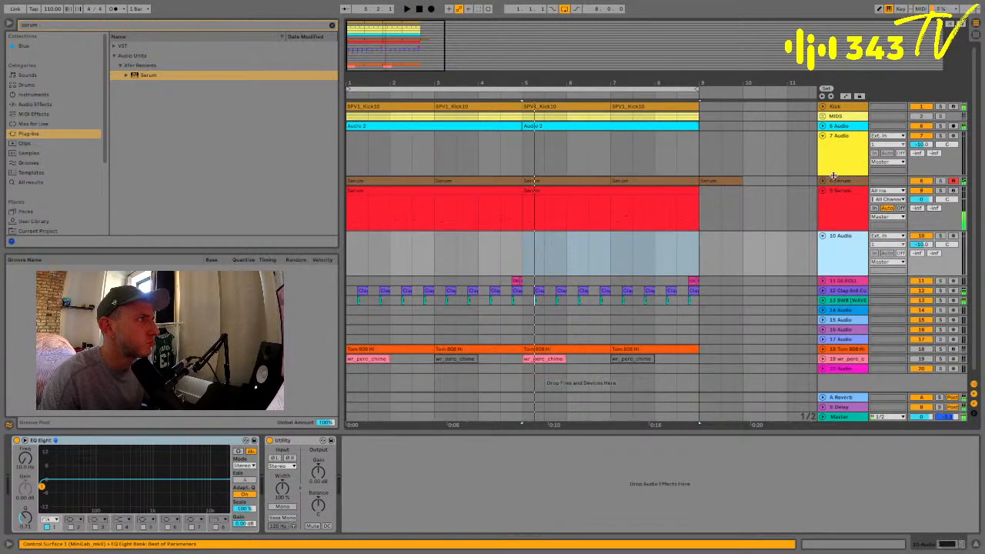
Solo the brown Serum chord track and play it from bar 5
left_click(843, 182)
left_click(940, 181)
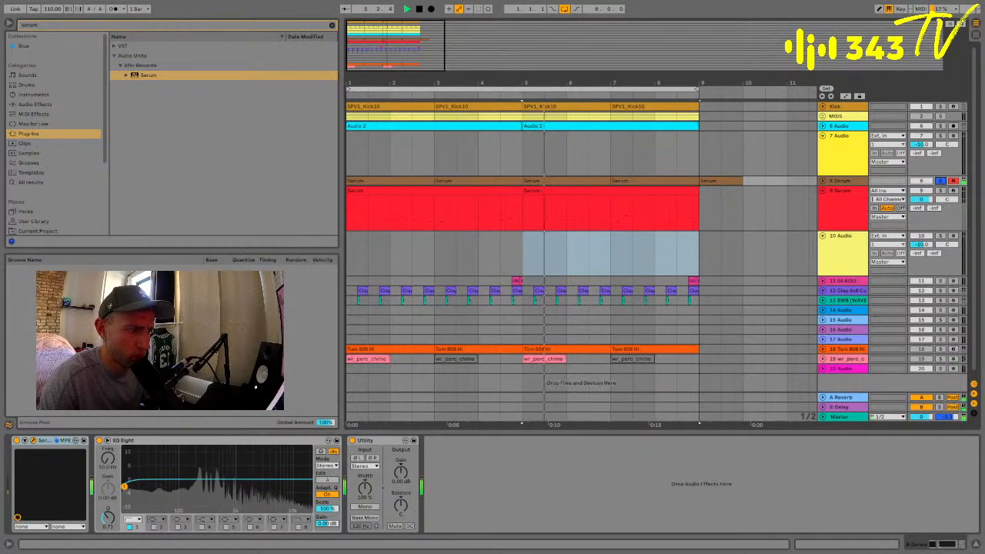
key("space")
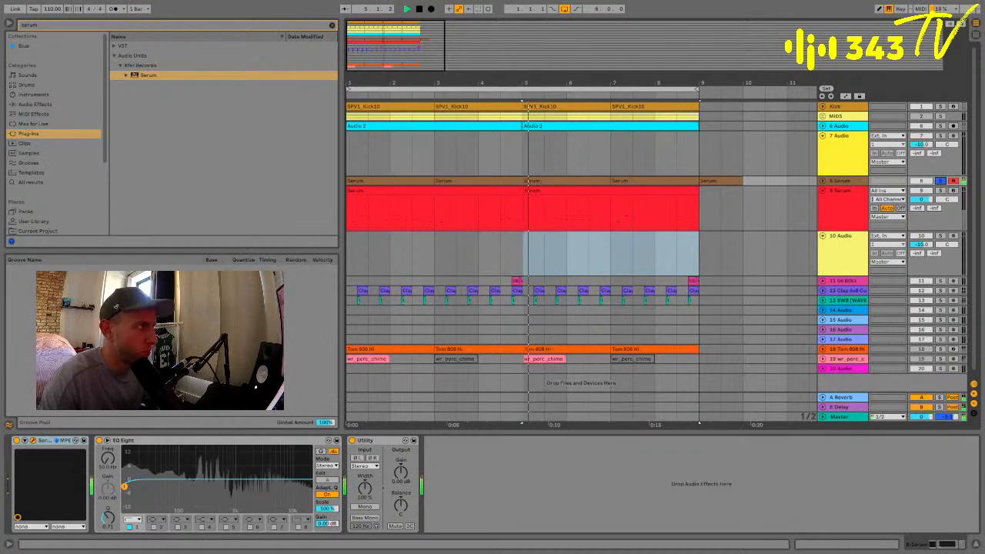
Unfold the soloed Serum chord track, set its volume to -11 dB and its reverb send to -10 dB, and replay it
left_click(822, 182)
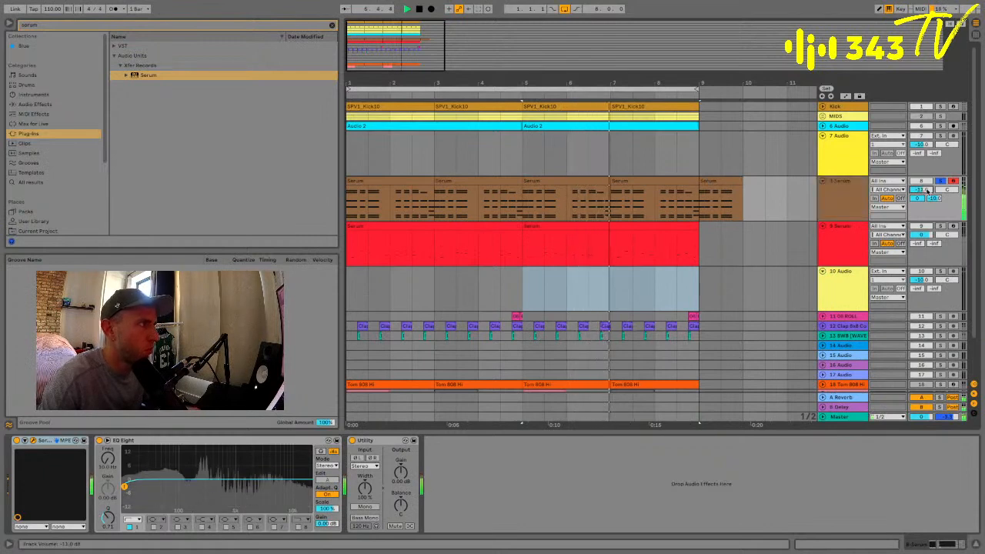
left_click_drag(927, 191, 919, 198)
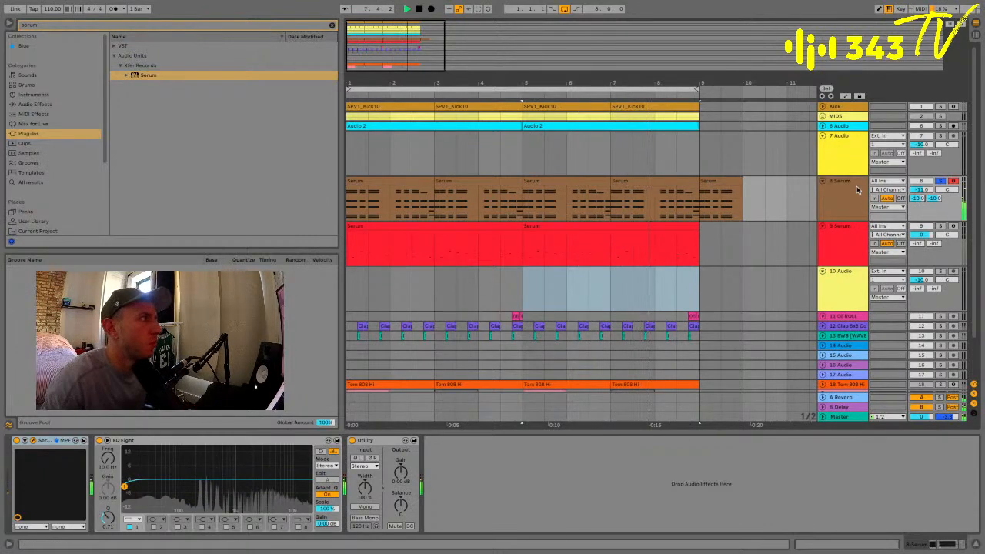
left_click(856, 187)
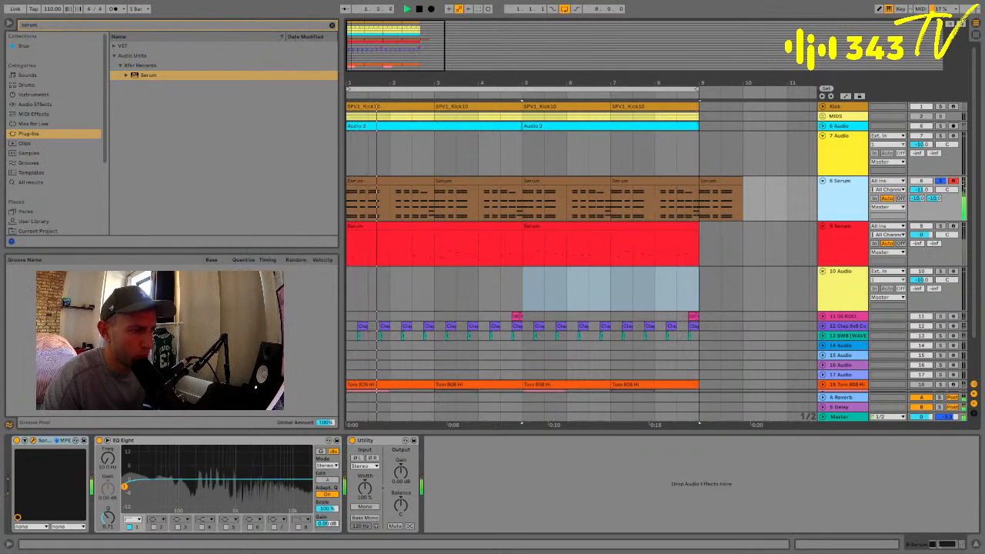
key("space")
key("space")
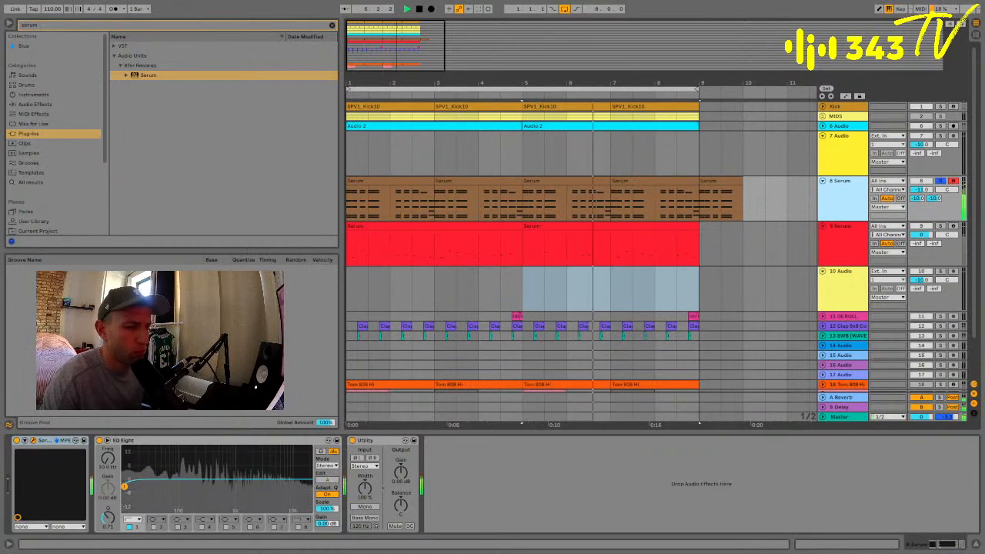
Consolidate the Serum chord clips in bars 1 to 4 into a single four-bar clip
double_click(415, 218)
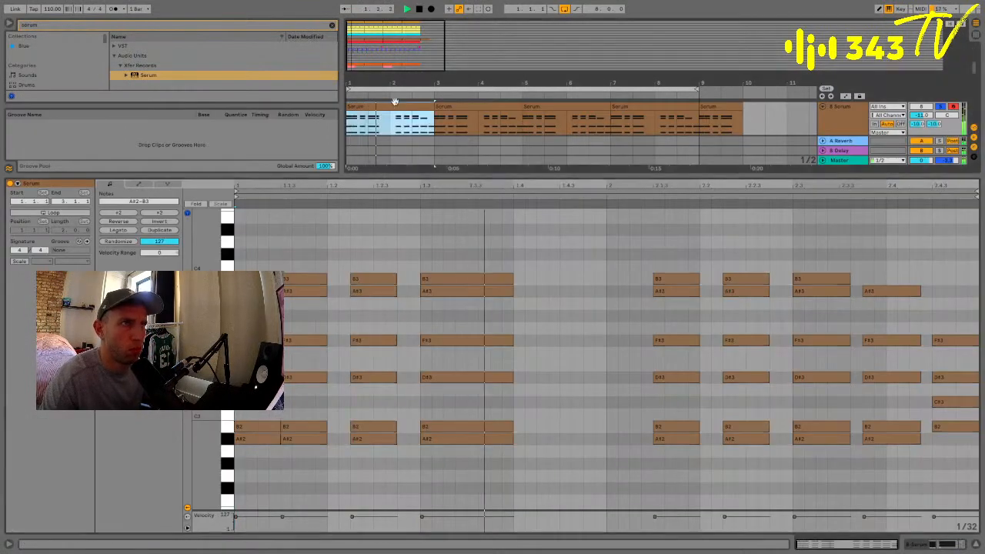
left_click(443, 107, "shift")
key("super+j")
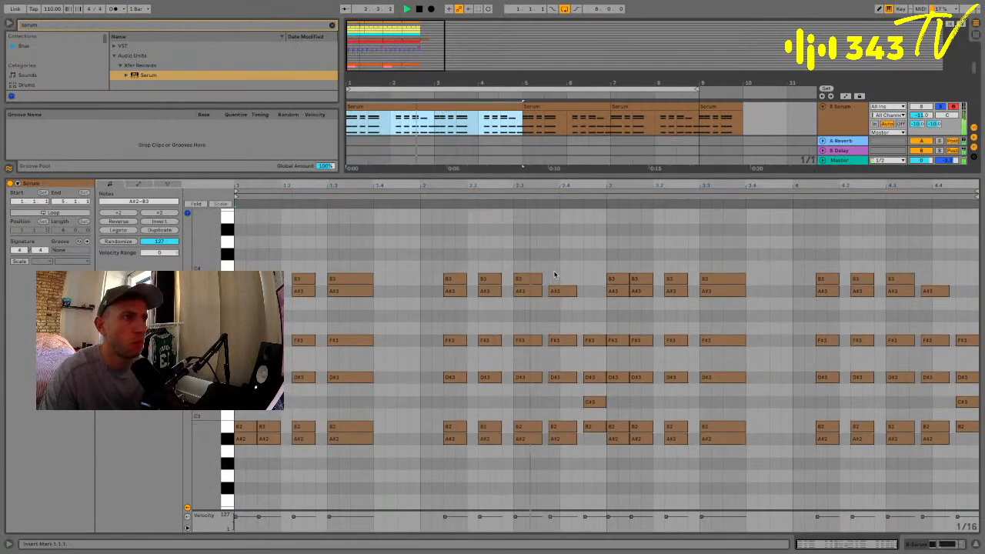
Thin the first two chords of bar 3 by moving B3 down onto F#3 and the second chord's F#3 onto D#3, and audition
left_click(615, 278)
key("space")
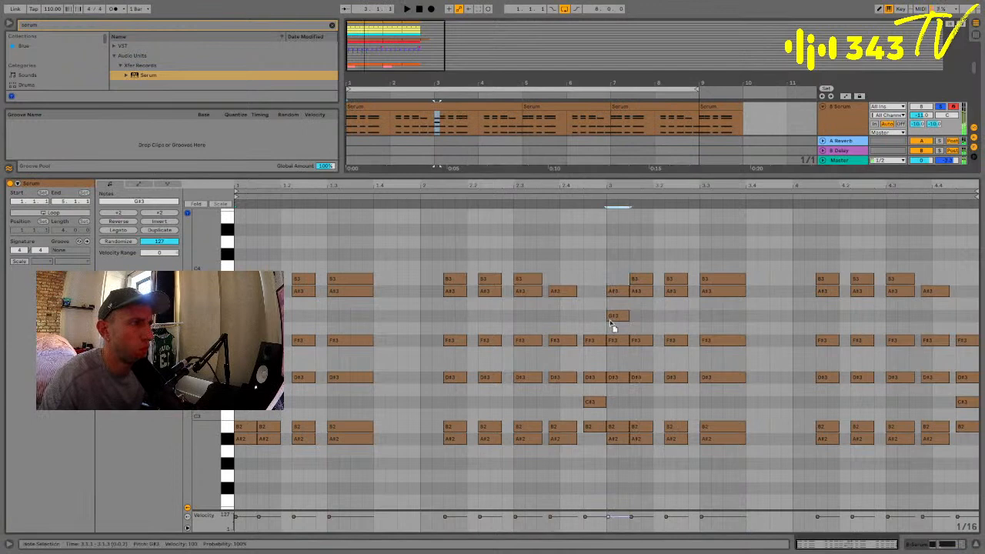
left_click_drag(613, 326, 612, 329)
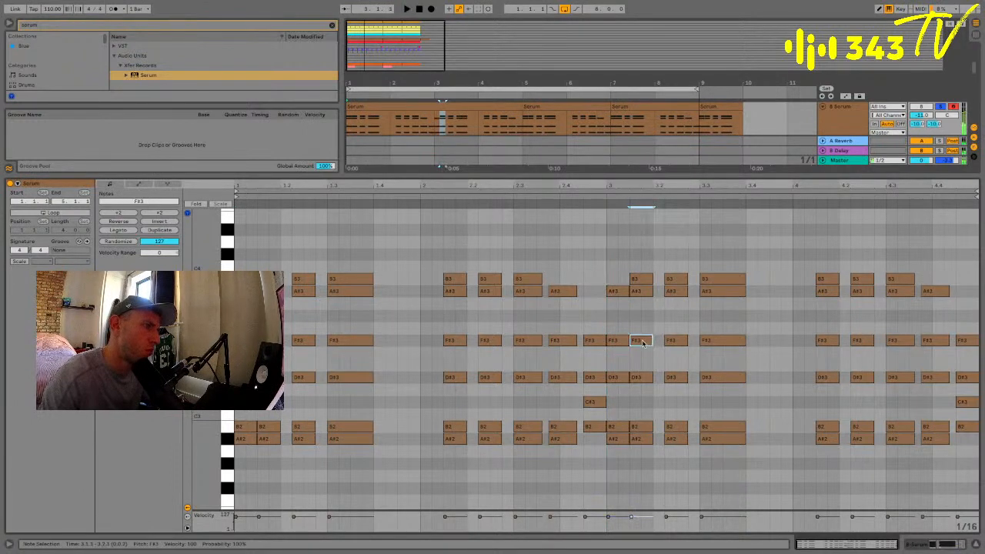
left_click_drag(642, 343, 641, 370)
left_click(616, 322)
key("space")
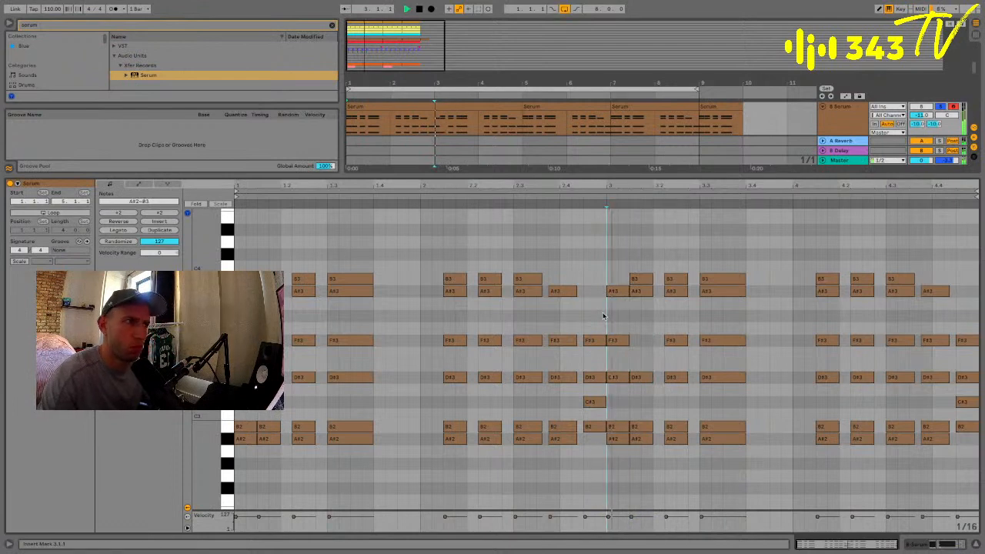
Thin the chord at 3.2.2 by merging its D#3 and B2 into higher chord notes, and play from bar 3
left_click_drag(678, 376, 678, 354)
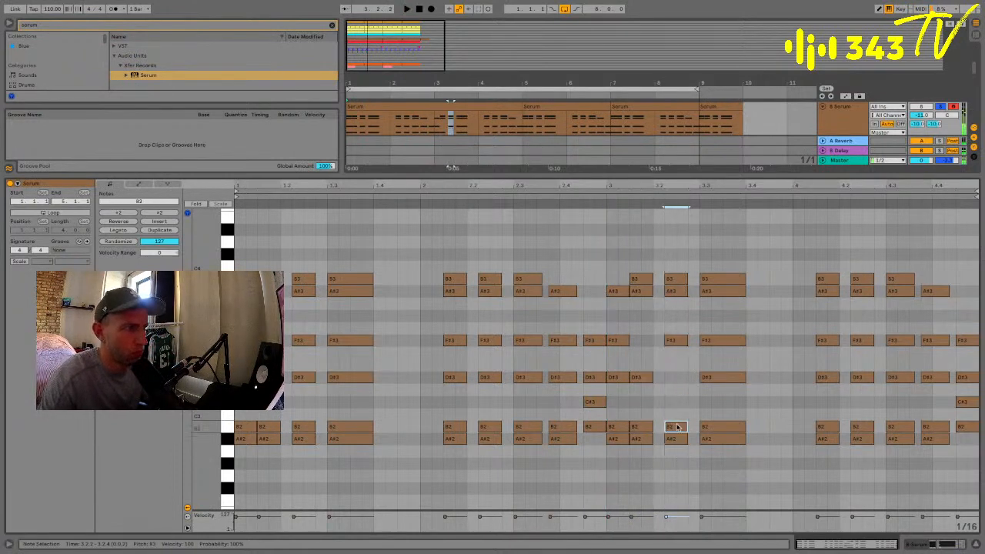
left_click_drag(677, 427, 679, 391)
left_click(607, 305)
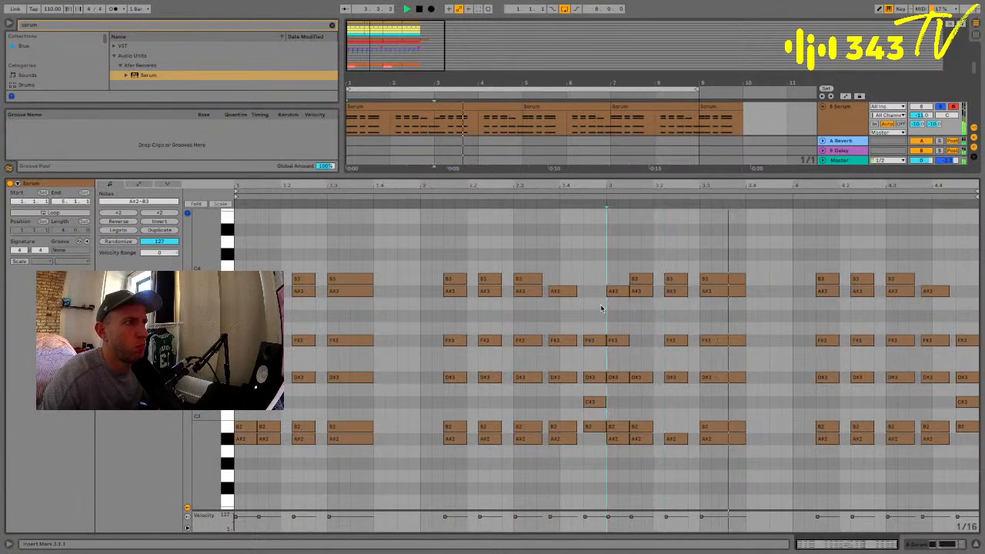
key("space")
key("space")
key("space")
Thin the chord at 3.3.1 by moving A#2 up and B3 down onto D#3, and play the result
left_click_drag(725, 441, 719, 380)
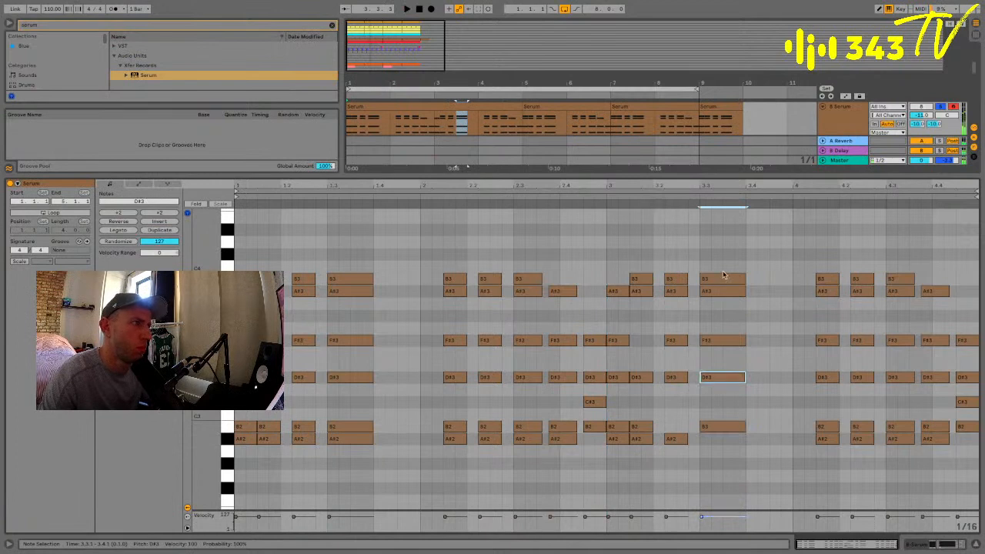
left_click_drag(723, 275, 717, 367)
key("Delete")
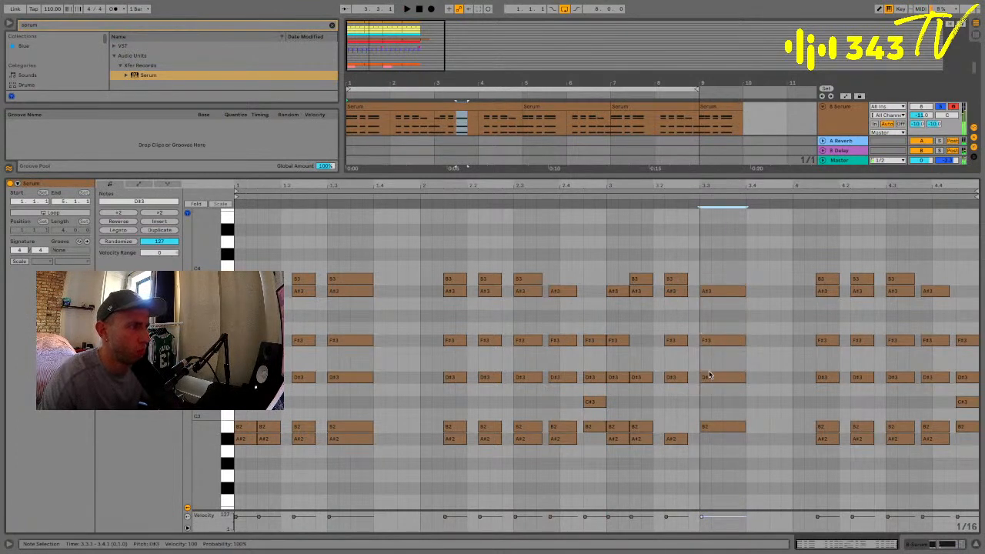
left_click(709, 328)
key("space")
Duplicate the edited four-bar chord clip over bars 5 to 8, select both clips, and shrink the clip editor
left_click(455, 107)
key("super+d")
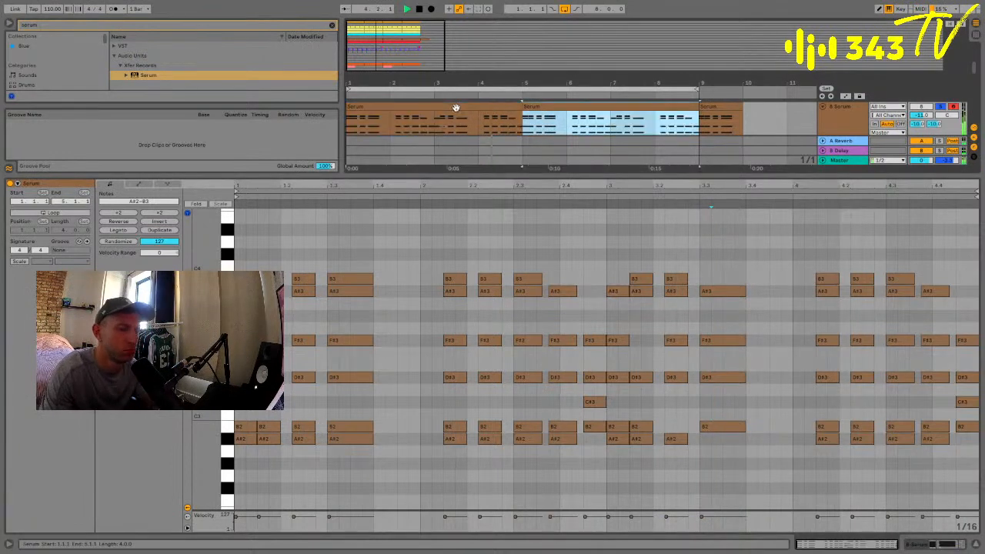
left_click_drag(480, 82, 384, 81)
left_click(375, 107, "shift")
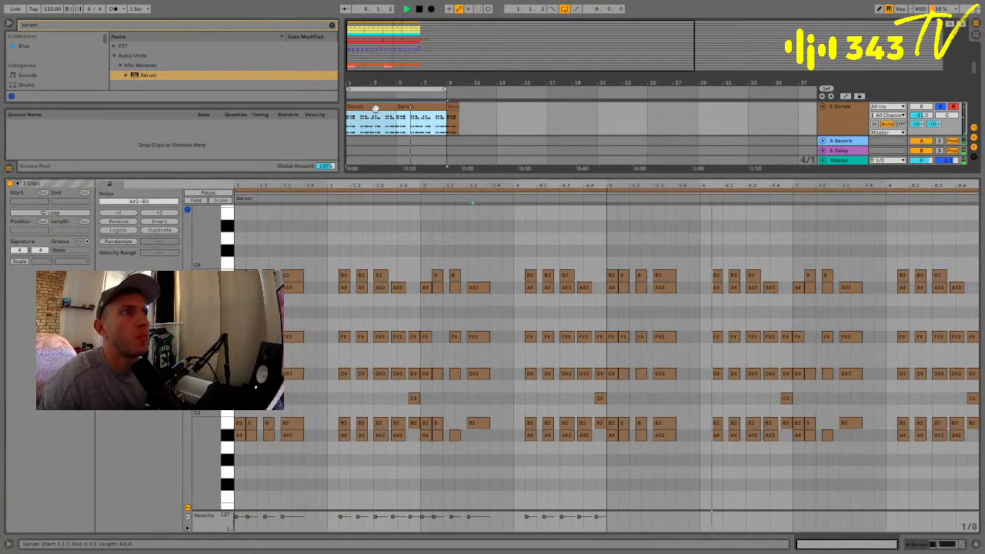
left_click_drag(433, 175, 441, 468)
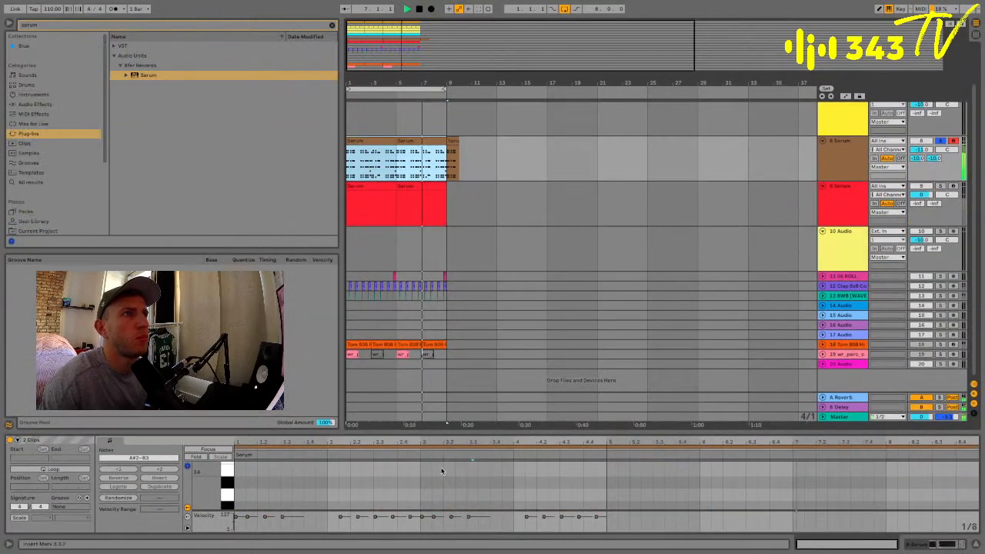
Solo and unfold the Tom 808 Hi track, and set its volume to -10 dB
left_click(840, 197)
scroll(798, 230, "right", 1)
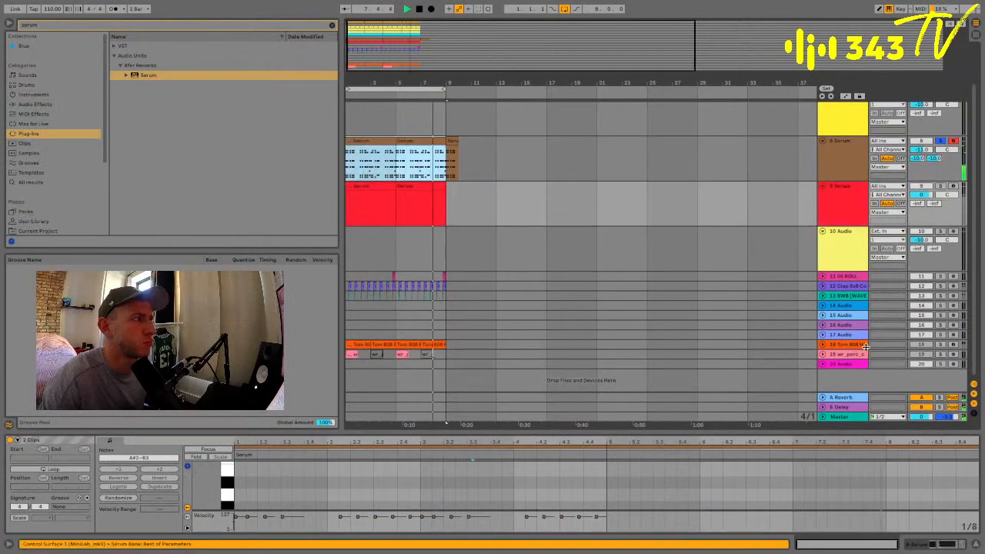
left_click(850, 344)
left_click(941, 344)
left_click(828, 344)
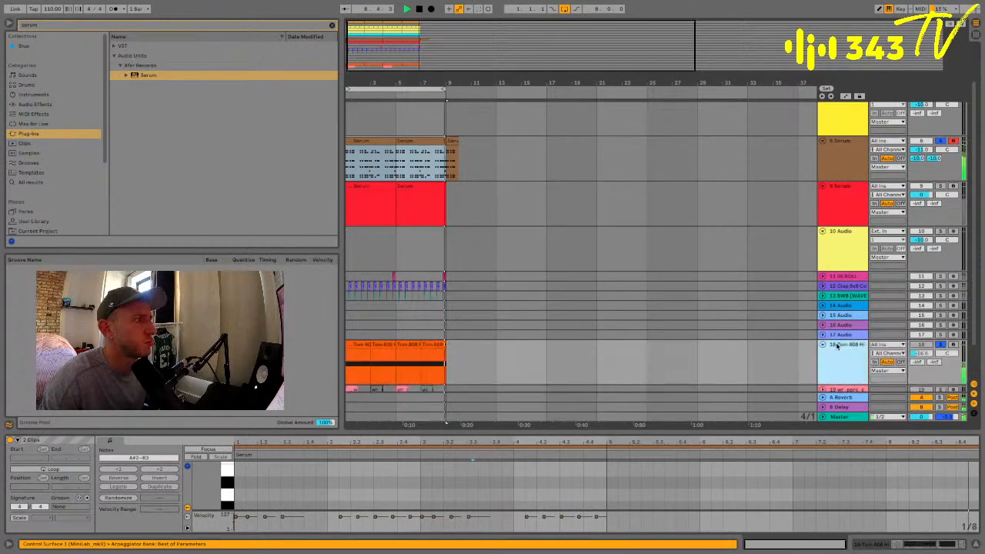
left_click_drag(922, 355, 921, 354)
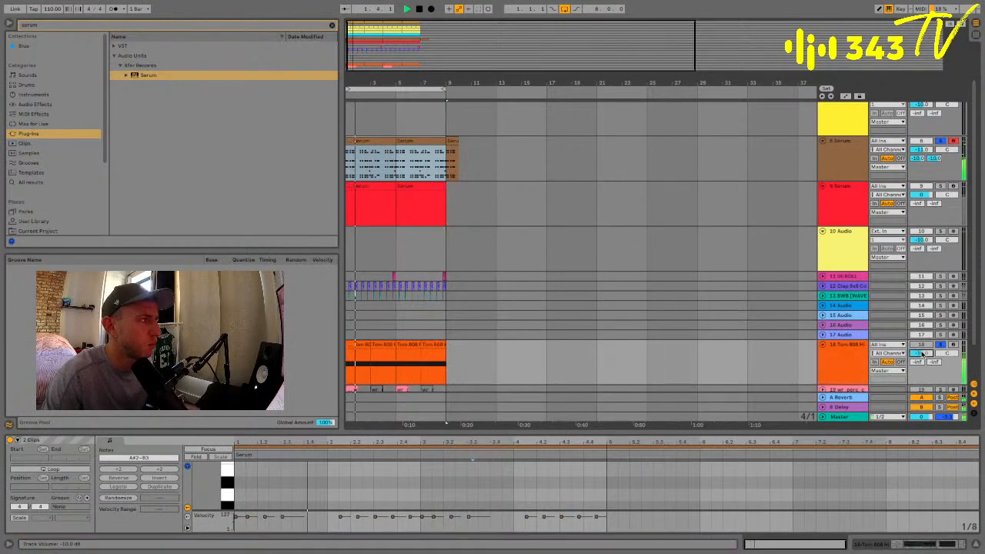
Check the Tom 808 Hi sampler's sample view, and set its transpose to +7 st and detune to +50 ct
left_click(907, 544)
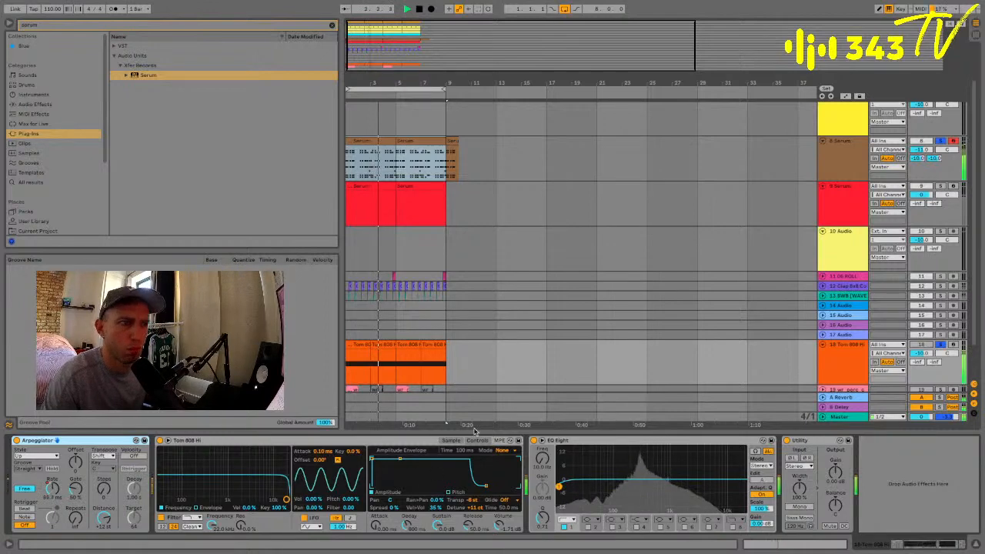
left_click(477, 440)
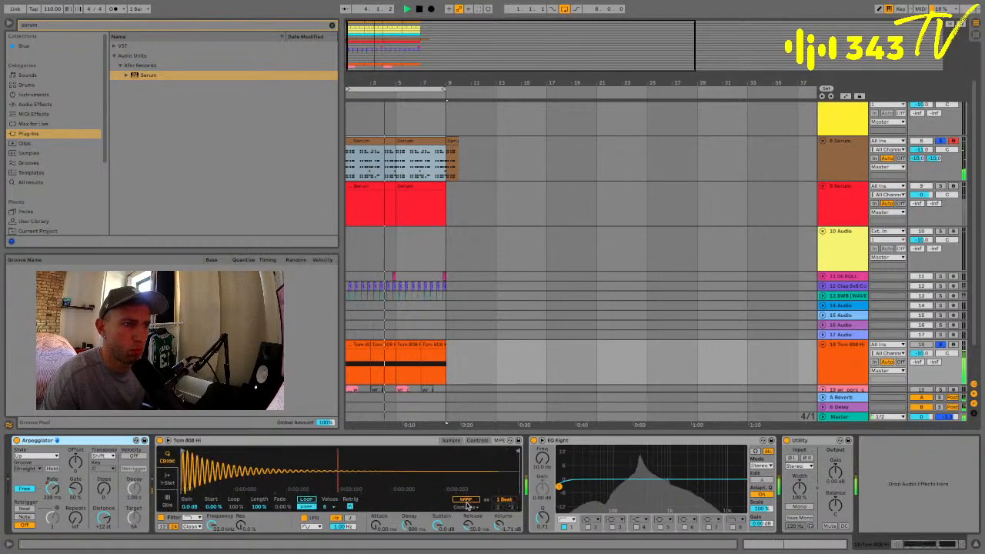
left_click(477, 441)
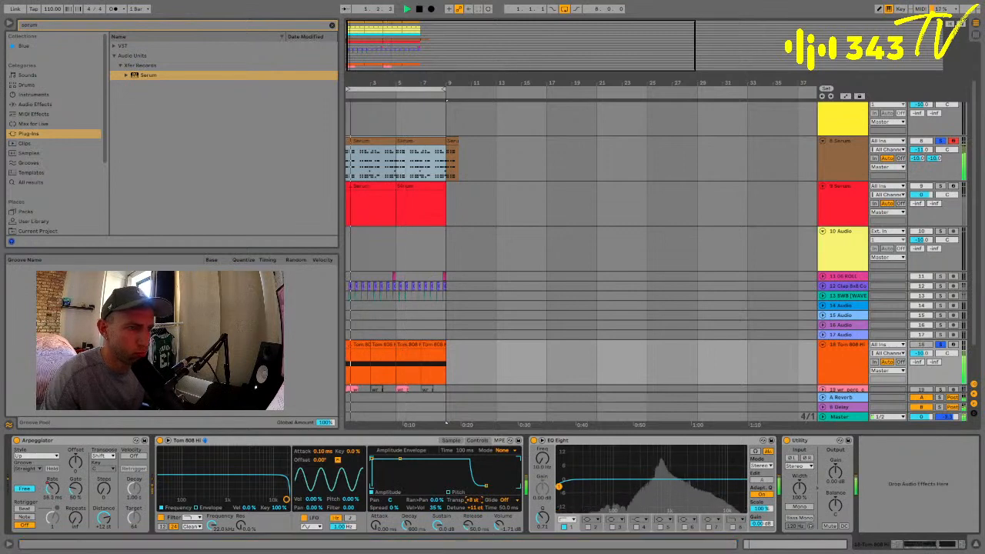
mouse_move(473, 502)
left_mouse_down()
mouse_move(475, 510)
mouse_move(475, 502)
left_mouse_up()
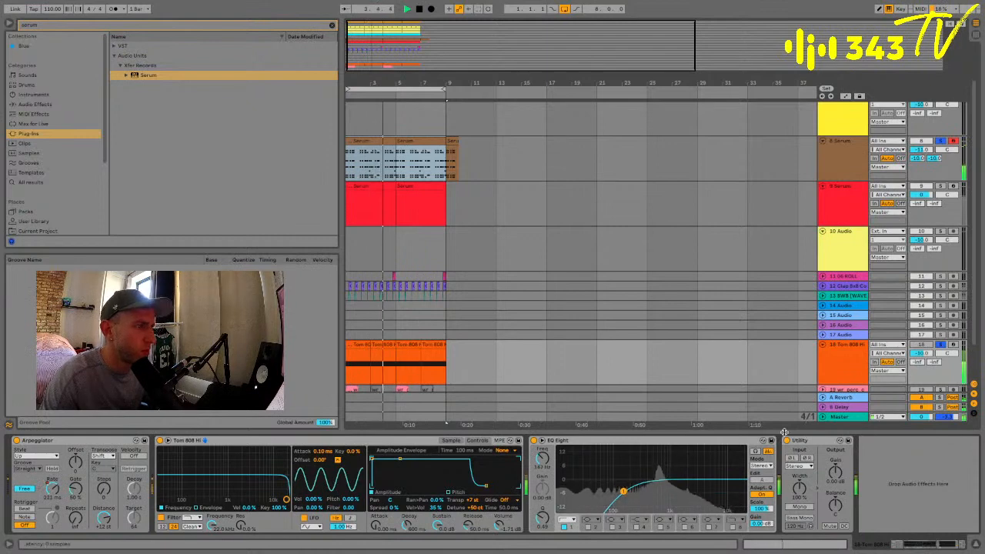
Cut the tom's low end and dip its mids by about 4 dB in EQ Eight, and set the track volume to -6 dB
left_click_drag(612, 474, 659, 487)
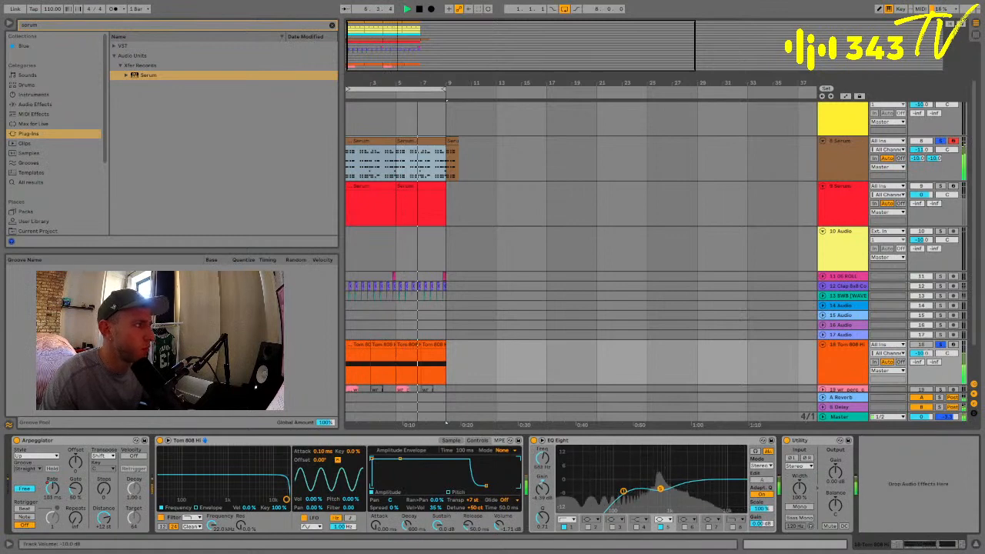
left_click_drag(927, 356, 928, 353)
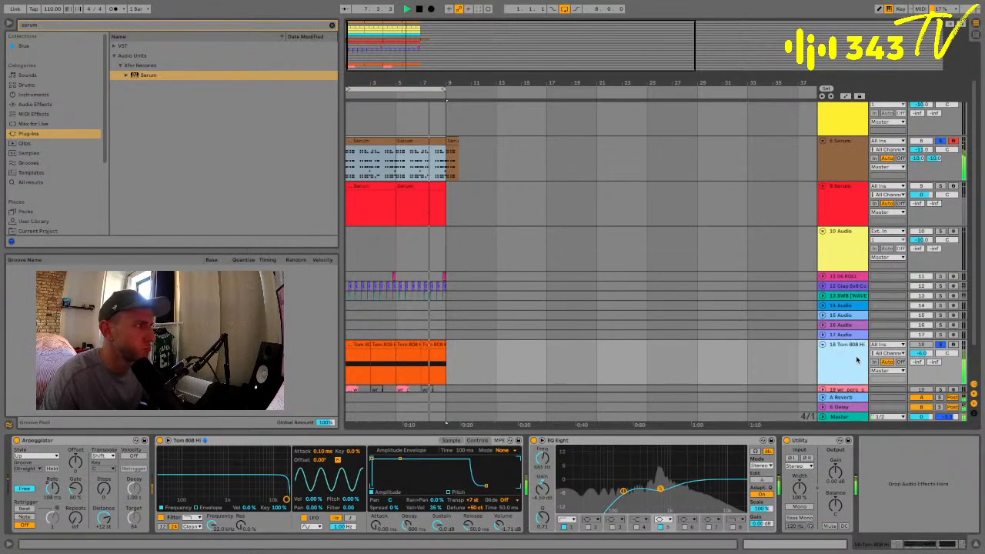
Insert a new audio track below Tom 808 Hi and clear the browser search
left_click(852, 365)
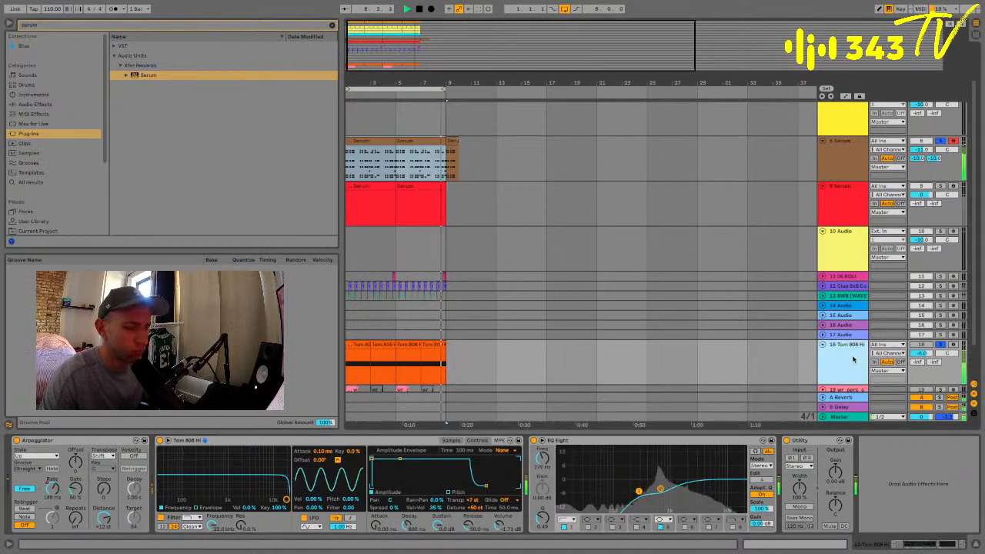
key("super+t")
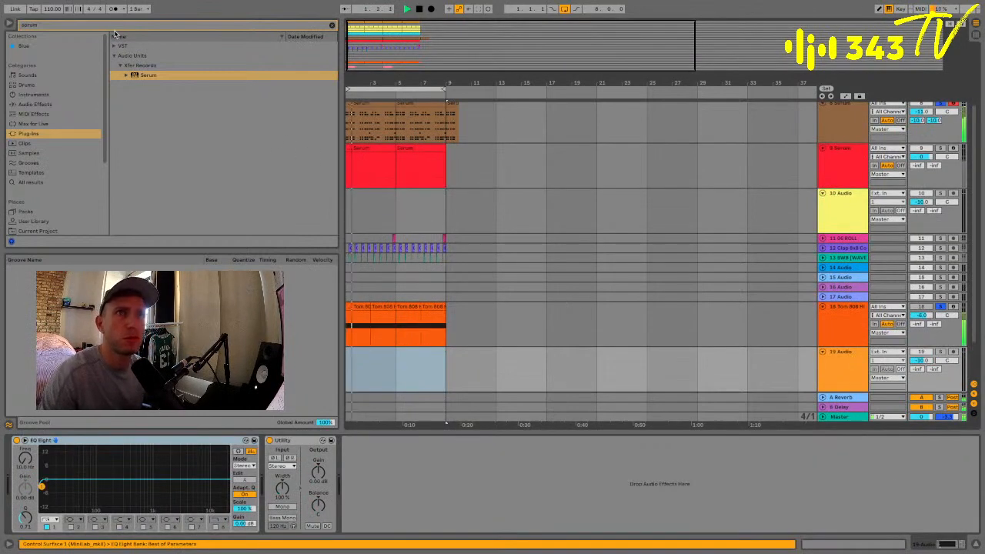
left_click(65, 27)
key("BackSpace")
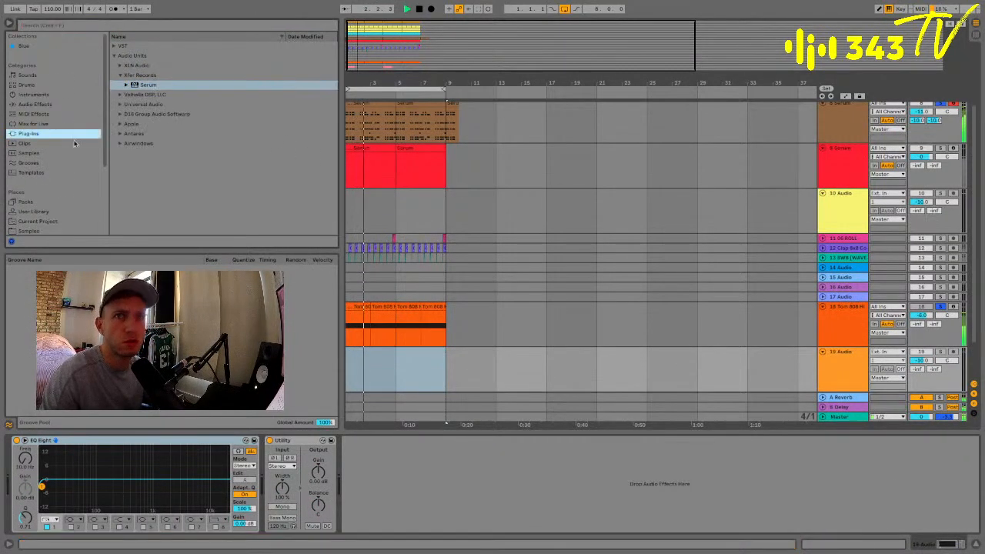
Browse to the Spectrasonics - Heart of Africa samples, stop playback, and expand the 02 SOLO FEM folder in Partition C
scroll(50, 177, "down", 4)
left_click(44, 181)
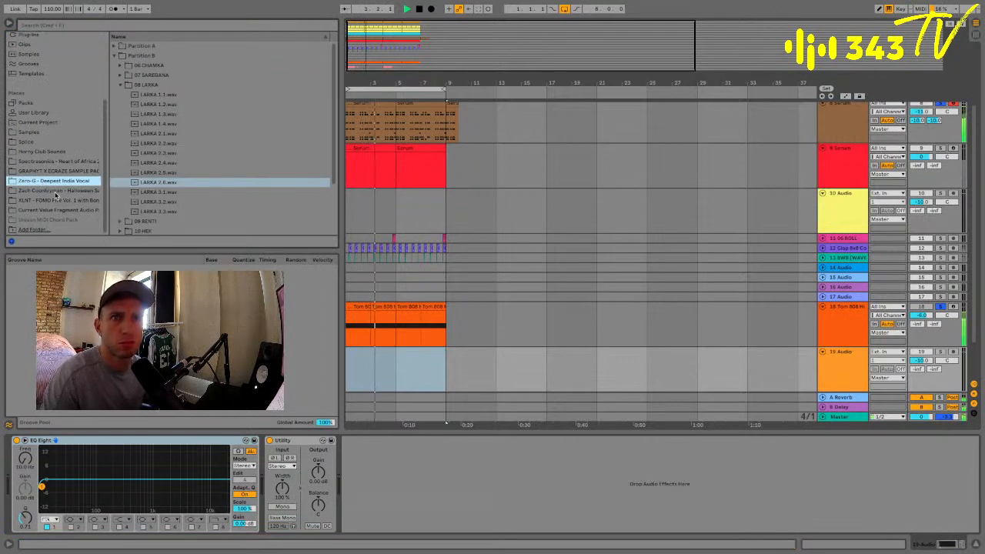
left_click(55, 190)
left_click(51, 209)
left_click(51, 161)
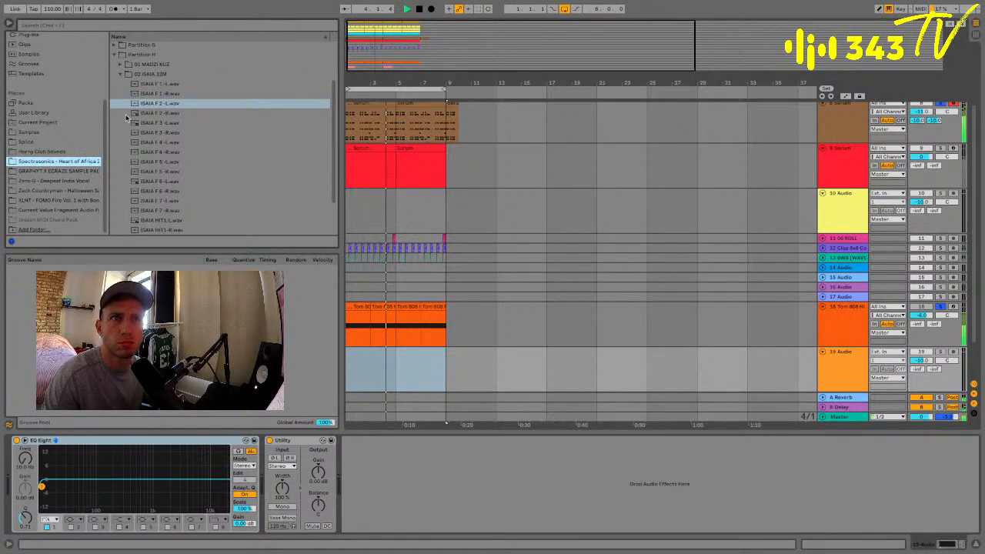
left_click(120, 75)
left_click(114, 66)
key("space")
left_click(120, 85)
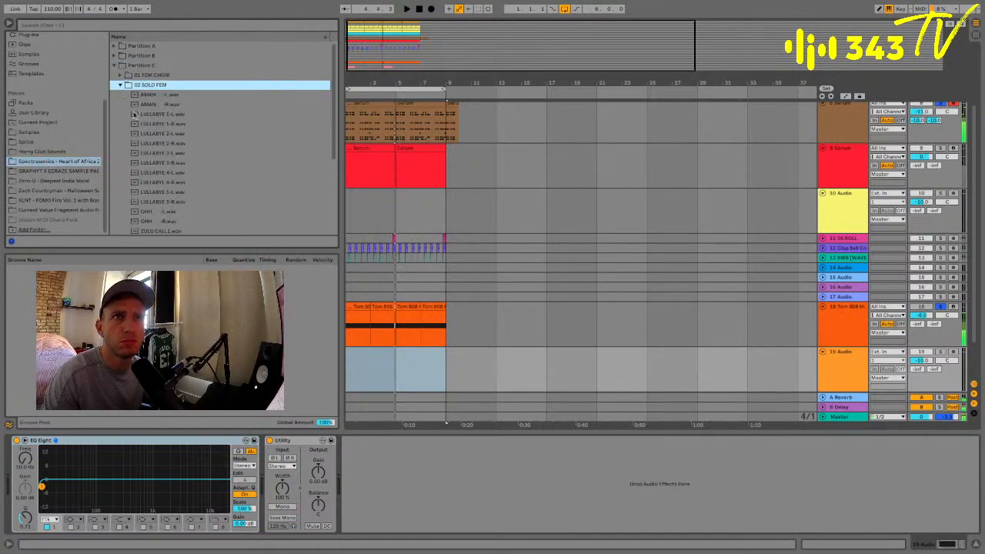
Audition vocal samples in the 02 SOLO FEM folder, from the LULLABYE files through OHH to ZULU CALL1
left_click(135, 114)
left_click(162, 181)
scroll(161, 182, "down", 1)
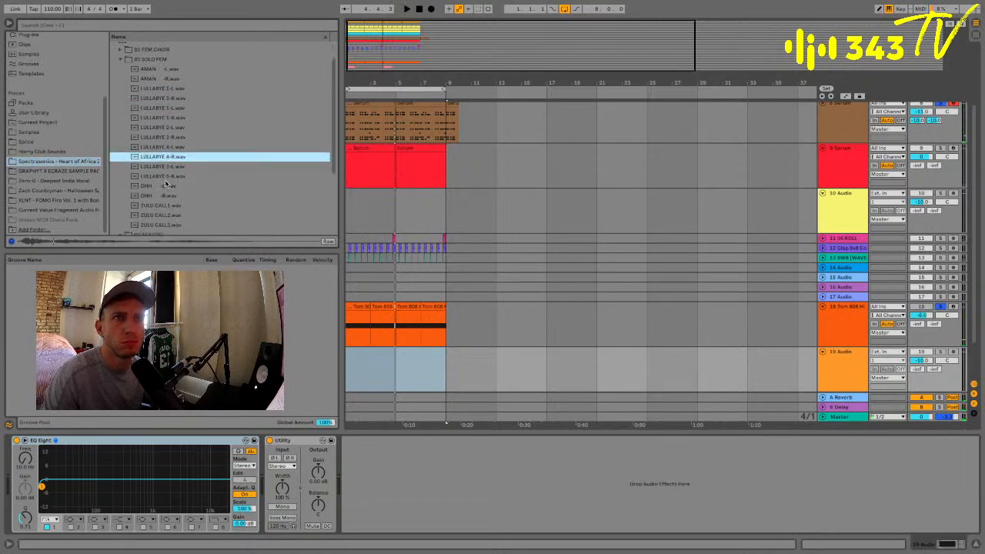
left_click(163, 186)
left_click(162, 195)
left_click(162, 205)
scroll(162, 200, "down", 2)
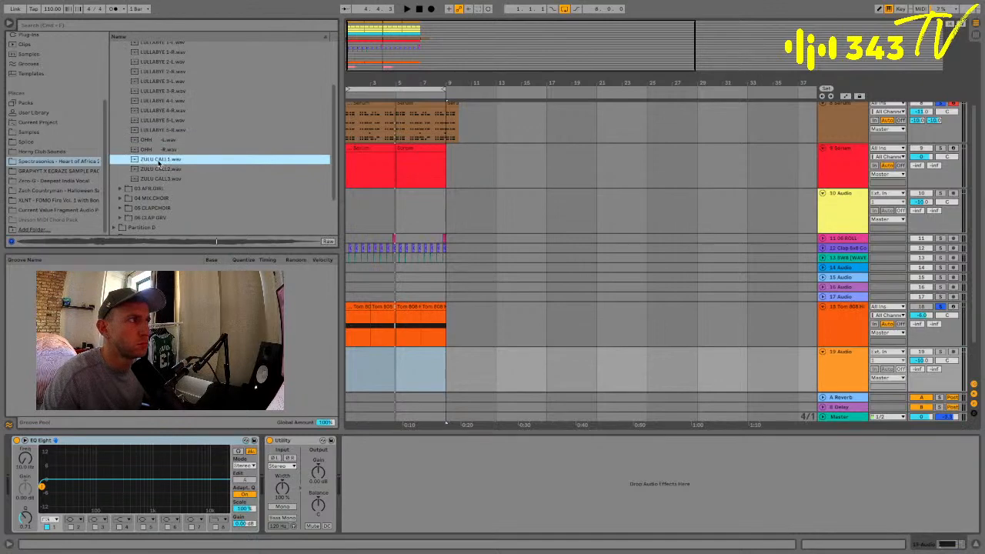
Place ZULU CALL1.wav at bar 1 of audio track 10 and turn off its warping
left_click_drag(159, 161, 359, 193)
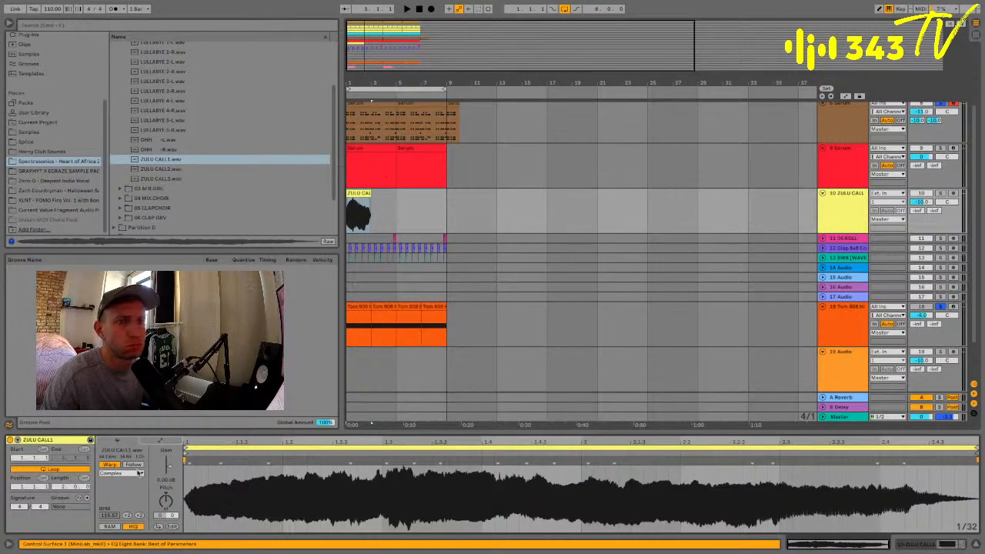
left_click(110, 466)
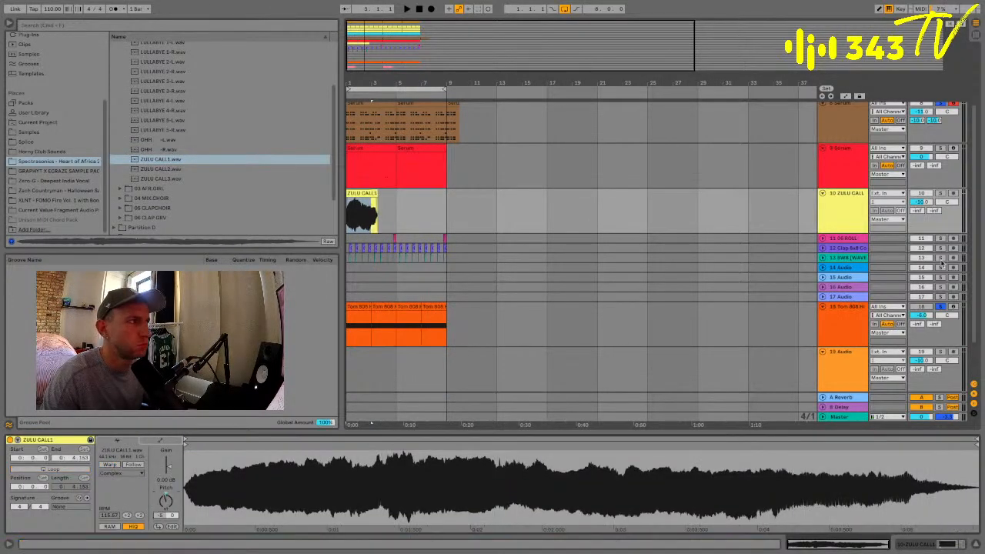
Set the vocal track to about -13 dB and its clip pitch to -3 semitones, auditioning it soloed and in the mix
left_click_drag(920, 204, 920, 217)
key("space")
left_click(940, 193)
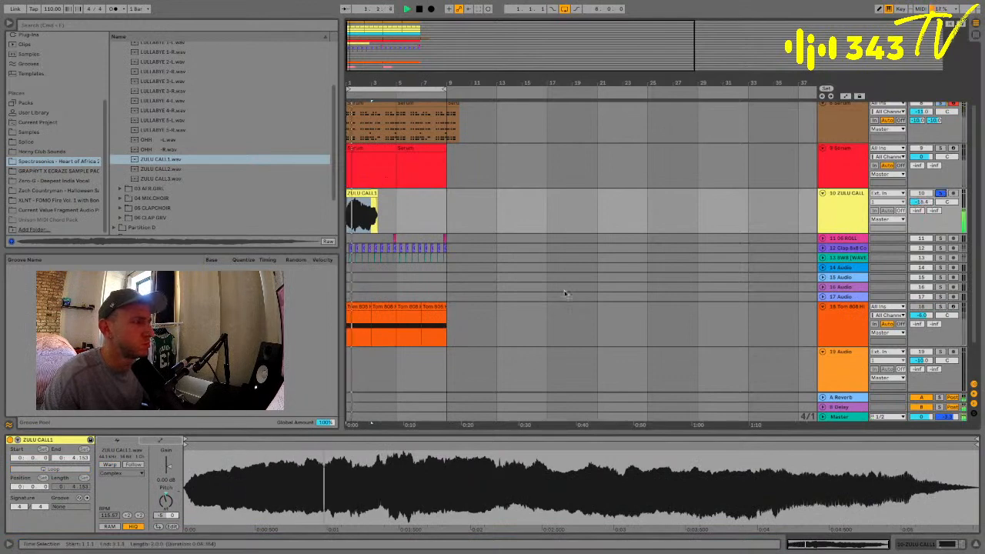
key("space")
key("space")
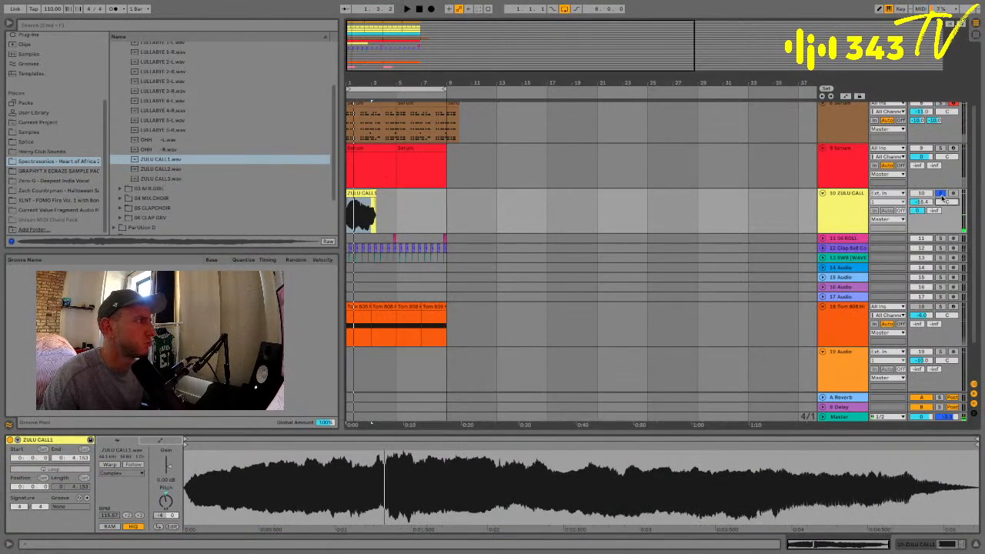
left_click(940, 193)
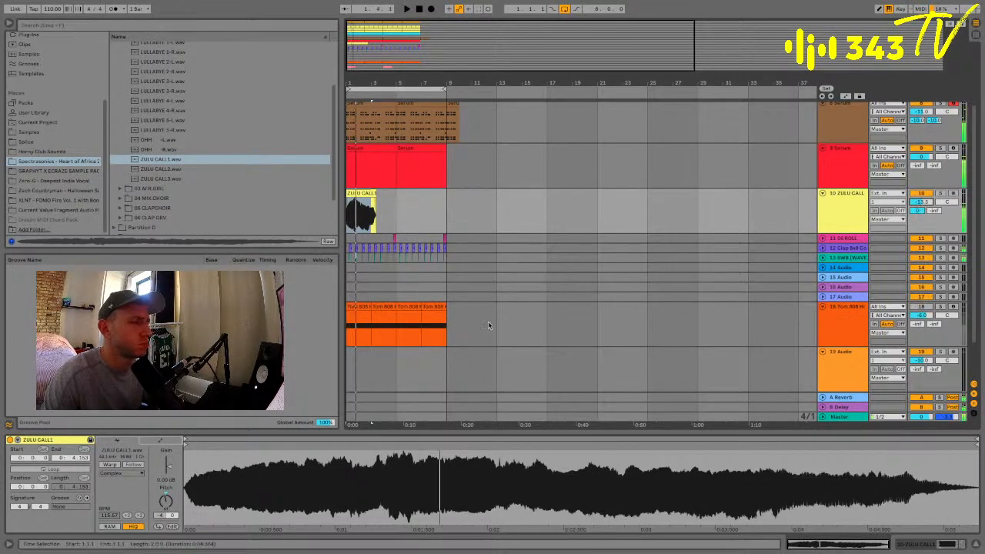
mouse_move(170, 504)
left_mouse_down()
mouse_move(170, 494)
mouse_move(173, 511)
left_mouse_up()
key("space")
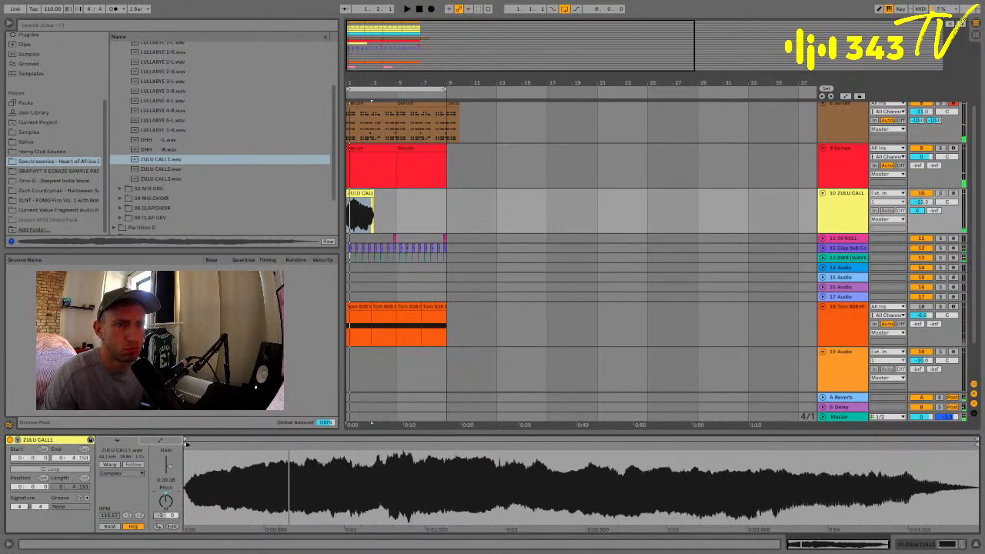
Move the vocal clip's start to about 1 second into the sample, checking it against the loop
left_click_drag(187, 444, 346, 447)
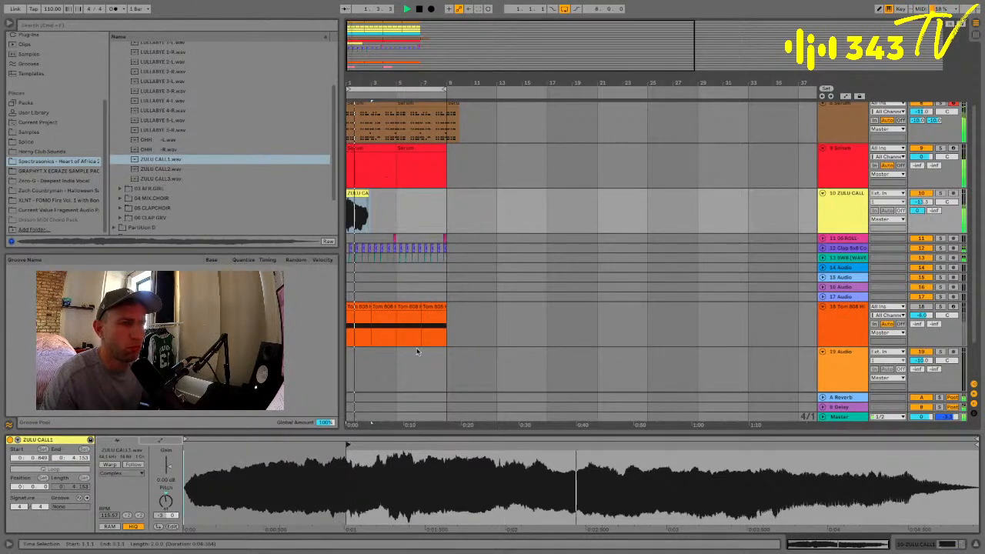
left_click_drag(352, 81, 435, 246)
key("space")
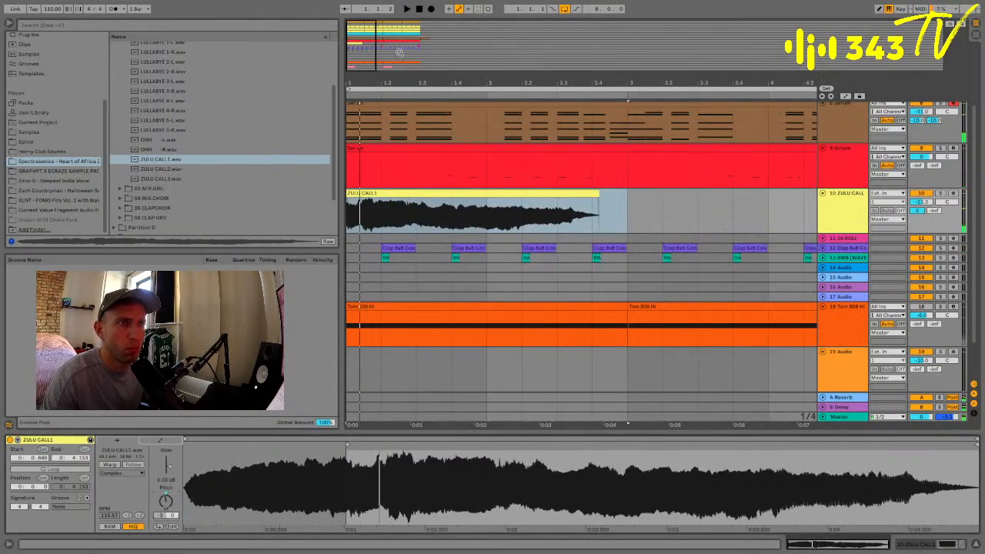
left_click(350, 88)
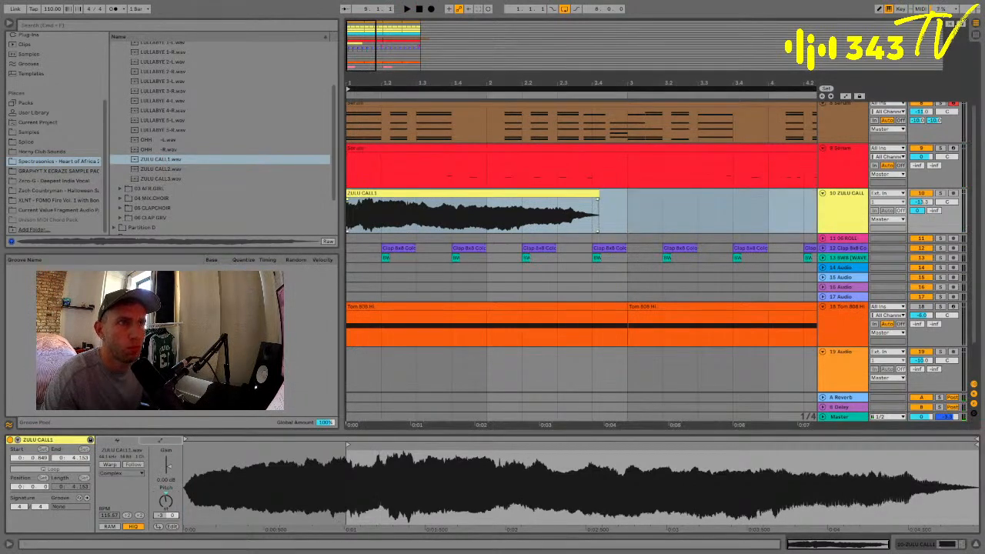
left_click(252, 468)
left_click_drag(348, 444, 377, 444)
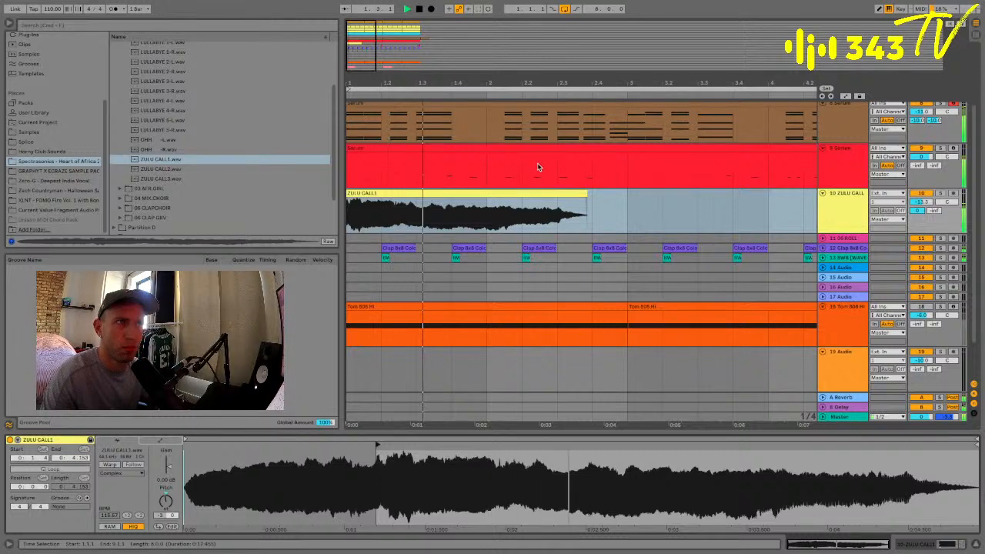
Play the vocal with the loop and trim its end to leave a short hit of about 0.92 seconds with a fade-out
key("space")
key("space")
left_click_drag(586, 194, 405, 193)
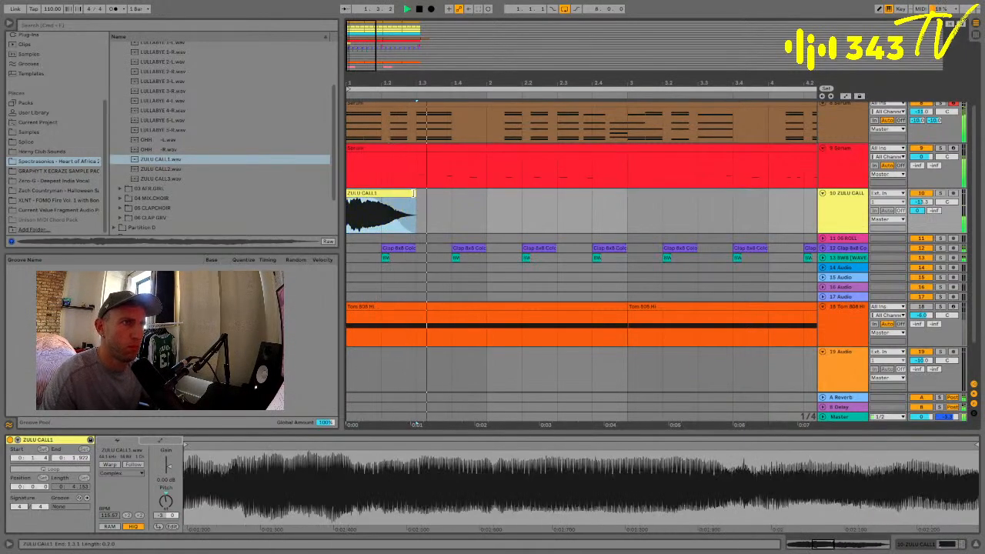
left_click_drag(377, 83, 365, 71)
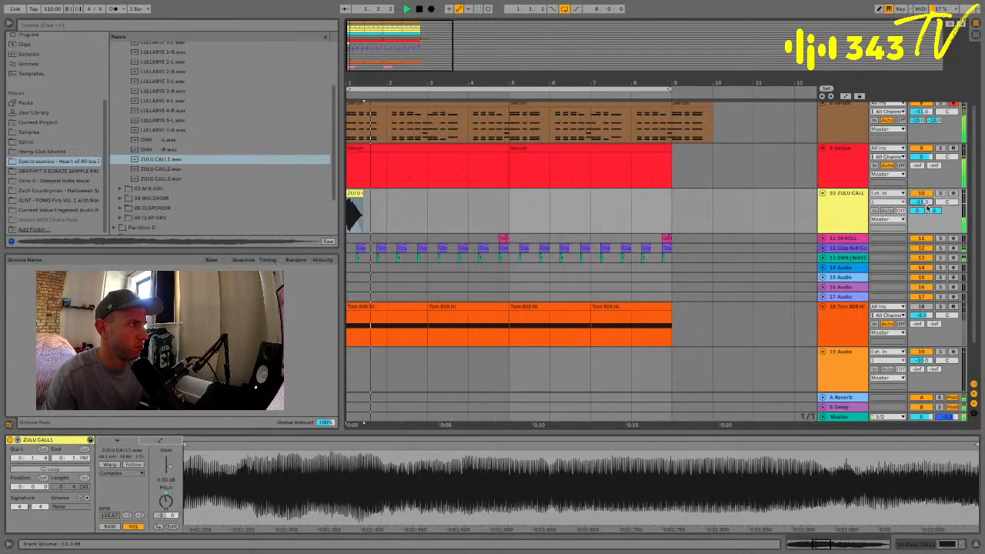
Search the audio effects for "delay", add Delay to the ZULU CALL track, and play the loop
left_click(923, 545)
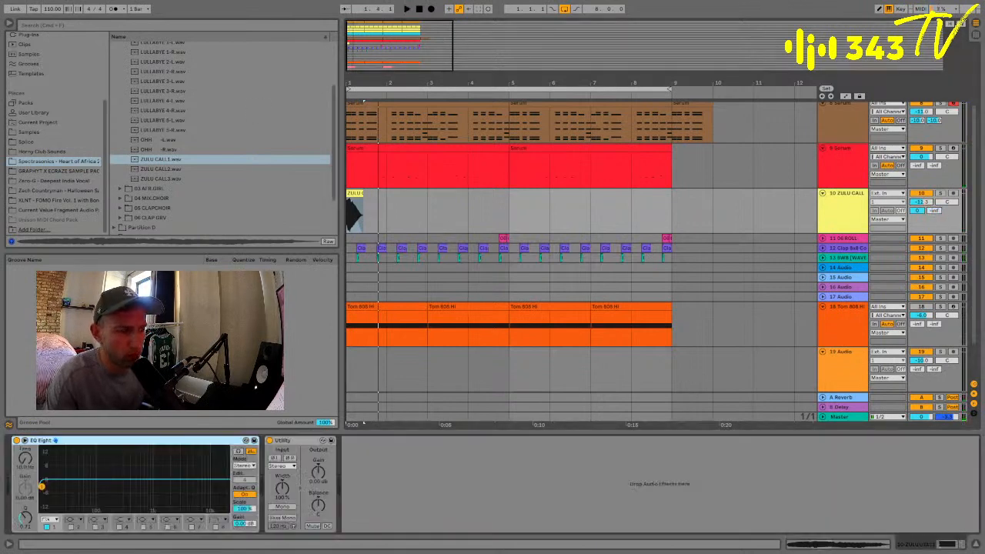
left_click(108, 29)
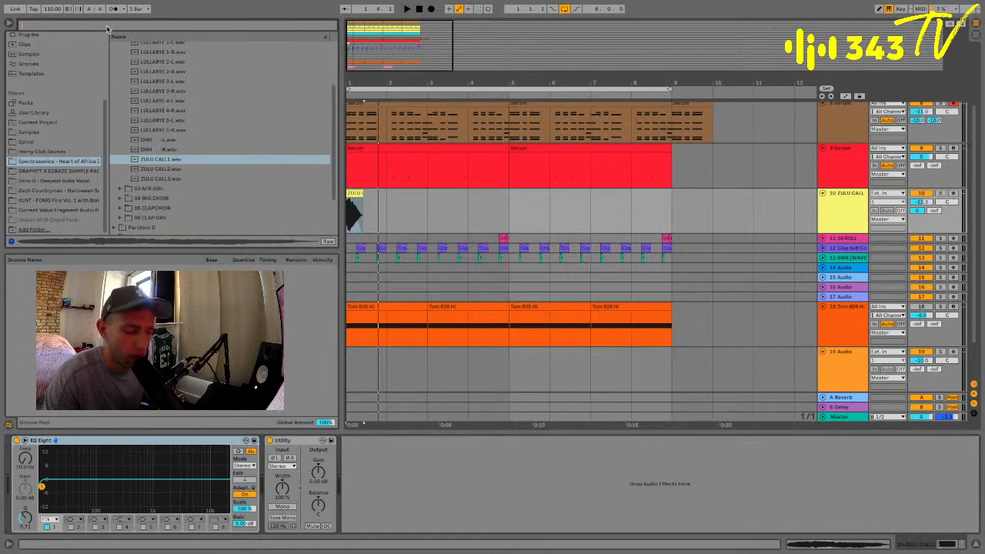
type("cl")
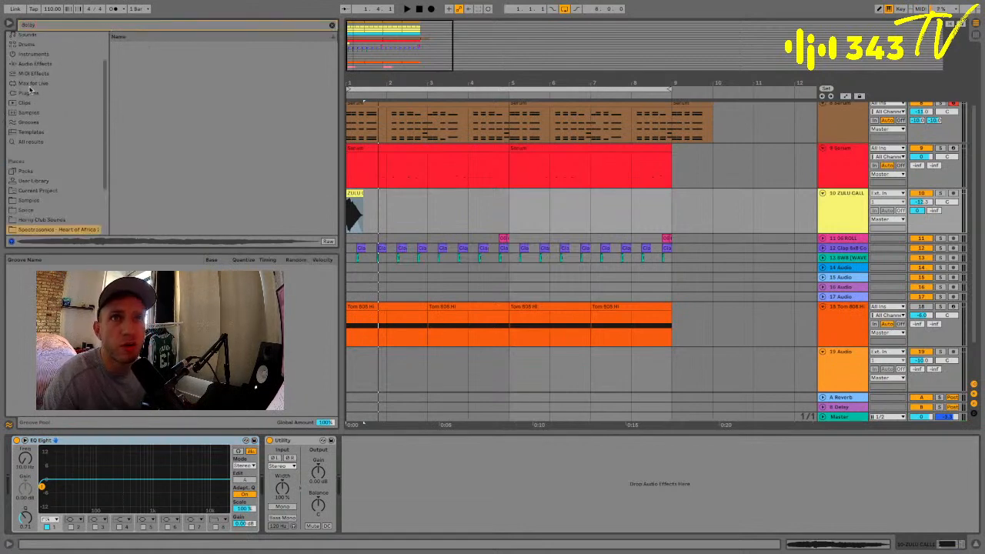
left_click(32, 63)
left_click(114, 74)
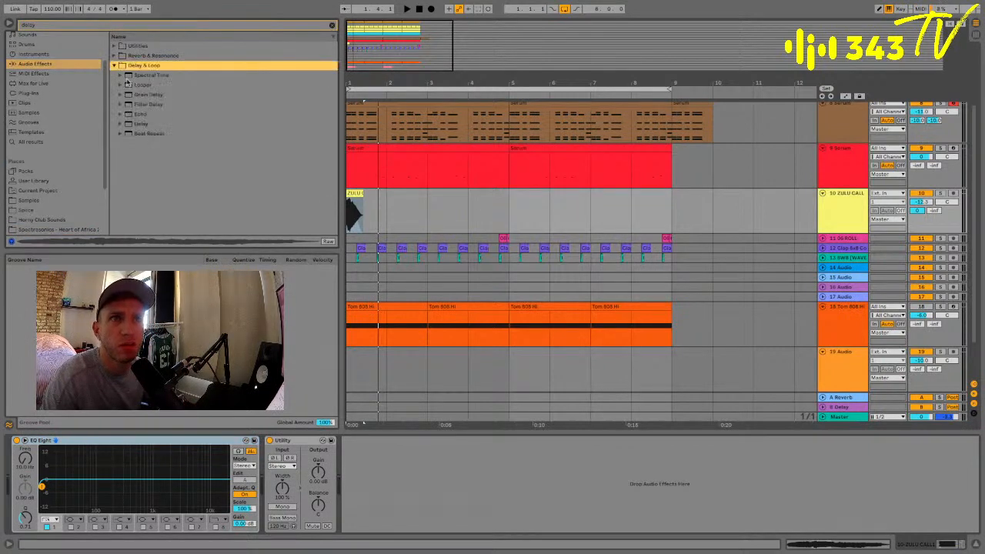
double_click(140, 123)
key("space")
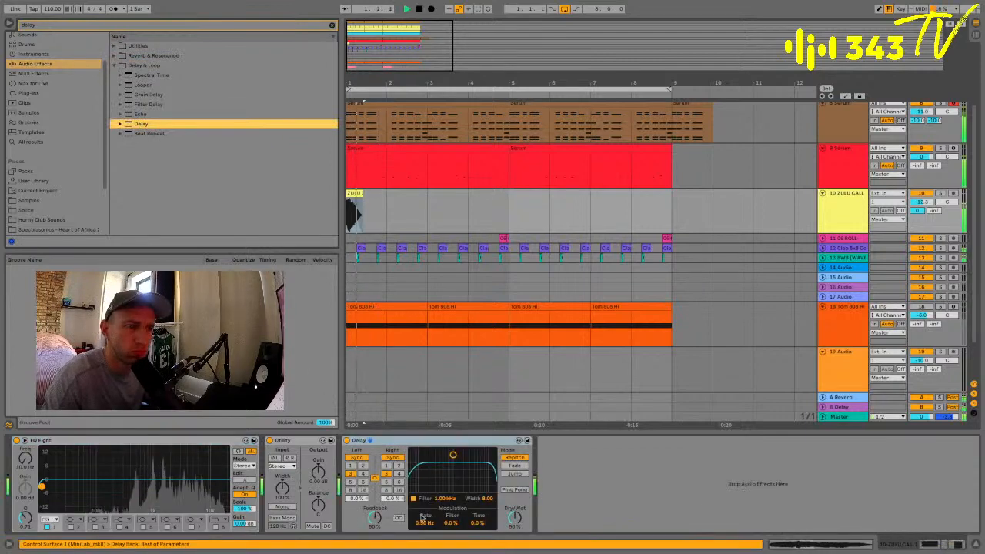
Set the vocal Delay's filter to 1.80 kHz with width 7.99, and raise its feedback to about 76%
left_click_drag(453, 455, 461, 455)
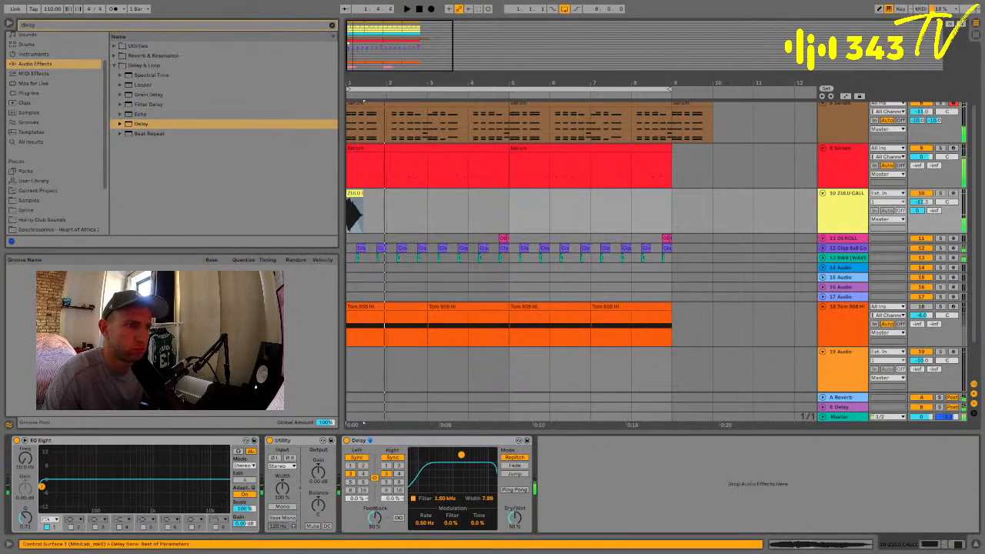
left_click(518, 523)
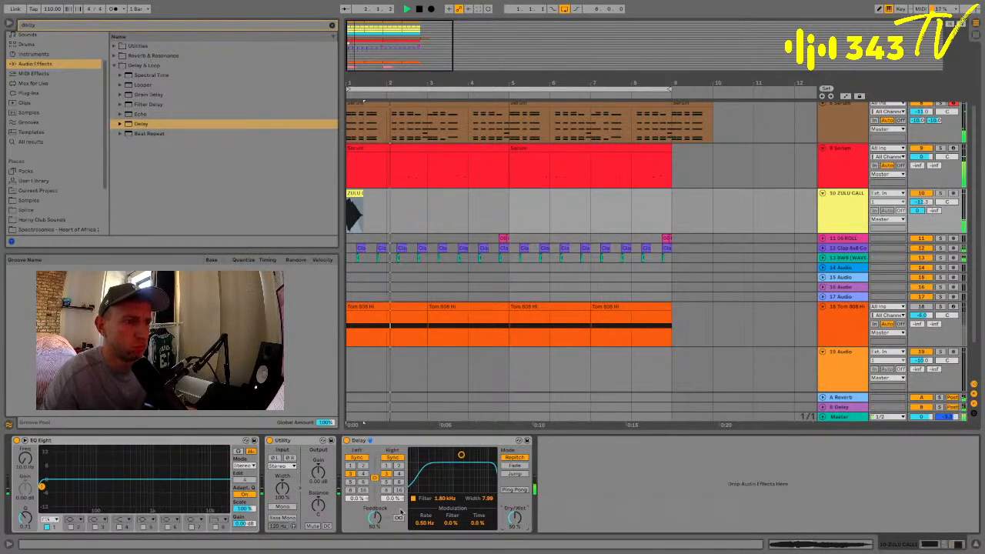
key("space")
key("space")
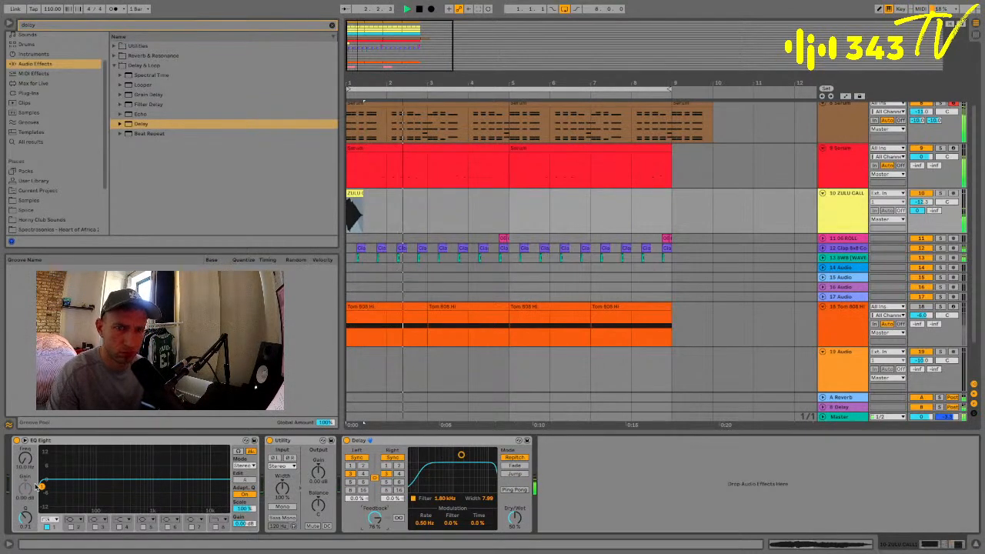
Apply a low cut at about 210 Hz to the vocal in EQ Eight, and select its clip
left_click_drag(43, 484, 113, 495)
left_click(355, 190)
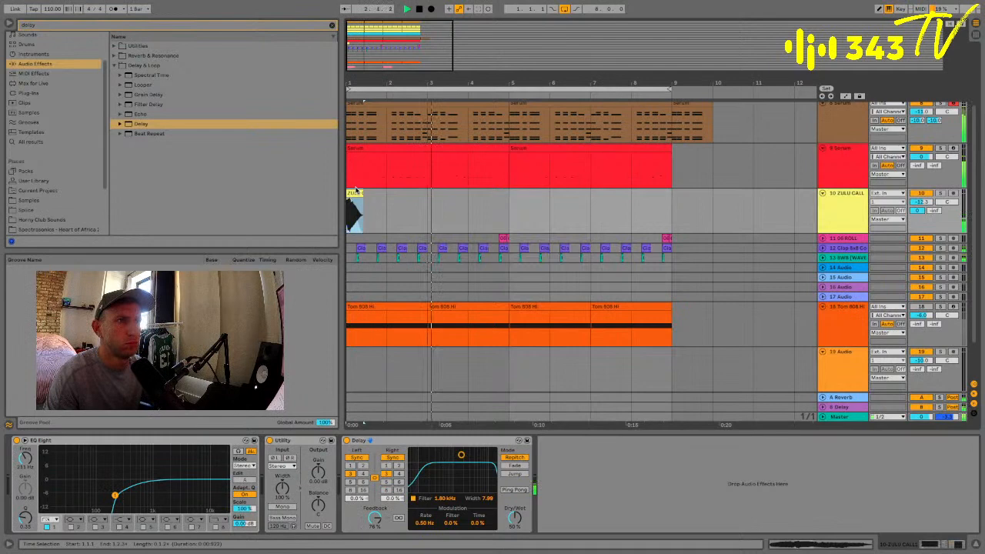
Duplicate the ZULU CALL vocal hit to bar 5 and set its track volume to -10.0 dB
left_click(527, 200, "shift")
key("ctrl+d")
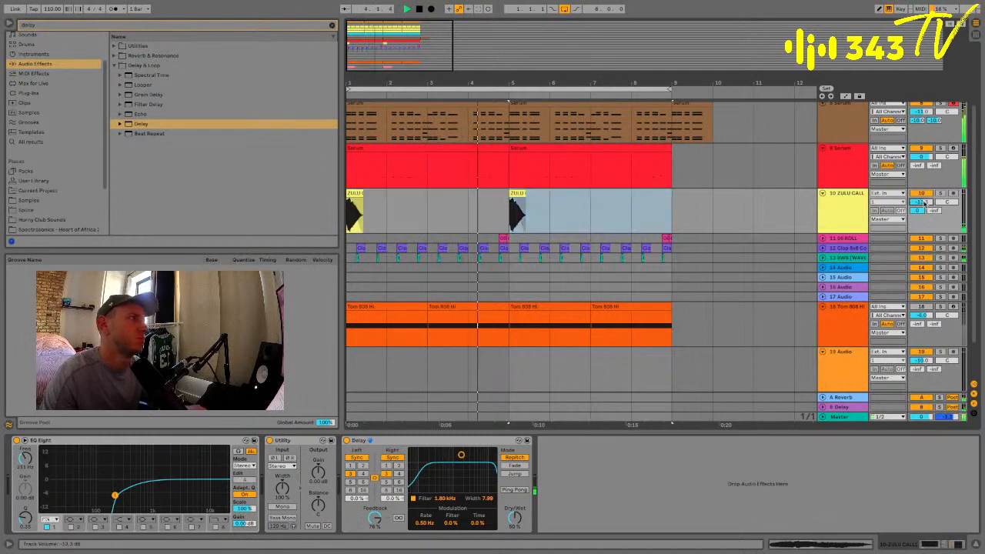
left_click(822, 193, "alt")
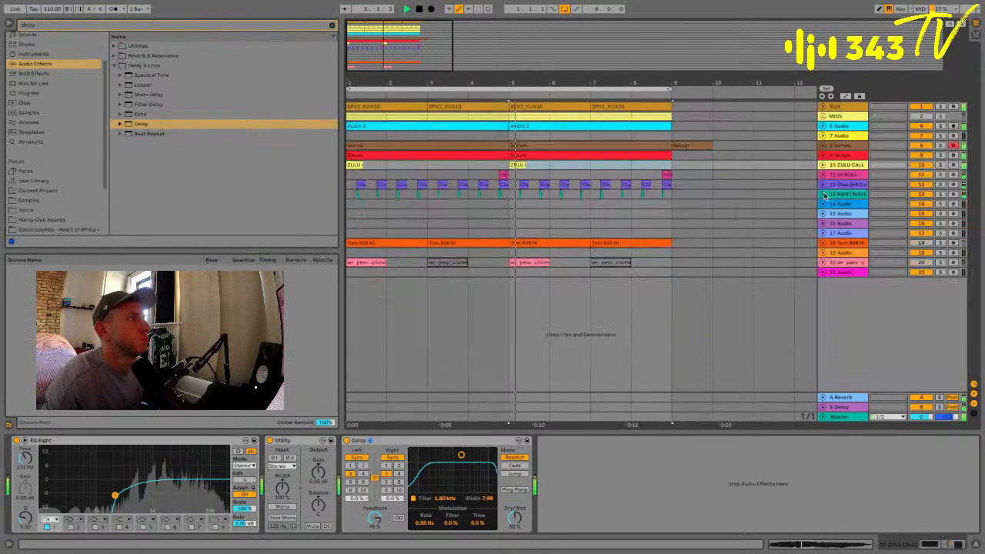
left_click(822, 164)
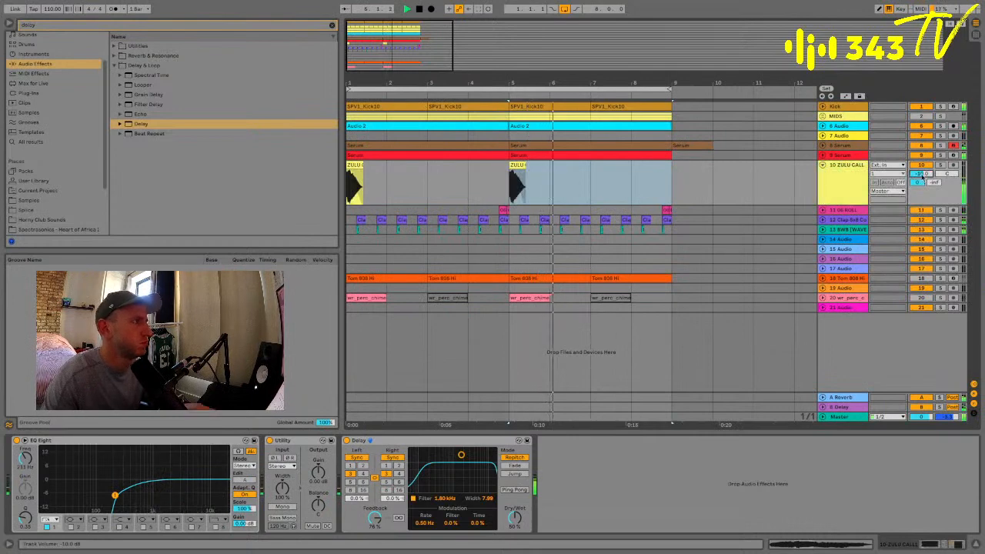
left_click(822, 165)
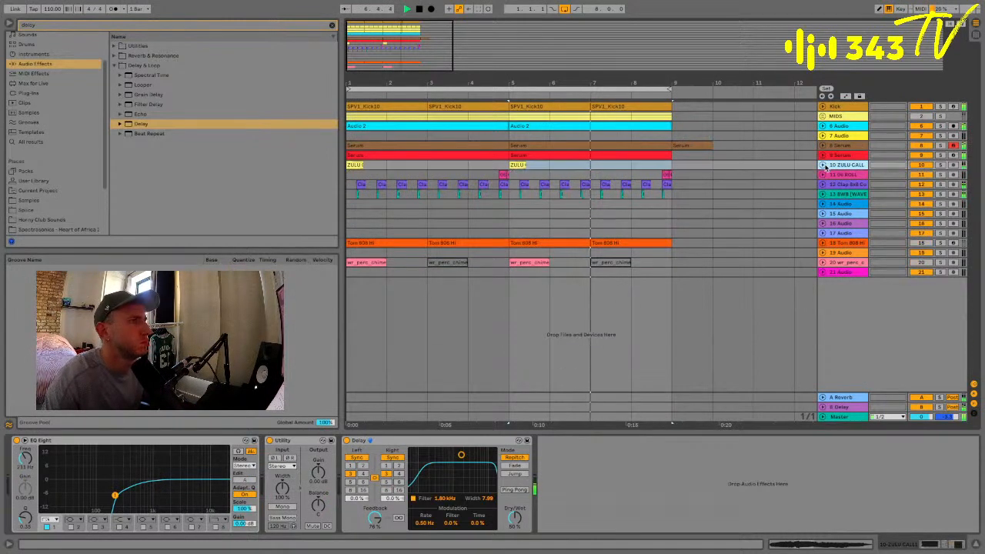
Deactivate the resampled 6 Audio track
left_click(822, 125)
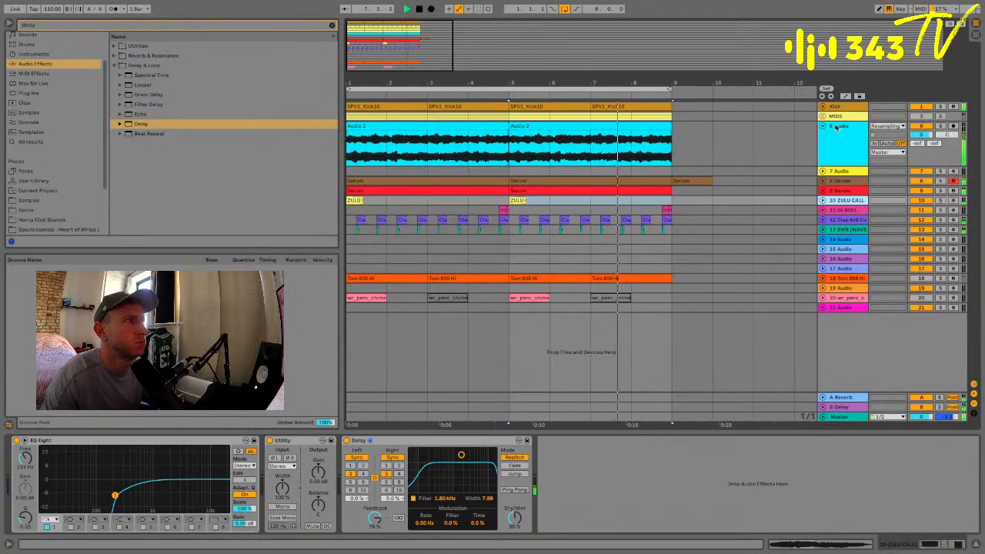
left_click(939, 126)
left_click(921, 126)
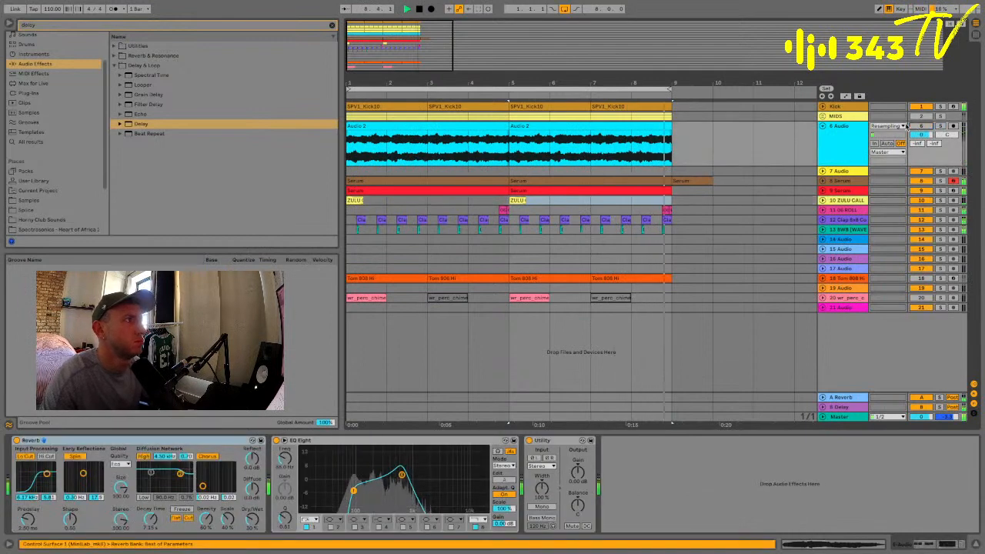
left_click(845, 131)
Insert a new audio track directly below the 9 Serum track
left_click(837, 190)
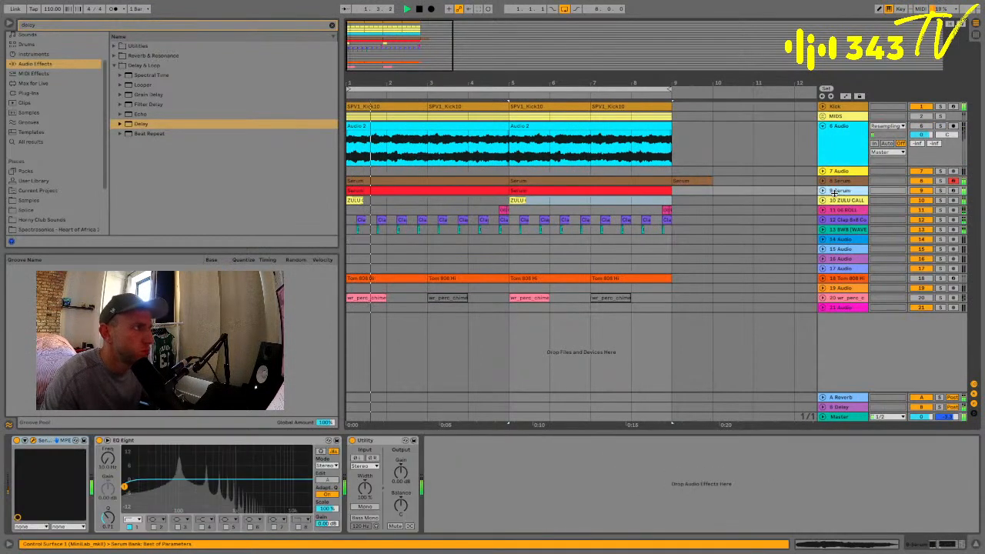
key("ctrl+t")
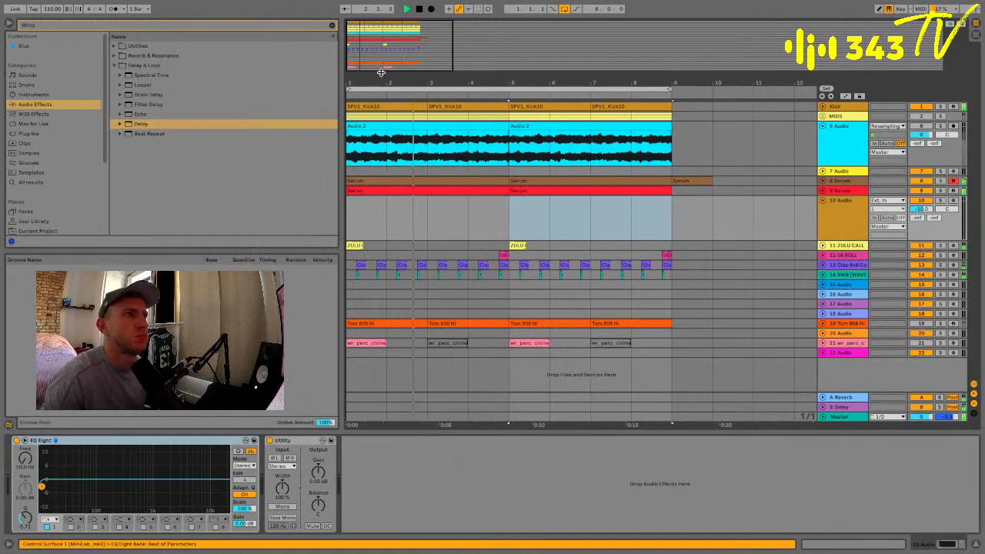
left_click_drag(382, 69, 360, 95)
scroll(510, 226, "left", 2)
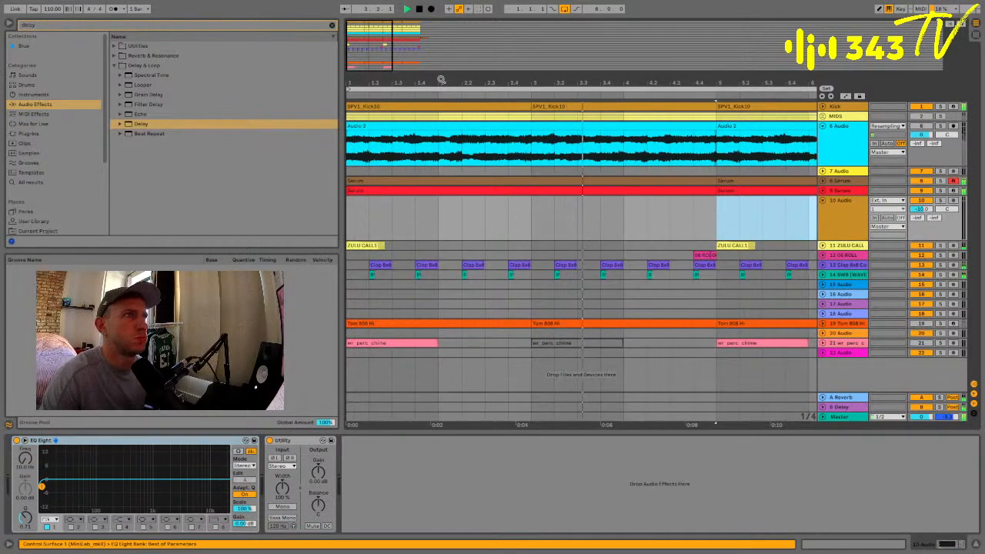
left_click_drag(440, 80, 369, 80)
left_click(181, 25)
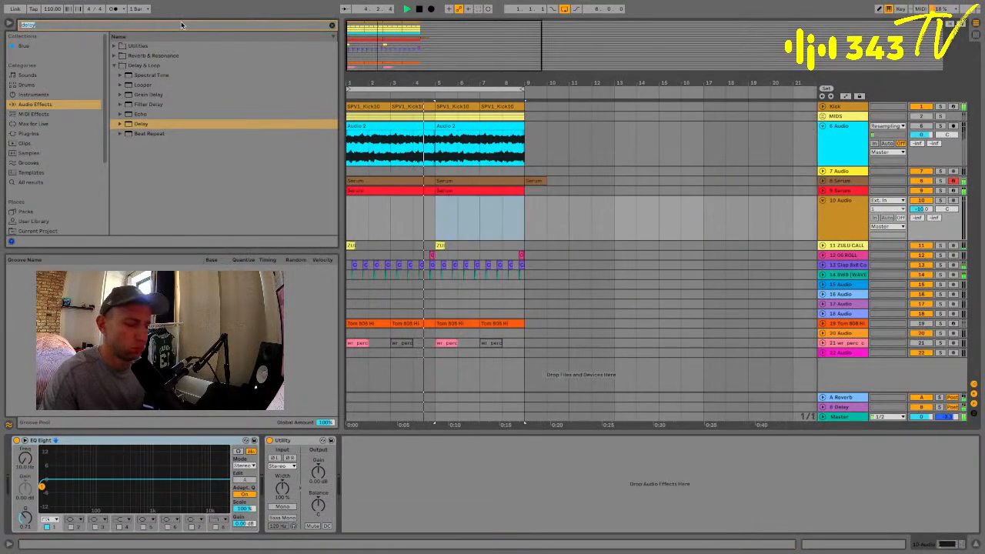
type("eq")
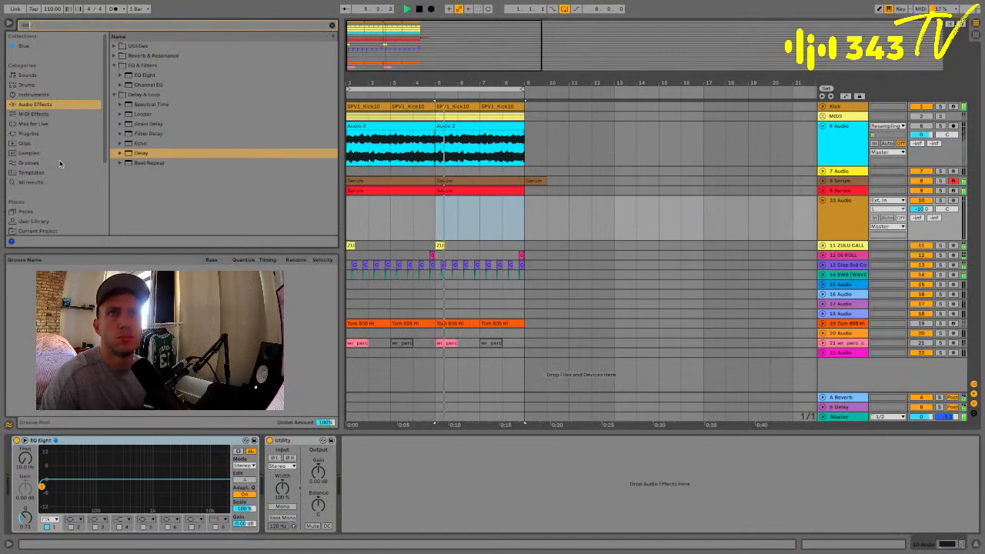
key("Escape")
Duplicate the whole eight-bar section to bars 9 through 16 and set the loop to the new copy
left_click_drag(350, 213, 707, 214)
key("ctrl+d")
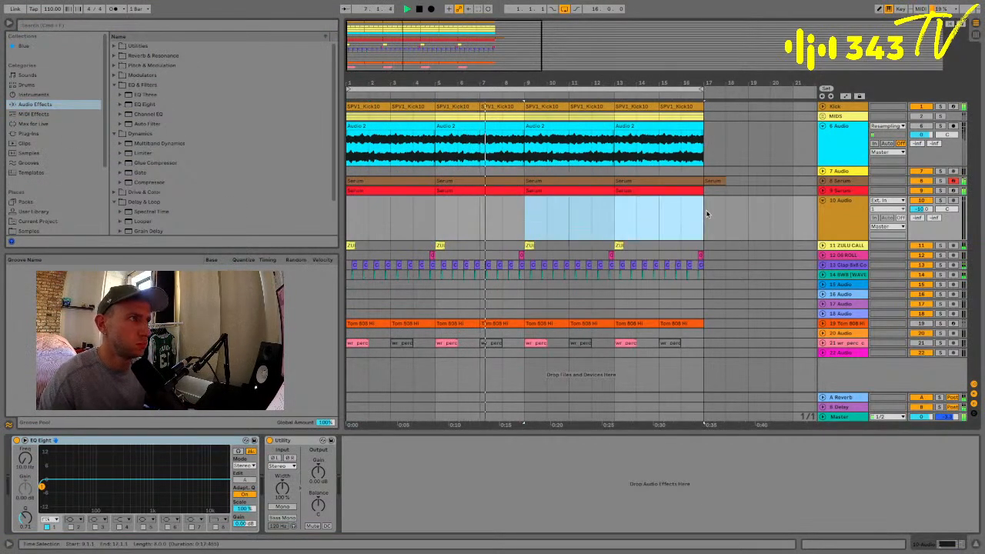
key("ctrl+l")
Delete the Tom 808 Hi clips from the first eight bars
left_click(570, 323)
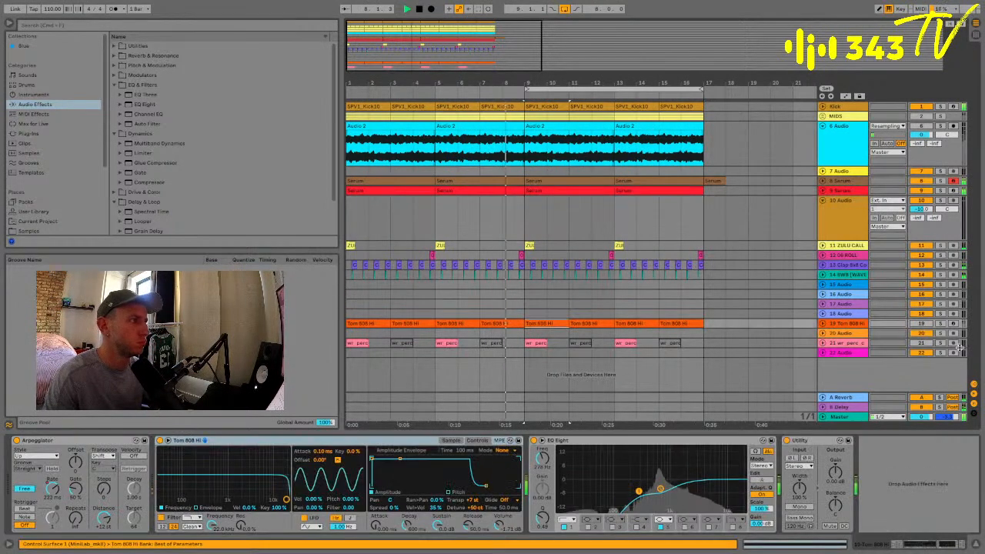
left_click(921, 324)
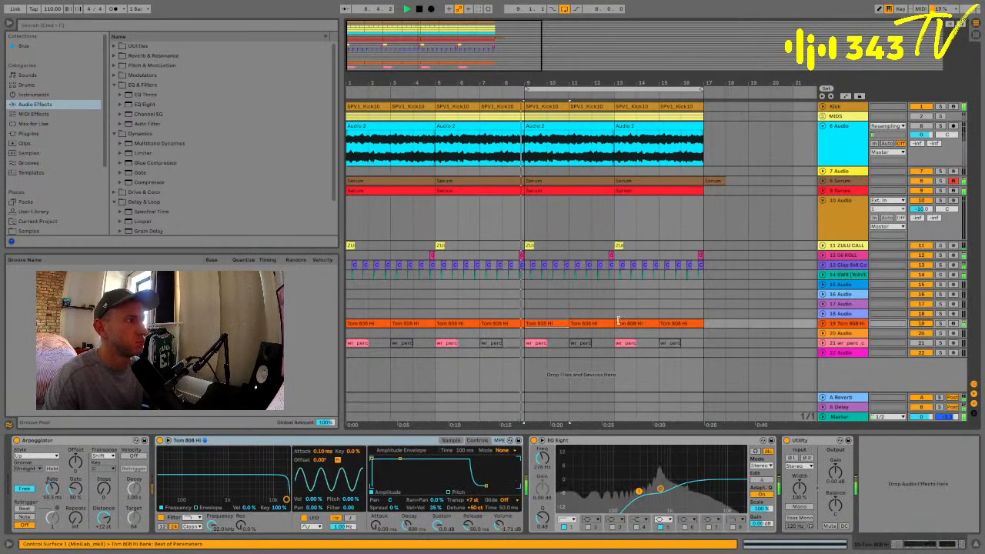
left_click(507, 324)
left_click(382, 322, "shift")
key("Delete")
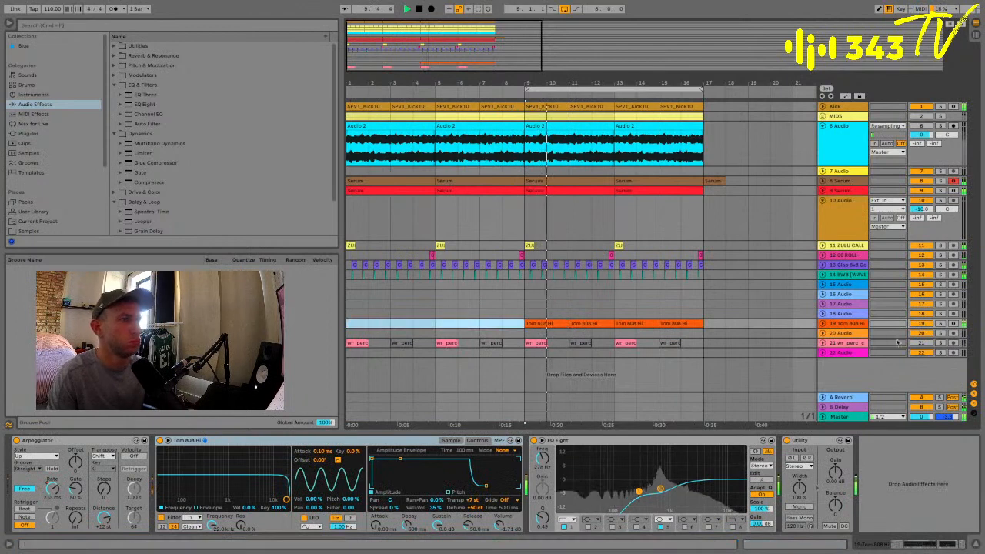
Lower the Tom 808 Hi track volume to about -13 dB and fold all the tracks
left_click(824, 324)
left_click(925, 331)
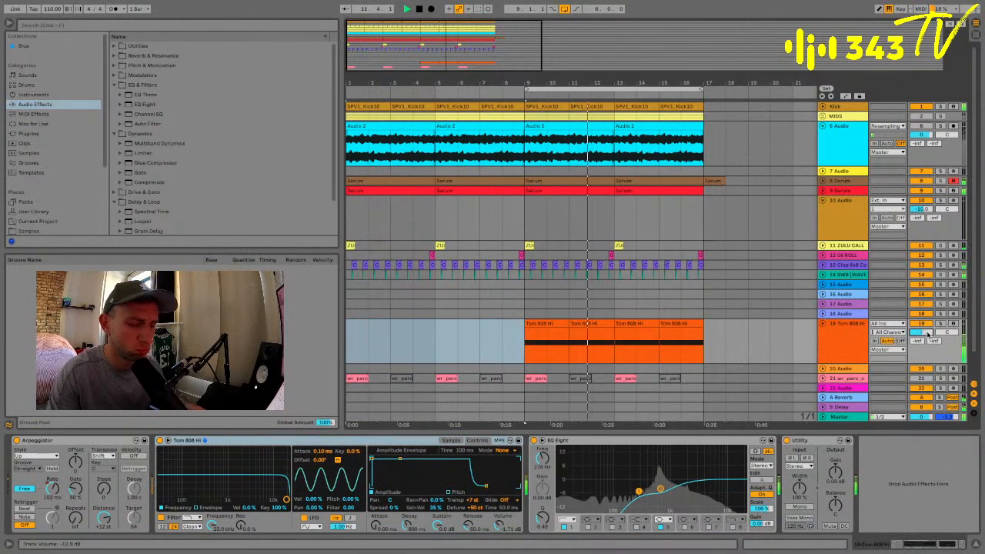
left_click(825, 200)
left_click(822, 200, "alt")
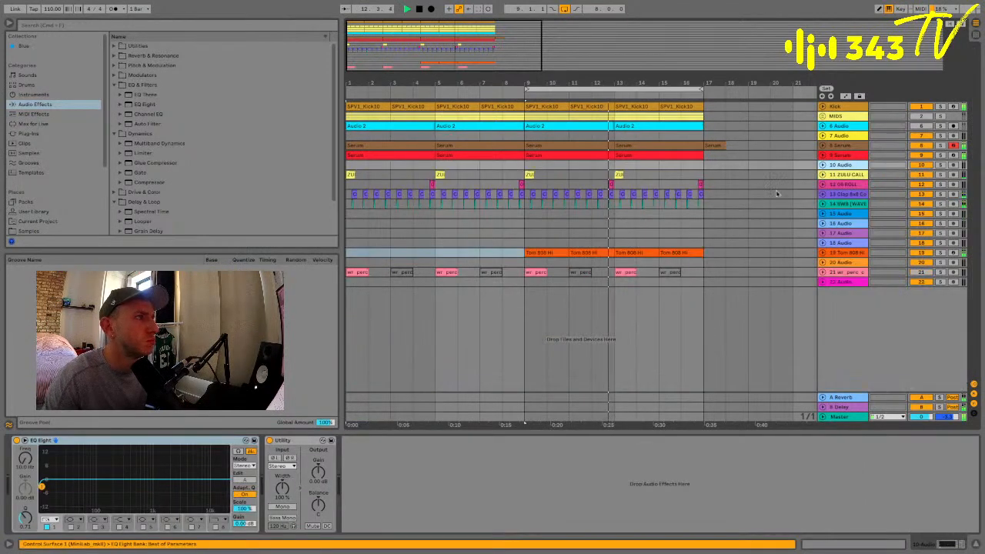
Deactivate the two clips on the 9 Serum track in the second eight bars, checking the section in playback
left_click(552, 151)
key("space")
key("0")
key("space")
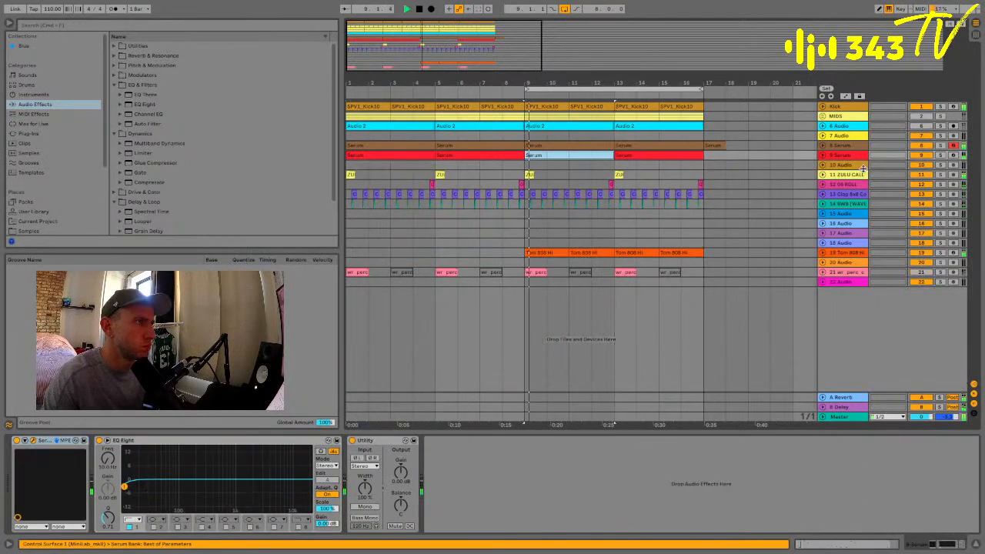
key("space")
left_click(668, 155)
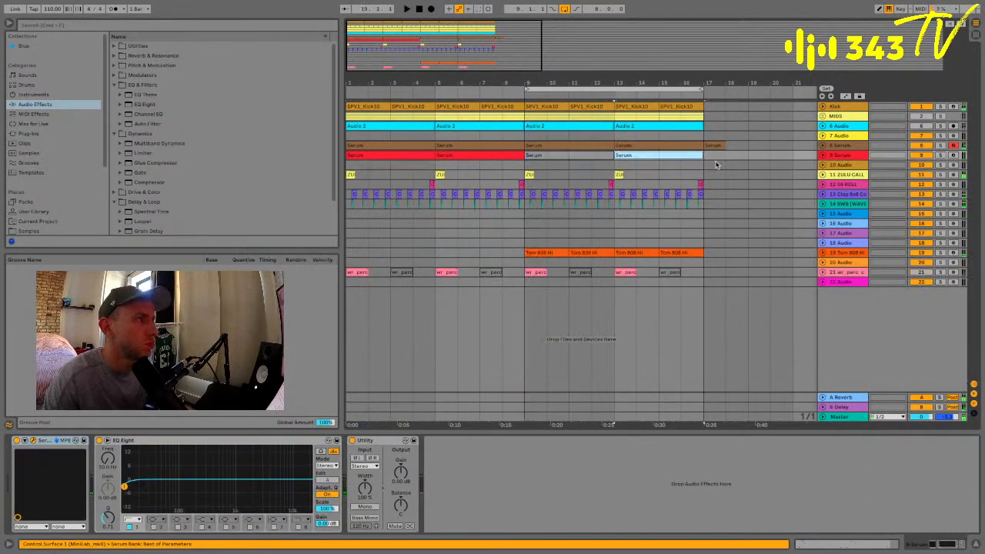
Insert another audio track below 9 Serum, and search the library for "808" to preview 093 808 Kick.wav
left_click(839, 156)
key("super+t")
left_click(131, 29)
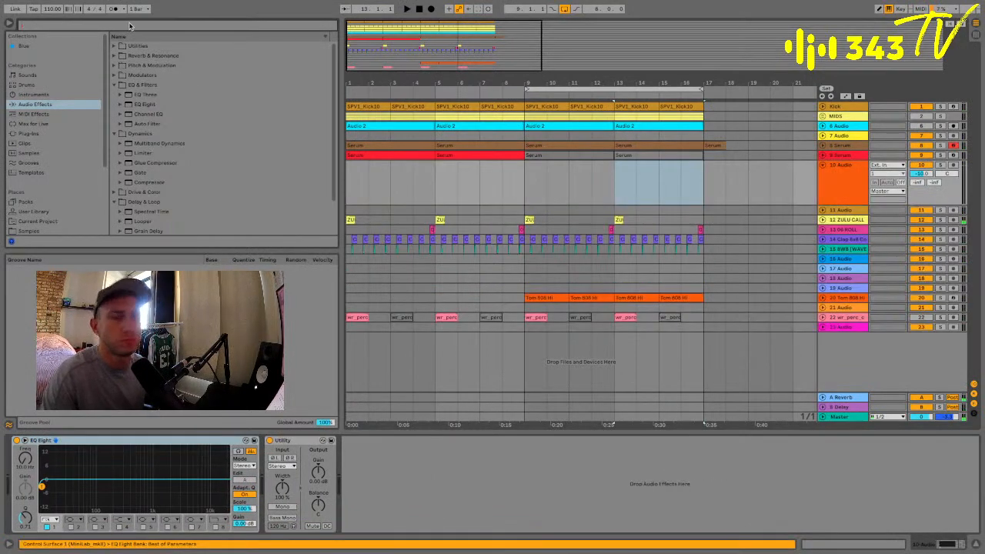
type("808")
left_click(181, 171)
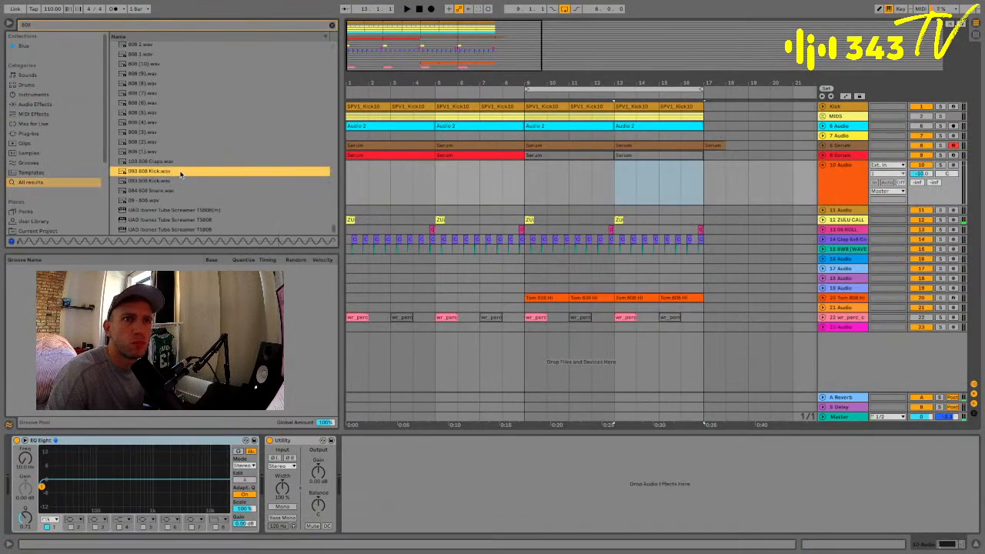
Browse and audition samples in the 808 search results to find a hi-hat sound
left_click(174, 220)
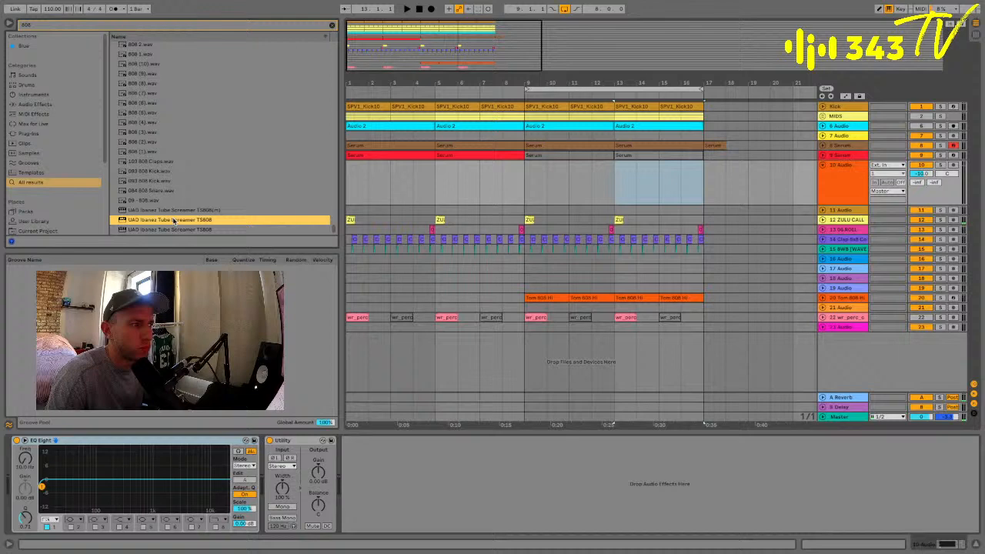
scroll(172, 153, "up", 10)
left_click(171, 153)
scroll(172, 154, "up", 10)
left_click(171, 154)
scroll(171, 154, "up", 5)
left_click(171, 155)
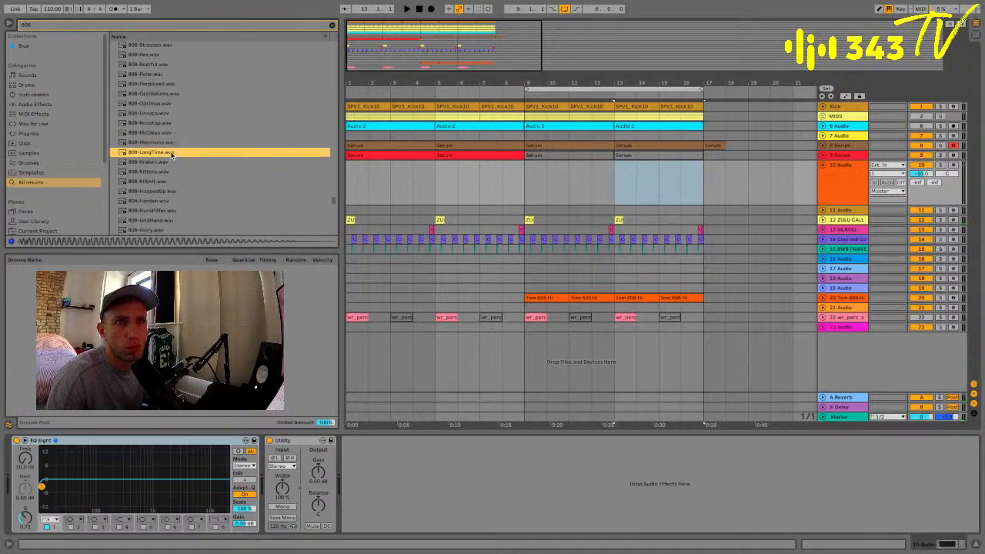
scroll(172, 156, "up", 10)
left_click(172, 156)
scroll(172, 156, "up", 10)
left_click(171, 155)
scroll(171, 155, "up", 10)
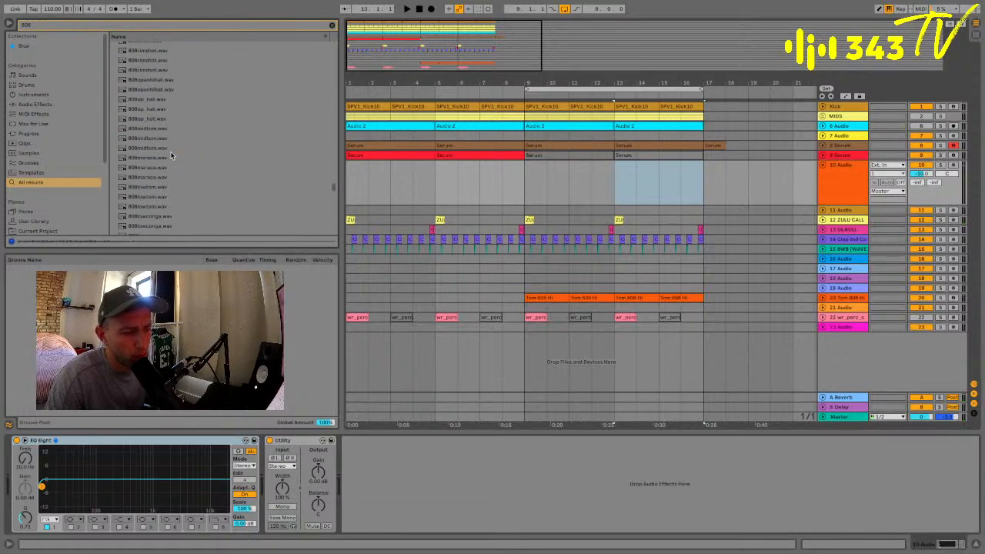
scroll(172, 155, "down", 10)
scroll(172, 156, "up", 4)
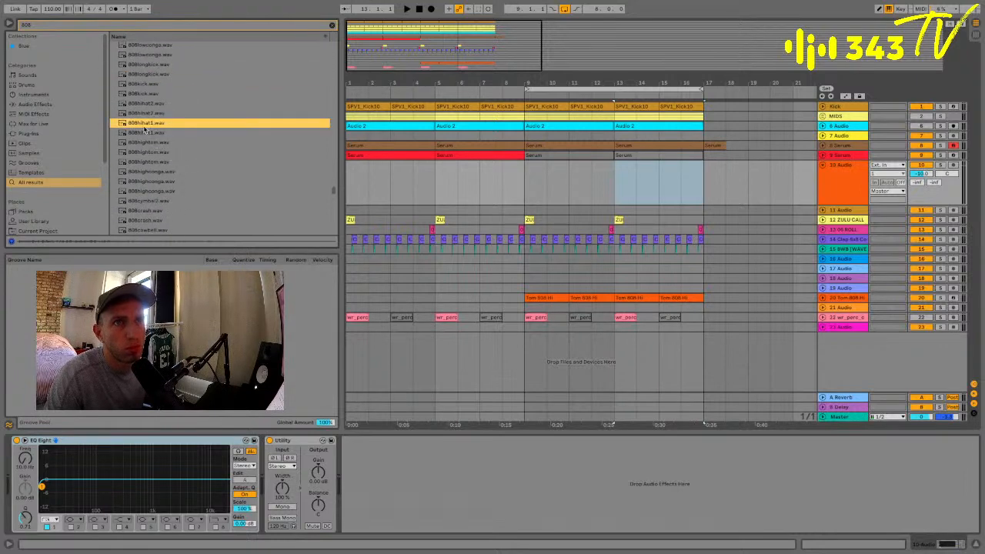
Place 808hihat1.wav on audio track 10 and copy the clip to the start of bar 9
left_click_drag(144, 131, 545, 178)
scroll(531, 177, "up", 5)
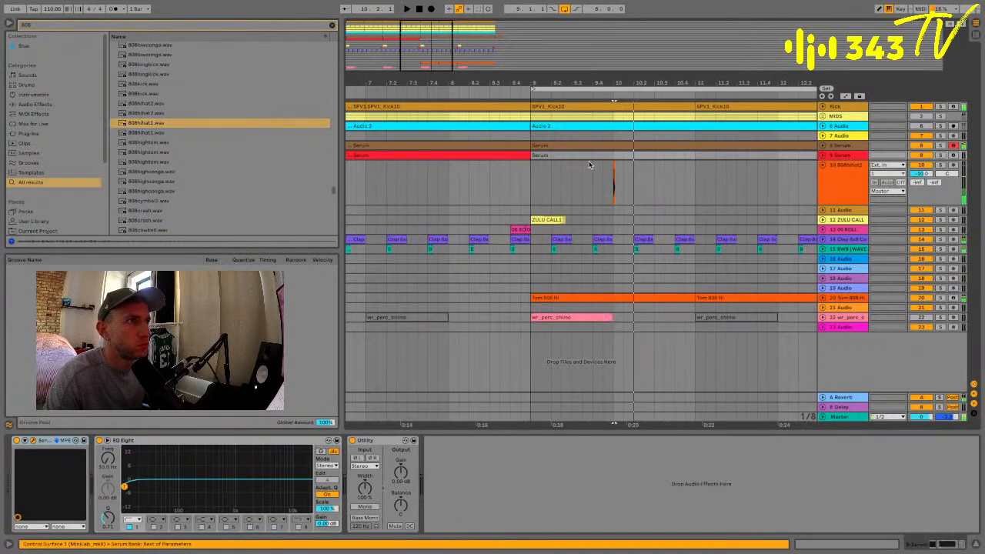
left_click(616, 167)
left_click_drag(614, 165, 520, 167)
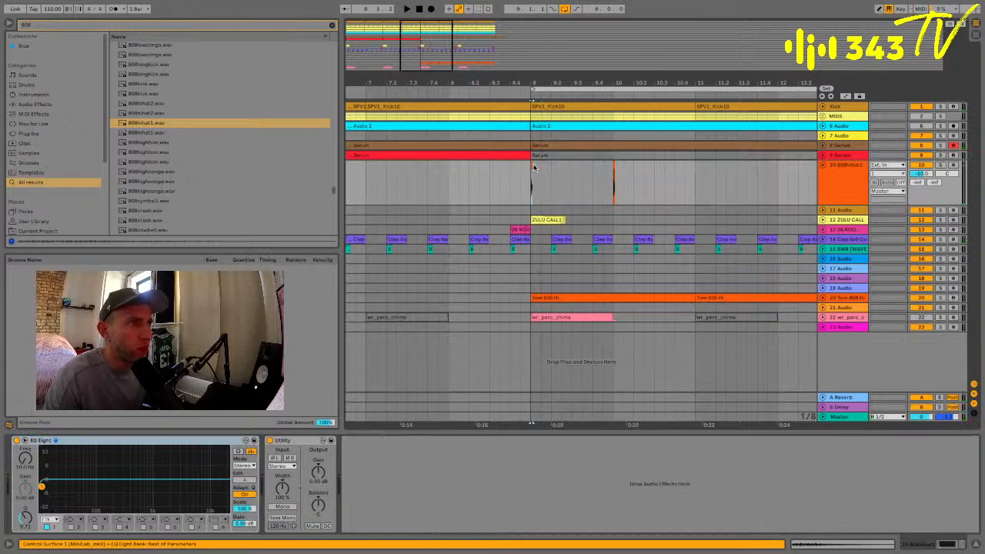
Duplicate the 808hihat1 clip repeatedly at eighth-note spacing to fill bar 9
key("ctrl+d")
key("ctrl+d")
key("ctrl+d")
key("ctrl+d")
key("ctrl+d")
scroll(538, 180, "down", 1)
key("ctrl+d")
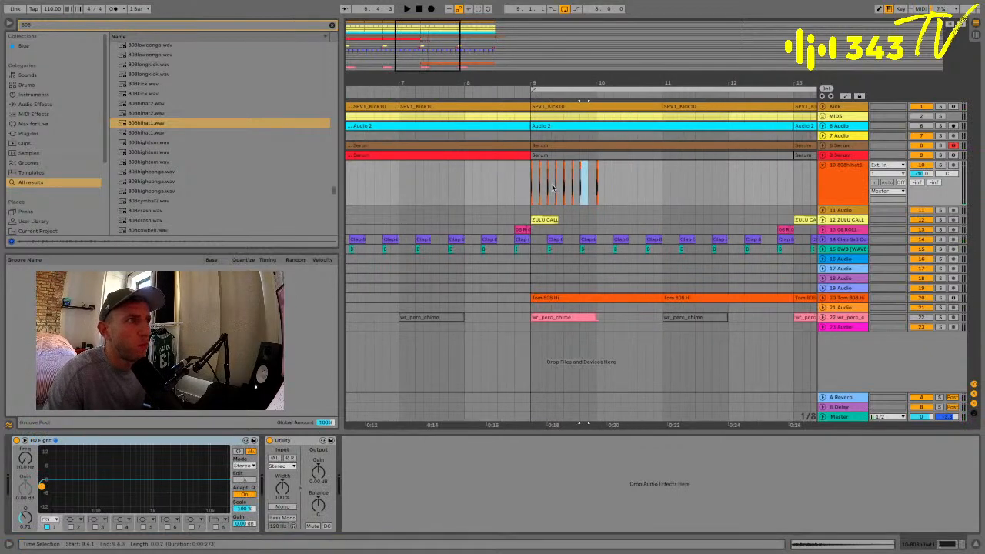
Select the hi-hat clips of bar 9 and duplicate them through the end of bar 16
left_click_drag(529, 190, 599, 189)
key("ctrl+d")
key("ctrl+d")
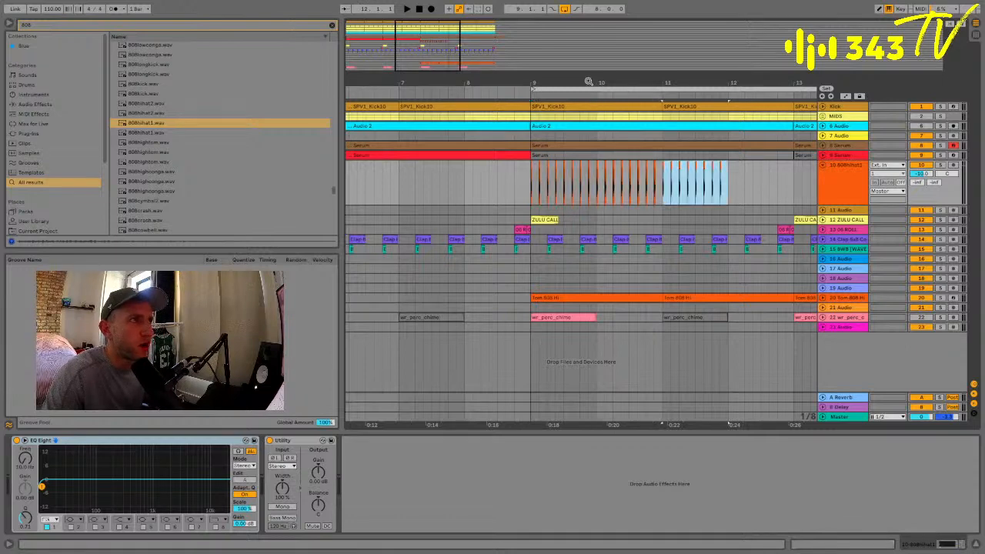
scroll(594, 189, "down", 1)
key("ctrl+d")
key("ctrl+d")
key("ctrl+d")
key("ctrl+d")
key("ctrl+d")
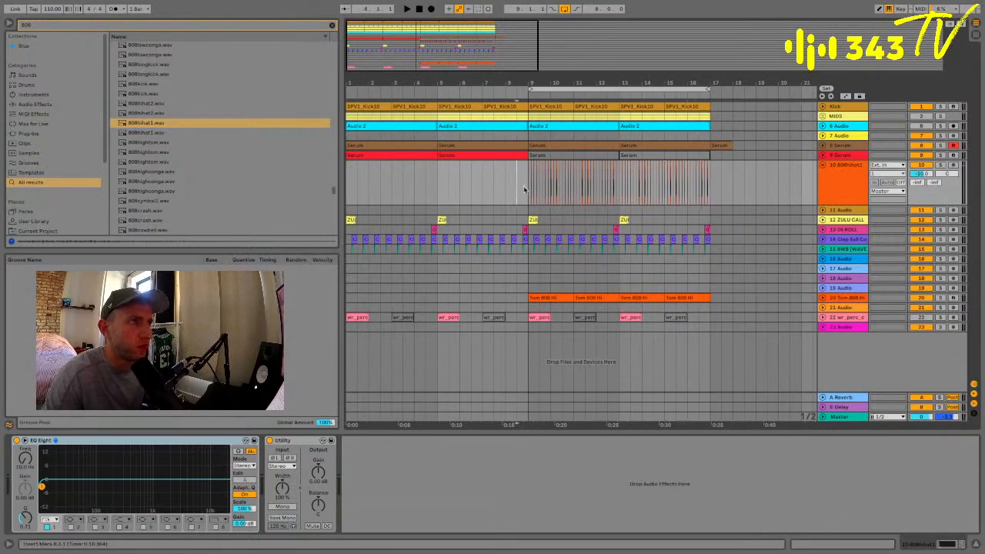
Play back the arrangement from bar 9 to hear the hi-hat pattern
key("space")
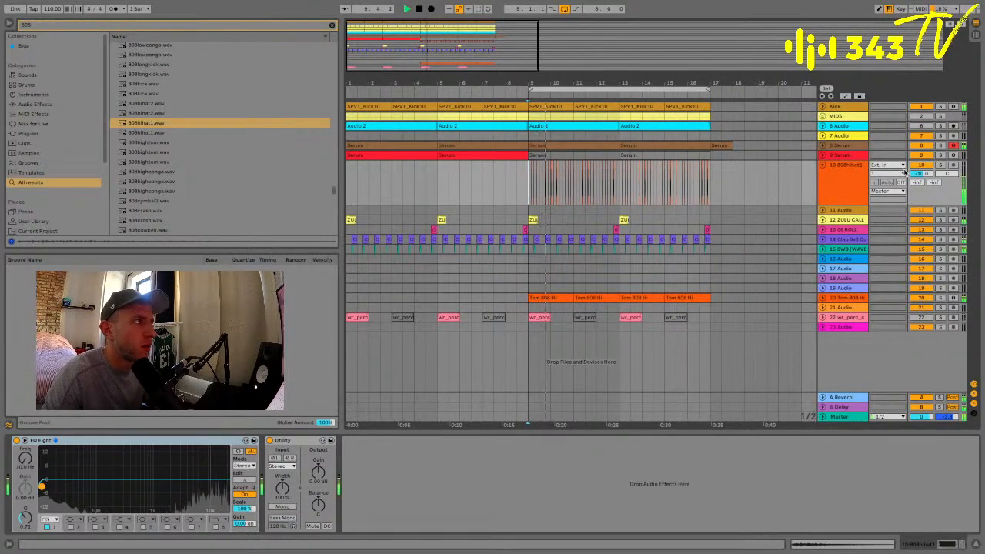
left_click_drag(537, 82, 536, 77)
key("space")
key("space")
key("space")
Deactivate the hi-hat clip at 9.1.3 and duplicate the resulting one-beat pattern over the following beat
left_click(479, 163)
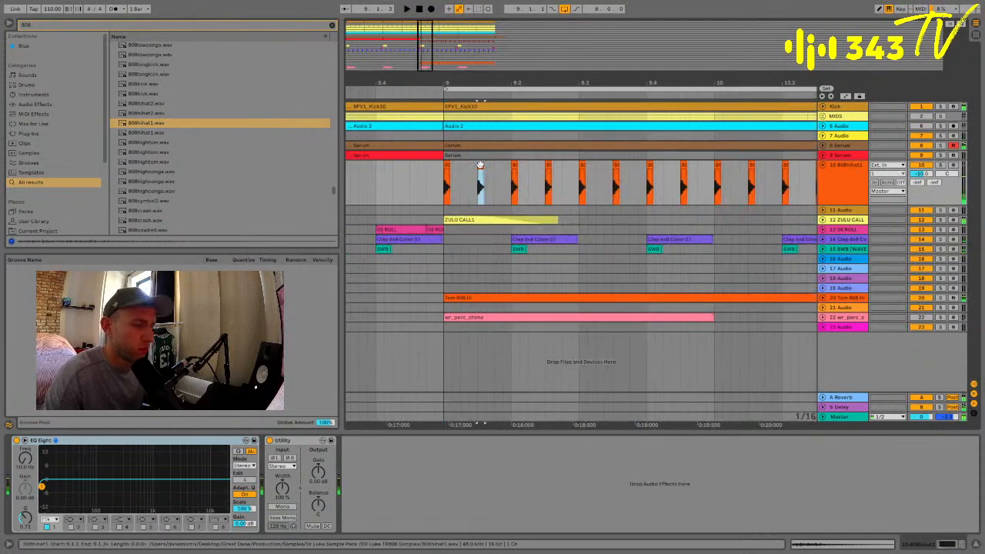
key("0")
left_click_drag(438, 189, 506, 188)
key("super+d")
key("super+d")
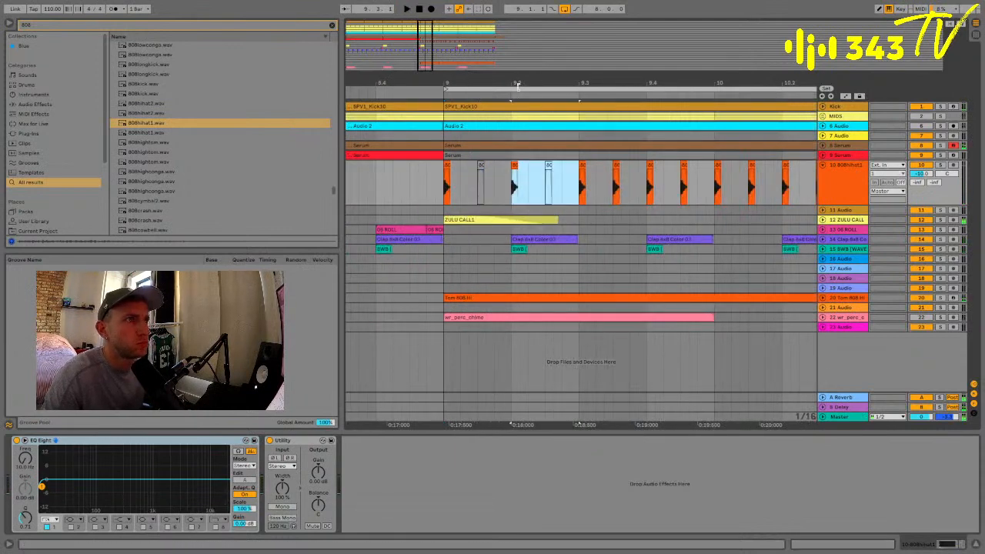
Keep duplicating the one-beat hi-hat pattern with its deactivated offbeat hit through the end of bar 16
left_click_drag(517, 83, 515, 78)
key("super+d")
key("super+d")
key("super+d")
key("super+d")
key("super+d")
key("super+d")
key("super+d")
key("super+d")
key("super+d")
key("super+d")
key("super+d")
key("super+d")
key("super+d")
key("super+d")
key("super+d")
key("super+d")
key("super+d")
key("super+d")
key("super+d")
key("super+d")
key("super+d")
key("super+d")
key("super+d")
key("super+d")
key("super+d")
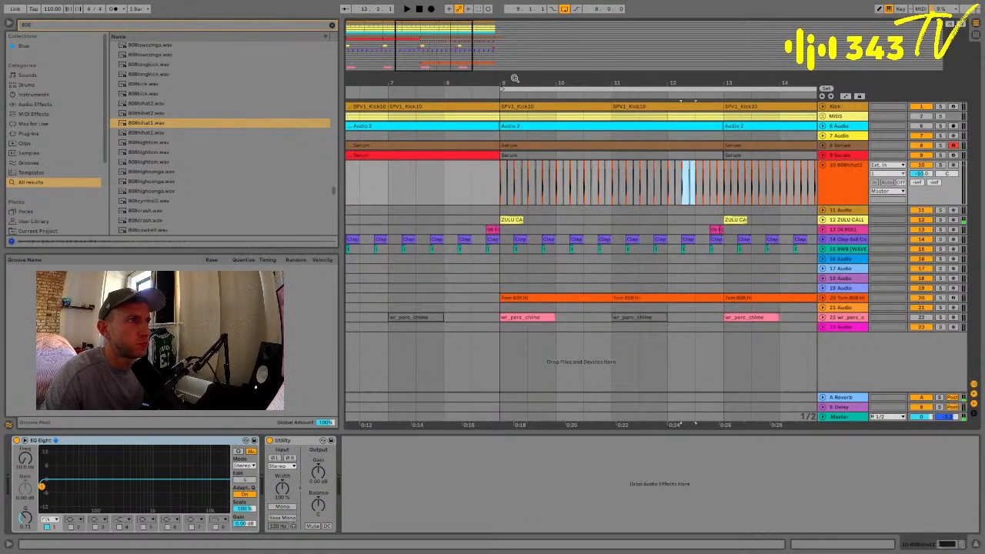
key("super+d")
key("super+d")
key("super+d")
key("super+d")
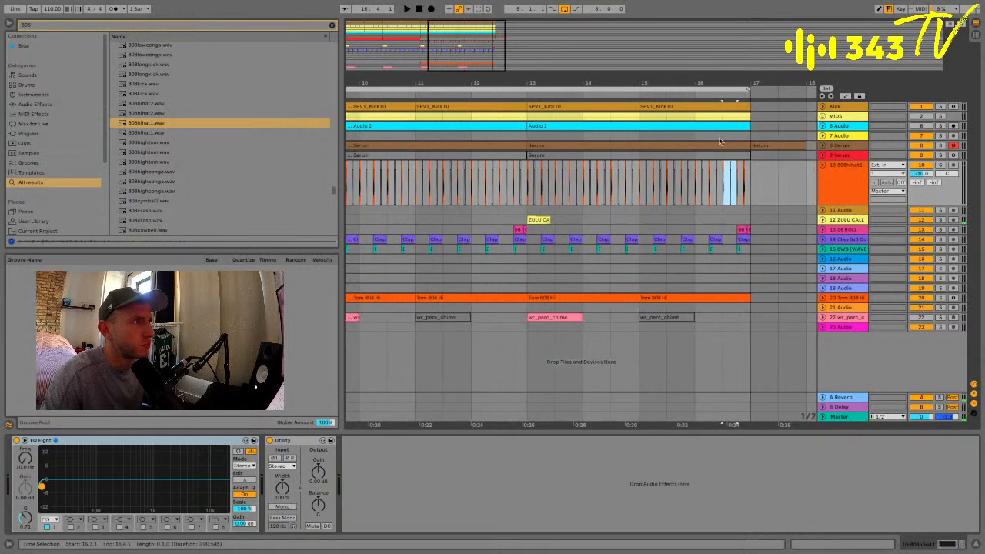
Set the 808hihat1 track's volume to -4.0 dB
scroll(747, 185, "left", 3)
left_click(541, 184)
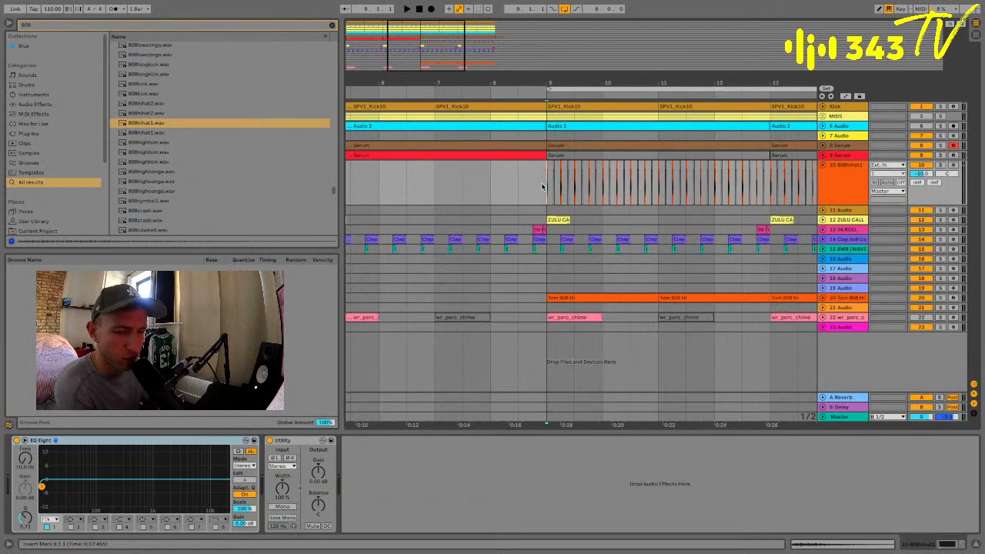
left_click_drag(566, 84, 565, 74)
scroll(621, 154, "right", 3)
left_click(832, 177)
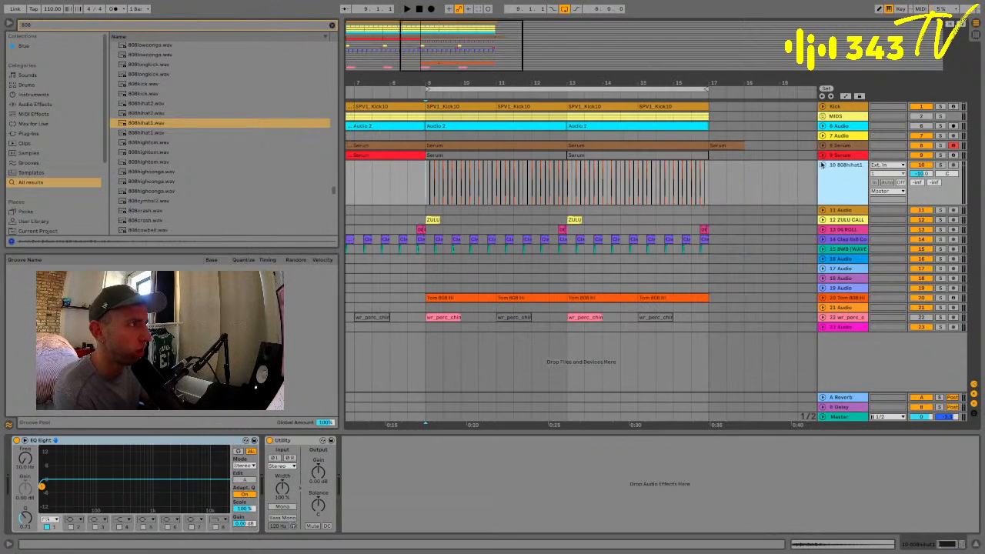
left_click(822, 165)
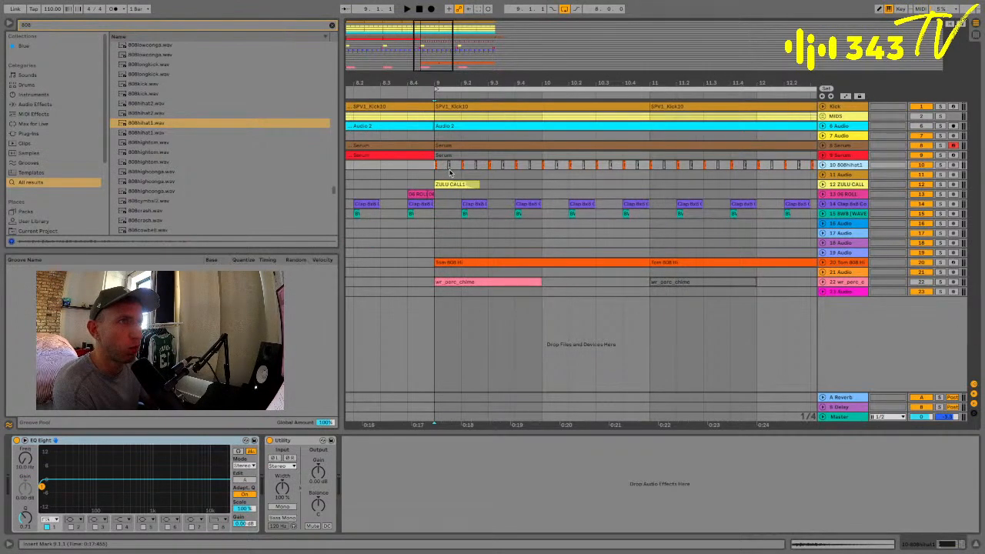
left_click(822, 165)
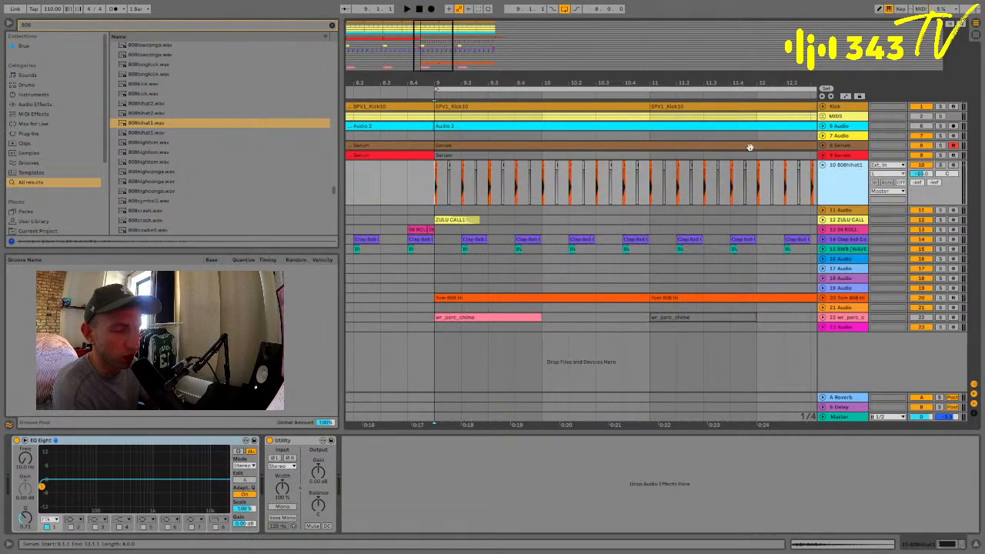
left_click(924, 174)
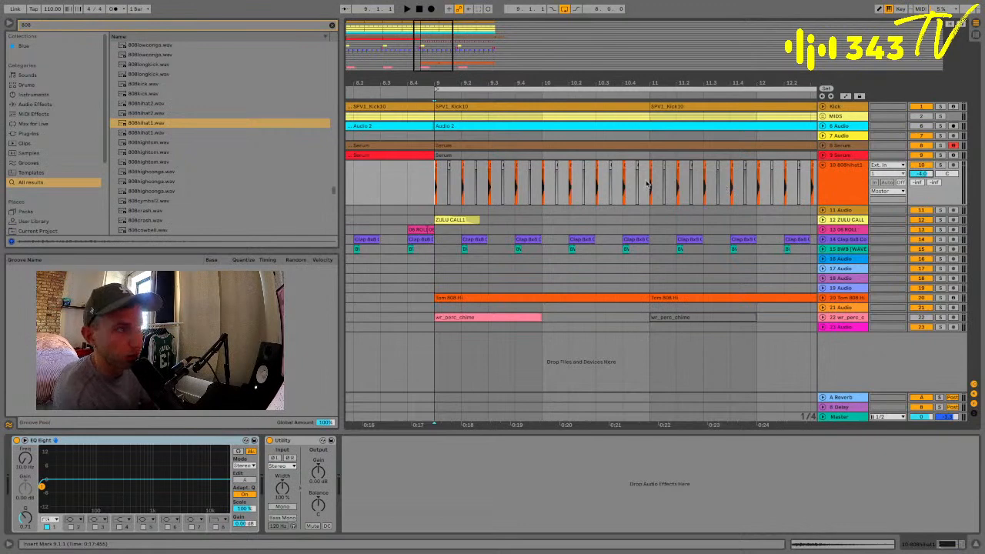
Search the browser for "haas" and add the HAAS.adv delay preset to the 808hihat1 track
key("minus")
key("minus")
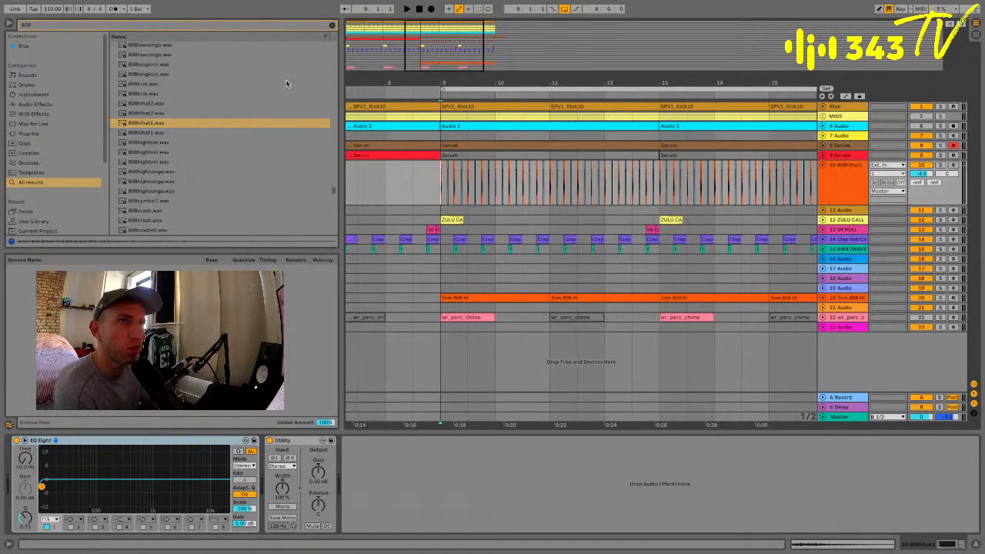
type("haas")
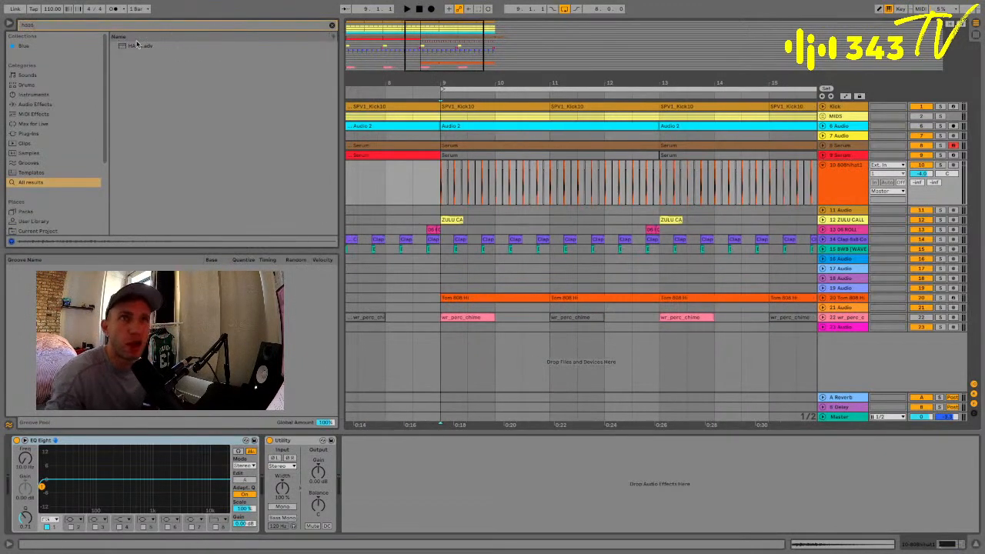
double_click(135, 47)
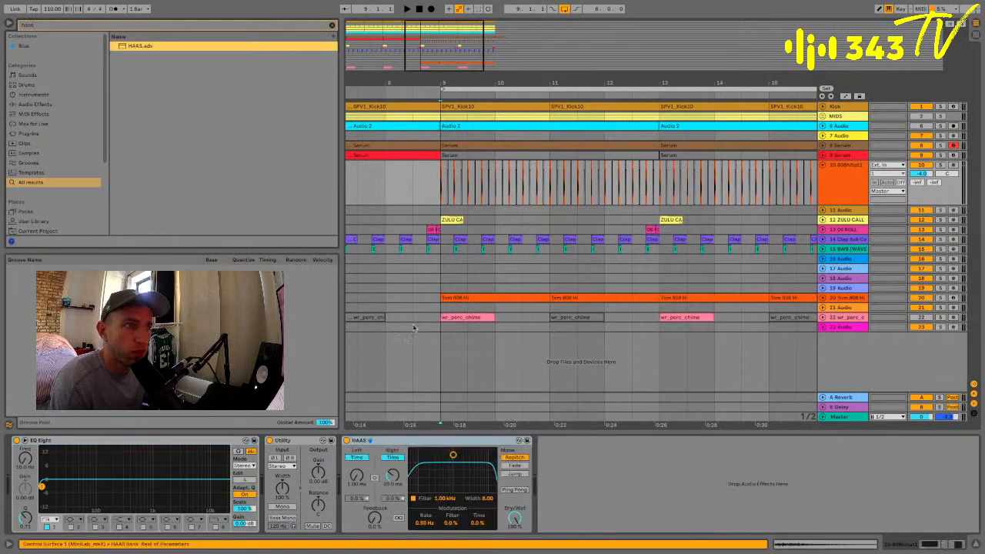
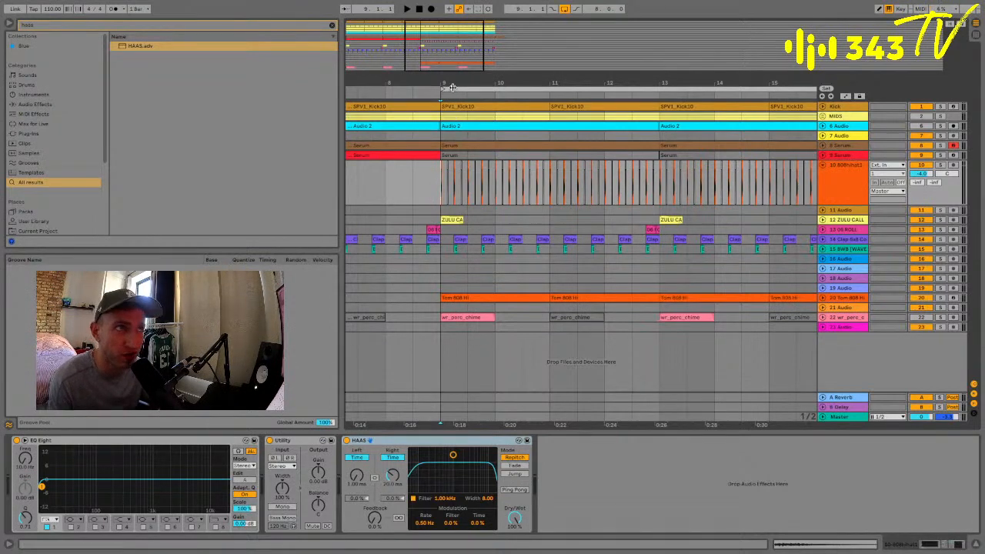
Select the hi-hat clips from bar 9 to bar 16 and collapse the 808hihat1 track
left_click_drag(452, 86, 453, 54)
scroll(500, 172, "right", 2)
left_click_drag(388, 183, 617, 180)
left_click(852, 193)
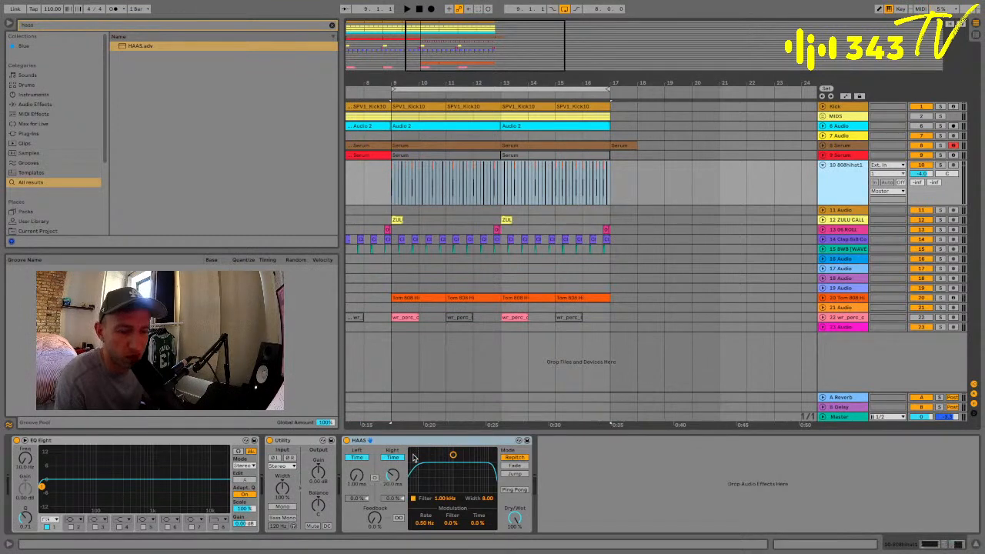
left_click(822, 166)
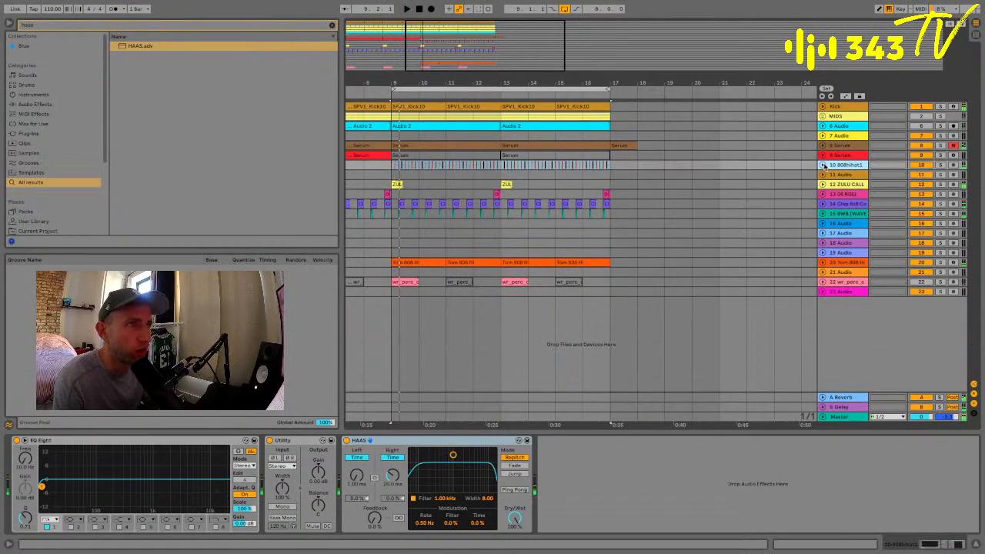
Search for "auto", add an Auto Filter to Serum track 8, and lower its filter frequency during playback
left_click(833, 155)
left_click(395, 185)
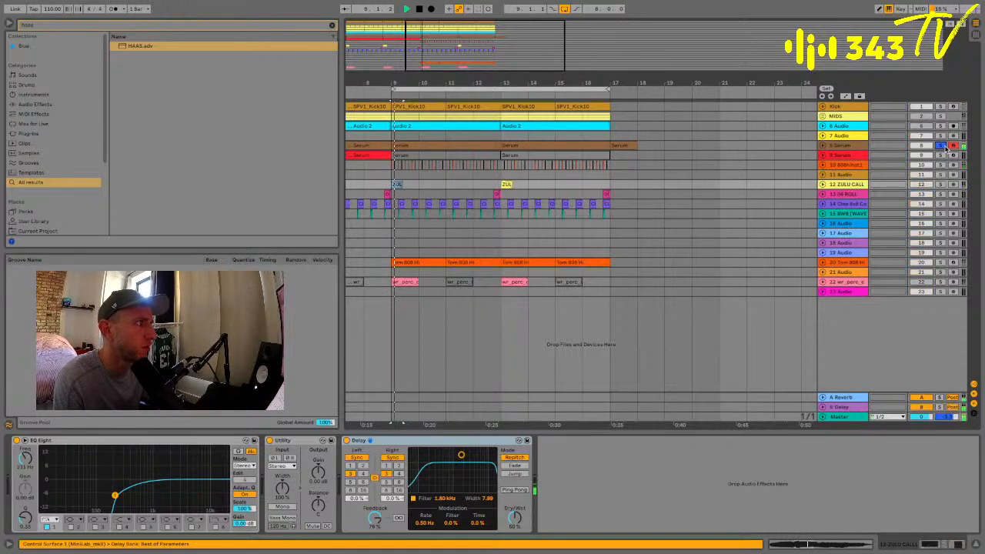
left_click(843, 145)
left_click(93, 23)
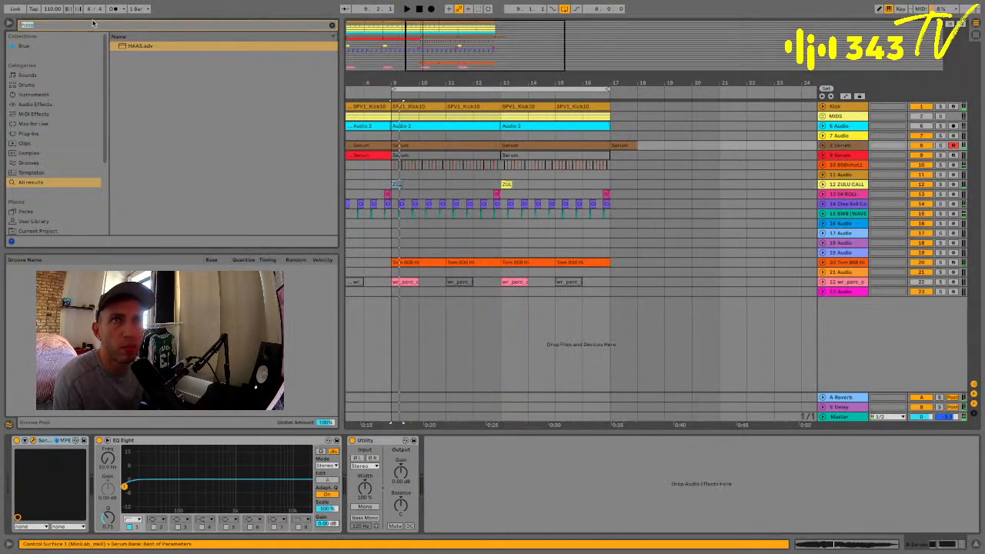
type("auto")
double_click(134, 55)
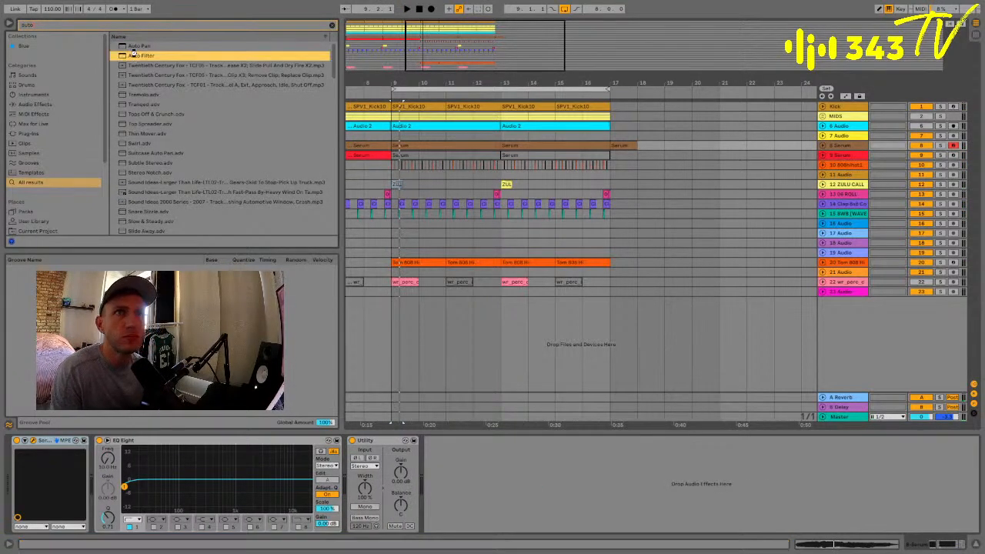
key("space")
left_click_drag(572, 468, 573, 472)
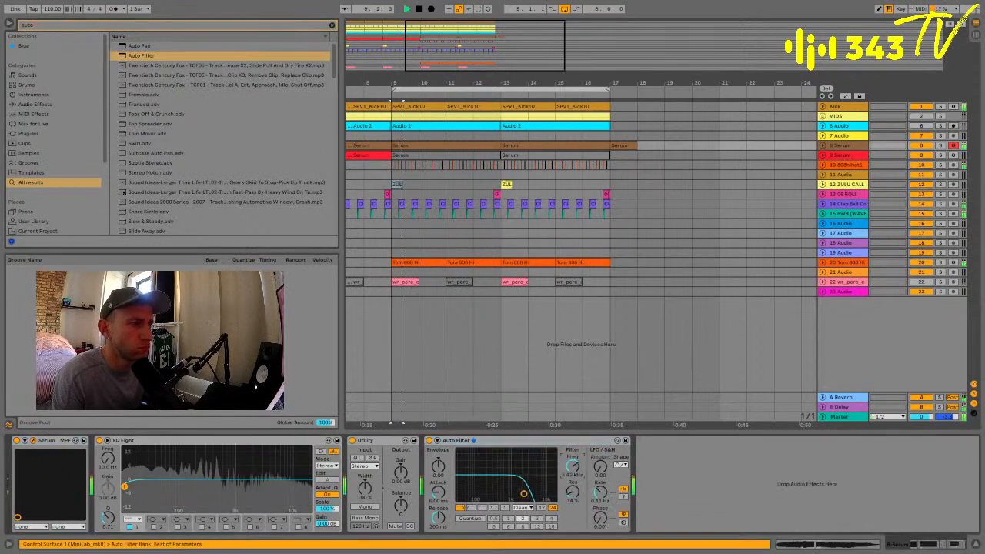
Insert an audio track below Serum track 9 and search the browser for "808"
left_click(836, 155)
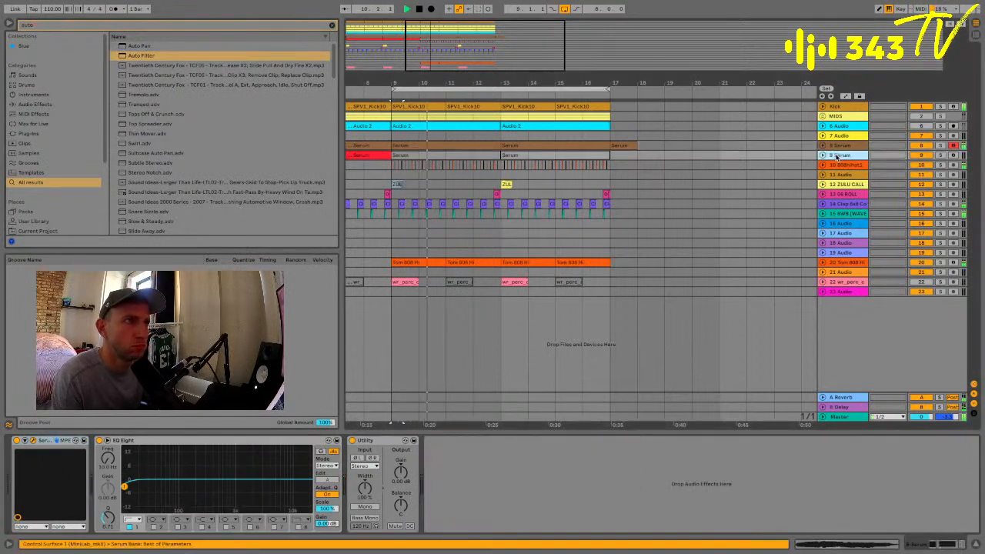
key("ctrl+t")
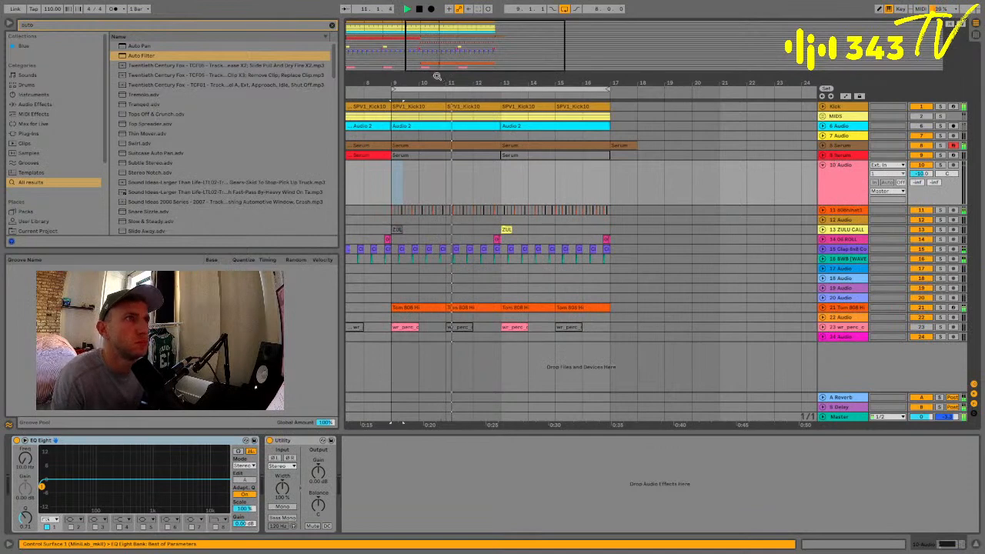
left_click(242, 26)
type("808")
Stop the playback and audition several XLNT-FOMO 808 and WM_808 distortion samples from the browser results
left_click(183, 125)
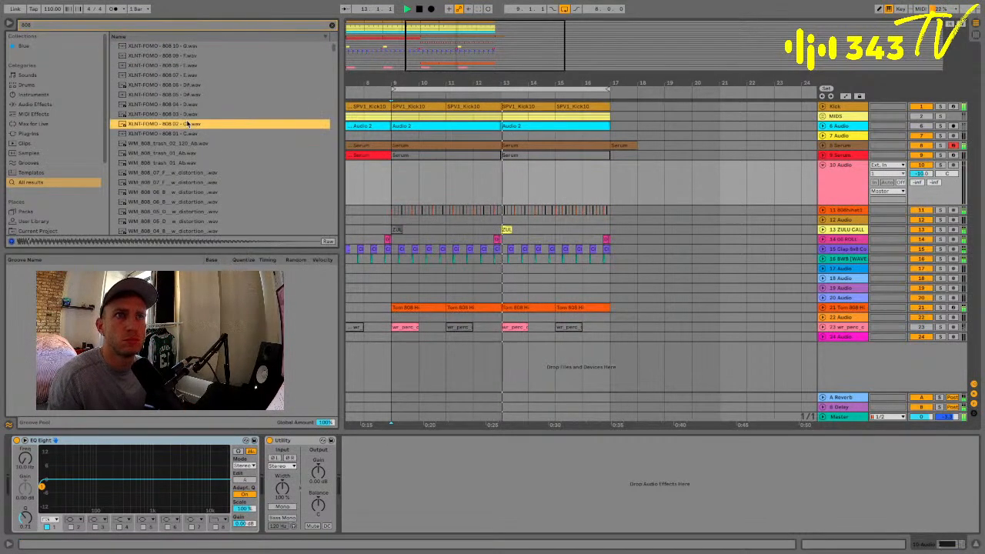
left_click(505, 228)
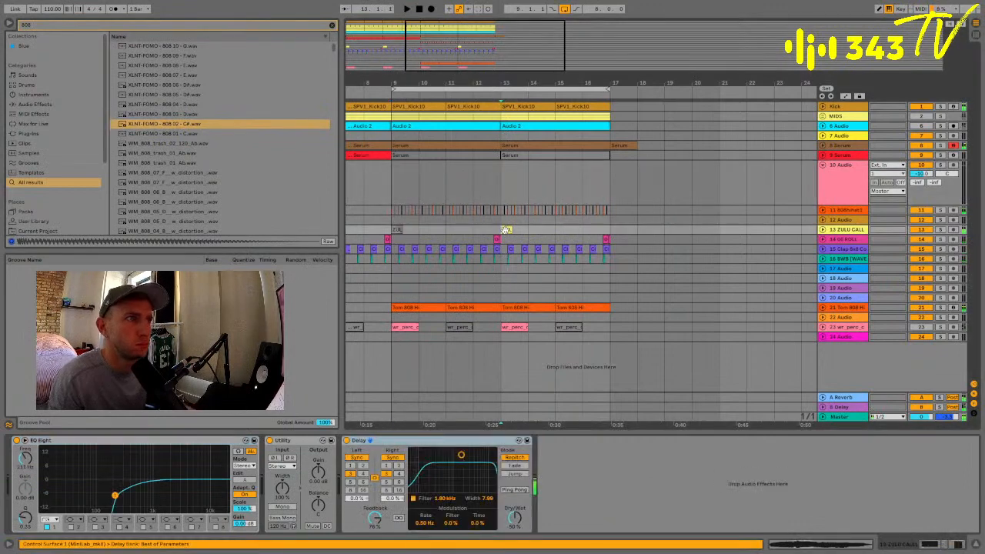
left_click(192, 123)
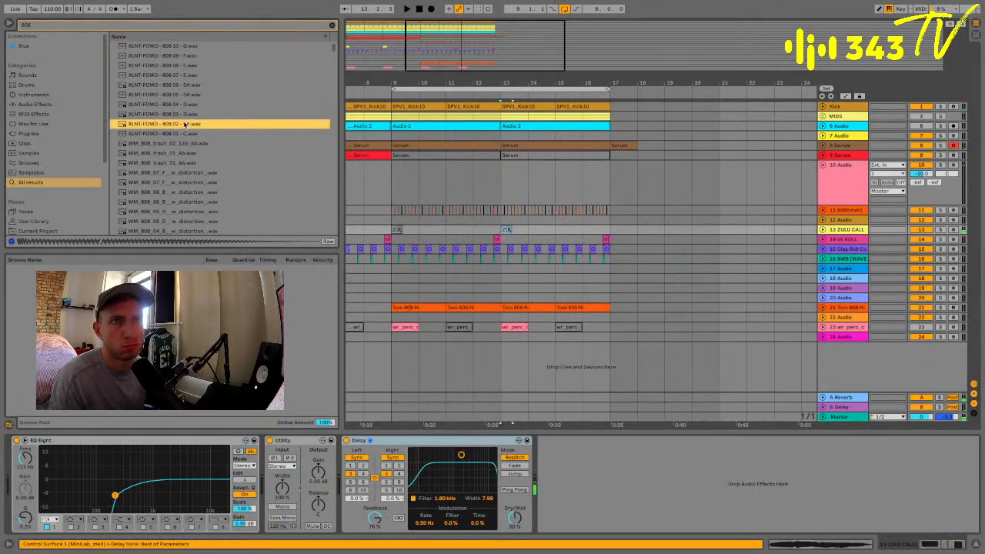
left_click(182, 114)
left_click(173, 105)
left_click(175, 173)
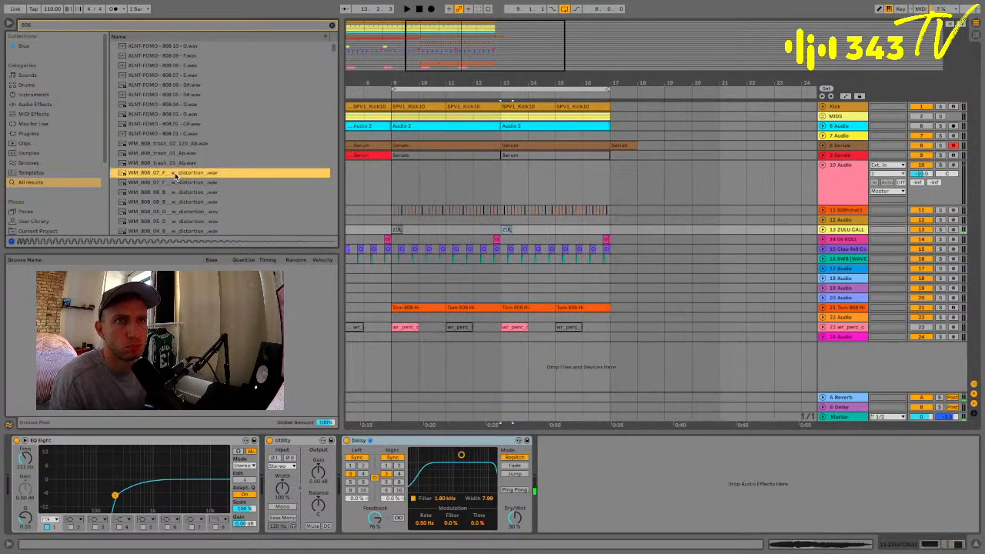
scroll(175, 175, "down", 10)
left_click(175, 175)
scroll(175, 175, "down", 5)
Audition various SPV2 and SPV3 808 samples further down the browser results
left_click(176, 174)
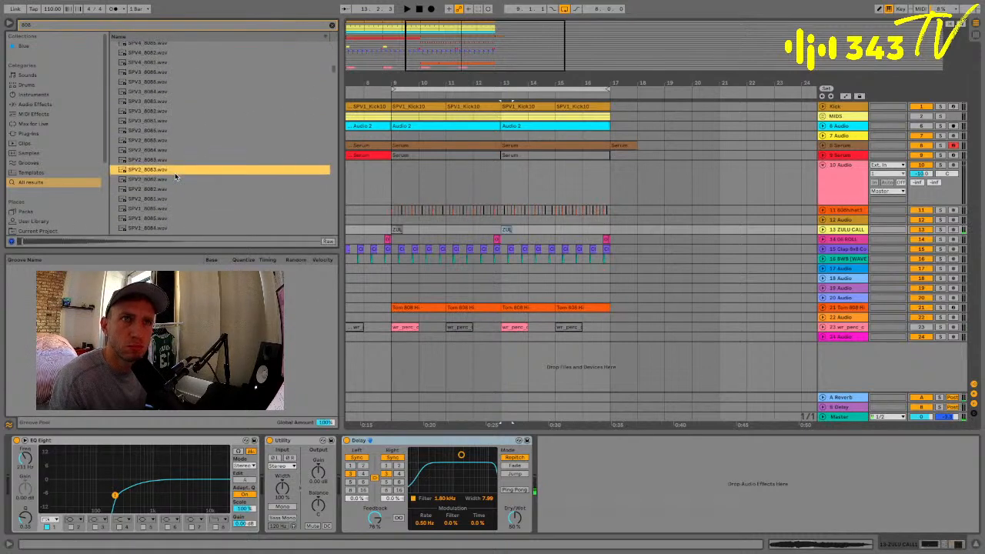
left_click(153, 179)
left_click(164, 219)
left_click(162, 180)
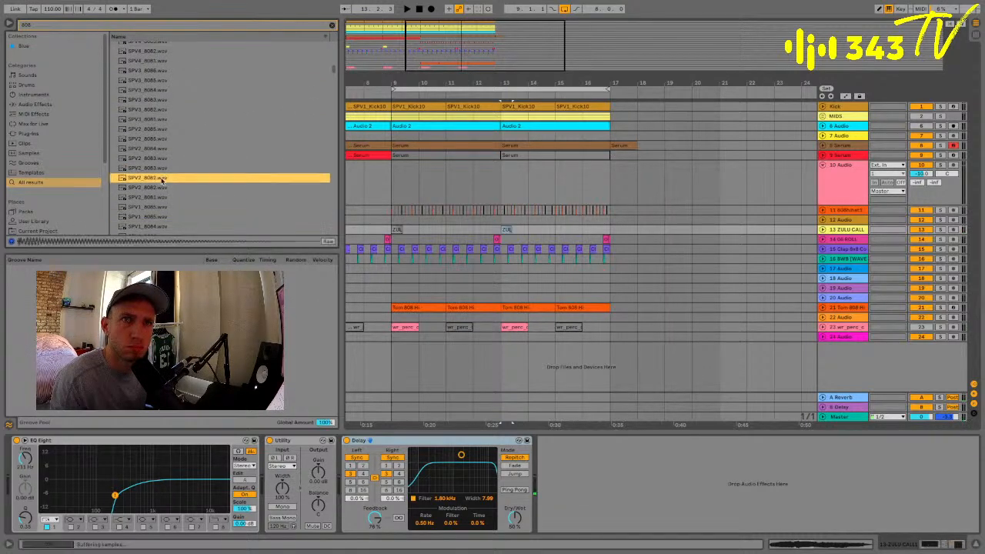
left_click(158, 100)
left_click(147, 92)
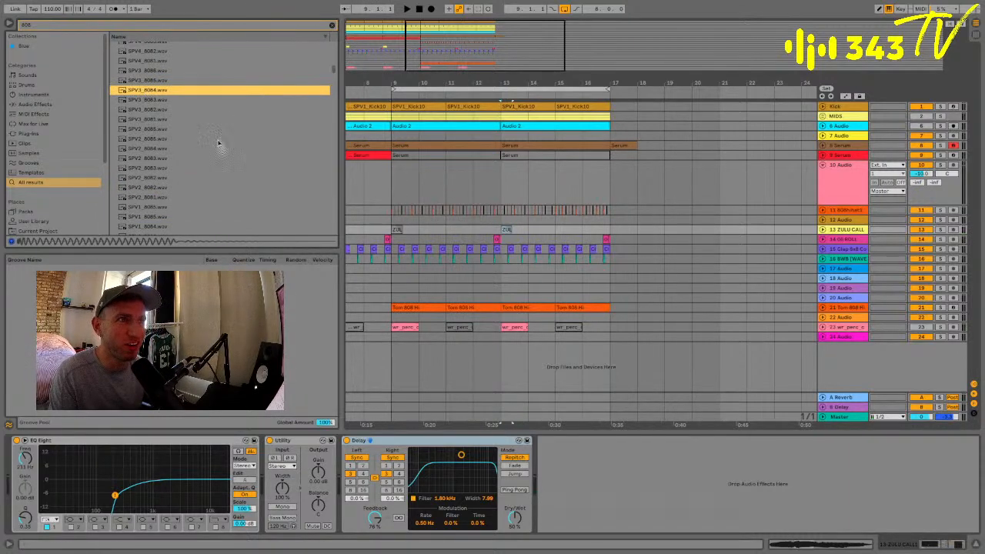
left_click(146, 81)
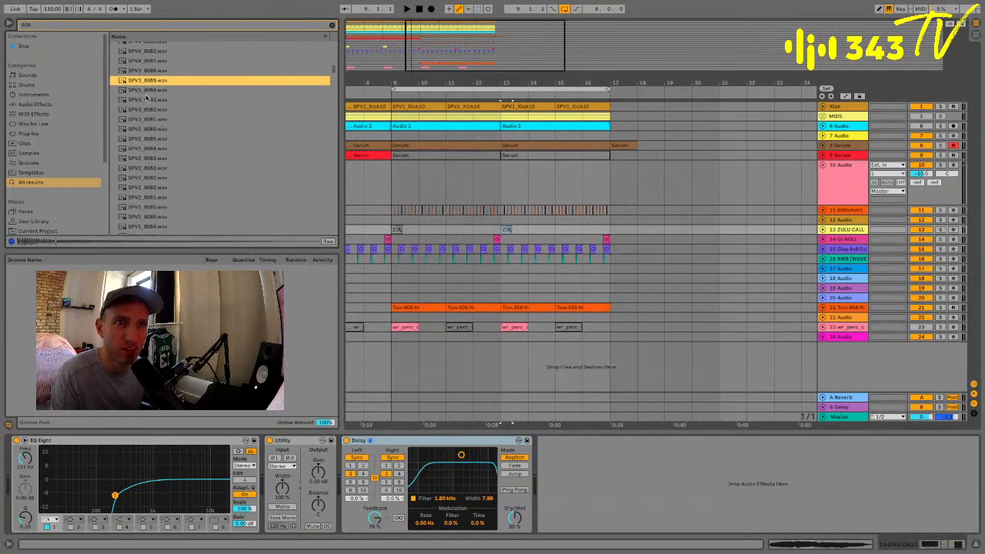
Place the SPV3_8083.wav sample on audio track 10 at bar 9
left_click(147, 101)
left_click_drag(143, 103, 404, 186)
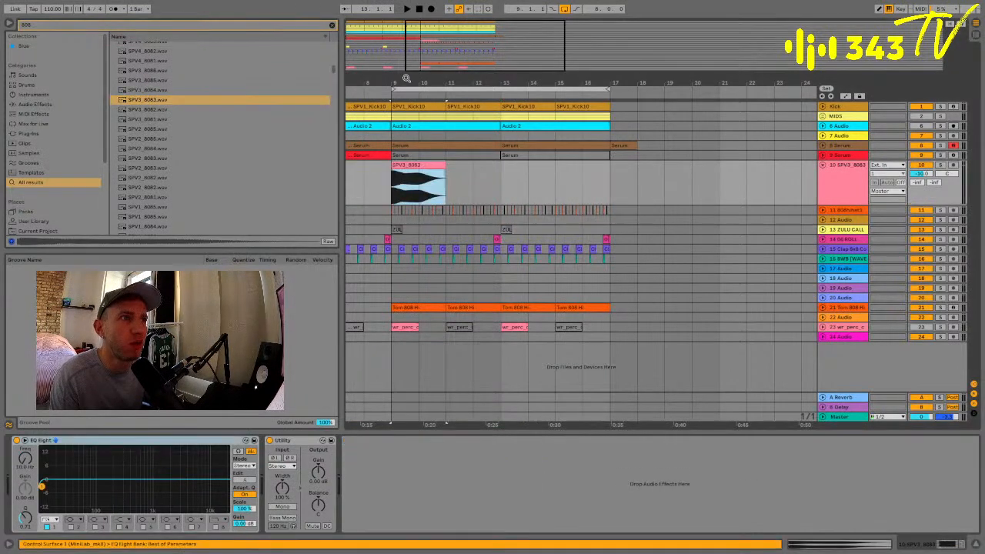
left_click_drag(404, 77, 391, 82)
Turn off warping for the SPV3_8083 clip and shorten it to end at 9.3.1
left_click(415, 165)
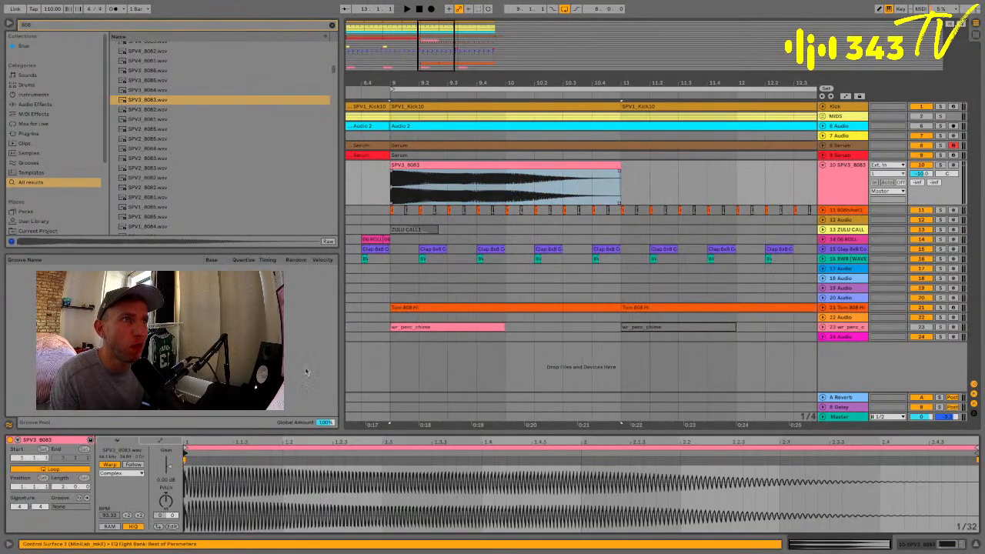
left_click(109, 464)
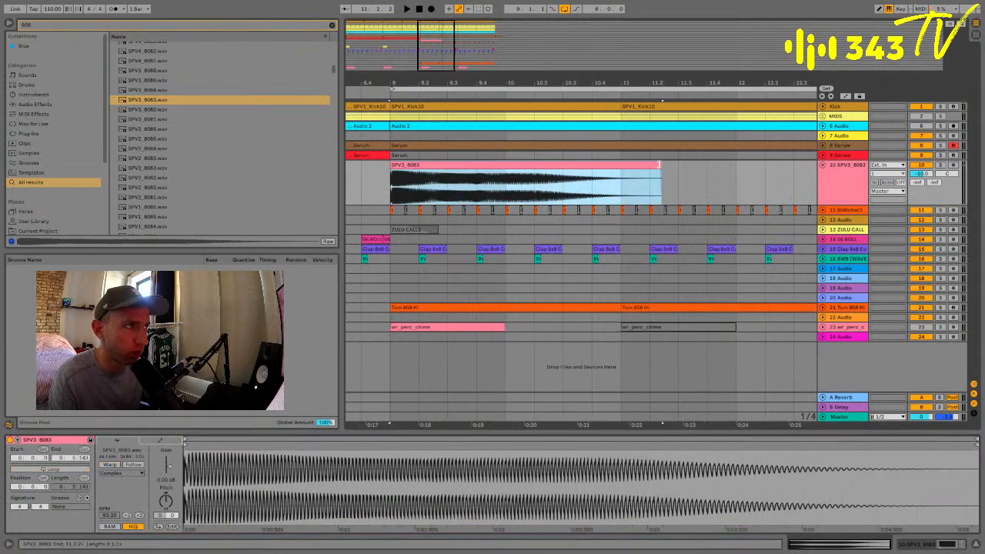
left_click_drag(660, 164, 449, 168)
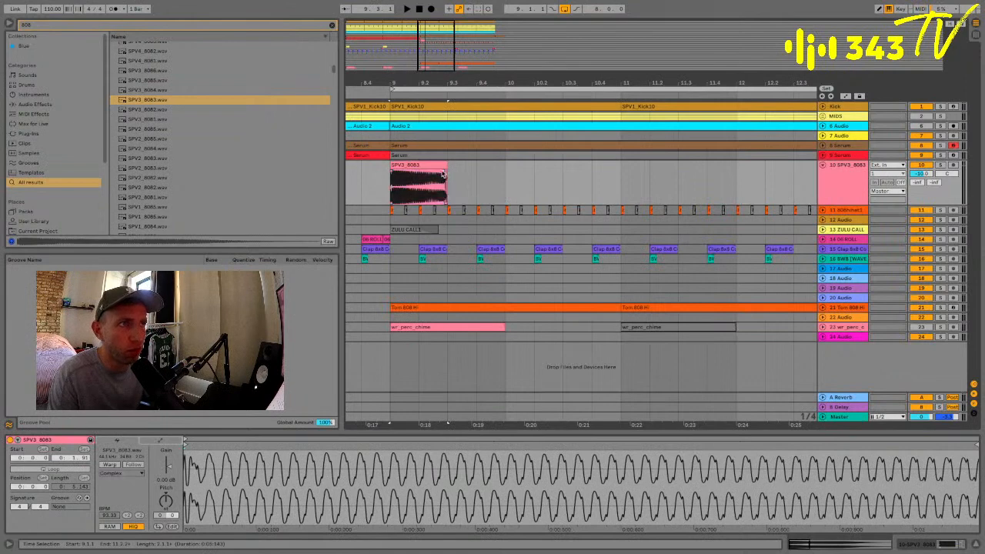
Solo the SPV3_8083 track and move the clip's sample start past the attack to 0:0:79
scroll(925, 174, "up", 2)
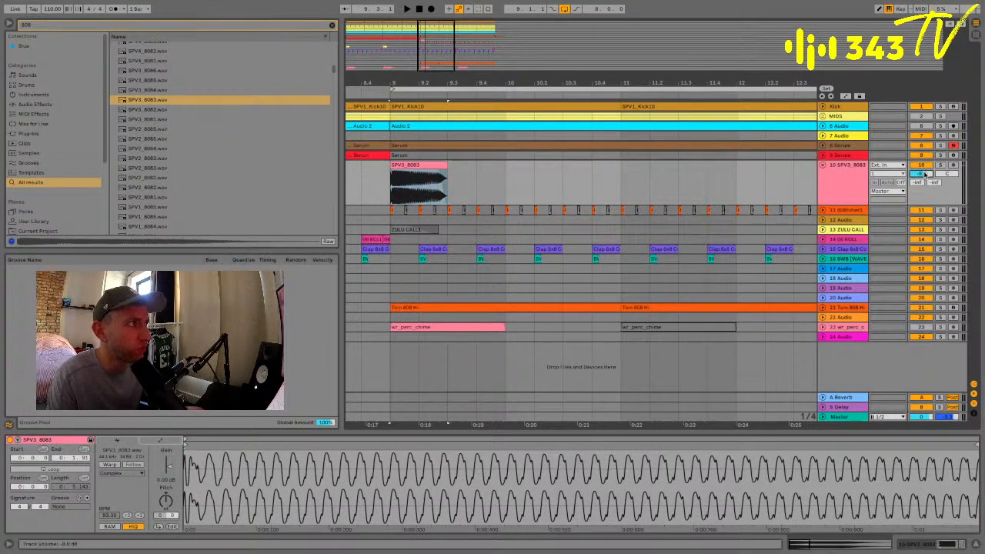
left_click(939, 165)
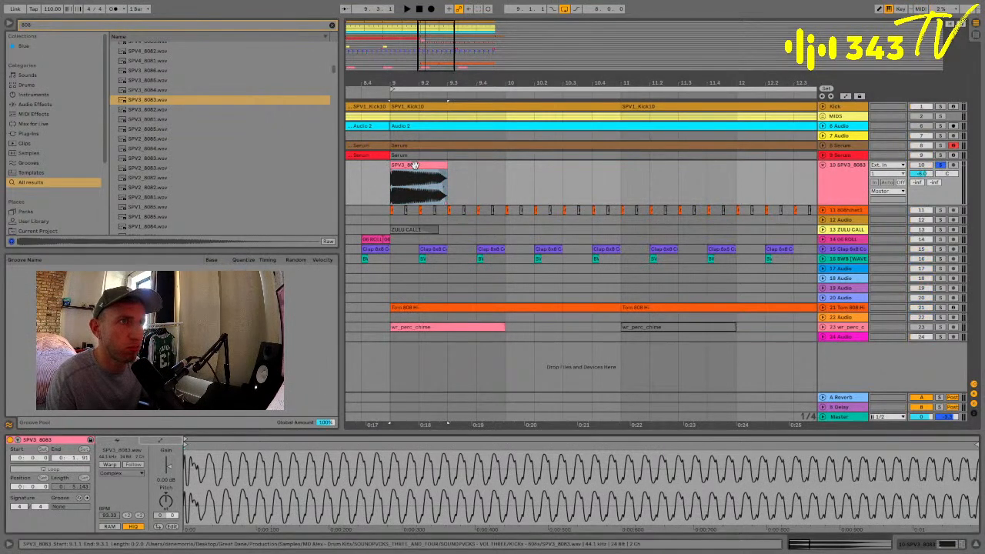
left_click_drag(185, 443, 230, 444)
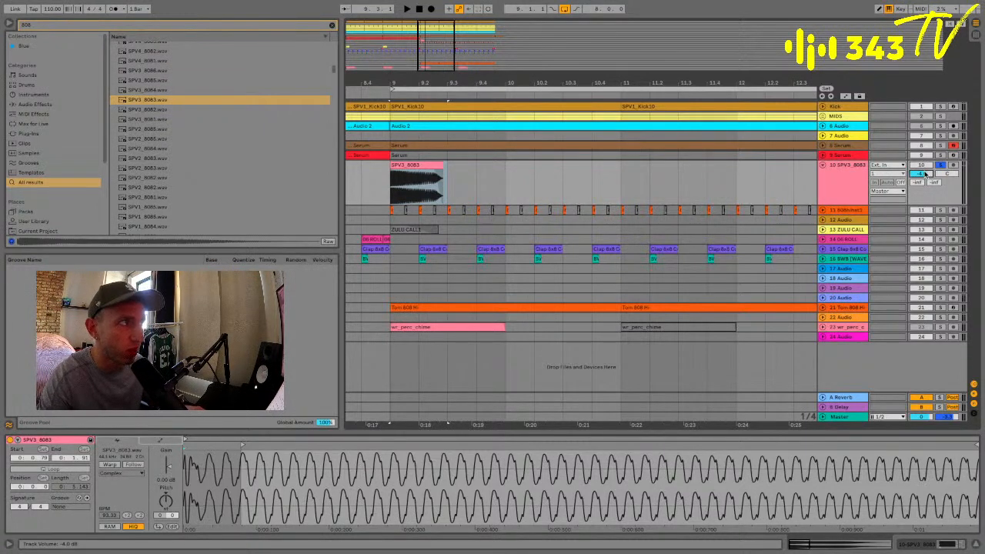
left_click(424, 165)
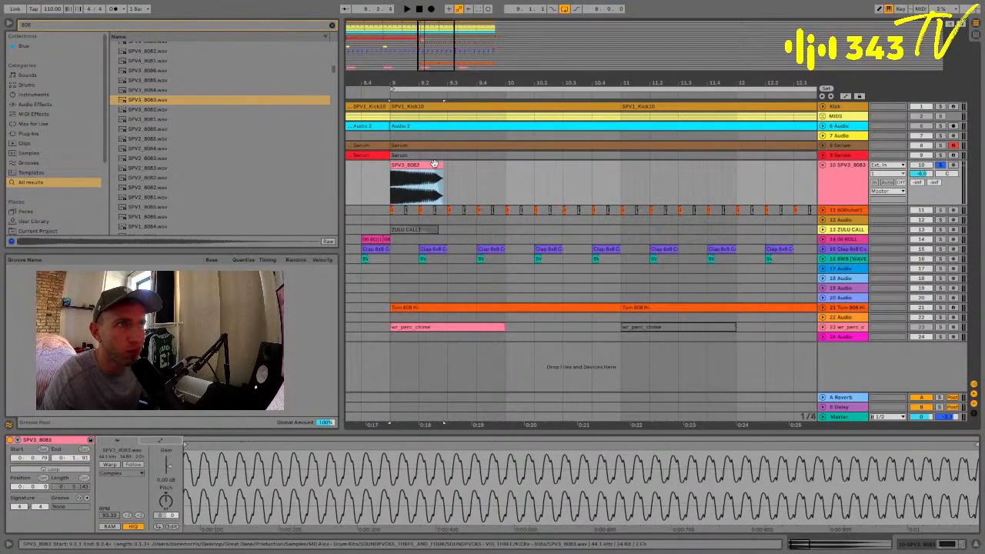
Transpose the SPV3_8083 clip up 6 semitones and compare it soloed and within the full mix
key("ctrl+1")
key("space")
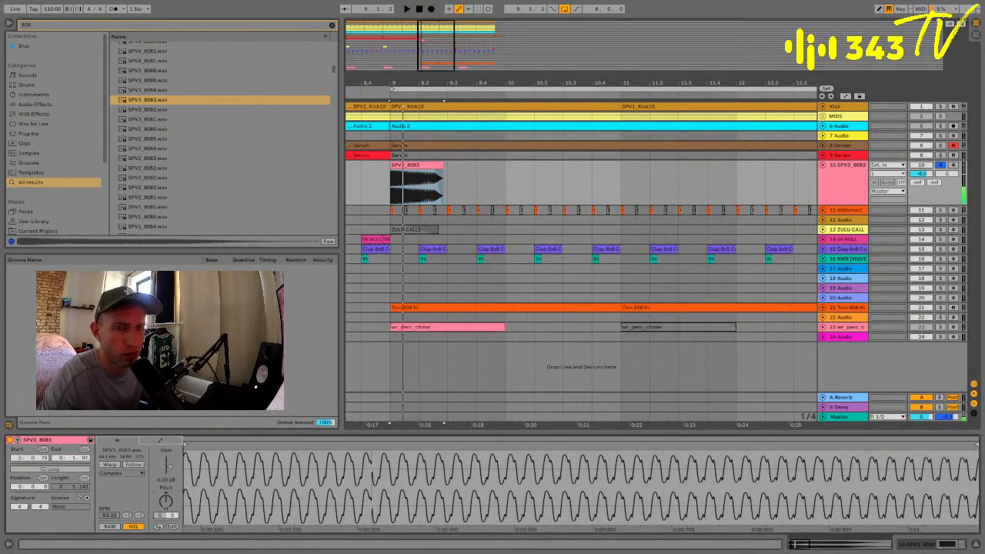
left_click_drag(166, 511, 165, 509)
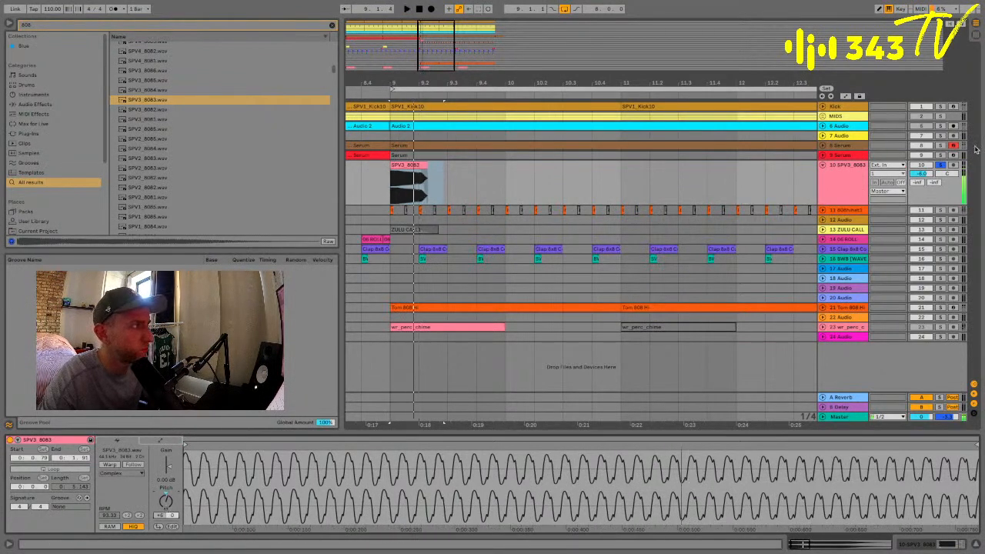
left_click(939, 164)
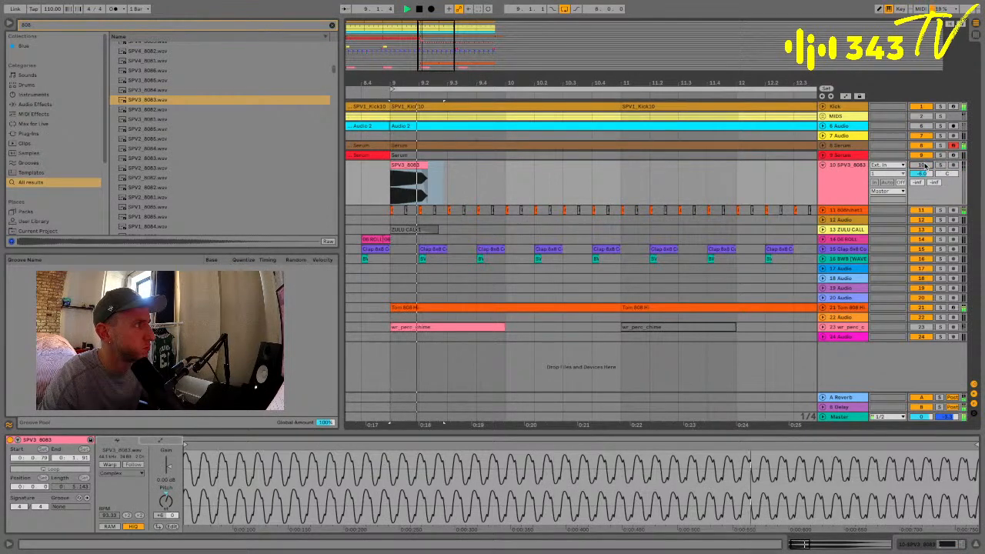
left_click(939, 164)
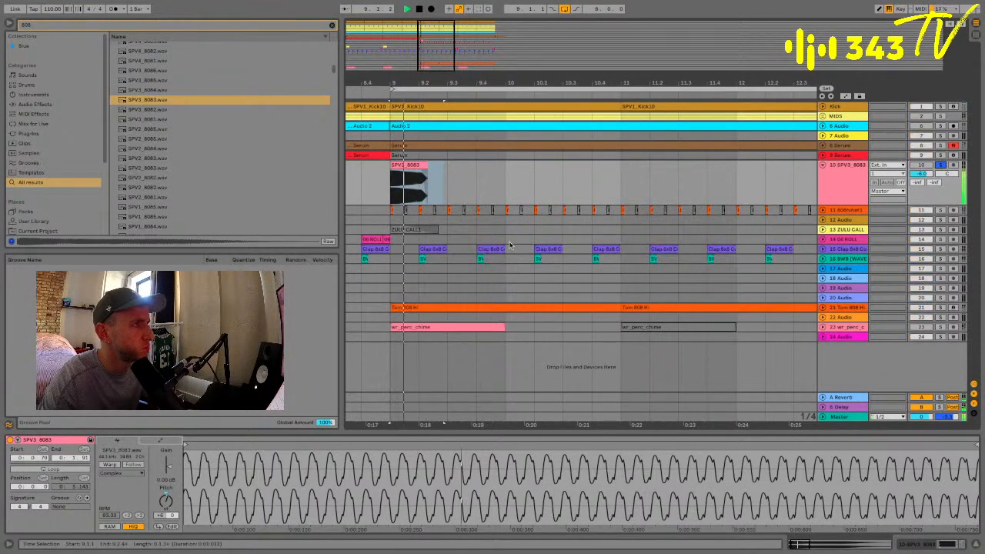
left_click(939, 165)
left_click(922, 165)
Lengthen the SPV3_8083 clip to end at bar 10 and play the section from bar 9
left_click(424, 165)
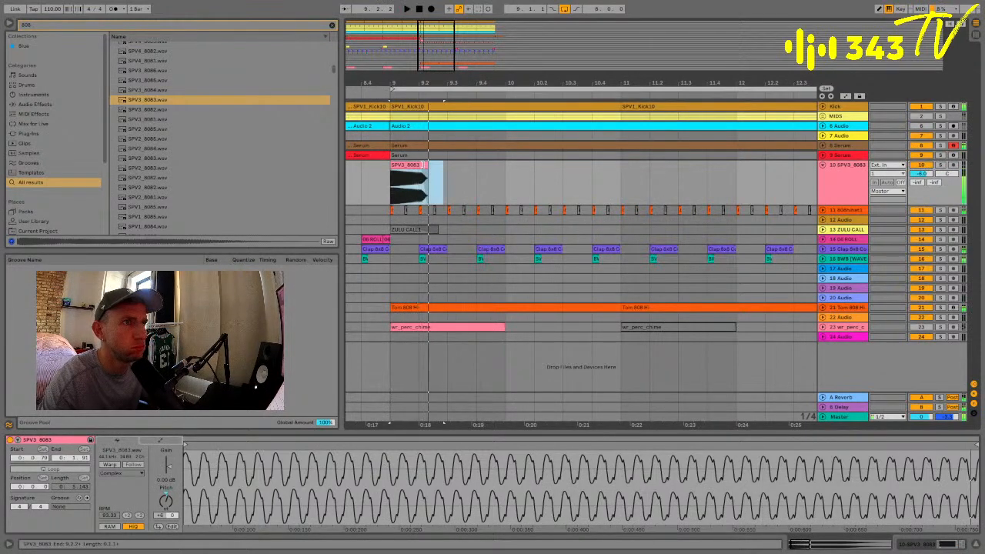
left_click_drag(424, 165, 497, 166)
key("space")
key("space")
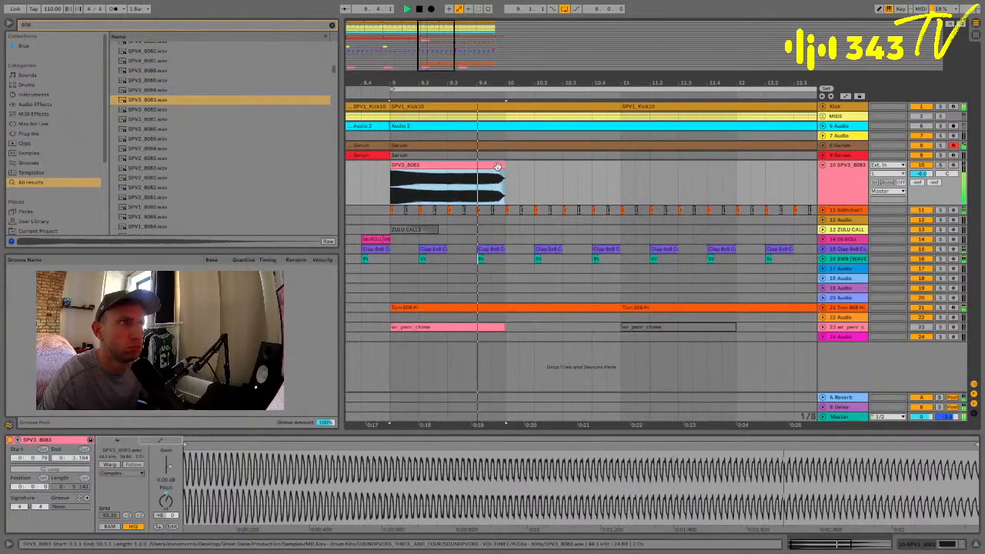
Extend the SPV3_8083 clip to its full sample length and duplicate its two-bar range through to bar 17
left_click_drag(505, 165, 729, 165)
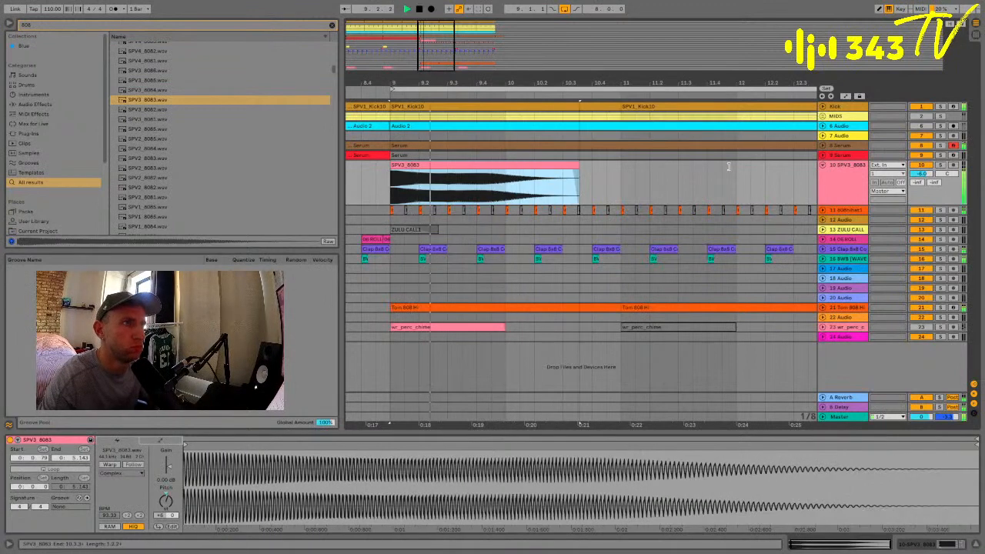
left_click_drag(513, 176, 620, 179)
key("ctrl+d")
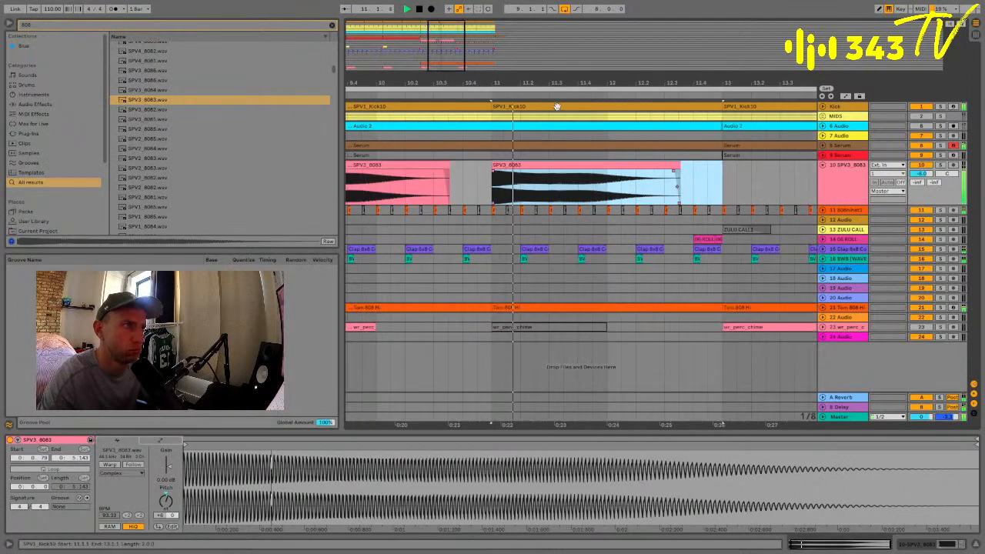
left_click_drag(526, 84, 526, 48)
key("ctrl+d")
key("ctrl+d")
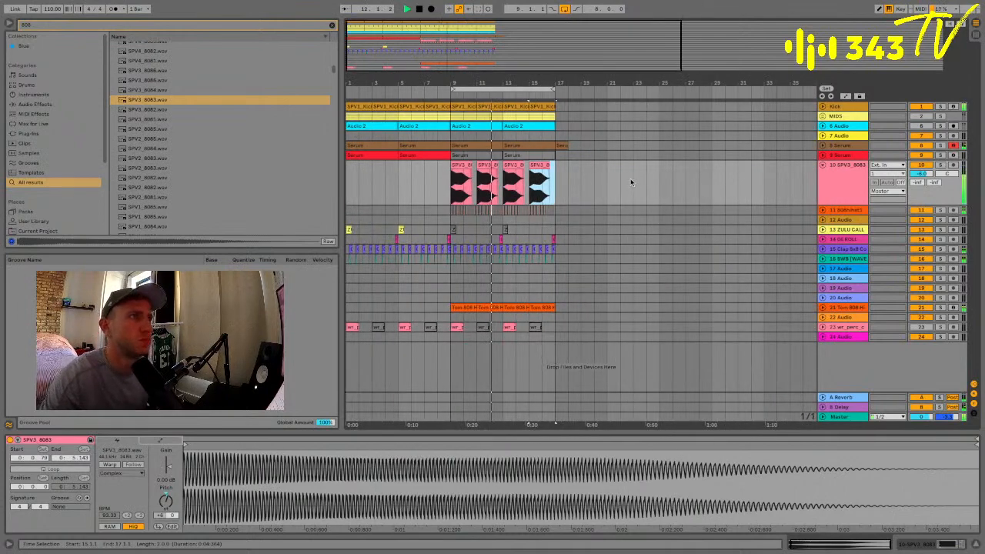
Split the first SPV3_8083 clip at 9.2 into a one-beat piece and resume playback
left_click(460, 166)
key("space")
key("space")
left_click_drag(462, 81, 461, 135)
key("space")
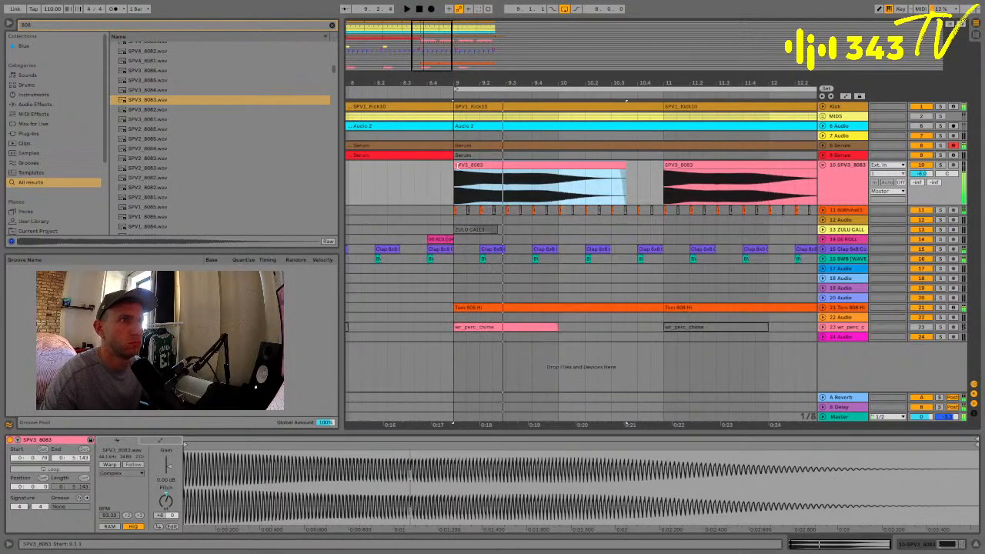
left_click_drag(455, 171, 469, 173)
left_click(468, 166)
left_click(478, 185)
key("ctrl+e")
key("space")
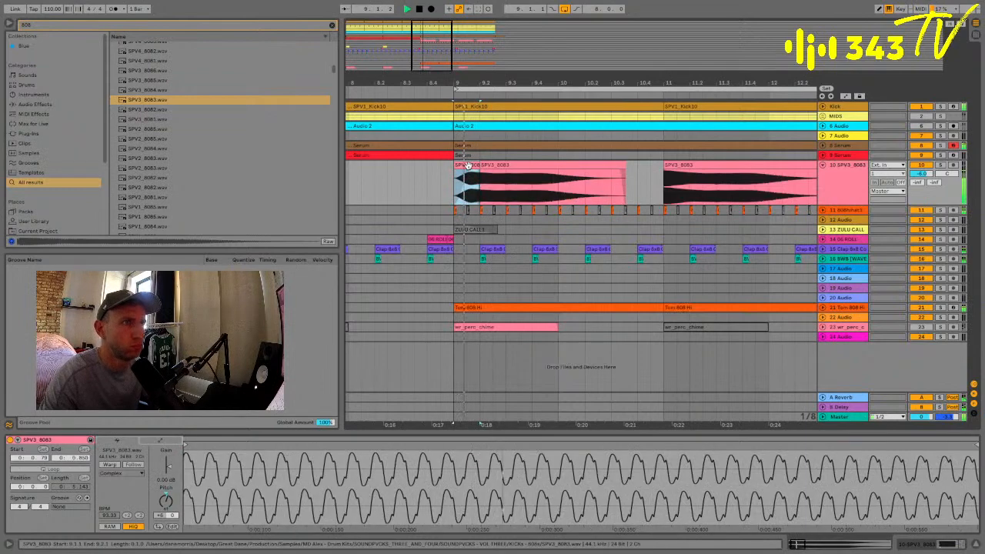
Duplicate the one-beat SPV3_8083 clip seven times to fill bars 9 and 10
key("ctrl+d")
key("ctrl+d")
key("ctrl+d")
key("ctrl+d")
key("ctrl+d")
key("ctrl+d")
key("ctrl+d")
Select the eight one-beat SPV3_8083 clips and duplicate them three times to reach bar 17
left_click(468, 165, "shift")
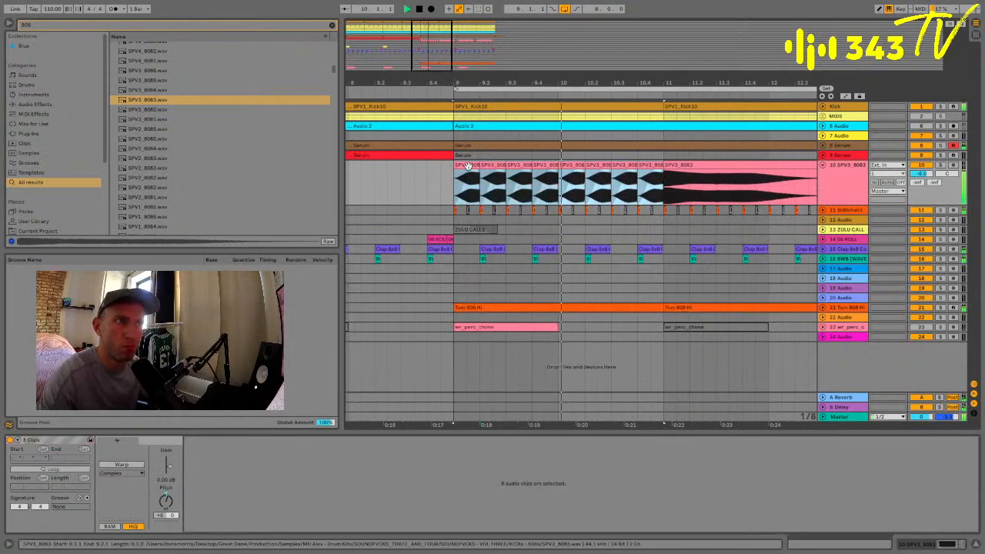
key("ctrl+d")
key("ctrl+d")
left_click_drag(524, 82, 524, 56)
key("ctrl+d")
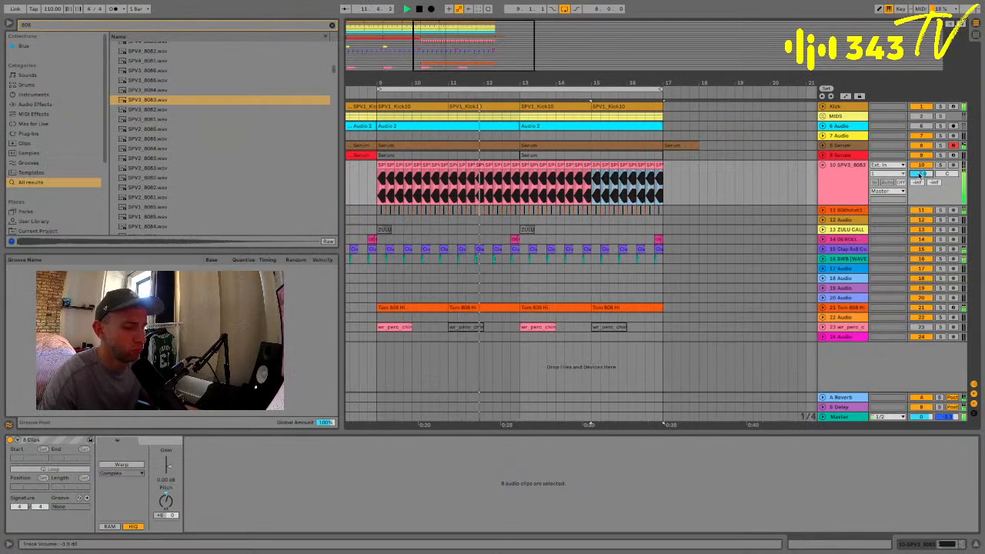
Show the devices of the SPV3_8083 track, search the browser for "sat" and add a Saturator
left_click(900, 543)
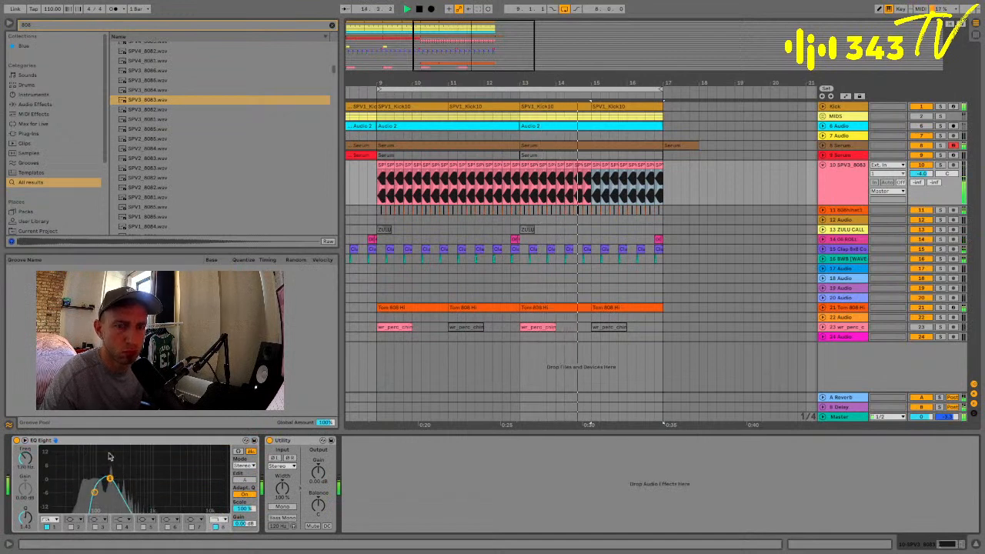
key("super+f")
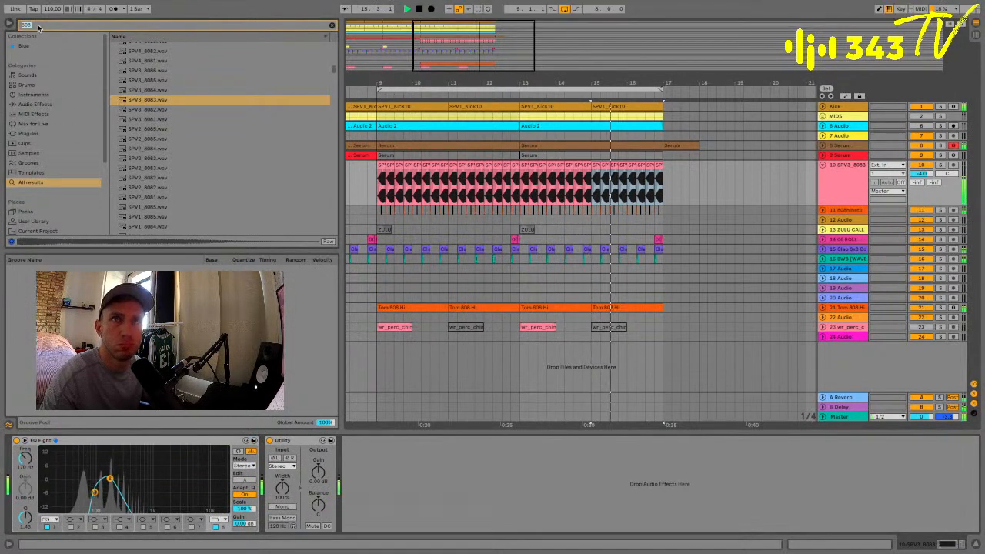
type("sat")
double_click(137, 50)
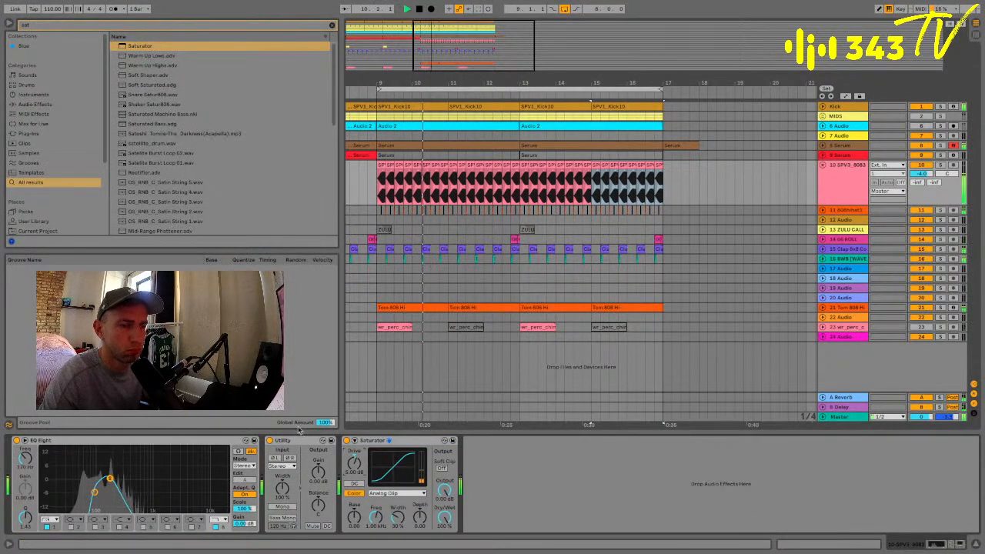
Move the Saturator ahead of EQ Eight and lower the EQ's high-cut frequency
left_click_drag(366, 439, 15, 440)
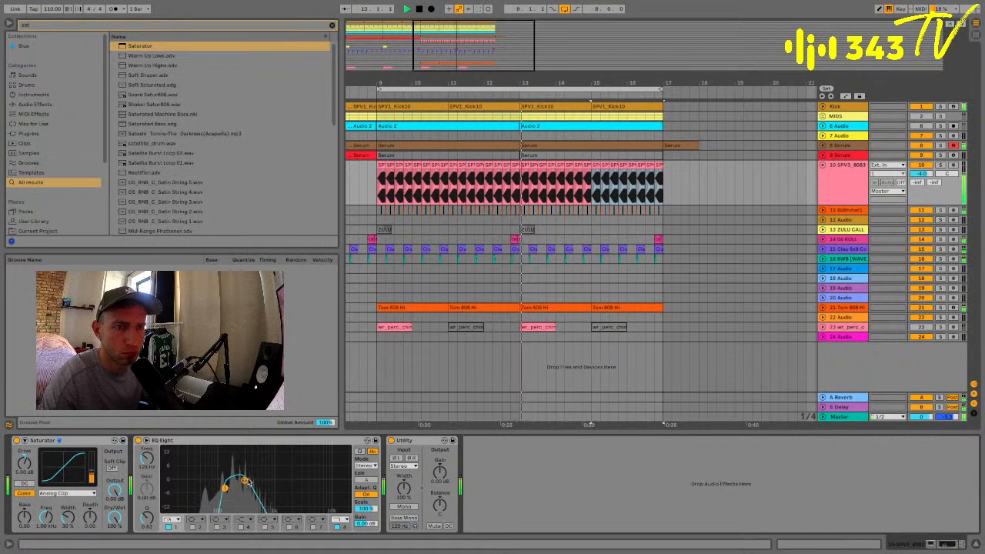
left_click_drag(244, 480, 237, 480)
Group the Saturator and EQ Eight on the SPV3_8083 track into an audio effect rack
left_click(192, 441)
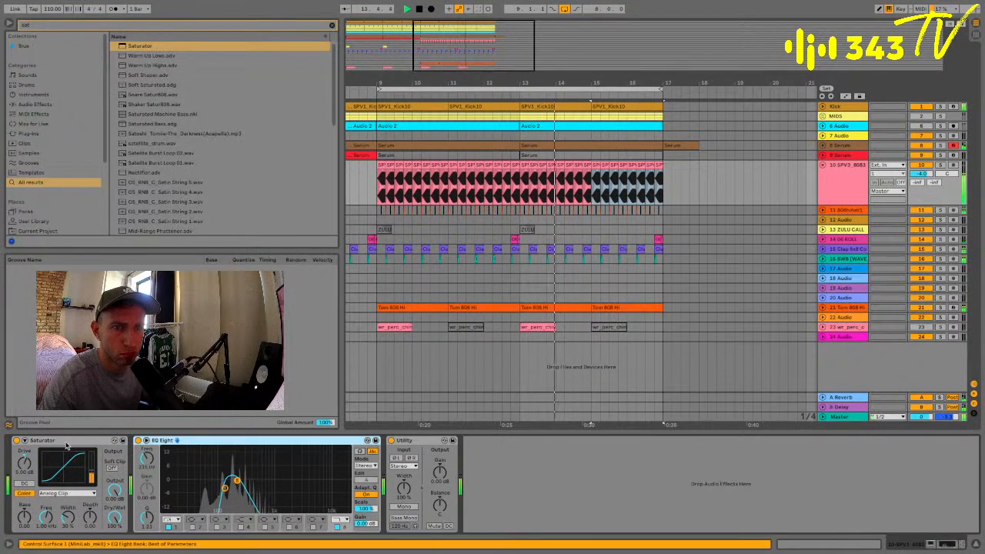
left_click(93, 440, "shift")
key("ctrl+g")
left_click(171, 441)
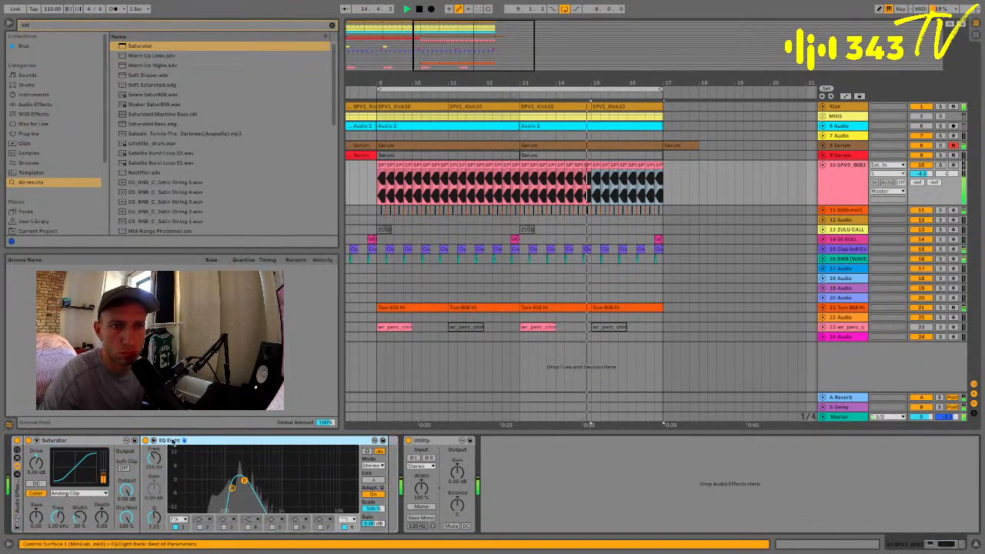
Show the rack's chains, copy EQ Eight into a new chain and reduce that copy to a single high cut at 100 Hz
left_click(17, 458)
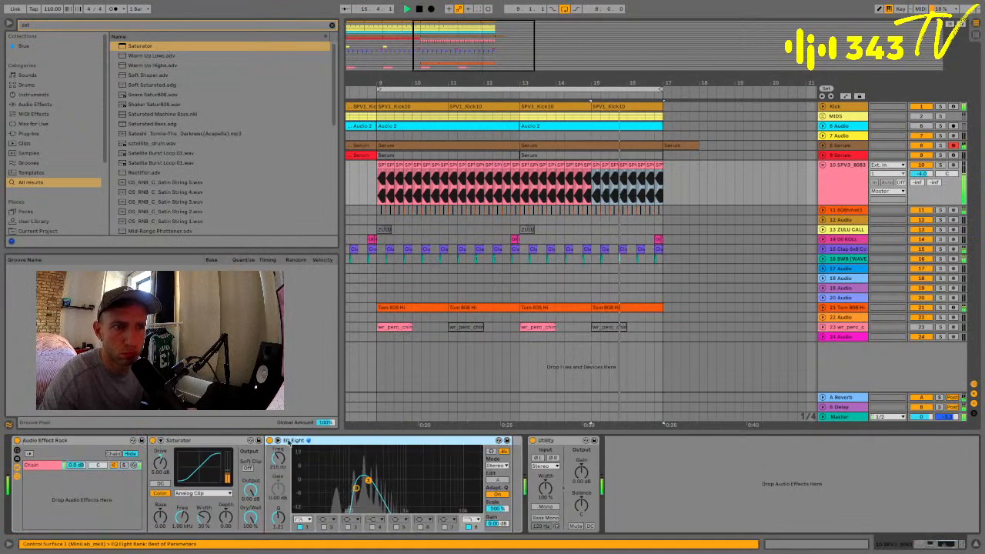
left_click_drag(289, 441, 53, 511)
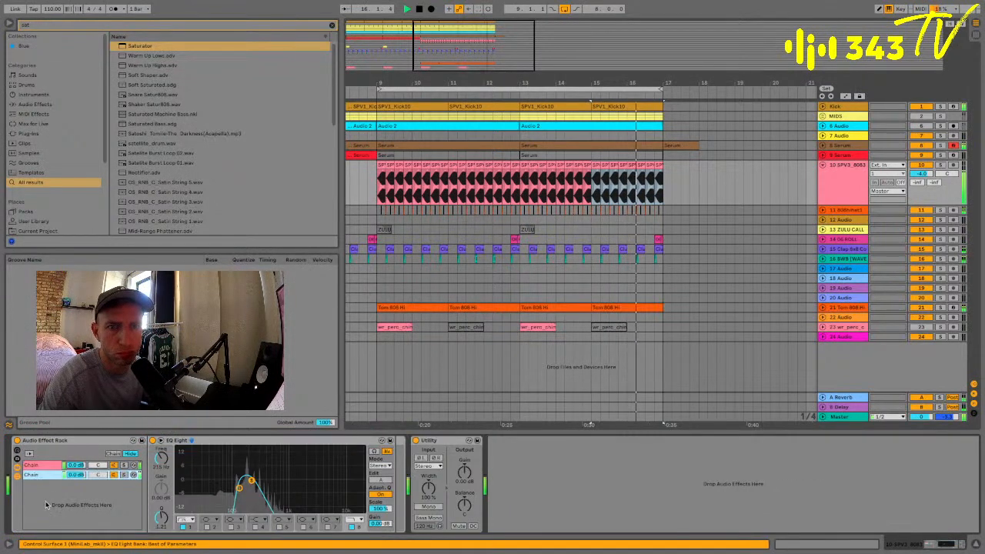
left_click(185, 527)
left_click_drag(251, 480, 210, 485)
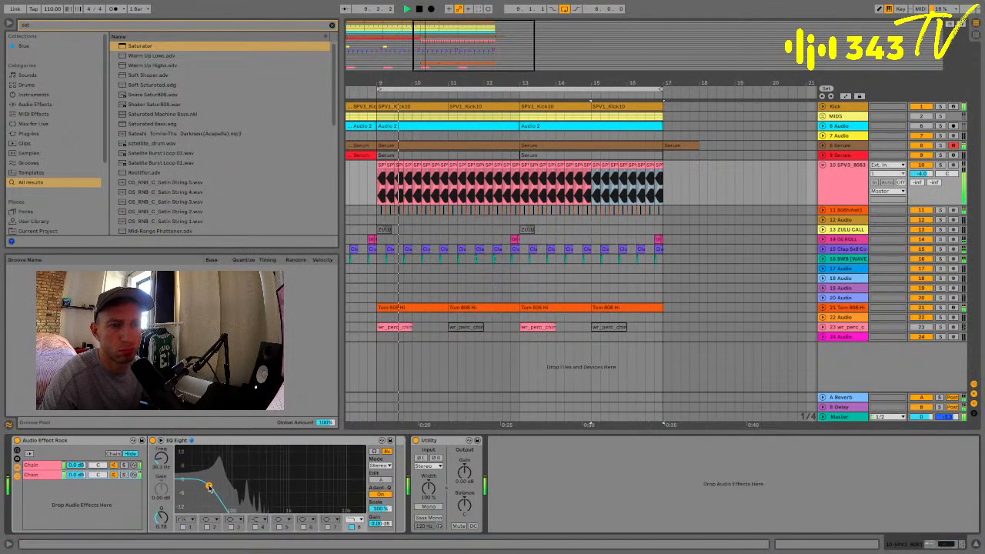
left_click(164, 460)
type("100")
key("Return")
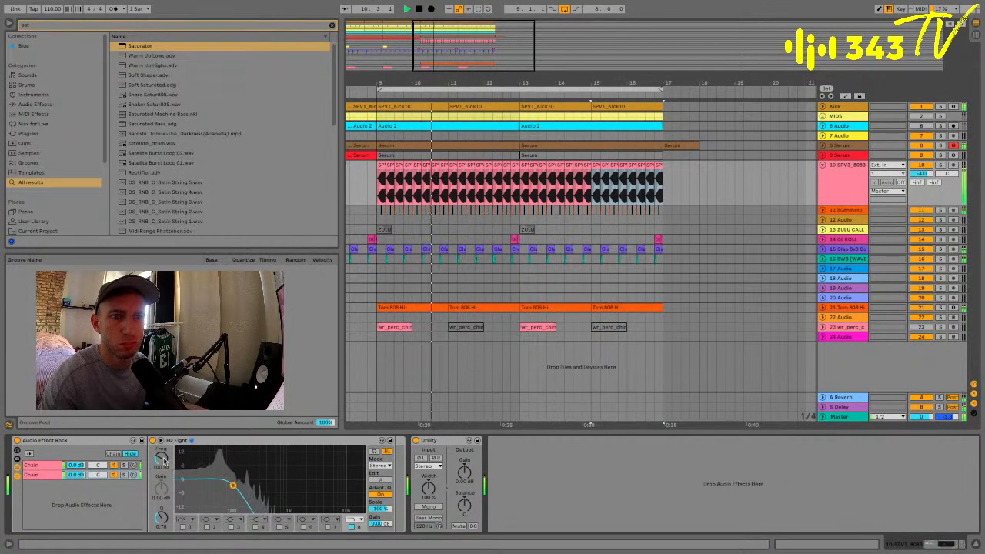
Lower the volume of the rack chain holding the Saturator to -10 dB
left_click_drag(75, 464, 75, 472)
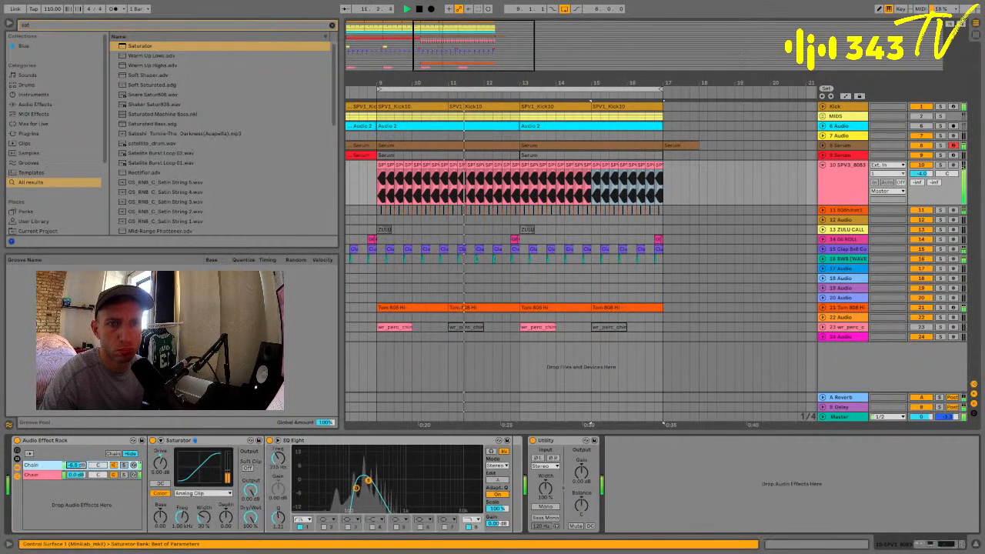
type("-3")
key("Return")
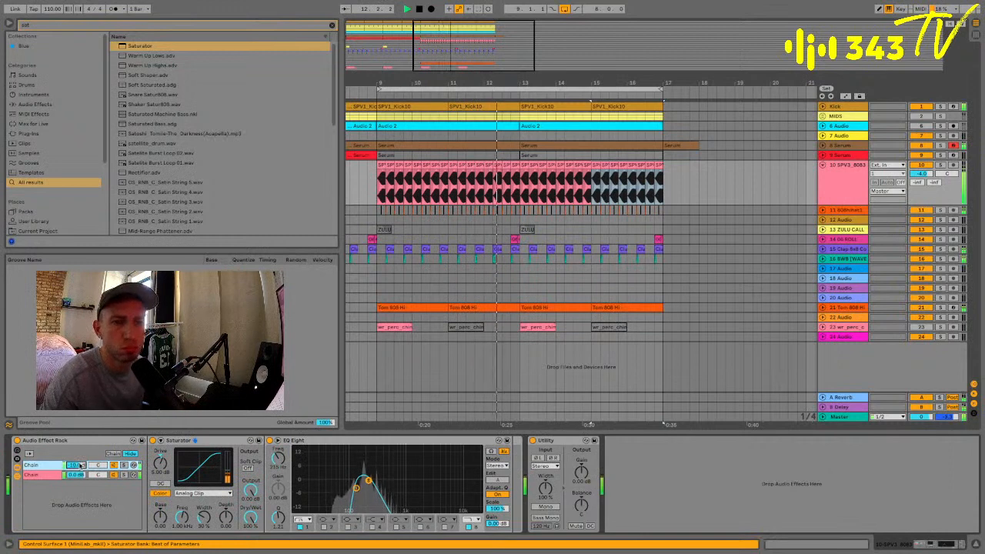
Set the transposition of the last two SPV3_8083 clips before bar 11 to +1 semitone
left_click(406, 165)
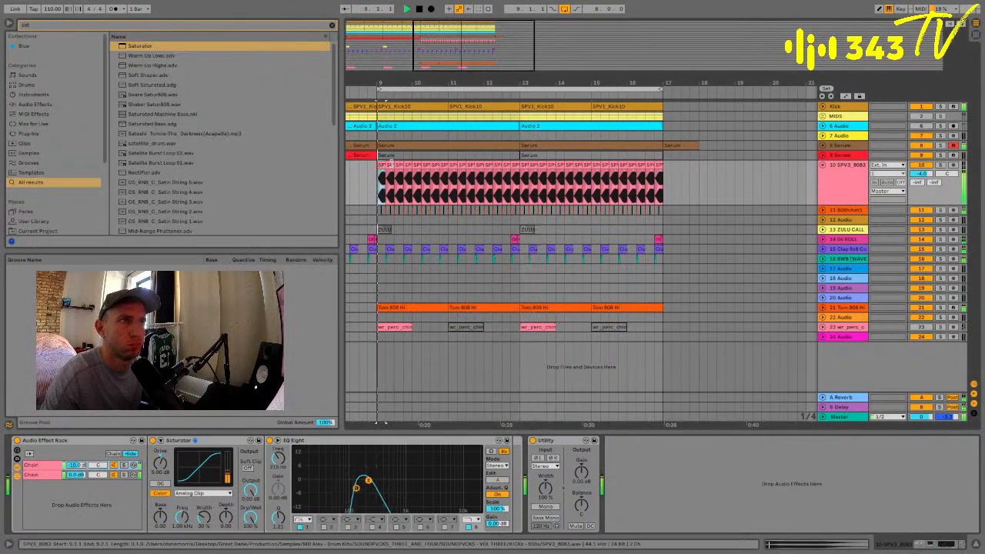
left_click(417, 165)
left_click(432, 165)
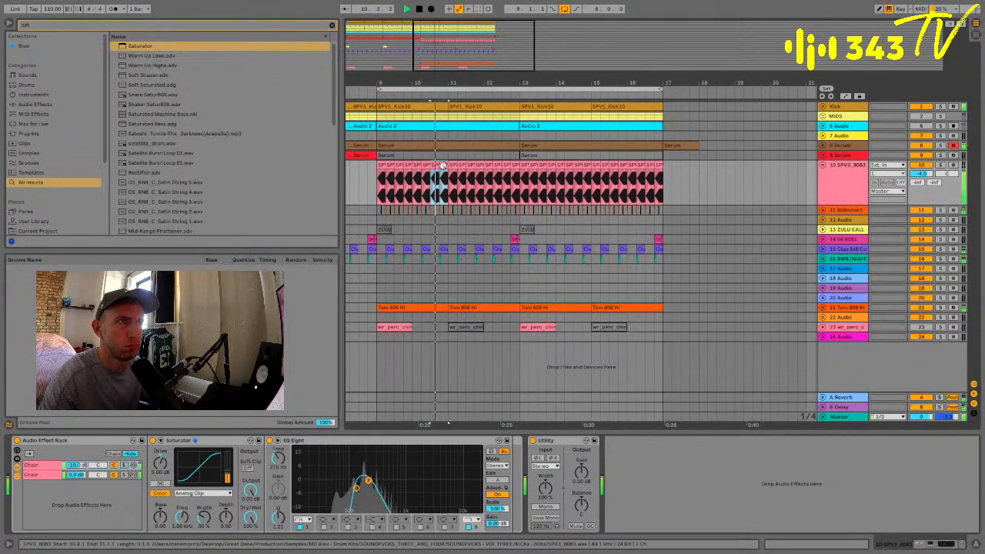
key("shift+Tab")
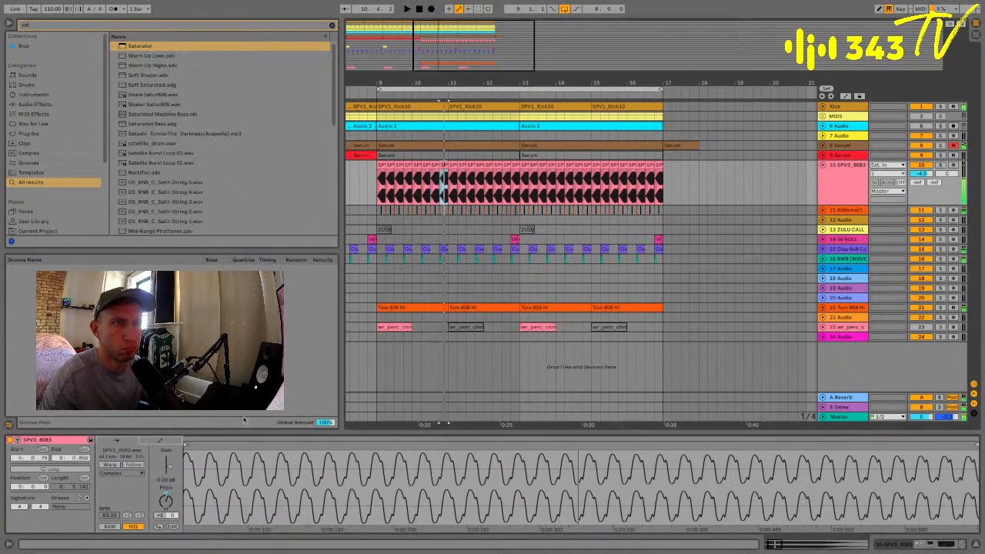
left_click(431, 168, "shift")
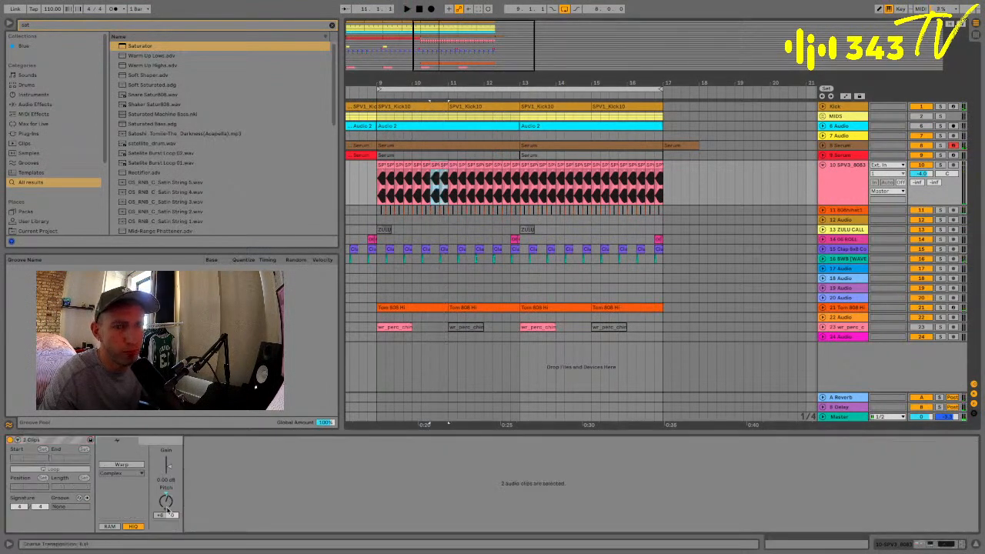
key("Down")
key("Down")
left_click(440, 166)
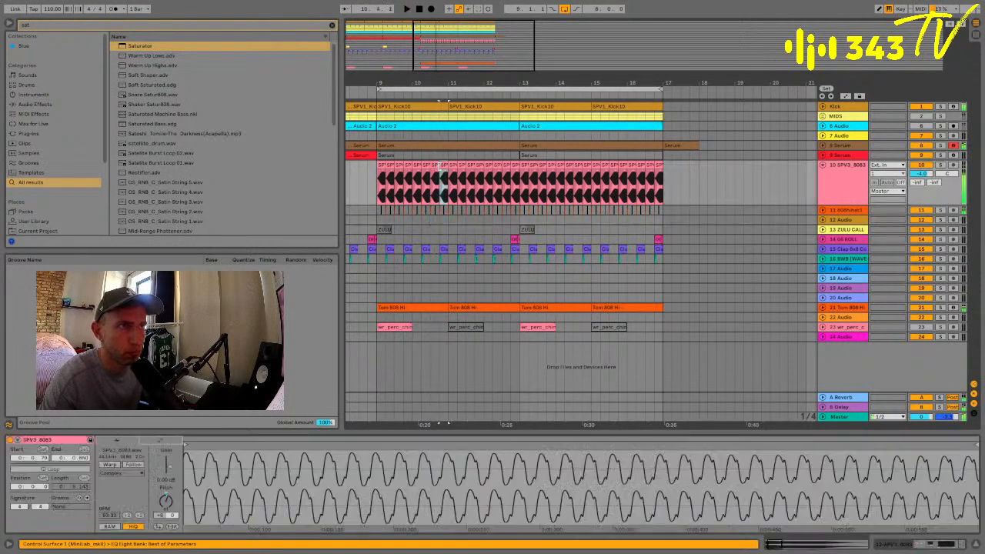
left_click(435, 167, "shift")
left_click_drag(165, 506, 163, 509)
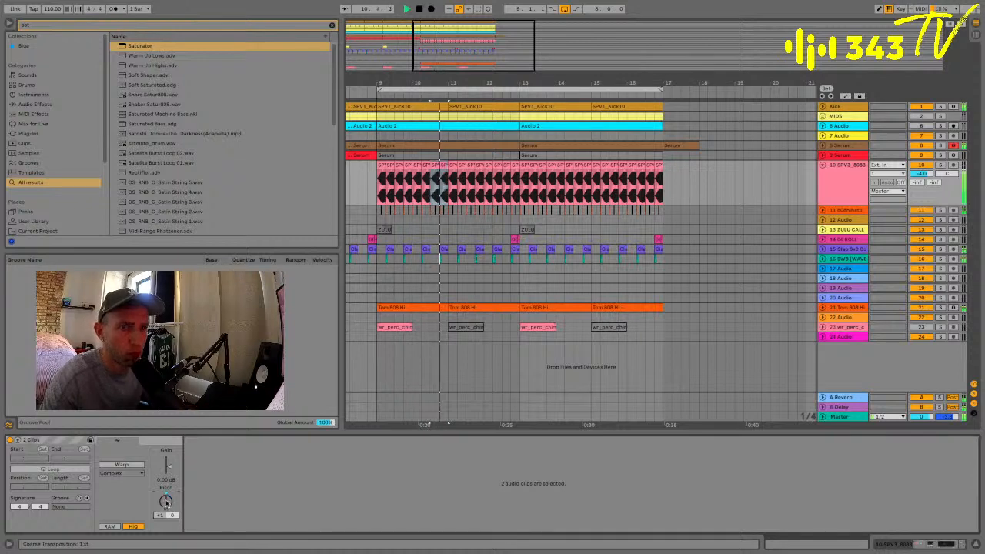
Select the eight SPV3_8083 clips from bar 9 to bar 11 and duplicate them three times to reach bar 17
left_click(433, 164)
left_click(442, 165)
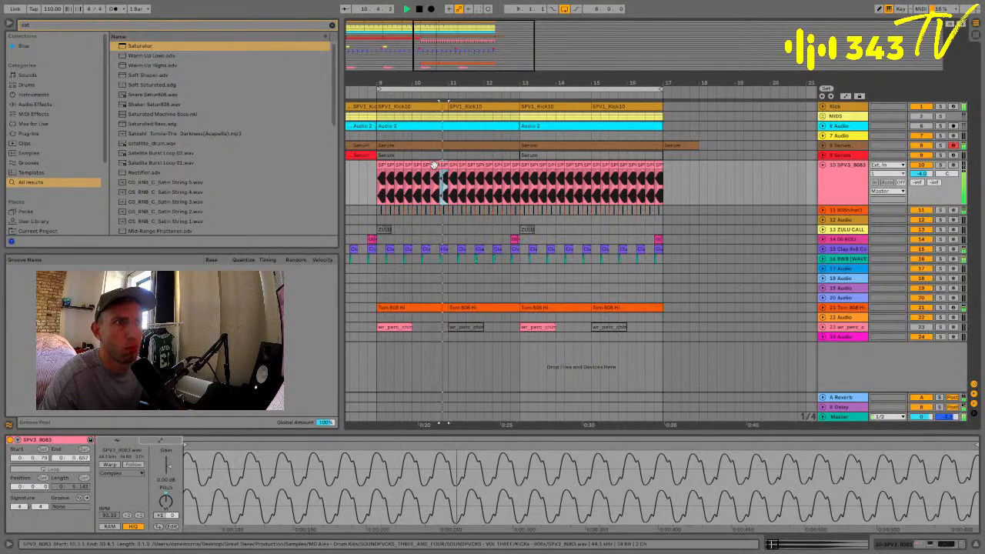
left_click(387, 164, "shift")
key("super+d")
key("super+d")
key("super+d")
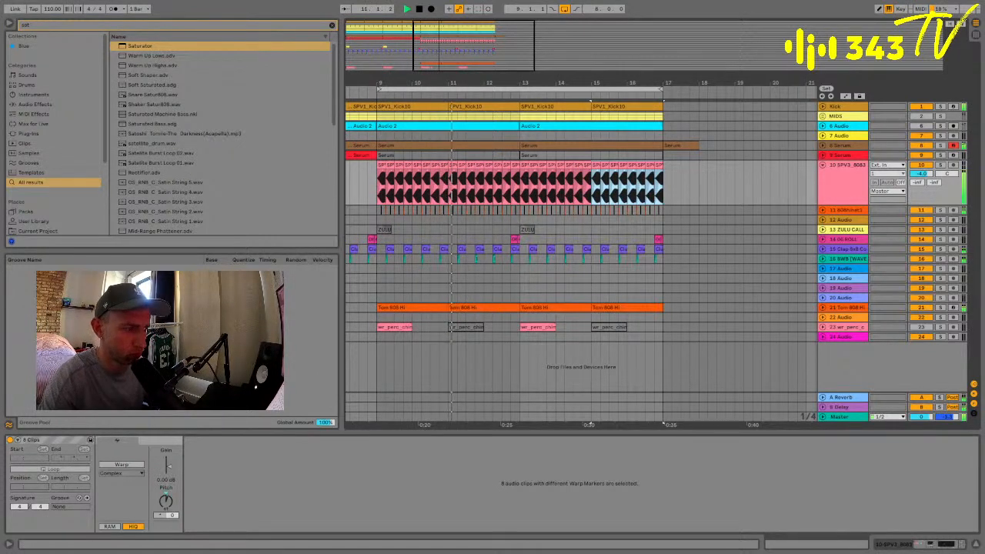
Insert an audio track below the SPV3_8083 track and clear the browser search
left_click(854, 202)
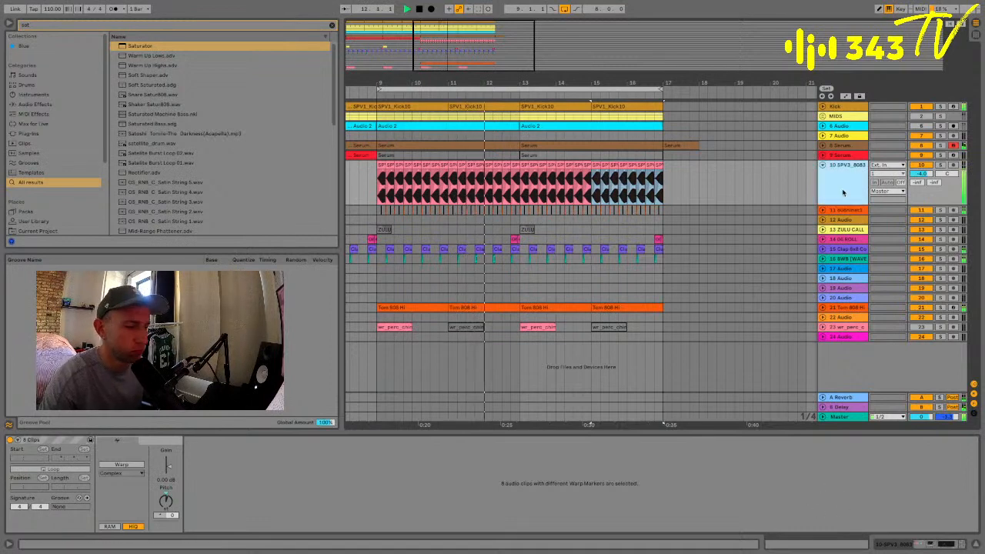
key("super+t")
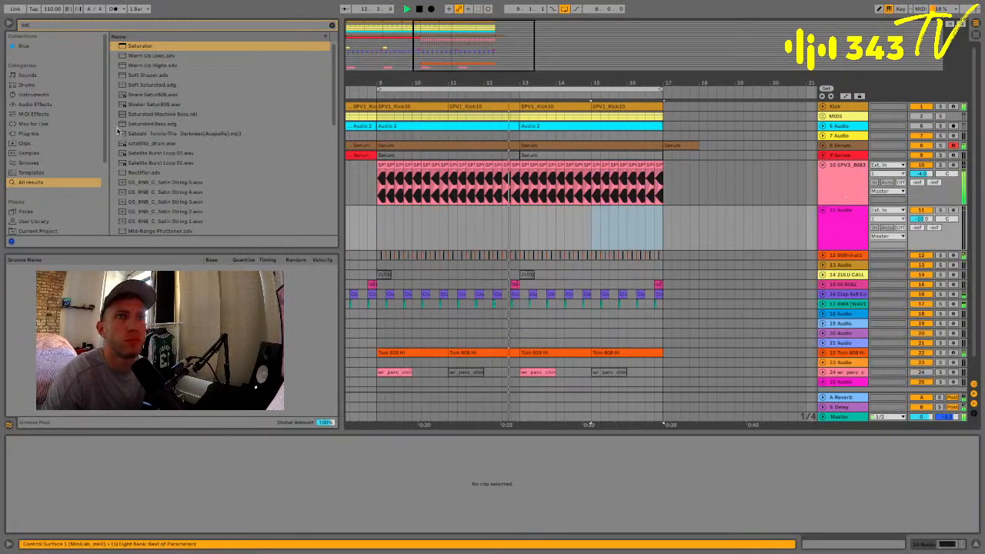
left_click(64, 27)
key("BackSpace")
left_click(380, 223)
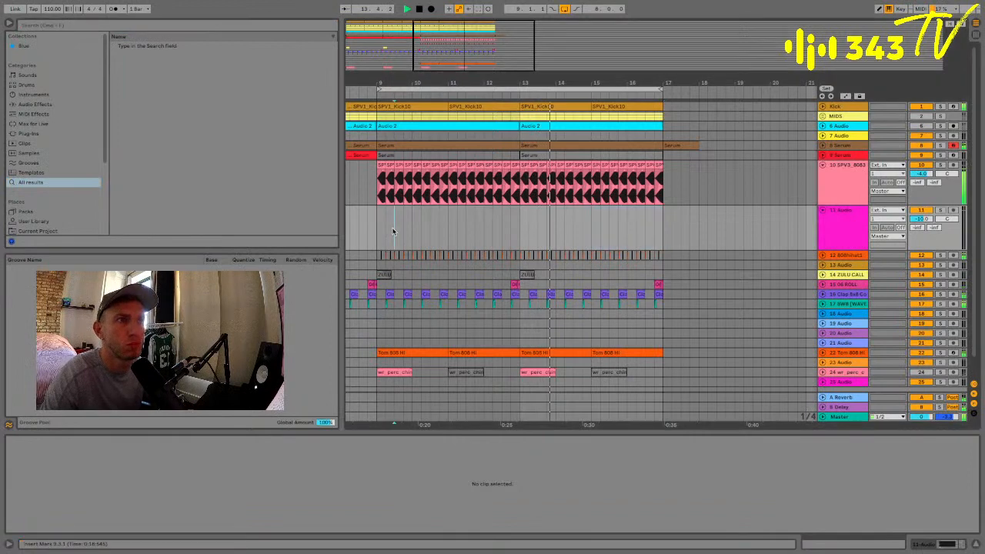
Insert a MIDI track with Wavetable below the new audio track and another MIDI track below the Clap Bell track
left_click(847, 224)
key("super+shift+t")
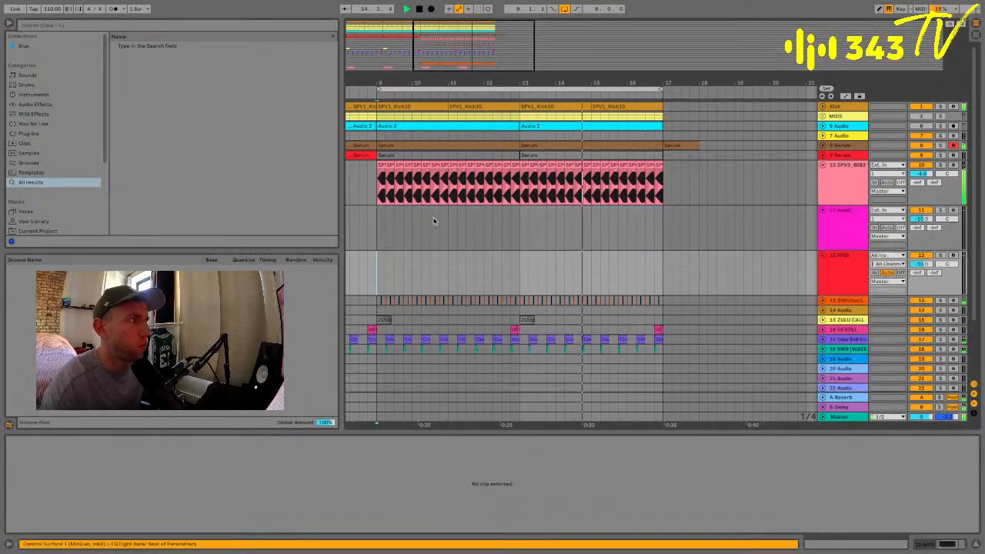
left_click(33, 93)
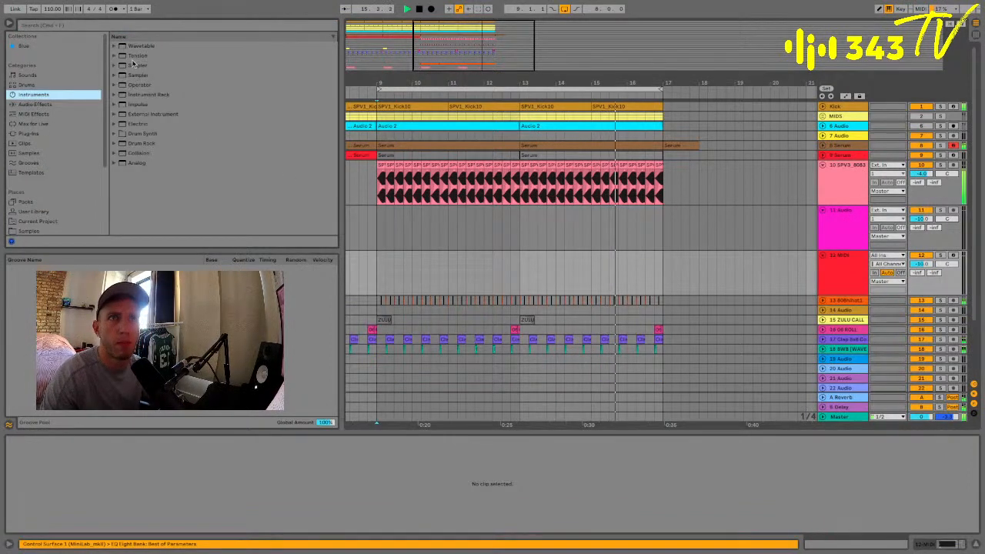
double_click(141, 45)
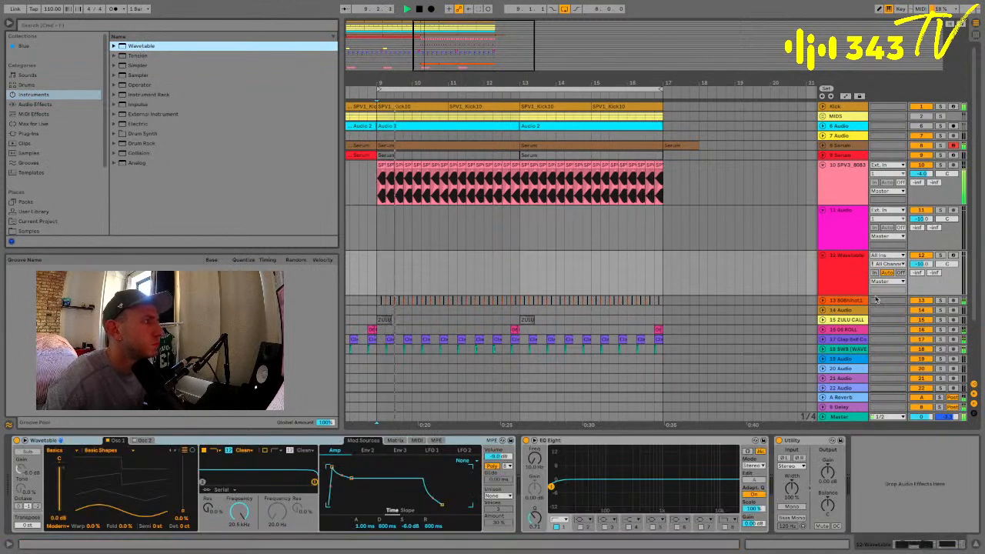
left_click(846, 339)
key("super+shift+t")
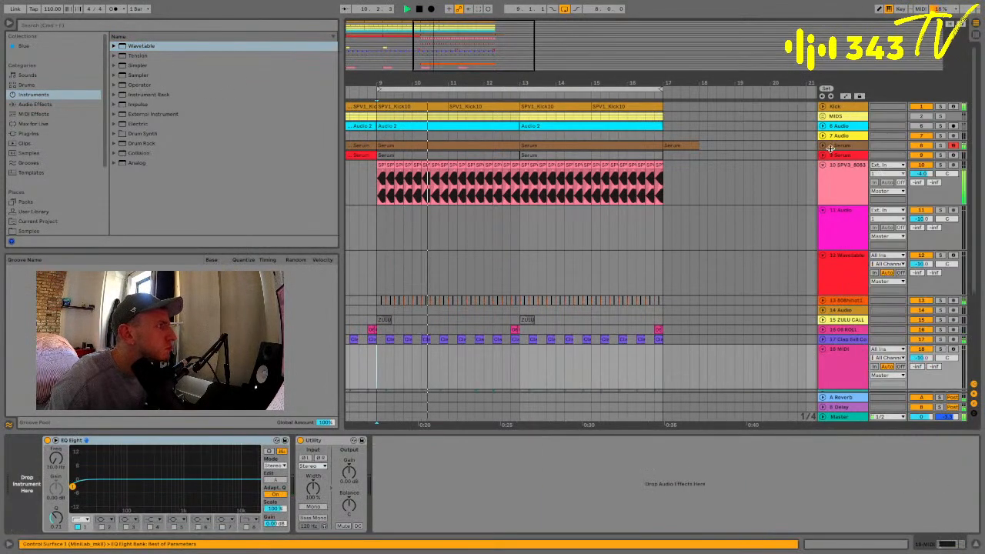
Duplicate the brown Serum track, delete the clips from the copy and arm the copy for recording
double_click(843, 145)
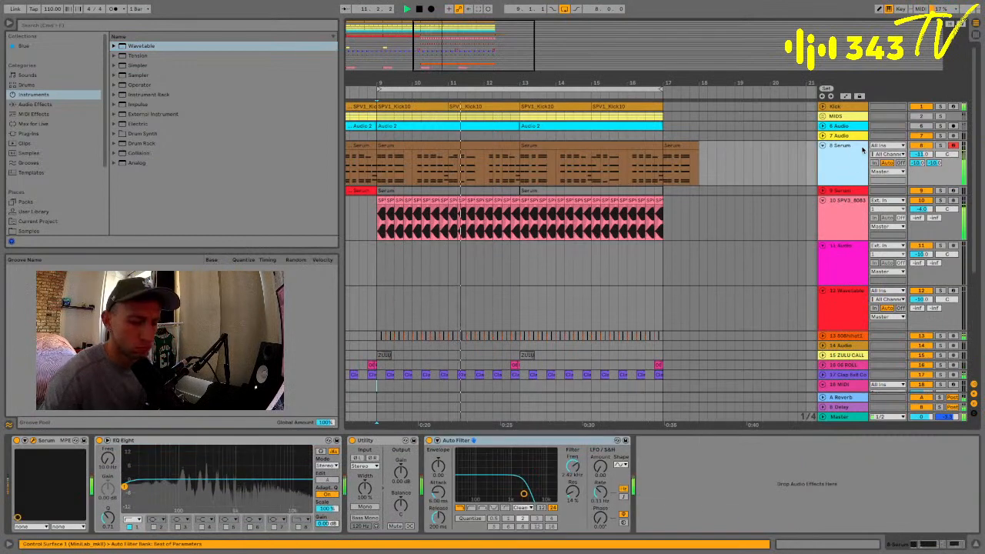
key("ctrl+d")
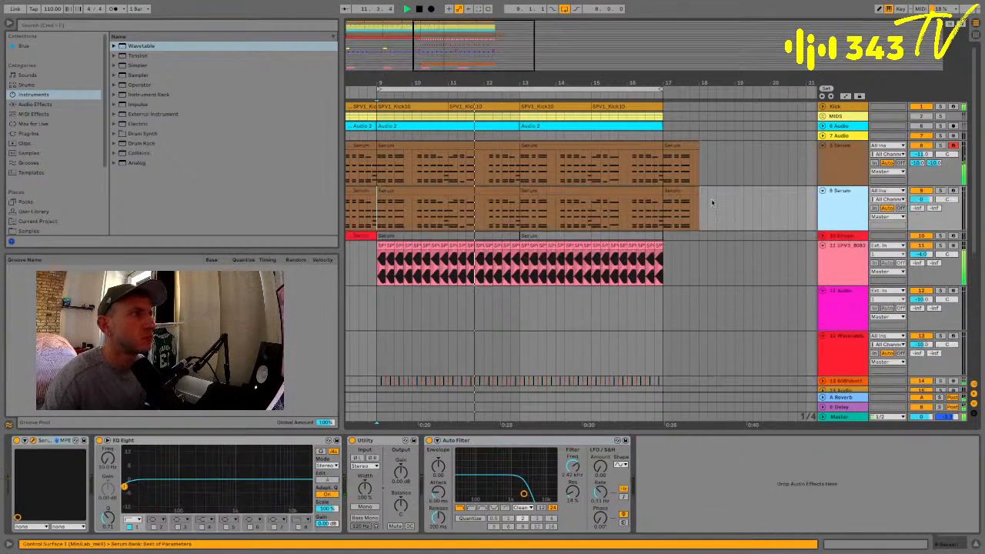
left_click(953, 190)
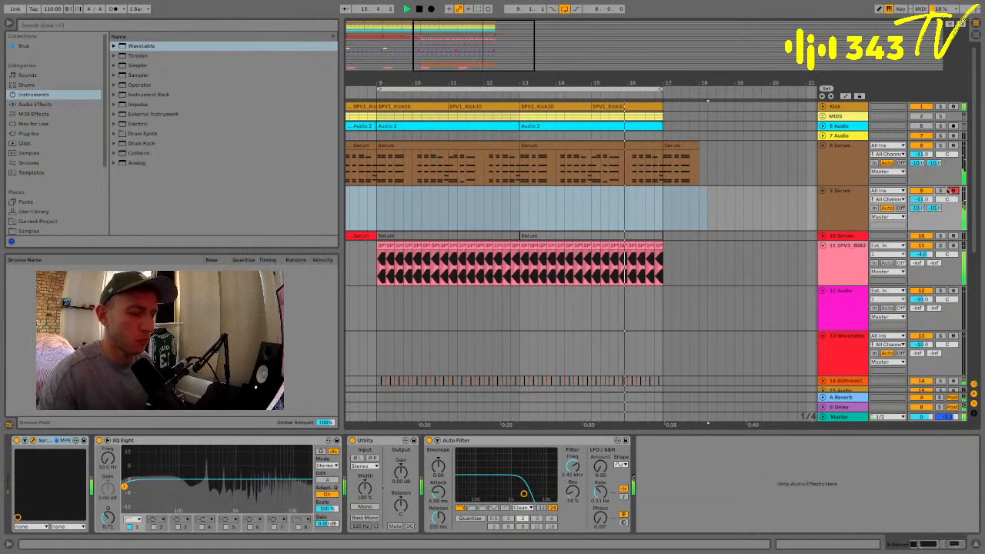
left_click(829, 210)
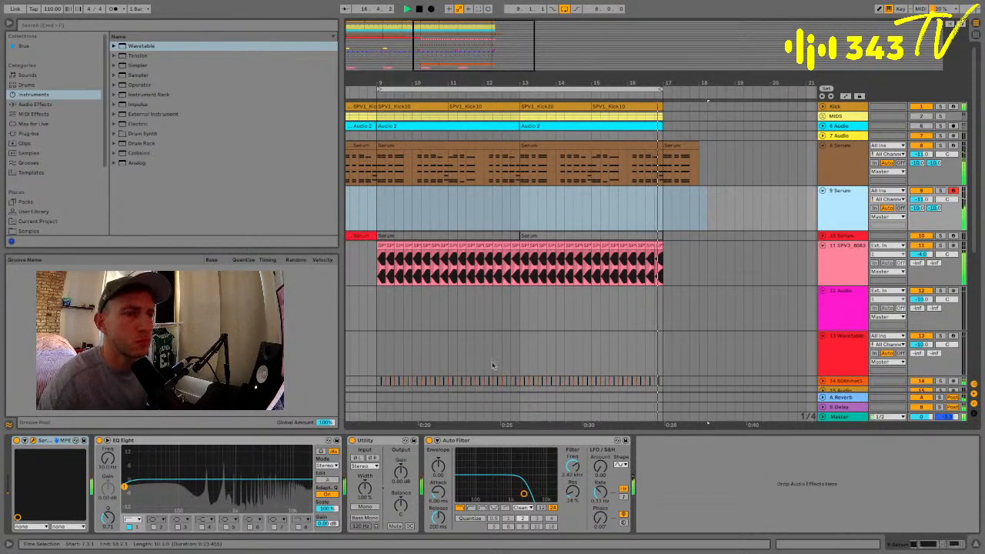
Record a one-bar pattern of D#4 notes on the duplicated Serum track from bar 9
key("space")
left_click(376, 204)
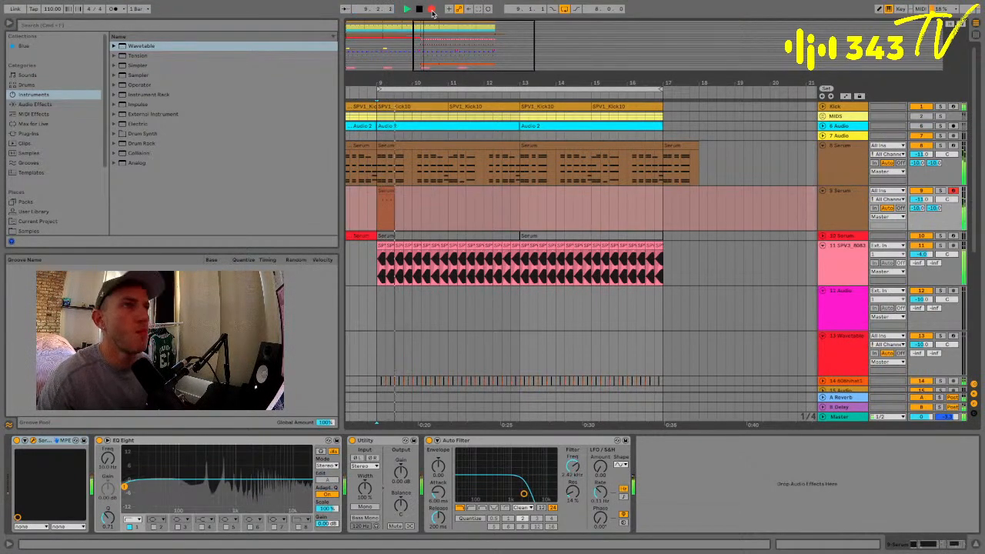
key("space")
In the recorded Serum clip, lower the second note to C#4 and the last four notes to B3
left_click(396, 198)
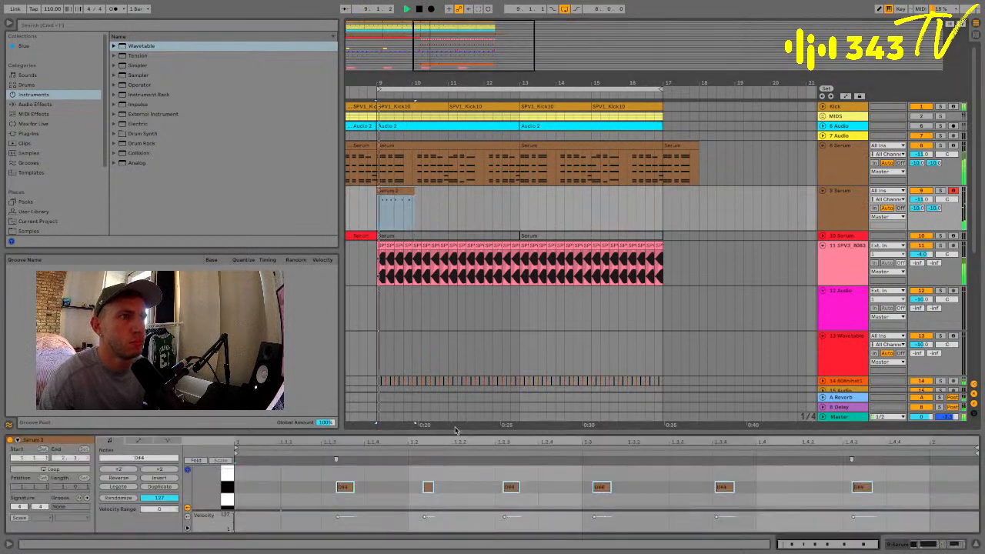
key("Down")
key("Down")
left_click_drag(411, 485, 928, 477)
key("Down")
key("Down")
key("Down")
key("Down")
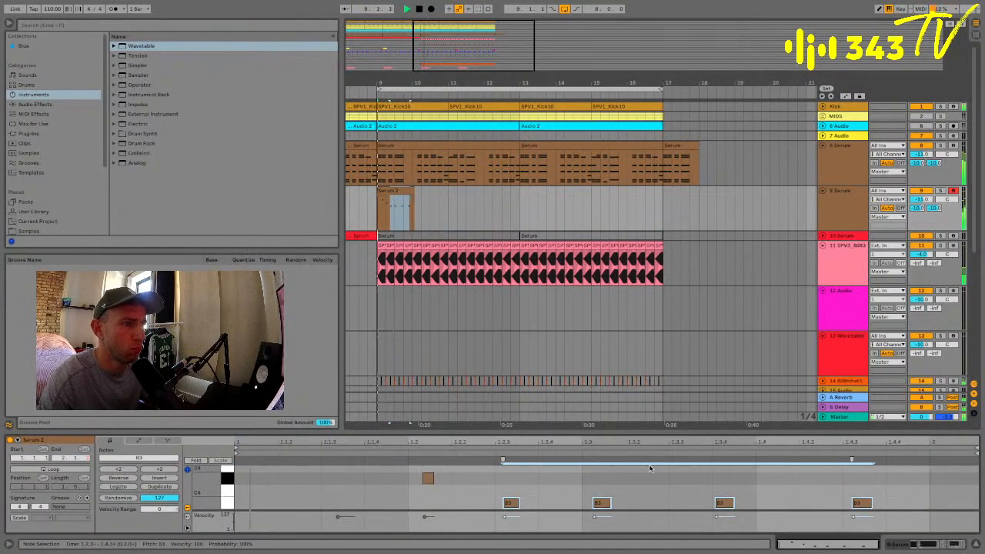
Lower the clip's fourth note to A#3 and its last note to F#3
left_click(601, 476)
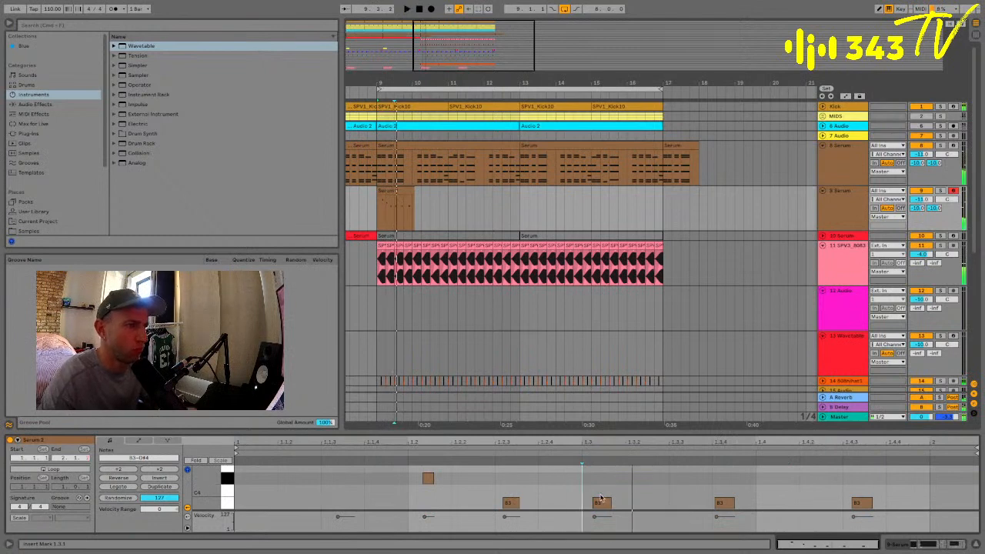
left_click(603, 502)
key("Down")
left_click_drag(698, 501, 743, 488)
left_click_drag(813, 482, 938, 505)
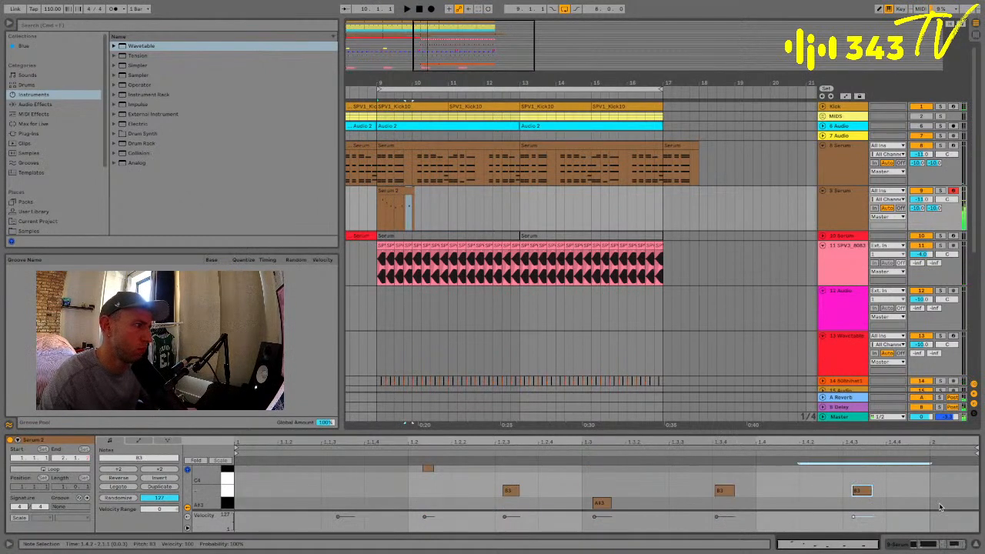
key("Down")
key("Down")
key("Down")
key("Down")
key("Down")
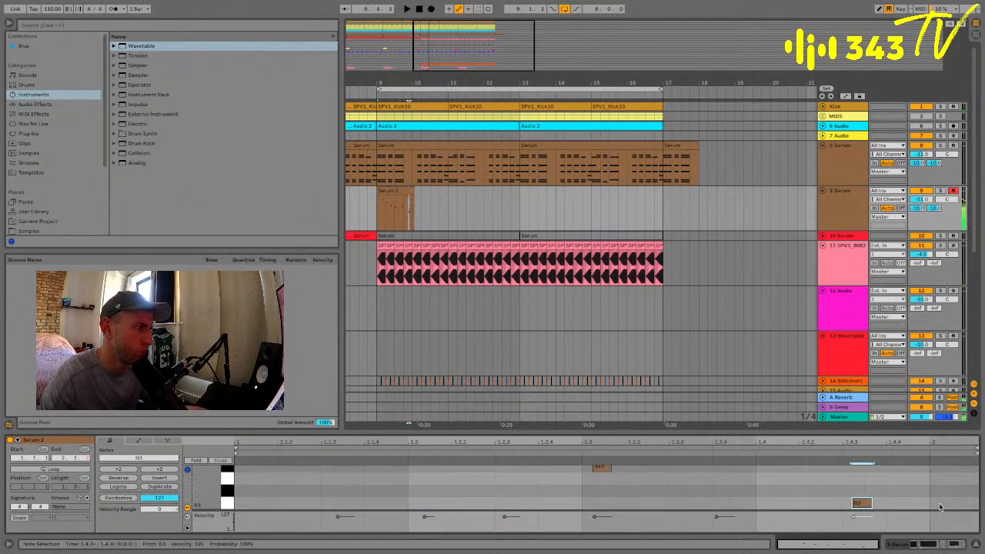
Trim the recorded Serum clip to end at bar 10 and duplicate the two-bar section from bar 9 three times to bar 17
mouse_move(414, 191)
left_mouse_down()
mouse_move(422, 190)
mouse_move(409, 193)
left_mouse_up()
left_click(449, 209, "shift")
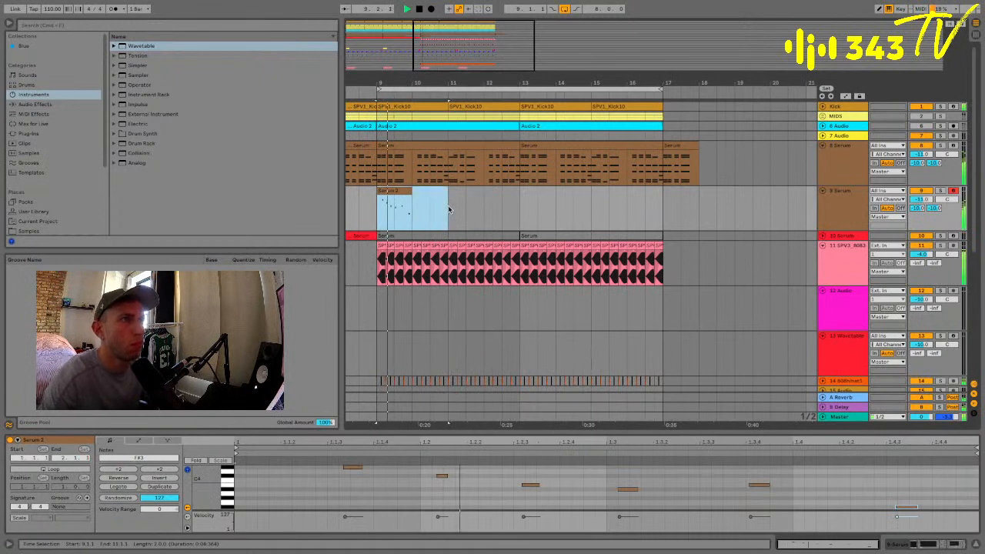
key("ctrl+d")
key("ctrl+d")
key("ctrl+d")
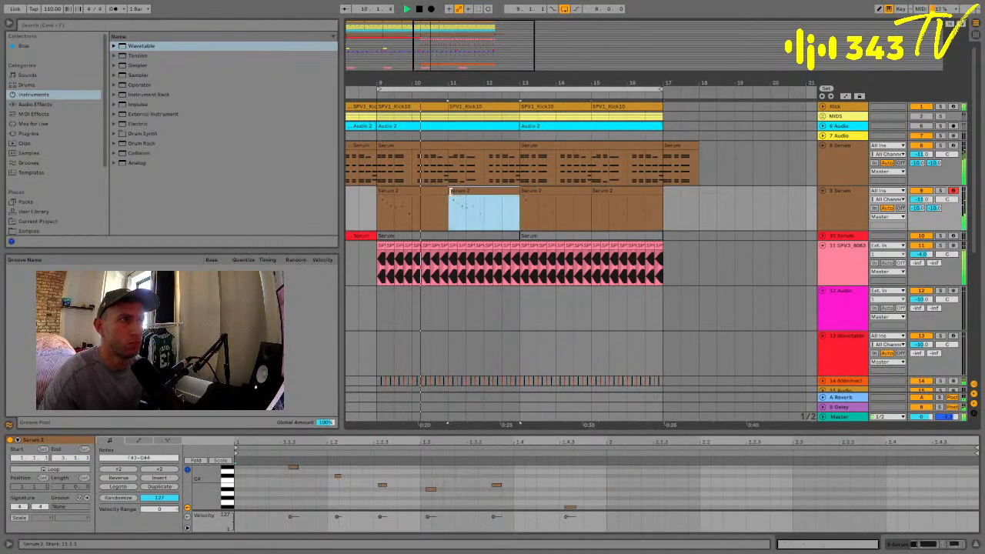
Raise the last note of the Serum clip starting at bar 11 to D#4
left_click(318, 486)
scroll(320, 479, "up", 2)
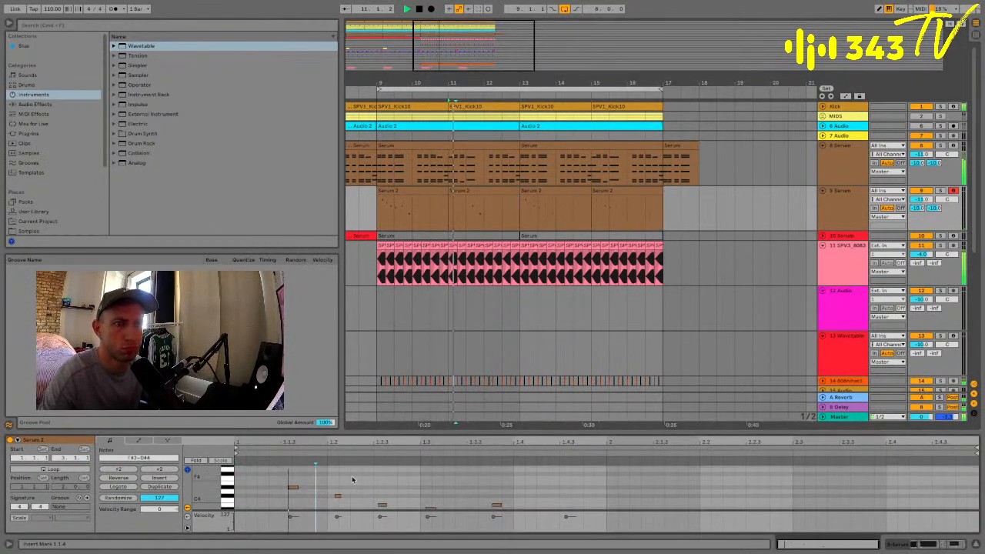
scroll(362, 478, "down", 2)
key("space")
left_click(497, 486)
left_click(572, 507)
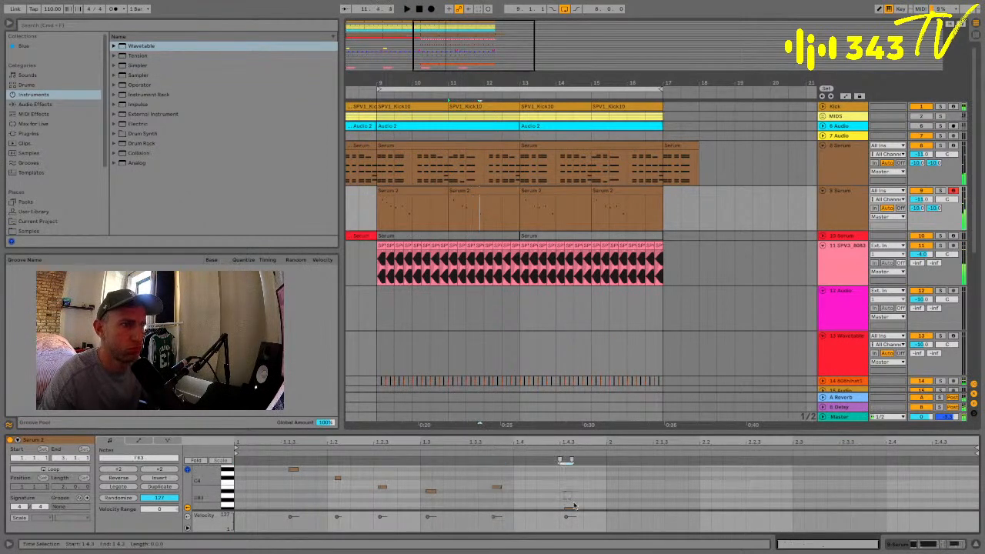
key("Up")
scroll(431, 492, "up", 4)
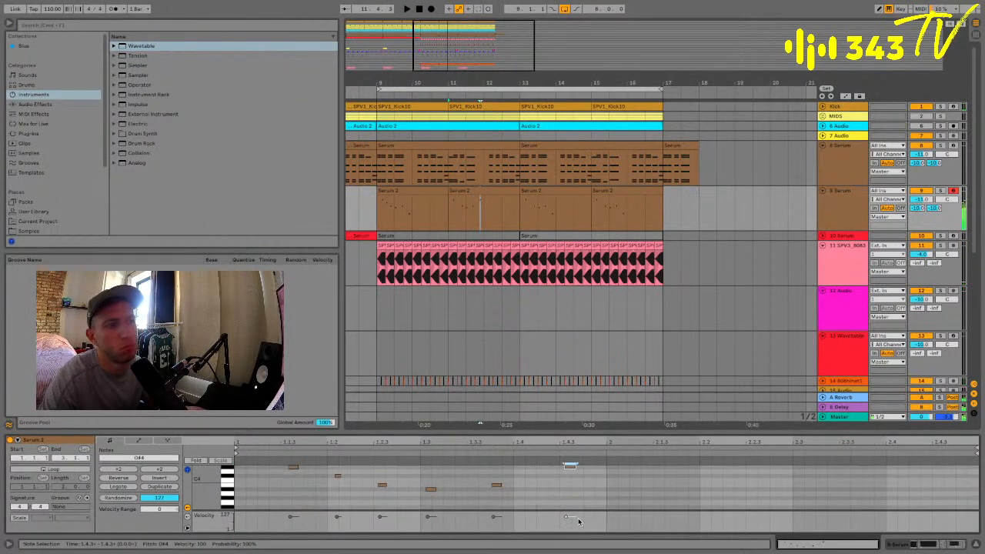
Lower the first note of the same Serum clip to B3 and play back the change
left_click(291, 486)
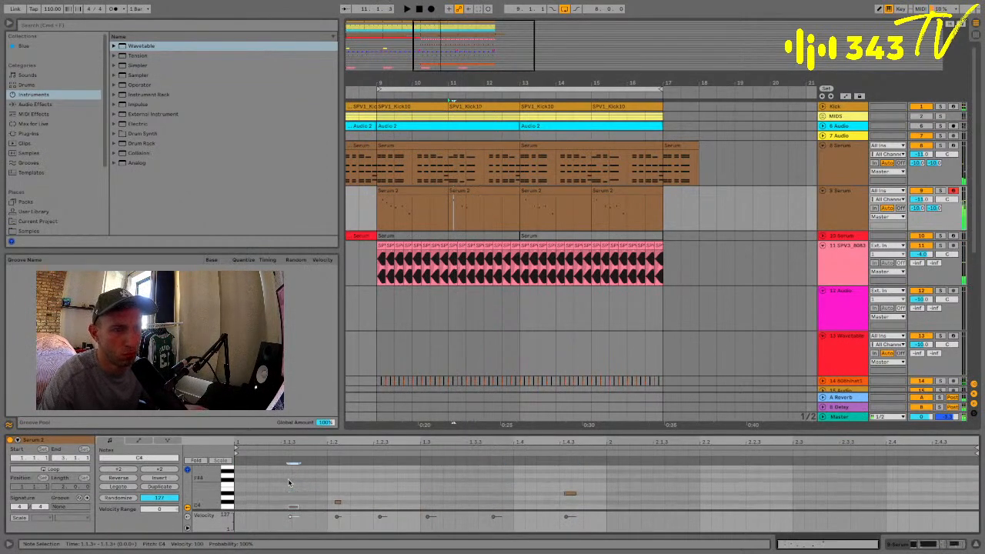
key("Down")
key("space")
scroll(290, 483, "down", 2)
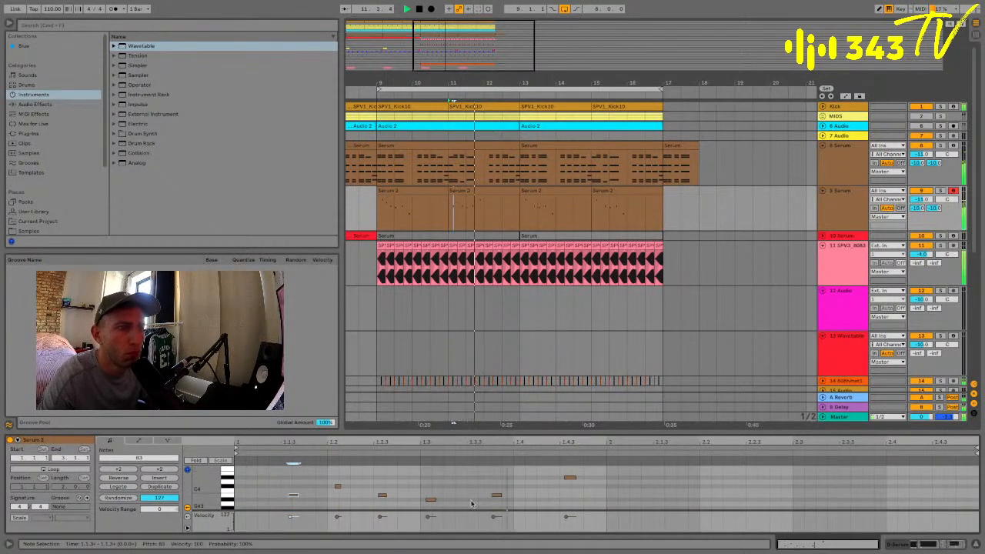
Consolidate the two Serum melody clips from bar 9 to 13 and duplicate the result to bar 17
left_click(461, 191)
left_click(437, 188, "shift")
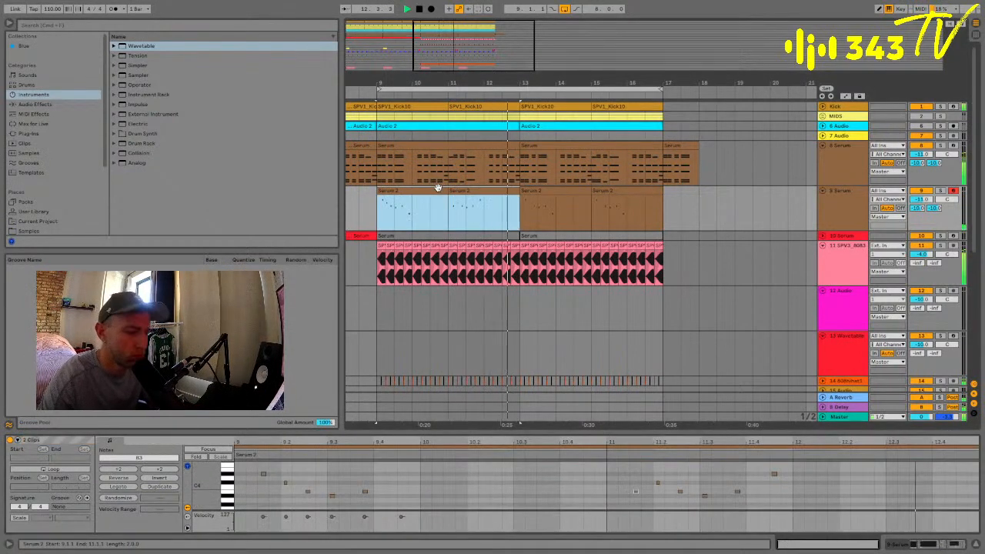
key("super+d")
Recolor the Serum melody clips from bar 9 to 17 green
left_click(488, 190, "shift")
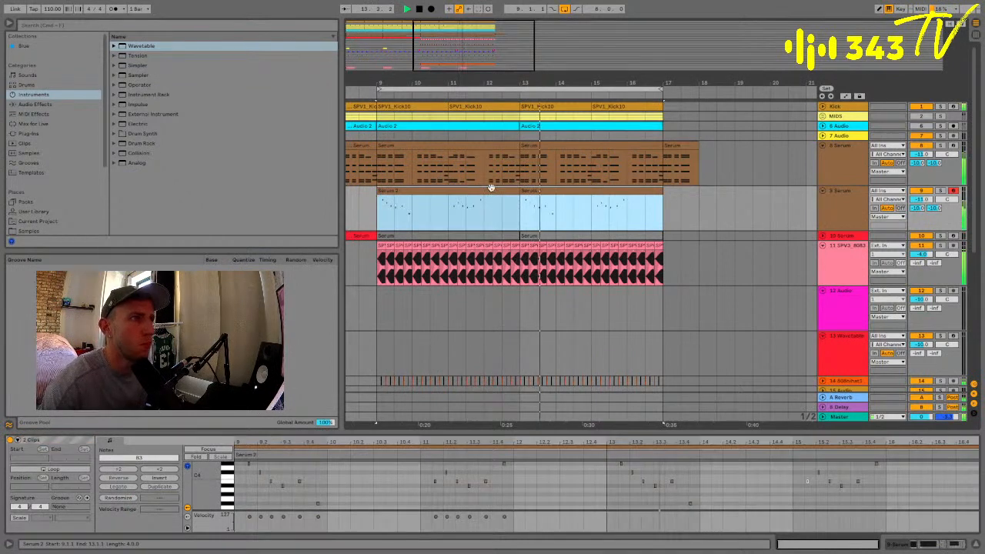
right_click(491, 190)
left_click(523, 340)
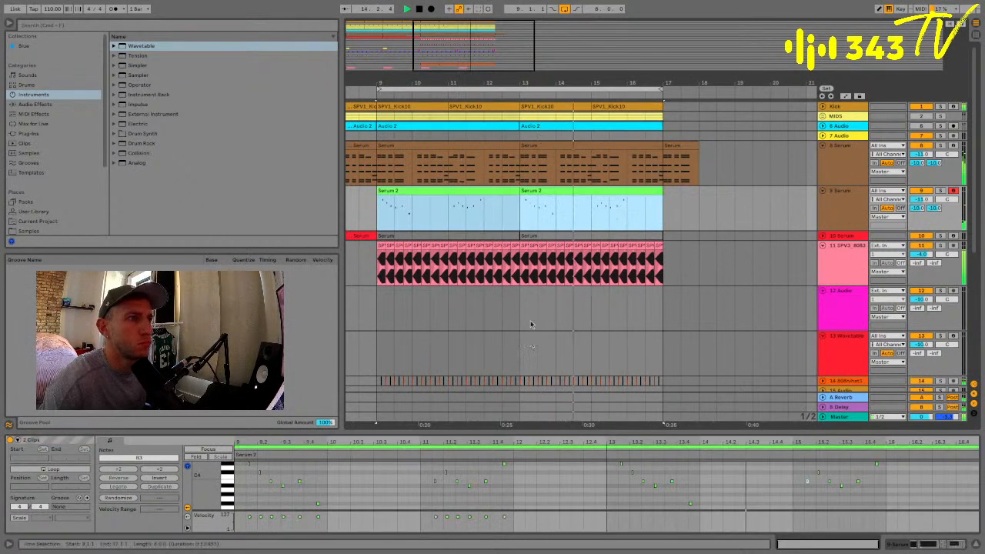
left_click(467, 188)
key("super+shift+d")
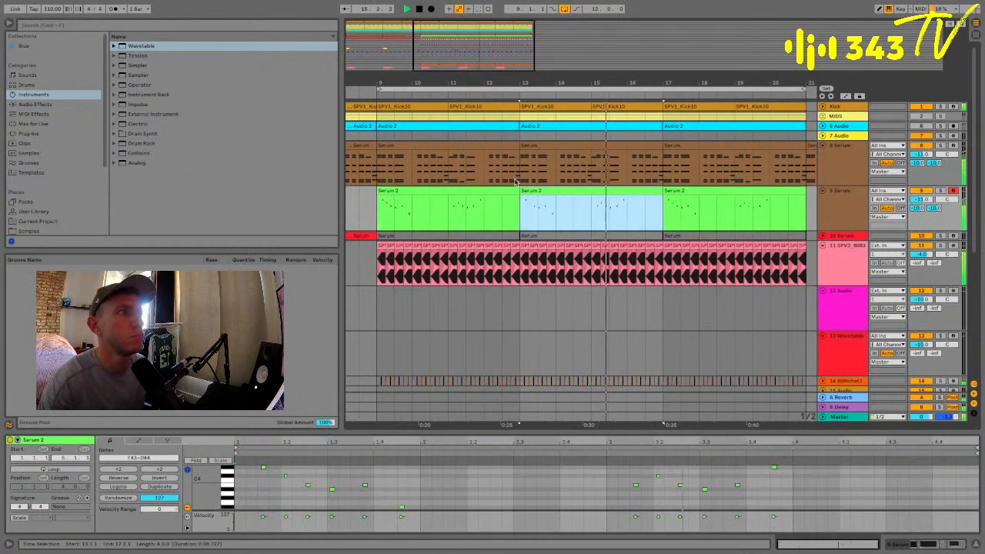
left_click_drag(536, 82, 442, 83)
key("super+z")
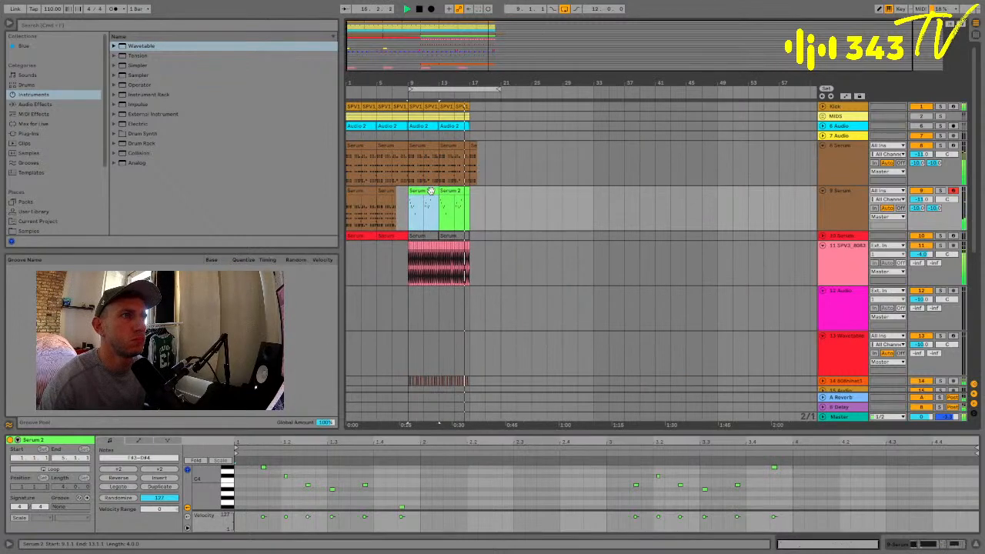
Duplicate the whole section from bar 9 to 17 across all tracks so the arrangement extends to bar 25
left_click(458, 190, "shift")
key("super+shift+d")
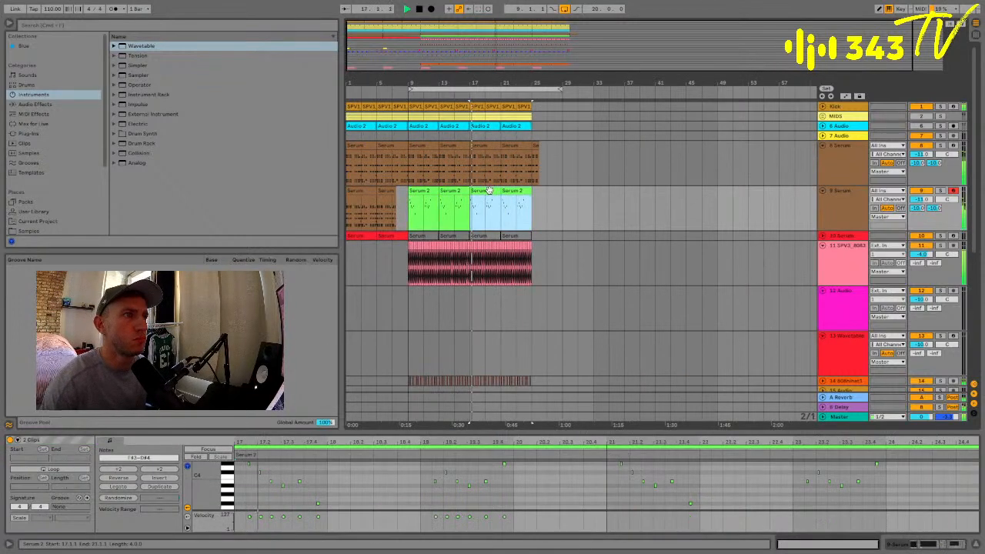
left_click(507, 190)
left_click(493, 191)
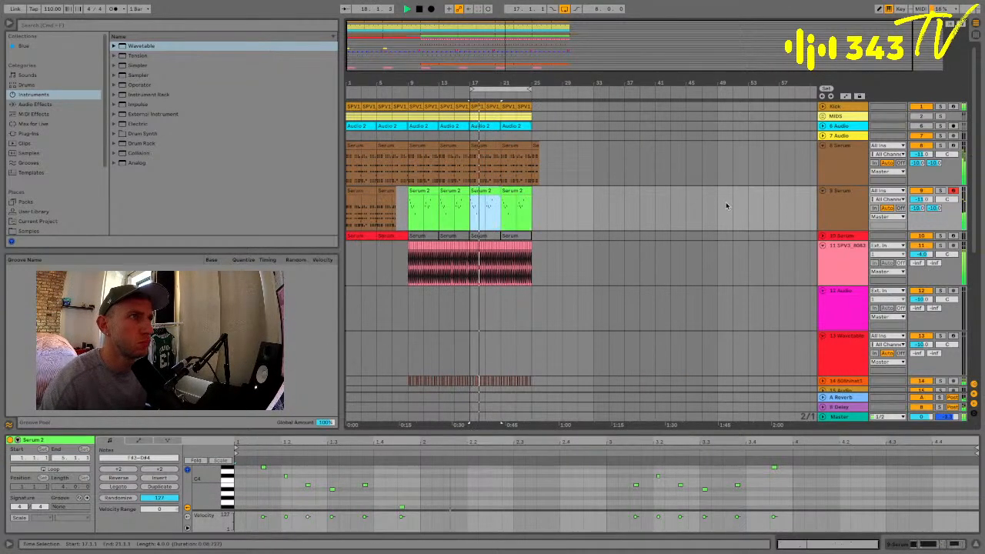
Fold all tracks and delete the leftover Serum clip after bar 25
left_click(822, 145, "alt")
left_click_drag(533, 136, 653, 175)
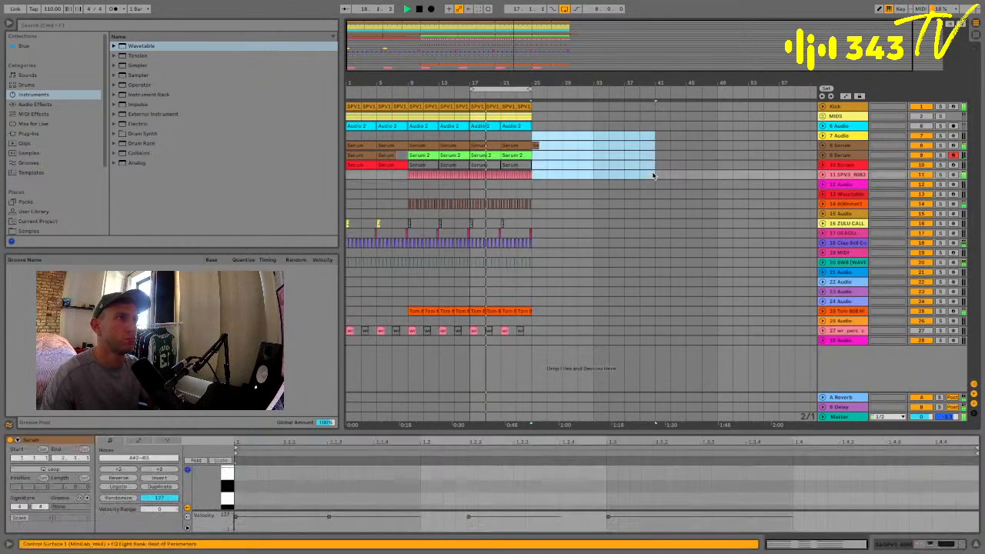
key("Delete")
left_click_drag(570, 83, 569, 78)
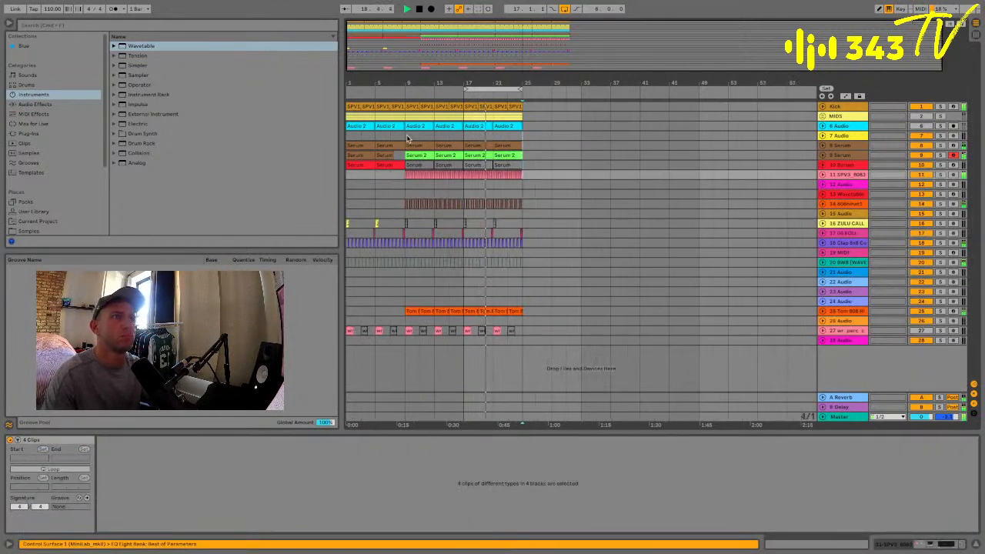
Set the loop to cover bars 9 to 25
left_click(408, 136)
left_click_drag(405, 136, 522, 136)
key("ctrl+l")
Mix the second Serum track against solo playback: volume 0 dB, reverb send 0, delay send -inf
left_click(848, 156)
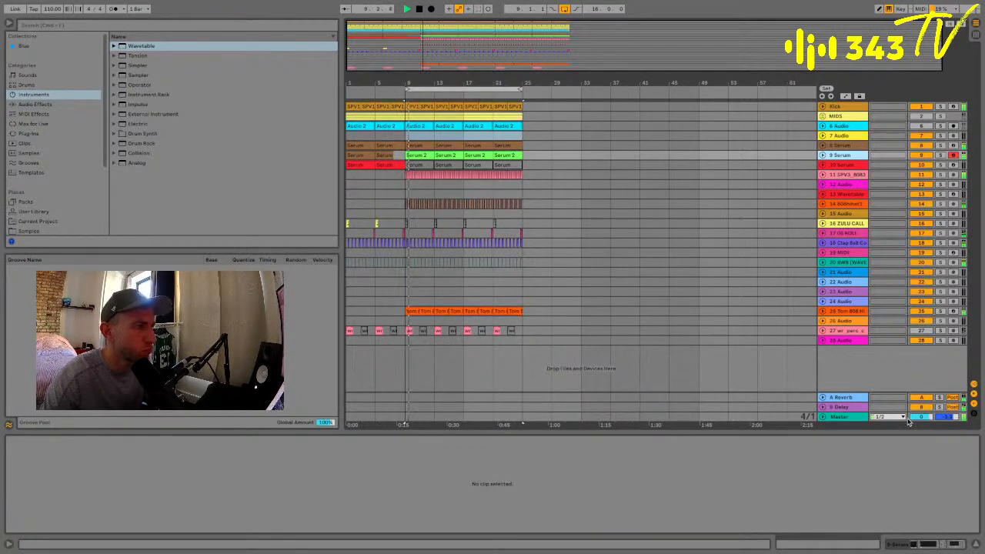
left_click(822, 155)
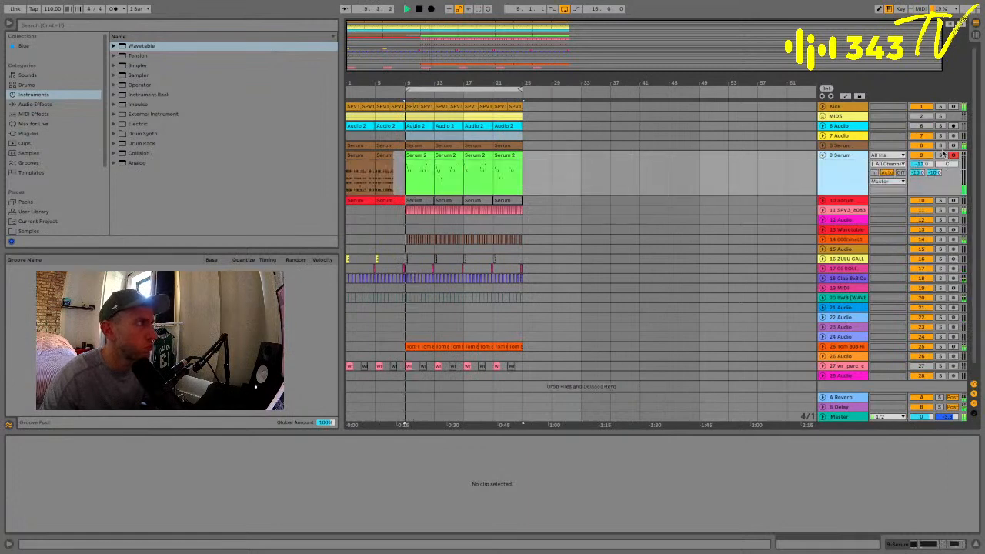
left_click(939, 155)
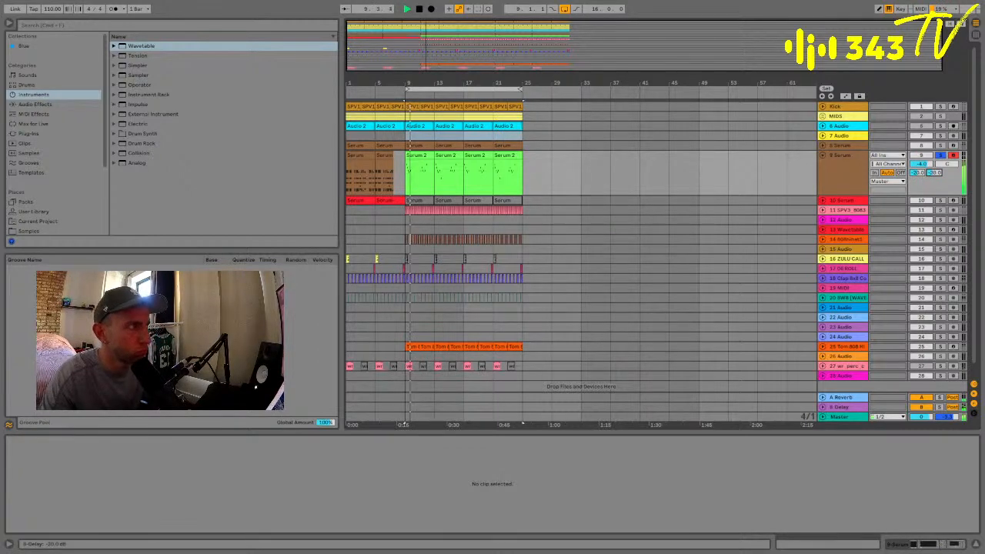
key("space")
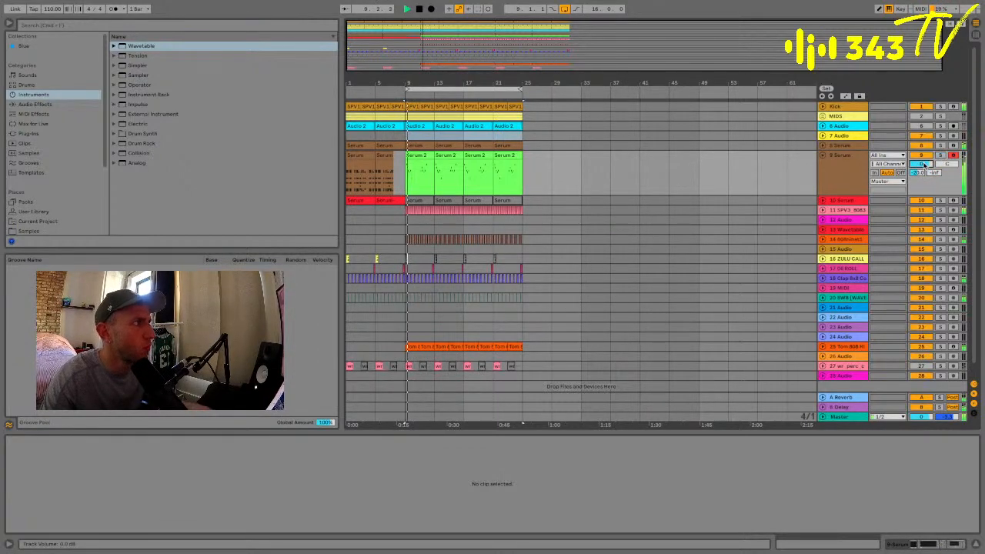
left_click(841, 160)
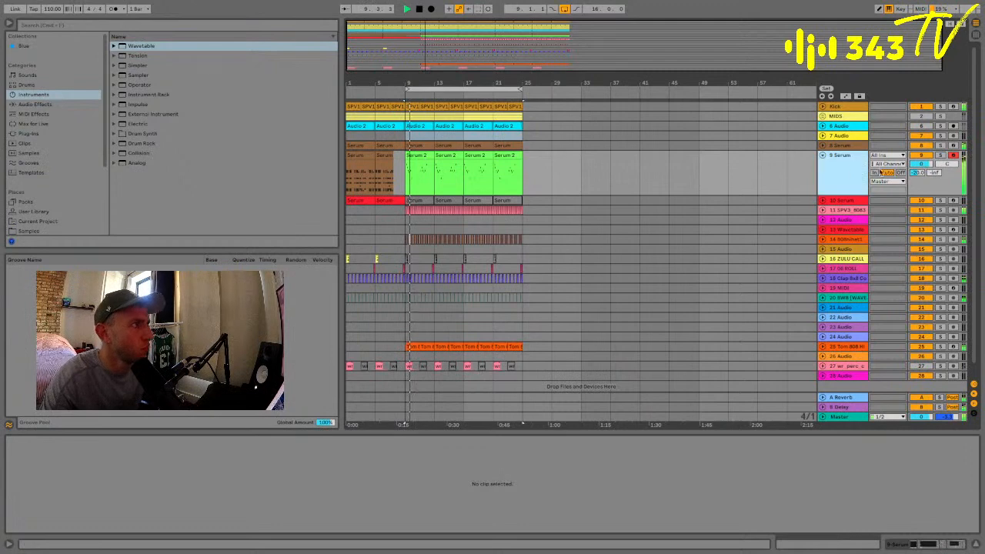
left_click(923, 165)
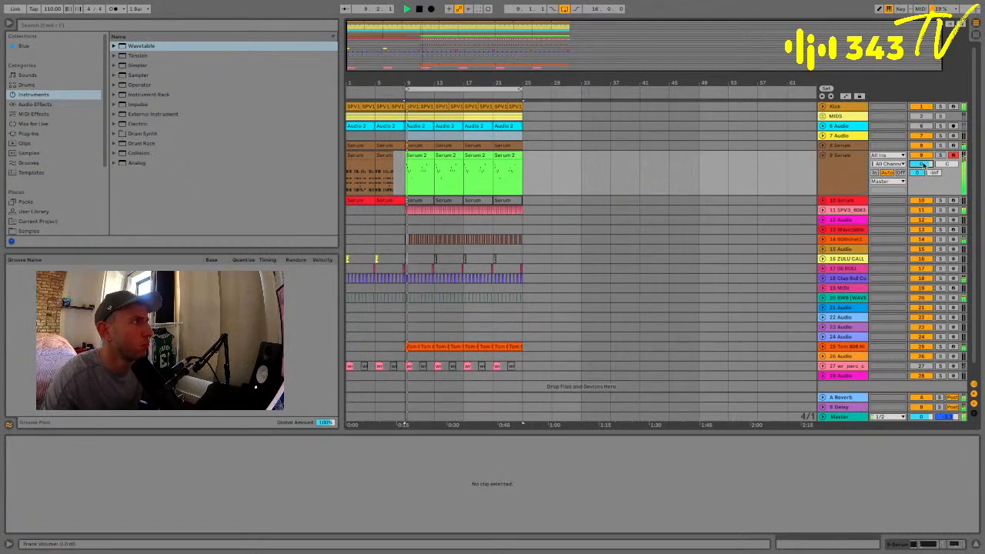
left_click(834, 166)
left_click(822, 155)
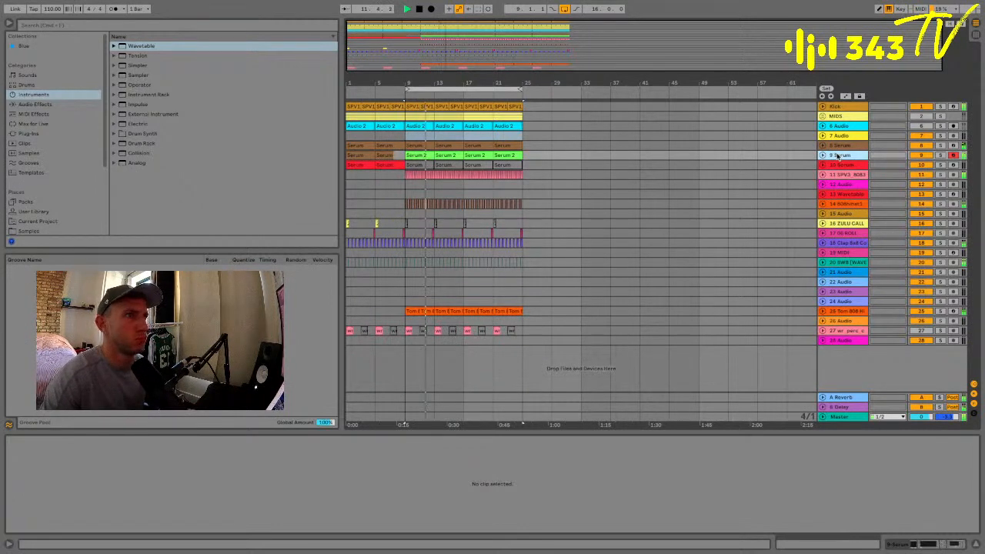
Insert an audio track below the second Serum track and browse the Zero-G vocal and Halloween sample folders
key("super+t")
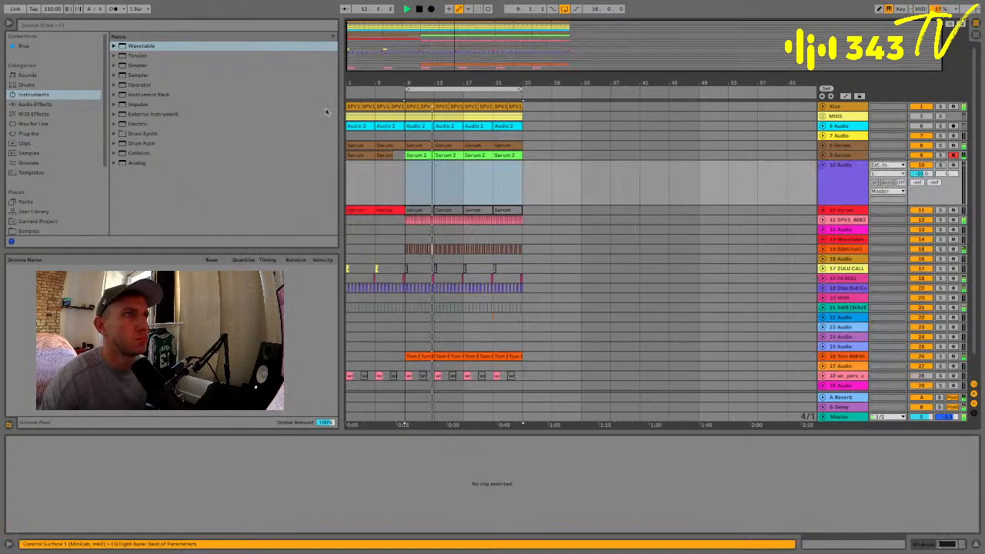
left_click(182, 26)
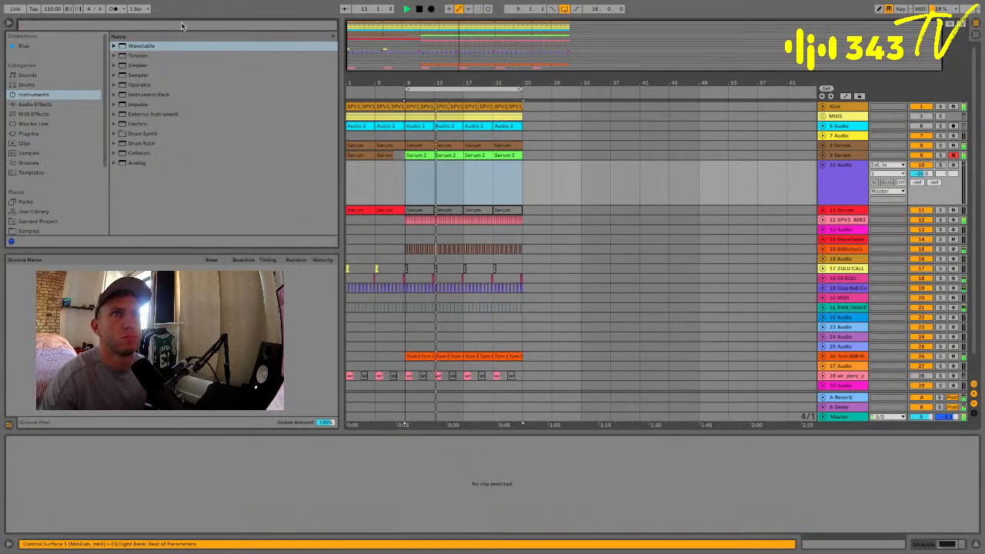
left_click(61, 151)
scroll(53, 209, "down", 3)
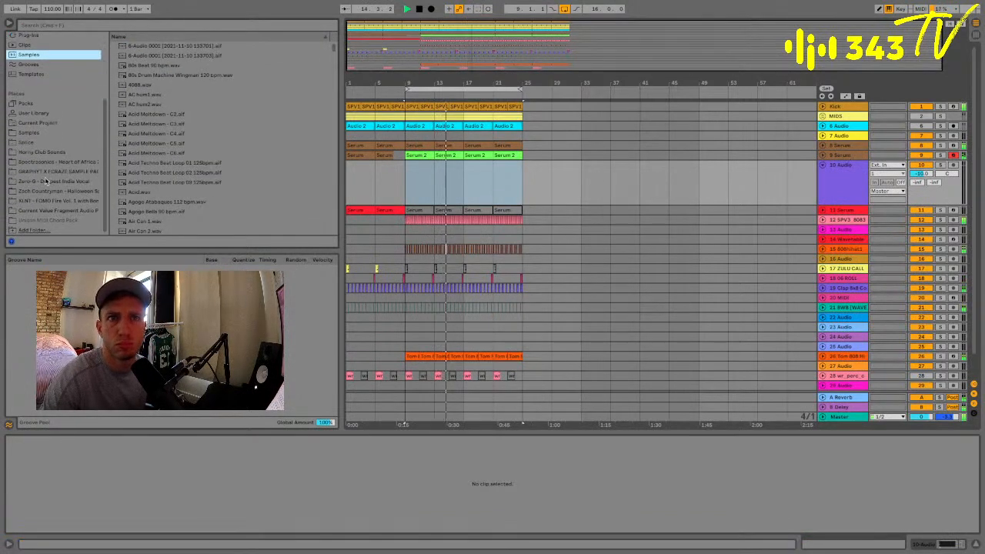
left_click(46, 181)
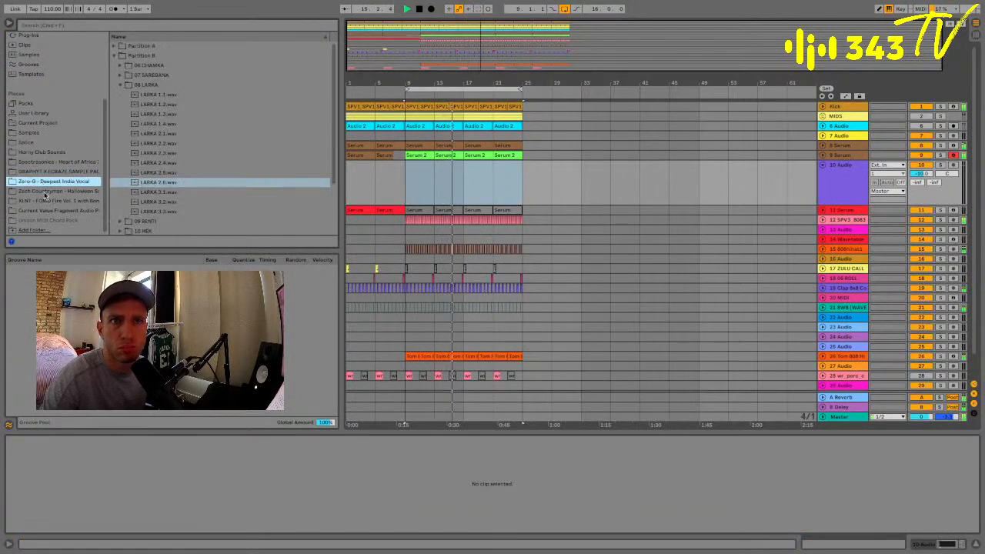
left_click(44, 190)
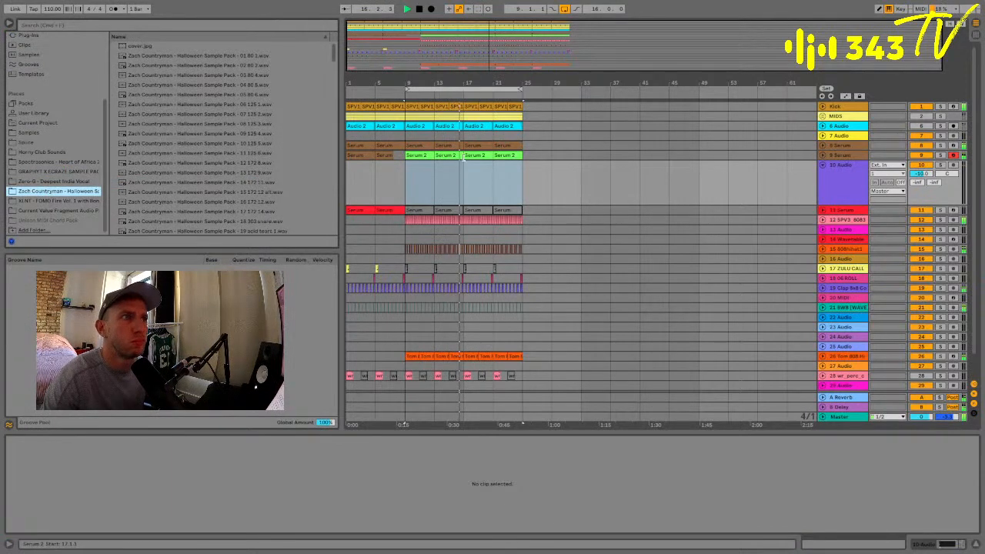
Open the green Serum clip at bars 13 to 17 in an enlarged note editor and play it back
left_click(461, 155)
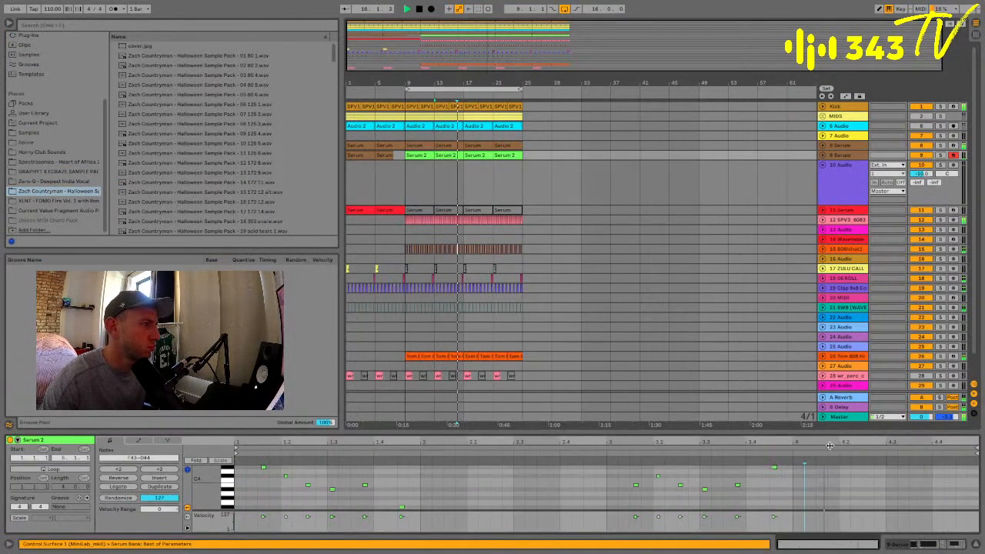
left_click_drag(835, 431, 831, 139)
left_click(703, 224)
key("space")
key("space")
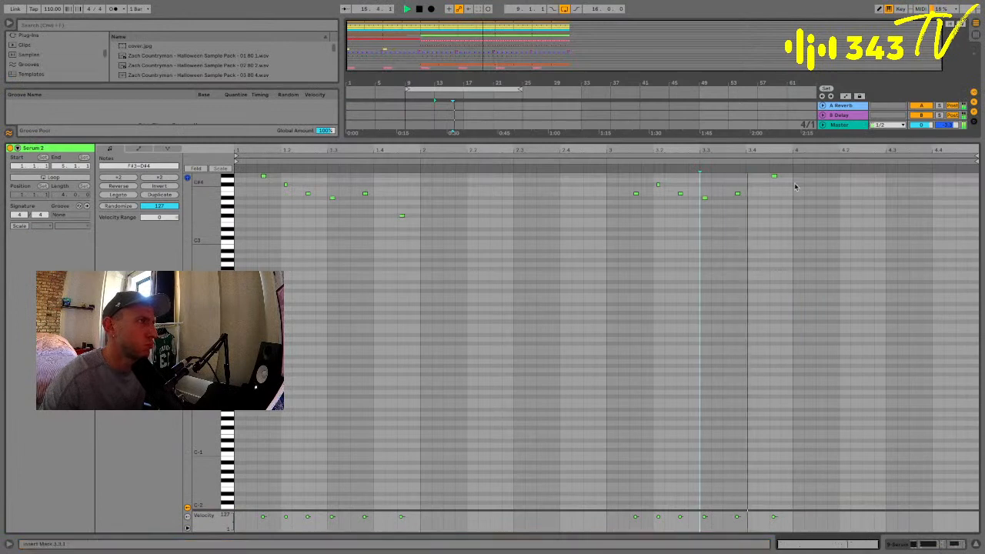
Add a short C#4 note at 4.3.1 in the fourth bar of the Serum clip
left_click(845, 197)
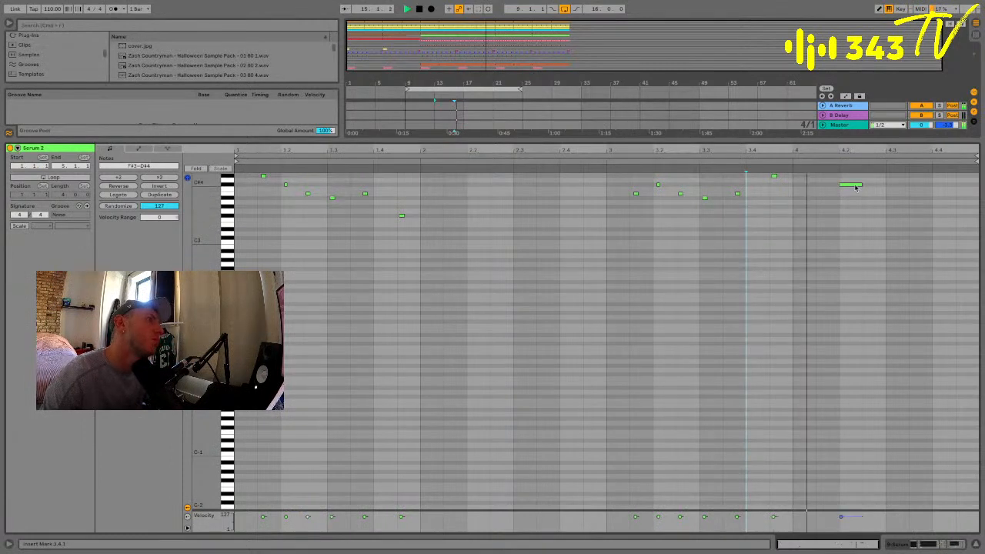
left_click_drag(853, 184, 877, 190)
left_click(726, 205)
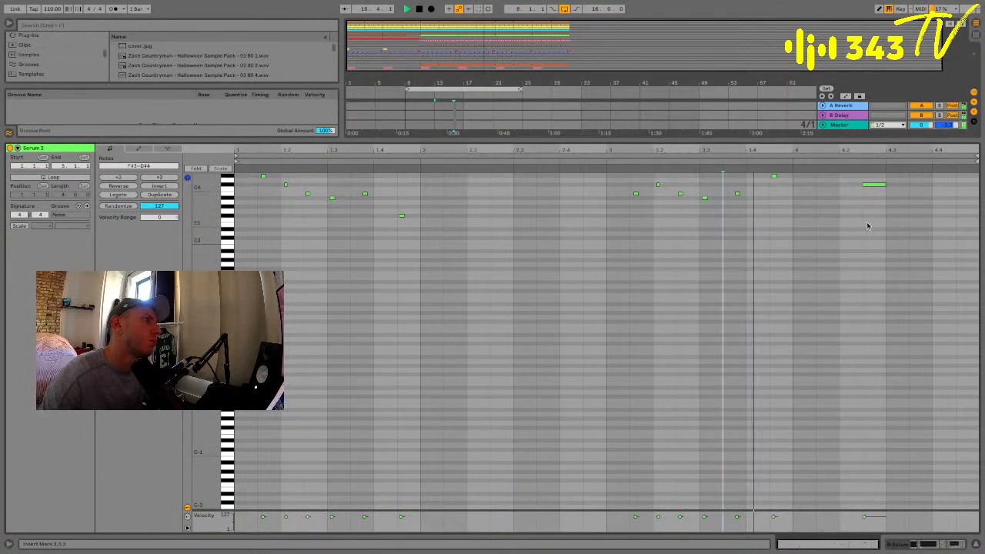
key("space")
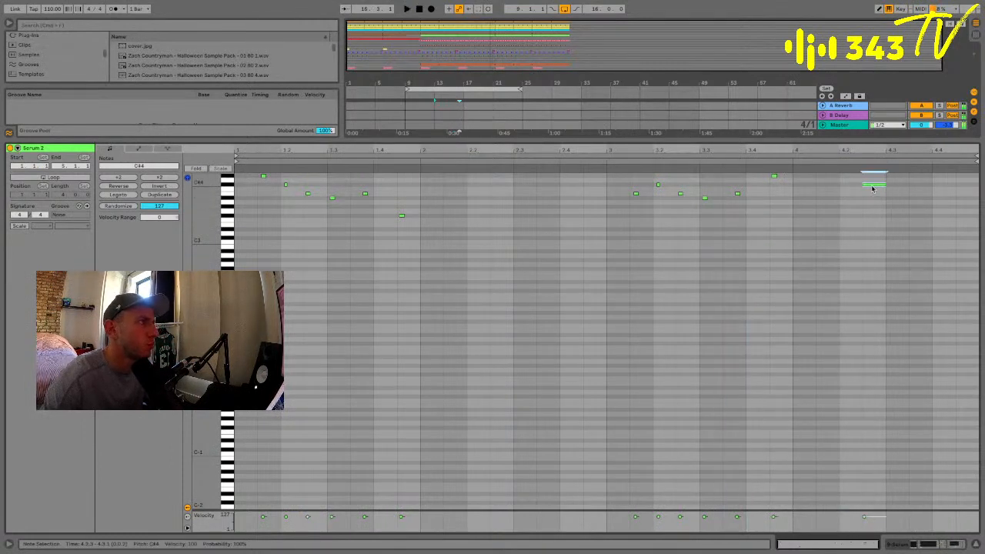
mouse_move(882, 184)
left_mouse_down()
mouse_move(903, 185)
mouse_move(890, 184)
left_mouse_up()
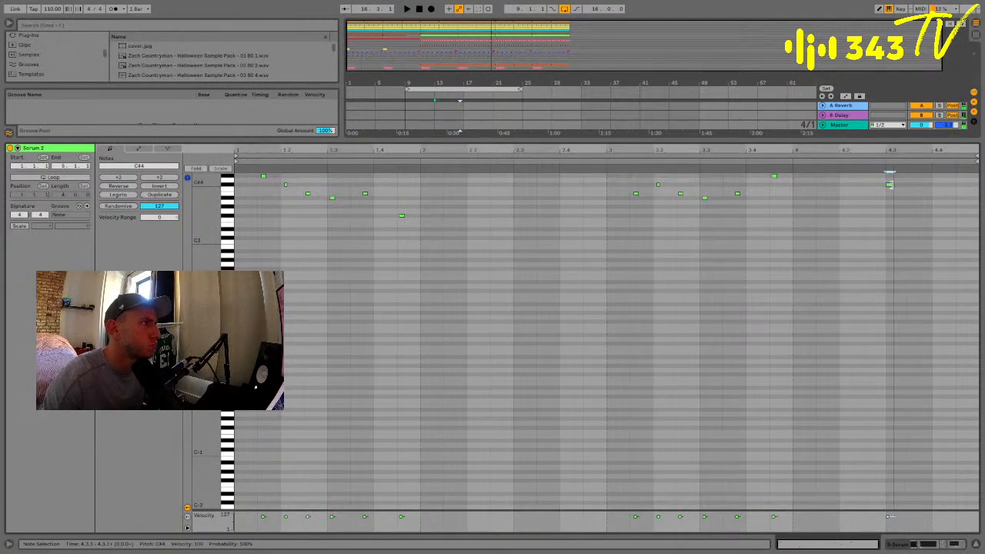
Add two more short C#4 notes within beat 4.3 and a B2 note at 4.4.3
left_click(890, 185)
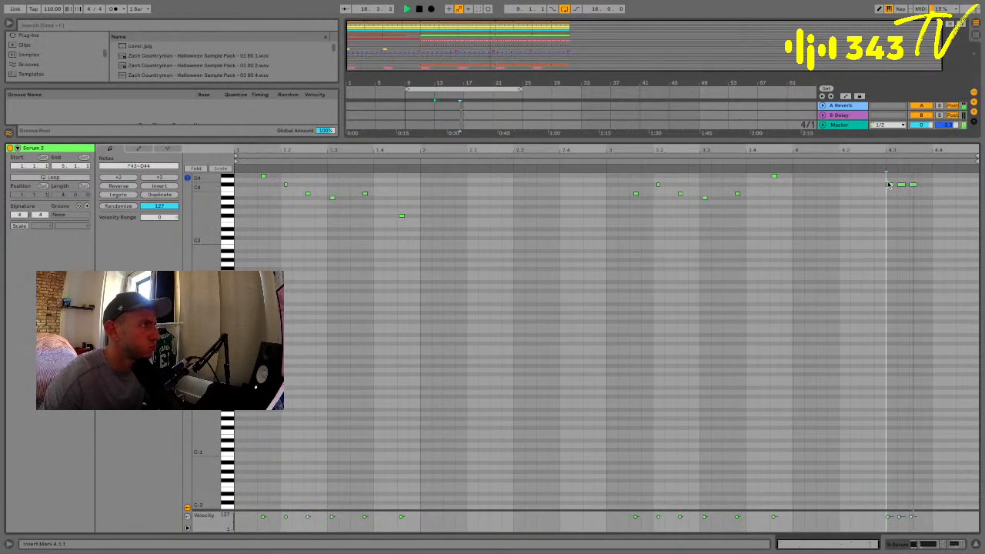
left_click_drag(889, 185, 927, 187)
key("space")
left_click(927, 187)
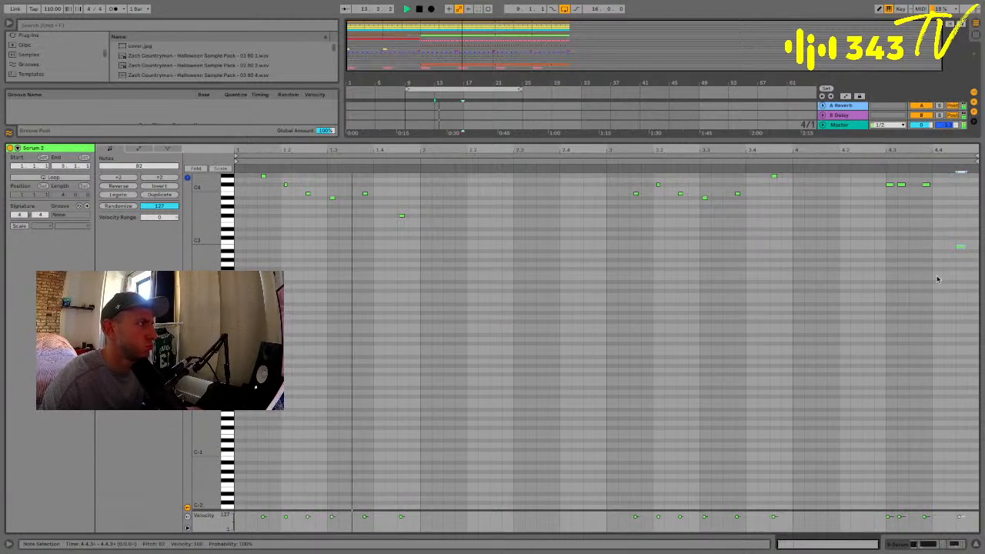
left_click(897, 231)
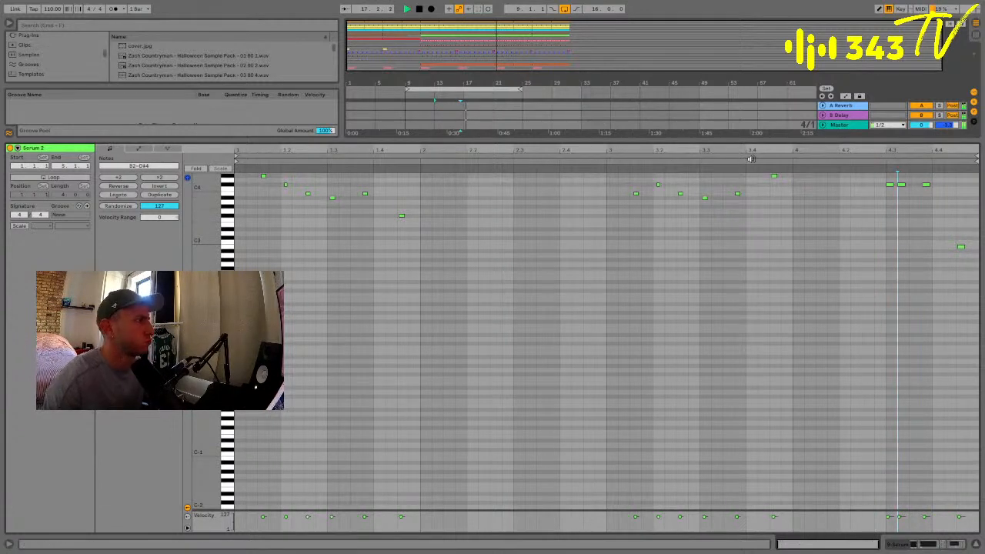
Consolidate the green Serum 2 clips into two eight-bar clips spanning bars 9 to 25, and collapse the empty audio track below
key("super+alt+l")
left_click(428, 156)
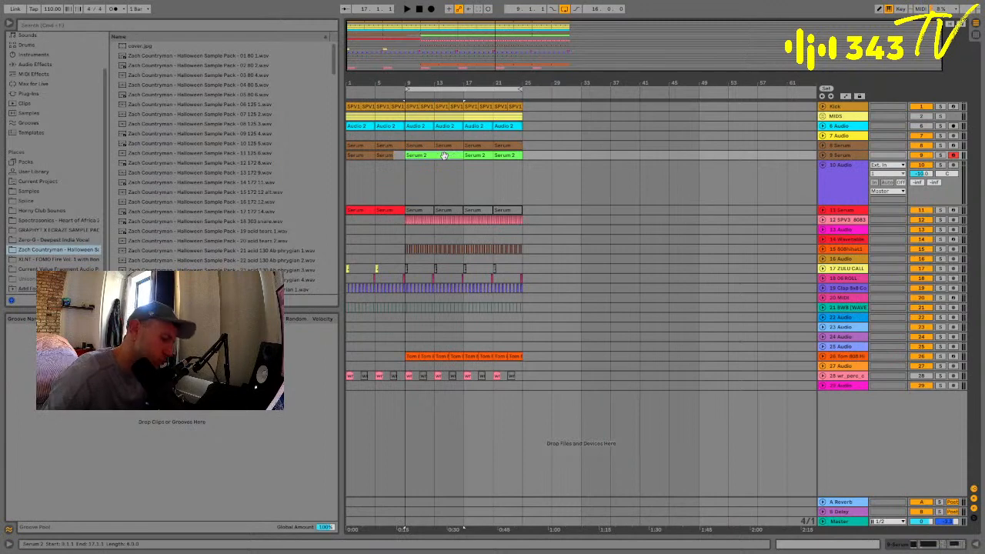
left_click(840, 179)
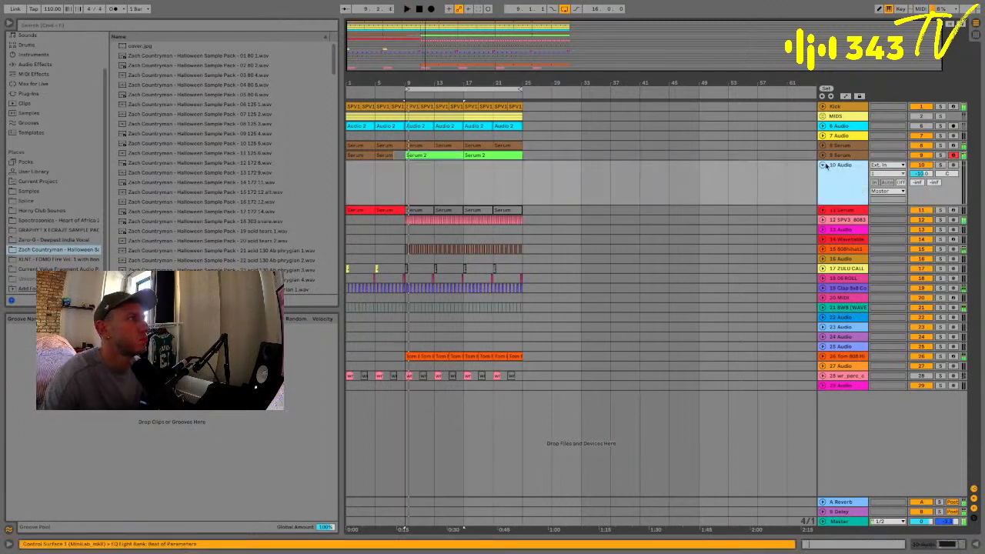
left_click(822, 164)
left_click(839, 178)
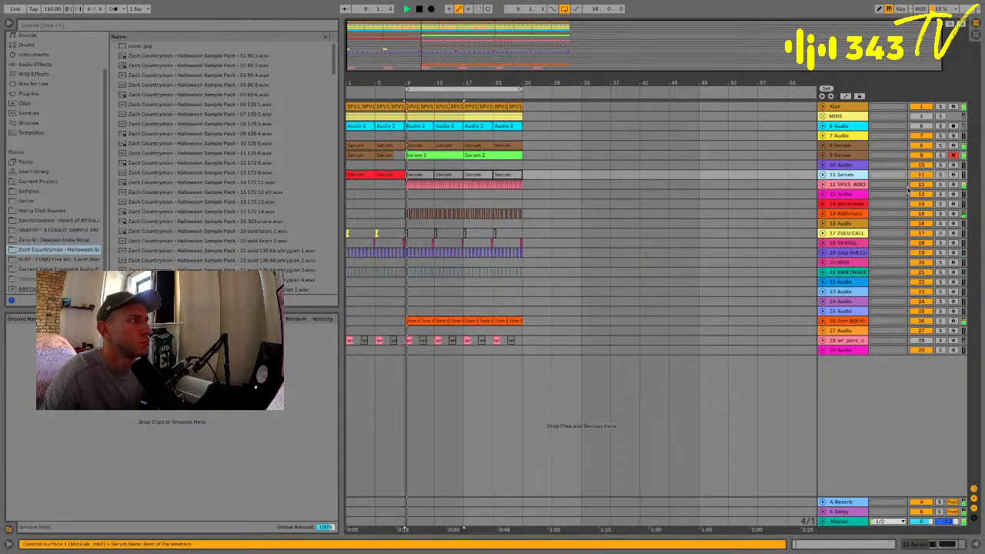
Audition the SPV3_8083 track in solo and unfold the MIDS group
left_click(939, 185)
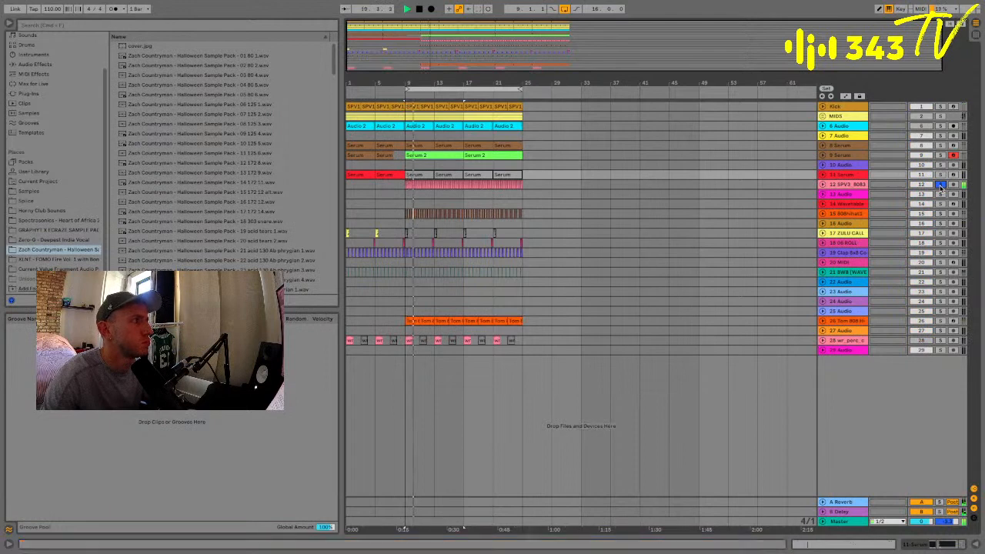
left_click(936, 116)
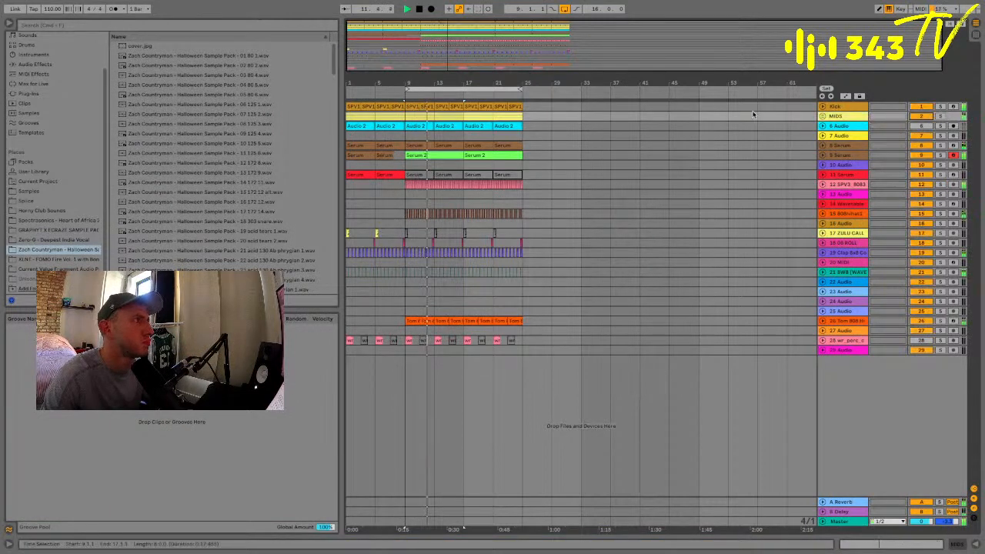
left_click(822, 115)
left_click(822, 116)
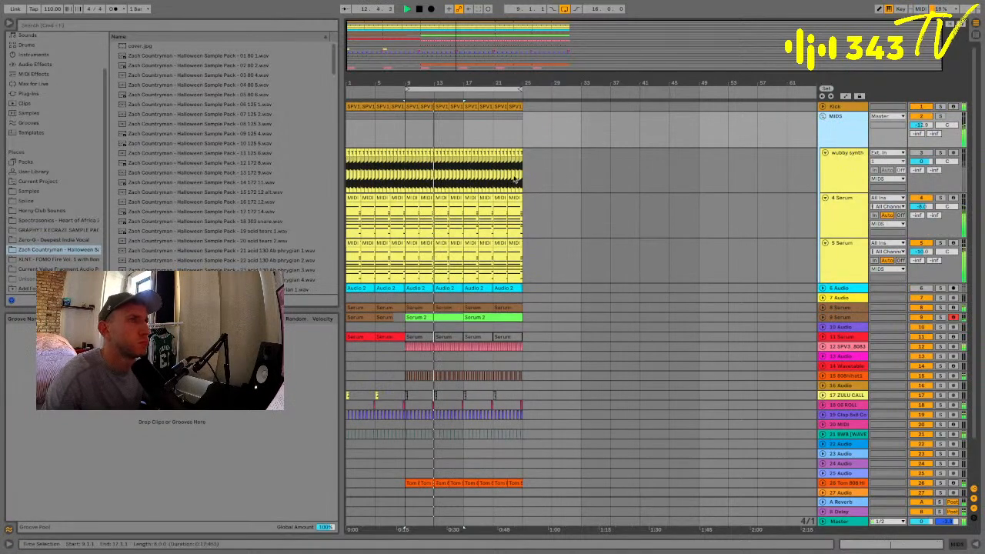
Audition the 4 Serum track in solo and reset its volume to 0 dB
left_click(821, 224)
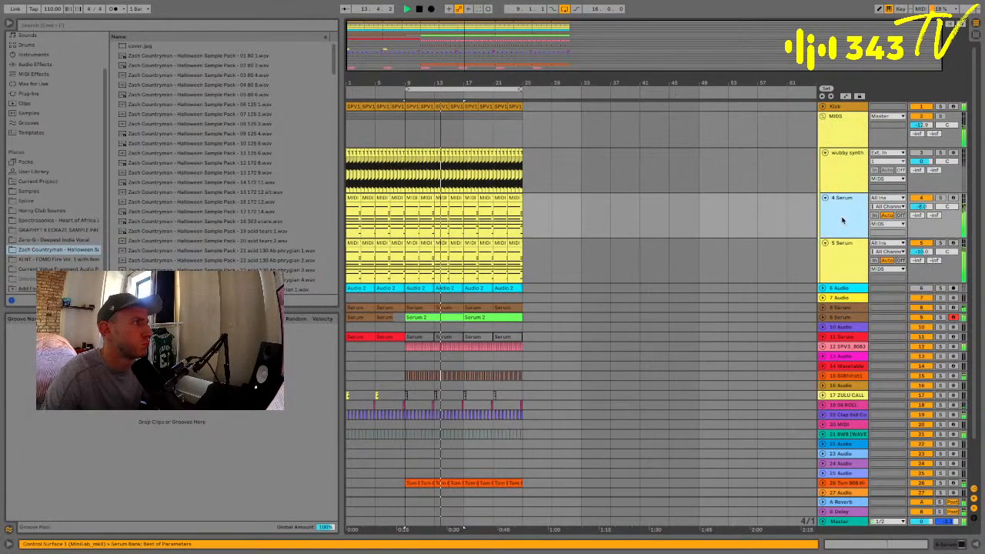
left_click(940, 198)
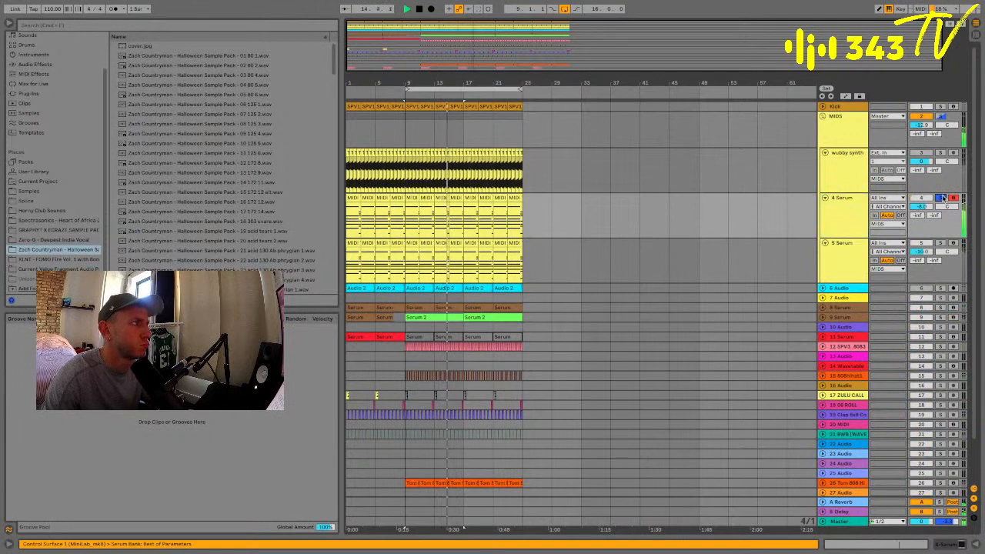
left_click(941, 198)
double_click(921, 207)
Delete the MIDI clips from bar 1 up to bar 9 on the 4 Serum track
scroll(403, 248, "down", 1)
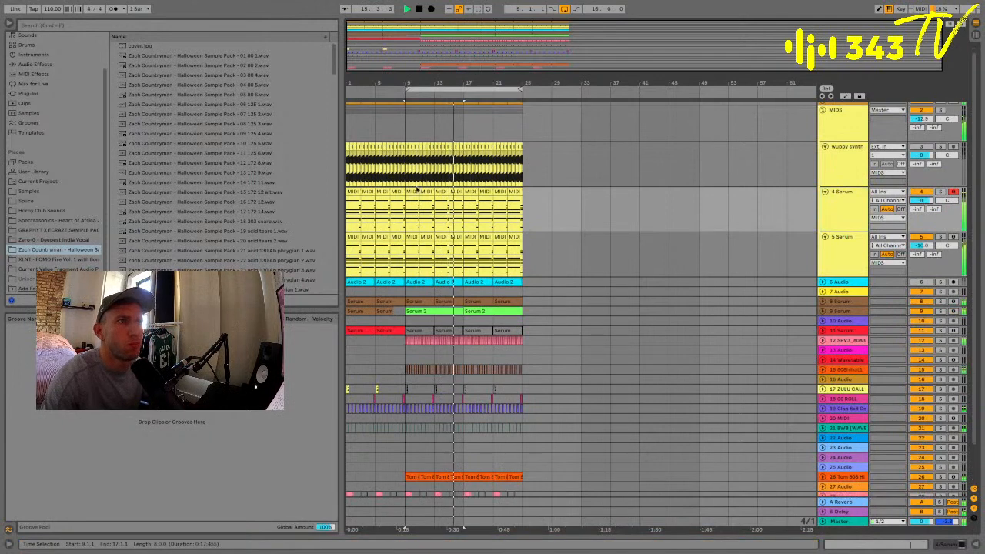
left_click(396, 206)
left_click(354, 193)
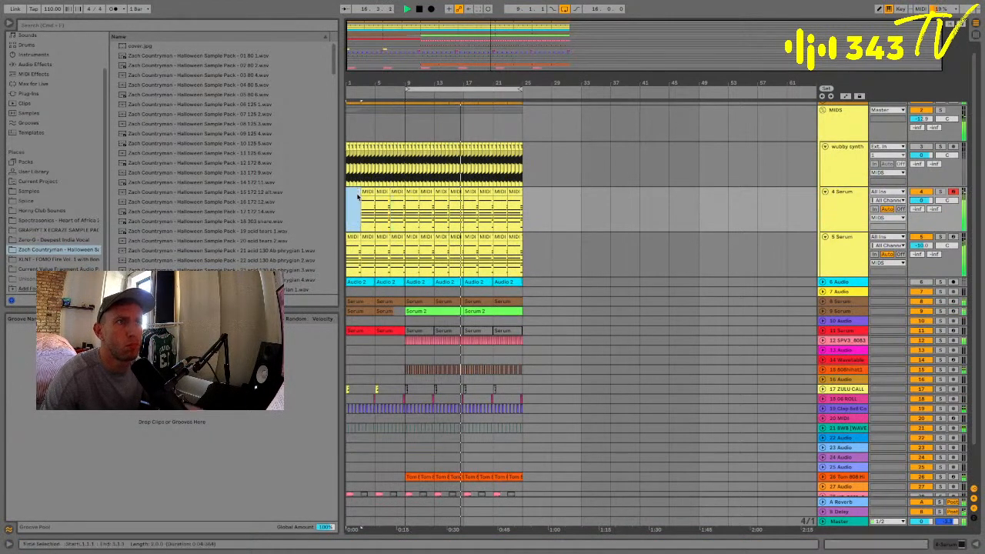
key("space")
key("space")
left_click(396, 194, "shift")
key("Delete")
Remove the brown clips before bar 9 on the 9 Serum track and select bars 1 to 9 of the empty audio track below
scroll(396, 198, "down", 1)
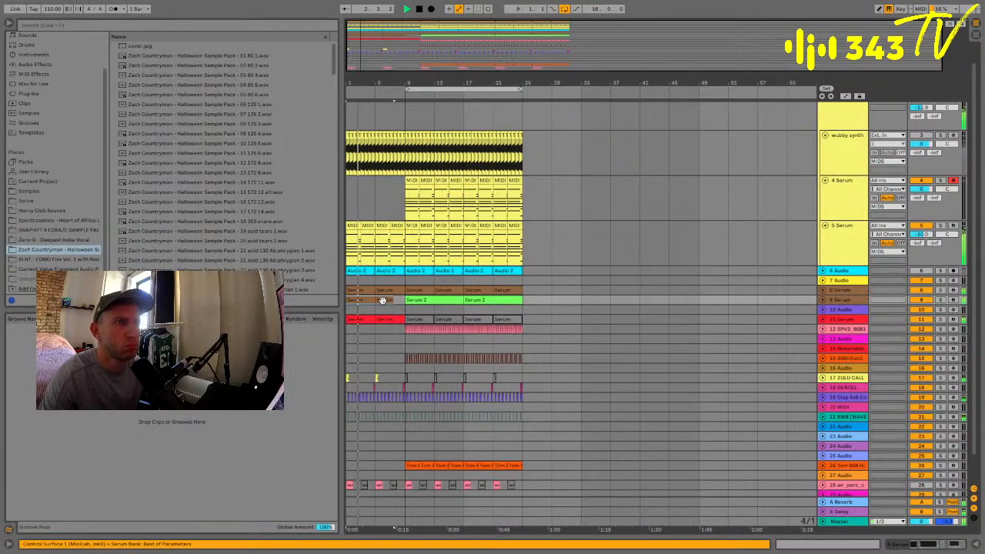
left_click(354, 281)
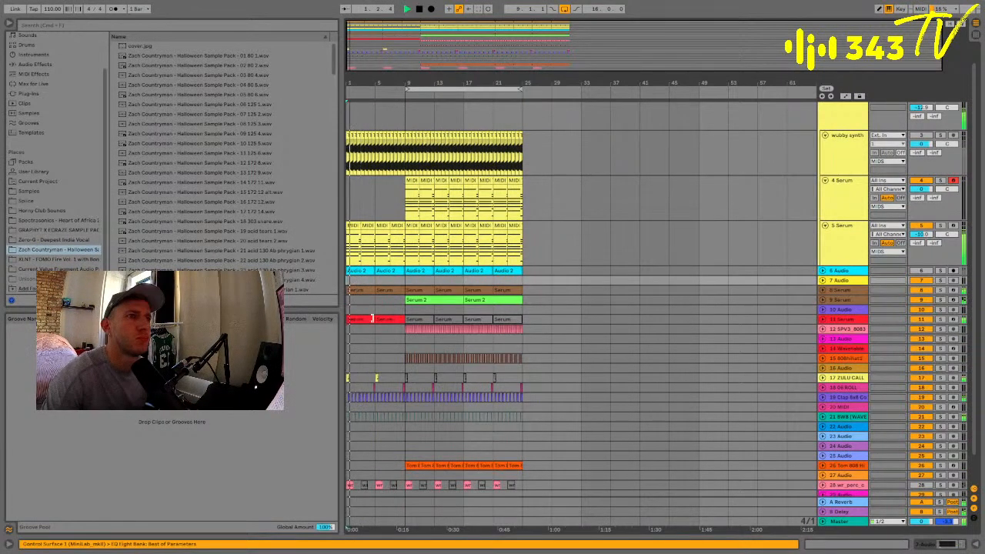
left_click_drag(353, 309, 403, 309)
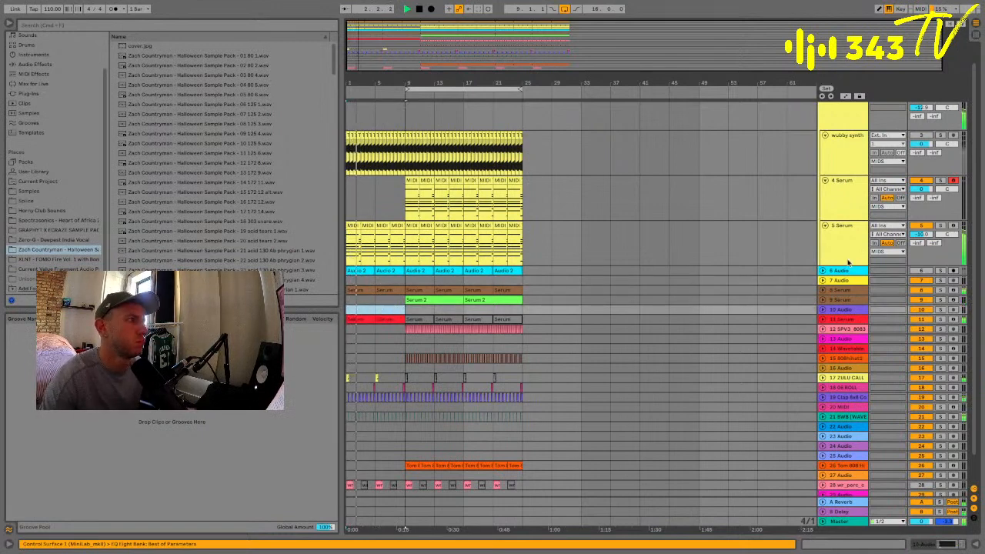
Raise the 5 Serum track's volume and narrow its sound in EQ Eight with a low cut at about 355 Hz and a high cut
left_click(353, 243)
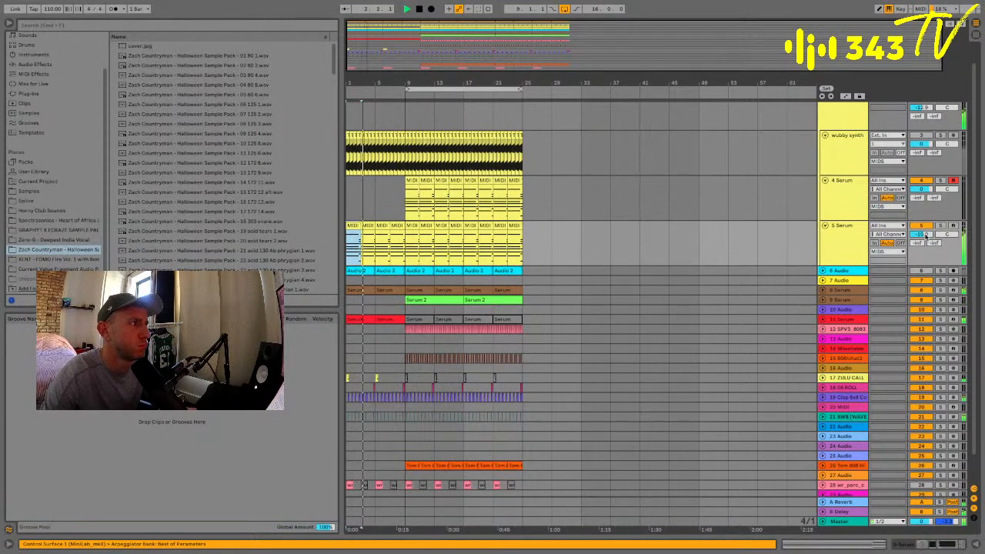
left_click_drag(922, 237, 923, 235)
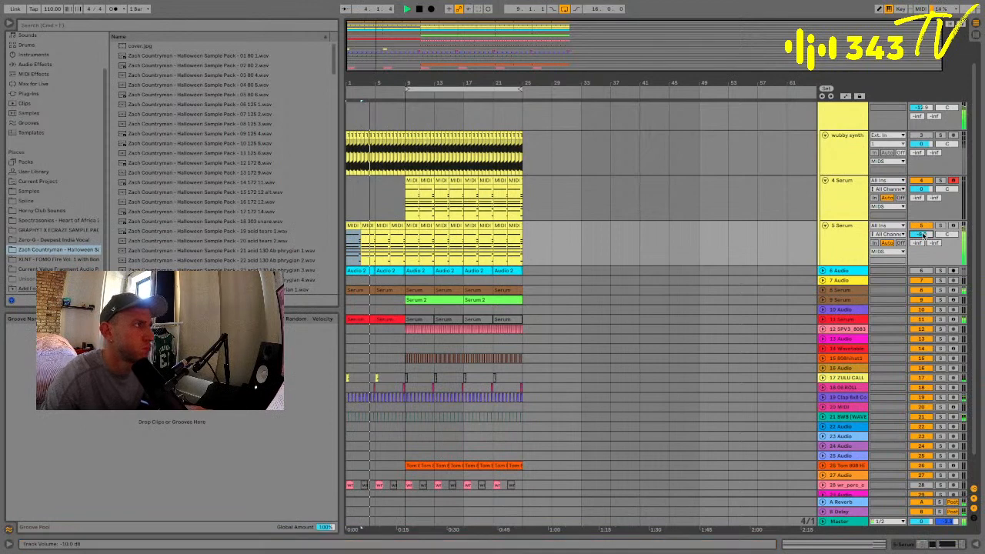
left_click(857, 252)
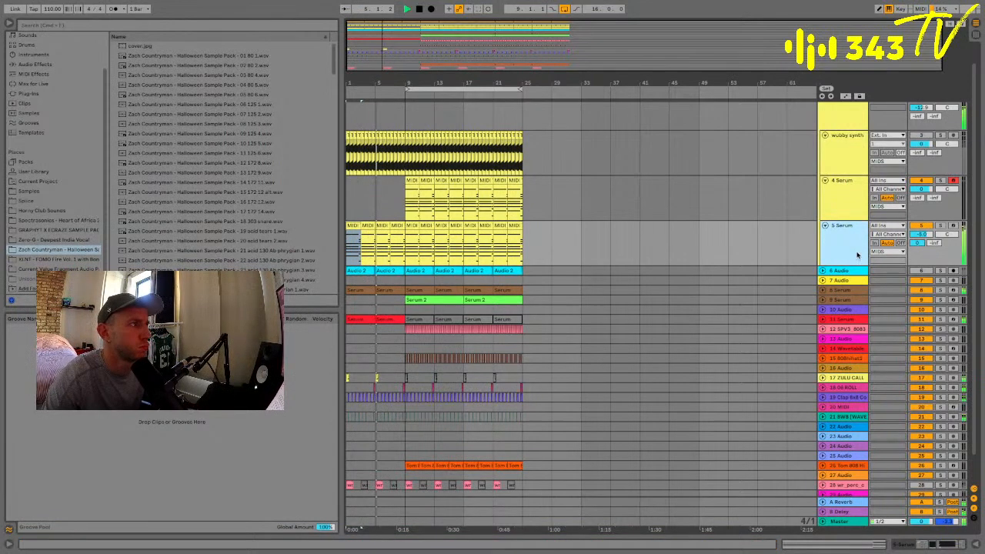
left_click(916, 544)
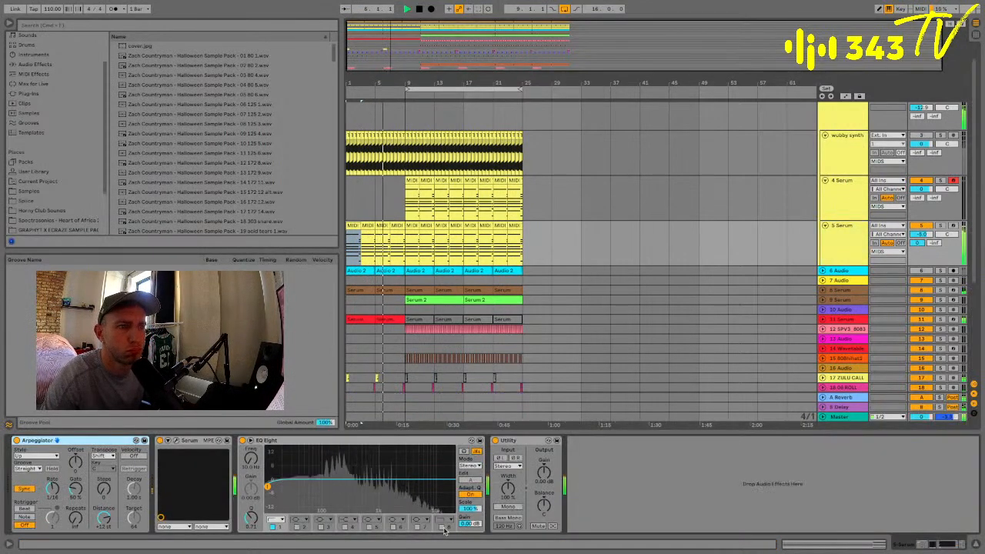
left_click_drag(268, 486, 355, 469)
Set the 4 Serum track's volume to -3.0 dB and collapse the tracks inside the MIDS group
left_click(882, 182)
left_click(921, 189)
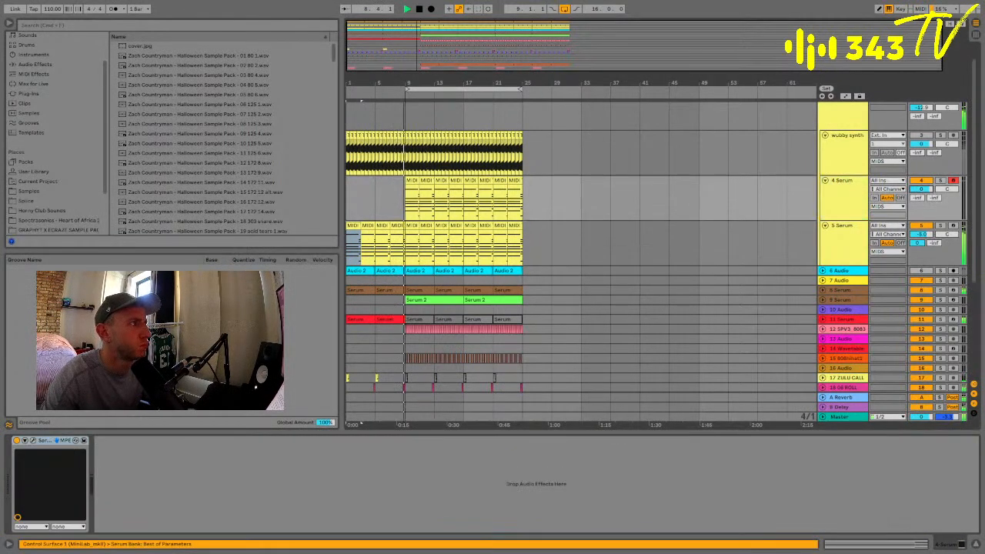
left_click(839, 196)
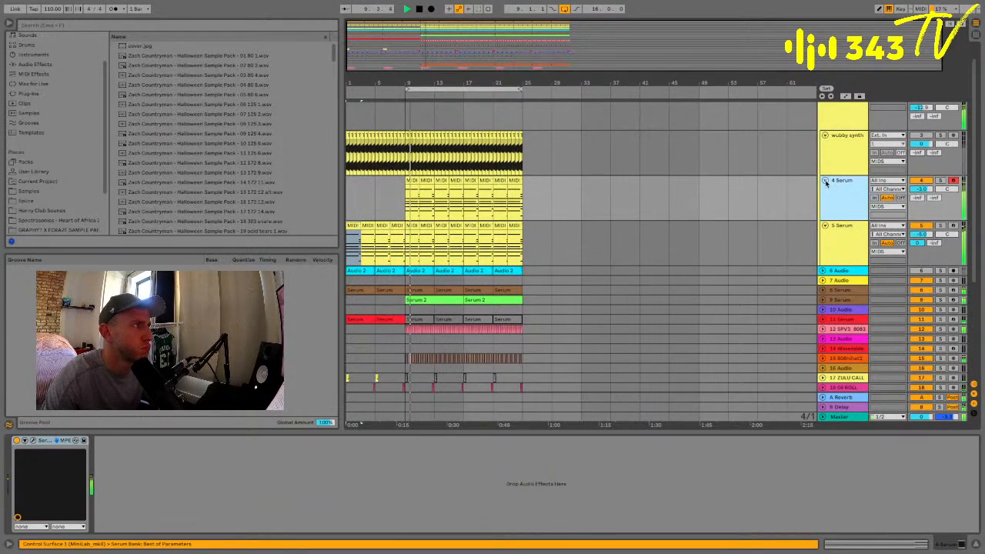
key("alt+u")
Deactivate the green Serum 2 clip at bars 9 to 17 and extend the arrangement loop back to bar 1
left_click(423, 212)
left_click(423, 213)
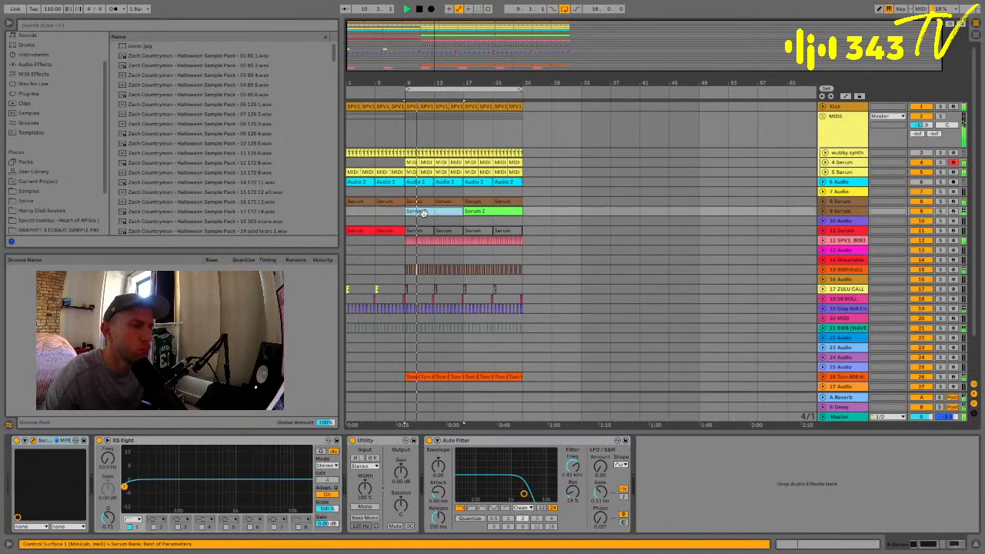
key("0")
left_click(411, 201)
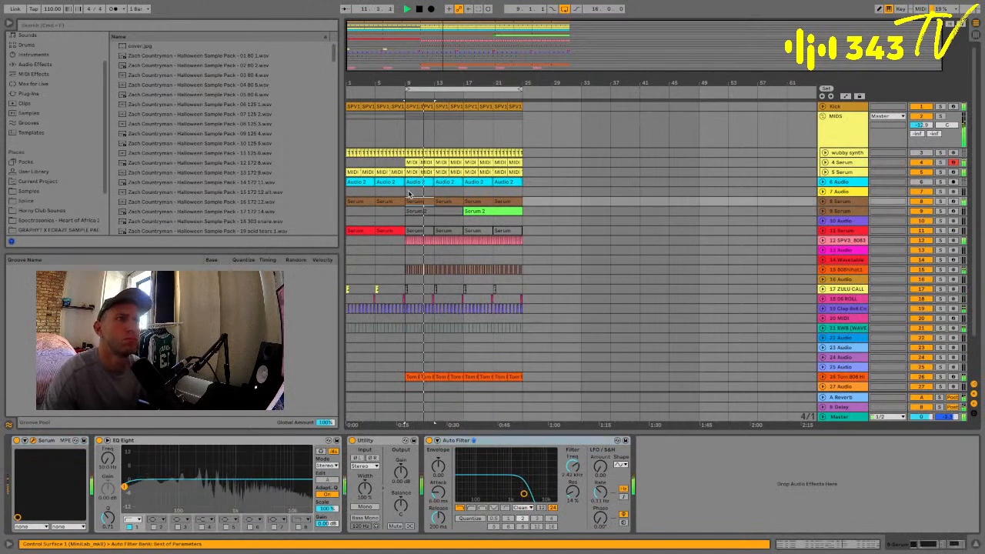
left_click(410, 193)
left_click_drag(407, 90, 318, 90)
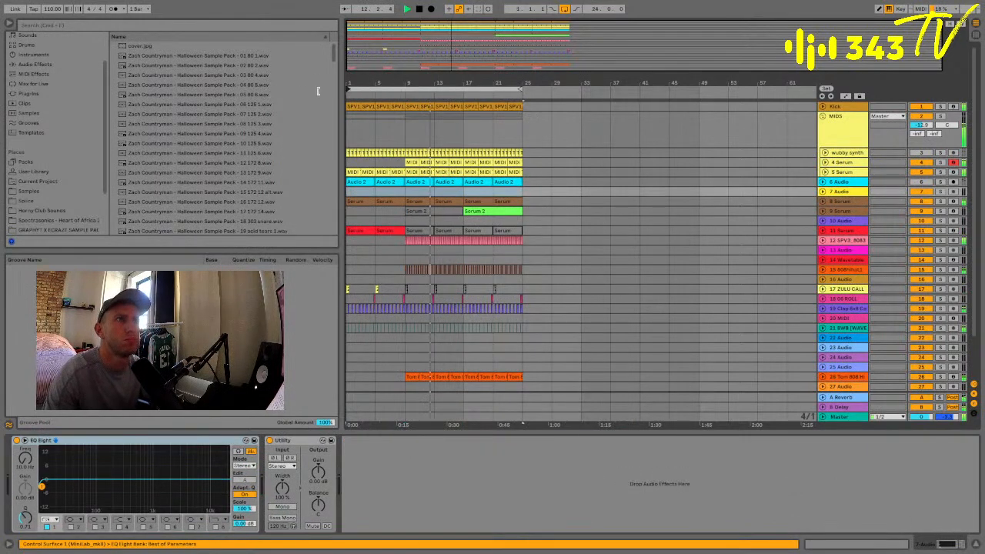
Fold the MIDS group and save the set
left_click(827, 122)
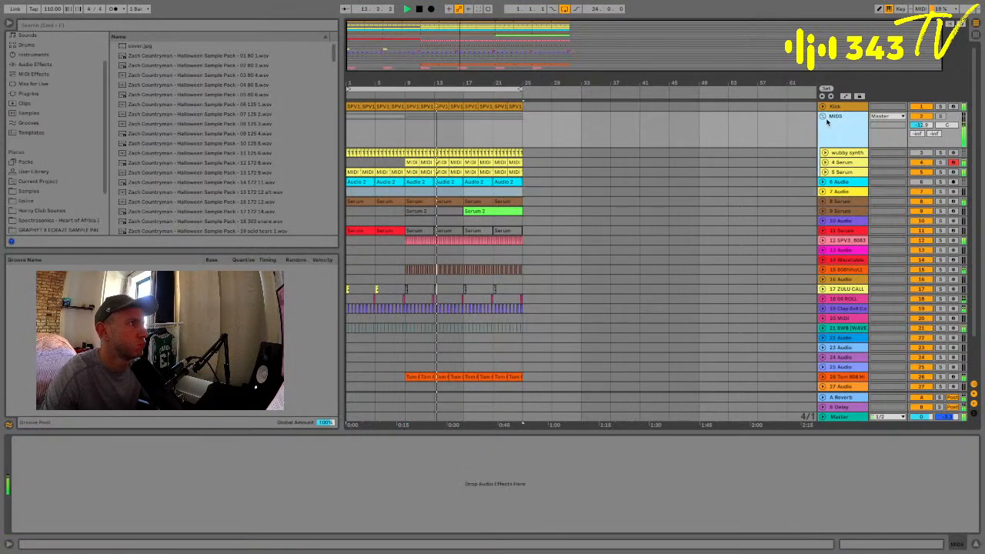
left_click(823, 116)
key("ctrl+s")
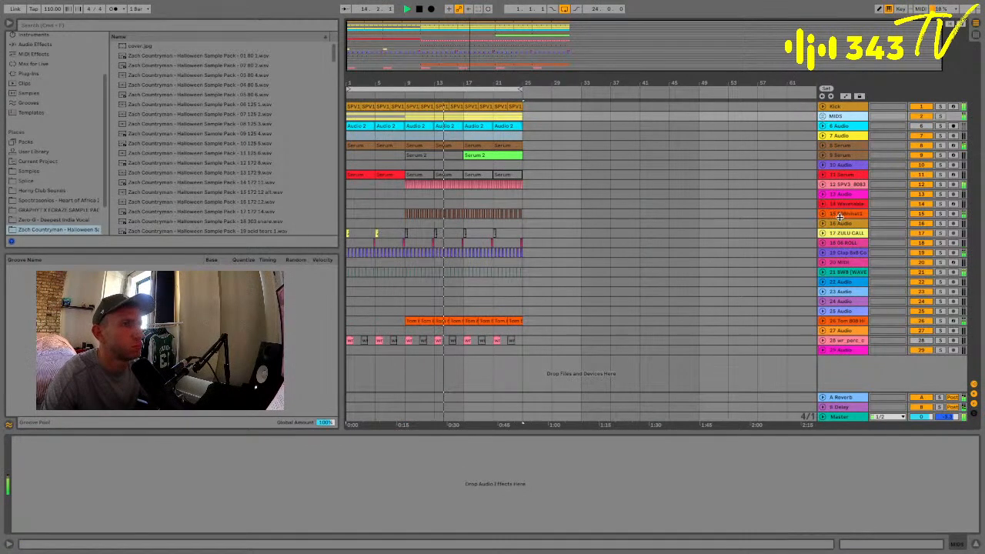
Delete the unused 13 Audio and 14 Wavetable tracks and the empty audio track above ZULU CALL
left_click(836, 204)
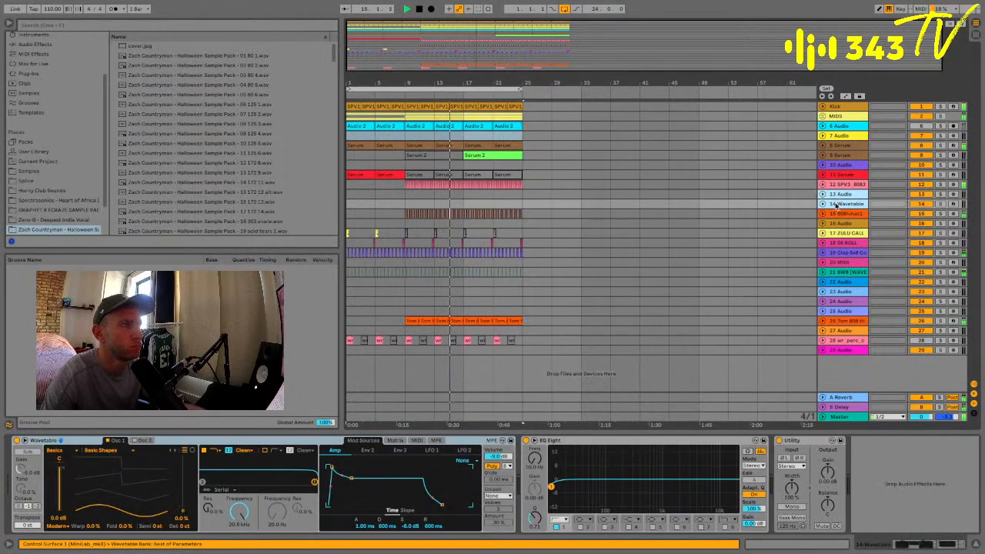
key("Delete")
left_click(836, 206)
key("Delete")
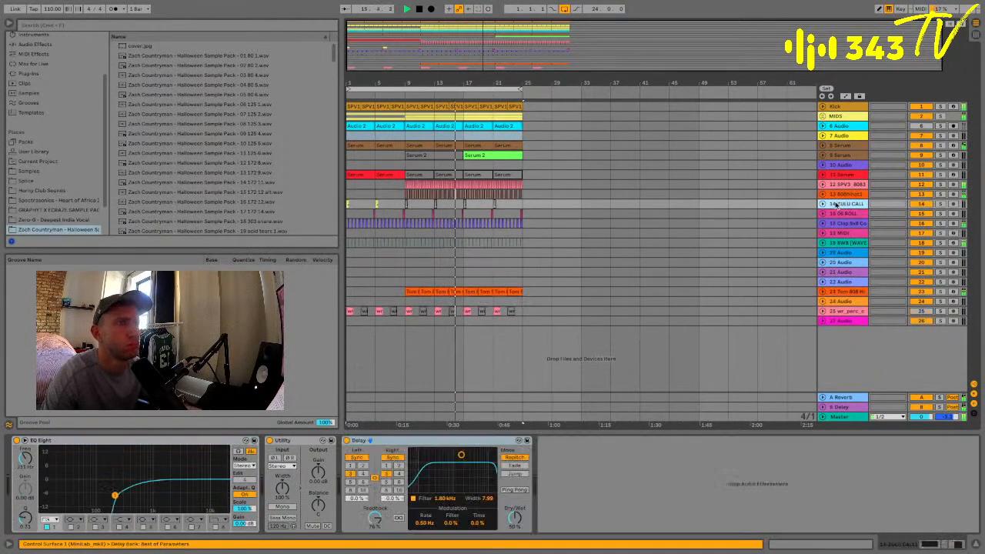
Delete the Tom 808 Hi clips from bar 17 to bar 25
left_click(478, 154)
left_click(470, 293)
left_click(518, 292, "shift")
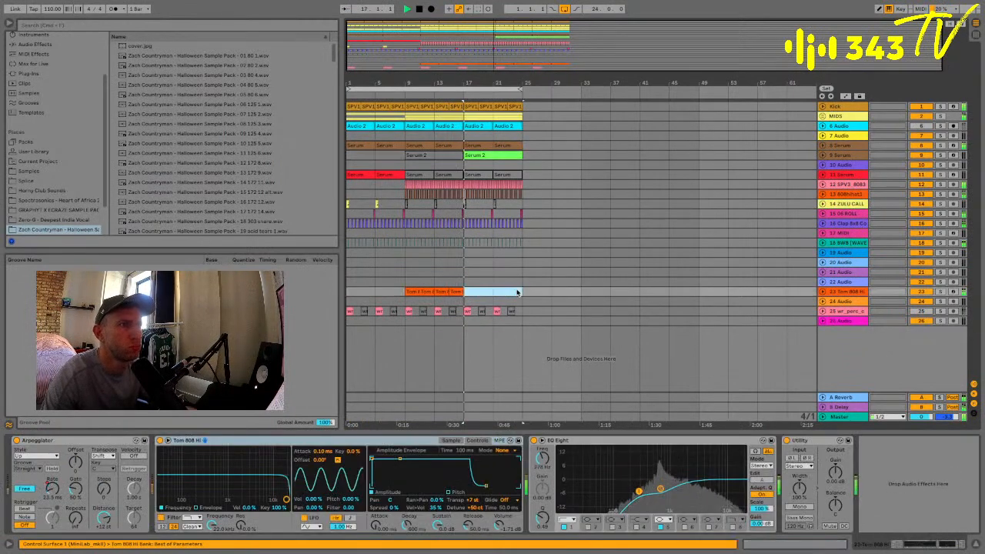
key("Delete")
left_click(465, 272)
Deactivate the two Serum clips at bars 17 to 25 on the 8 Serum track and play the section
left_click(478, 155)
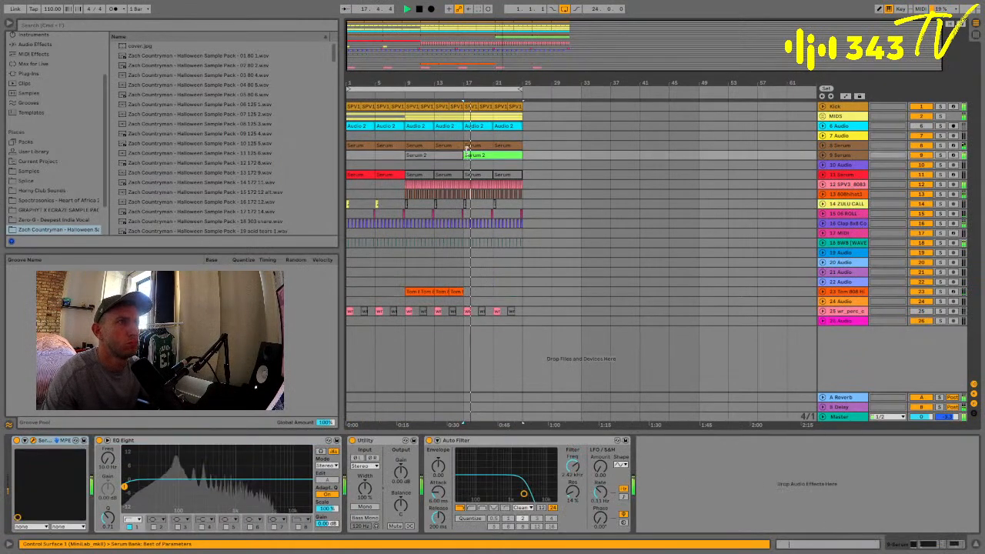
left_click(478, 145)
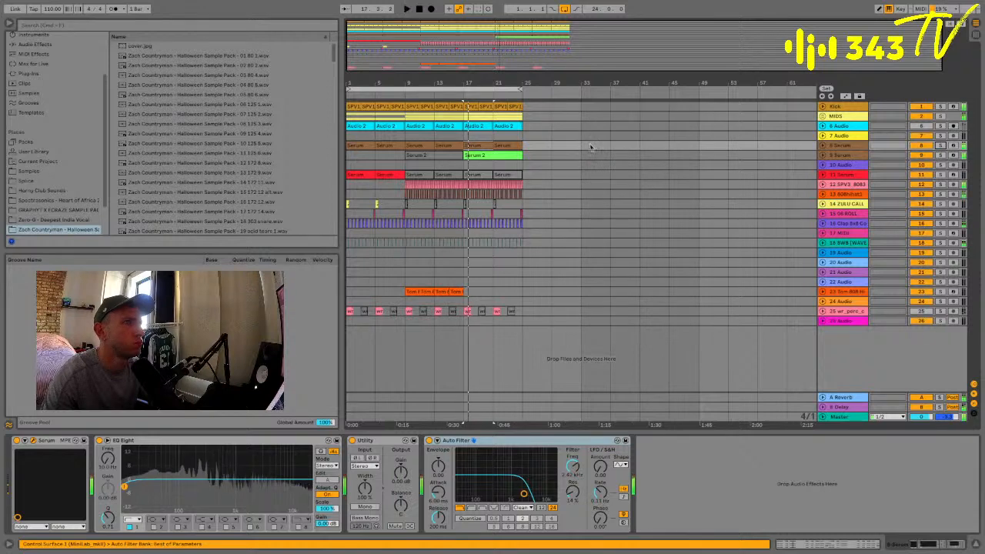
left_click(502, 144)
key("0")
key("space")
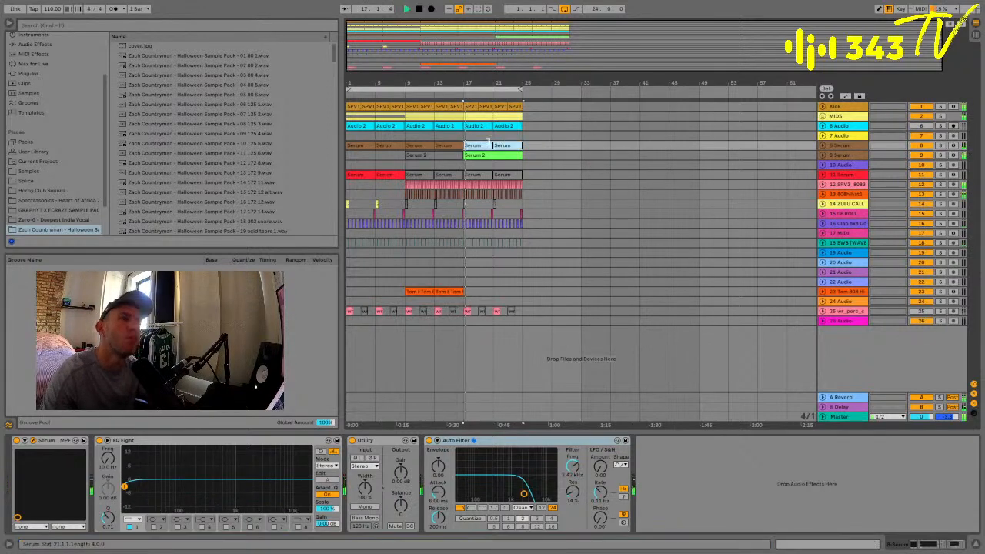
Audition the 5 Serum track in solo and remove its MIDI clips from bar 17 to bar 25
left_click(465, 135)
left_click(837, 116)
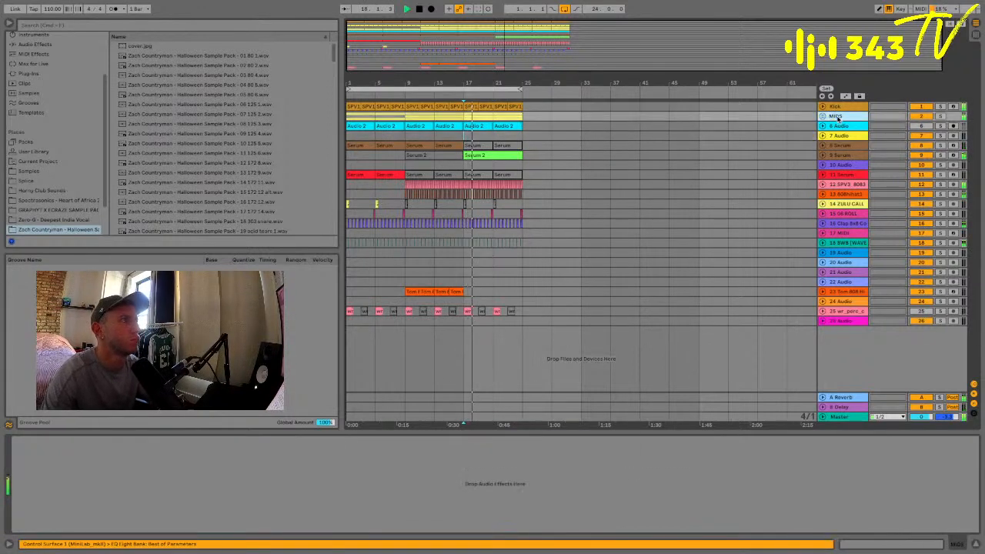
left_click(823, 117)
left_click(471, 171)
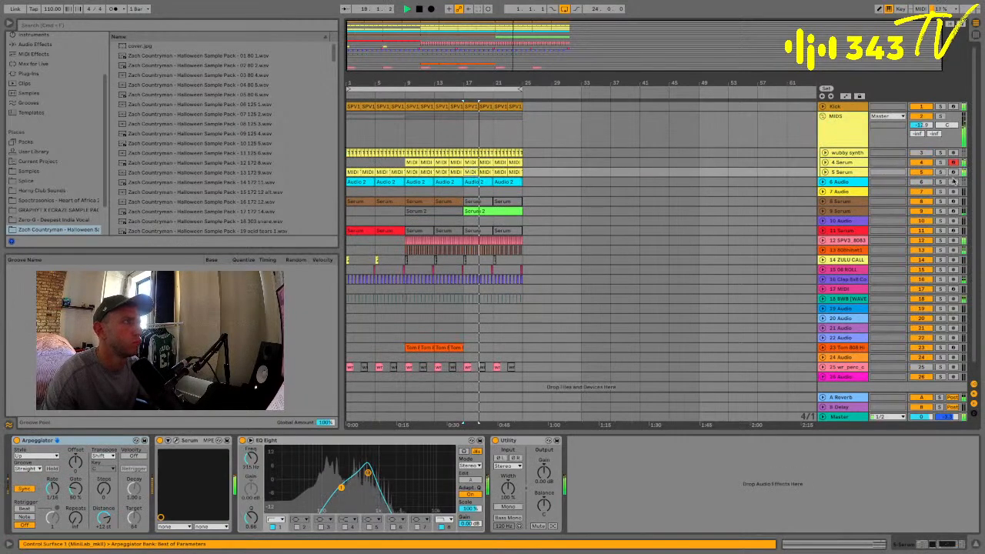
left_click(939, 173)
left_click(939, 172)
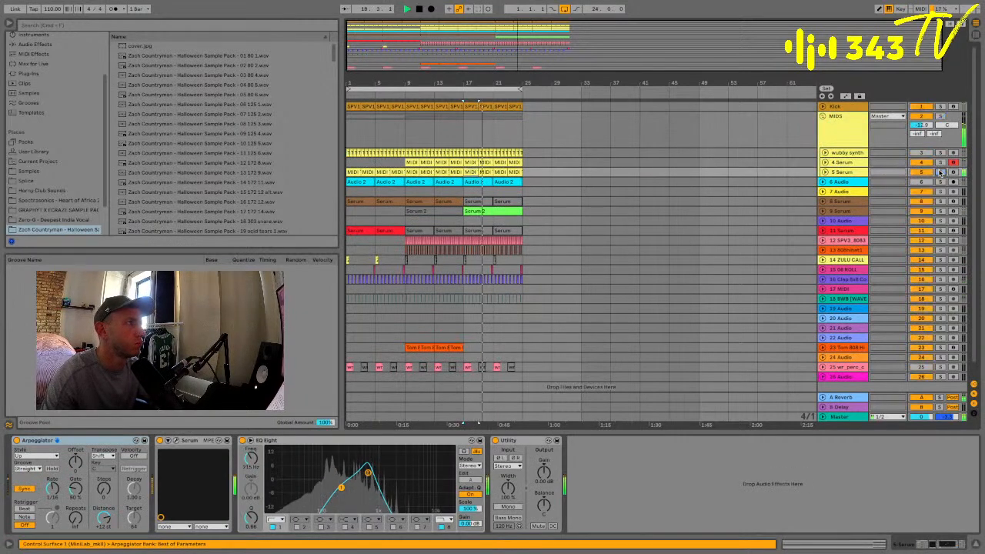
left_click(513, 173, "shift")
Fold the MIDS group again and save the updated arrangement
left_click(837, 120)
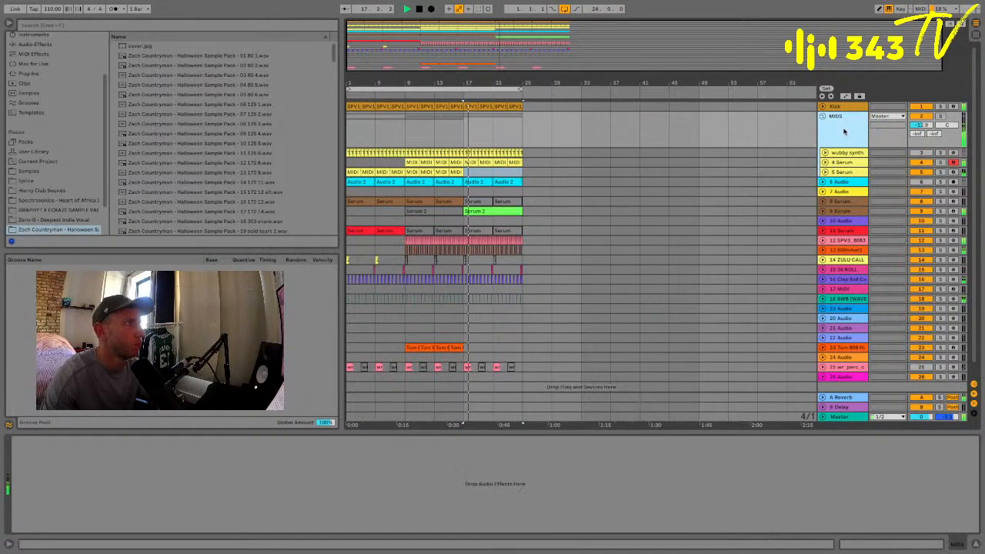
left_click(822, 116)
key("ctrl+s")
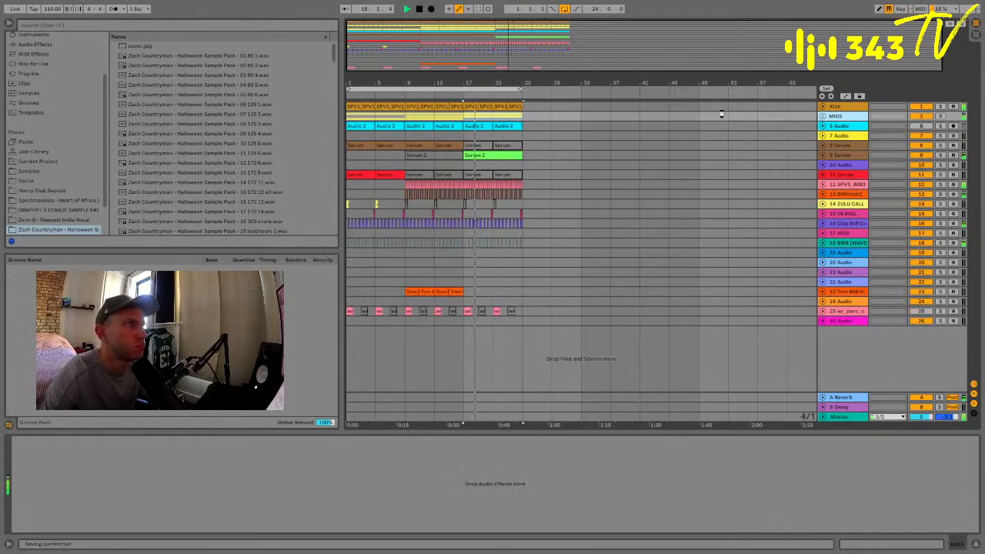
Duplicate the arrangement from bar 9 to bar 25 across all tracks so the copy starts at bar 25
left_click_drag(413, 119, 519, 115)
key("ctrl+d")
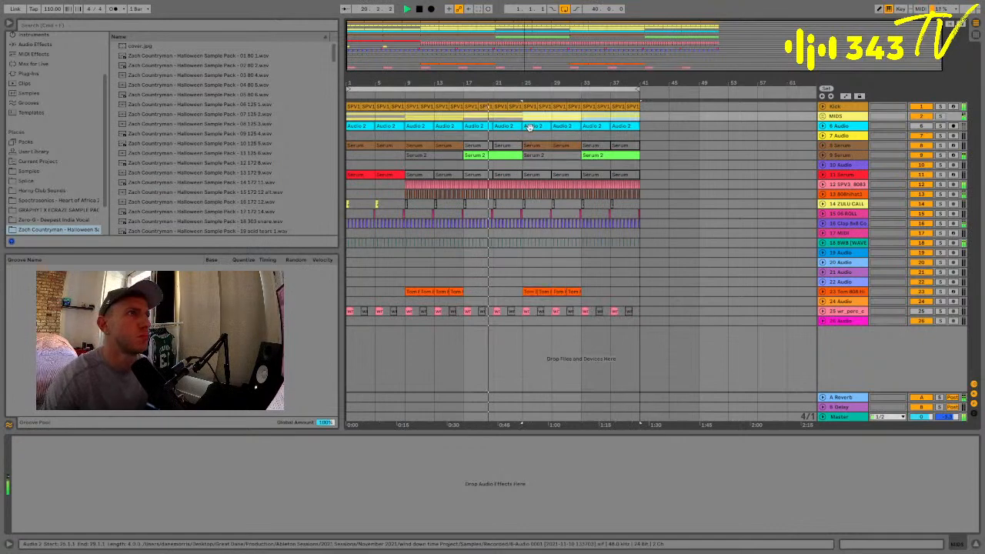
Activate the Serum 2 clip at bar 25 on the 9 Serum track and raise all its notes by one octave
left_click(498, 153)
double_click(528, 155)
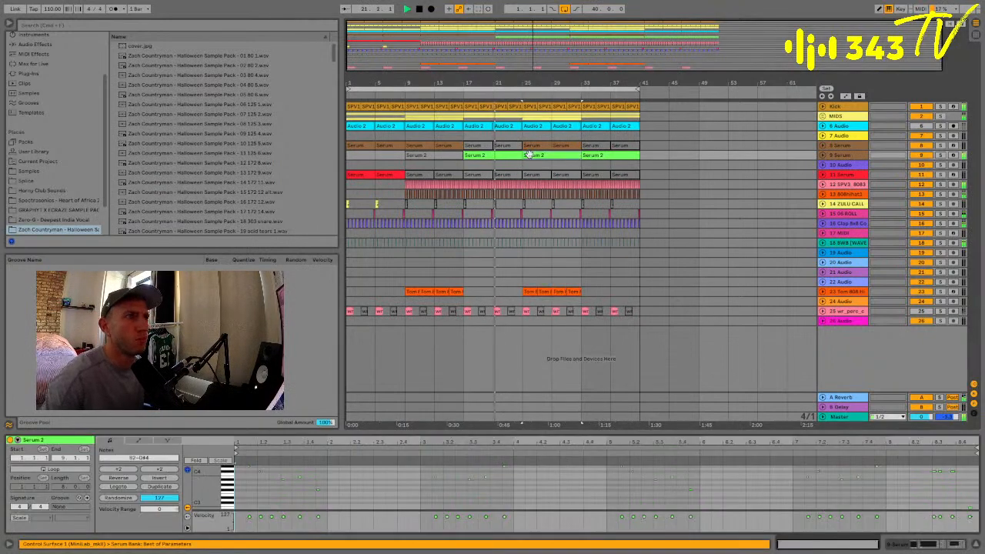
key("ctrl+a")
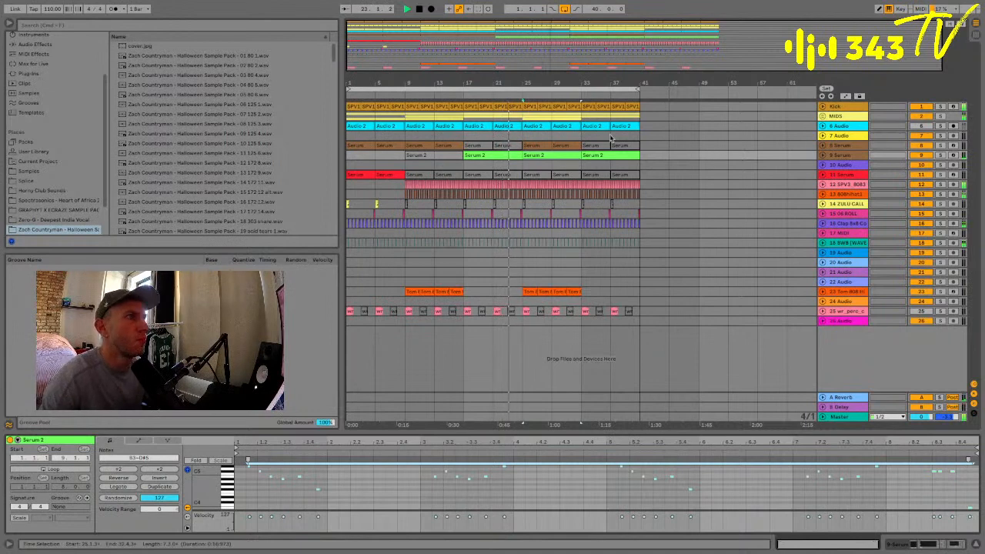
Delete the time from bar 33 to bar 41 across all tracks
left_click_drag(582, 137, 643, 140)
key("super+shift+BackSpace")
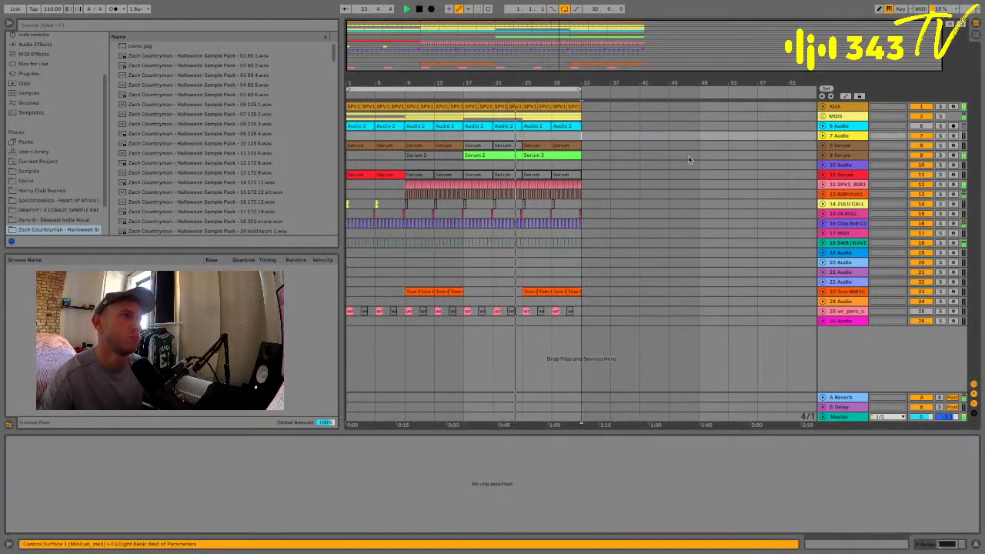
left_click(822, 155)
left_click(822, 155)
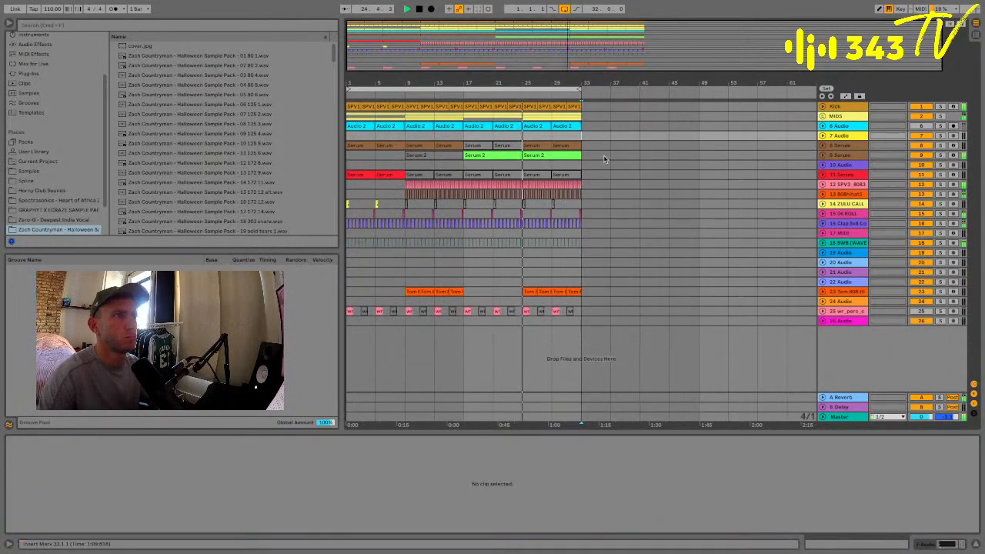
Deactivate the 5 Serum MIDI clips and the Tom 808 Hi clips from bar 25 to bar 33
left_click(560, 156)
left_click(530, 292)
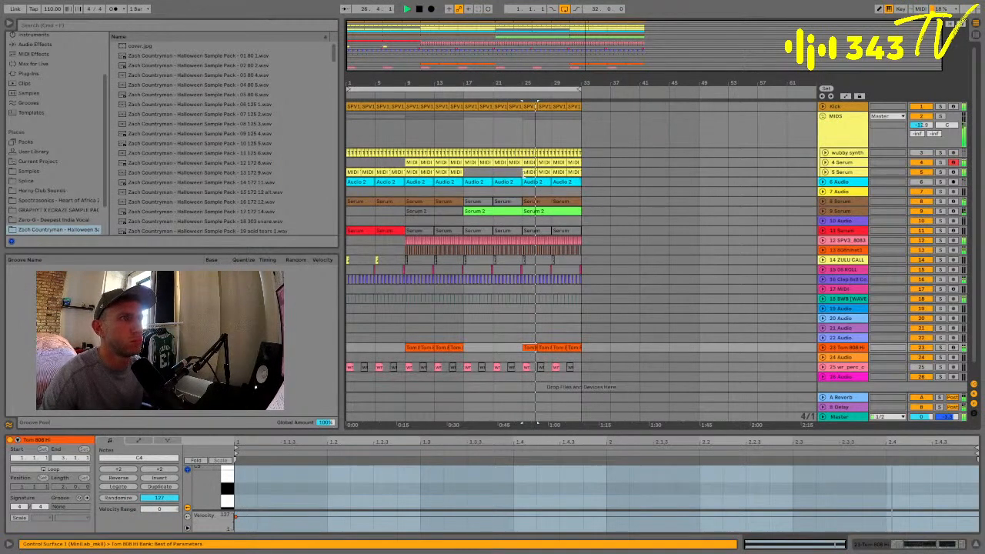
left_click_drag(525, 171, 573, 171)
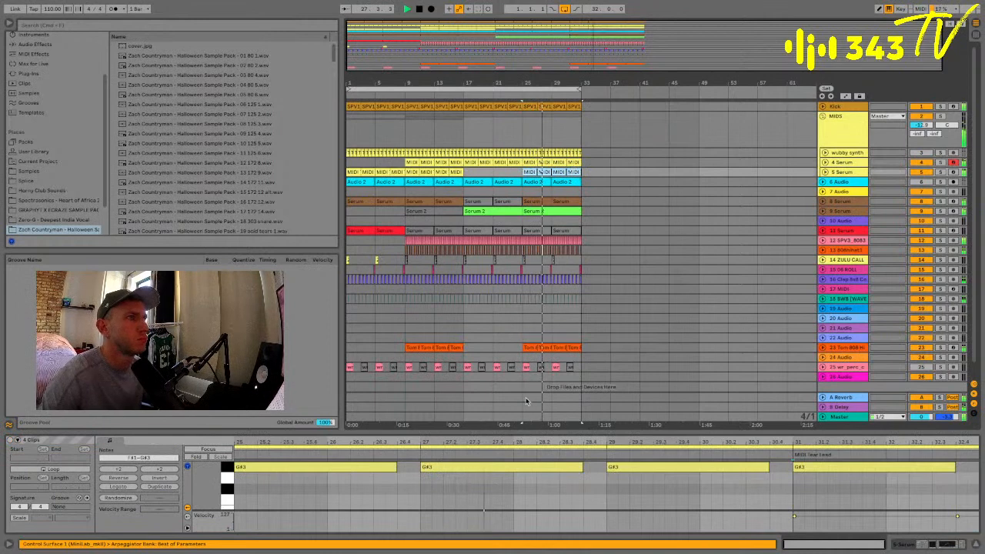
left_click(528, 346)
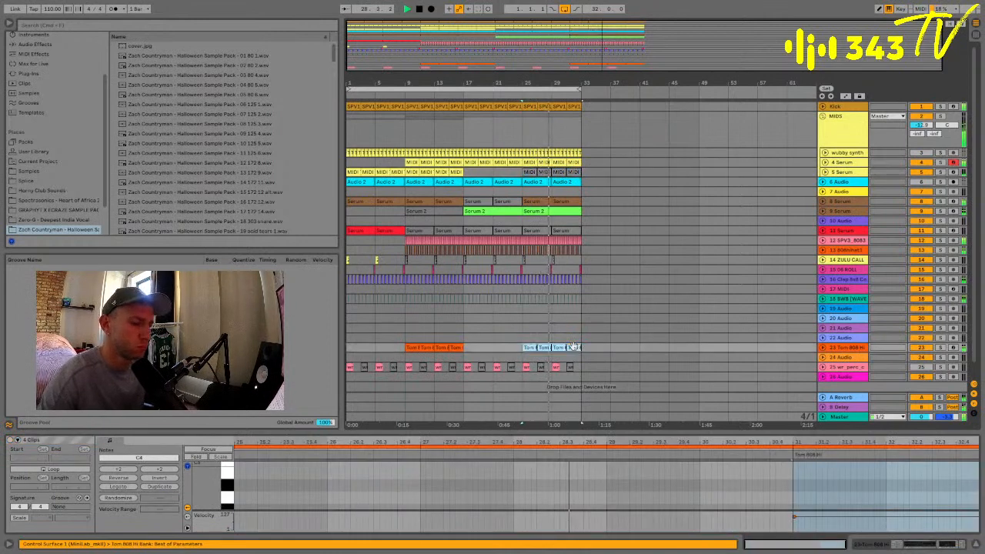
Fold the MIDS group, then copy all tracks' clips from bar 9 to bar 17 and paste them at bar 33
left_click(460, 327)
left_click_drag(406, 322, 446, 245)
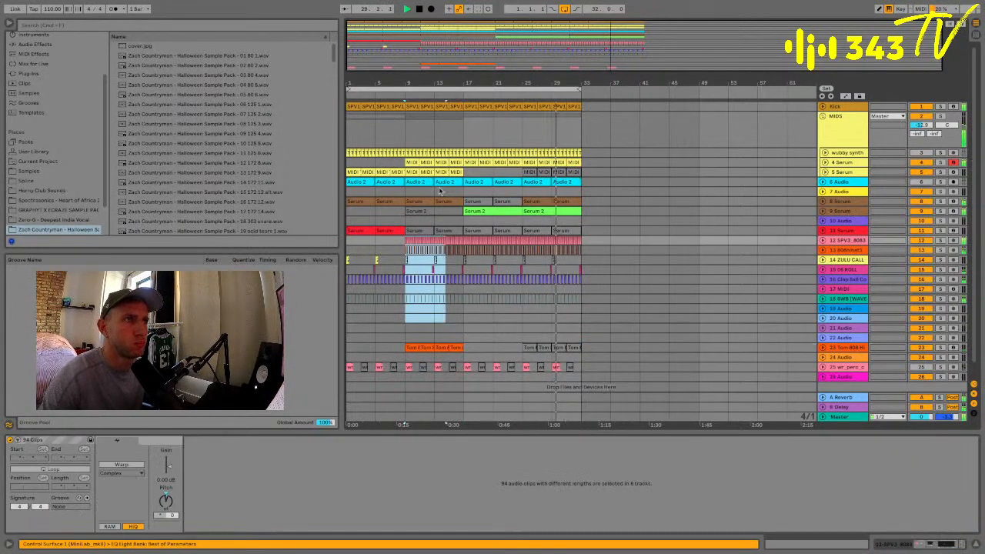
left_click(408, 124)
left_click(821, 117)
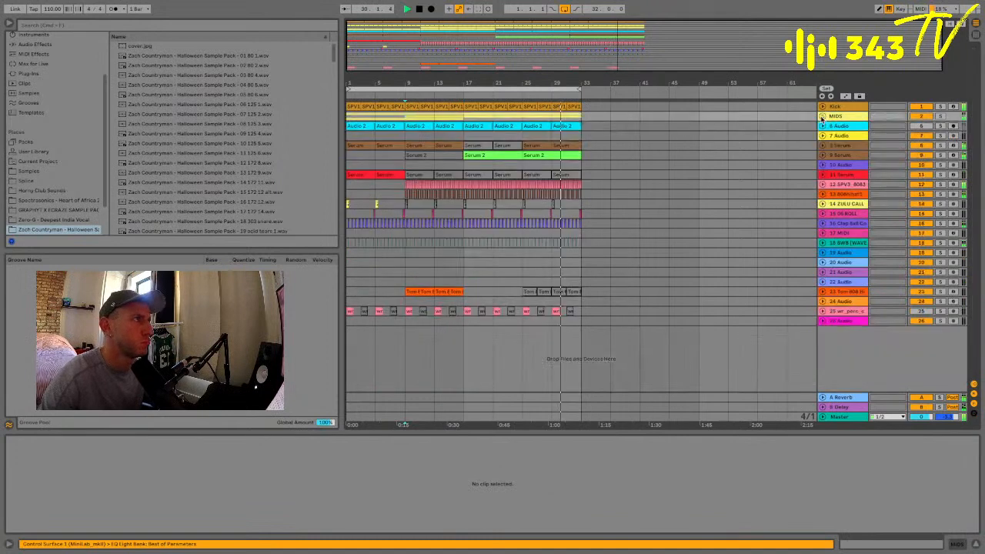
left_click(413, 105)
left_click(463, 323, "shift")
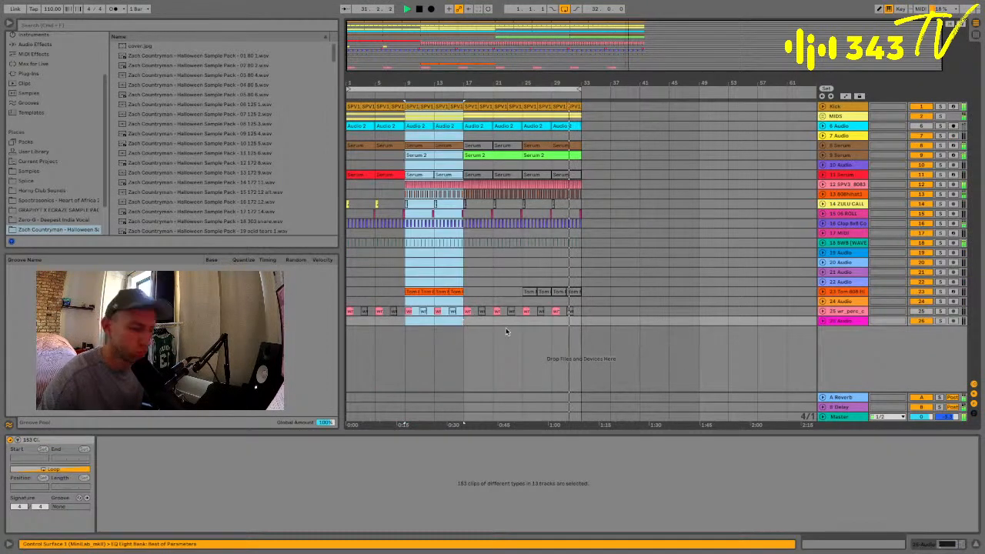
left_click(587, 106)
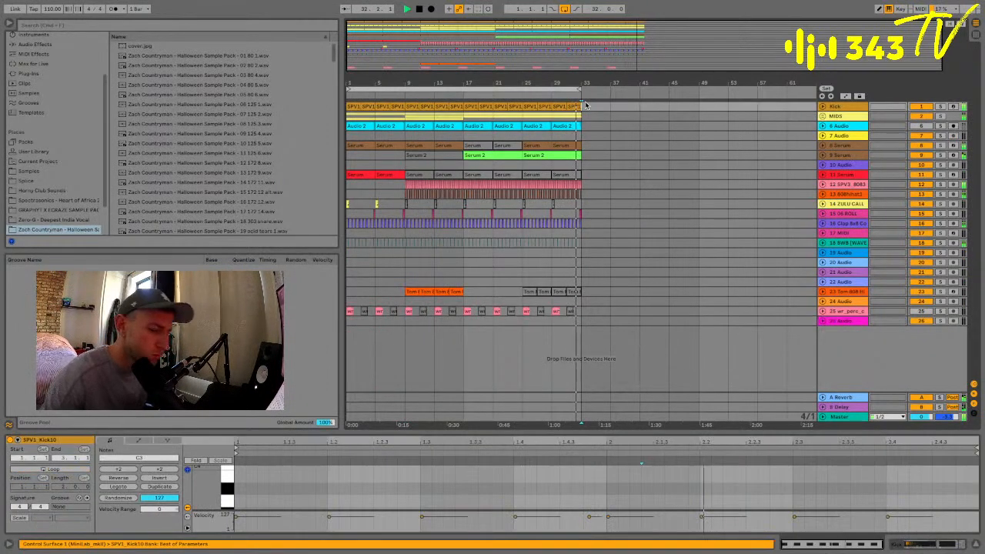
key("ctrl+v")
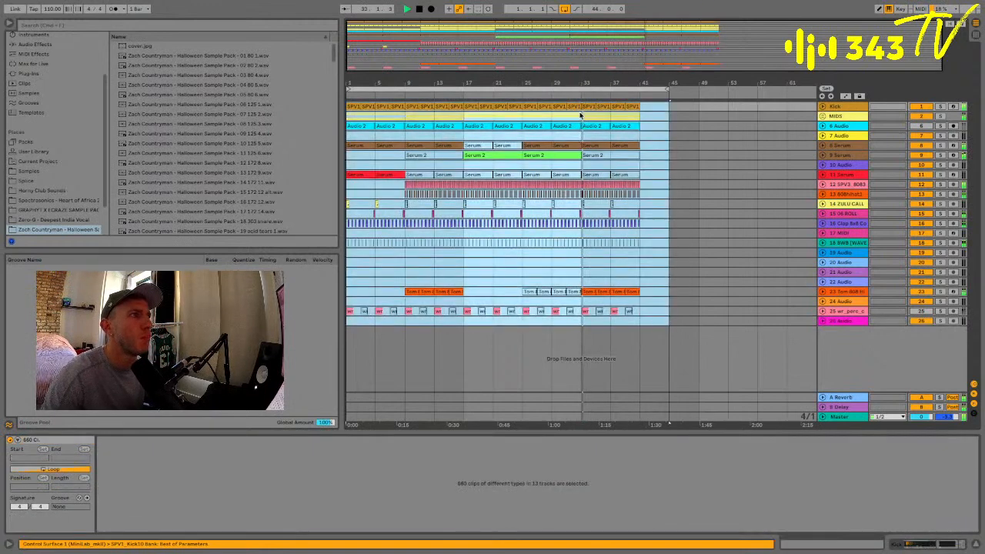
Adjust the Tom 808 Hi track's volume while the section from bar 33 plays, then fold the track again
left_click(584, 146)
left_click(584, 147)
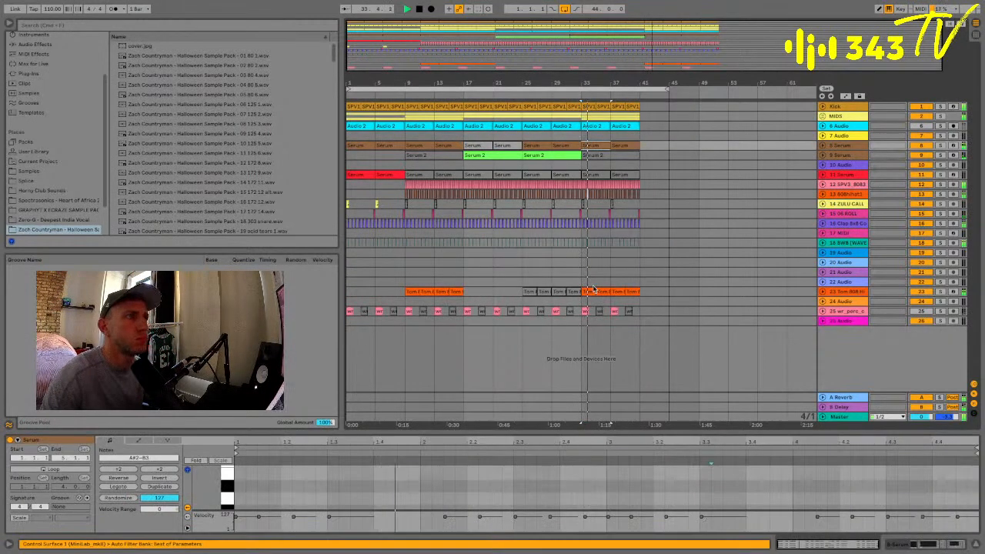
left_click(822, 292)
left_click_drag(921, 301, 920, 297)
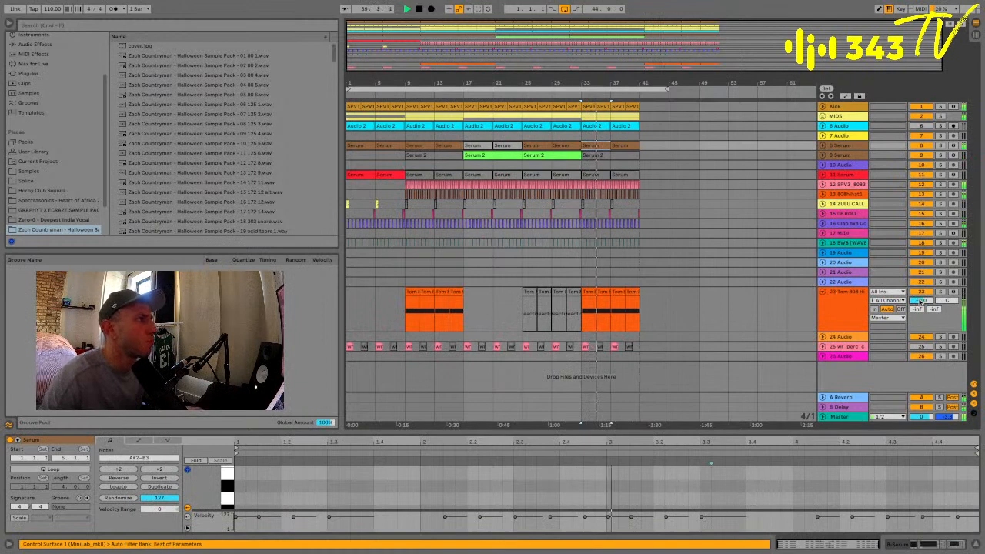
left_click(850, 304)
left_click(822, 292)
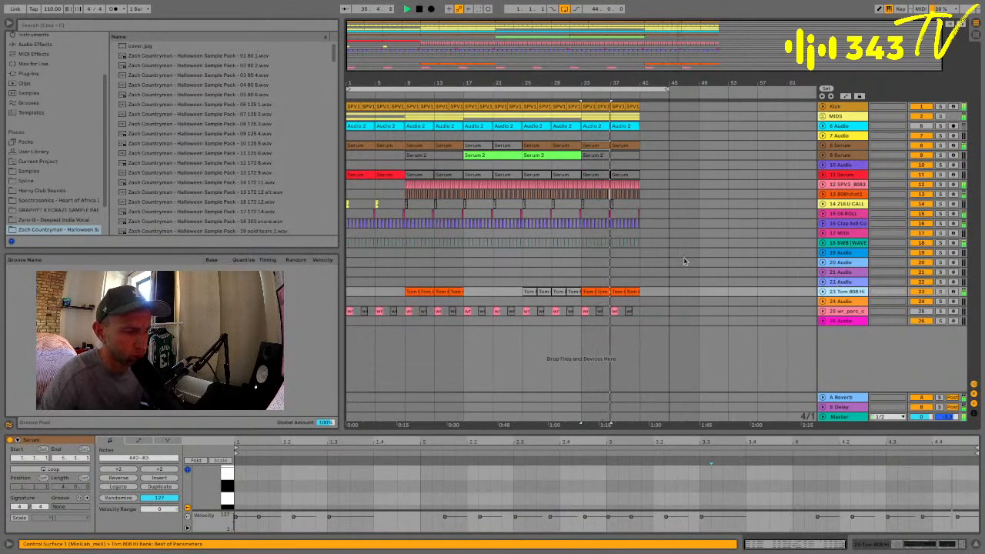
left_click(683, 261)
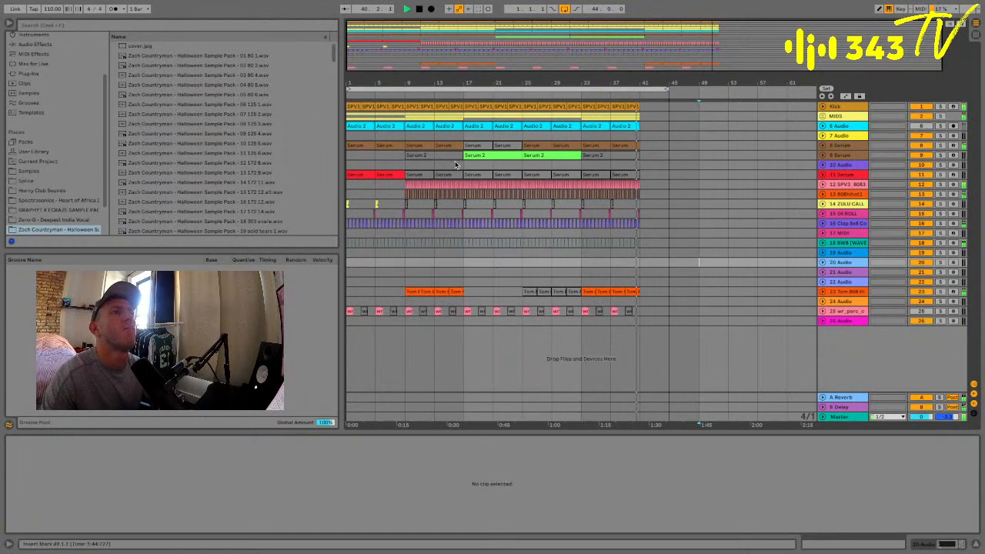
Loop bars 17 to 25 around the Serum 2 clip and audition that section from its start
left_click(492, 154)
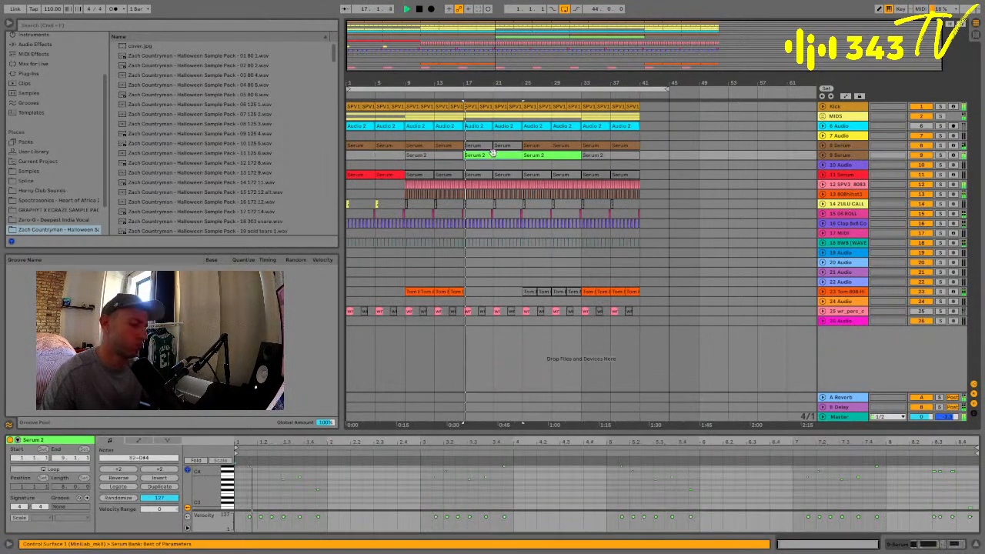
key("z")
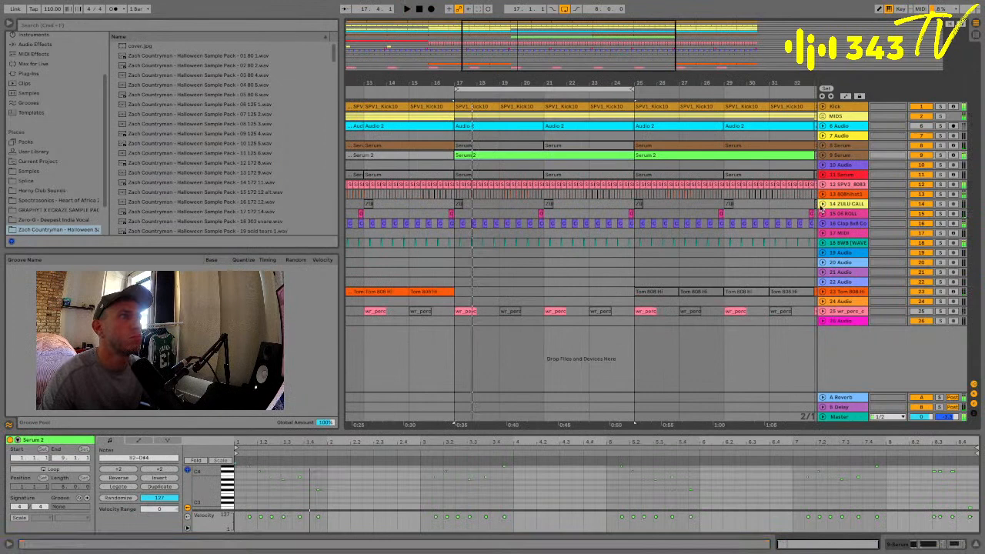
left_click(822, 156)
left_click(835, 159)
key("space")
key("space")
left_click(823, 155)
key("space")
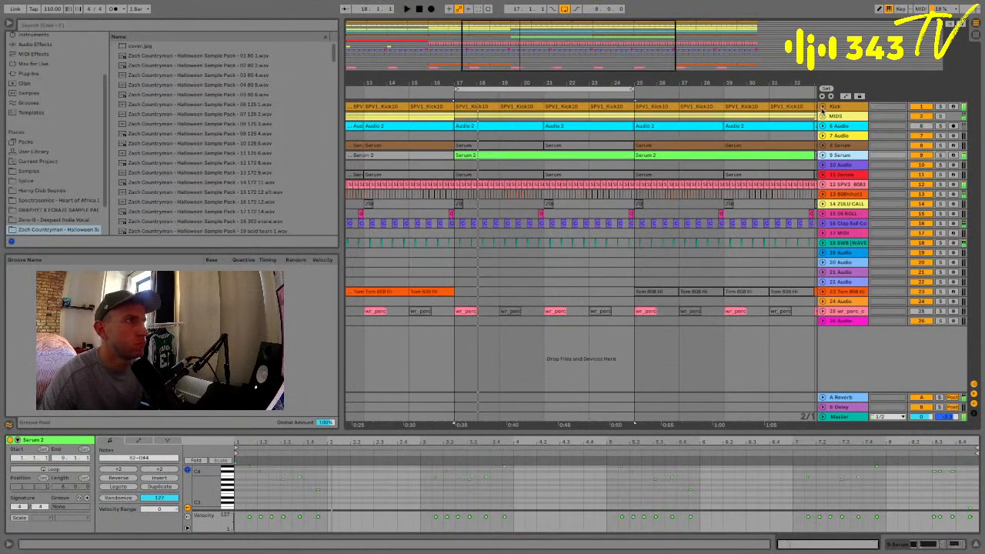
key("space")
Delete the clips on the clap track 16 and on track 18 from bar 17 to bar 25, then play the section
left_click(454, 215)
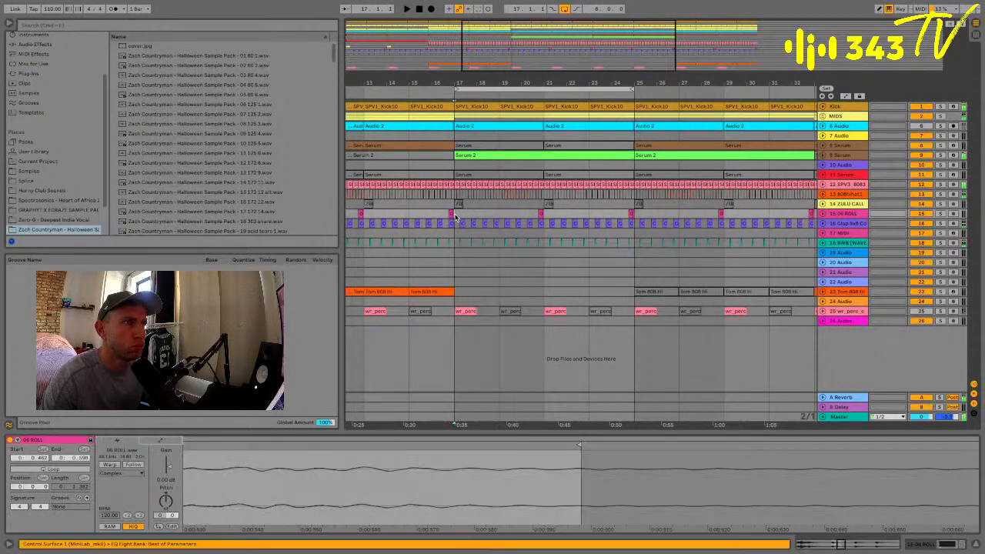
left_click(545, 225, "shift")
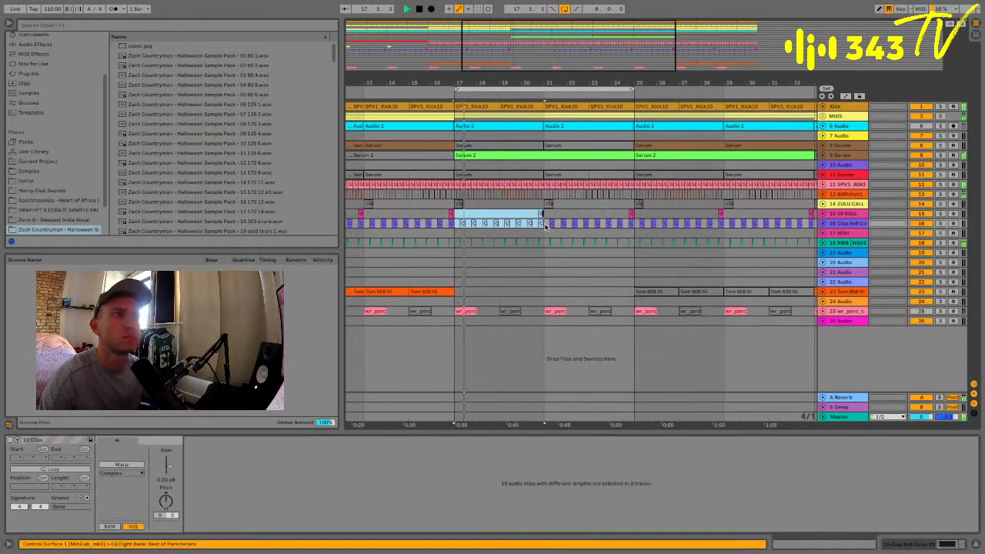
left_click(453, 233)
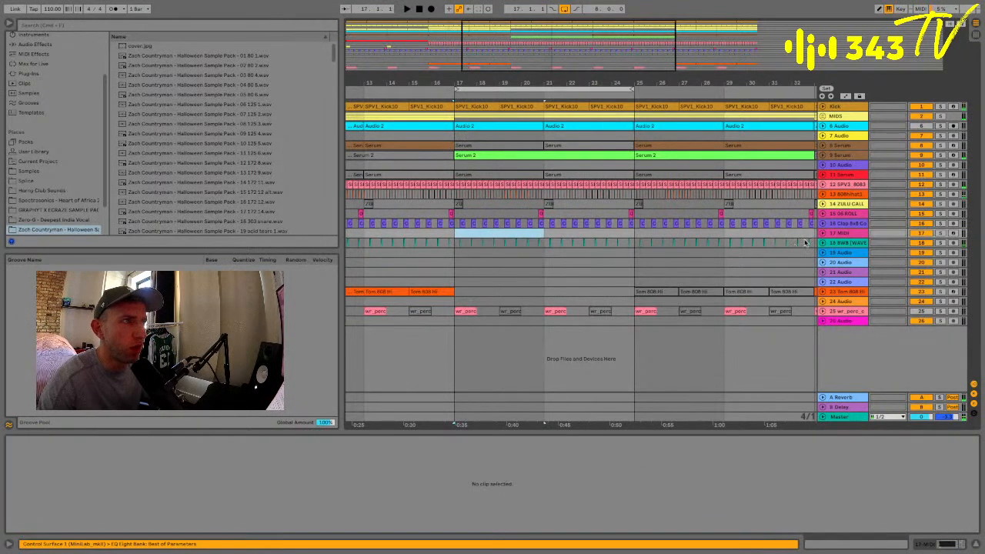
left_click_drag(461, 255, 619, 227)
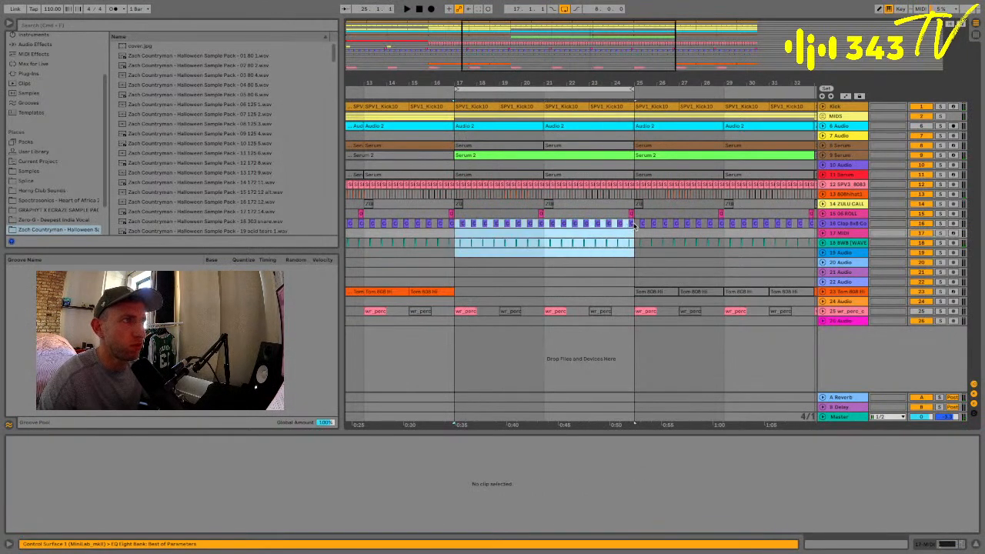
key("Delete")
key("space")
left_click_drag(458, 81, 458, 50)
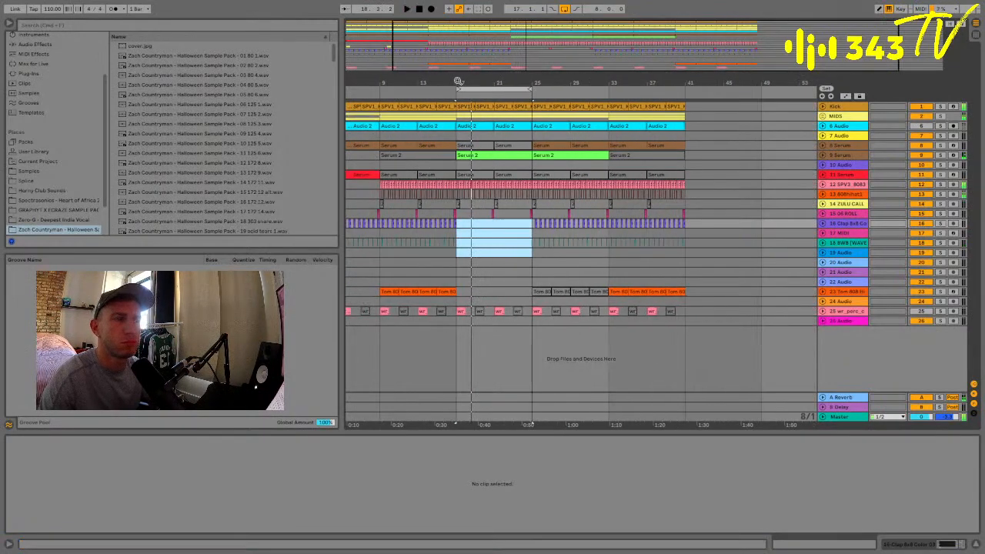
key("space")
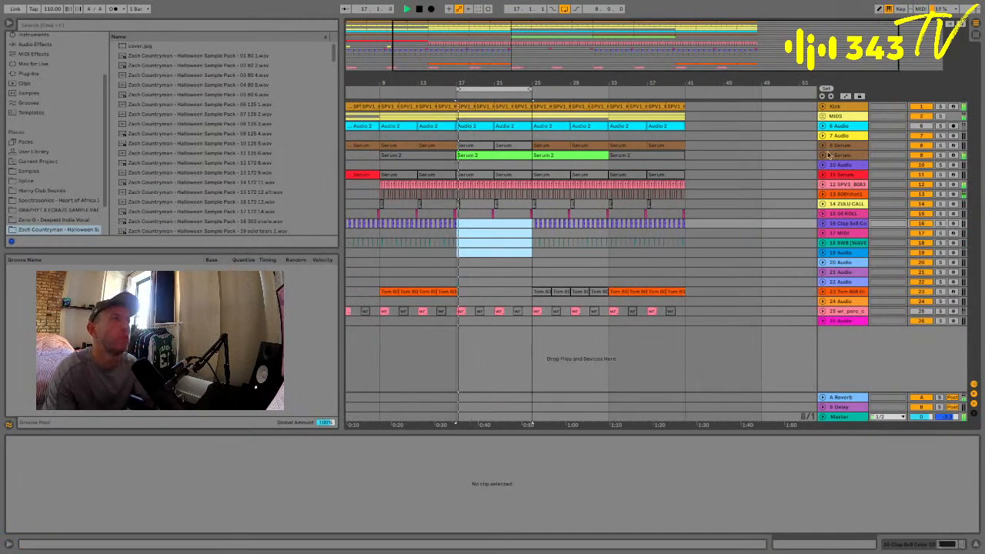
left_click(836, 109)
key("alt+u")
left_click(834, 157)
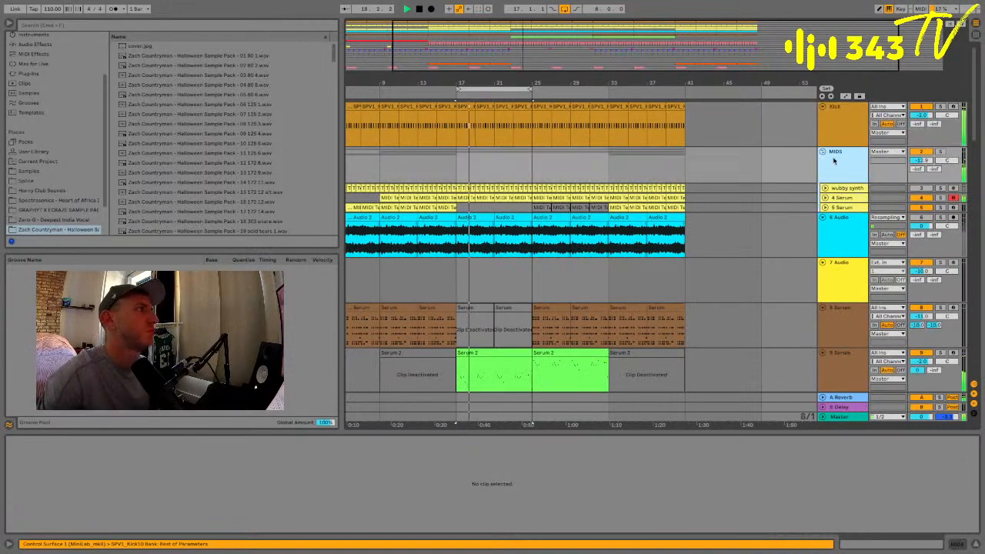
left_click(823, 152, "alt")
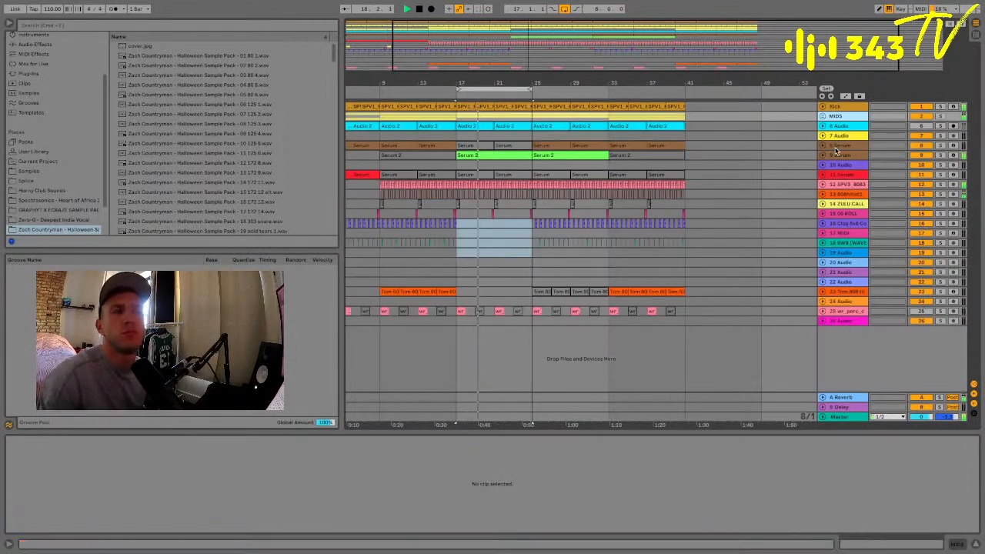
Insert a new audio track below 9 Serum and search the browser for fx
left_click(839, 155)
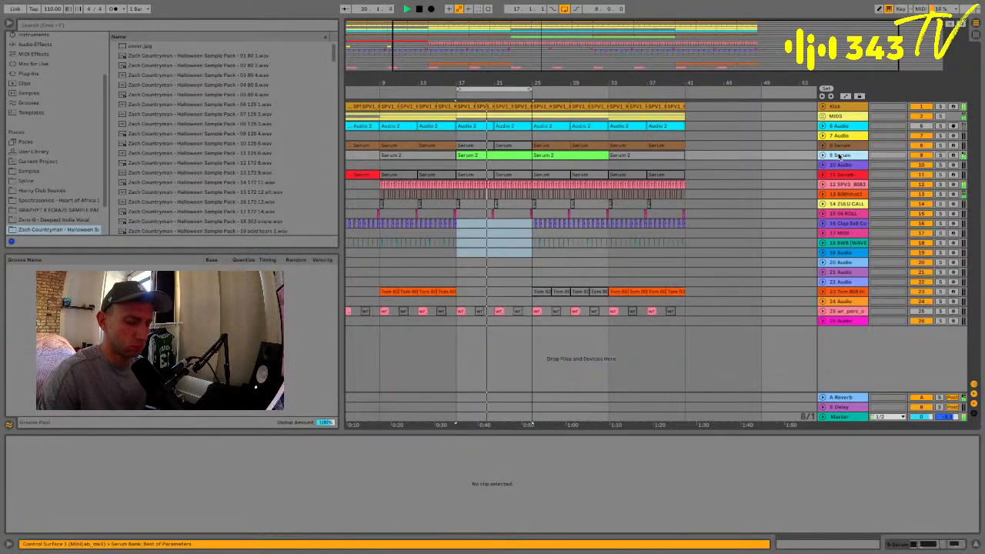
key("super+t")
left_click(129, 26)
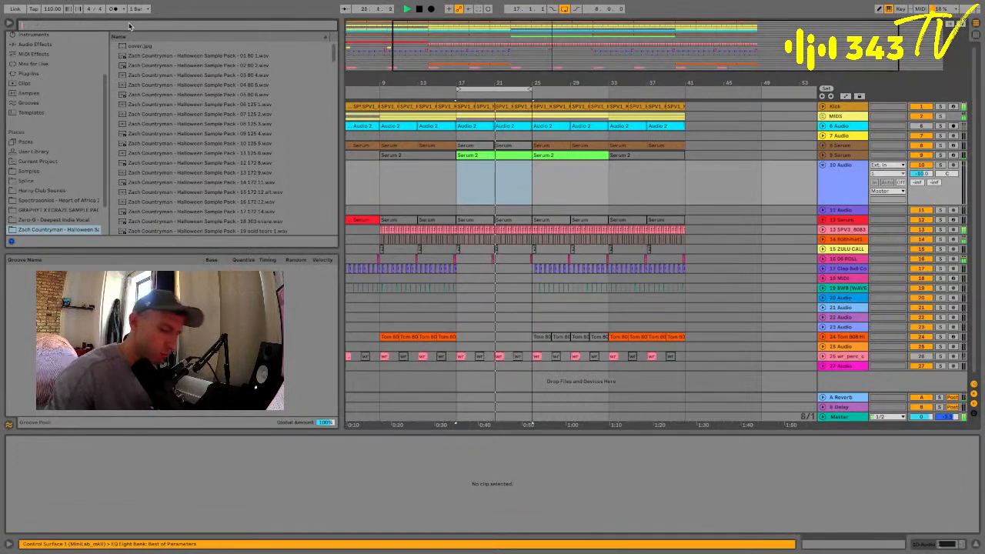
type("fx")
Audition several fx samples, including wr_fx_photontorpedo and SHOP-FX-NEW files, for the transition at bar 17
left_click(159, 136)
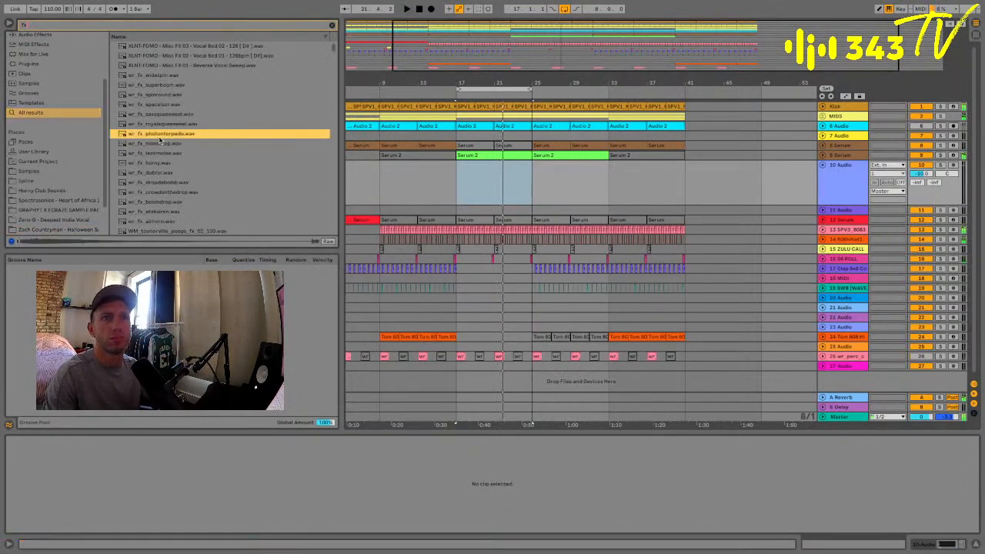
scroll(160, 139, "down", 20)
left_click(160, 139)
left_click_drag(459, 85, 456, 85)
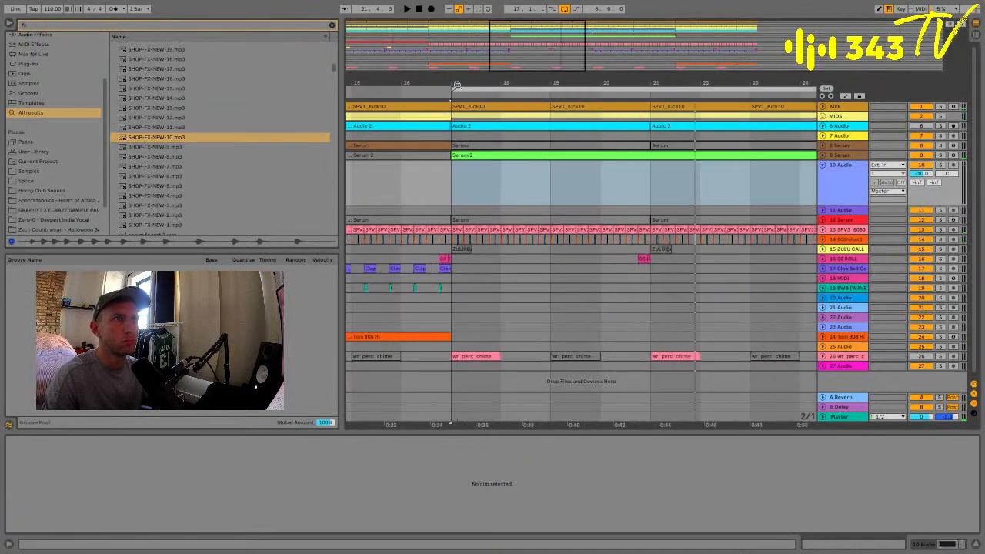
left_click(153, 98)
left_click(154, 186)
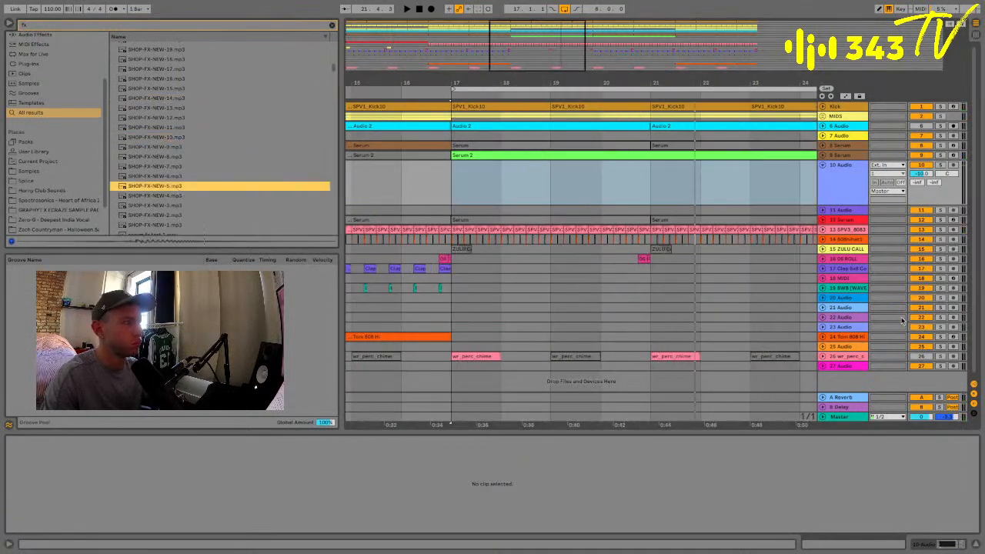
Adjust the cue volume on the Master track and preview SHOP-FX-NEW-3.mp3 and further fx samples
left_click_drag(946, 417, 946, 424)
left_click(123, 204)
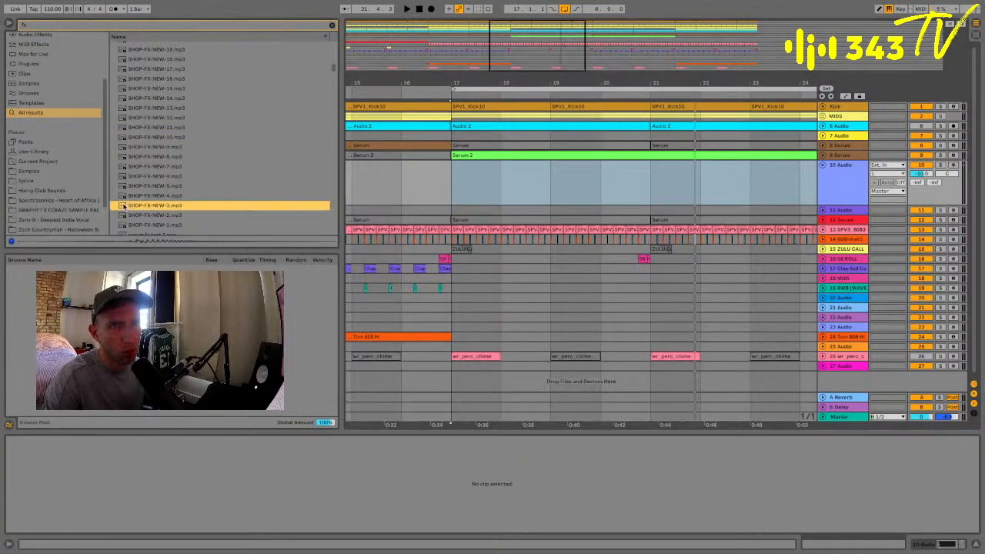
scroll(123, 204, "down", 20)
left_click(123, 201)
left_click(162, 172)
scroll(163, 172, "down", 15)
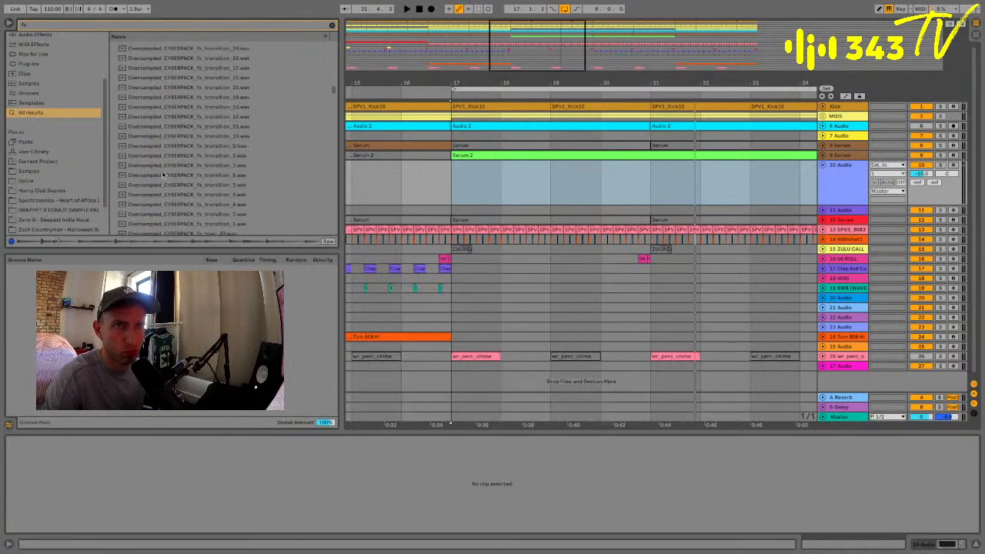
Audition Oversampled_CYBERPACK background, OSHI_fx_loop and KSHMR Clap FX samples for the transition
left_click(163, 172)
scroll(162, 172, "down", 8)
left_click(162, 172)
left_click(172, 219)
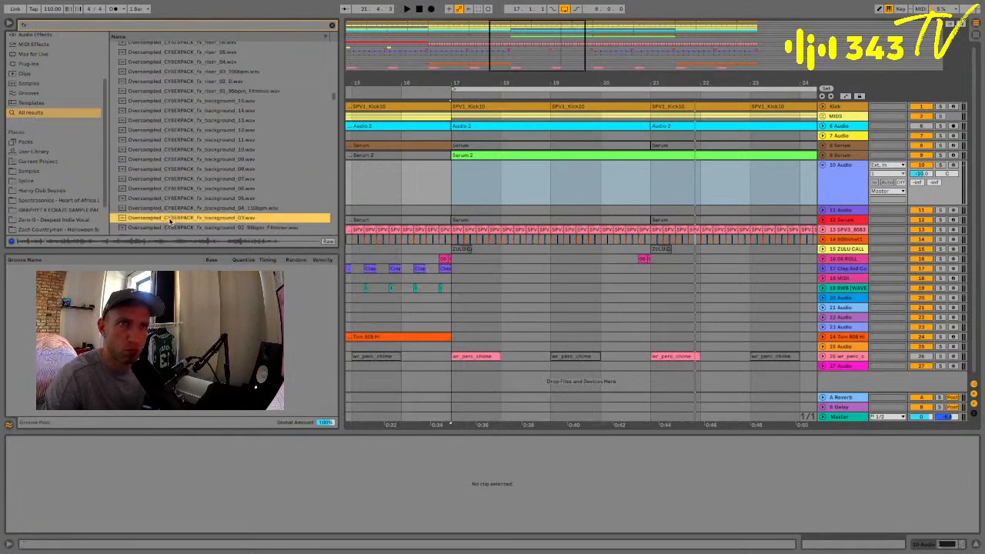
scroll(172, 218, "down", 5)
left_click(171, 215)
scroll(171, 216, "down", 8)
left_click(171, 221)
scroll(170, 220, "down", 10)
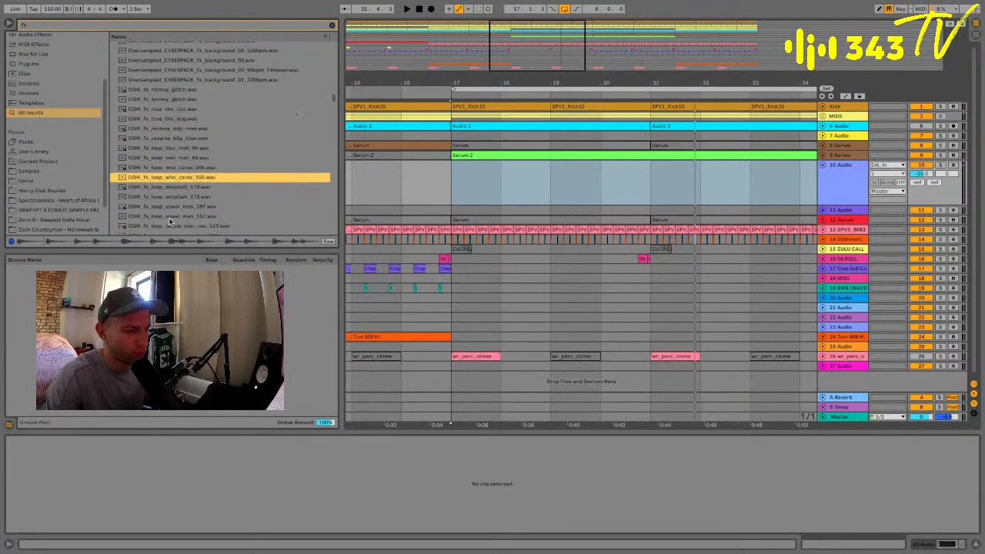
left_click(170, 223)
scroll(170, 221, "down", 10)
left_click(170, 223)
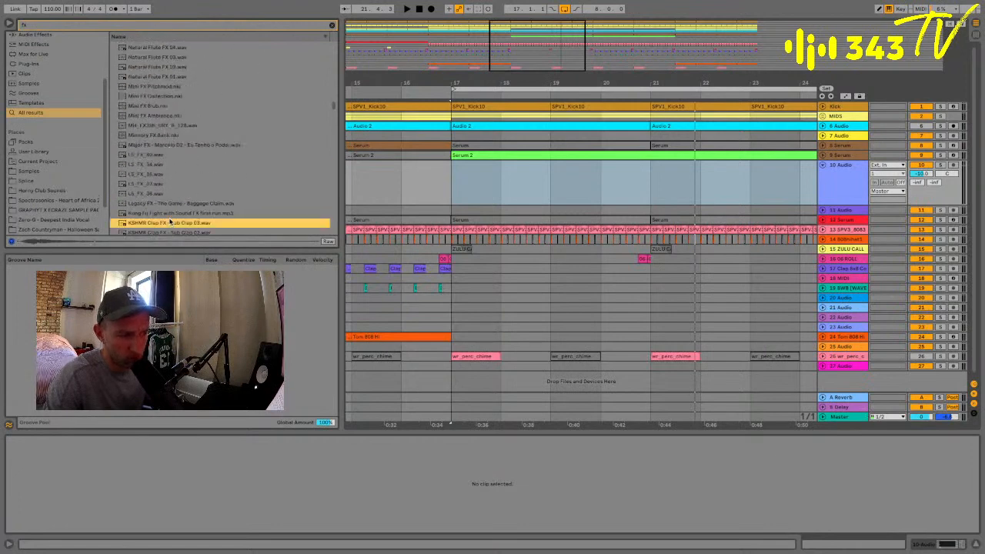
Audition Graves_fx files such as Graves_fx_17.wav, plus FX Scratch and FX Guitar Chop C.aif
scroll(170, 222, "down", 10)
left_click(170, 220)
left_click(166, 153)
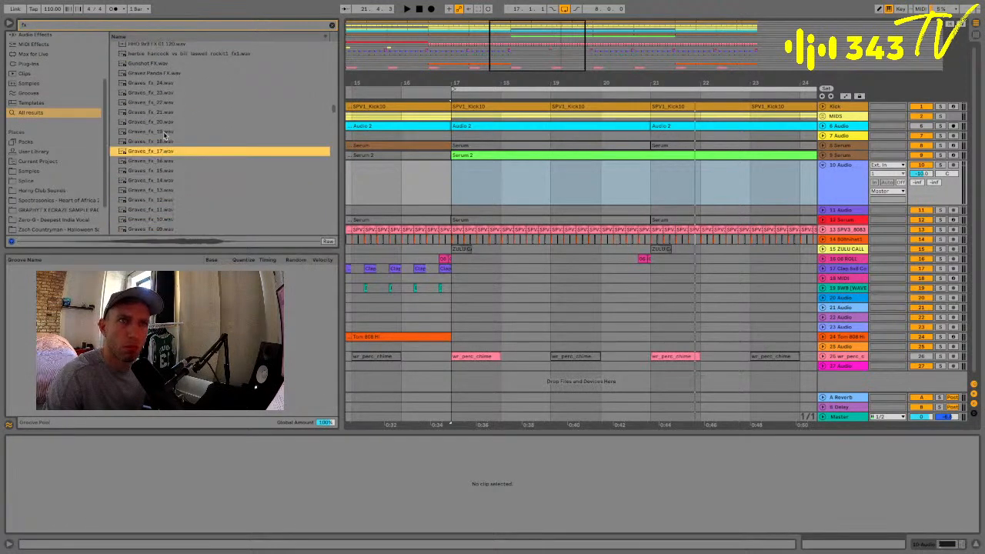
scroll(165, 146, "down", 10)
left_click(164, 132)
scroll(164, 134, "down", 10)
left_click(164, 132)
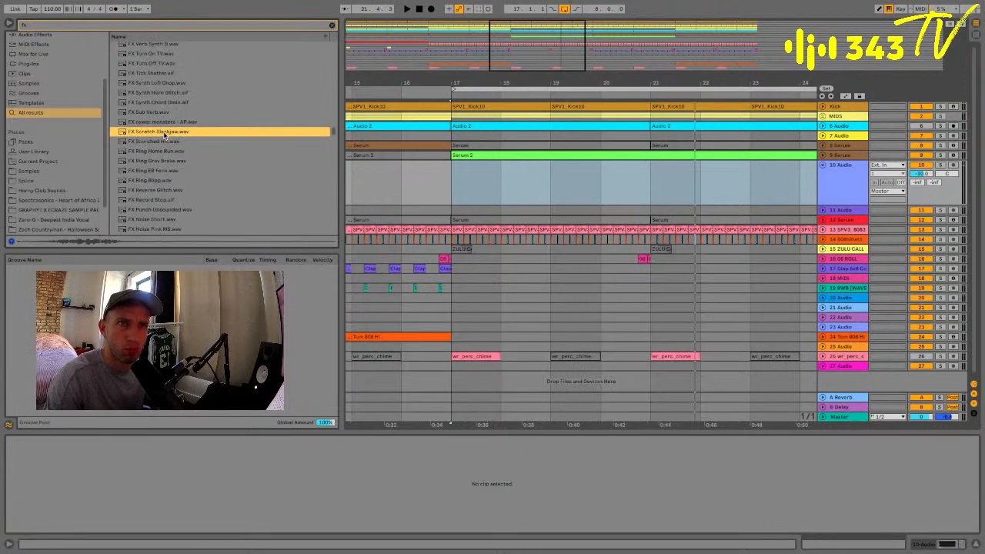
scroll(163, 136, "down", 8)
left_click(164, 135)
left_click(177, 193)
left_click(177, 203)
scroll(176, 205, "down", 5)
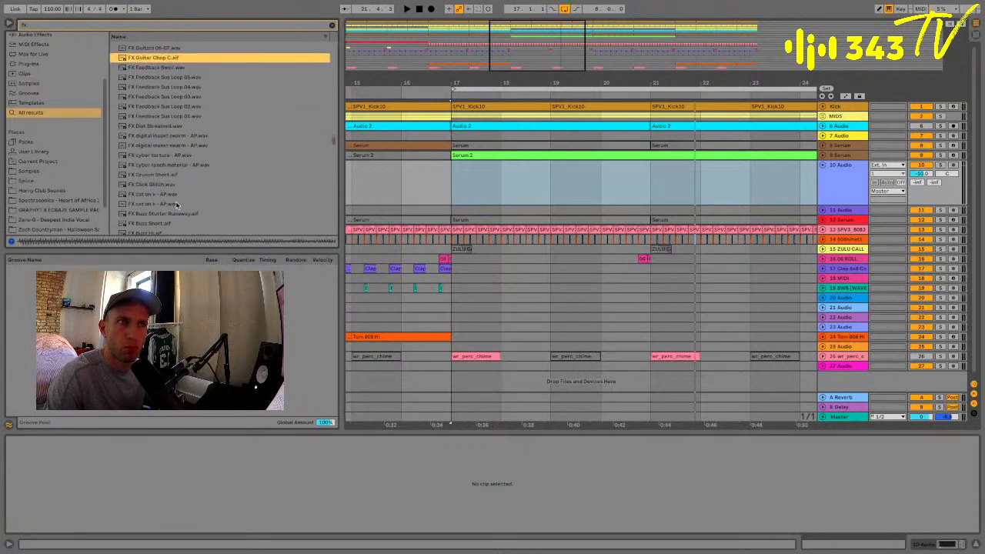
Audition the FX digital insect swarm samples, FX 19 -L.wav and several EQ-eFx files
left_click(176, 204)
scroll(173, 121, "up", 4)
left_click(173, 115)
left_click(175, 169)
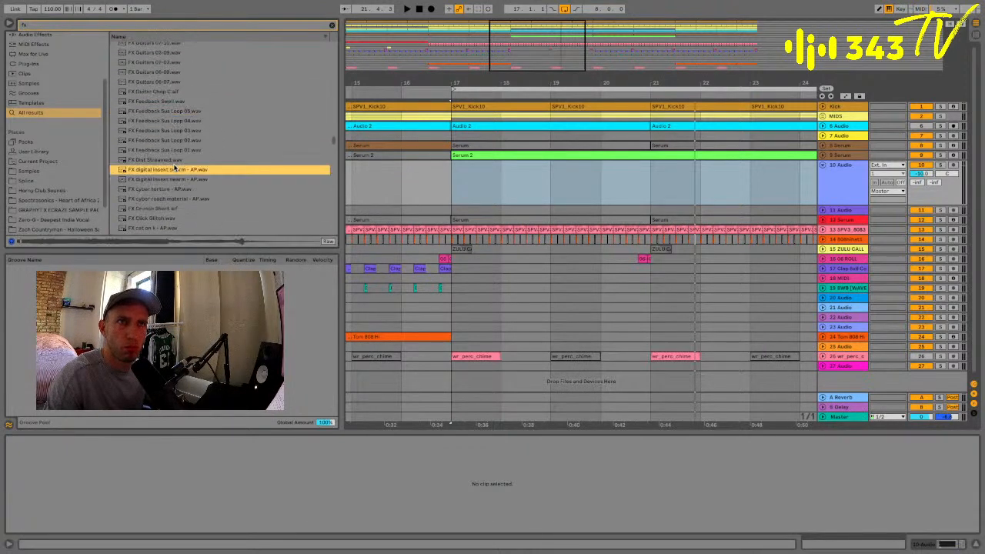
left_click(175, 178)
scroll(176, 185, "down", 6)
left_click(176, 182)
left_click(176, 210)
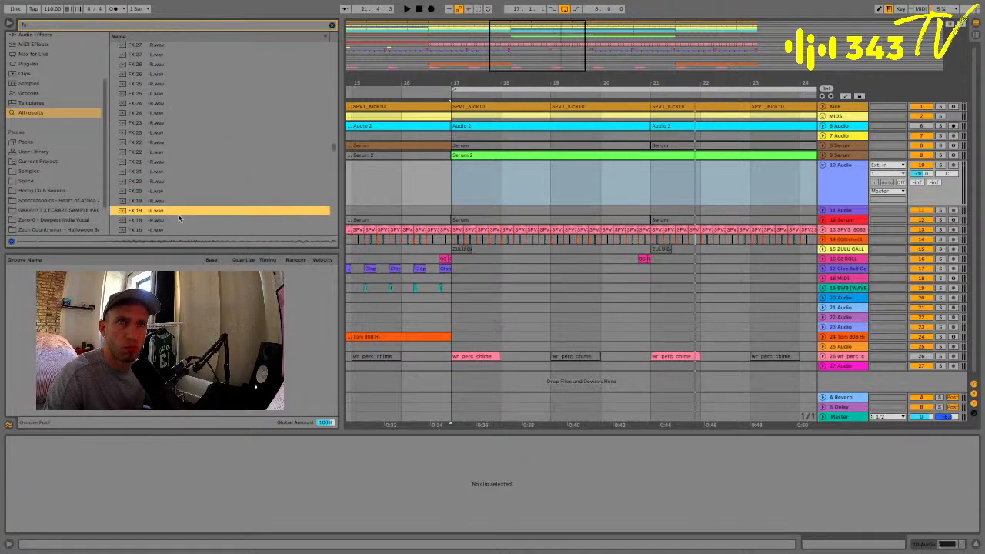
scroll(178, 216, "down", 5)
left_click(180, 219)
left_click(168, 162)
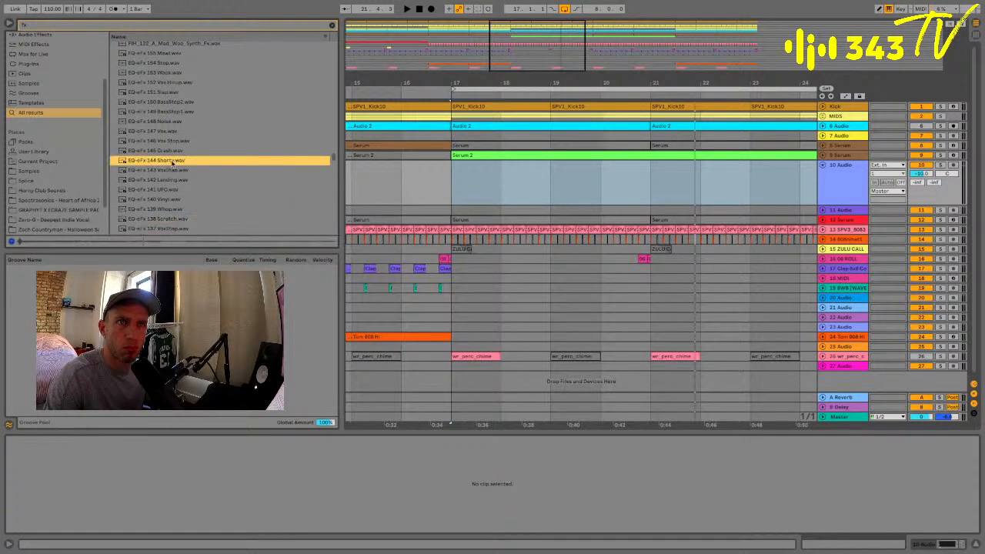
left_click(169, 120)
left_click(169, 151)
Audition more fx samples, including Cymatics - Foley FX 48.wav and the Granular Tabla 120bpm effect
scroll(169, 153, "down", 5)
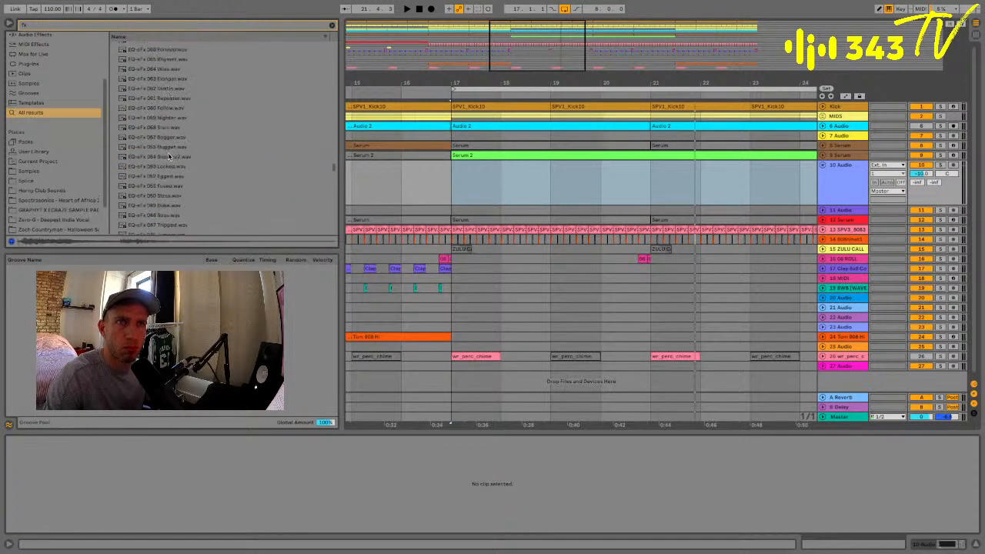
left_click(168, 153)
scroll(169, 154, "down", 5)
left_click(169, 157)
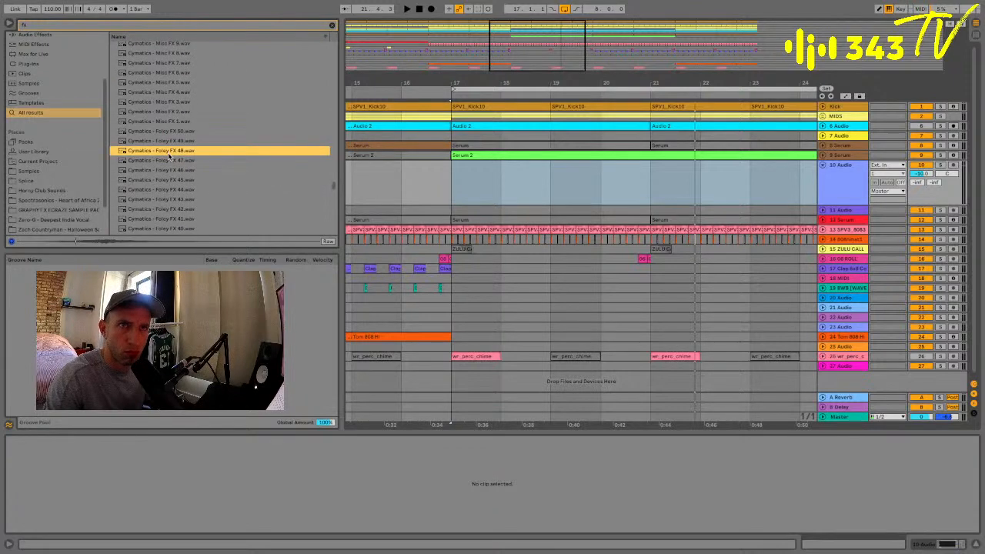
scroll(168, 155, "down", 5)
left_click(168, 155)
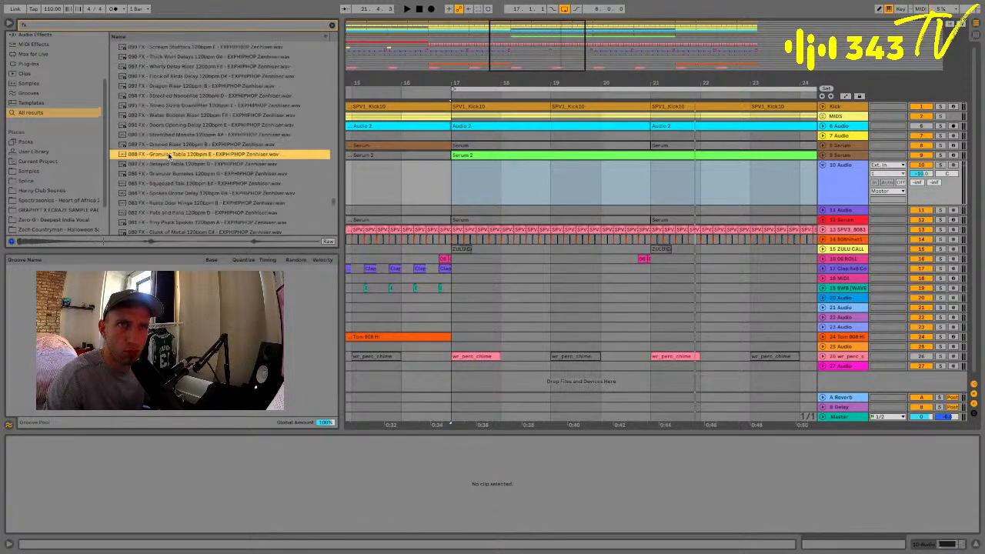
Place the 085 FX - Squeezed Talk 120bpm sample at bar 18 on track 10 and insert another audio track below
left_click(176, 183)
scroll(176, 182, "down", 3)
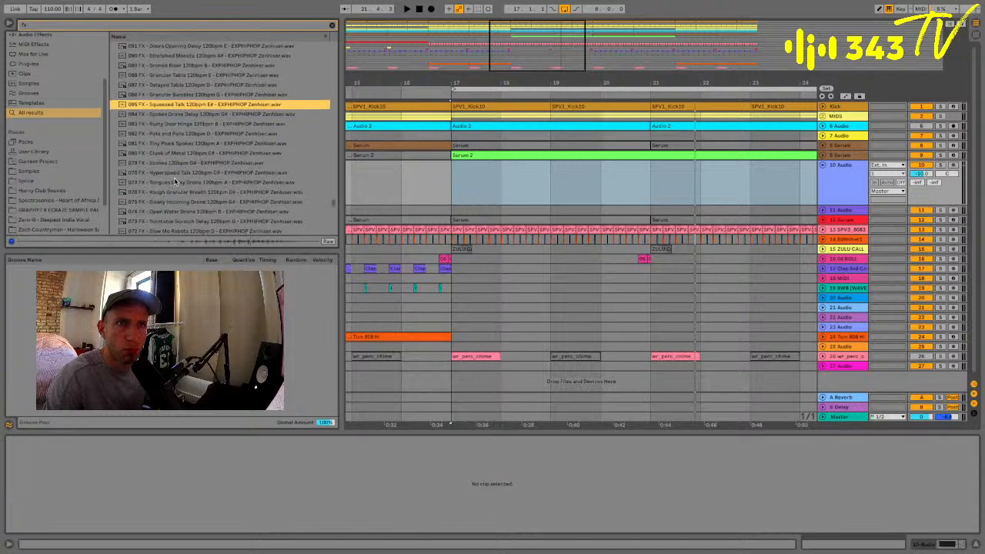
left_click_drag(175, 106, 504, 181)
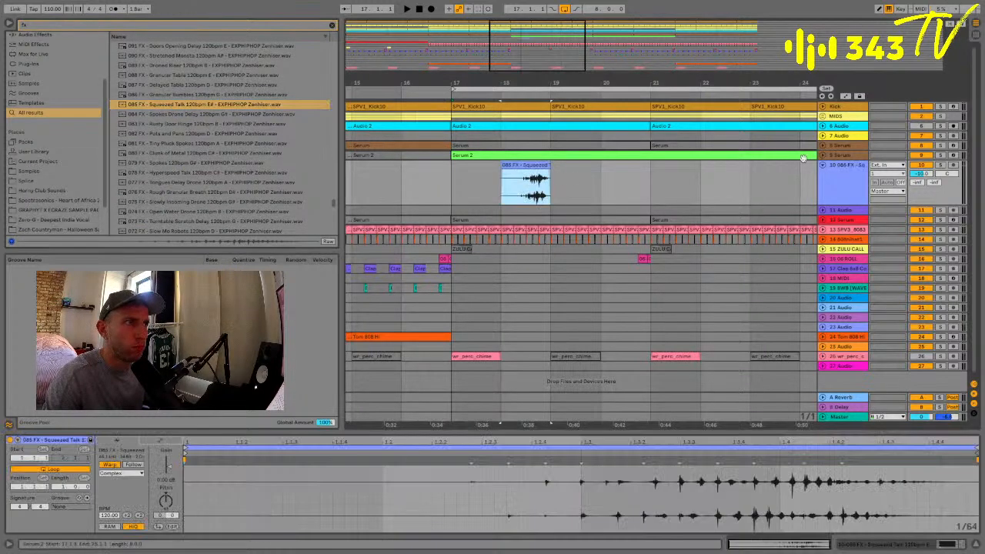
key("super+t")
Audition Zenhiser fx samples, including Hyperspeed Talk, 059 Wet Streets, 050 FX - BANG and 040 FX - BANG
left_click(232, 175)
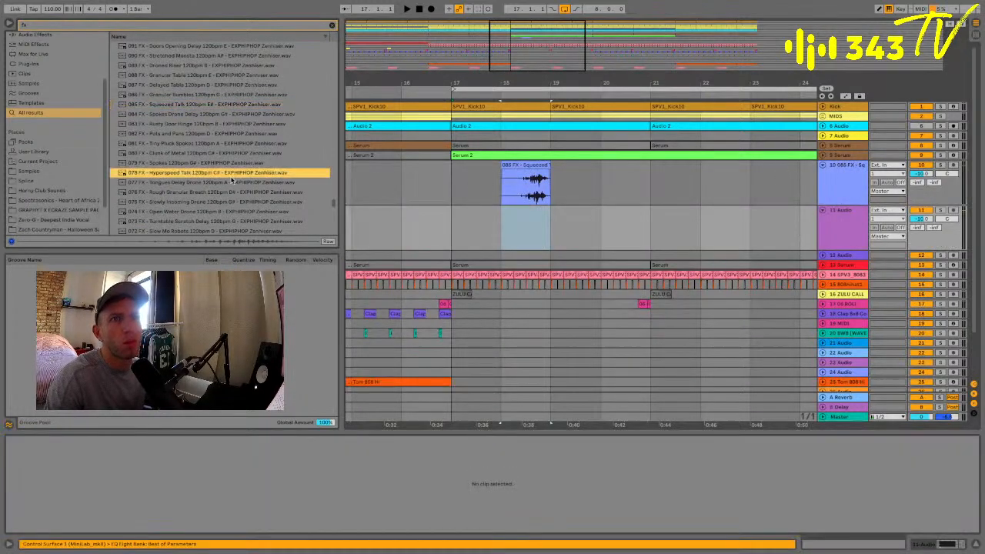
scroll(232, 180, "down", 6)
left_click(231, 177)
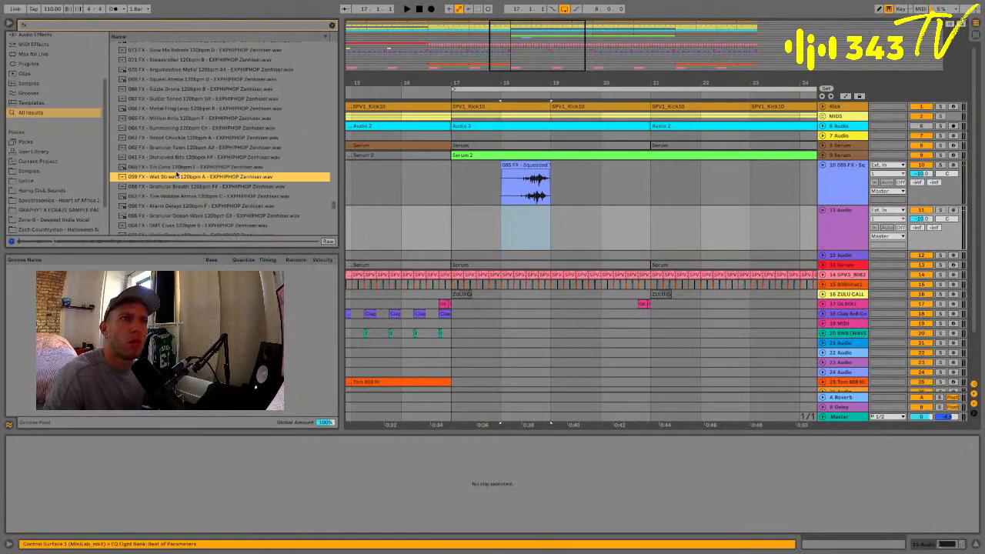
left_click(178, 216)
scroll(179, 219, "down", 3)
left_click(187, 223)
scroll(187, 223, "down", 1)
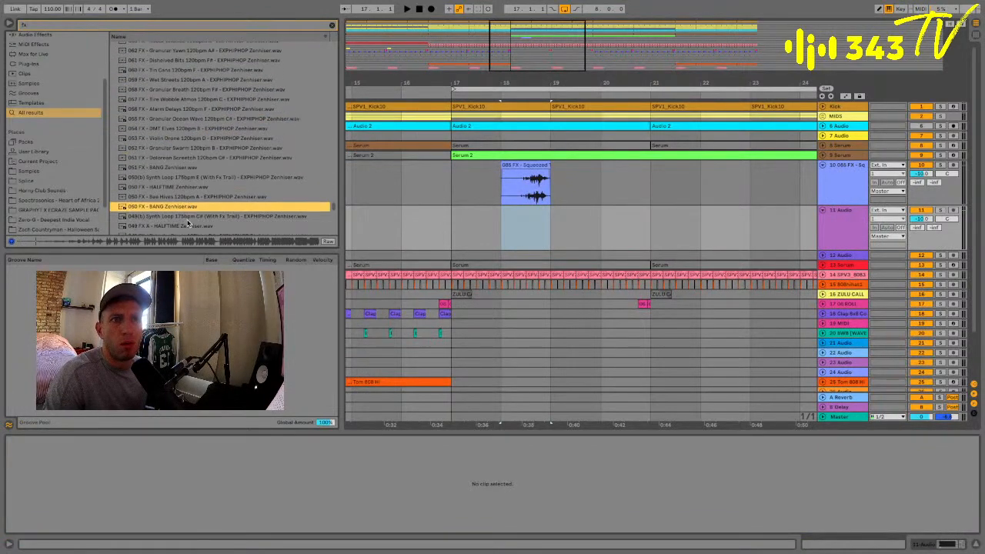
left_click(187, 219)
scroll(188, 221, "down", 10)
left_click(189, 222)
left_click(186, 208)
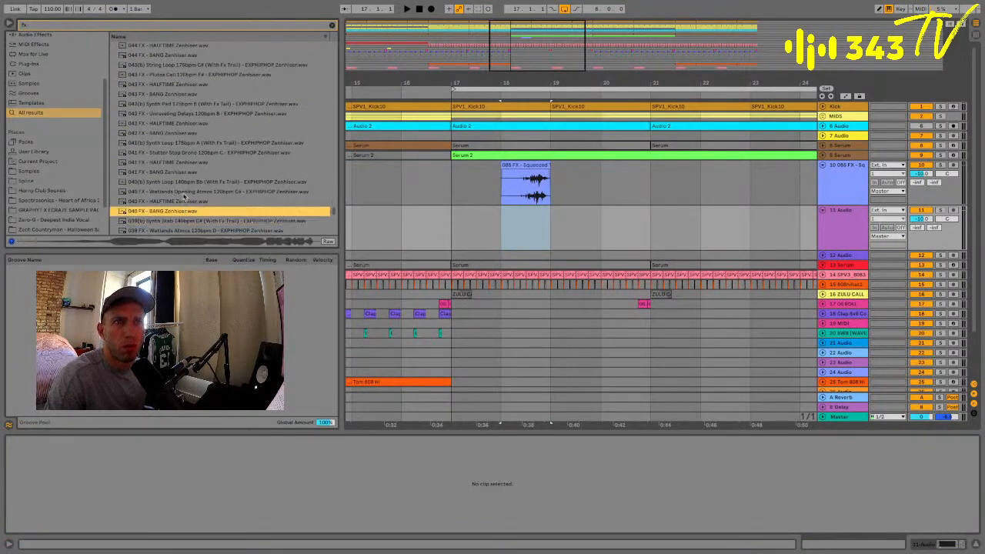
Audition the lower-numbered Zenhiser fx samples down to 001 FX - Delayed Toy 120bpm
scroll(185, 197, "down", 8)
left_click(184, 197)
left_click(183, 206)
left_click(181, 216)
scroll(180, 215, "down", 8)
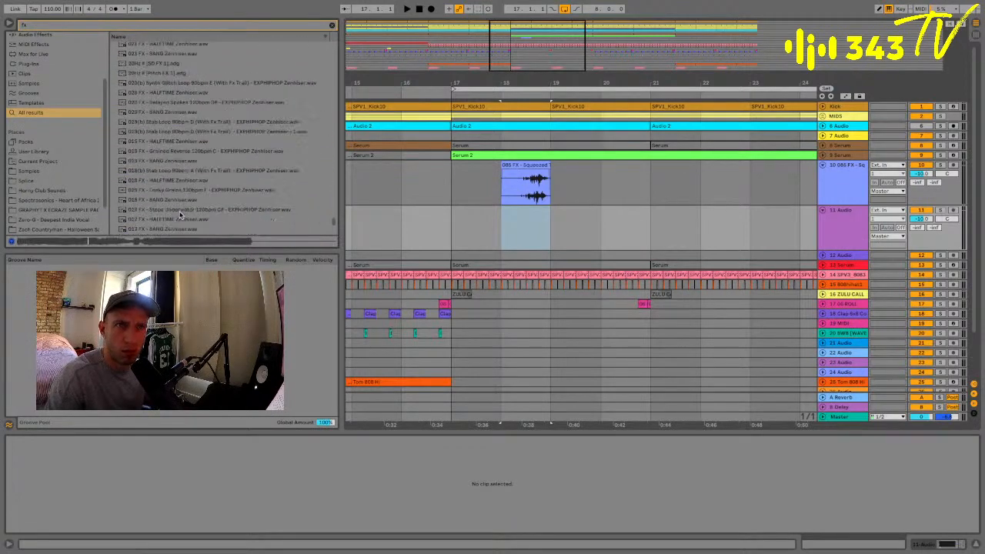
scroll(180, 216, "down", 3)
left_click(180, 214)
scroll(180, 215, "down", 8)
left_click(179, 212)
left_click(179, 217)
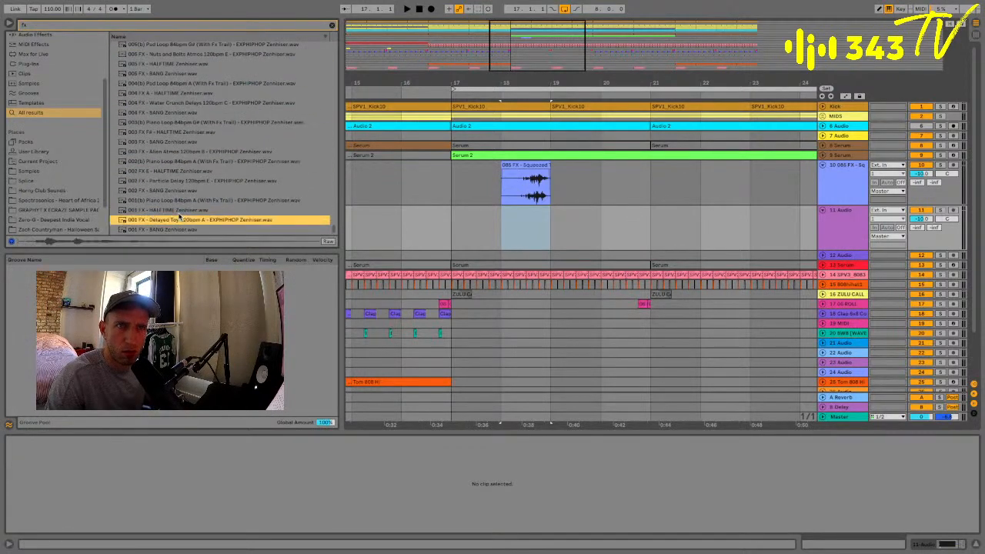
Recheck earlier fx results, including 036 FX - HALFTIME Zenhiser.wav, on the way back up the list
scroll(178, 218, "up", 10)
left_click(179, 215)
left_click(177, 196)
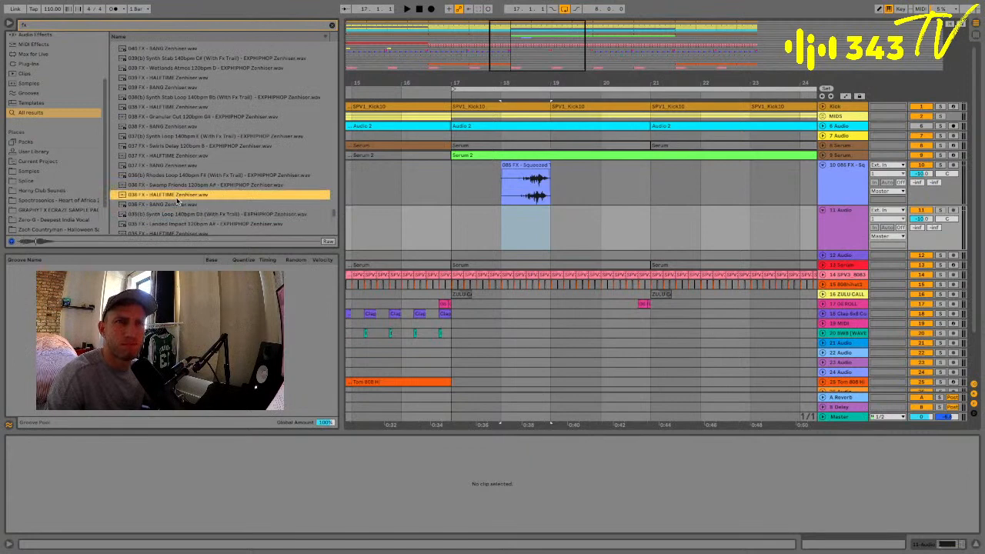
scroll(176, 198, "up", 10)
left_click(177, 197)
left_click(169, 148)
scroll(169, 150, "up", 8)
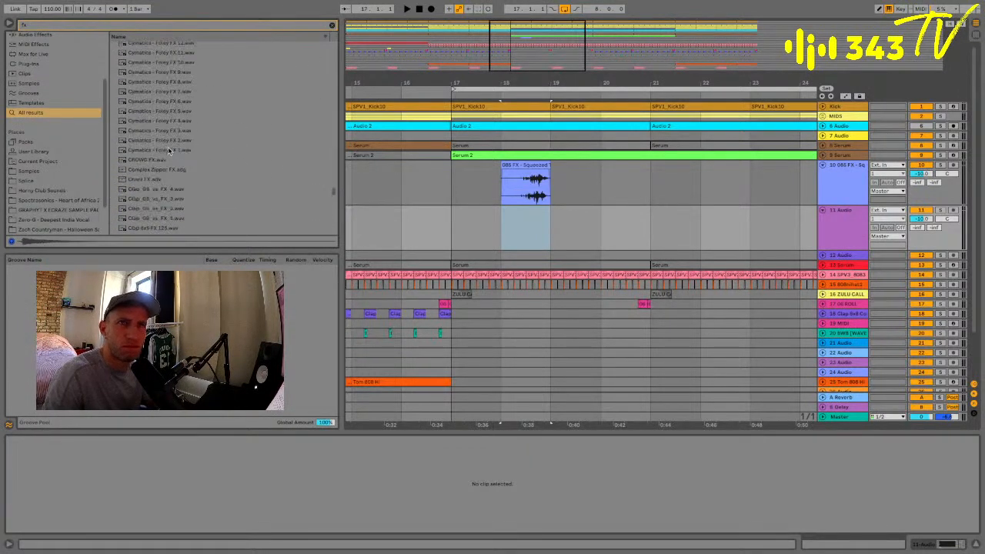
Audition the Cymatics - Misc FX samples, comparing numbers 17 down to 14
scroll(169, 150, "up", 5)
left_click(170, 143)
left_click(171, 133)
left_click(161, 104)
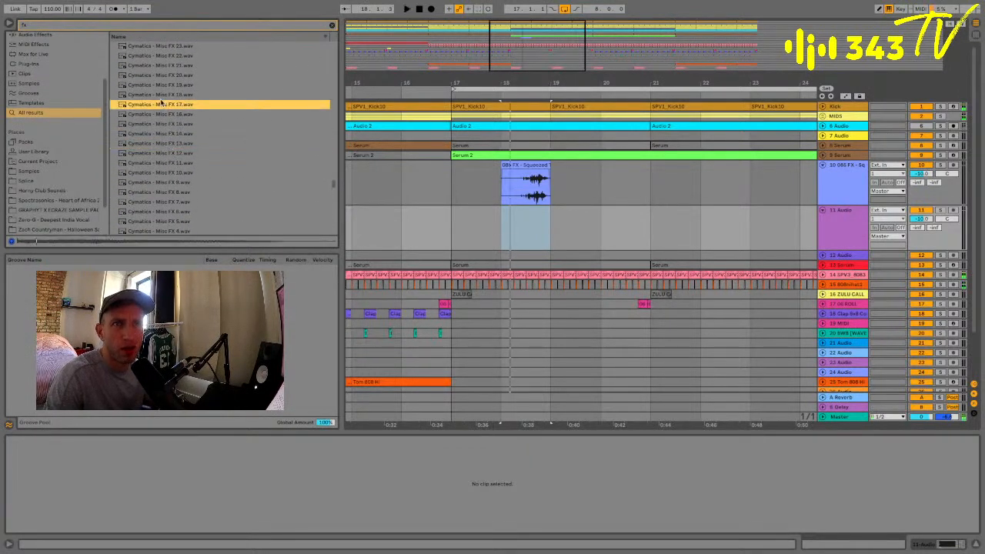
left_click(162, 114)
left_click(163, 123)
left_click(164, 133)
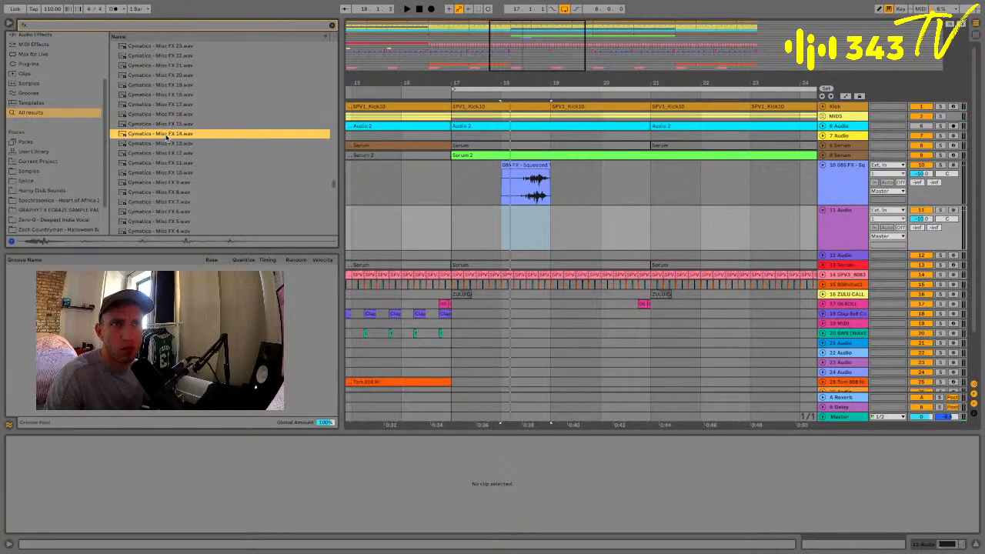
Place Cymatics - Misc FX 14.wav at bar 17 on track 11 and set that track's volume to 0 dB
key("space")
key("space")
left_click_drag(164, 134, 455, 228)
key("space")
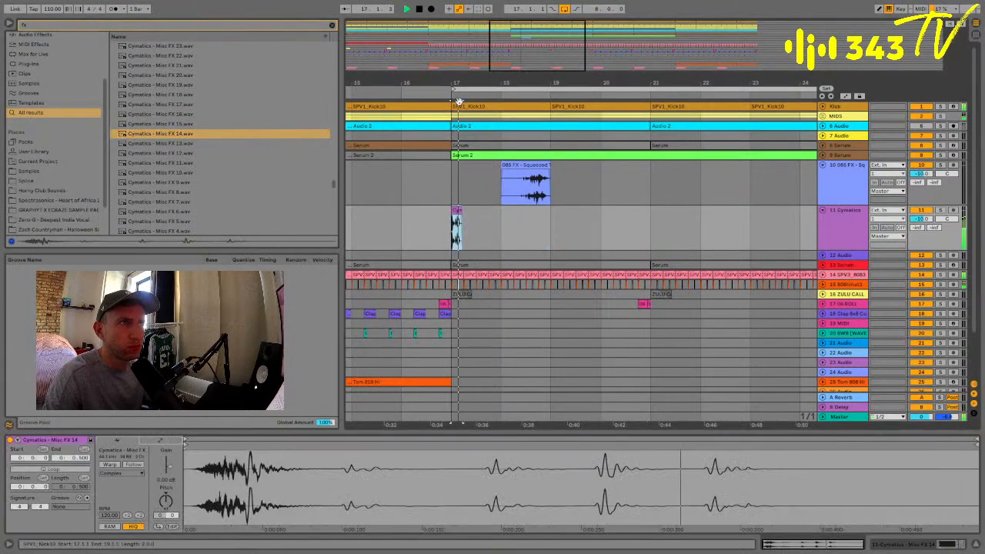
key("space")
left_click_drag(452, 83, 451, 83)
key("Delete")
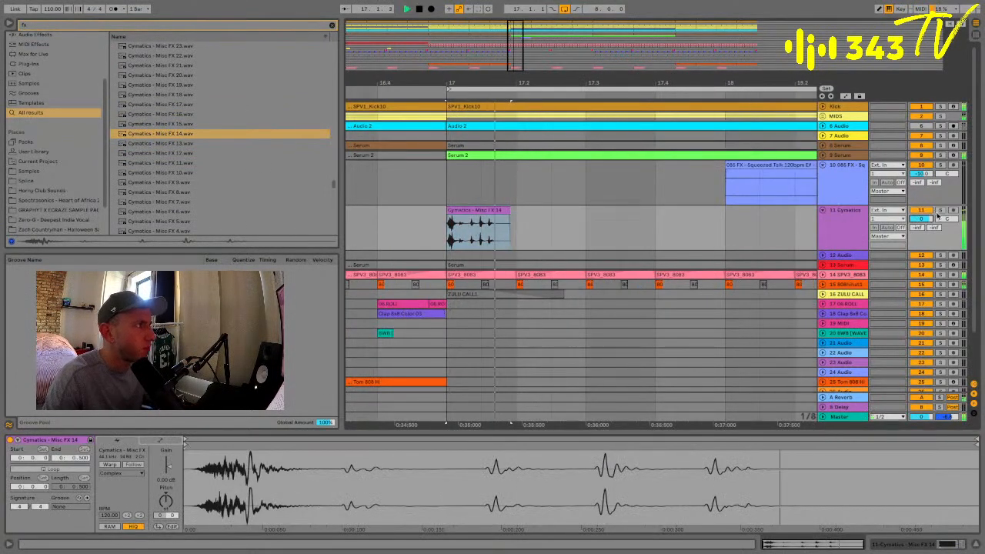
Solo track 11, trim the start of the Cymatics clip at bar 17 with a fade-in, and play it
left_click(939, 209)
left_click_drag(446, 208, 470, 217)
left_click(443, 218)
key("space")
left_click(445, 218)
key("space")
key("space")
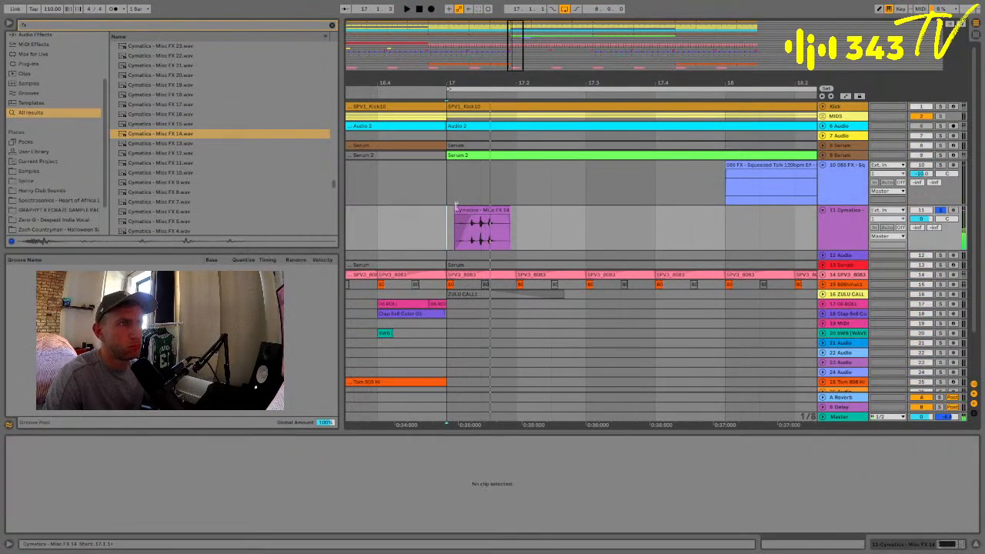
Deactivate the four SPV3_8083 clips on track 14 from bar 17 to bar 18
left_click(452, 105)
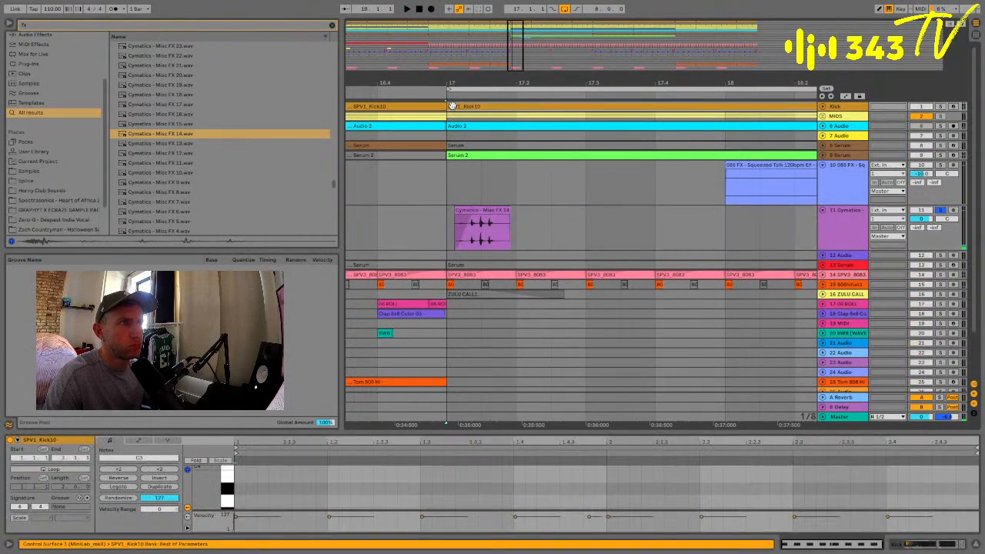
left_click(463, 275)
scroll(489, 272, "down", 4)
left_click(511, 274, "shift")
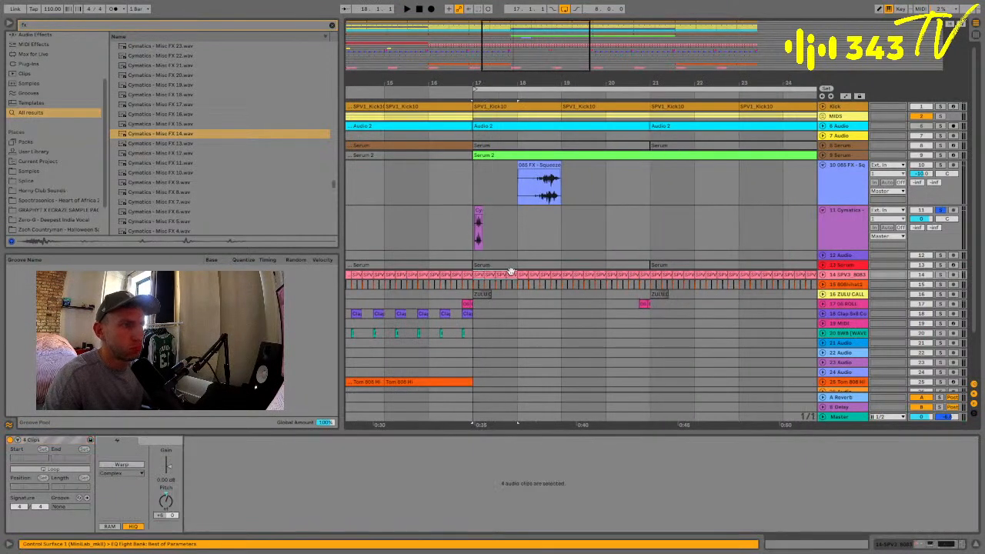
Unsolo the Cymatics track 11 and play the transition from bar 17 with all tracks
left_click(483, 217)
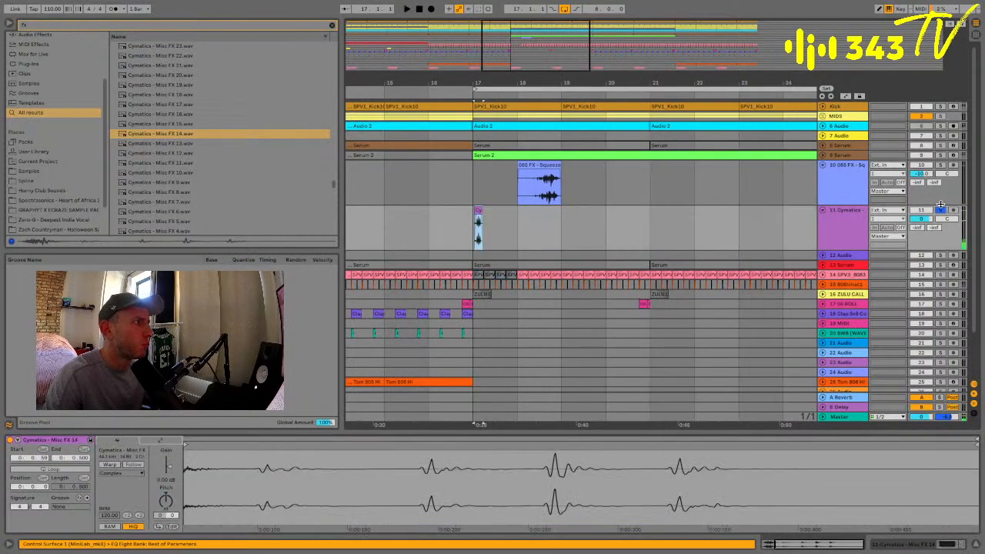
key("space")
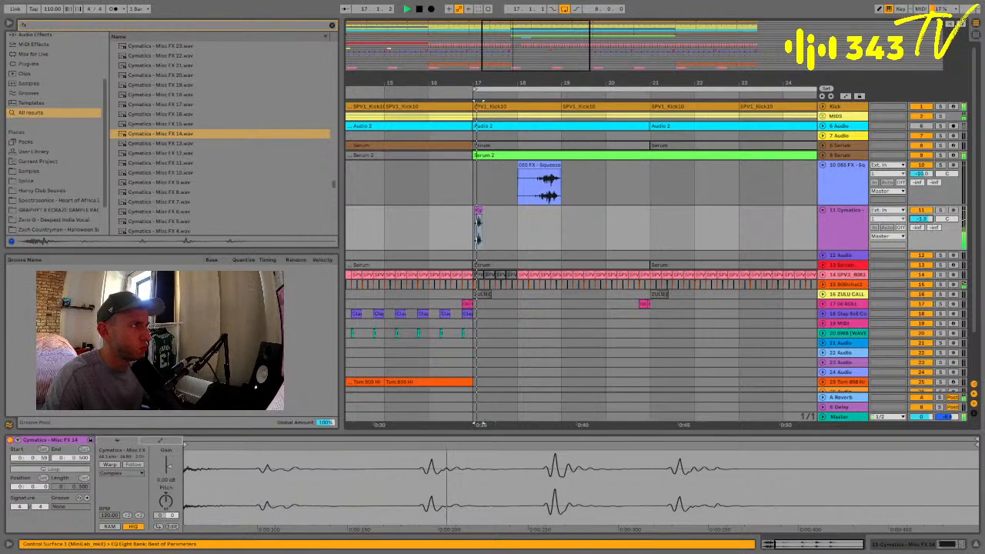
left_click(460, 229)
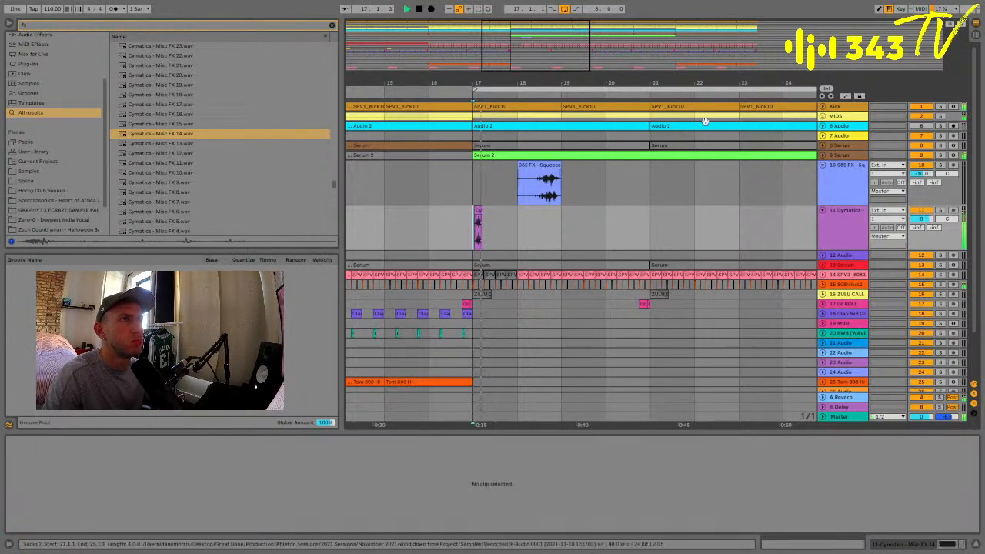
Deactivate the SPV1_Kick10 clip from bar 17 to bar 19 on the Kick track and play the transition
left_click(823, 107)
left_click(513, 104)
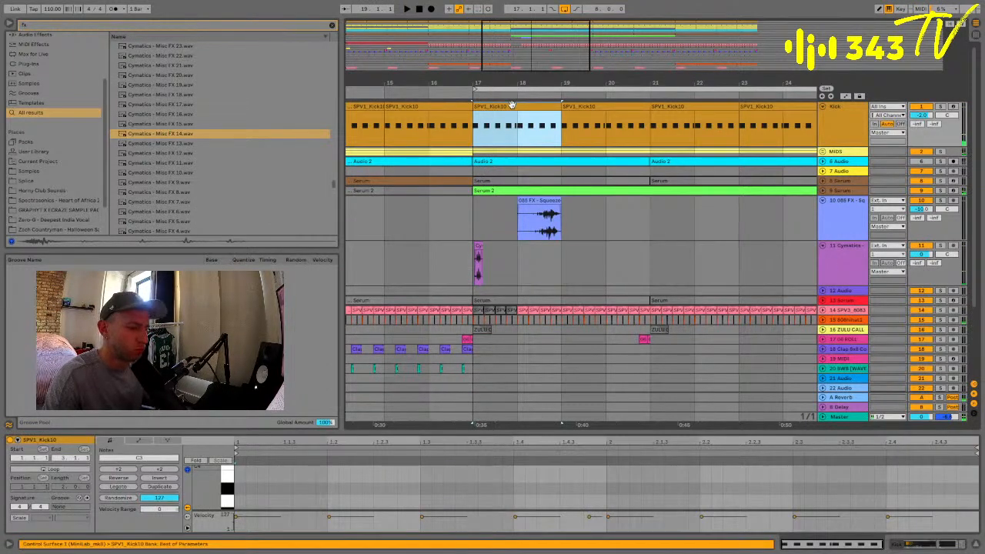
key("0")
key("space")
Duplicate the two-bar Cymatics section from bar 17 on track 11 three times, and lower track 10's volume to -12.9 dB
left_click(469, 259)
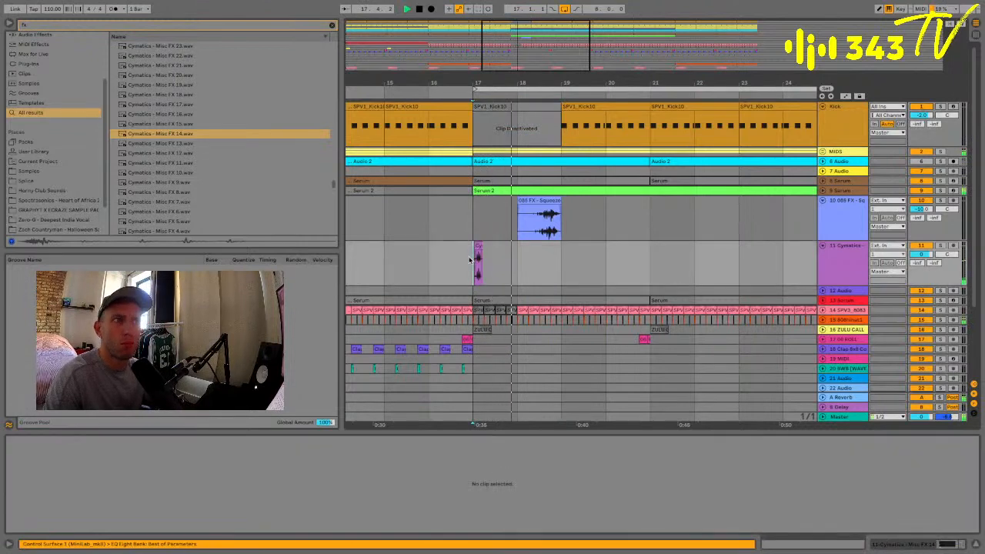
left_click_drag(469, 260, 566, 260)
key("ctrl+d")
key("ctrl+d")
key("ctrl+d")
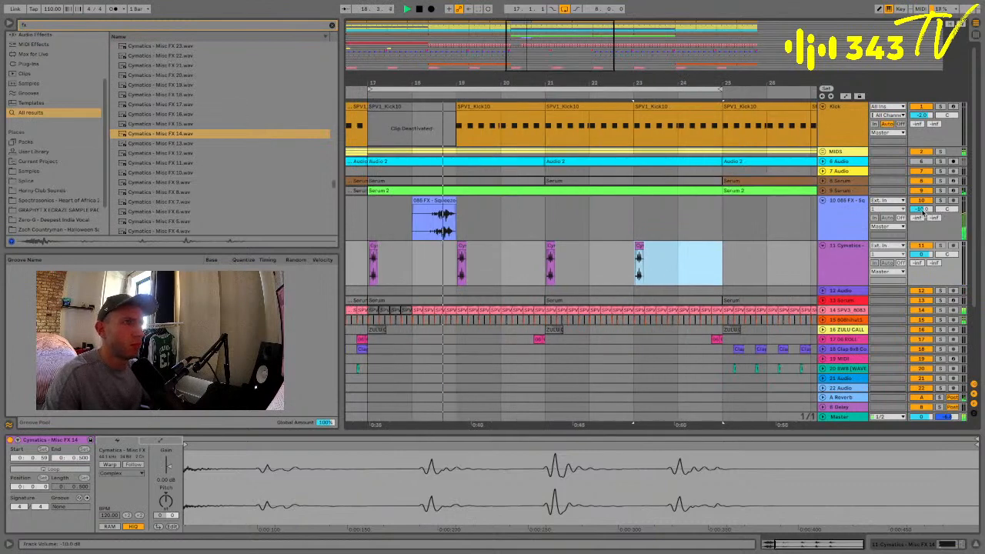
left_click(922, 210)
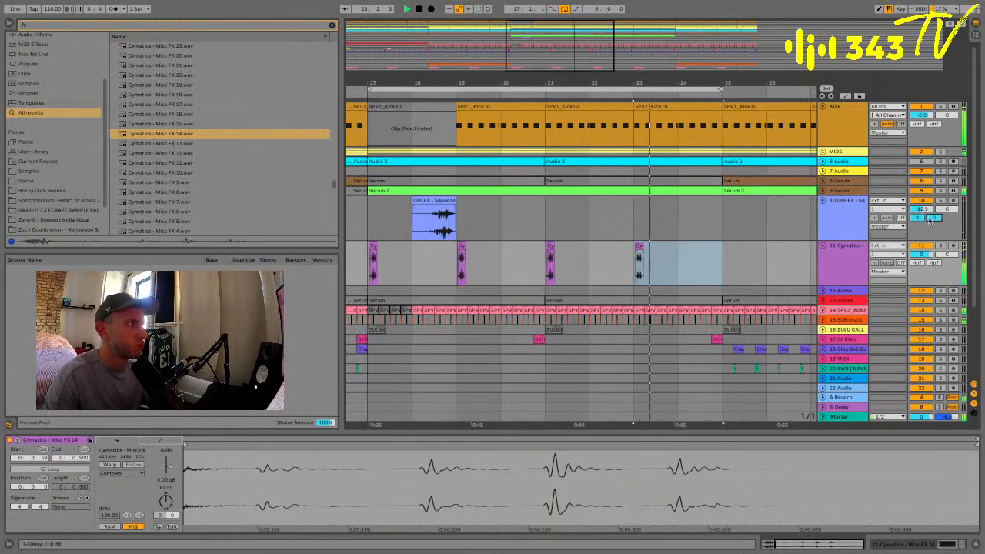
Replay the transition and deactivate the three Kick clips from bar 19 to bar 25
key("space")
left_click(425, 108)
key("space")
scroll(425, 110, "down", 5)
left_click(429, 114)
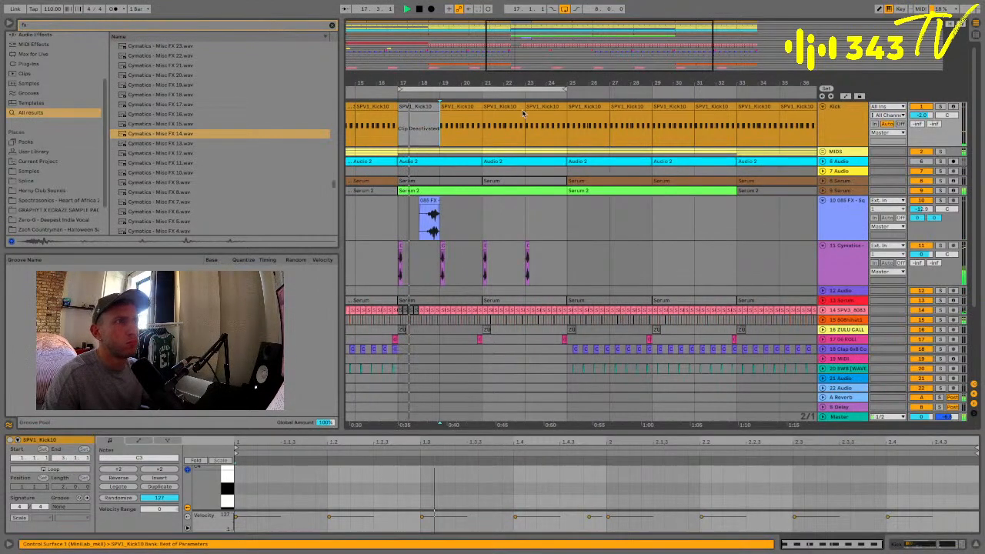
left_click(551, 106, "shift")
key("0")
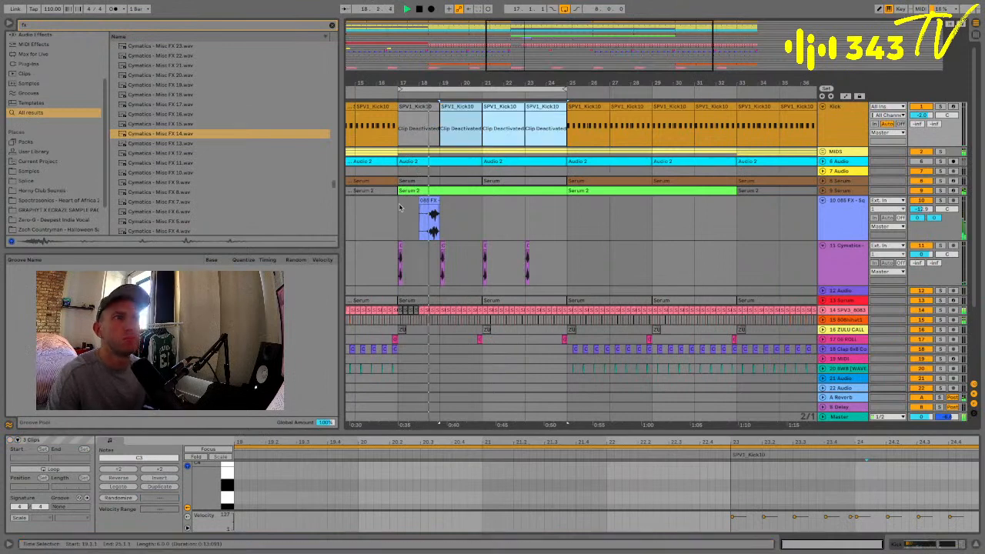
Duplicate the two-bar 085 FX section on track 10 three times up to bar 25 and set the track's volume to -15 dB
left_click(439, 227)
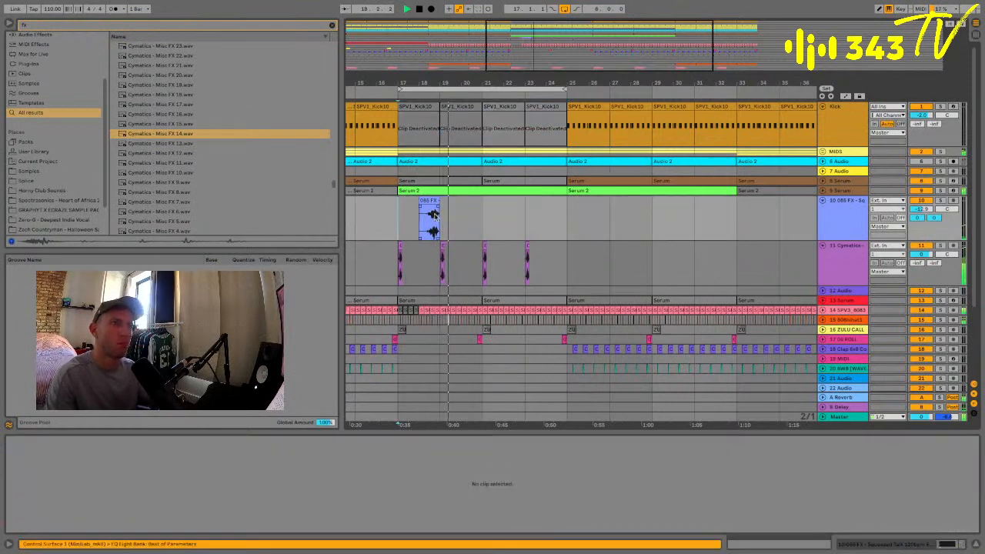
key("ctrl+d")
key("ctrl+d")
key("ctrl+d")
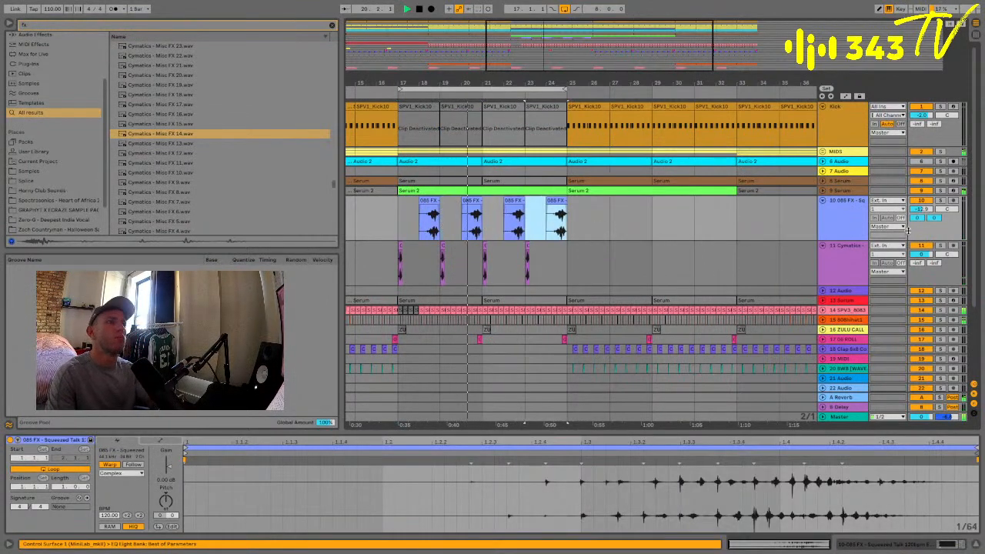
left_click(923, 210)
left_click_drag(923, 210, 924, 213)
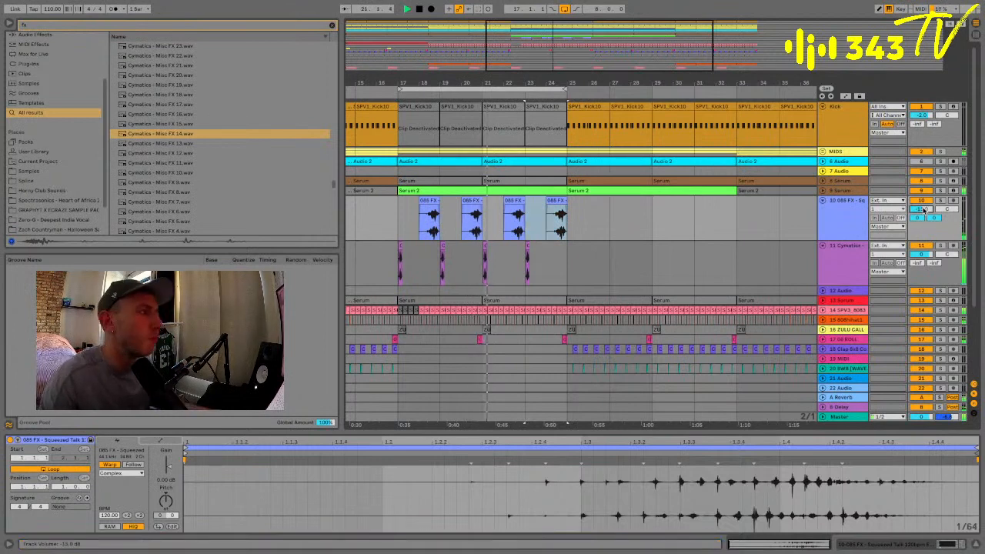
Insert a new audio track below track 10 and search the browser for "snap"
left_click(834, 205)
key("ctrl+t")
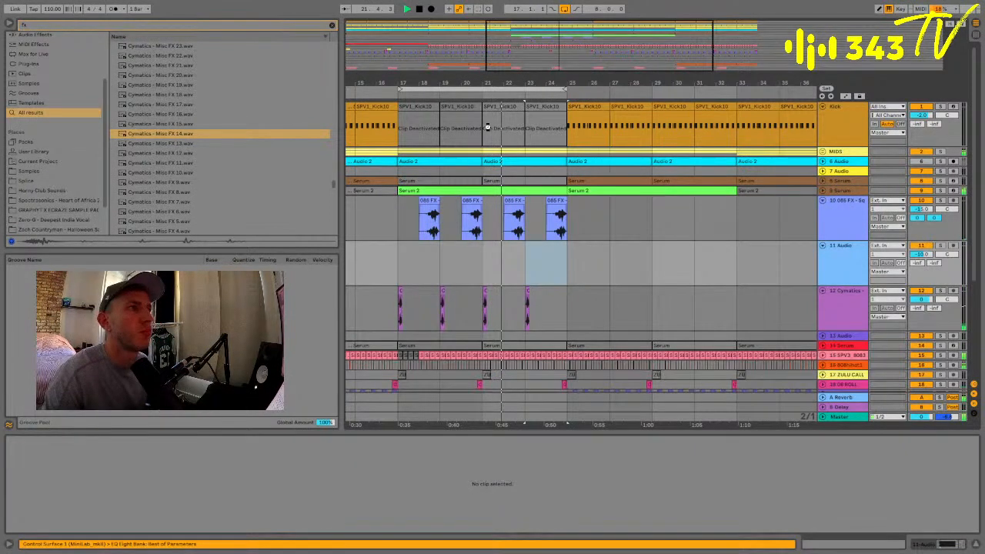
key("ctrl+f")
scroll(403, 40, "up", 5)
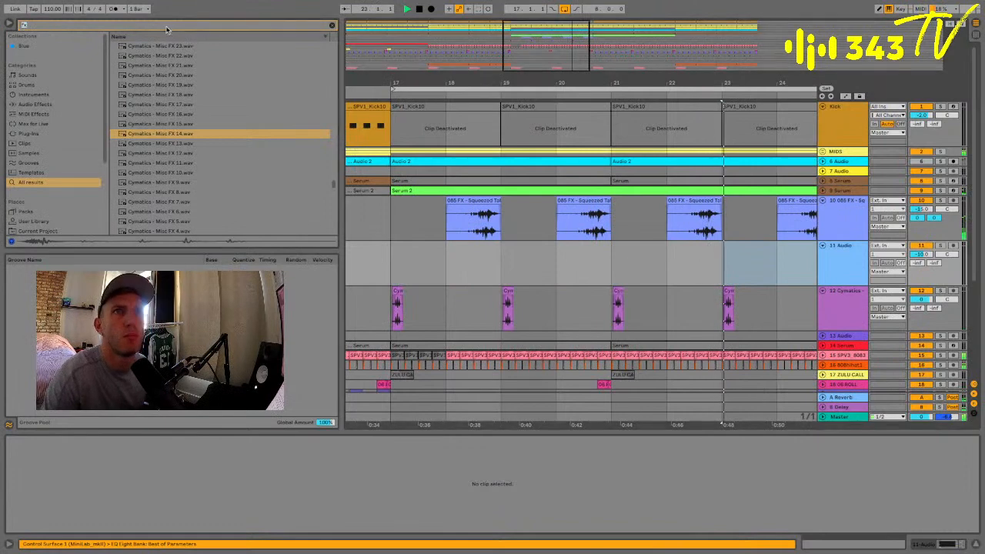
key("BackSpace")
key("BackSpace")
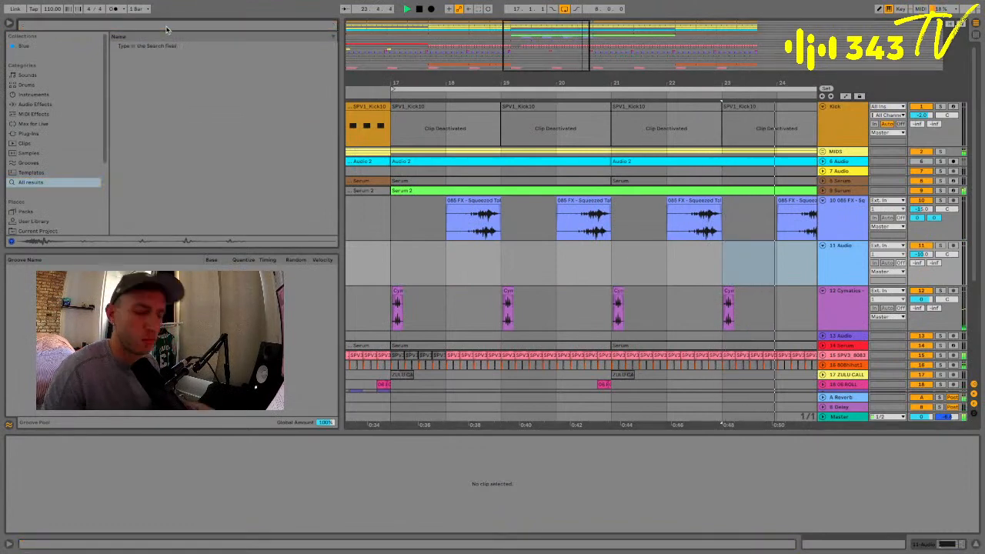
type("snap")
Audition snap samples from the search results, from the KSHMR snaps to the BWB THE WAVE SNAP files, while the track plays
scroll(174, 156, "down", 5)
left_click(174, 156)
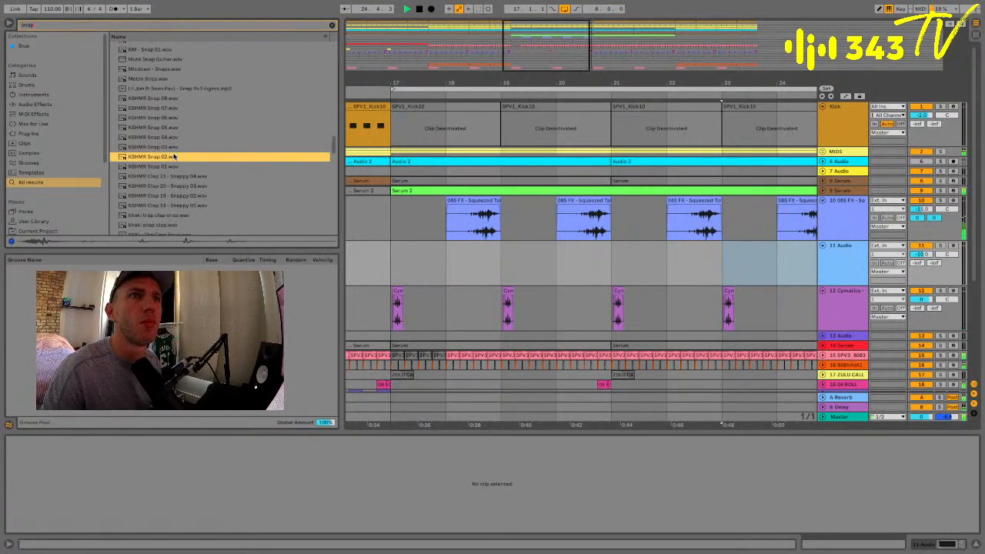
left_click(176, 205)
scroll(176, 206, "down", 1)
left_click(175, 204)
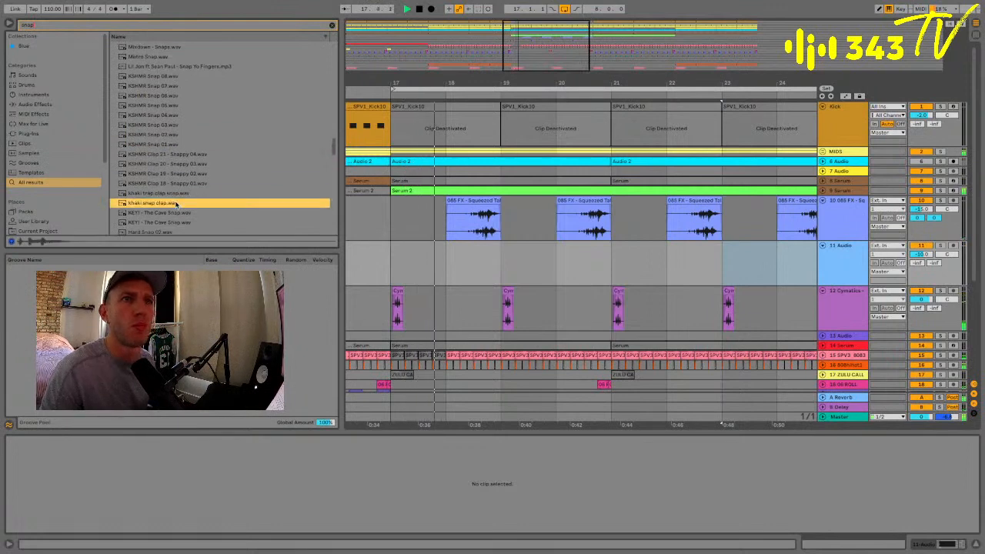
scroll(176, 205, "down", 2)
left_click(175, 205)
left_click(167, 177)
left_click(165, 187)
left_click(160, 216)
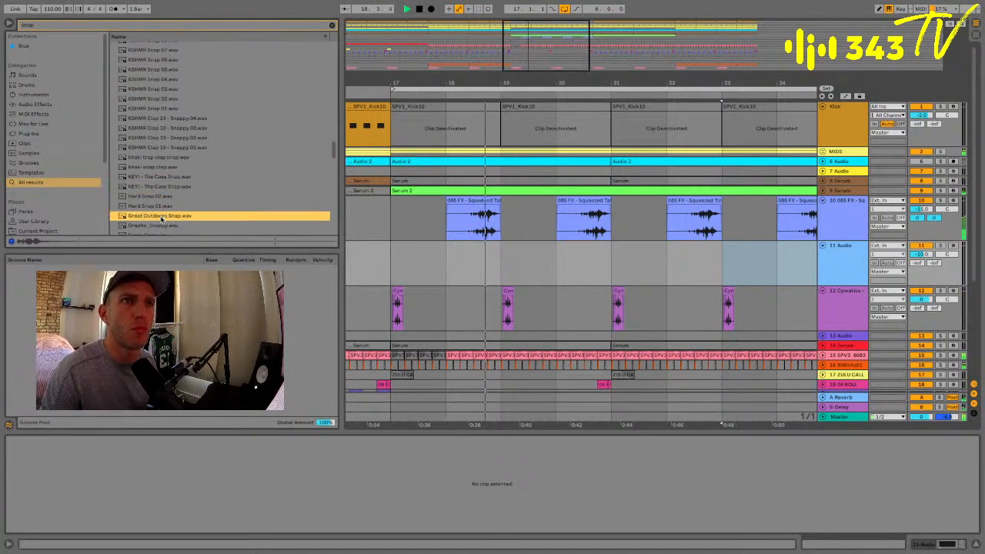
scroll(161, 219, "down", 5)
scroll(161, 219, "down", 3)
left_click(161, 215)
left_click(160, 205)
left_click(158, 195)
scroll(156, 212, "down", 6)
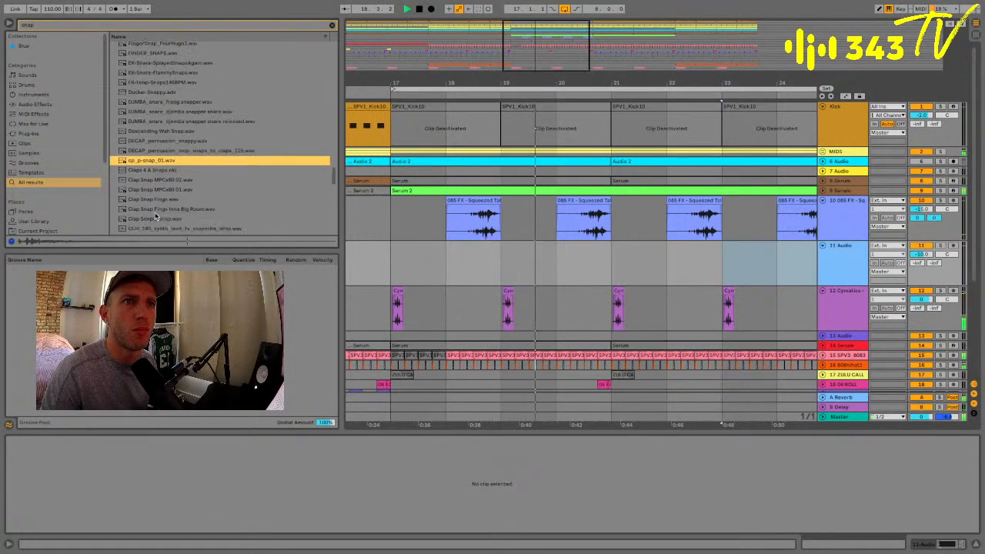
left_click(155, 214)
left_click(156, 203)
left_click(164, 212)
left_click(167, 192)
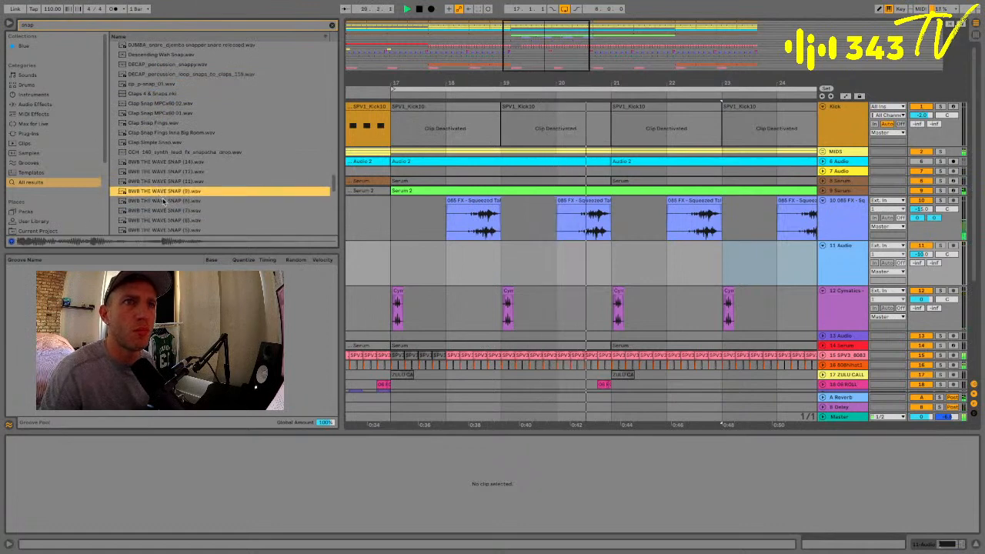
Place BWB THE WAVE SNAP (8).wav on track 11 at the second beat of bar 17 and play it in context
left_click(168, 203)
left_click_drag(168, 202, 446, 261)
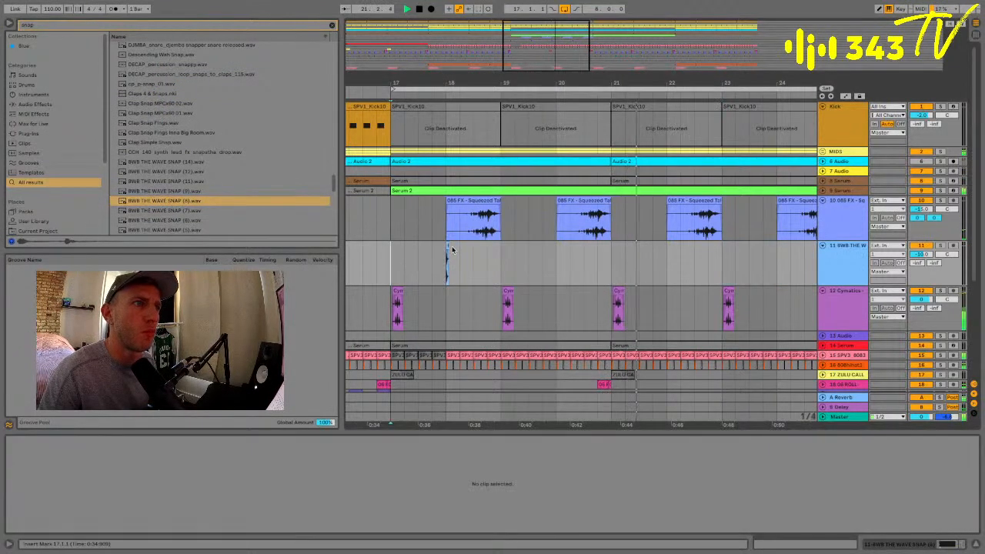
key("space")
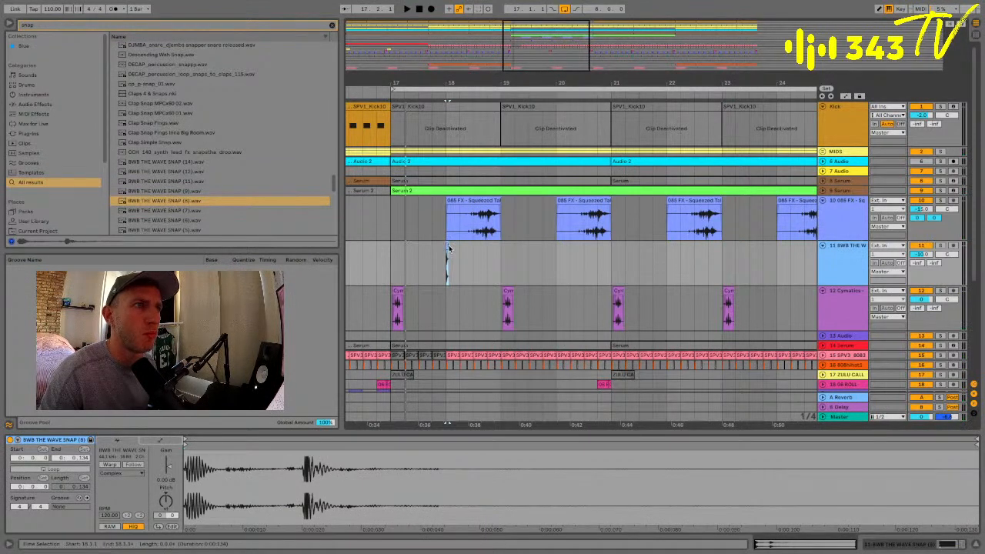
left_click_drag(449, 248, 420, 259)
key("space")
left_click(392, 259)
key("space")
key("space")
Duplicate the two-beat snap section on track 11 six times from bar 17 onward
key("ctrl+d")
key("ctrl+d")
key("ctrl+d")
key("ctrl+d")
key("ctrl+d")
key("ctrl+d")
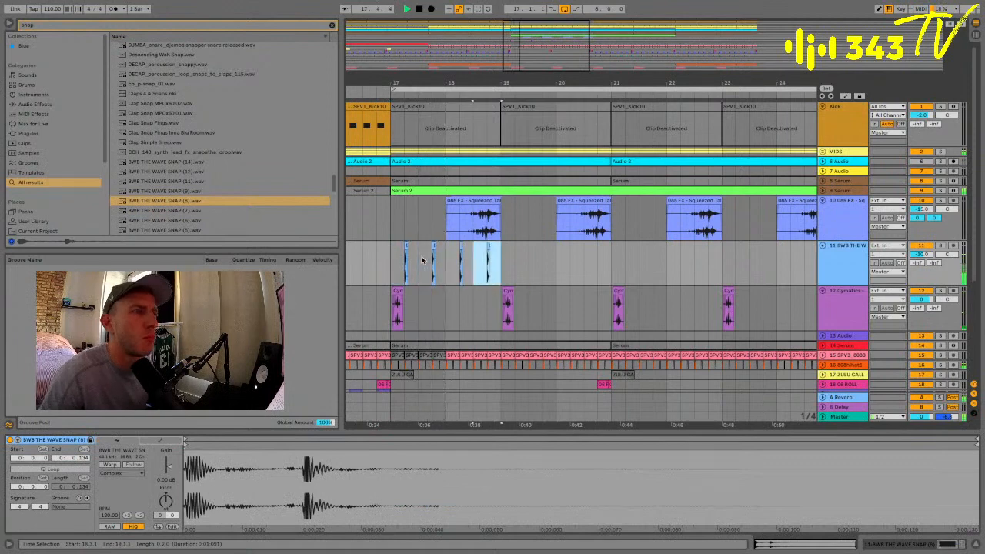
Duplicate the two-bar snap pattern starting at bar 17 three times so it fills track 11 up to bar 25
left_click(390, 265)
left_click_drag(390, 266, 651, 258)
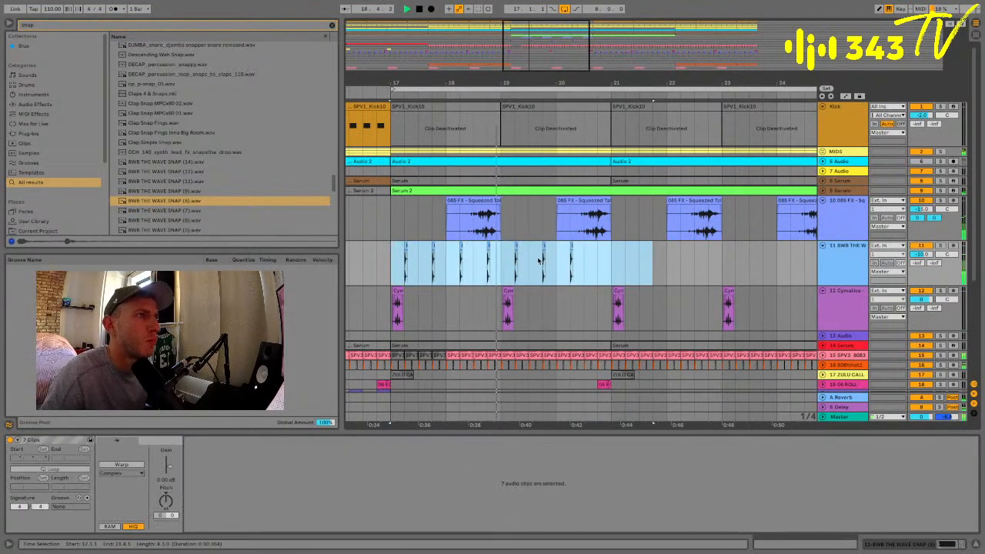
left_click_drag(503, 263, 377, 271)
key("ctrl+d")
key("ctrl+d")
key("ctrl+d")
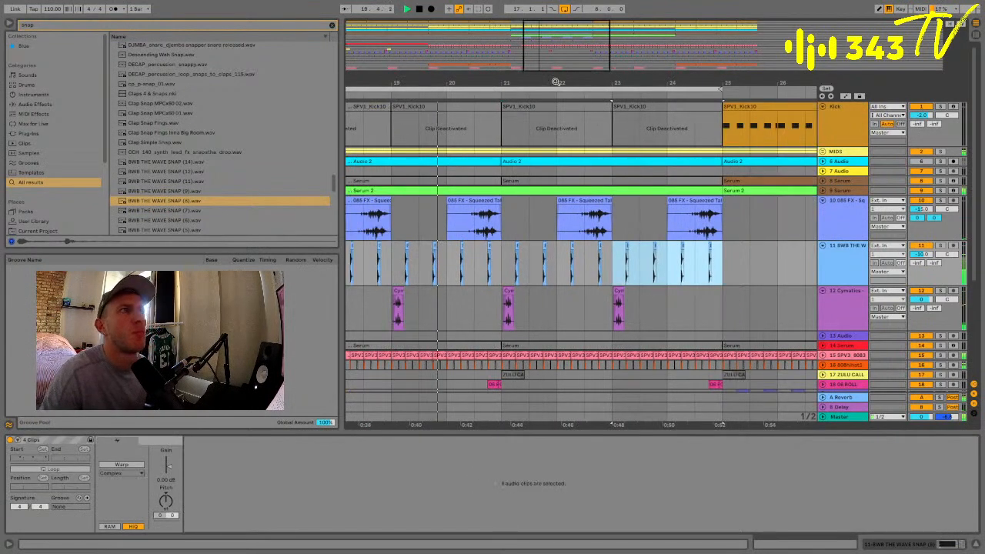
Raise the snap track 11's volume to -5 dB and cut its low frequencies with EQ Eight
left_click_drag(556, 81, 556, 46)
left_click_drag(918, 253, 918, 253)
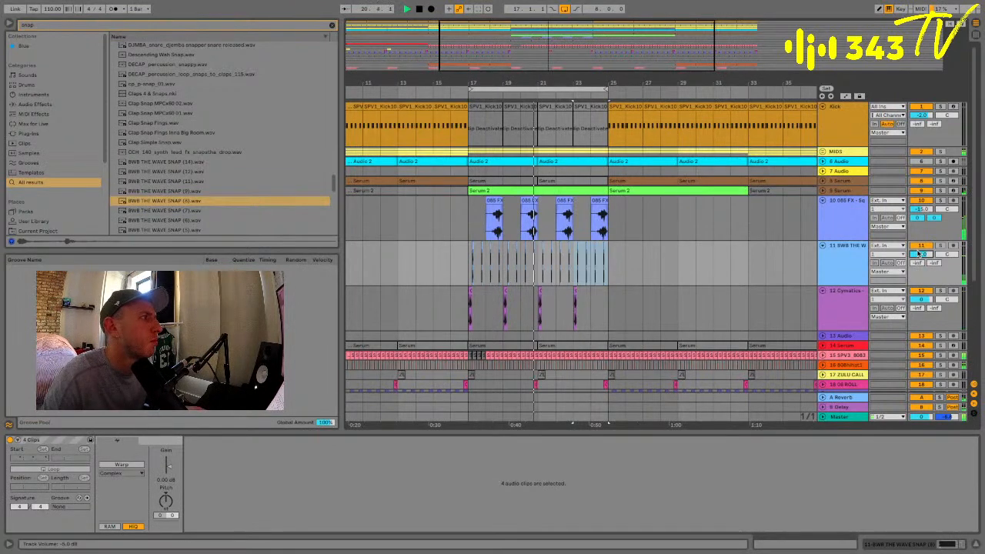
left_click(849, 246)
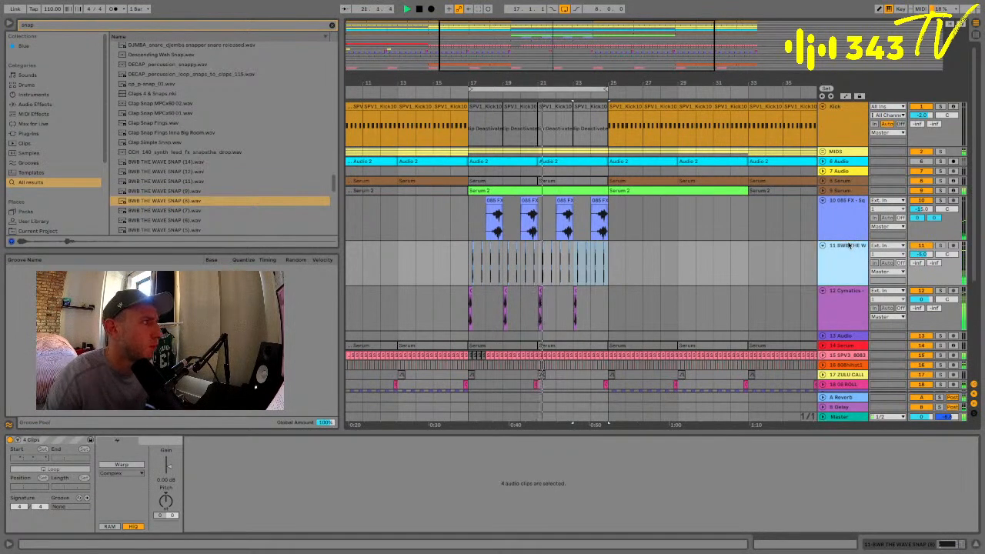
left_click(902, 544)
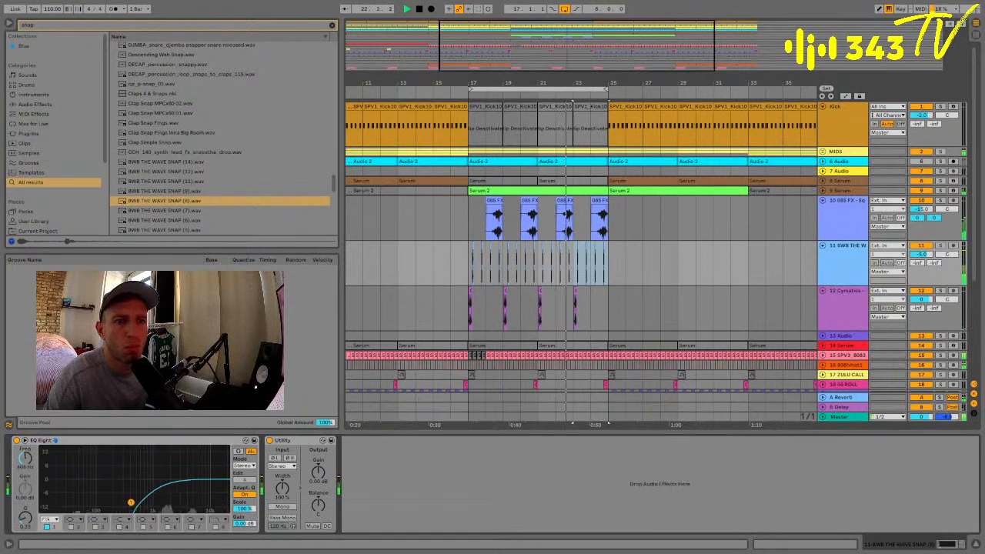
Search the browser for "delay" and add the Delay effect to the snap track 11
left_click(45, 26)
type("delay")
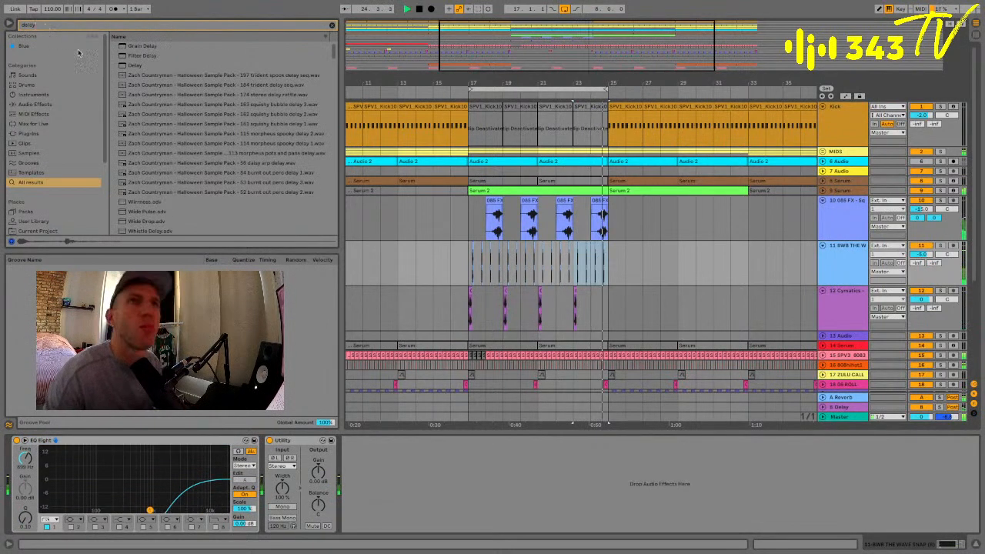
double_click(138, 65)
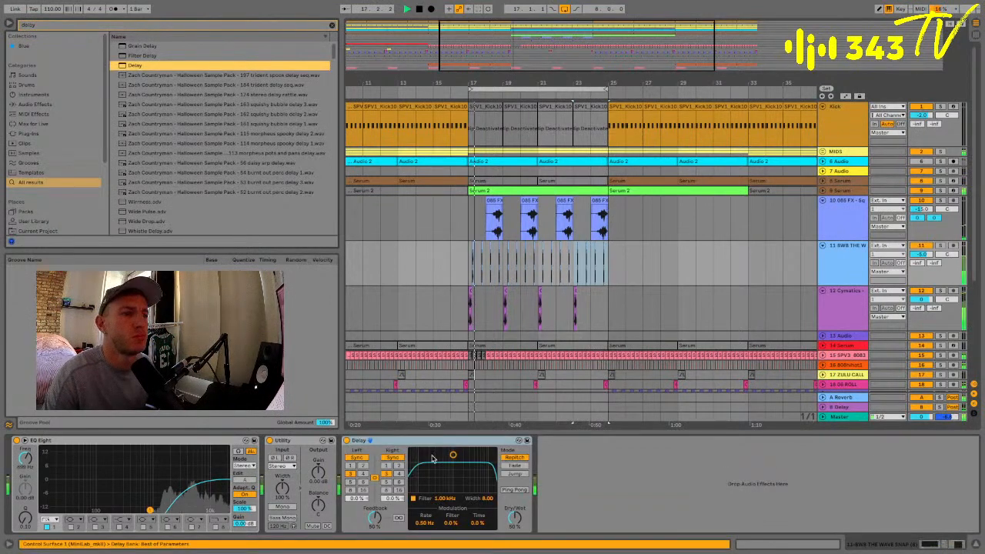
Set the Delay's filter to 5.01 kHz with width 7.99, both delay times to 2, feedback to 0 % and dry/wet to 15 %
left_click_drag(426, 469, 442, 467)
left_click(398, 465)
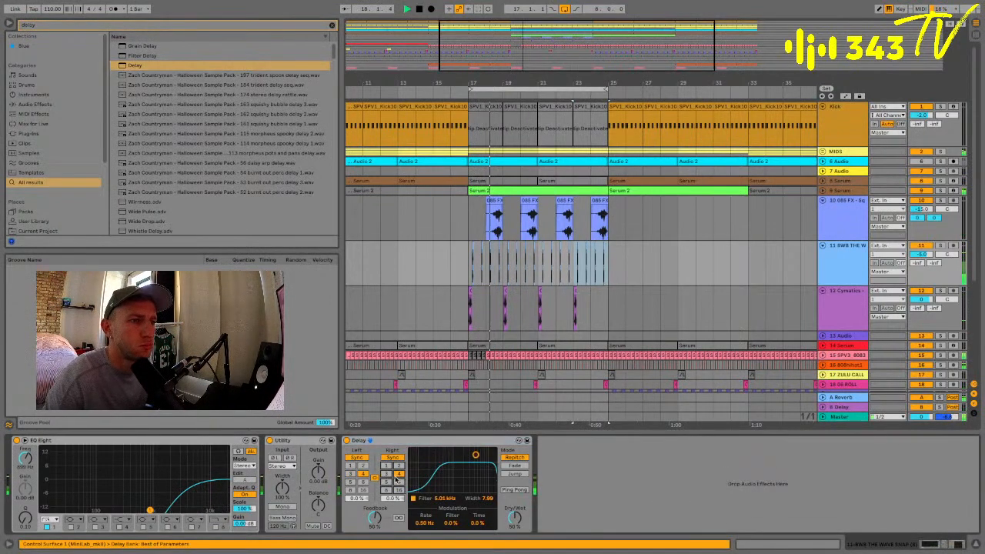
left_click_drag(375, 519, 375, 552)
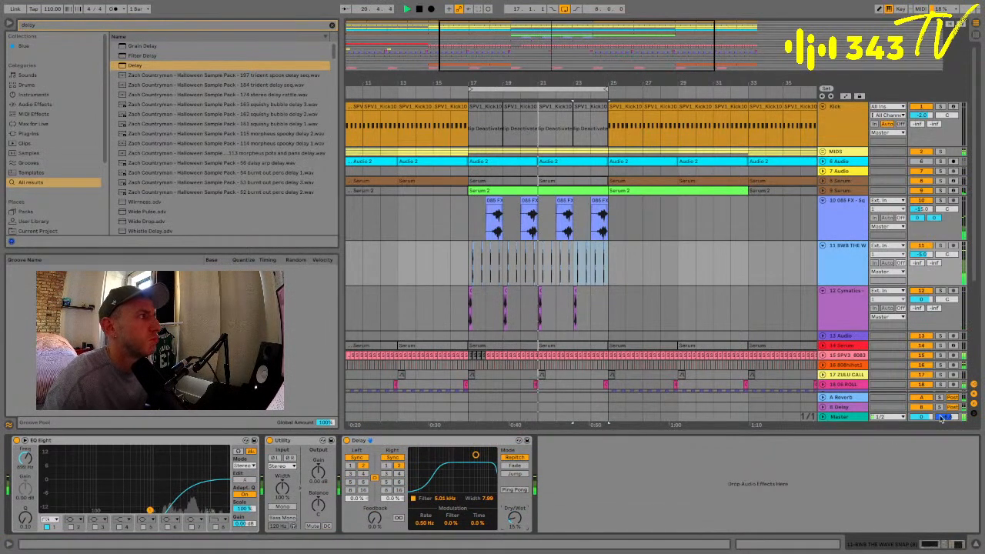
Raise track 10's volume and duplicate the time from bar 17 to bar 25 across all tracks
left_click_drag(925, 209, 924, 205)
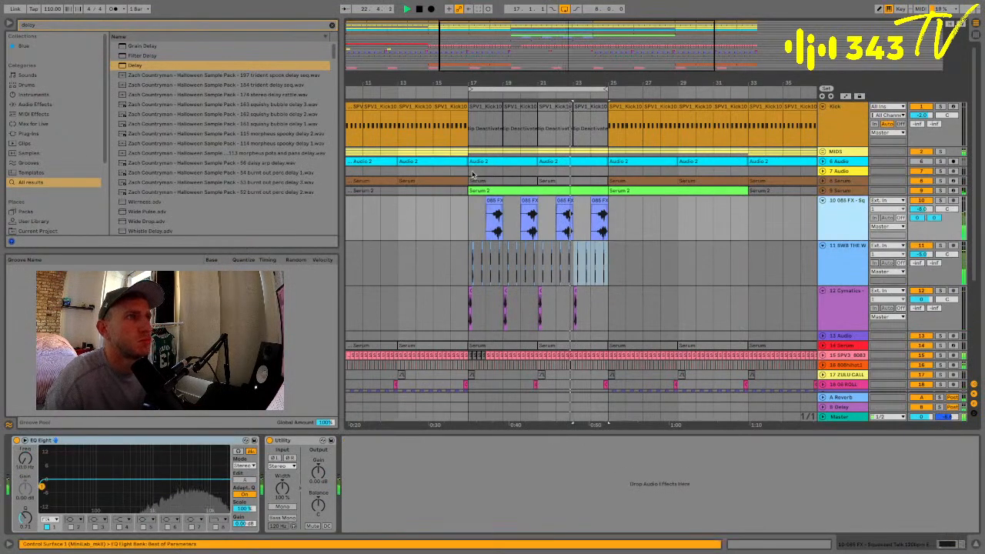
left_click_drag(472, 174, 604, 171)
key("ctrl+d")
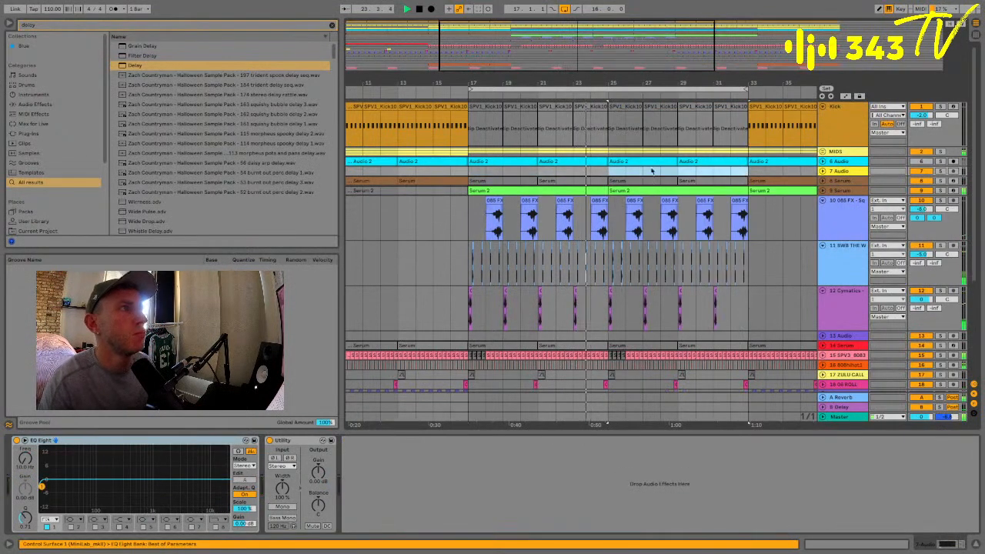
Reactivate the SPV1_Kick10 clip at bar 25 on the Kick track and open its notes
left_click(755, 113)
left_click(635, 114)
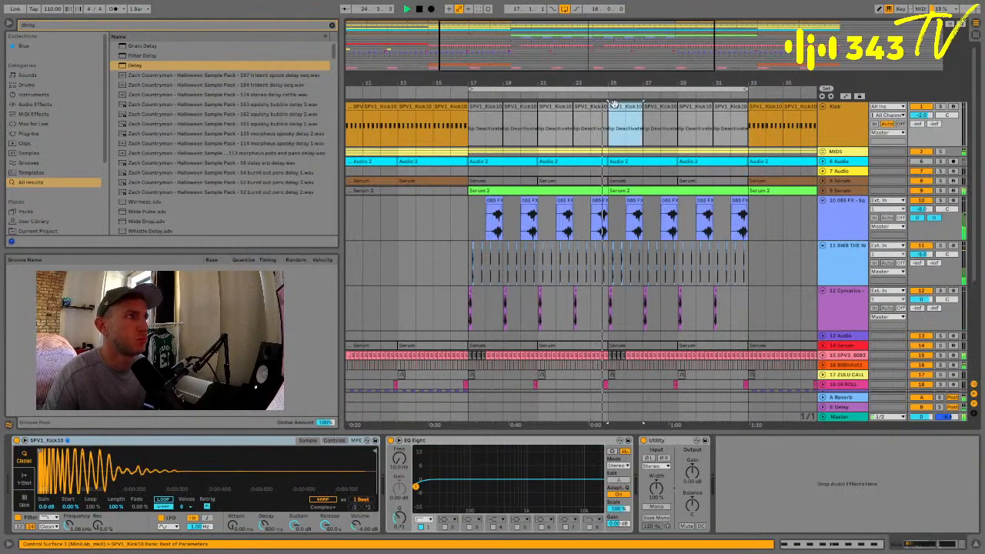
double_click(636, 114)
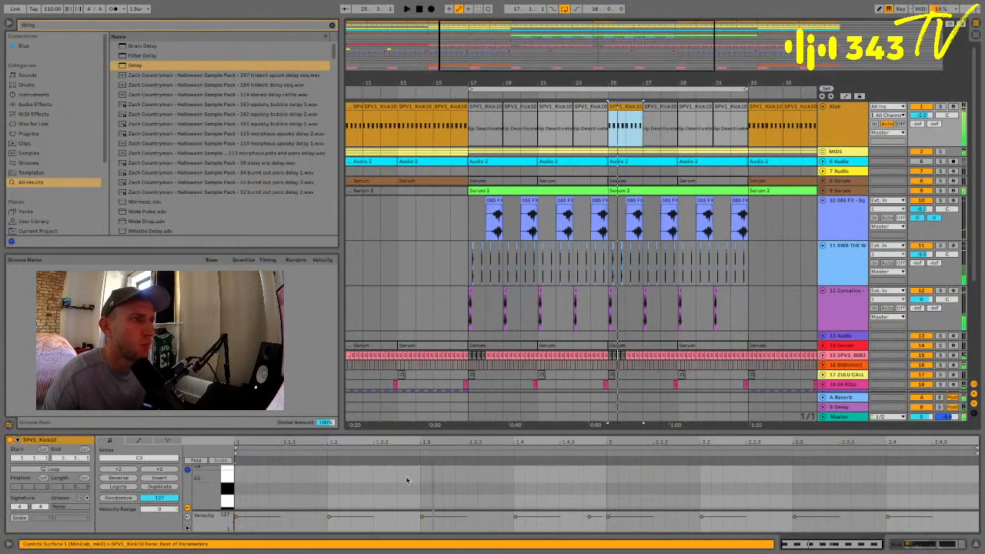
Enlarge the note editor, move the kick clip's second C3 note earlier to 1.1.4, and play the clip
left_click_drag(366, 432, 367, 270)
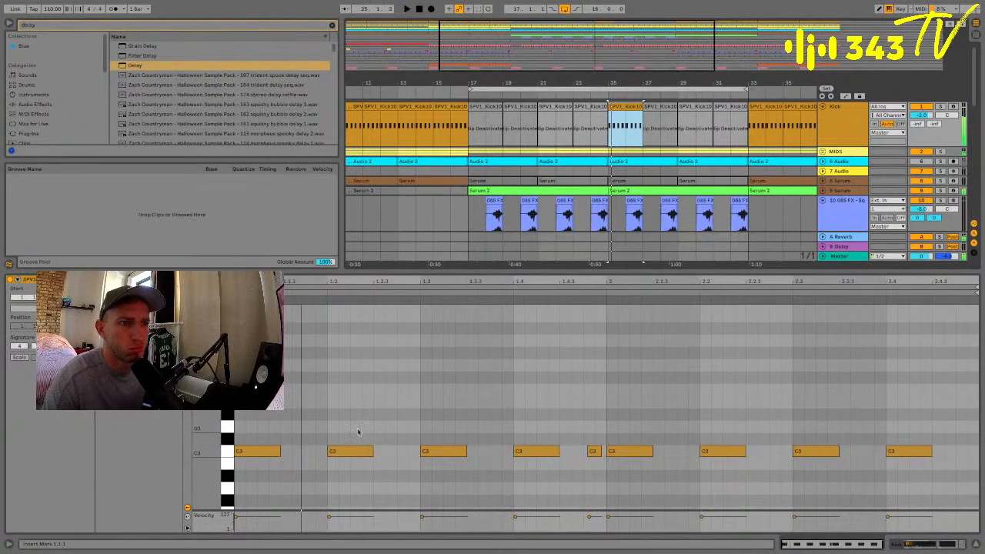
left_click_drag(351, 451, 328, 452)
key("space")
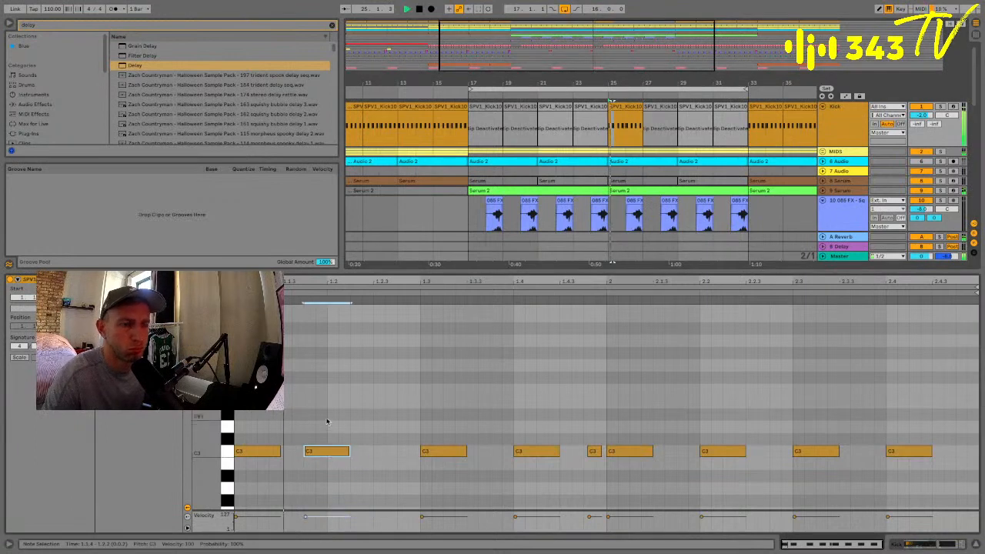
Delete the kick clip's C3 note at 1.3 and move the note at 1.4 earlier to 1.3.3
left_click(440, 451)
key("Delete")
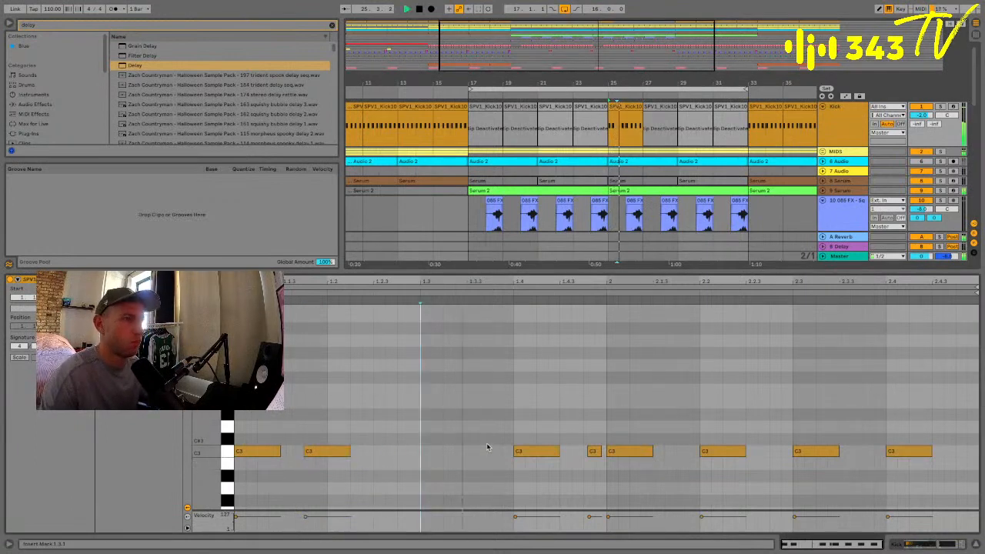
left_click_drag(547, 451, 500, 450)
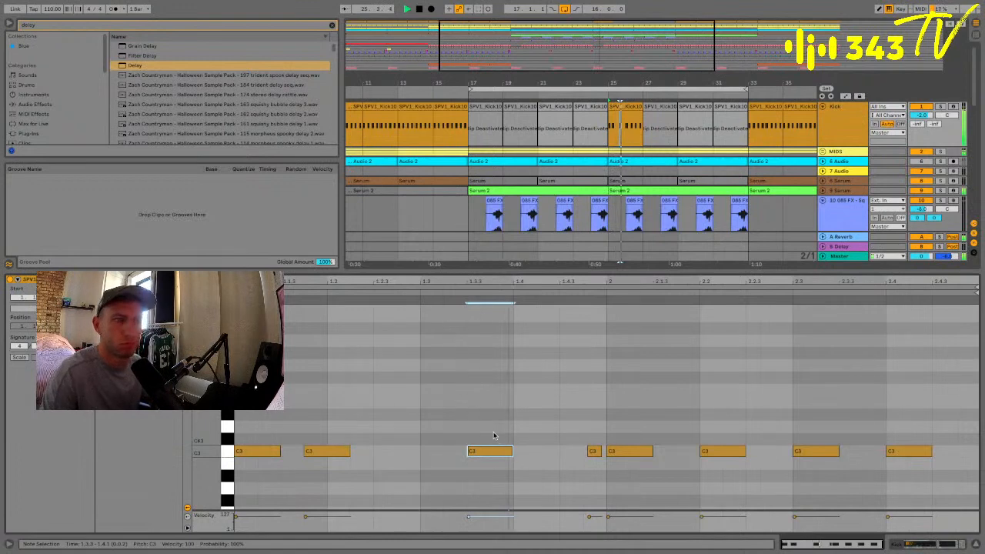
Delete the last three C3 notes in the second bar and duplicate the first bar's kick pattern into bar 2
left_click_drag(694, 446, 934, 451)
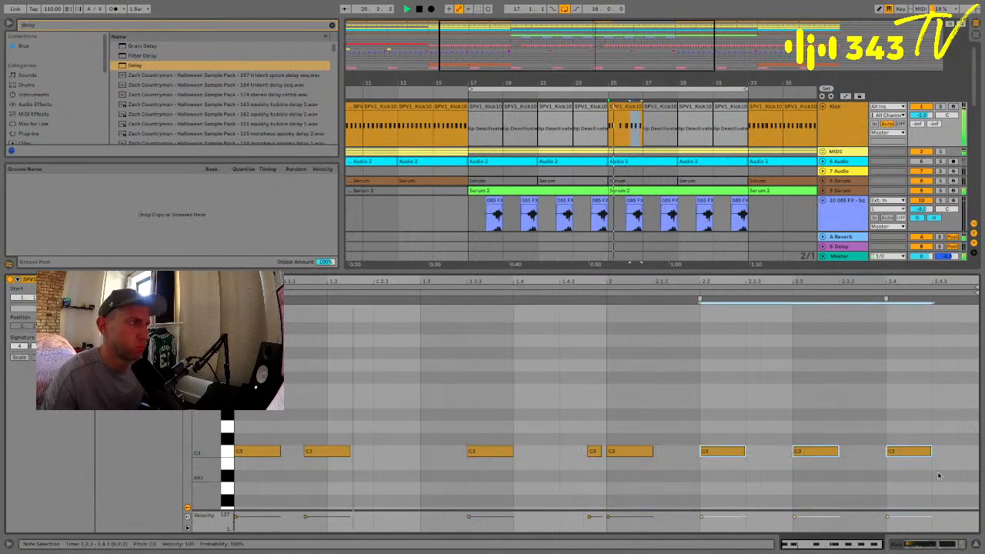
key("Delete")
scroll(313, 422, "down", 1)
left_click_drag(253, 414, 602, 478)
key("super+d")
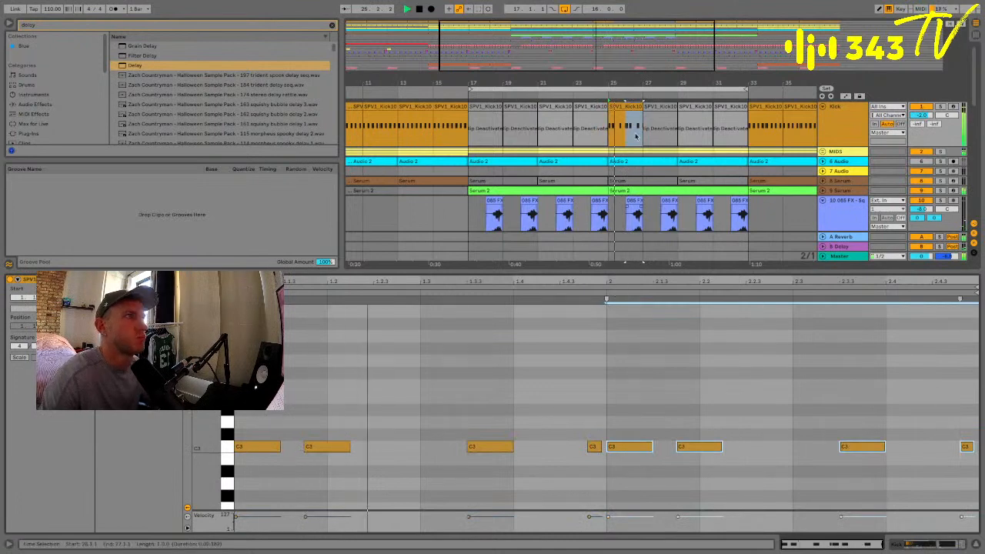
Duplicate the edited SPV1_Kick10 clip up to bar 33 and loop the selection from bar 25 to bar 33
left_click(631, 106)
left_click(632, 106)
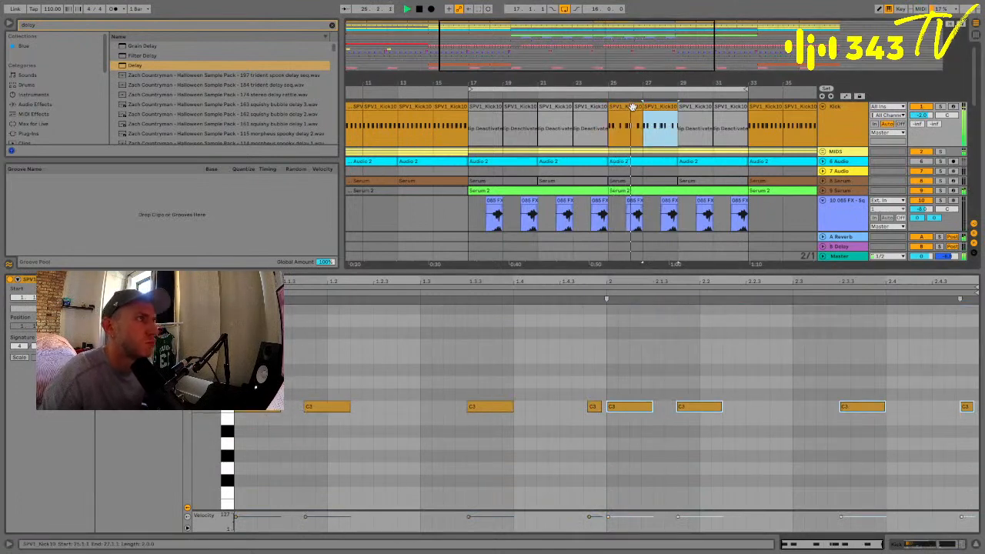
key("super+d")
key("super+d")
left_click(631, 106, "shift")
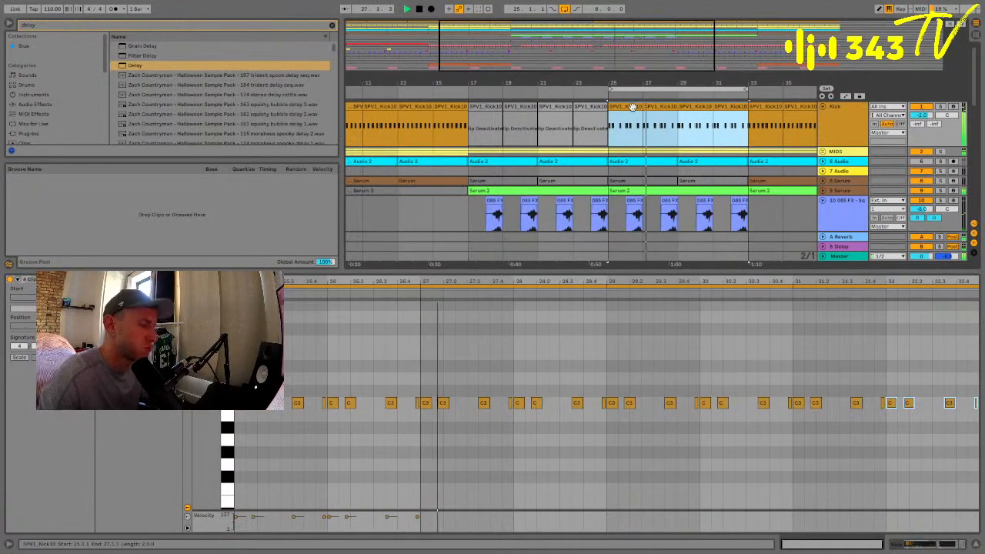
Play from bar 25, set the Cymatics track's volume to -2 dB and insert a new audio track below it
scroll(615, 116, "down", 5)
left_click(605, 120)
left_click(595, 171)
key("space")
key("space")
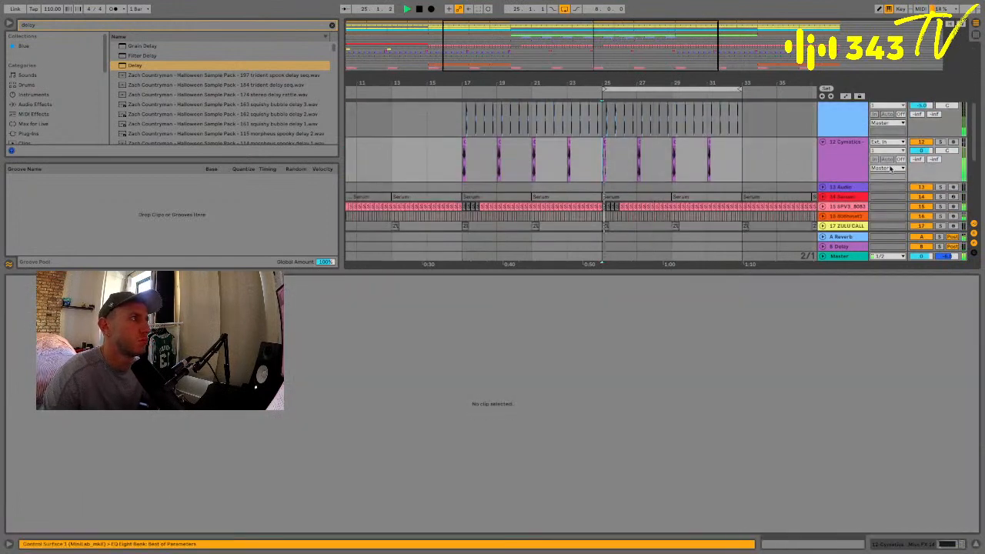
left_click(863, 142)
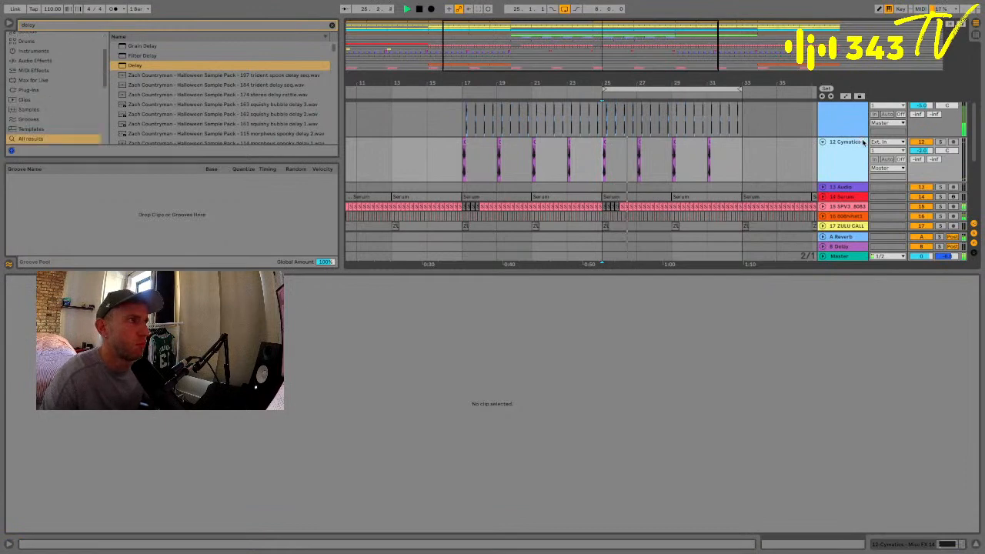
key("ctrl+t")
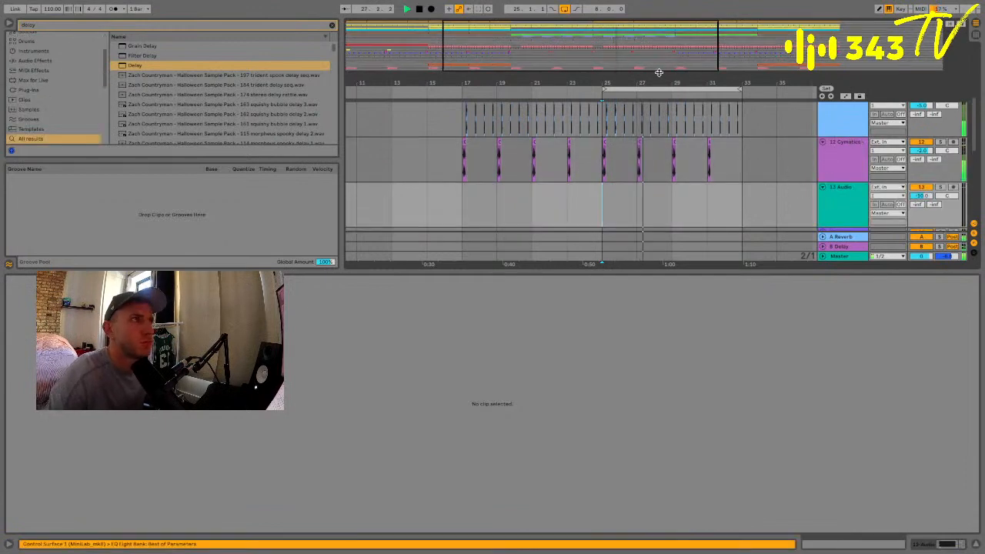
Delete the Cymatics FX clips at bar 27 and bar 31
left_click_drag(656, 83, 651, 116)
left_click_drag(568, 150, 620, 147)
key("Delete")
left_click_drag(577, 82, 576, 60)
left_click_drag(732, 160, 770, 162)
key("Delete")
Insert another audio track below the Cymatics track and search the browser for "snare"
left_click(845, 175)
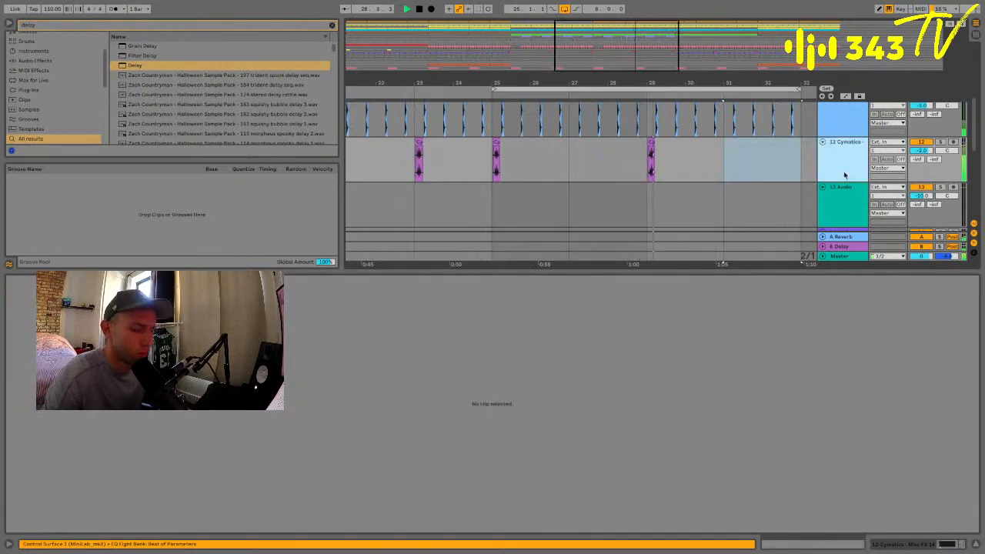
key("Down")
key("ctrl+f")
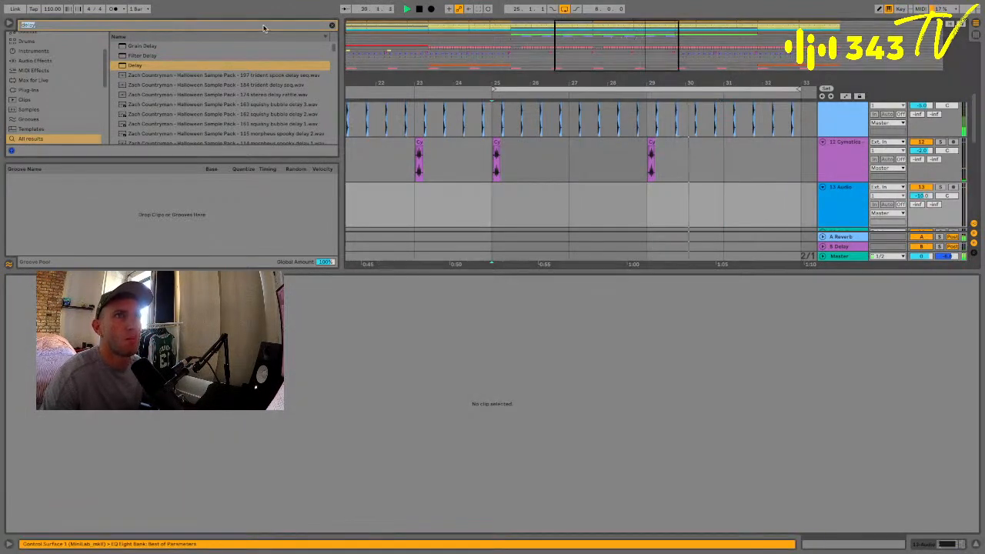
type("snare")
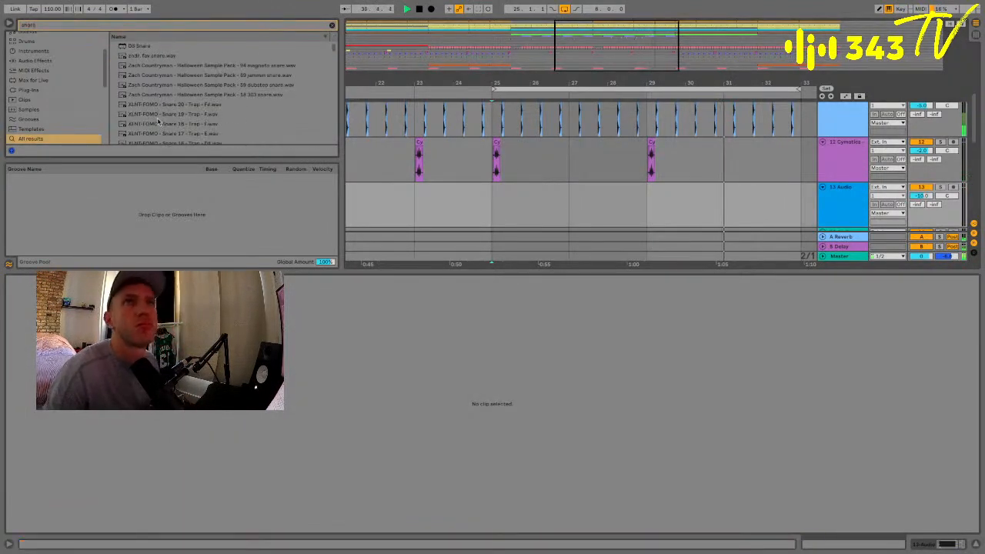
Audition snare samples from the search results, including the SWUM snares, over the playing track
left_click(157, 123)
scroll(156, 121, "down", 3)
left_click(153, 118)
scroll(152, 120, "down", 5)
left_click(152, 121)
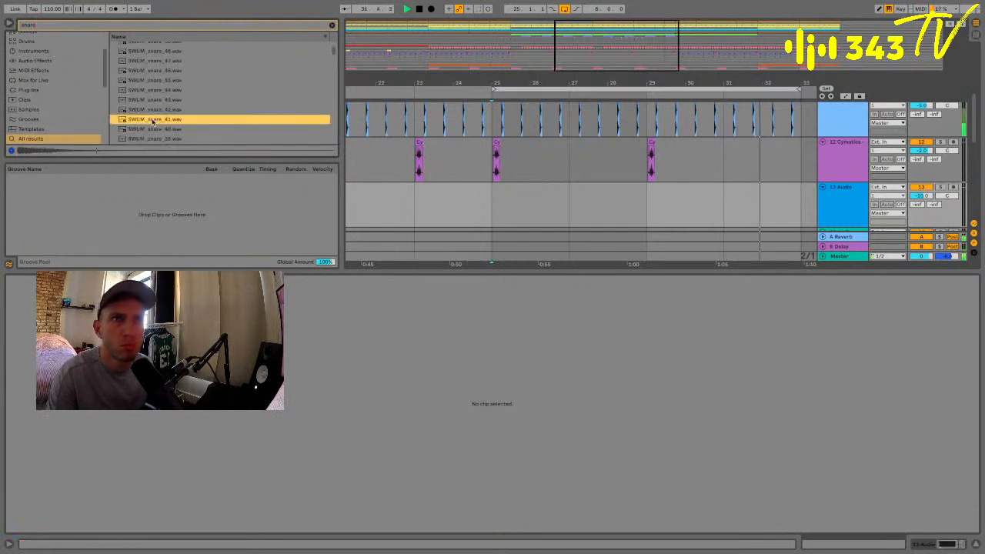
scroll(152, 121, "down", 5)
left_click(154, 122)
left_click(159, 131)
scroll(160, 132, "down", 4)
left_click(160, 131)
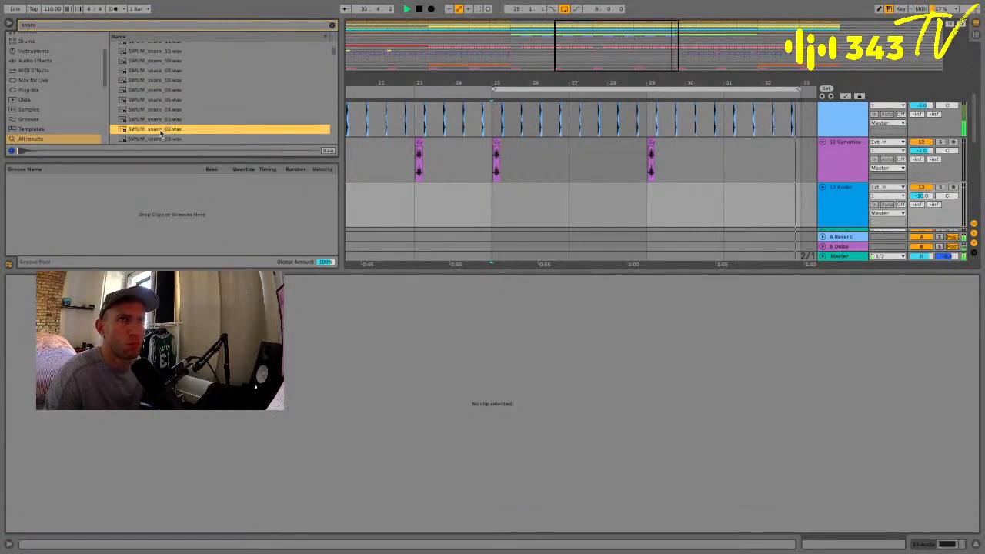
scroll(160, 132, "down", 4)
Audition the SPV2 snare samples and compare their sounds
left_click(158, 129)
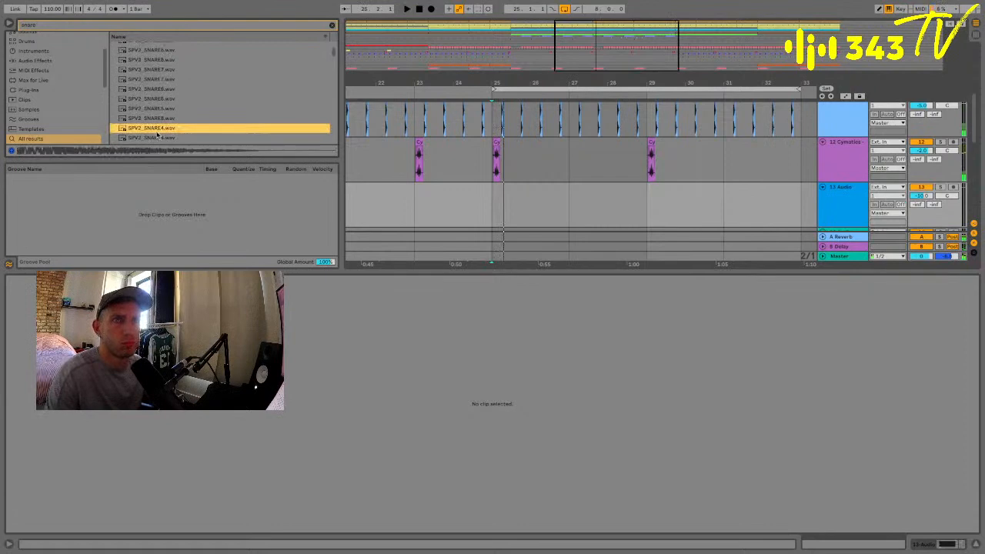
left_click(154, 136)
scroll(154, 135, "down", 3)
left_click(156, 130)
left_click(165, 102)
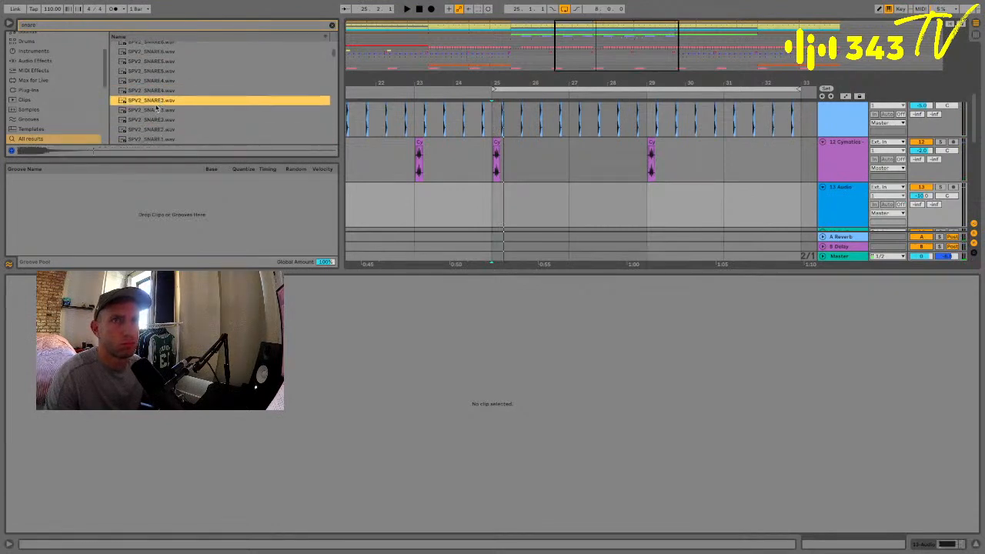
left_click(161, 113)
left_click(155, 90)
left_click(156, 61)
left_click(159, 71)
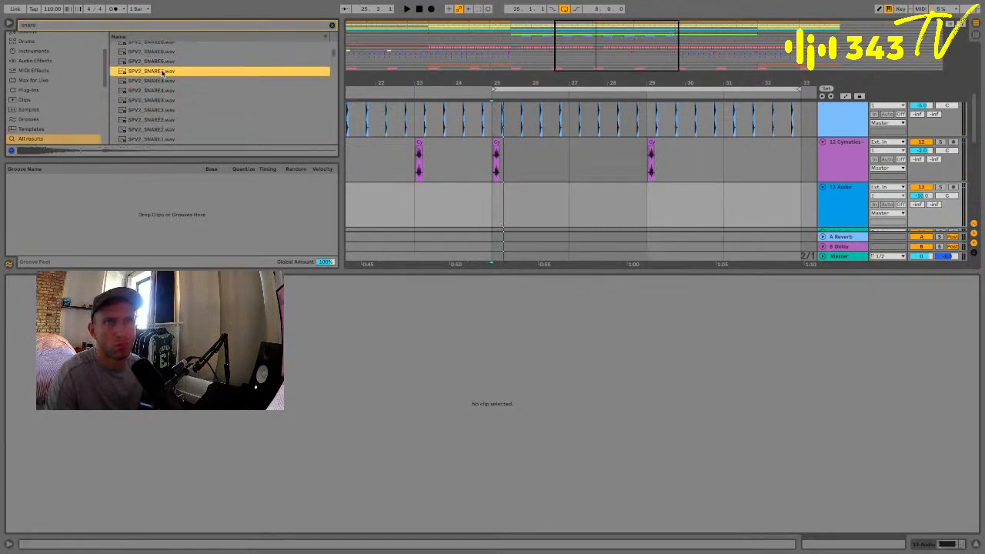
left_click(160, 81)
left_click(149, 73)
left_click(149, 110)
left_click(149, 129)
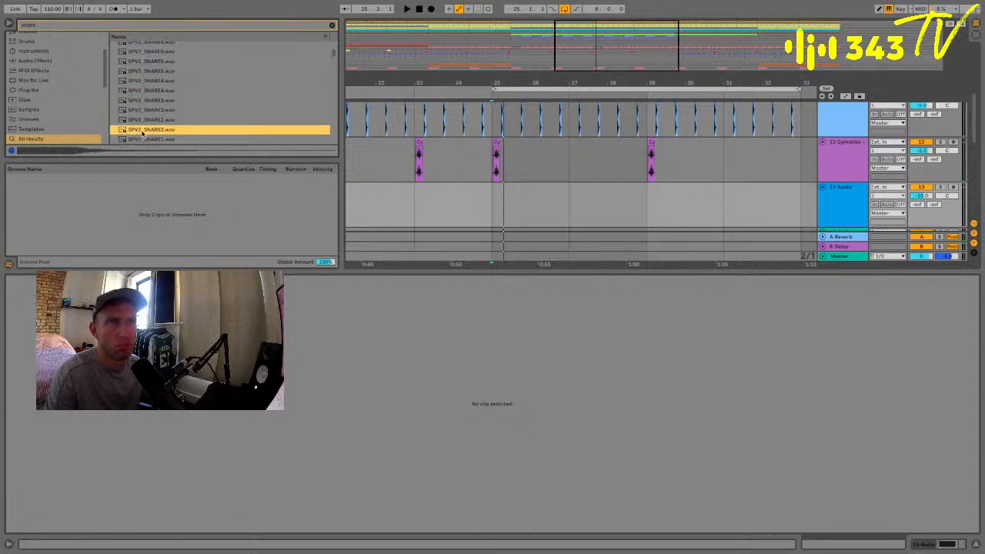
Audition the SPV1 snares and place SPV1_SNARE5.wav on audio track 13 at bar 27
scroll(149, 129, "down", 4)
left_click(150, 130)
left_click(148, 93)
scroll(148, 96, "up", 3)
left_click(148, 98)
left_click(146, 77)
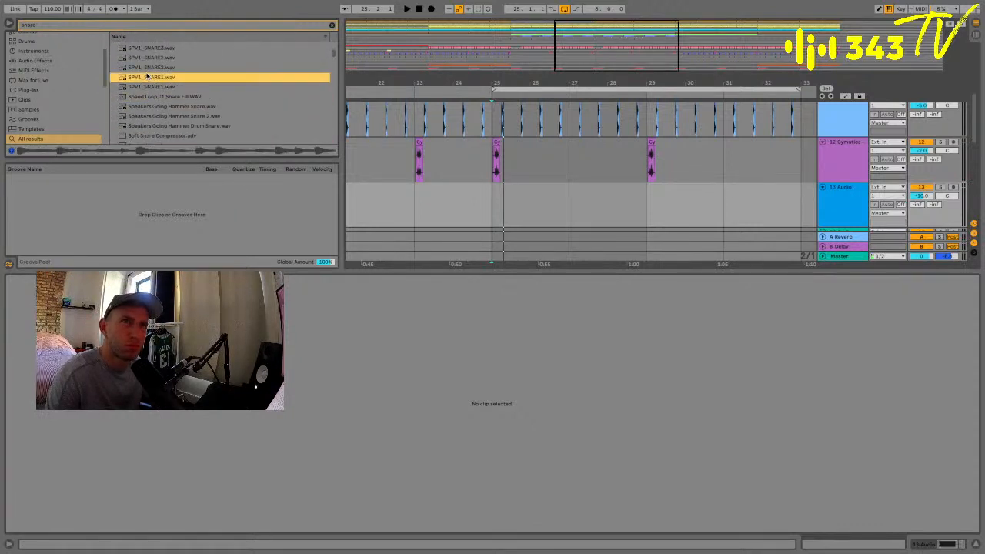
left_click(148, 95)
left_click(146, 76)
scroll(146, 77, "up", 2)
left_click(147, 73)
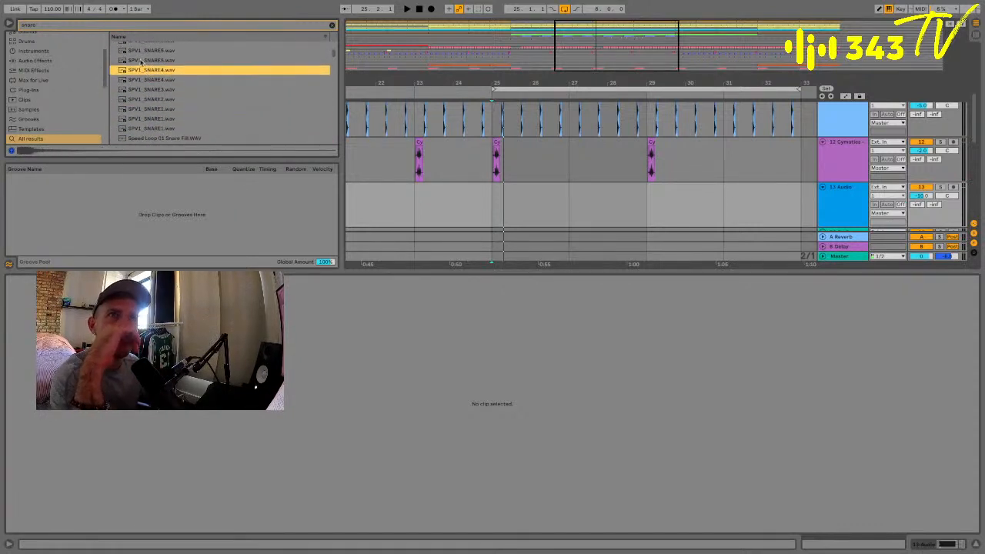
left_click(139, 52)
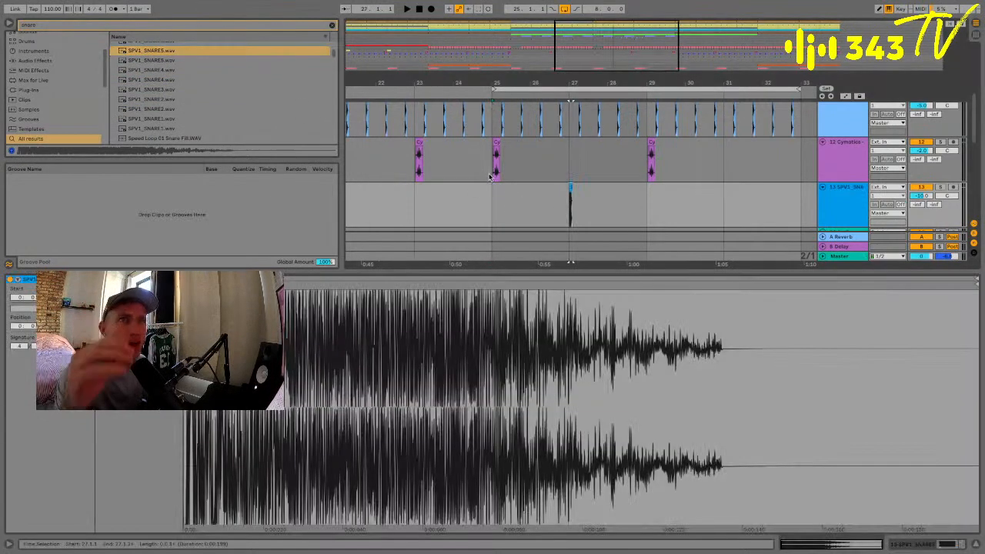
Move the snare clip to beat 25.2 and lower track 13's volume to -15 dB
left_click(496, 206)
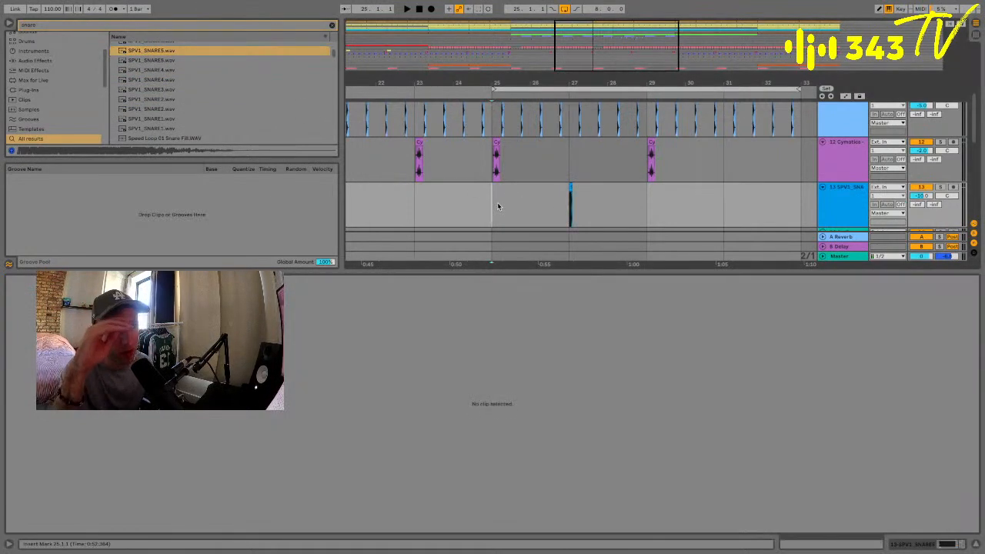
left_click_drag(544, 83, 544, 92)
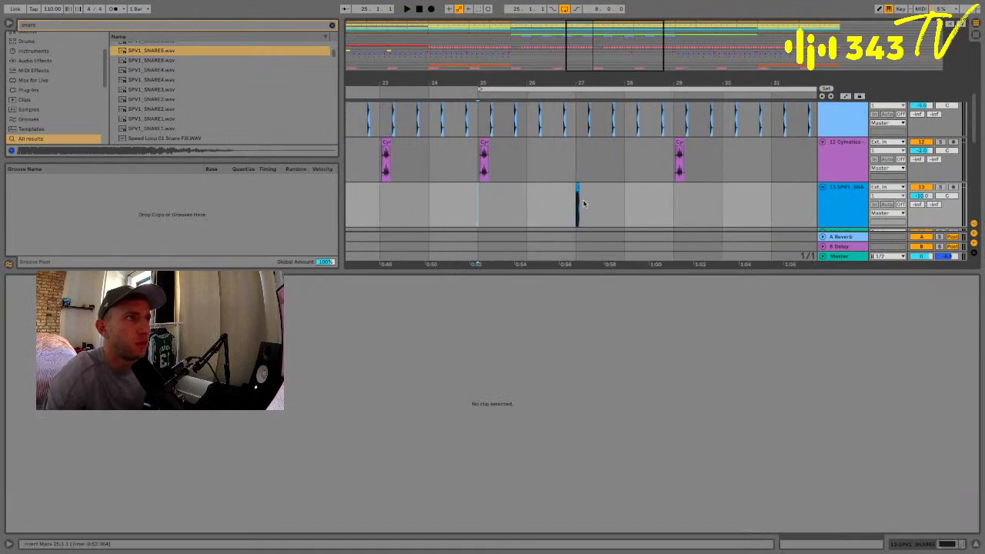
left_click_drag(577, 204, 502, 197)
left_click(520, 199)
left_click(528, 204)
left_click(488, 191)
left_click(490, 191)
left_click(479, 198)
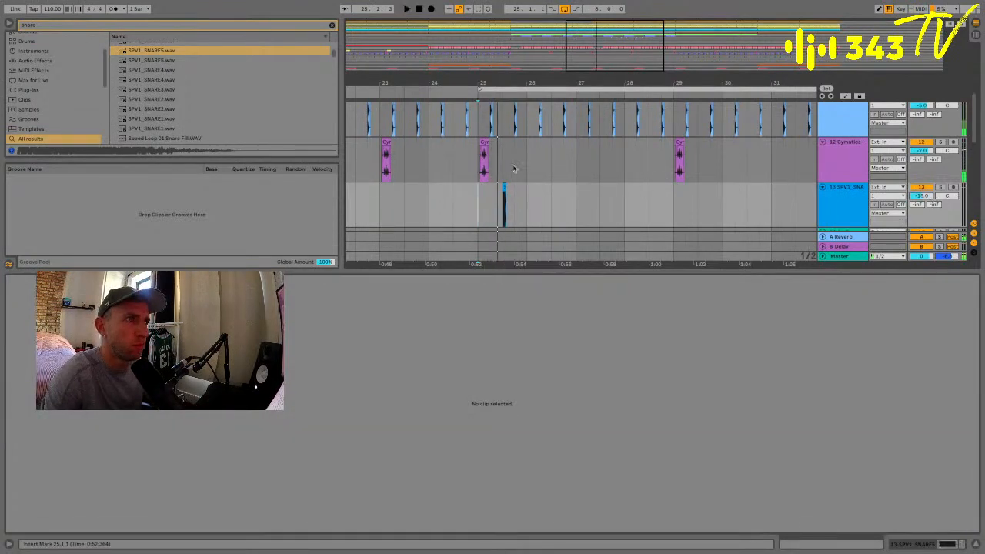
left_click_drag(494, 81, 494, 104)
left_click_drag(522, 204, 490, 203)
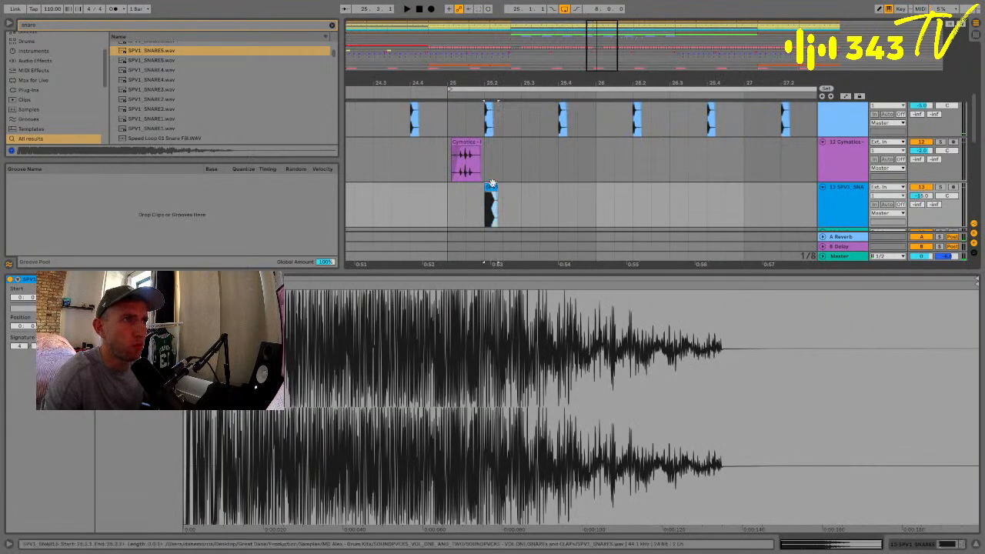
Select the two-beat snare segment from bar 25 and duplicate it seven times up to bar 29
left_click_drag(490, 82, 490, 75)
left_click_drag(460, 201, 530, 201)
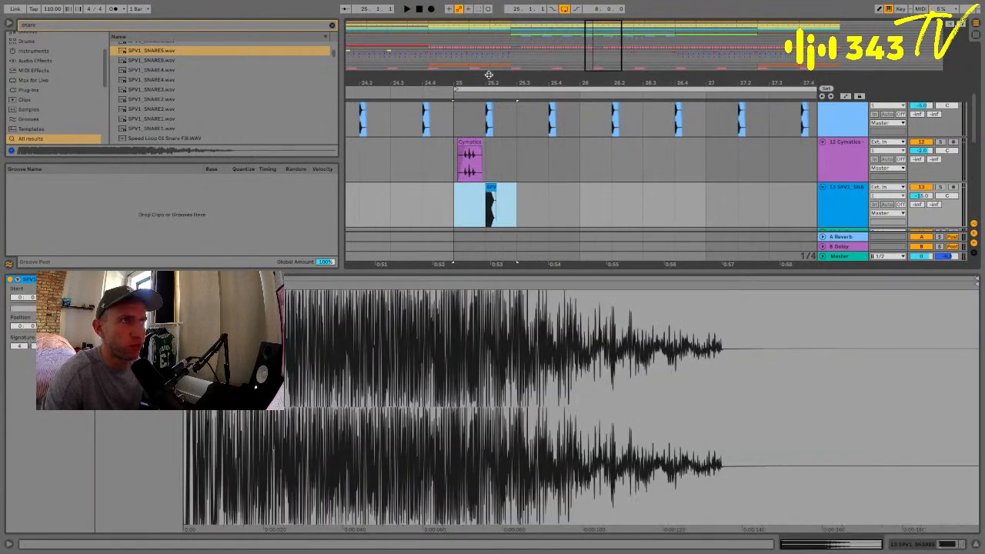
left_click_drag(488, 75, 488, 57)
key("ctrl+d")
key("ctrl+d")
key("ctrl+d")
key("ctrl+d")
key("ctrl+d")
key("ctrl+d")
key("ctrl+d")
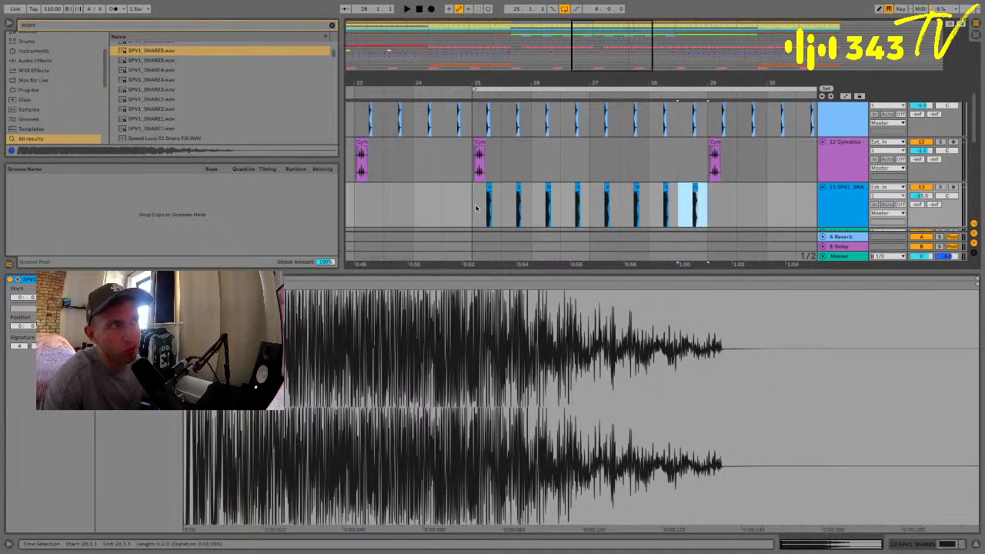
Duplicate the four bars of snares from bar 25 so they also fill bars 29 to 33
left_click_drag(467, 210, 707, 206)
left_click_drag(650, 84, 631, 104)
key("ctrl+d")
left_click(600, 168)
scroll(620, 202, "right", 3)
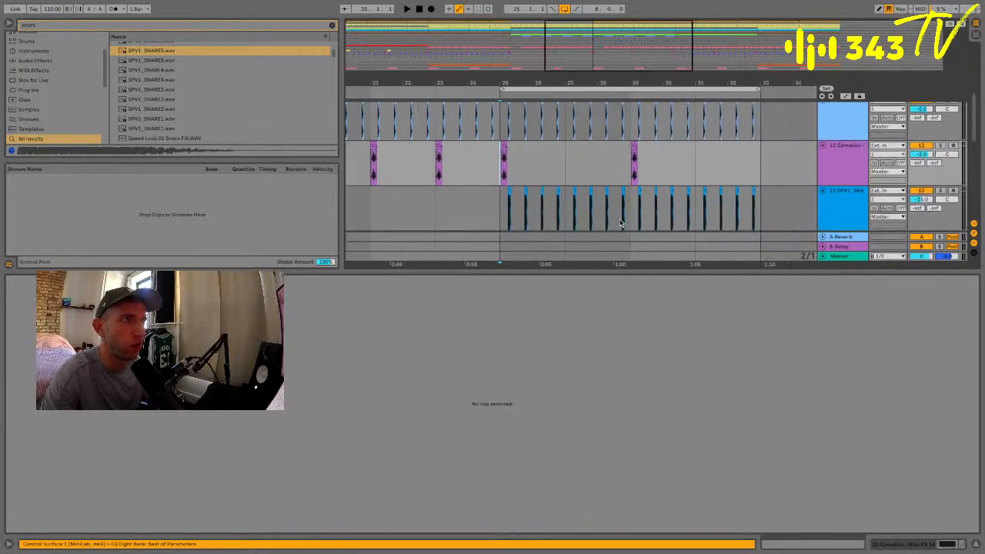
Enlarge the arrangement area and set the playback start at bar 25 on the snare track
scroll(623, 215, "down", 3)
left_click_drag(653, 274, 631, 526)
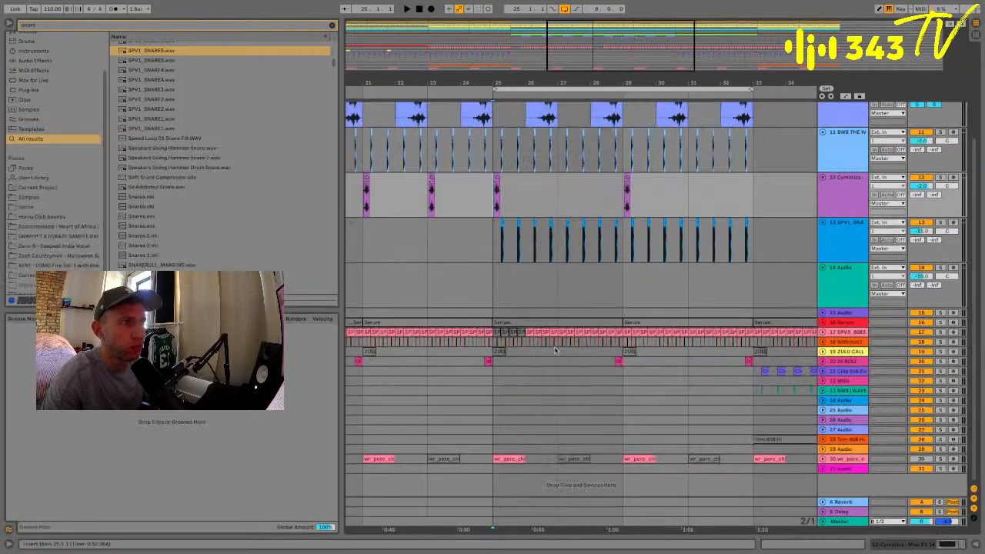
left_click(504, 293)
left_click(498, 249)
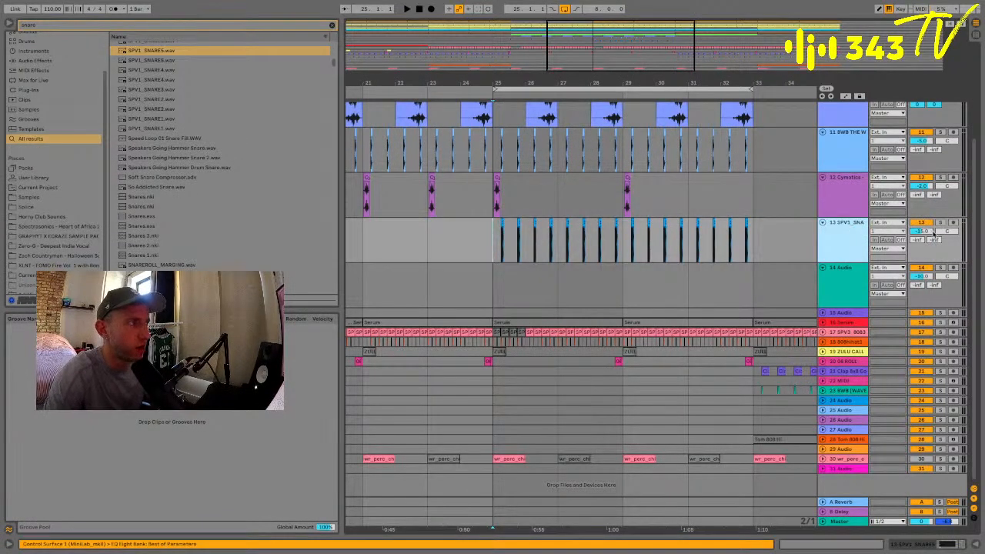
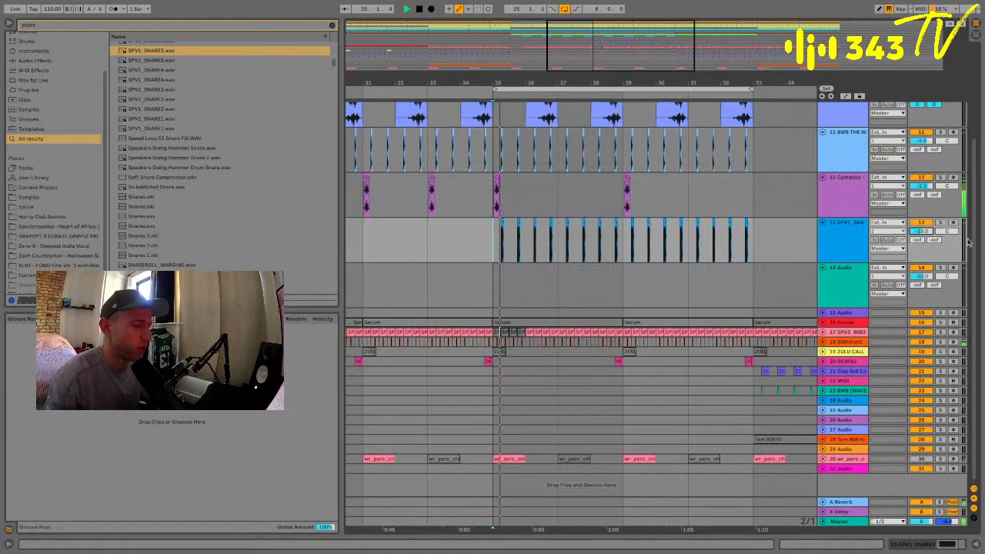
Set the snare track's volume to -12 dB, play from bar 25 and collapse all tracks
left_click_drag(920, 231, 925, 228)
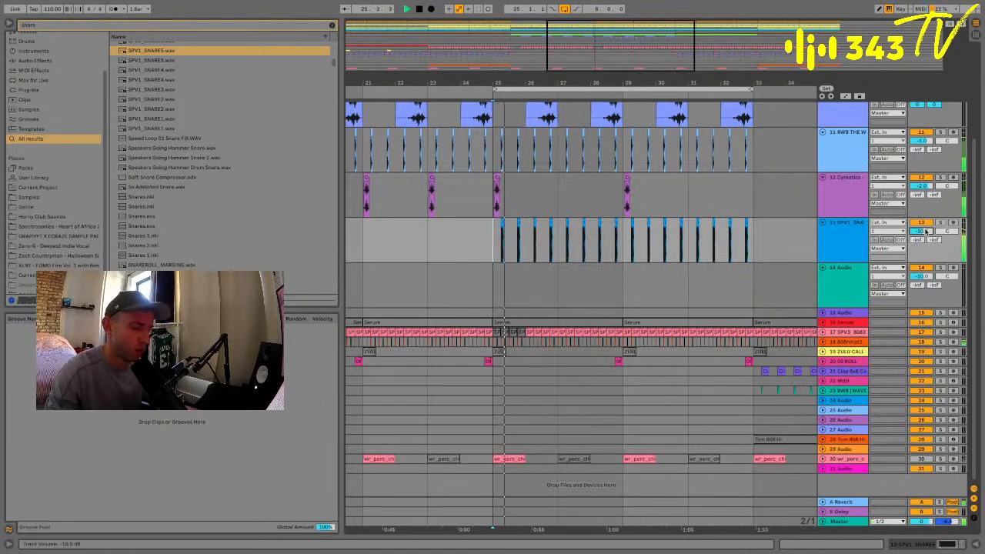
type("-12")
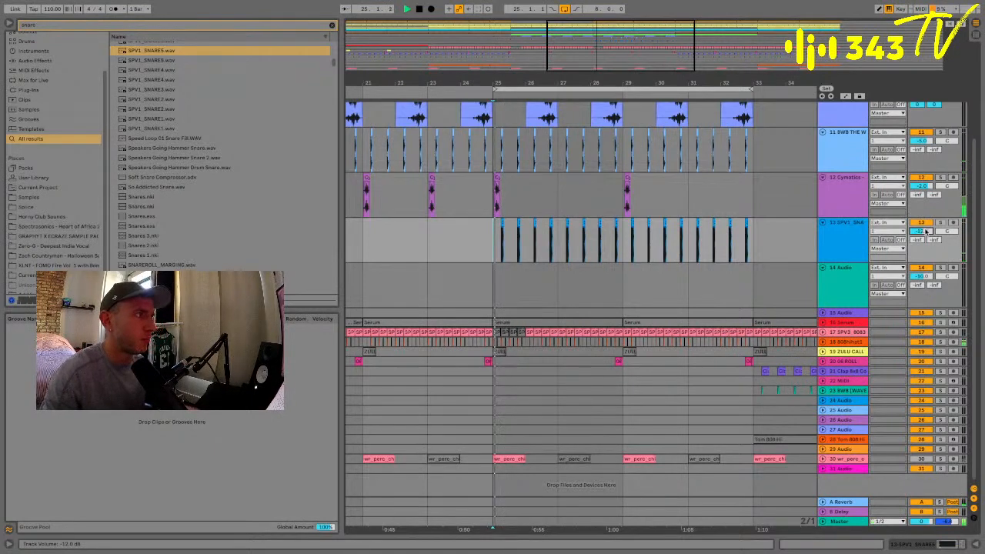
key("Return")
left_click(831, 233)
key("space")
left_click(920, 231)
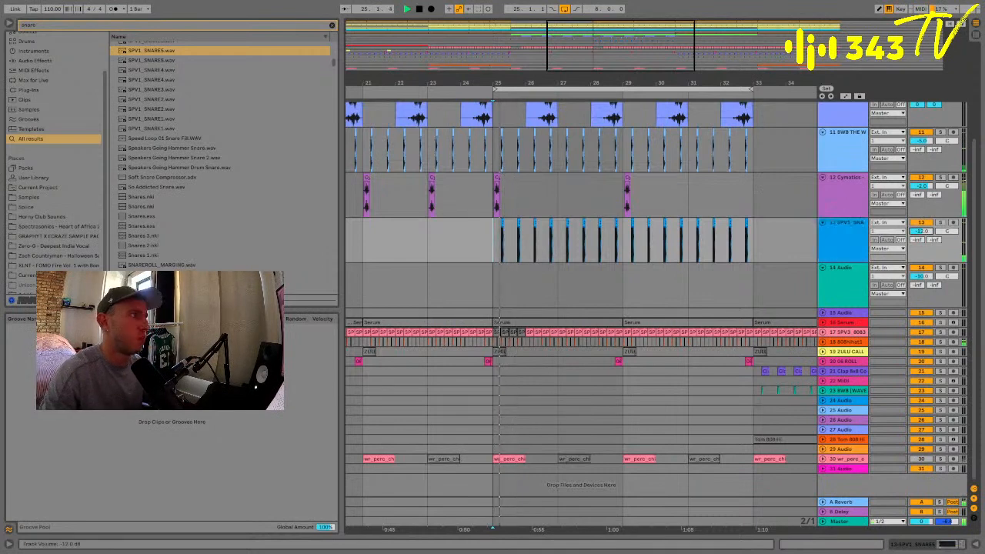
left_click(822, 223, "alt")
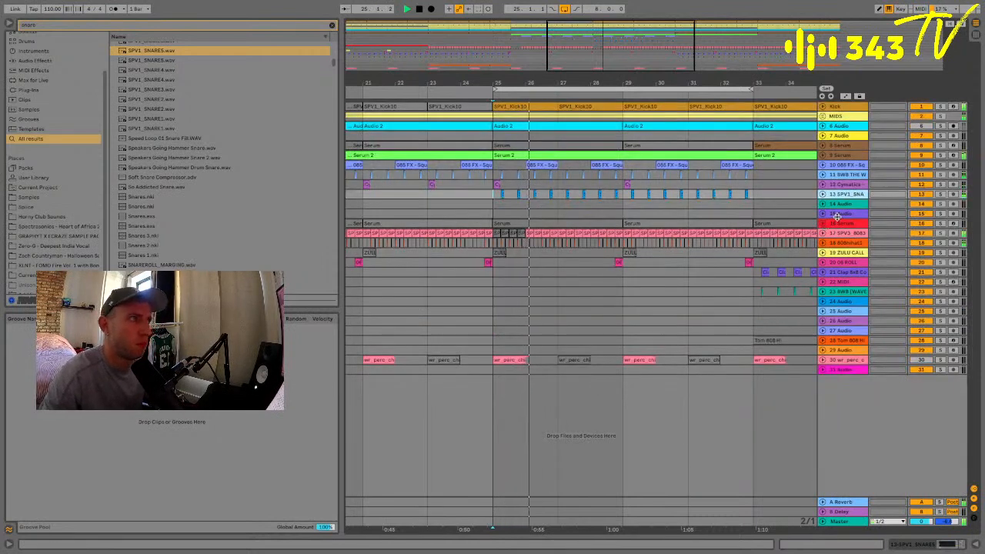
Replace the short 808 hits at bar 25 with one extended 808 clip, auditioning it with the unfolded track from bar 25
left_click(505, 232)
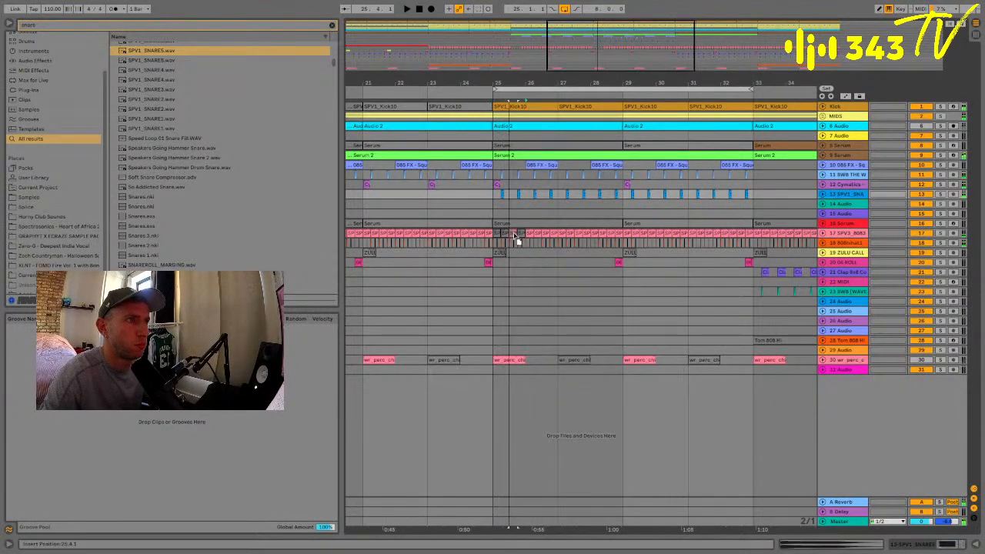
key("space")
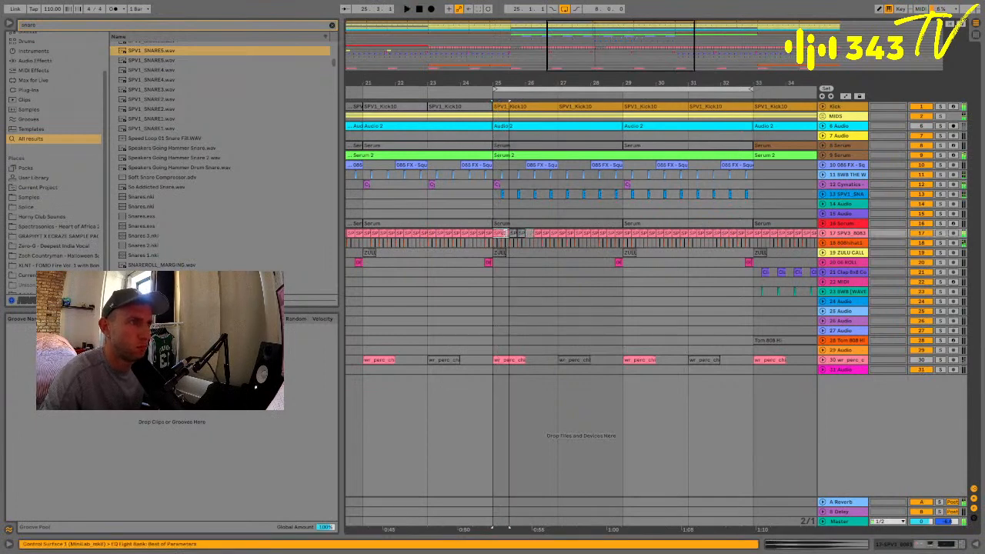
left_click_drag(506, 232, 546, 233)
left_click(823, 233)
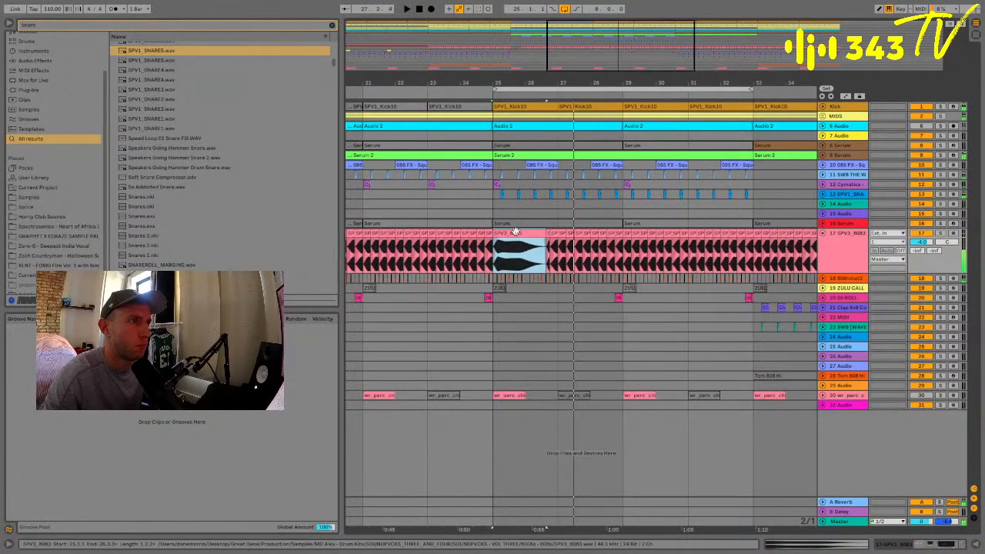
key("space")
key("space")
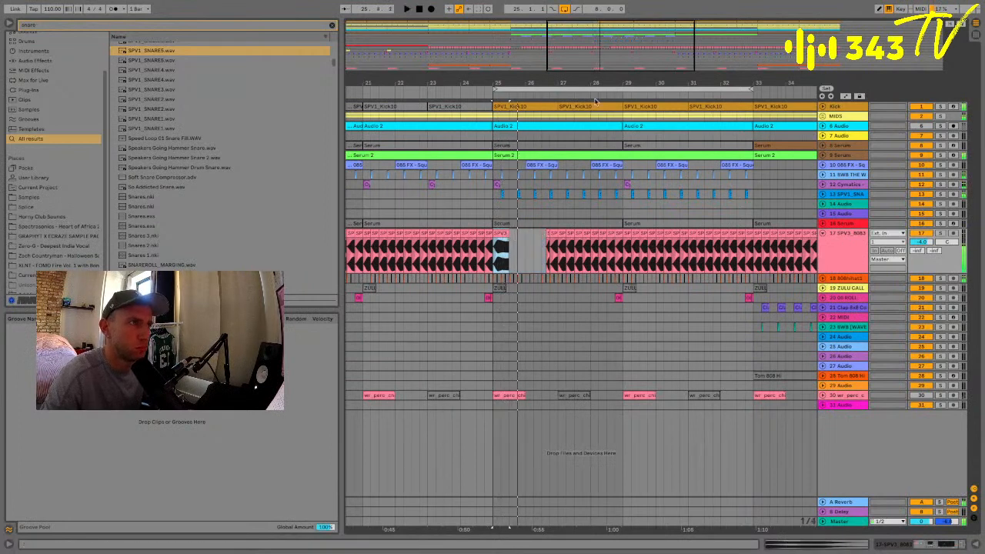
Move the 808 track directly below the unfolded kick track and resize the bar 25 clip to about two and a half beats
left_click_drag(498, 83, 499, 138)
left_click(822, 106)
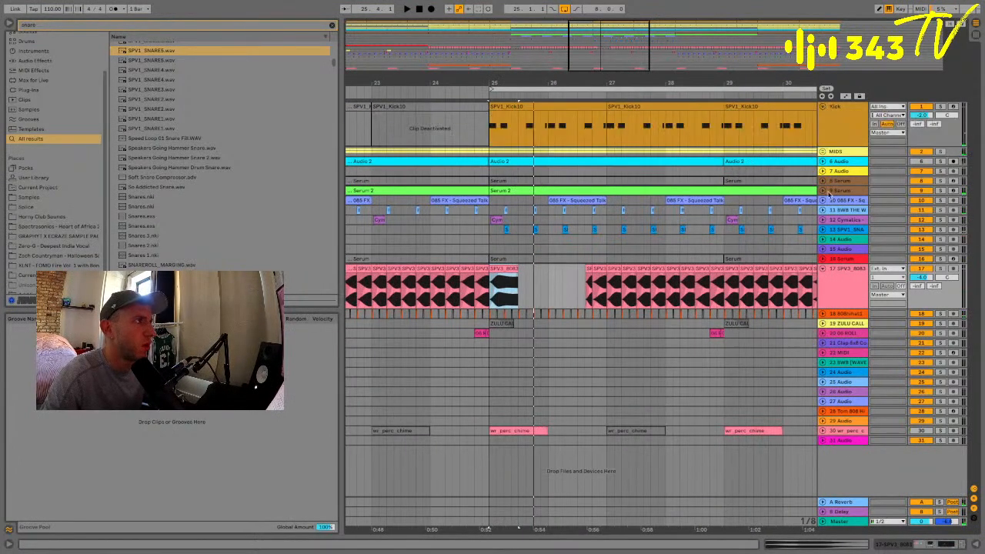
left_click_drag(731, 151, 657, 149)
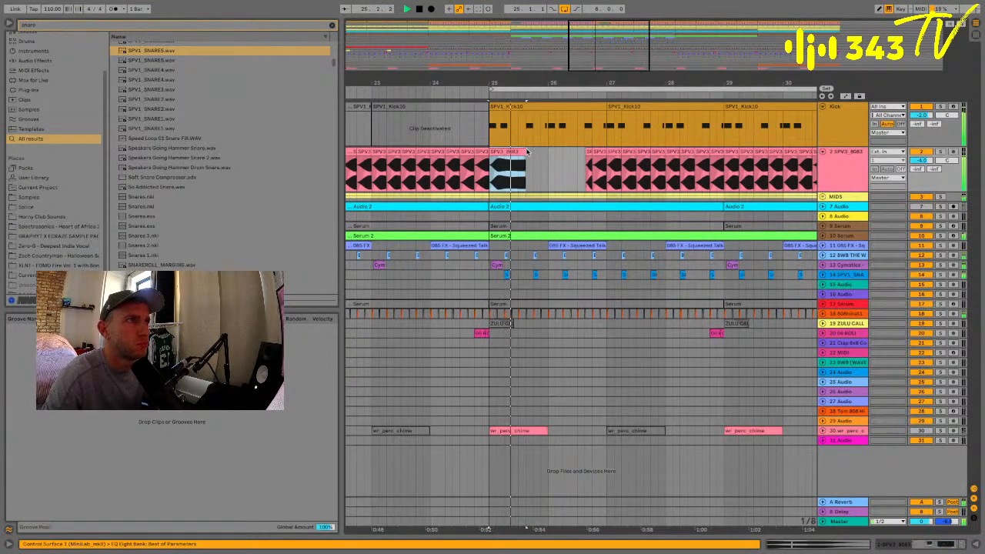
Duplicate the long 808 clip after itself to build an 808 pattern that follows the kicks in bar 25
key("super+d")
mouse_move(561, 154)
left_mouse_down()
mouse_move(549, 155)
mouse_move(564, 151)
left_mouse_up()
key("super+d")
left_click(514, 152)
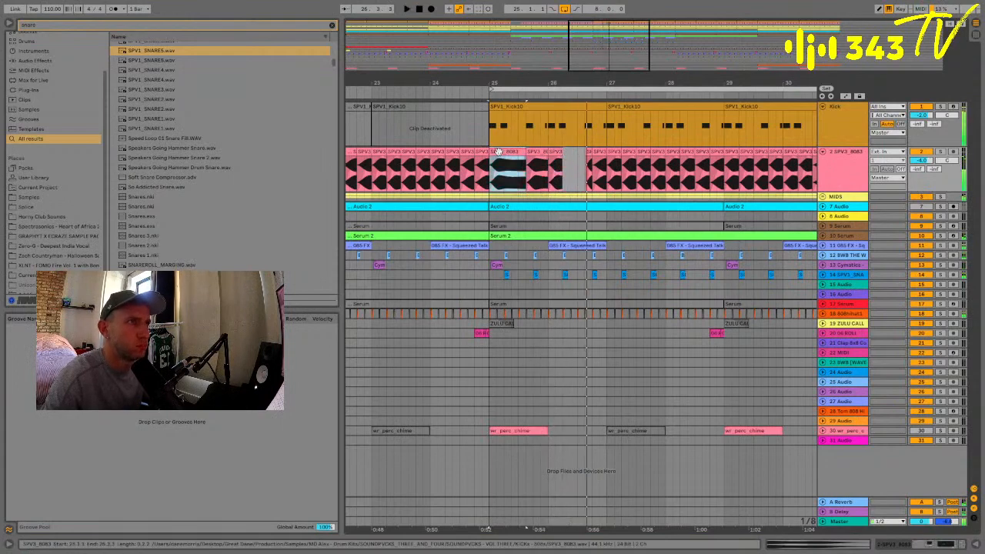
Select the two 808 clips in bar 25 and duplicate them repeatedly up to bar 33
left_click(535, 151, "shift")
key("super+d")
key("super+d")
key("super+d")
left_click_drag(570, 86, 562, 82)
key("super+d")
key("super+d")
key("super+d")
key("super+d")
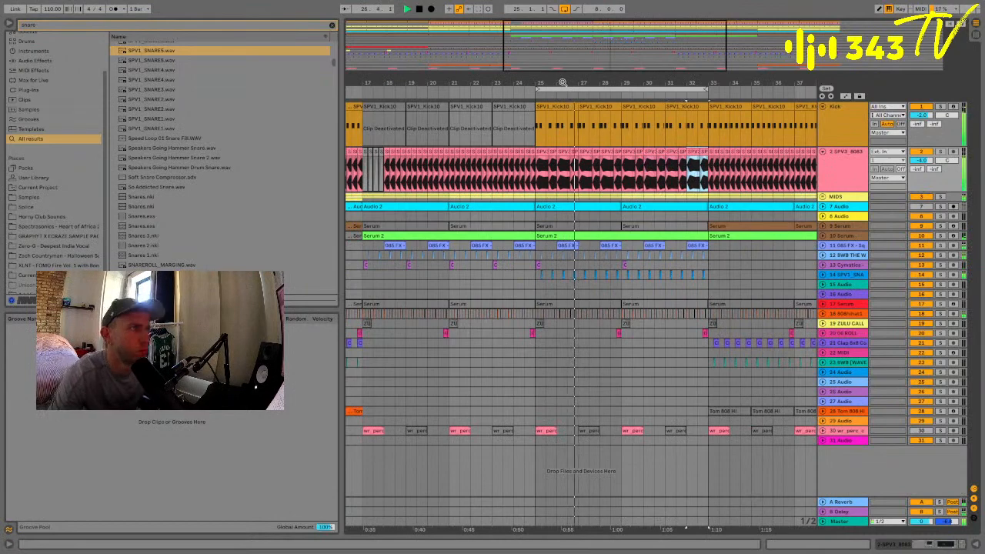
Save the set and play the 808 track from bar 25
left_click(853, 170)
key("super+s")
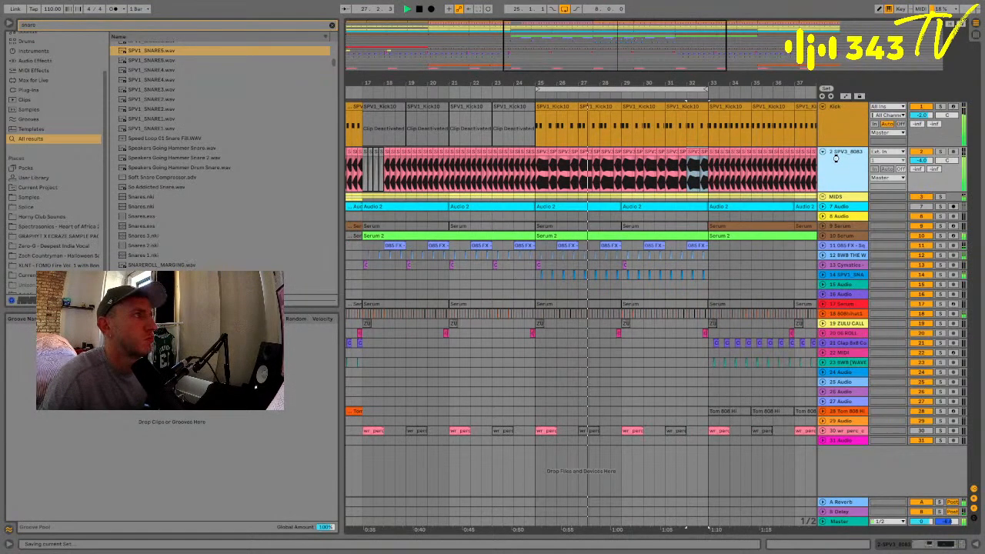
left_click(538, 166)
key("space")
key("space")
left_click_drag(542, 79, 541, 79)
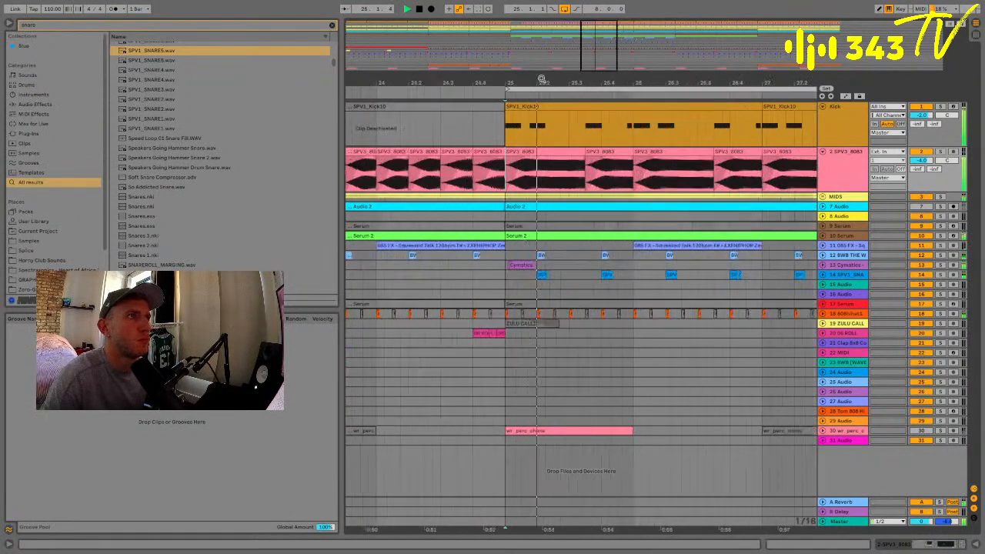
Cut the half-beat section from 25.2.1 to 25.2.3 out of the first 808 clip
left_click_drag(544, 172, 562, 173)
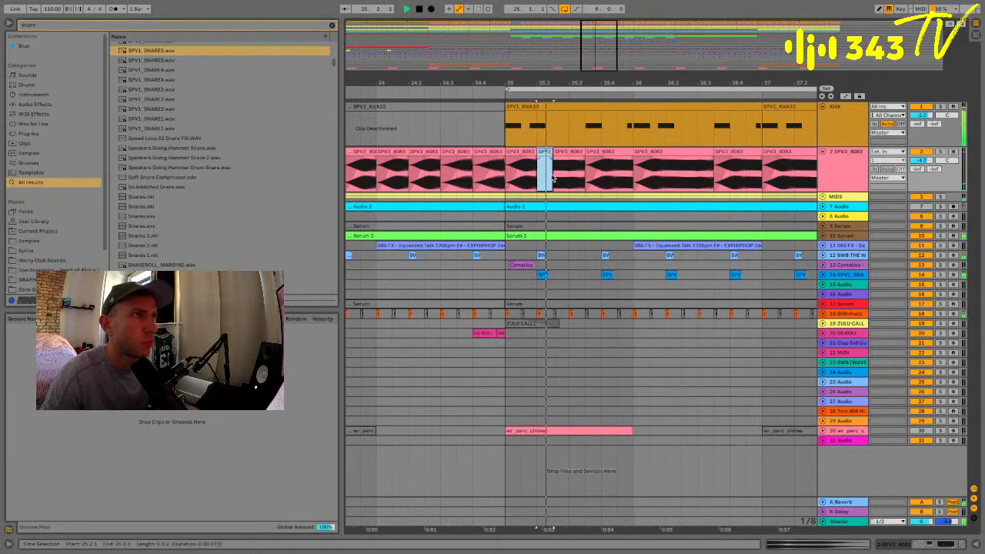
key("0")
key("Left")
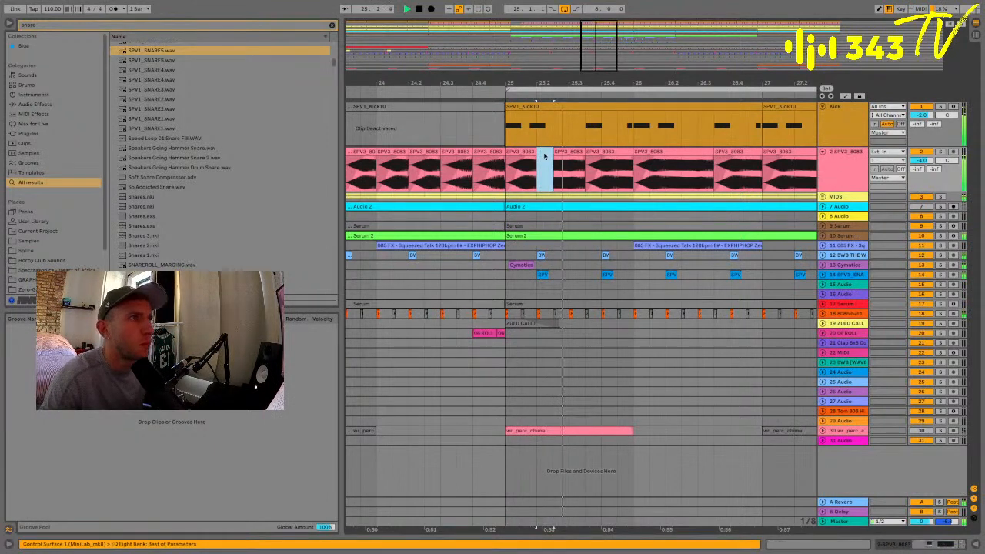
key("ctrl+z")
key("ctrl+z")
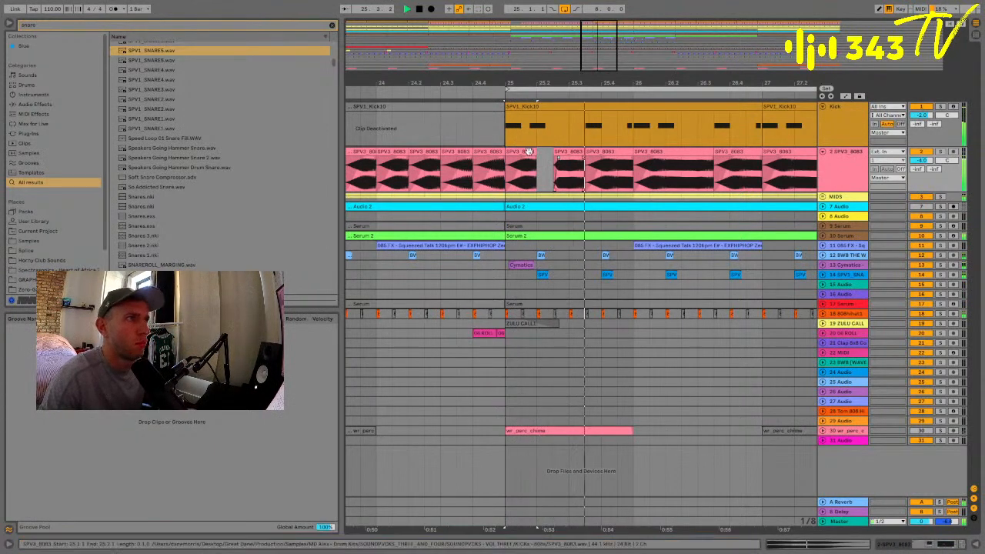
Shorten the second and third 808 clips in bar 25, ending the third at 25.4.4, and replay from bar 25
left_click(588, 151)
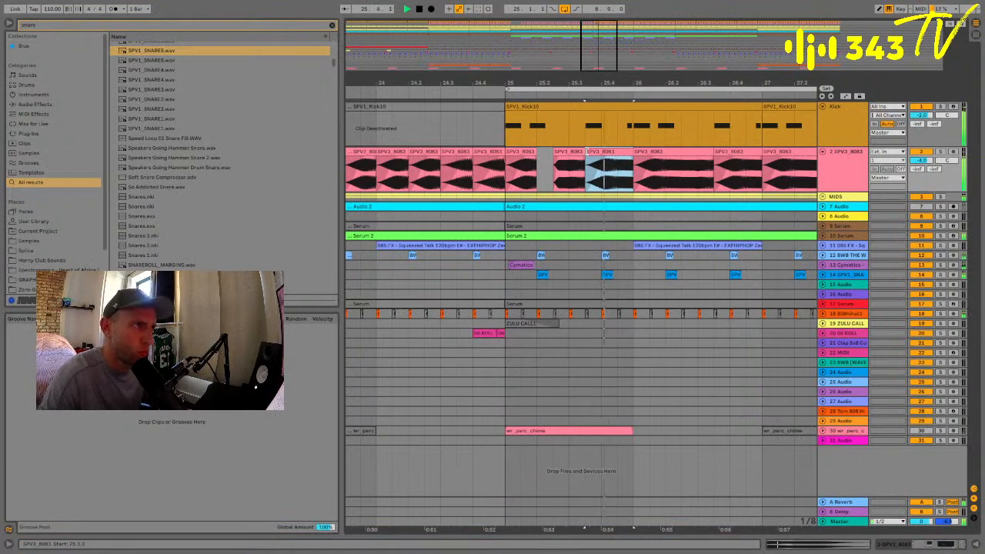
left_click(570, 152)
key("Left")
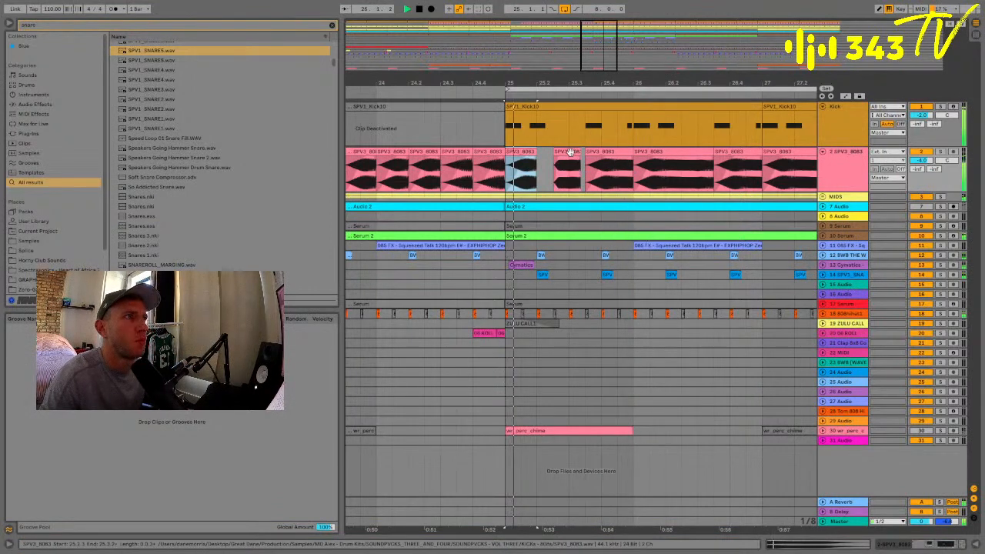
left_click_drag(581, 151, 573, 152)
left_click(516, 151)
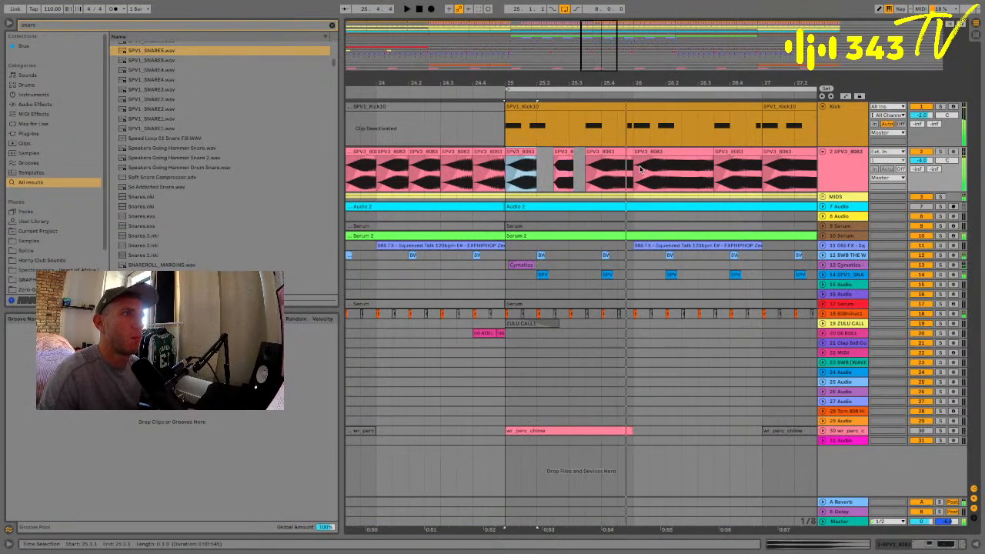
key("space")
left_click_drag(632, 152, 624, 152)
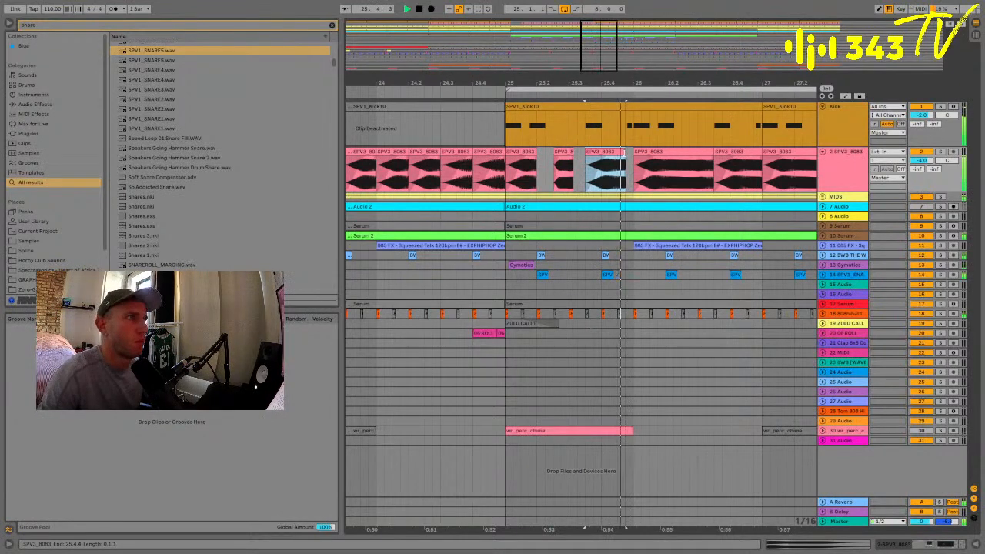
left_click(523, 152)
key("space")
key("space")
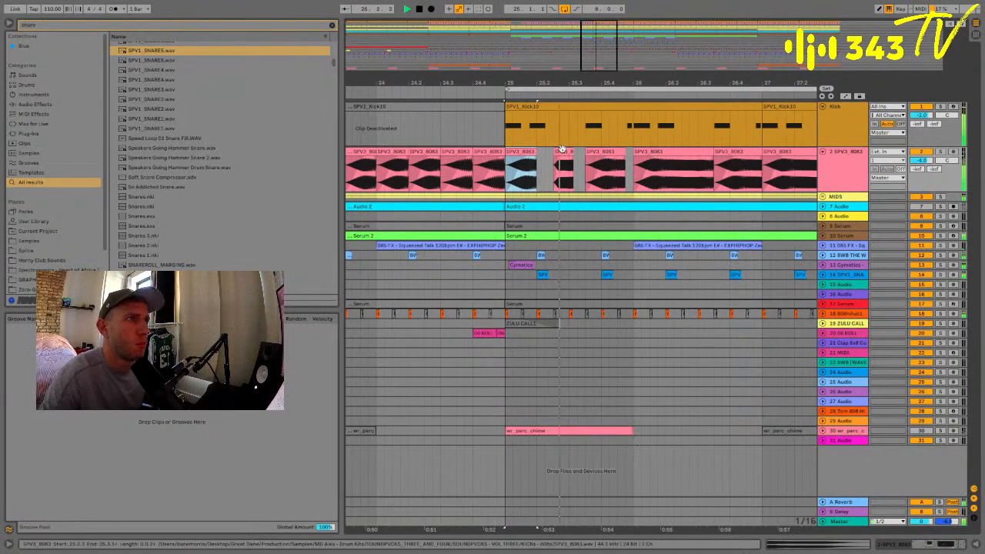
Break up the long 808 clip in bar 26, ending its first part at 26.1.4 and leaving a short hit before the last clip
left_click_drag(712, 152, 692, 153)
key("super+z")
left_click(650, 153)
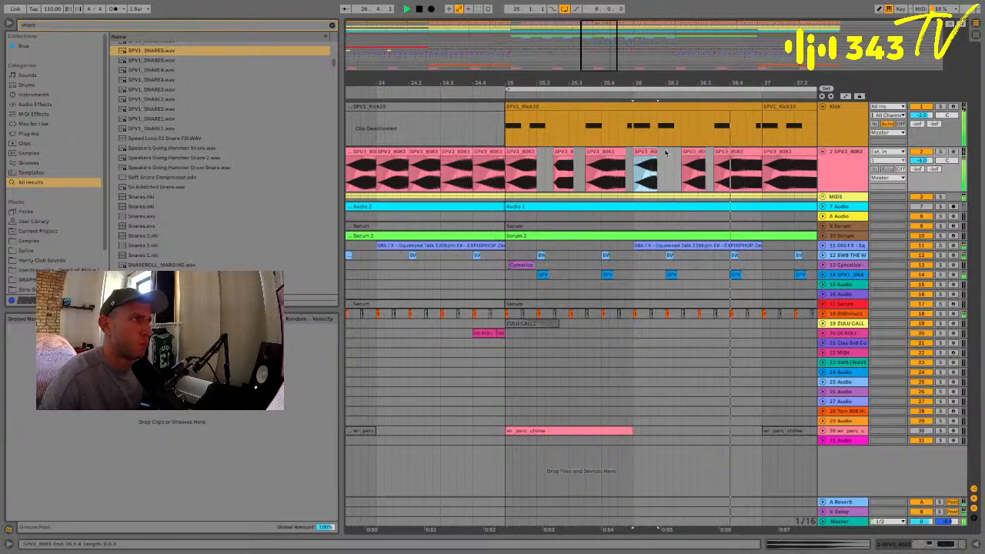
left_click(693, 152)
Replace the 808 clips from bar 27 to bar 33 with copies of the edited two-bar pattern starting at bar 25
left_click_drag(672, 78, 672, 38)
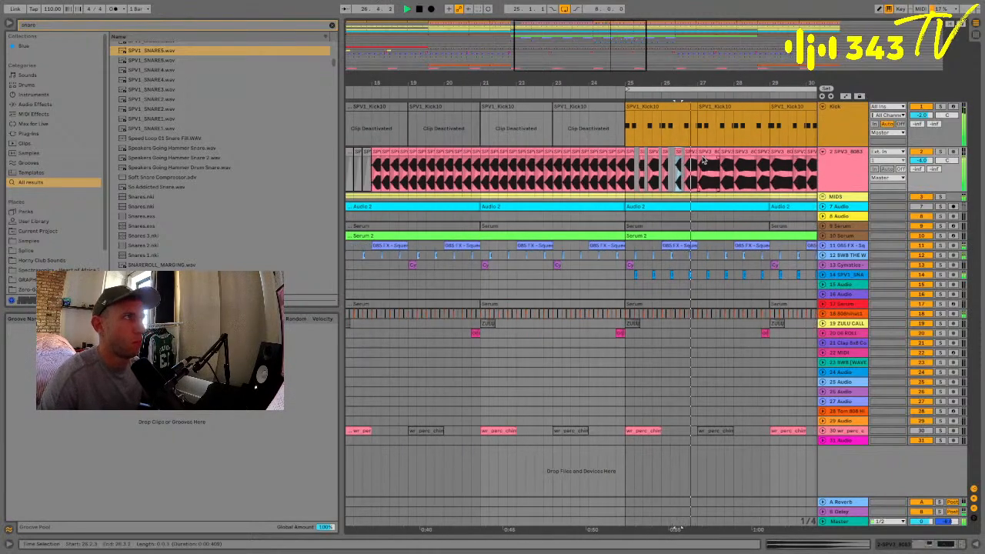
left_click(708, 152)
left_click_drag(701, 80, 701, 42)
left_click(734, 151, "shift")
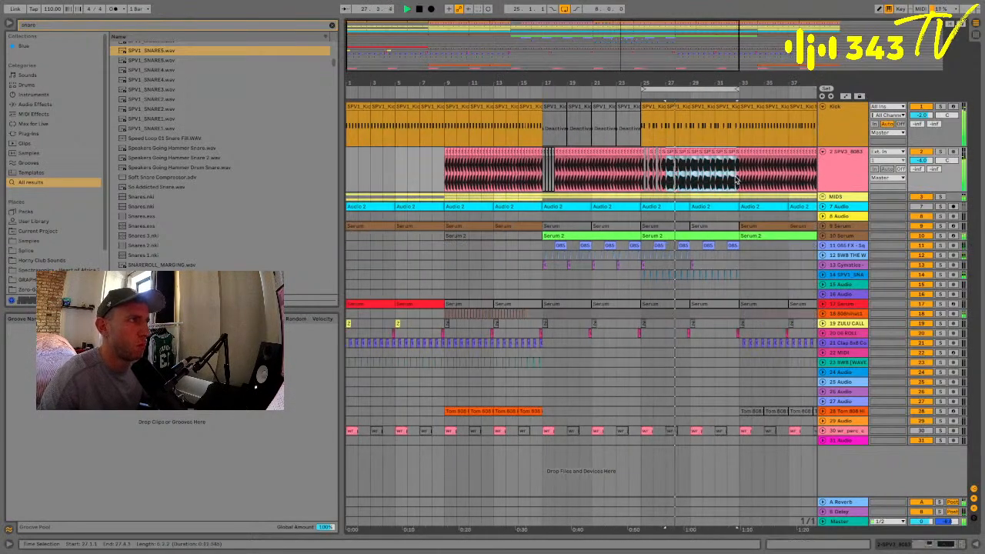
key("Delete")
left_click_drag(667, 181, 643, 181)
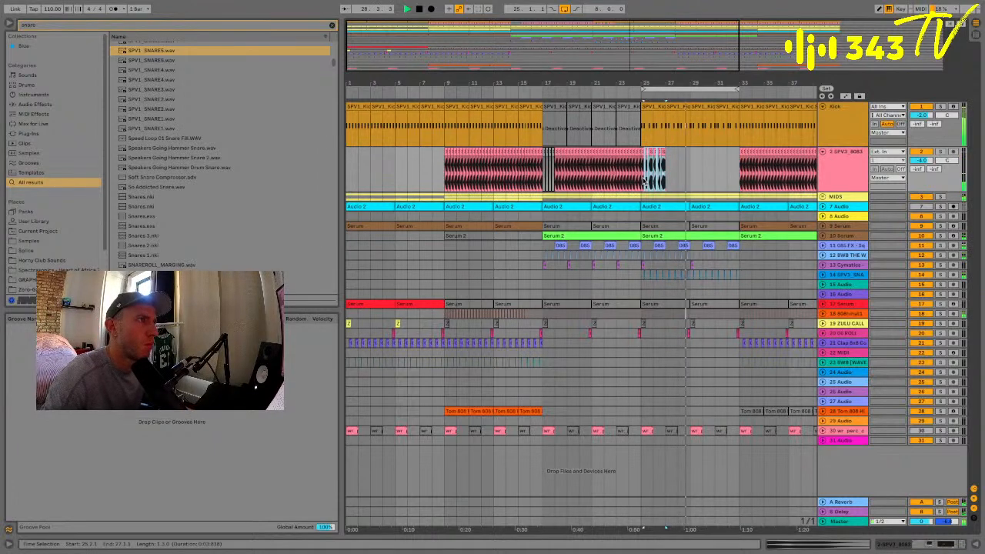
key("ctrl+d")
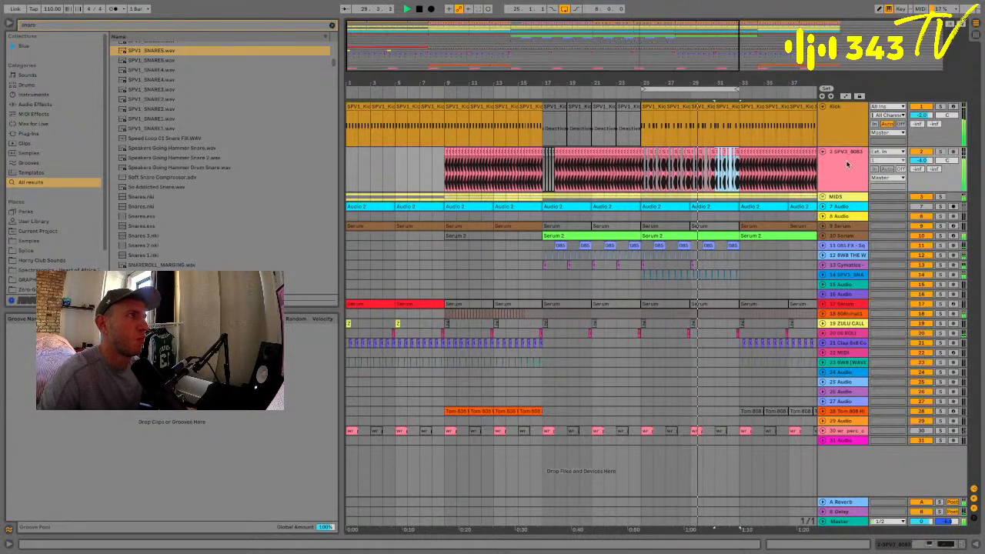
key("ctrl+d")
Set the 808 track's volume to 0 dB and the second chain of its Audio Effect Rack to -3 dB
double_click(917, 161)
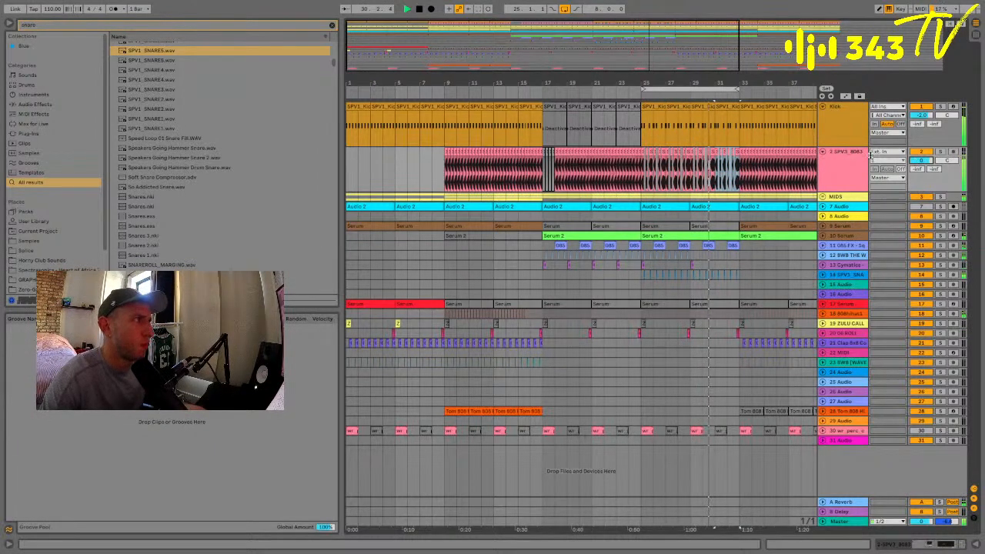
left_click(846, 170)
left_click(906, 542)
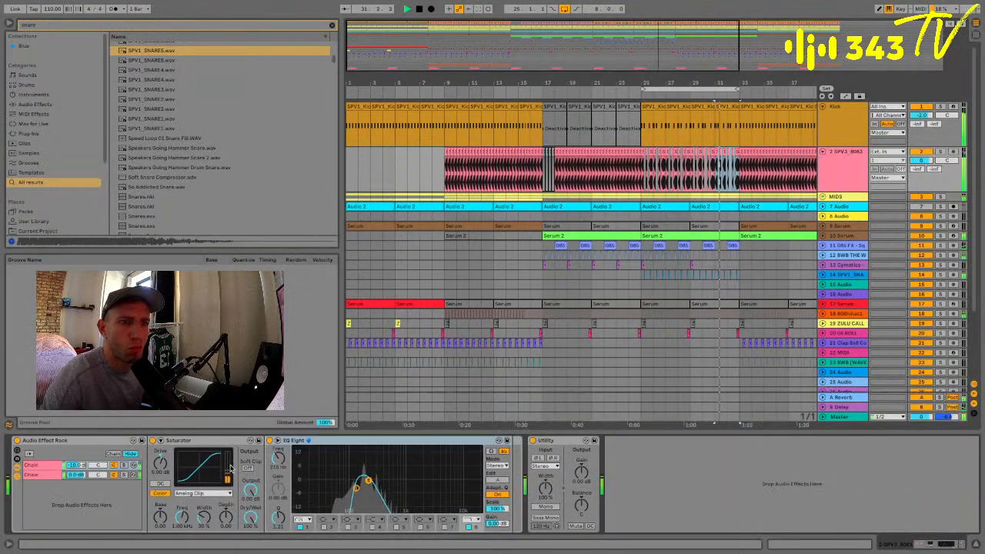
left_click(69, 475)
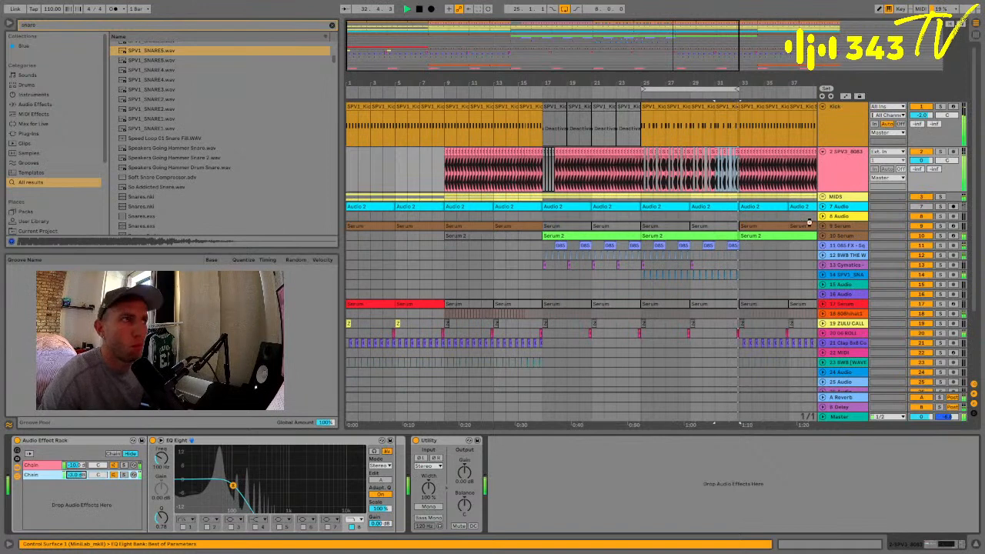
Insert an audio track below the 808 track and set the BWB track to -5 dB and the snare track to -15 dB
left_click(858, 165)
key("super+t")
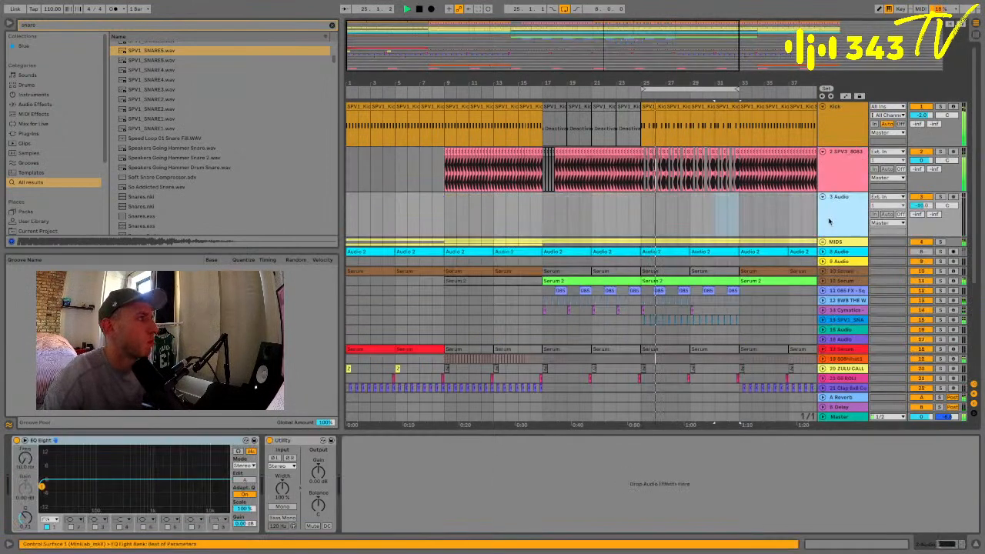
left_click(822, 300)
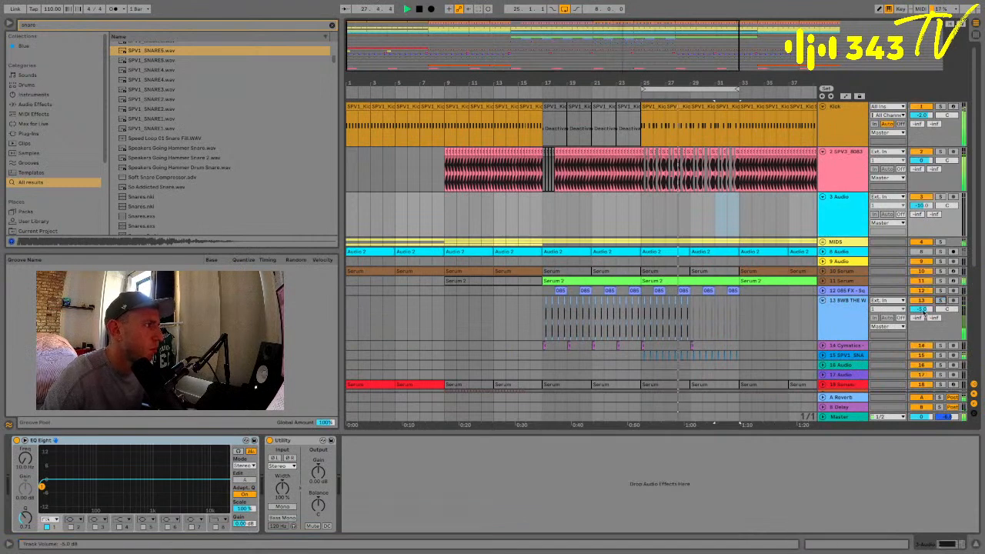
left_click(823, 353)
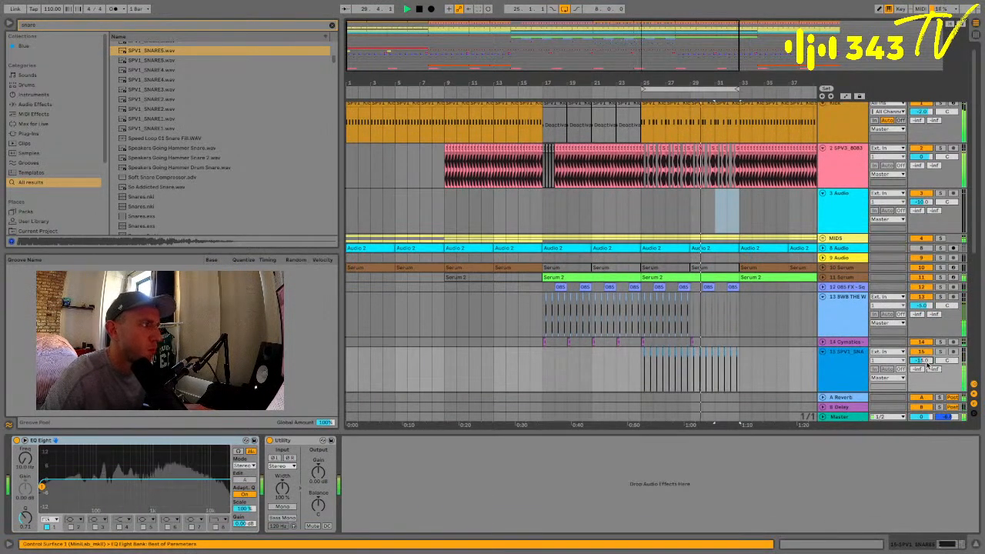
Insert an audio track below the snare track and search the browser for "loop"
scroll(690, 268, "down", 5)
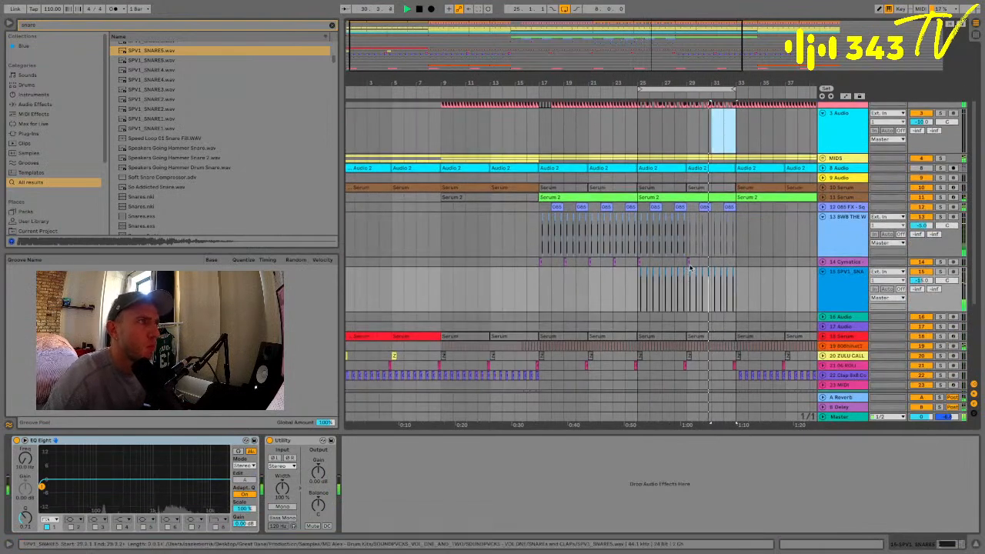
left_click(822, 316)
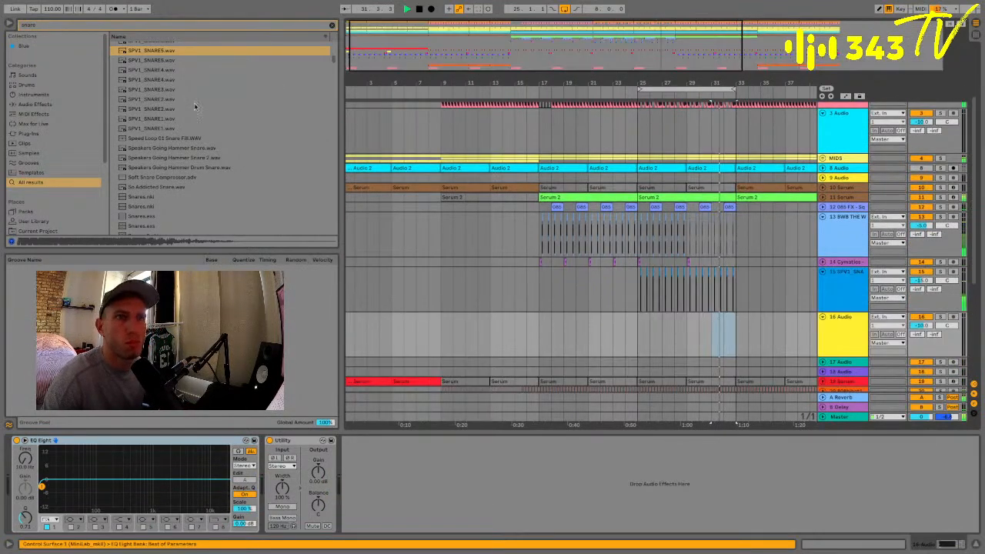
scroll(149, 100, "up", 5)
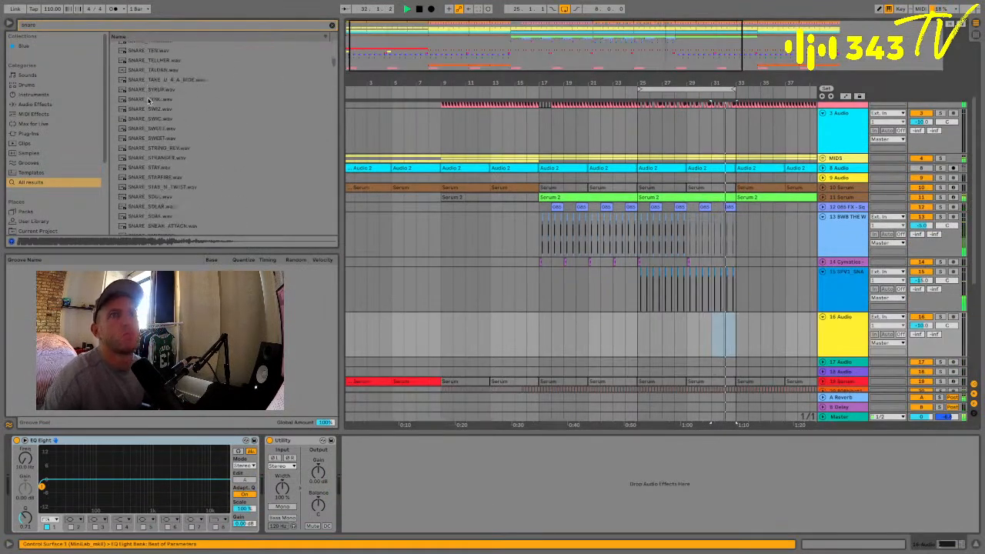
left_click(77, 24)
type("loop")
scroll(97, 183, "down", 5)
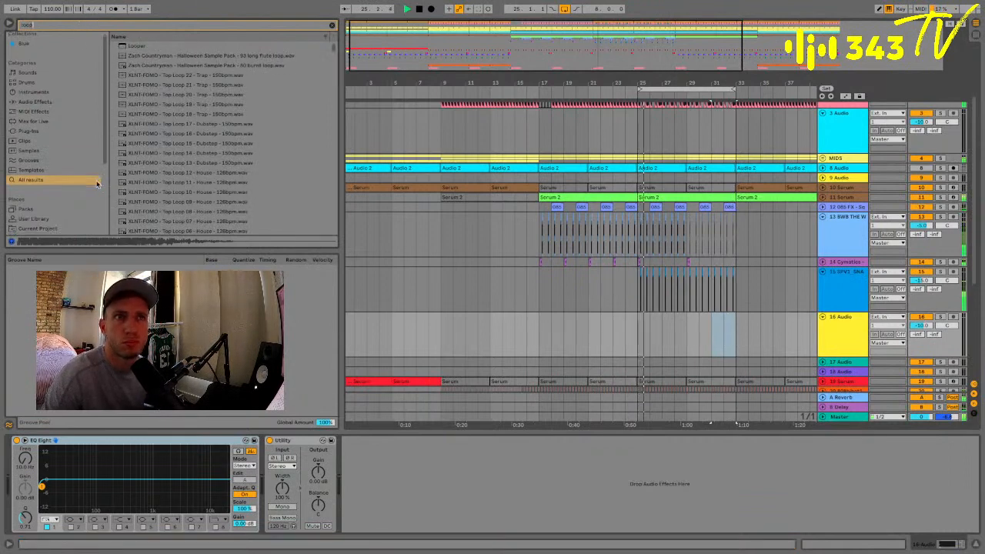
Browse the sample folders and open the Top Loops folder of the XLNT - FOMO Fire Vol. 1 pack
left_click(67, 181)
left_click(55, 171)
left_click(54, 162)
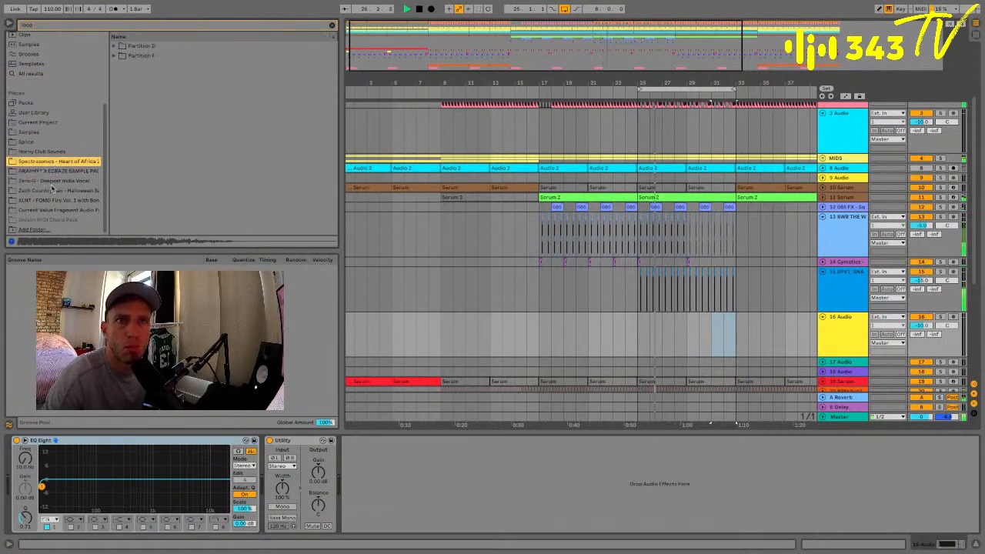
left_click(51, 191)
left_click(52, 200)
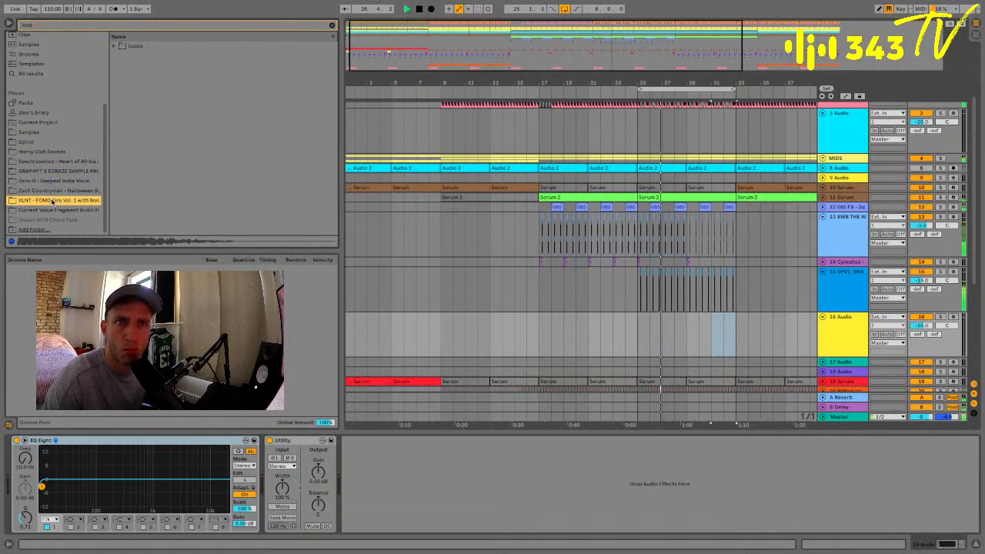
left_click(112, 46)
left_click(114, 47)
left_click(127, 67)
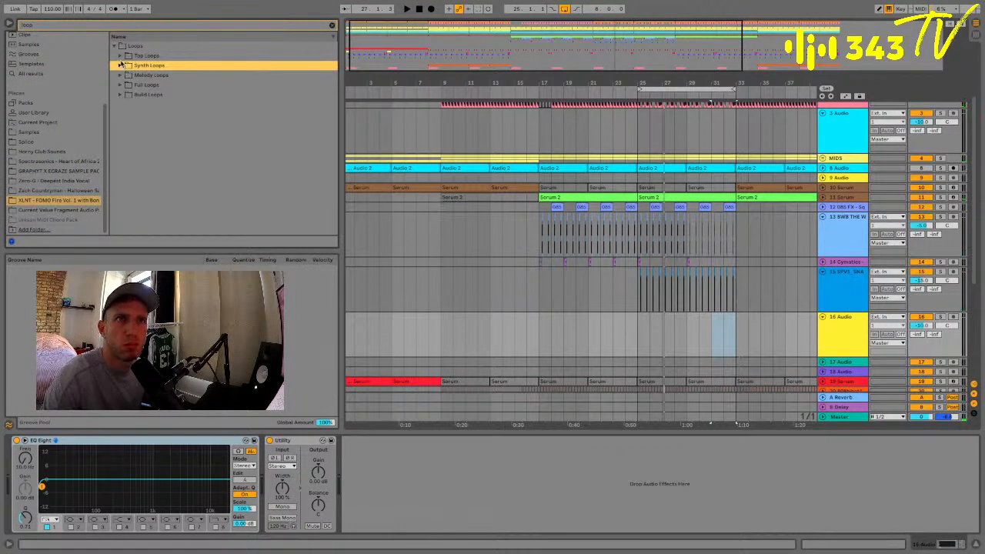
left_click(120, 56)
Audition several Trap, Dubstep and House top loops from the Top Loops folder
left_click(132, 76)
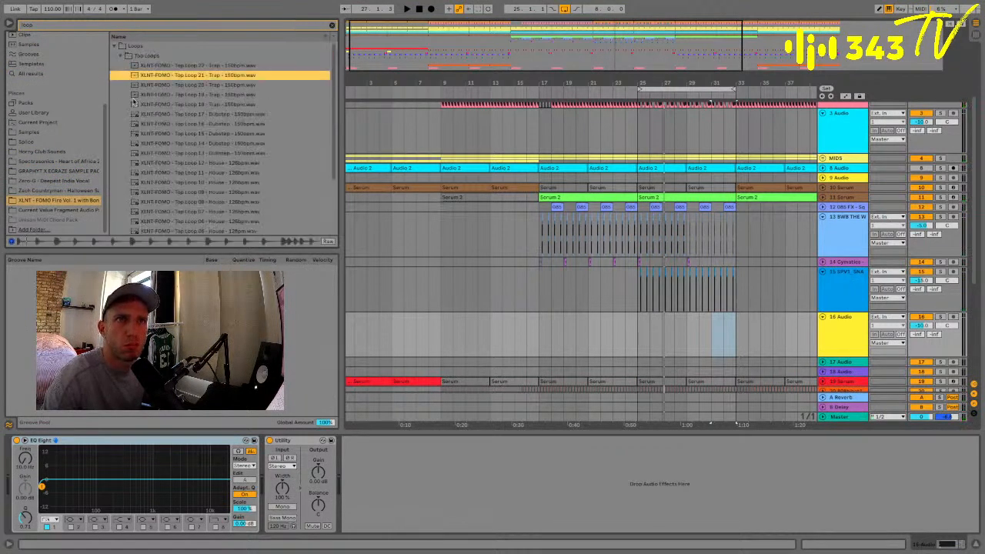
scroll(165, 189, "down", 3)
left_click(165, 190)
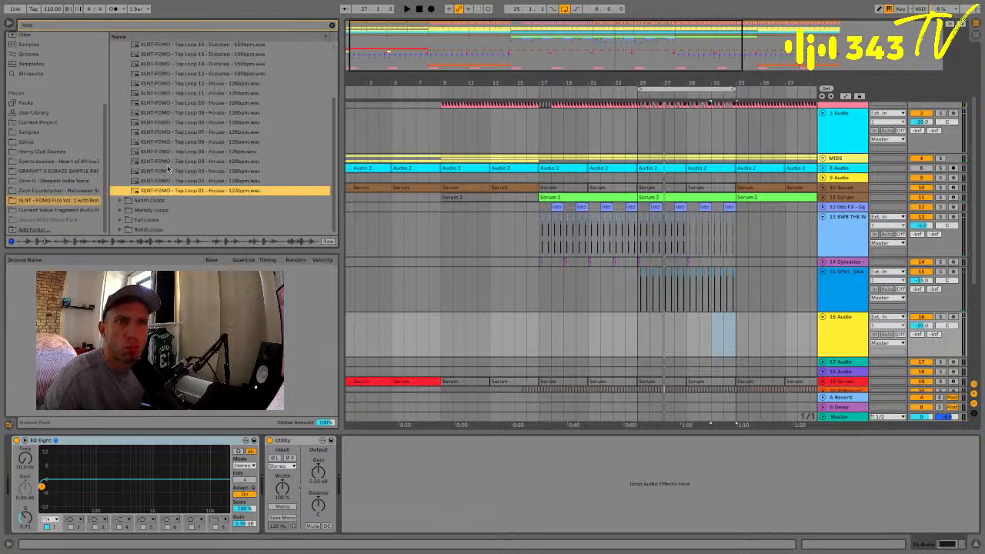
left_click(168, 122)
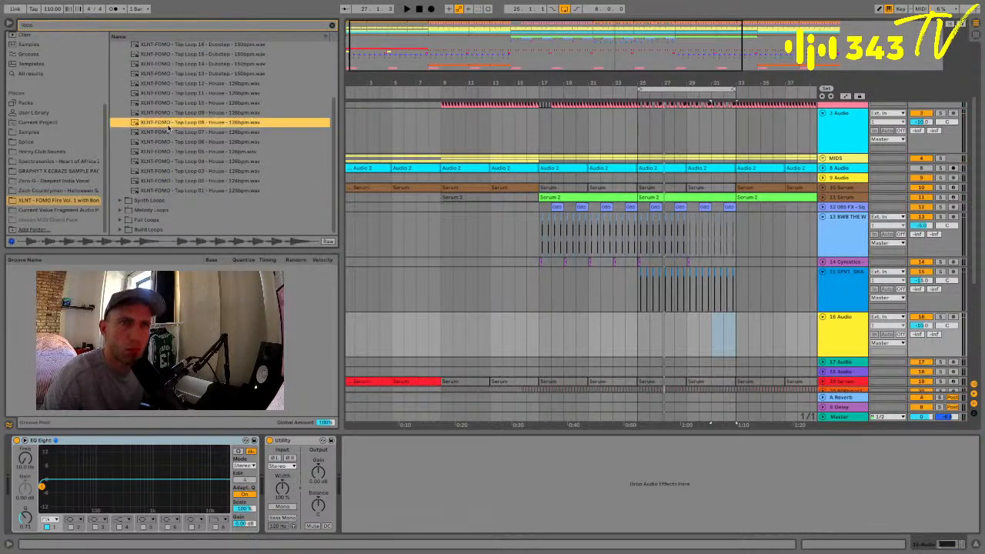
scroll(169, 128, "up", 2)
left_click(178, 121)
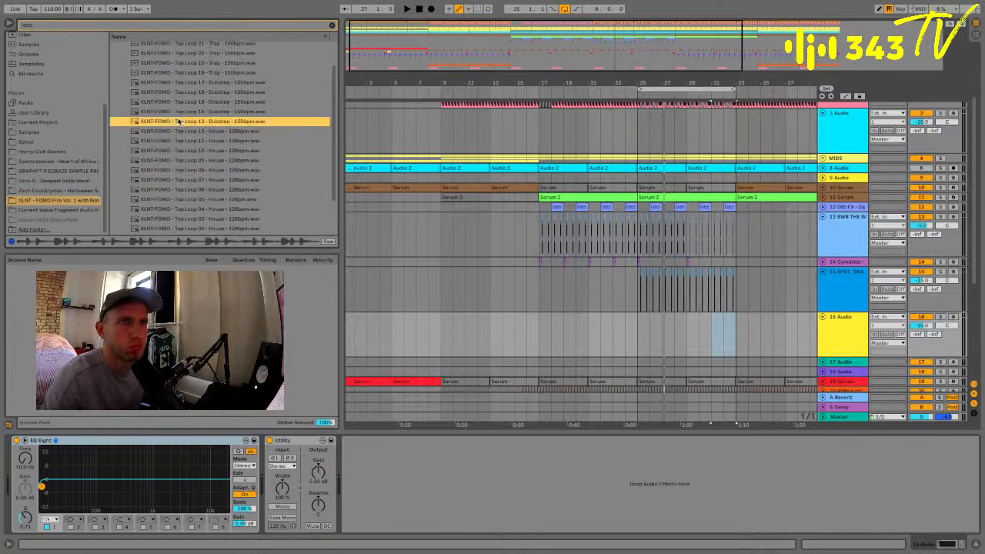
left_click(188, 84)
scroll(188, 88, "up", 2)
left_click(188, 87)
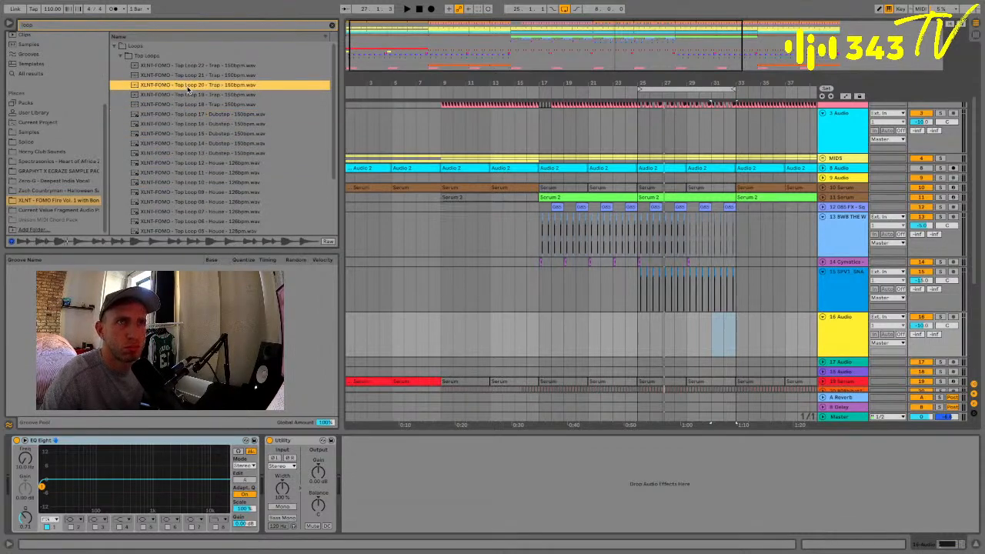
left_click(168, 172)
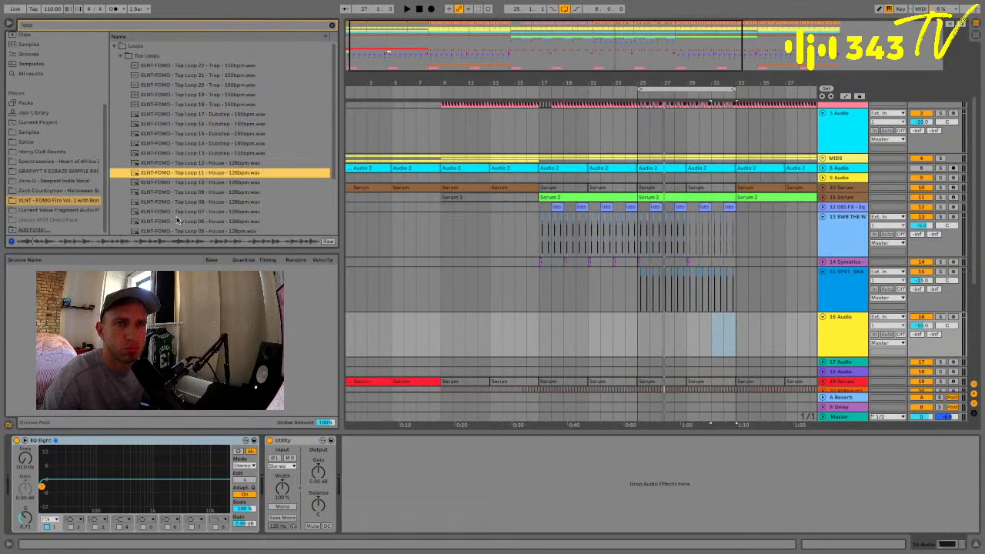
Place XLNT-FOMO - Top Loop 11 - House on the empty audio track at bar 25 and raise the low-cut frequency in EQ Eight
scroll(177, 221, "down", 3)
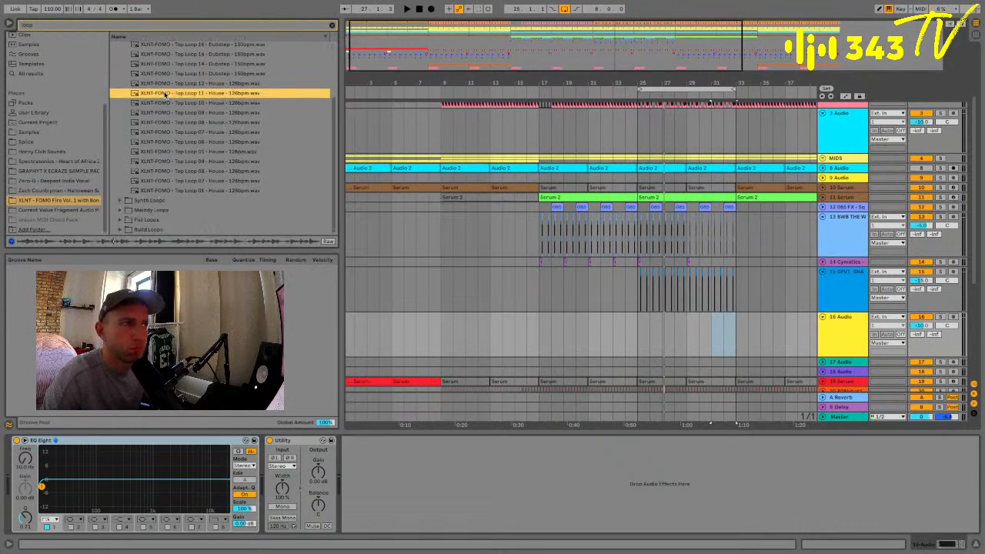
left_click_drag(164, 94, 639, 338)
key("space")
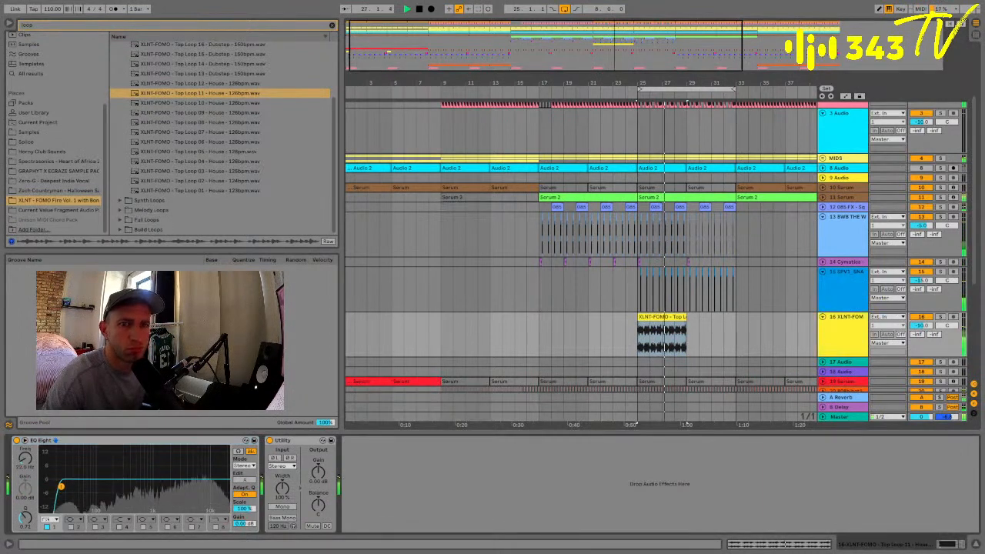
left_click_drag(61, 486, 171, 509)
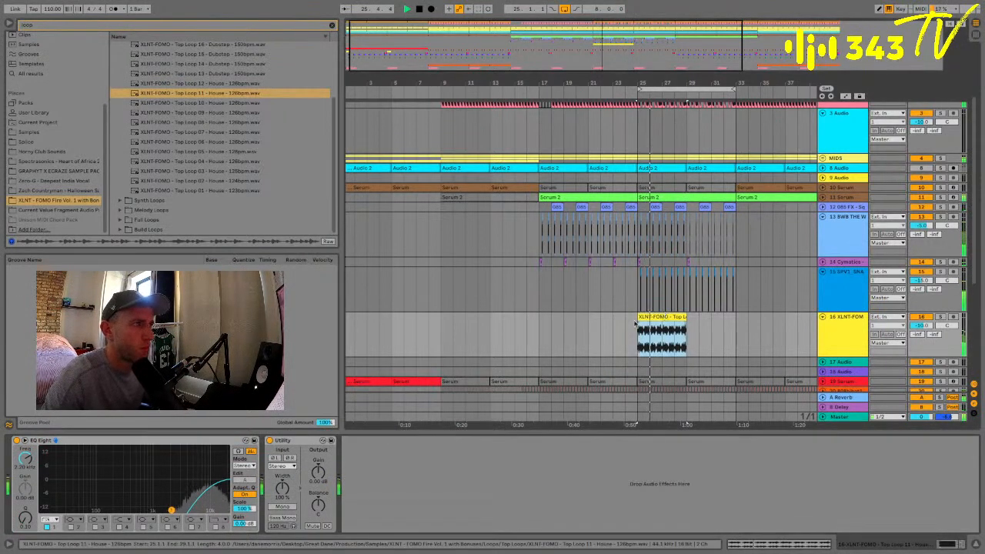
Set the loop clip's warp mode to Beats with 1/16 preservation and a transient envelope of 20
left_click(663, 315)
double_click(662, 317)
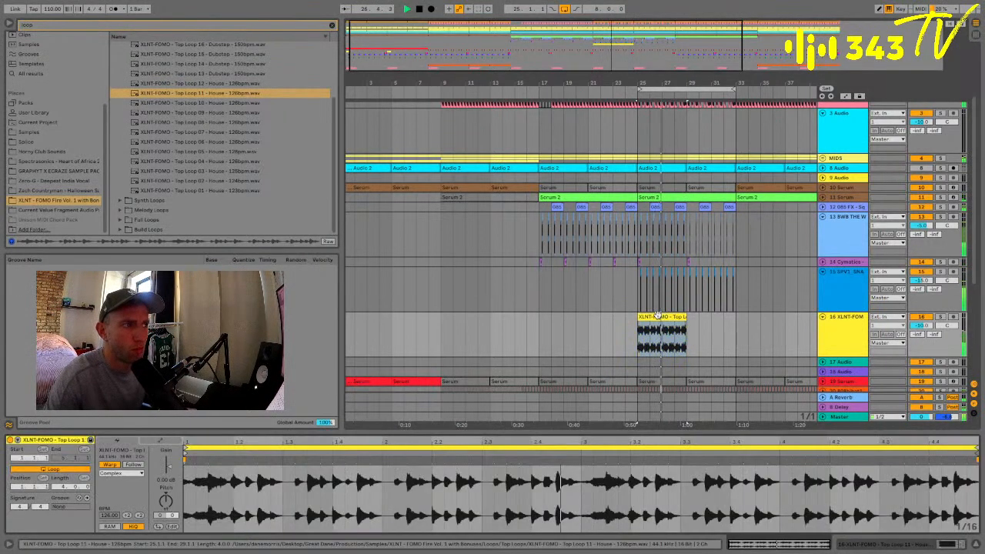
left_click(118, 474)
left_click(116, 475)
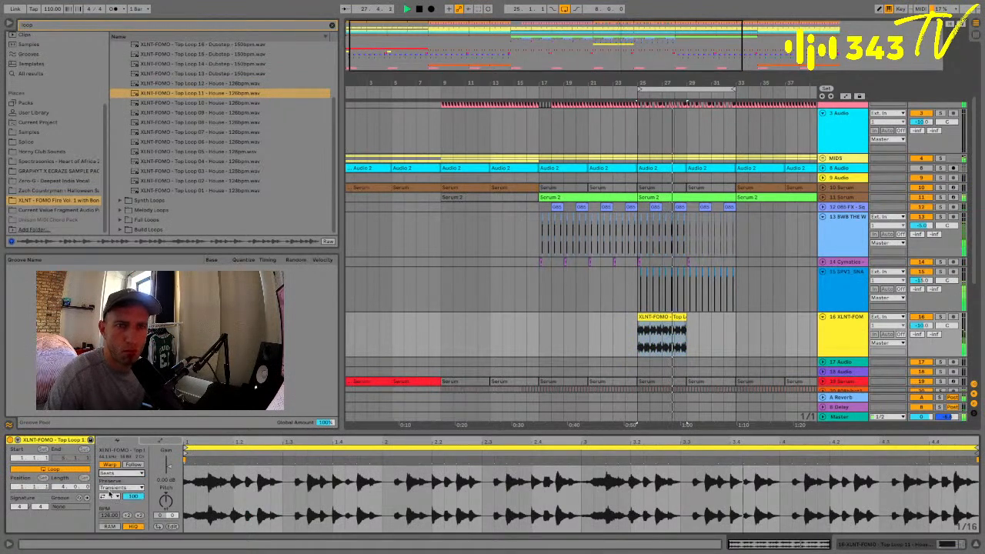
left_click(113, 487)
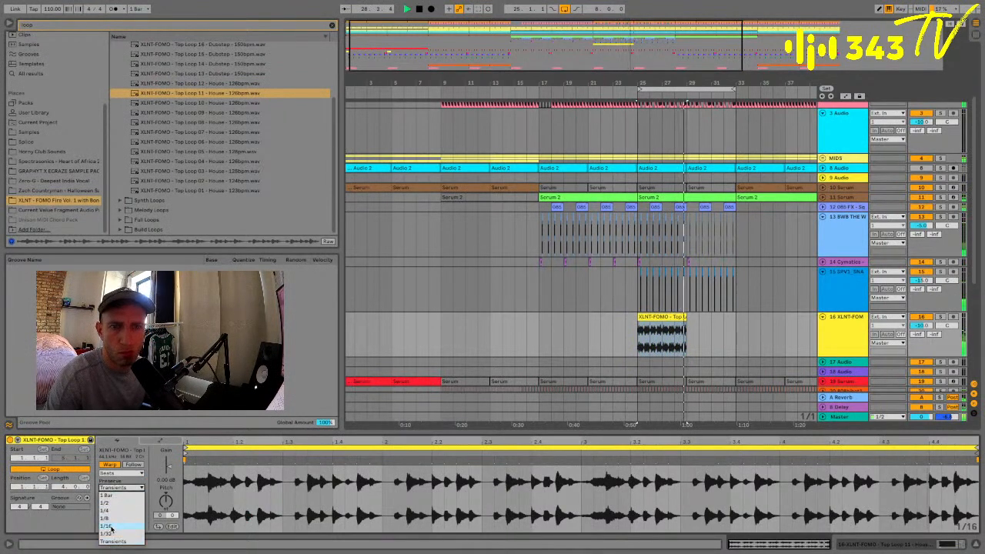
left_click(107, 525)
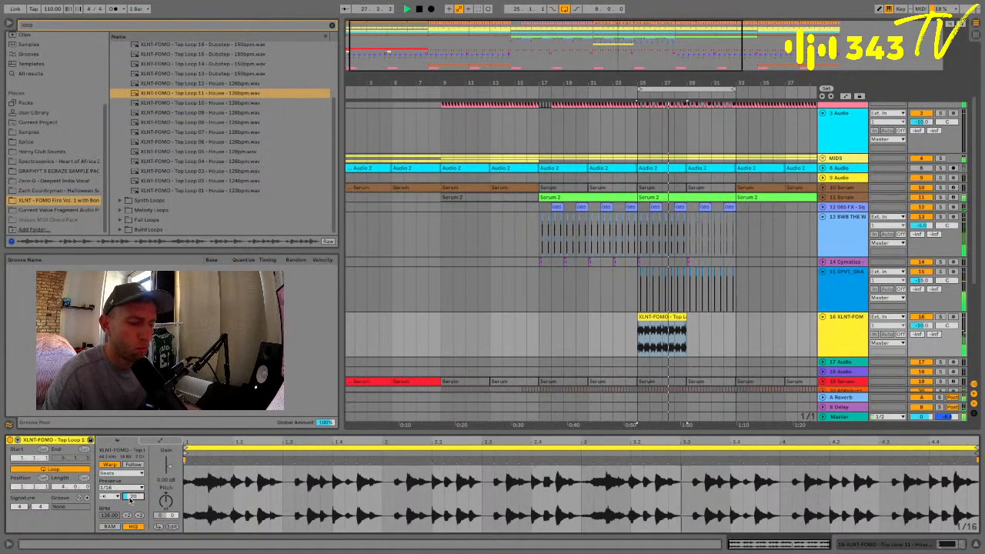
Set the loop track's volume to -8 dB and its track delay to 20 ms
left_click_drag(925, 326, 925, 324)
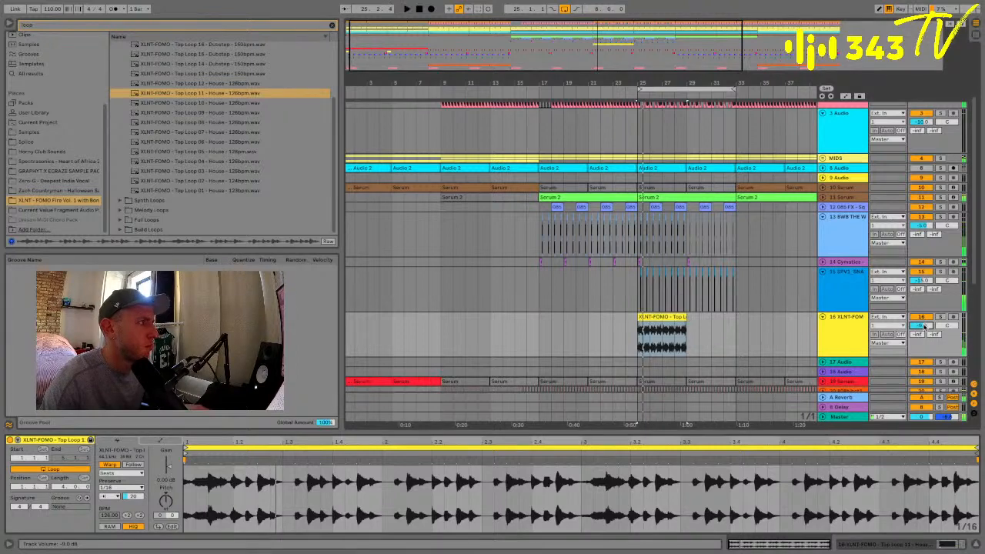
left_click(972, 412)
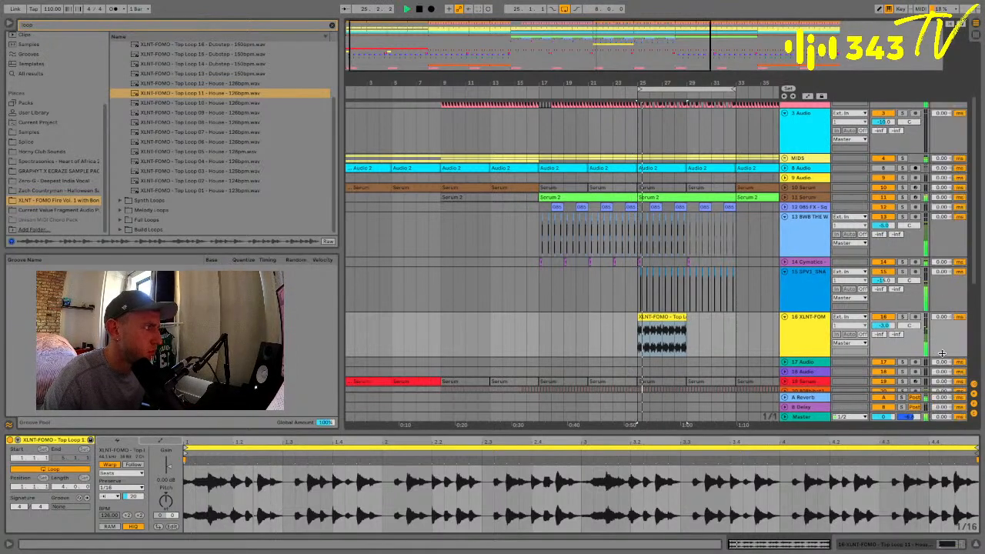
key("Return")
key("space")
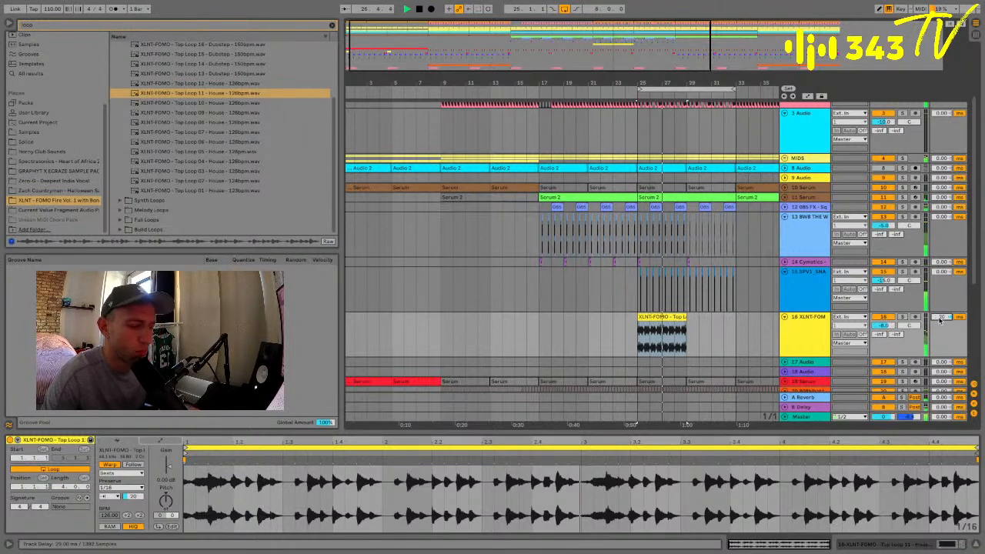
key("Return")
key("space")
key("space")
key("space")
Chop the loop between beats 25.2 and 25.3, deactivating the first sixteenth and keeping only a short slice at 25.2.3
left_click_drag(642, 81, 642, 85)
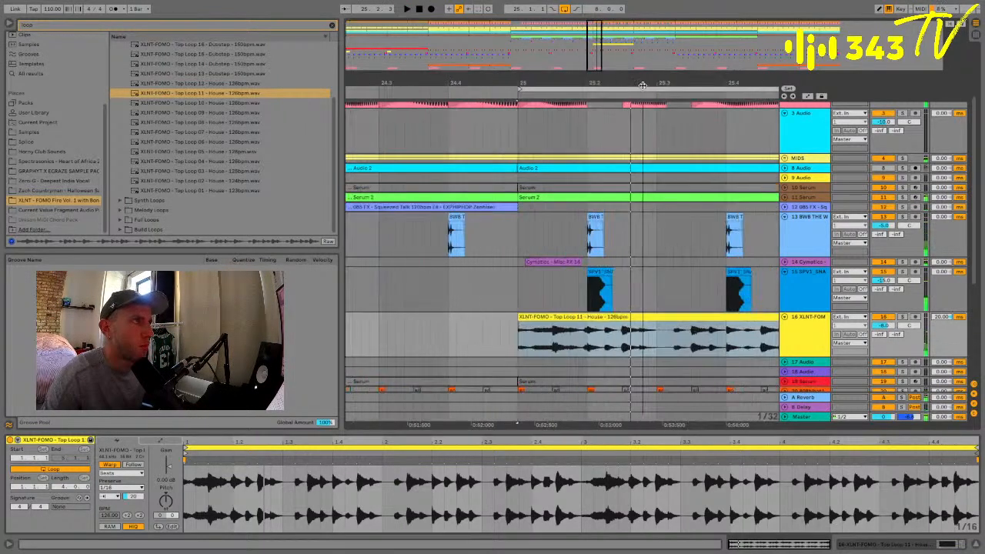
left_click_drag(588, 332, 657, 330)
key("0")
left_click(557, 316)
left_click(603, 329)
left_click(576, 316)
key("Delete")
left_click(576, 317)
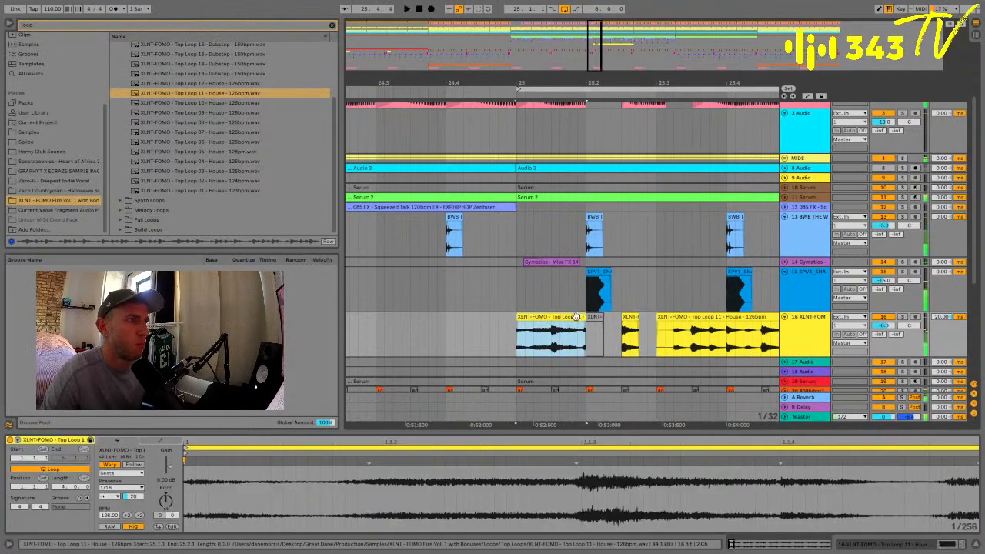
Remove the first sixteenth of beat 25.3 from the loop and play the edit from bar 25
scroll(700, 340, "right", 1)
scroll(700, 340, "right", 1)
left_click_drag(591, 310, 649, 330)
left_click(466, 303)
left_click(468, 310)
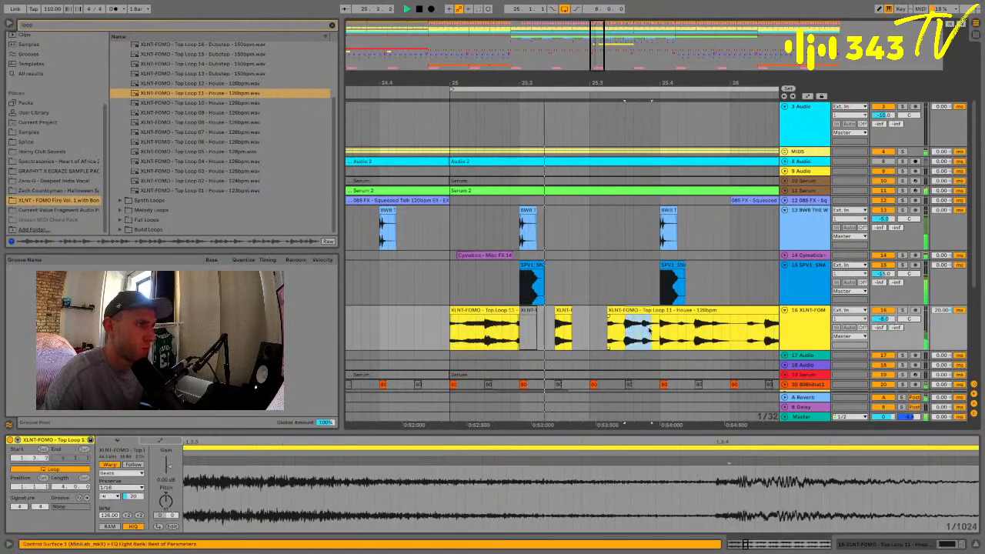
left_click(645, 311)
left_click(540, 311)
left_click(492, 310)
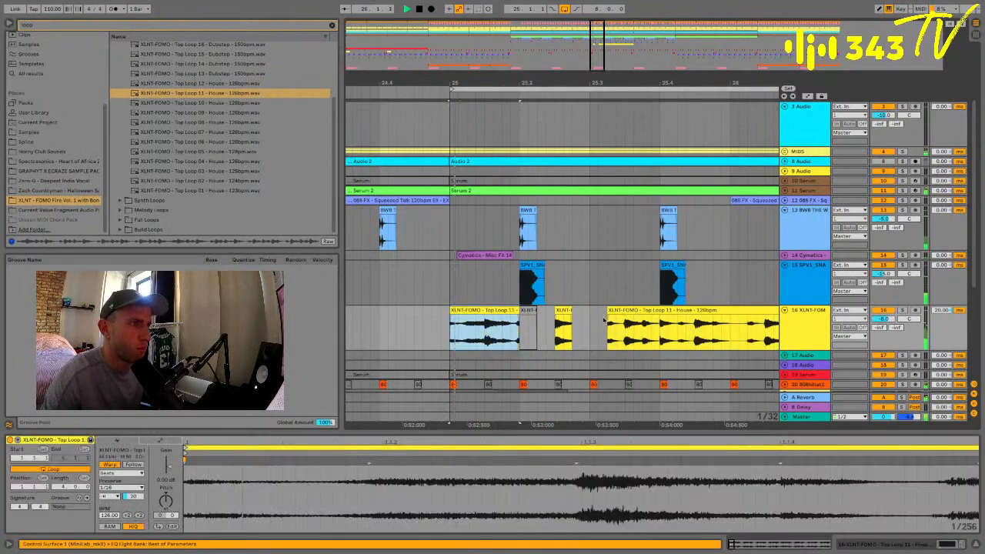
Place a sixteenth-note slice of the loop at beat 25.3 and delete the slice directly after it
left_click(625, 323)
left_click_drag(625, 324, 600, 311)
key("space")
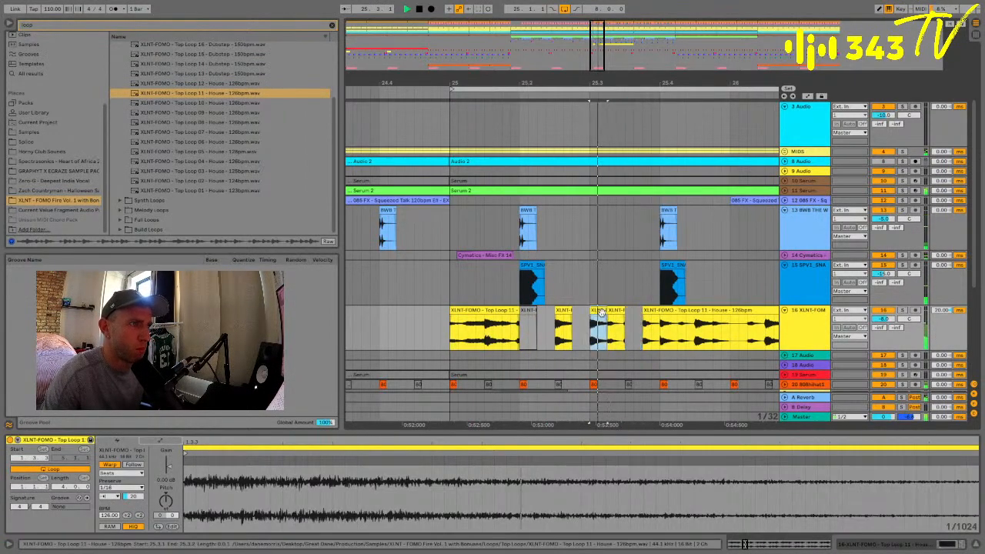
left_click(616, 311)
key("Delete")
left_click(598, 311)
key("space")
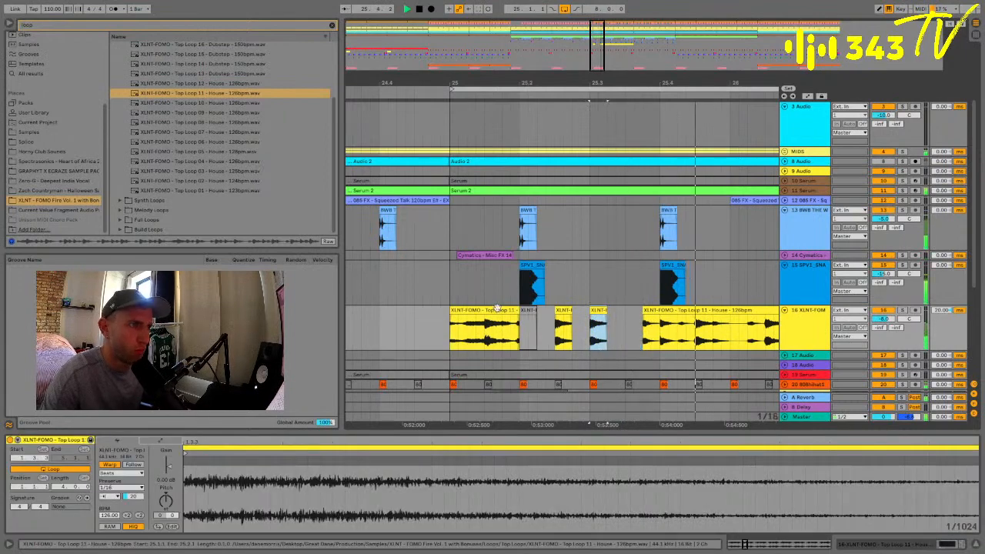
Add another sixteenth-note loop slice at 25.3.3 with a gap before beat 25.4, and play the pattern from bar 25
left_click(496, 310)
key("space")
mouse_move(642, 323)
left_mouse_down()
mouse_move(659, 324)
mouse_move(655, 308)
mouse_move(637, 310)
left_mouse_up()
left_click(563, 311)
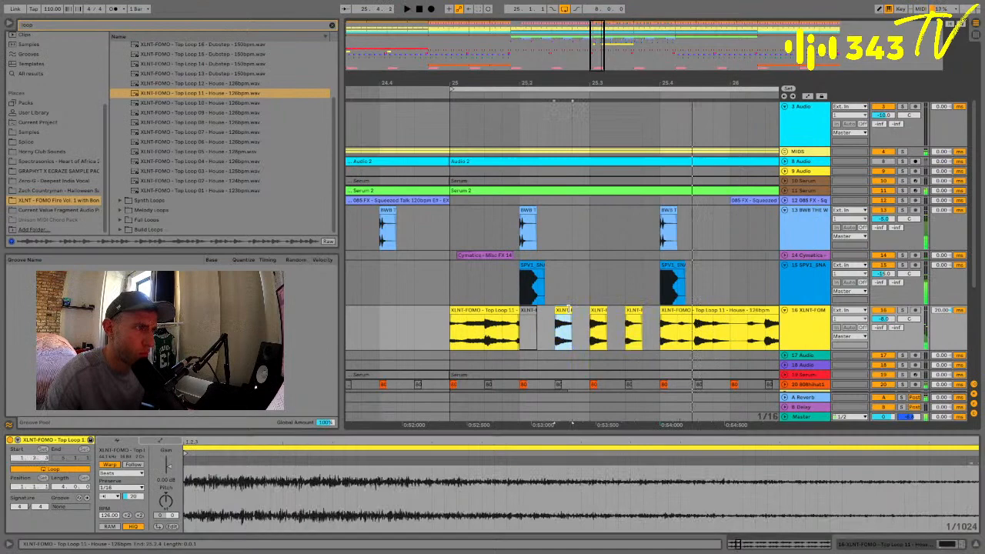
left_click(635, 311, "shift")
left_click(492, 311)
scroll(711, 313, "right", 2)
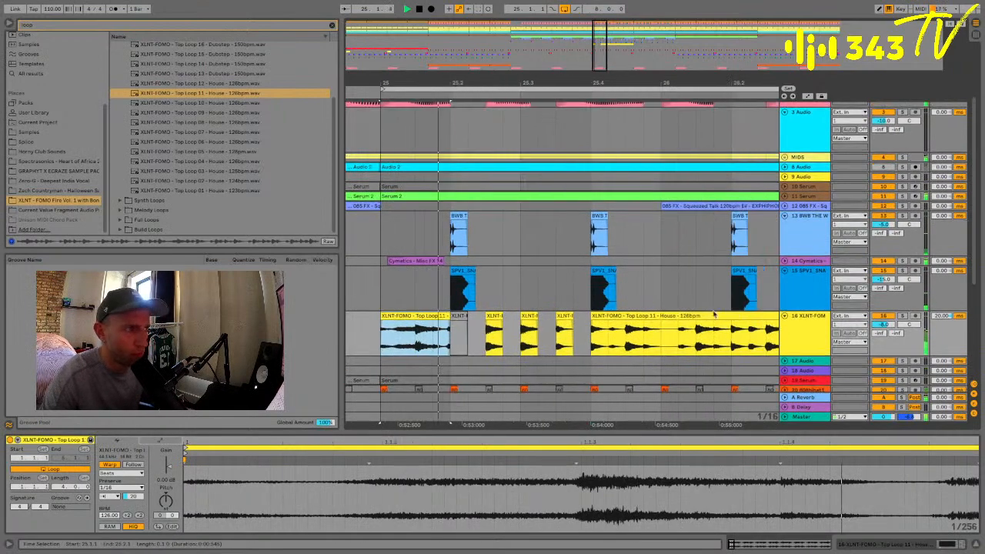
Trim the start of the remaining long loop clip to 25.4.3 and play the pattern from bar 25
left_click_drag(592, 316, 626, 316)
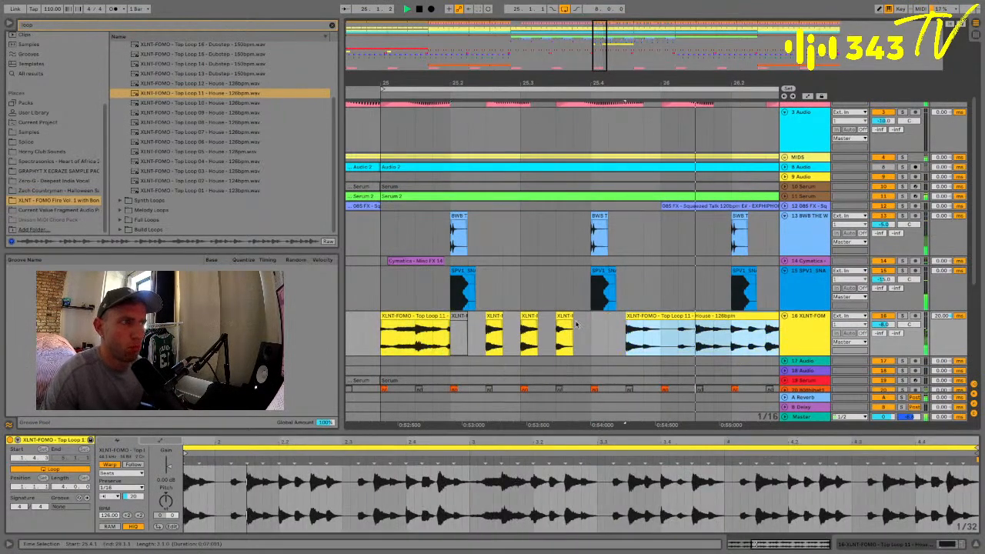
left_click(415, 330)
left_click_drag(505, 78, 505, 55)
key("space")
key("space")
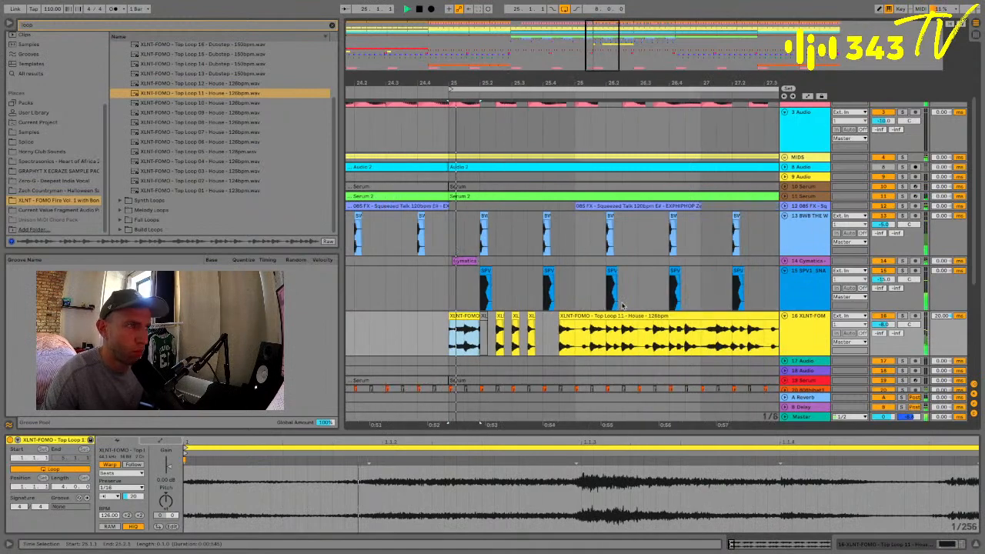
Split the long loop clip at bar 27 and delete the part after it
left_click(700, 333)
key("super+e")
left_click(707, 316)
key("Delete")
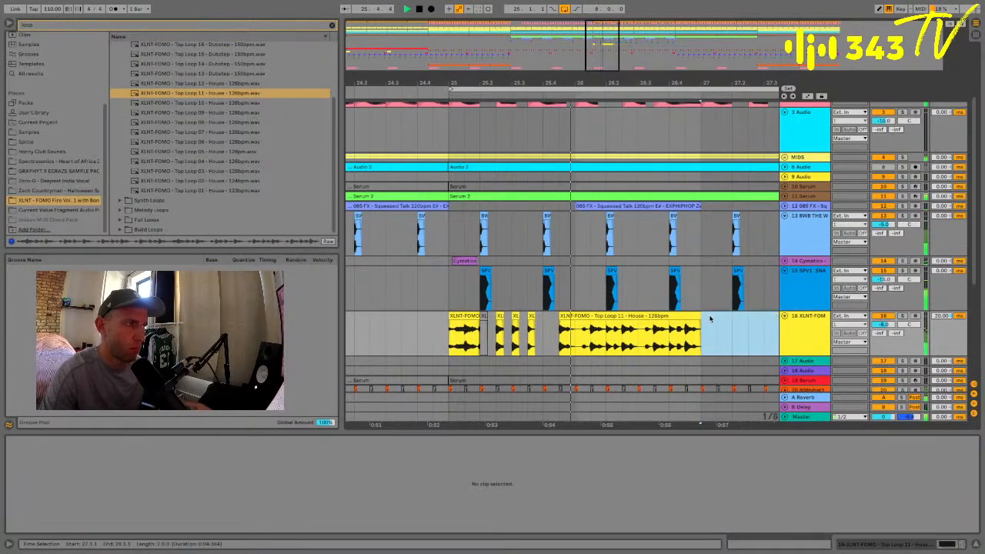
Duplicate the edited two-bar loop pattern three times to fill bars 27 to 33, and collapse all tracks
left_click(623, 316)
left_click(457, 316, "shift")
key("ctrl+d")
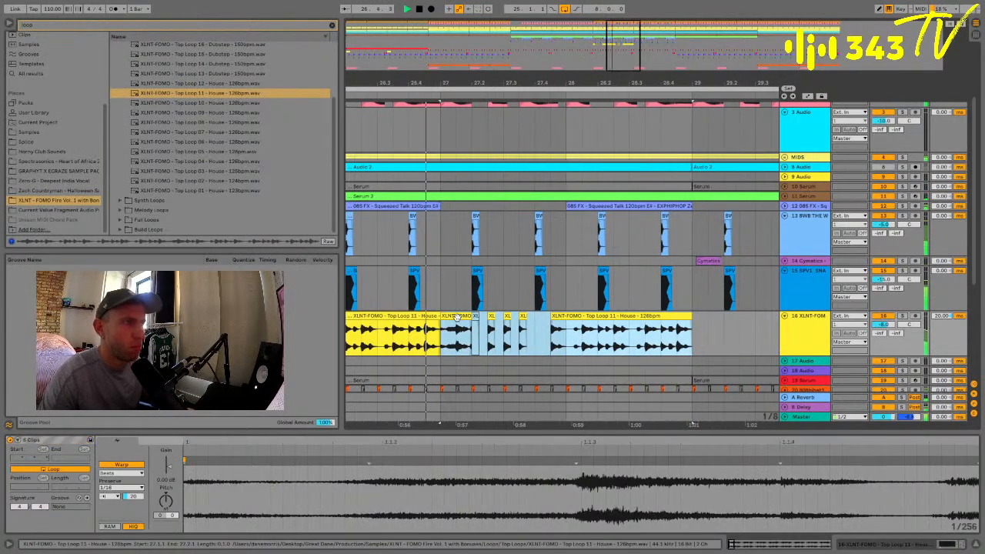
left_click_drag(437, 81, 438, 58)
key("super+d")
key("super+d")
left_click(785, 315, "alt")
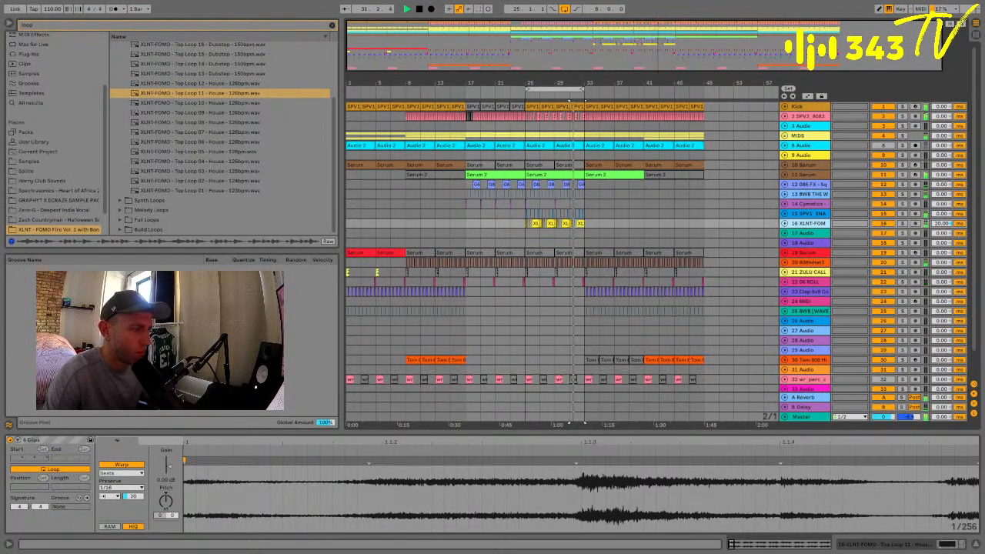
Stop playback and select the empty audio track below the loop track
left_click(611, 186)
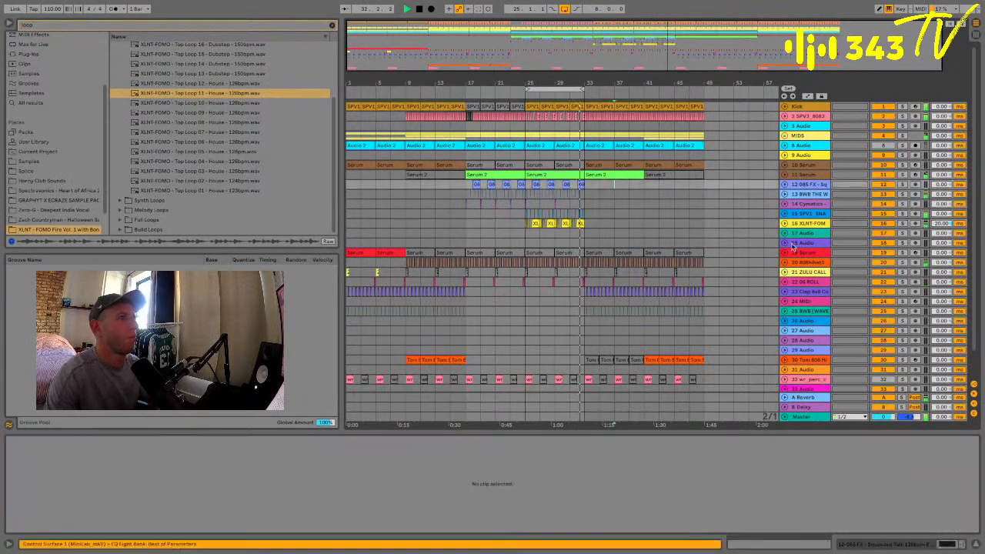
left_click(813, 236)
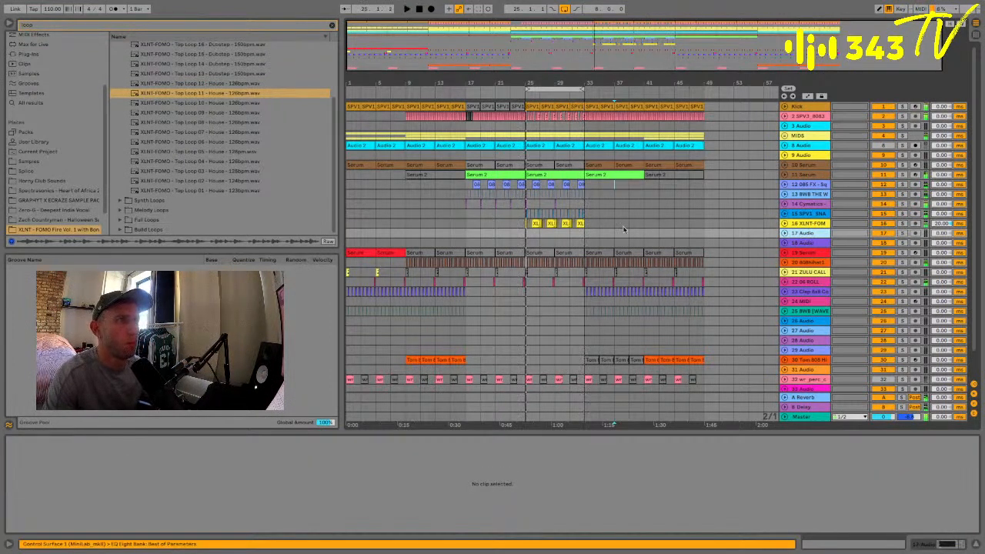
scroll(624, 229, "down", 3)
left_click(494, 79)
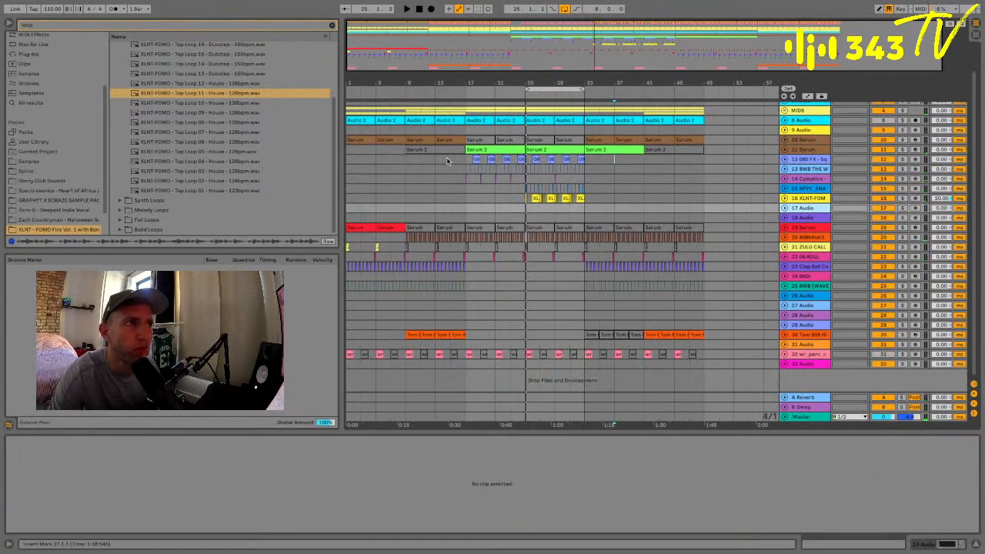
Play the track from bar 9 and lower the Tom 808 Hi track's volume to -13 dB, checking it from bar 13
left_click(347, 164)
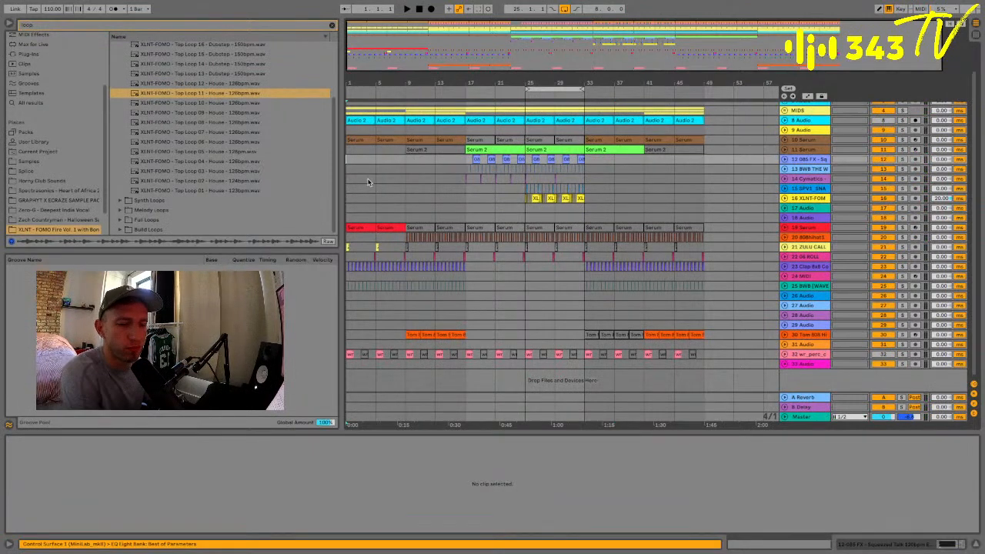
left_click(402, 203)
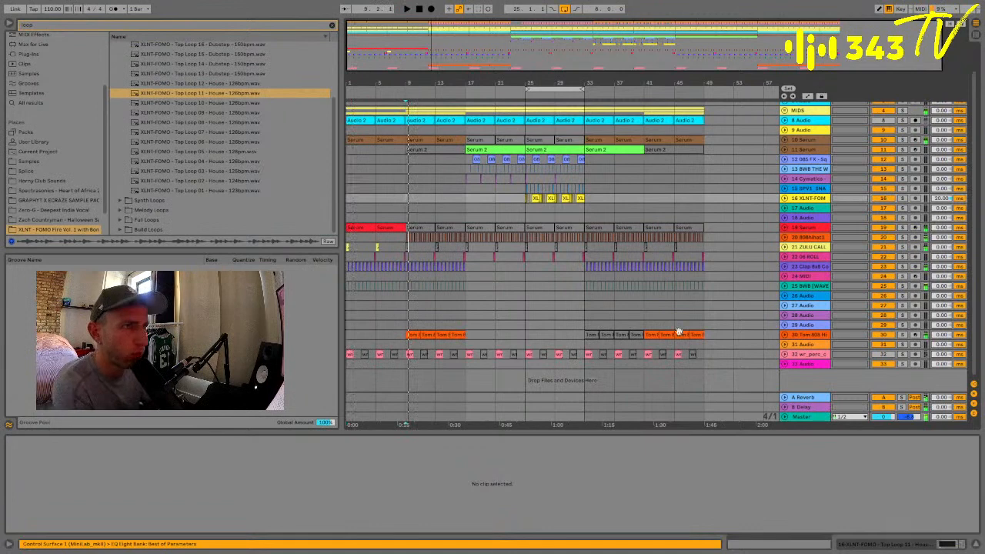
left_click(784, 334)
left_click(800, 338)
left_click(890, 344)
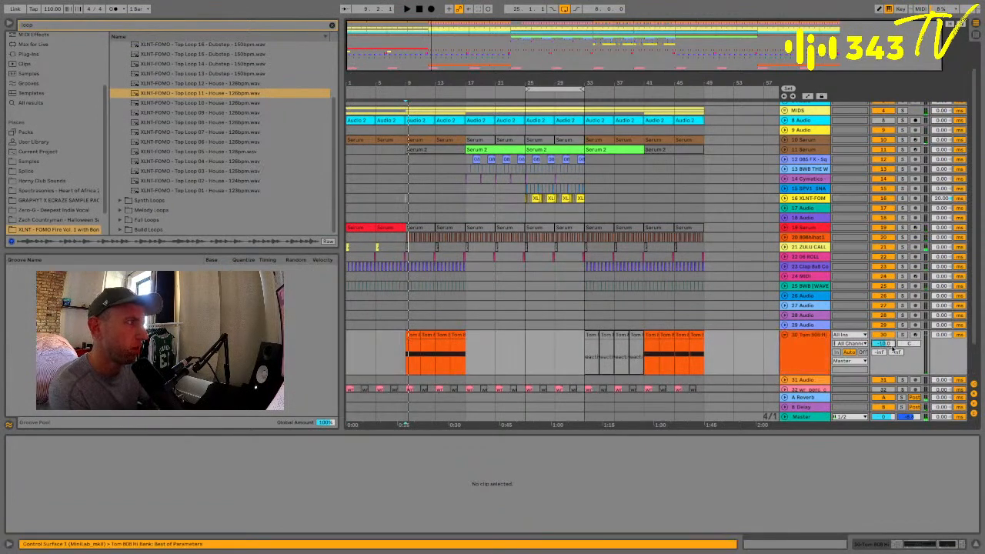
left_click(446, 322)
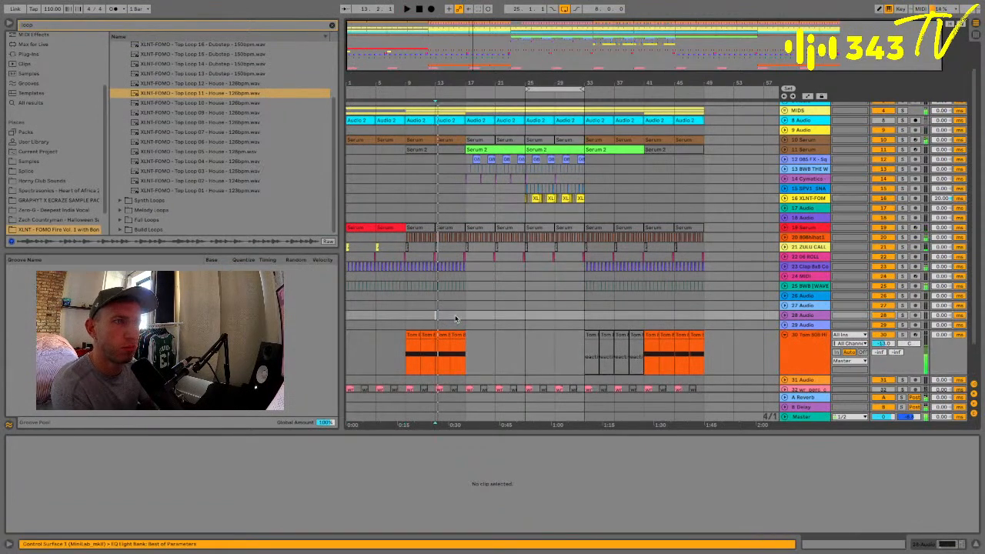
left_click(786, 336)
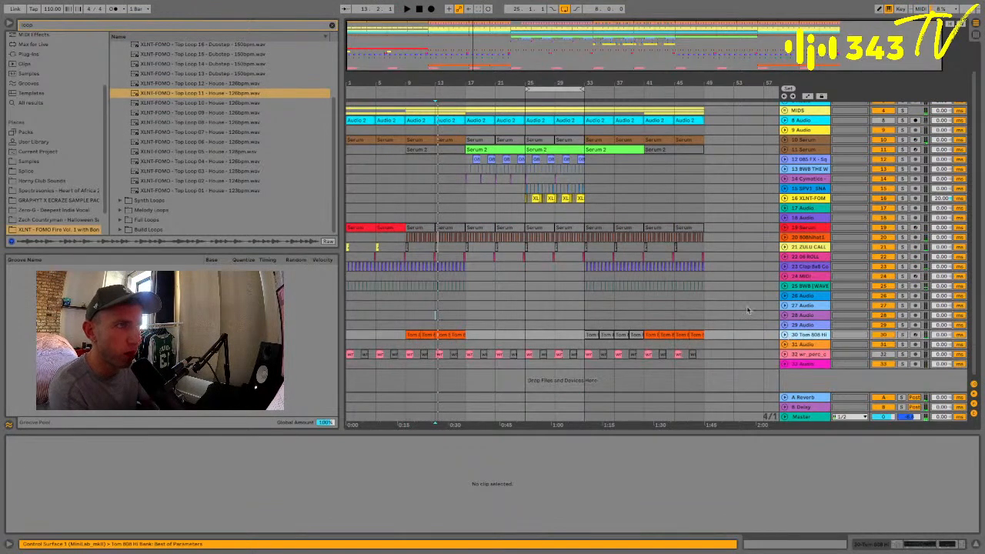
Delete the four empty audio tracks between the BWB WAVE track and the Tom 808 Hi track
left_click(796, 297)
key("Delete")
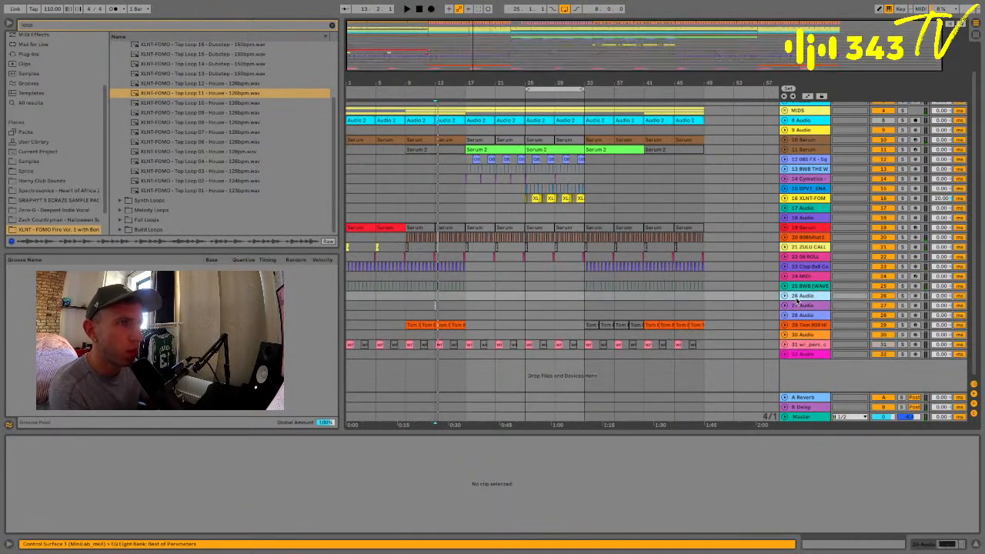
left_click(794, 305)
key("Delete")
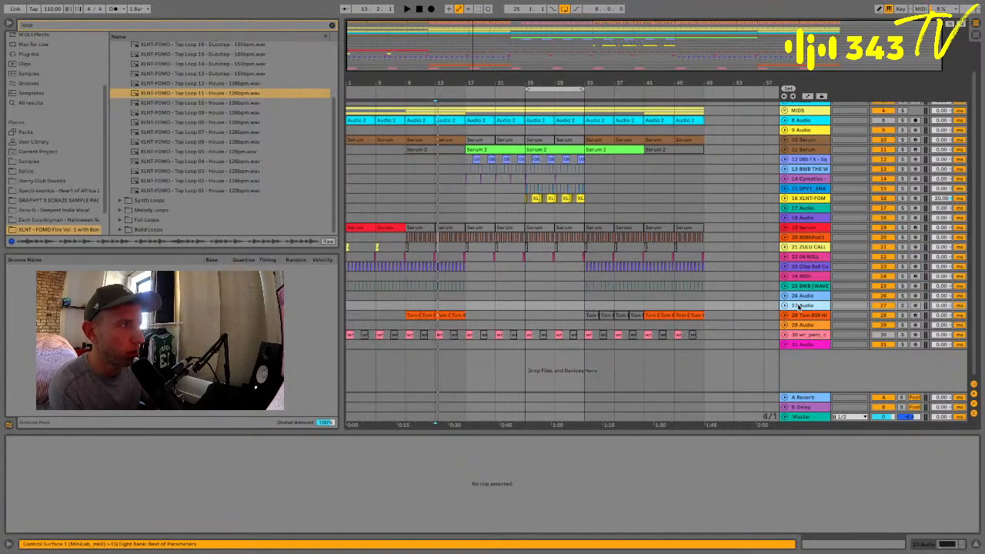
key("Delete")
left_click(798, 319)
key("Delete")
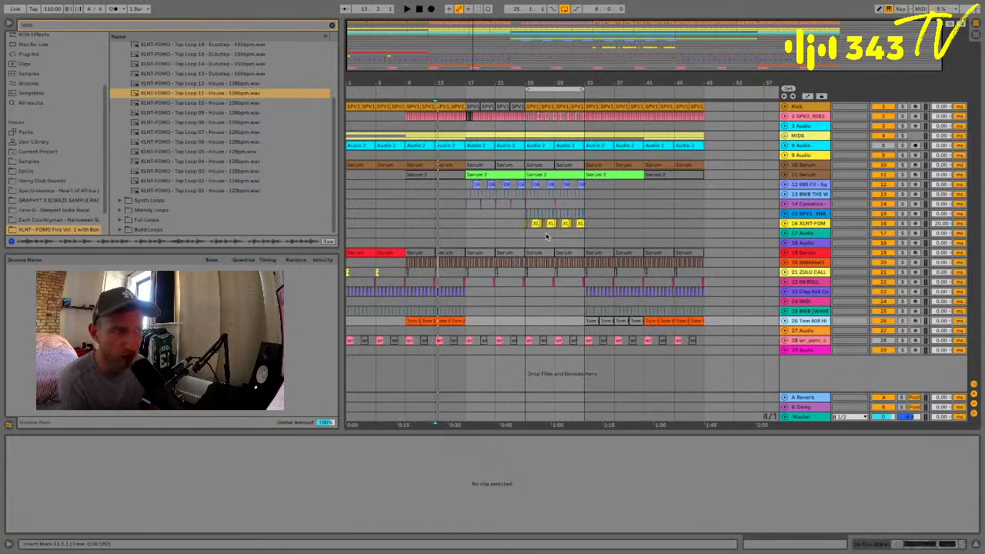
Play the arrangement from bar 25 to check the section up to bar 33
left_click(526, 232)
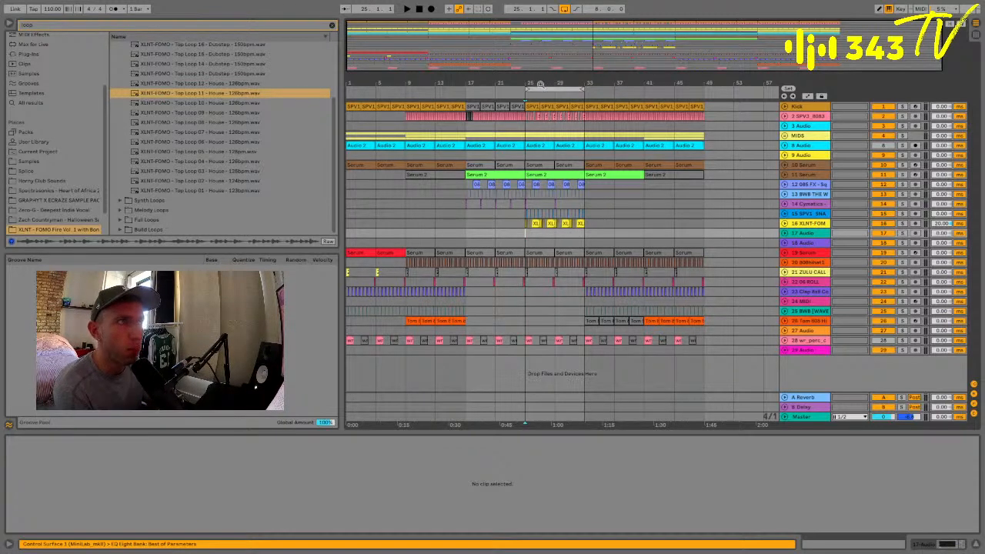
left_click(532, 106)
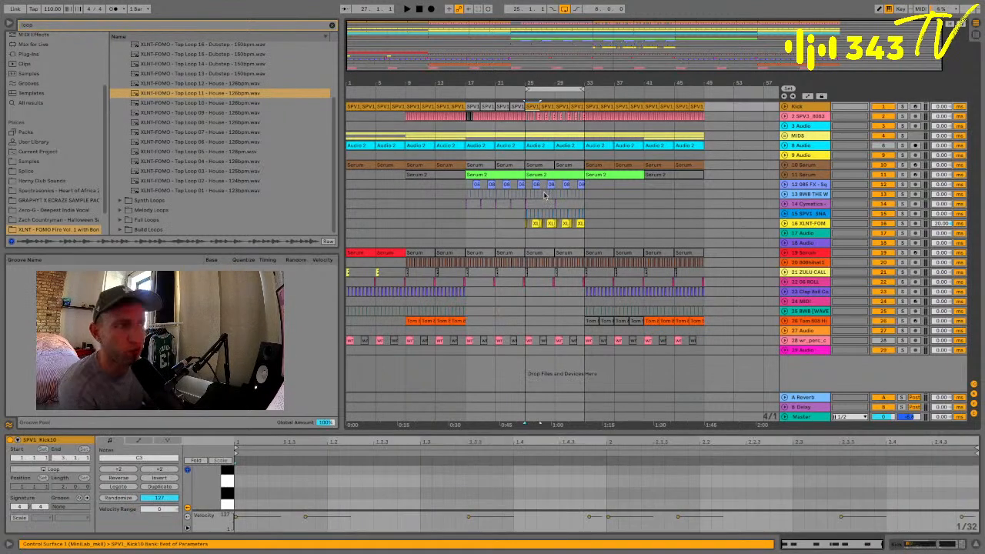
left_click(527, 198)
key("space")
key("space")
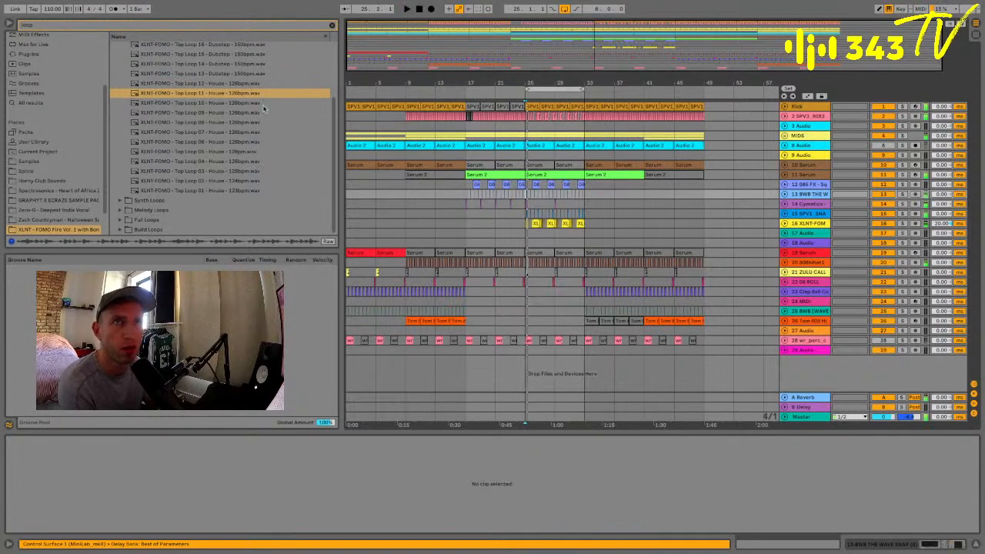
Set the project tempo to 95 BPM and listen to the section from bar 25 at that speed
left_click_drag(50, 11, 50, 22)
key("space")
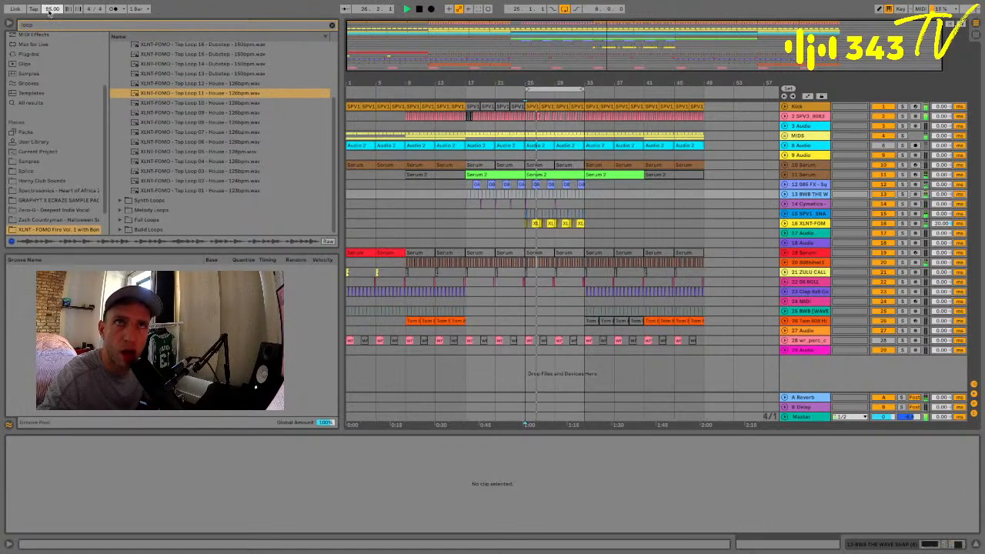
key("space")
Copy all clips on every track from bars 25 to 33 and paste them at bar 53
left_click(523, 205)
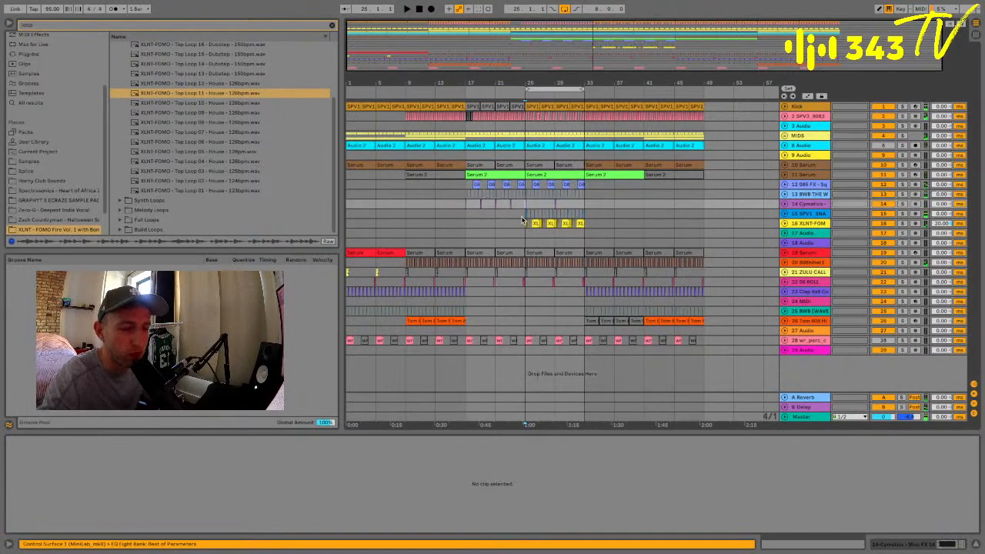
left_click(540, 90)
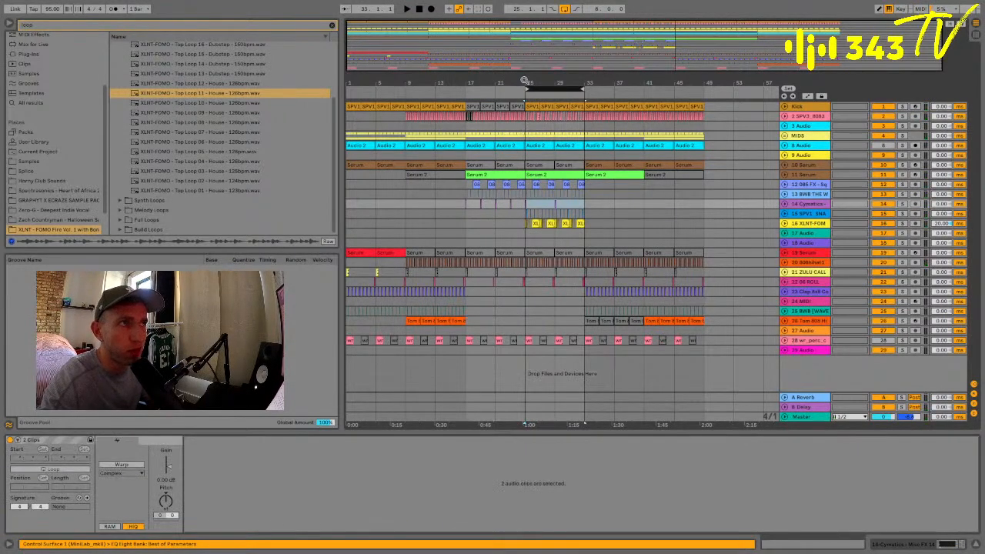
left_click(532, 106)
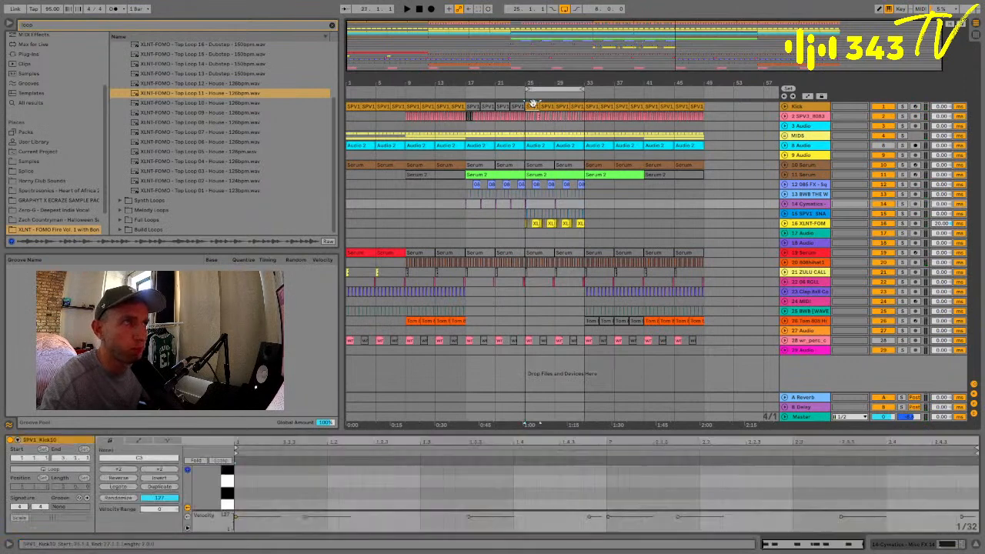
left_click(583, 350, "shift")
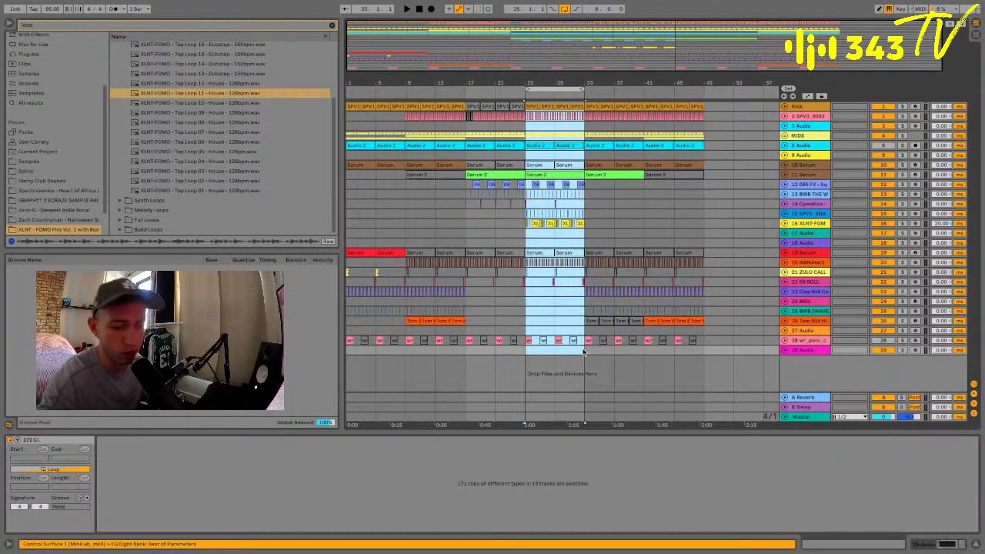
left_click(735, 107)
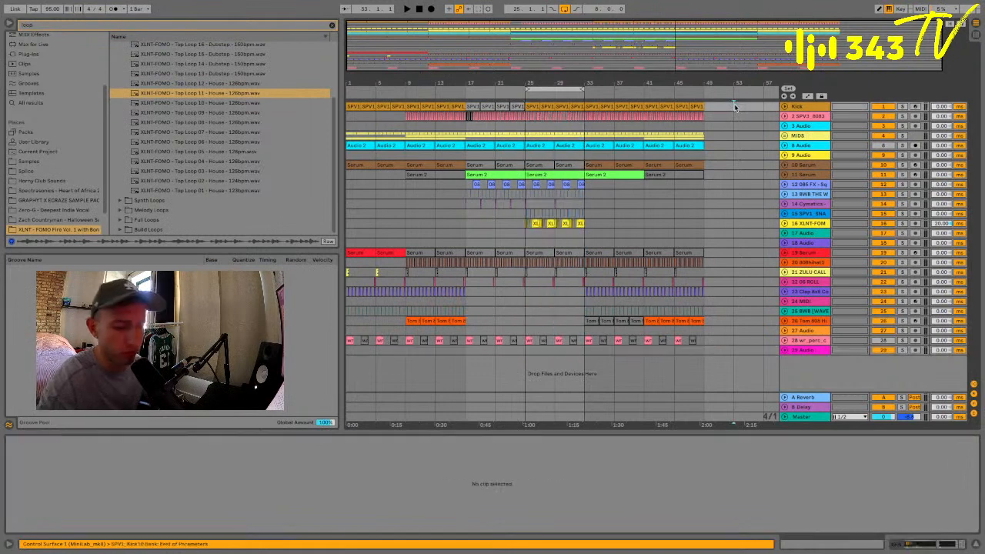
key("ctrl+v")
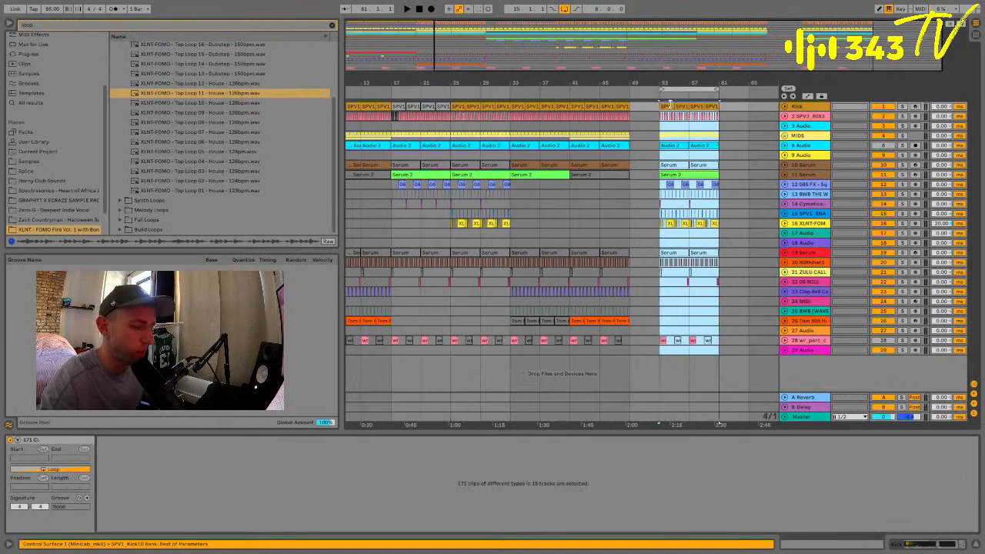
Remove the pasted section at bars 53 to 61 from all tracks
left_click_drag(665, 79, 680, 71)
left_click(670, 127)
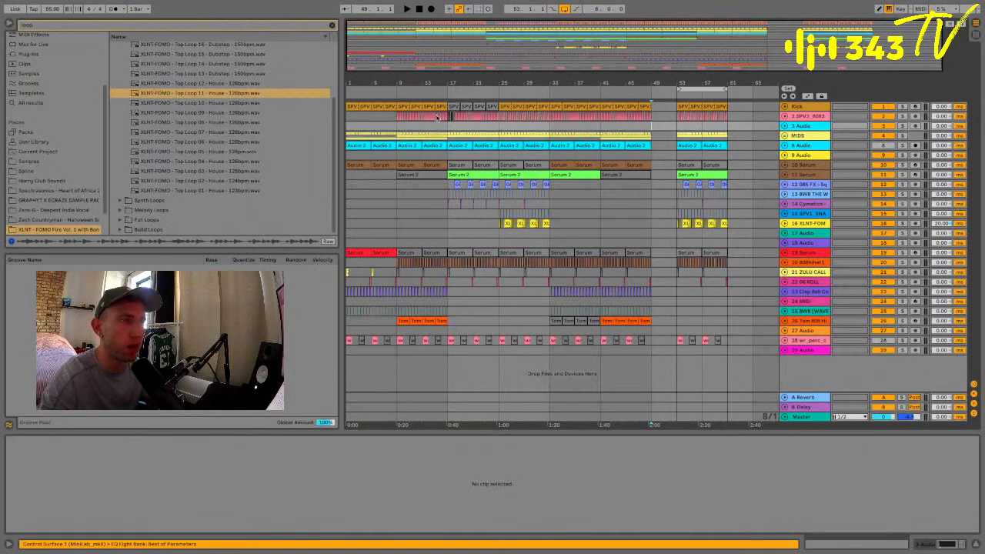
key("Delete")
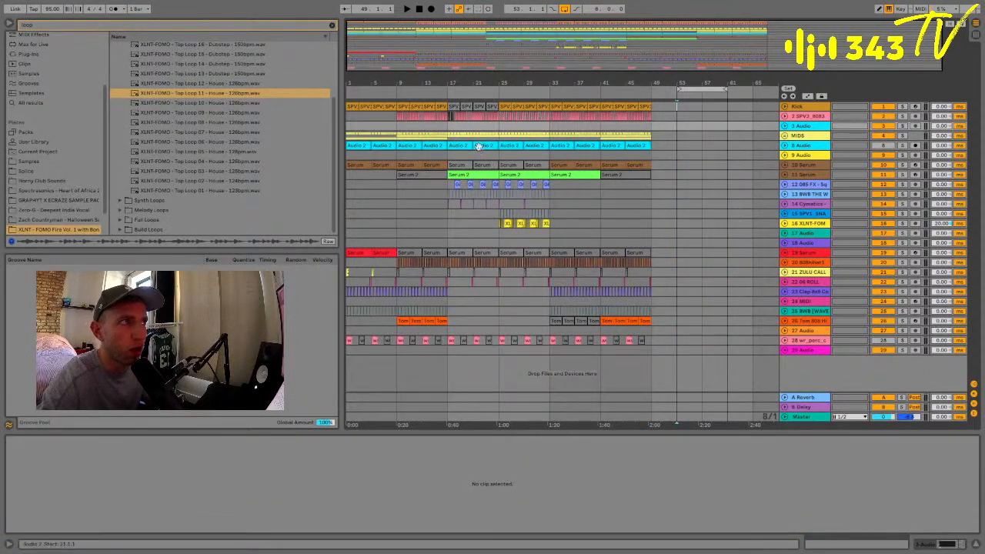